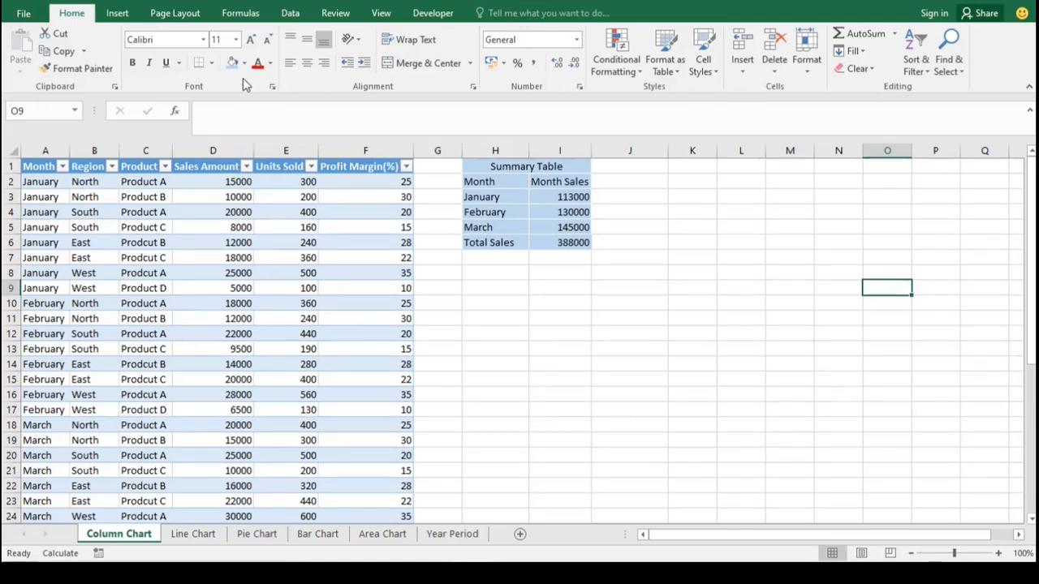
Step: Try to insert a chart through all chart types and the recommended charts with only an empty cell selected
{"action": "left_click", "coordinate": [118, 17]}
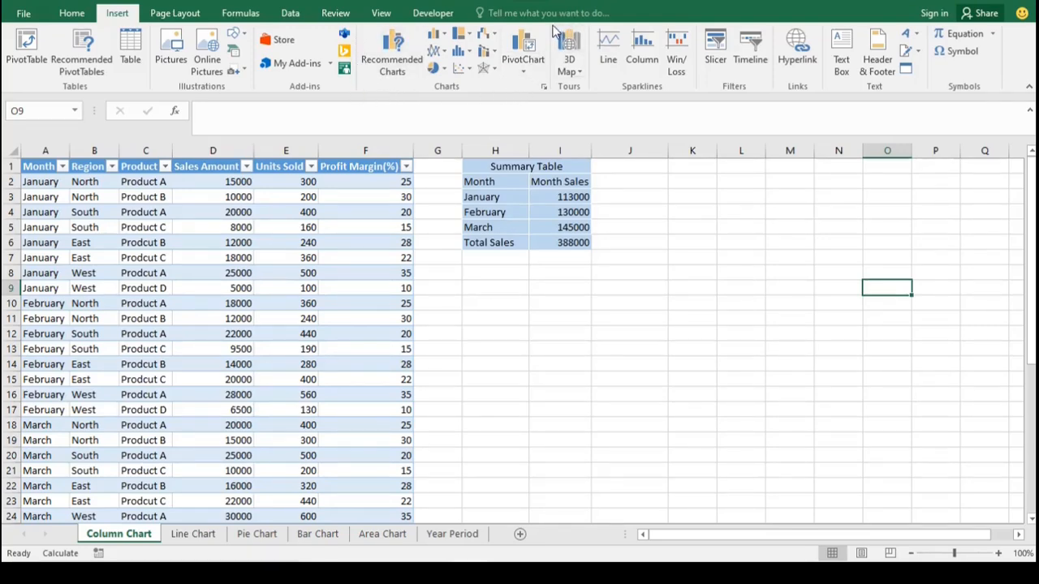
{"action": "left_click", "coordinate": [545, 89]}
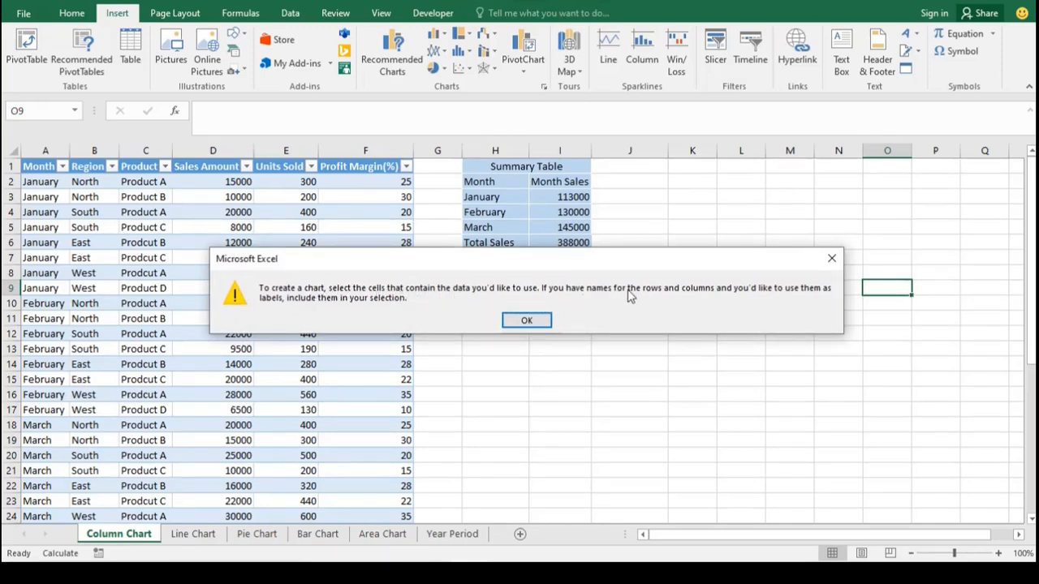
{"action": "left_click", "coordinate": [521, 319]}
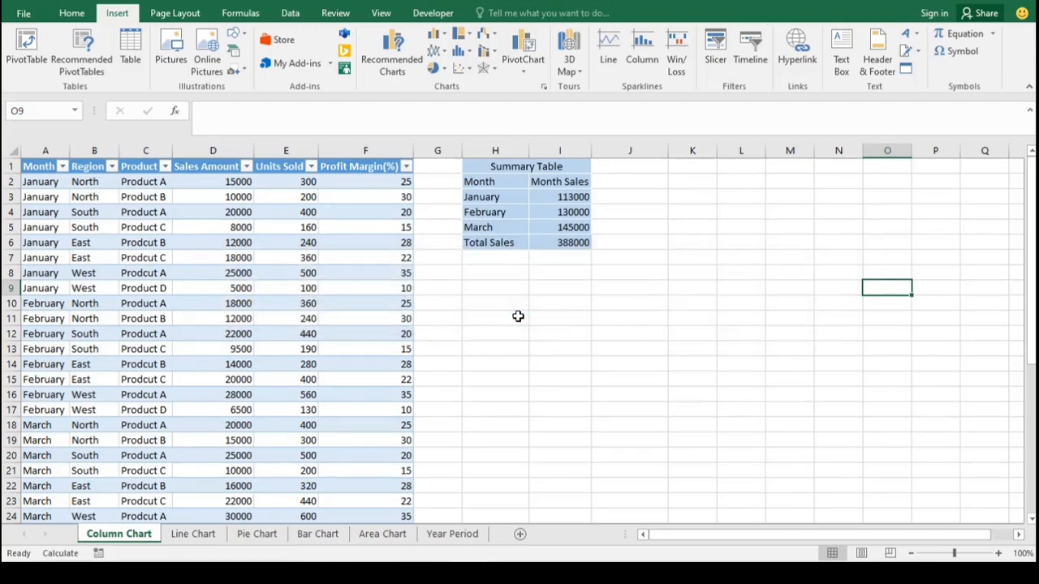
{"action": "left_click", "coordinate": [402, 70]}
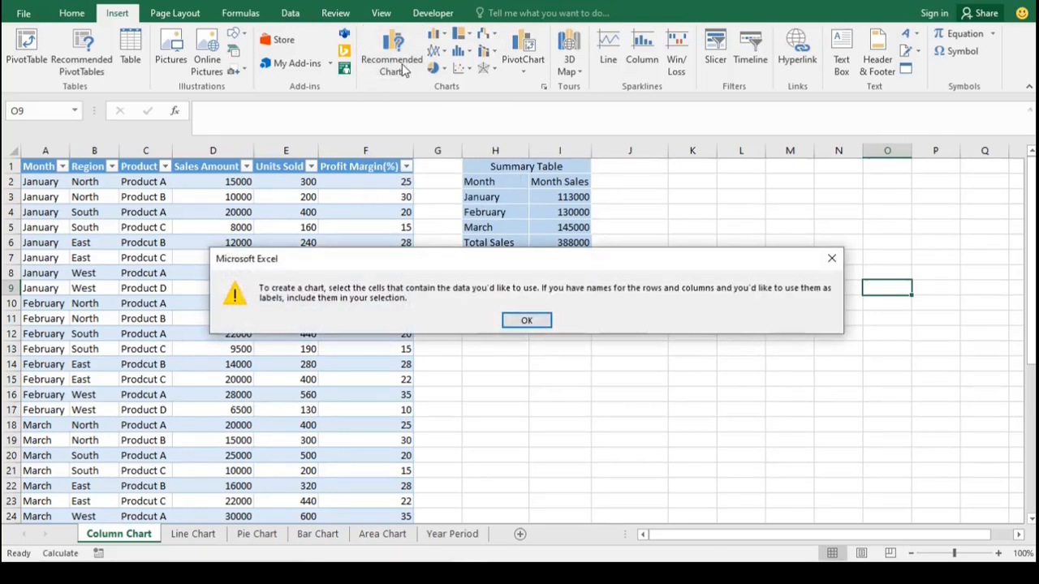
{"action": "left_click", "coordinate": [521, 319]}
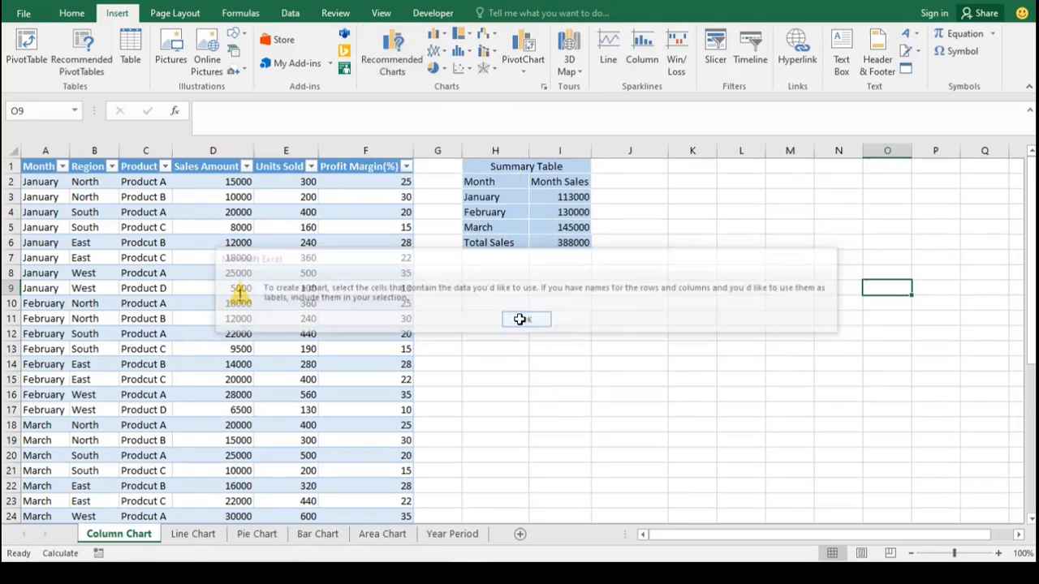
Step: Insert a 2-D Pie chart without any source data and delete it
{"action": "left_click", "coordinate": [448, 67]}
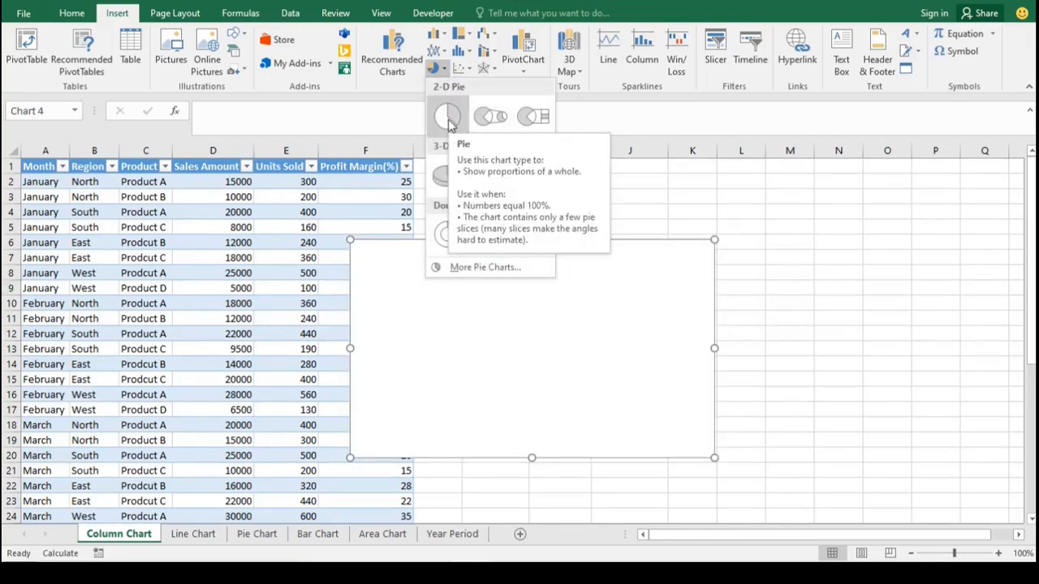
{"action": "left_click", "coordinate": [448, 118]}
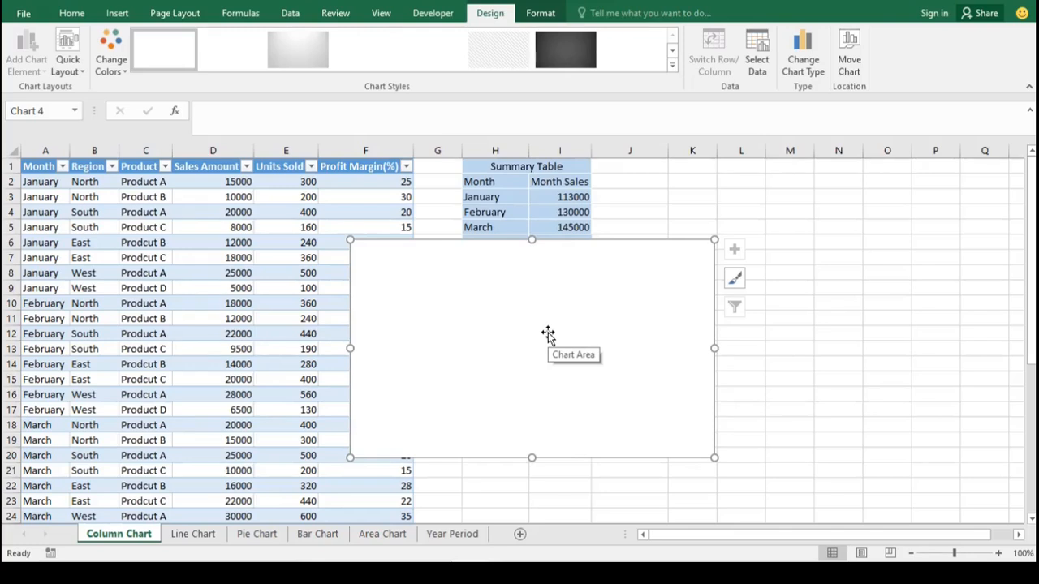
{"action": "key", "text": "Delete"}
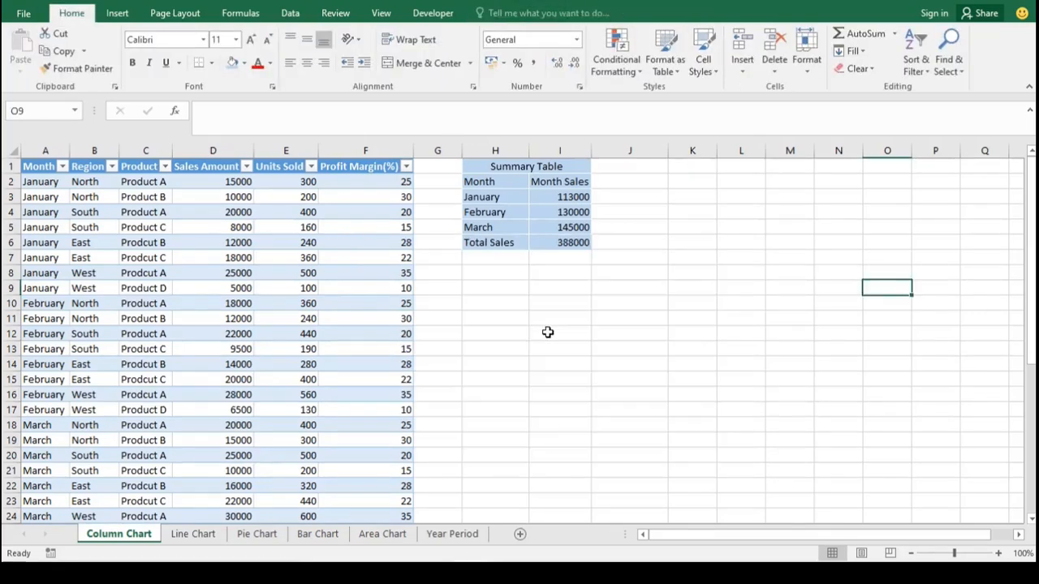
{"action": "left_click", "coordinate": [118, 14]}
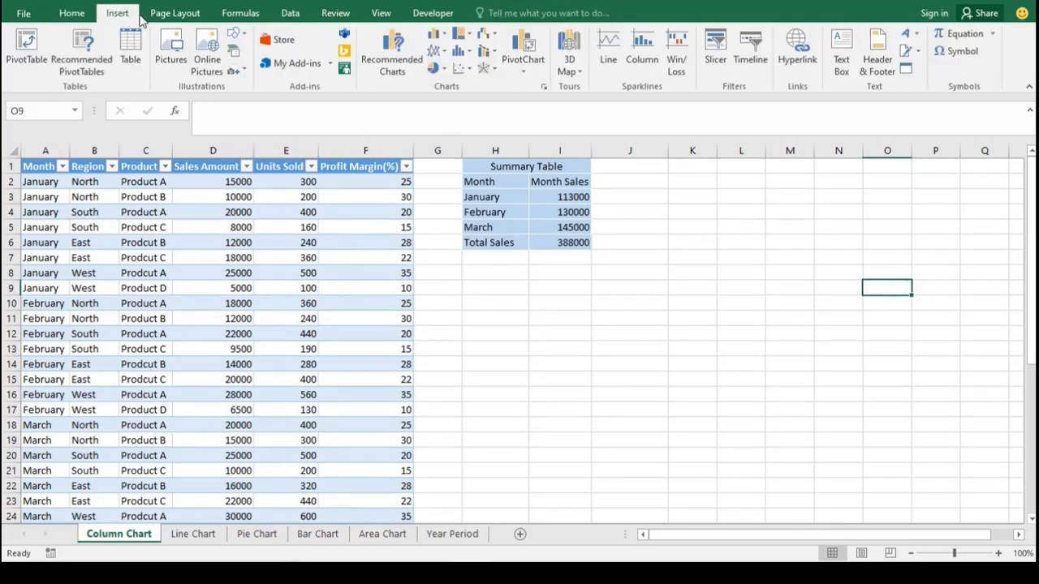
{"action": "left_click", "coordinate": [438, 36]}
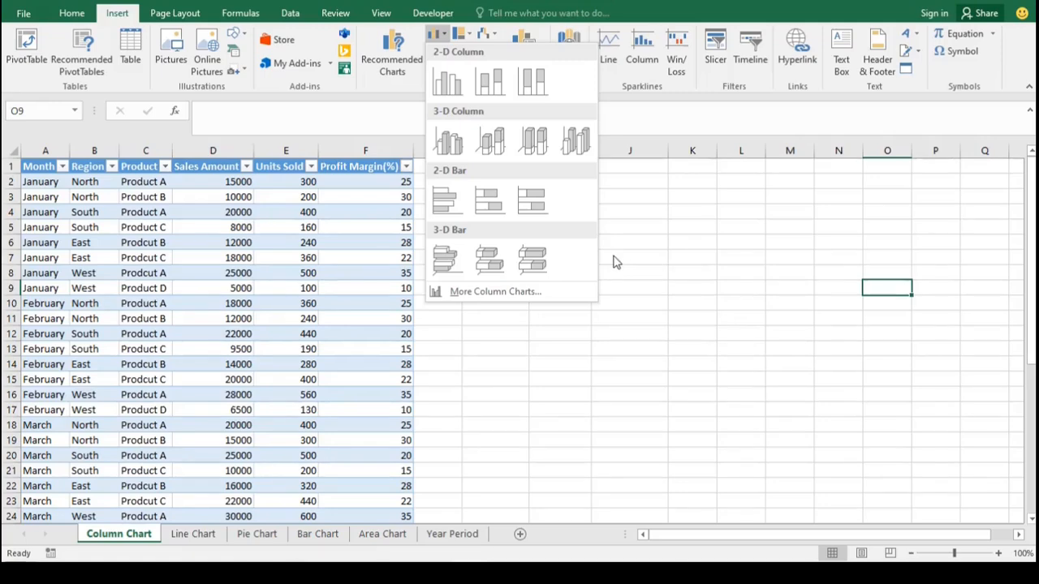
{"action": "left_click", "coordinate": [622, 255]}
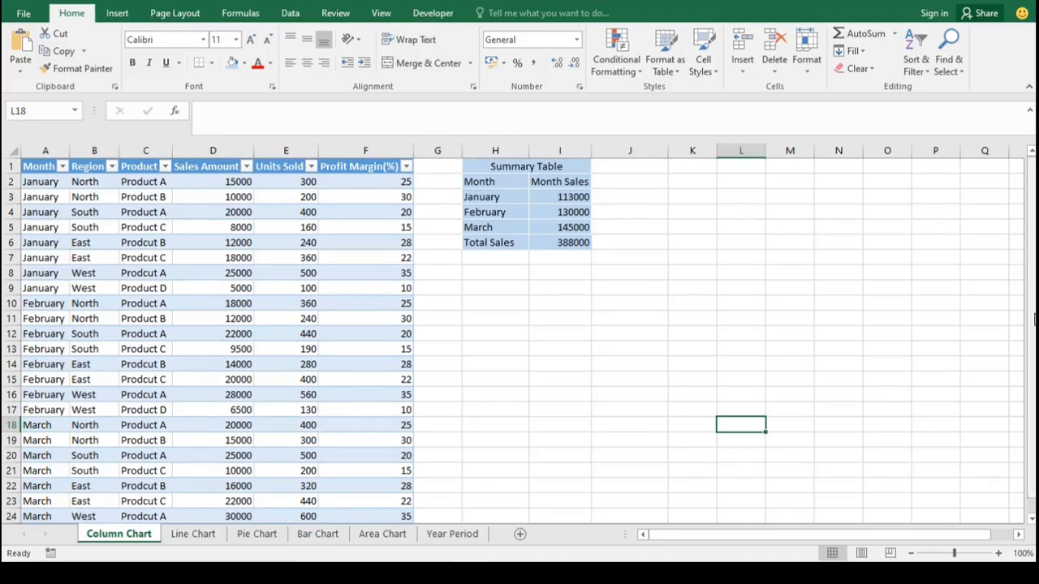
{"action": "left_click_drag", "start_coordinate": [1034, 321], "coordinate": [1034, 322]}
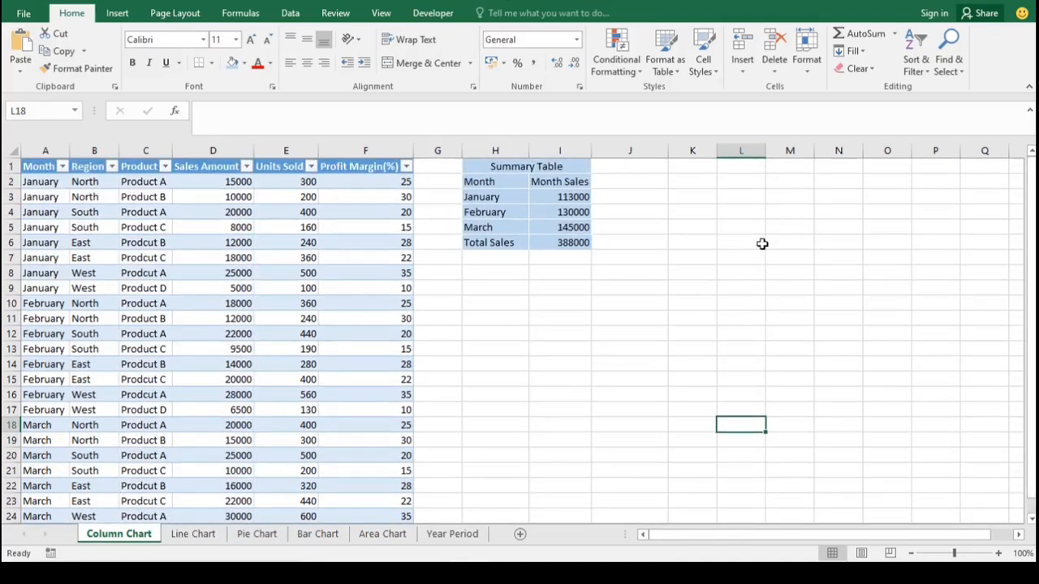
Step: Examine the formulas behind the January, February and Total Sales amounts in the summary table
{"action": "left_click", "coordinate": [581, 199]}
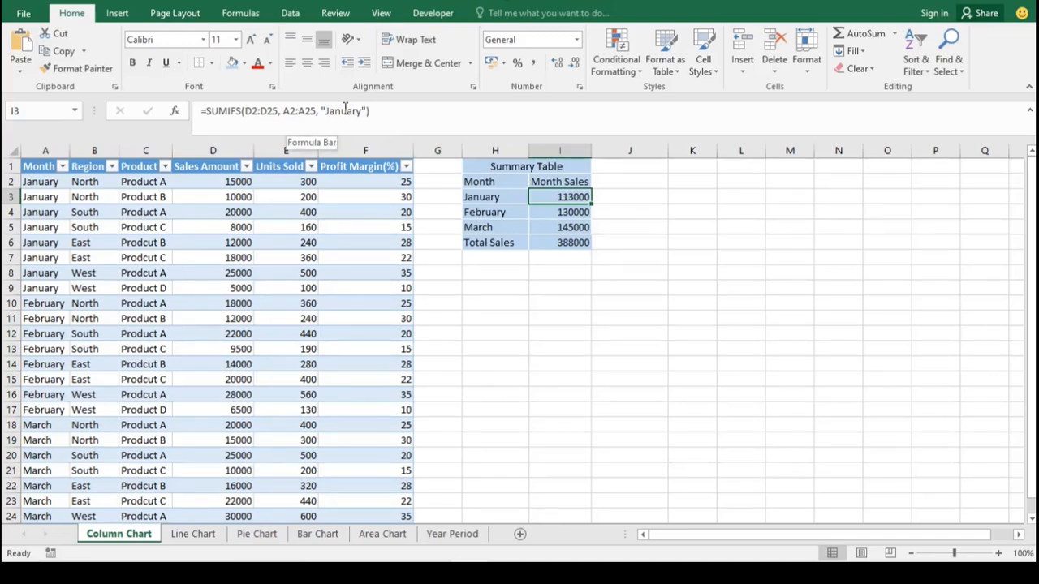
{"action": "double_click", "coordinate": [559, 199]}
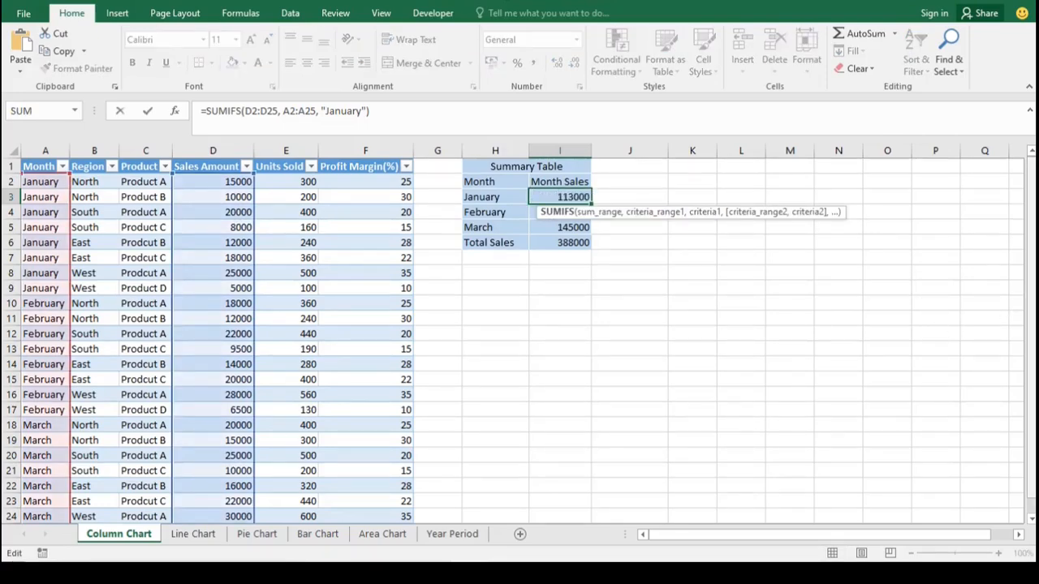
{"action": "left_click_drag", "start_coordinate": [1031, 293], "coordinate": [1031, 299]}
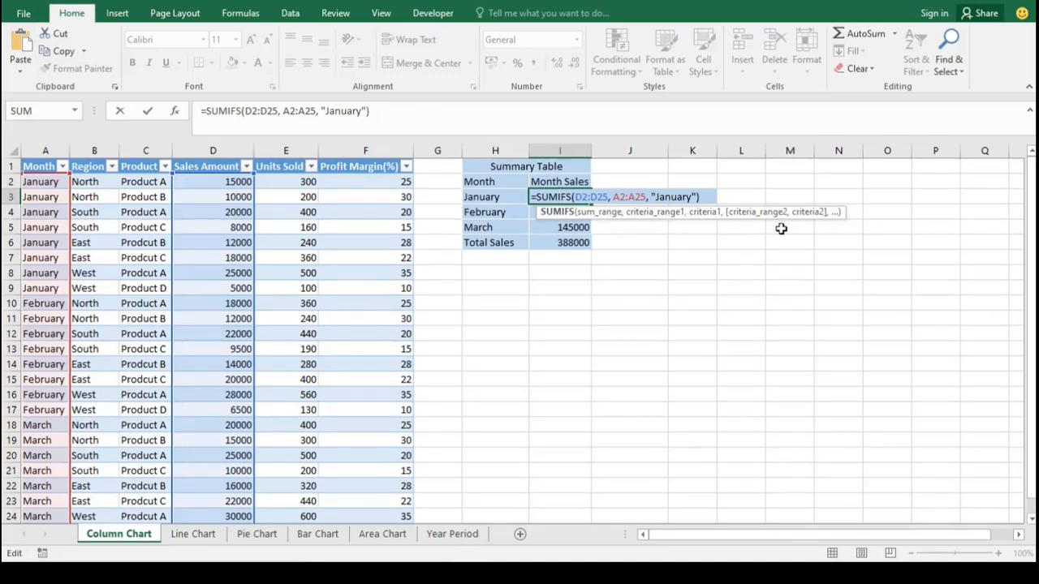
{"action": "key", "text": "Escape"}
{"action": "key", "text": "Return"}
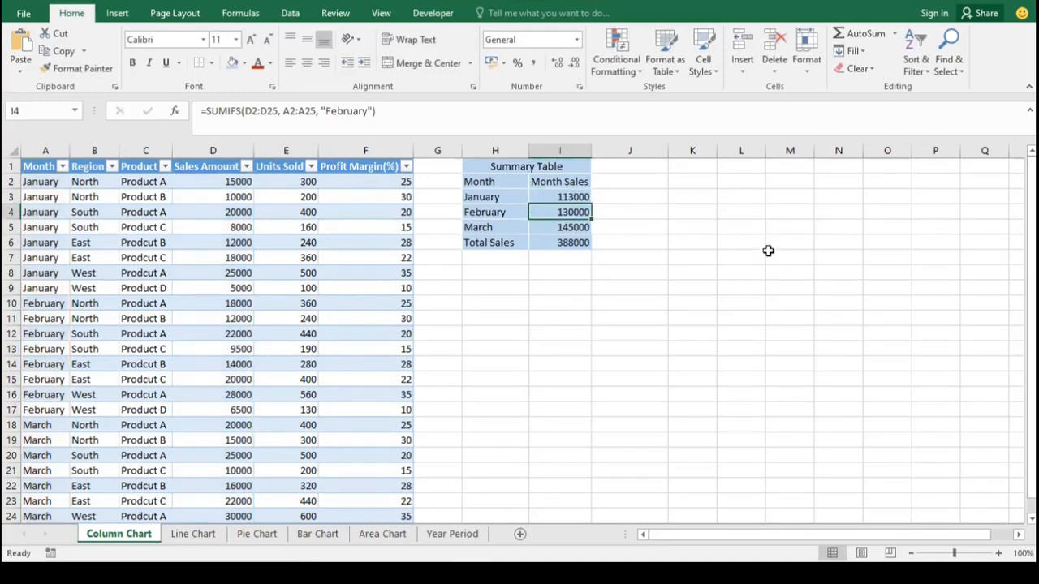
{"action": "double_click", "coordinate": [570, 212]}
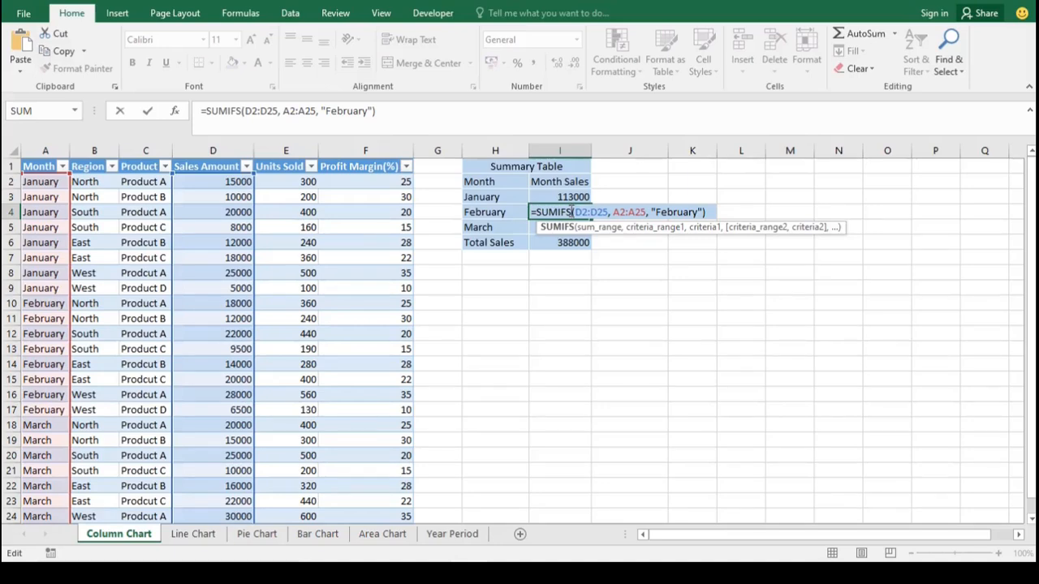
{"action": "key", "text": "Return"}
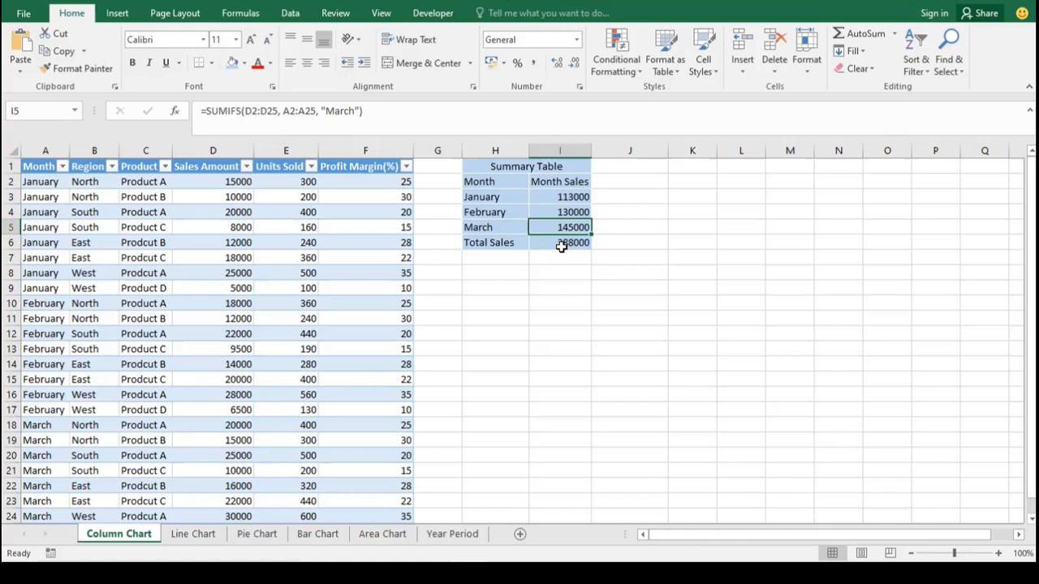
{"action": "left_click", "coordinate": [561, 244]}
{"action": "double_click", "coordinate": [561, 243]}
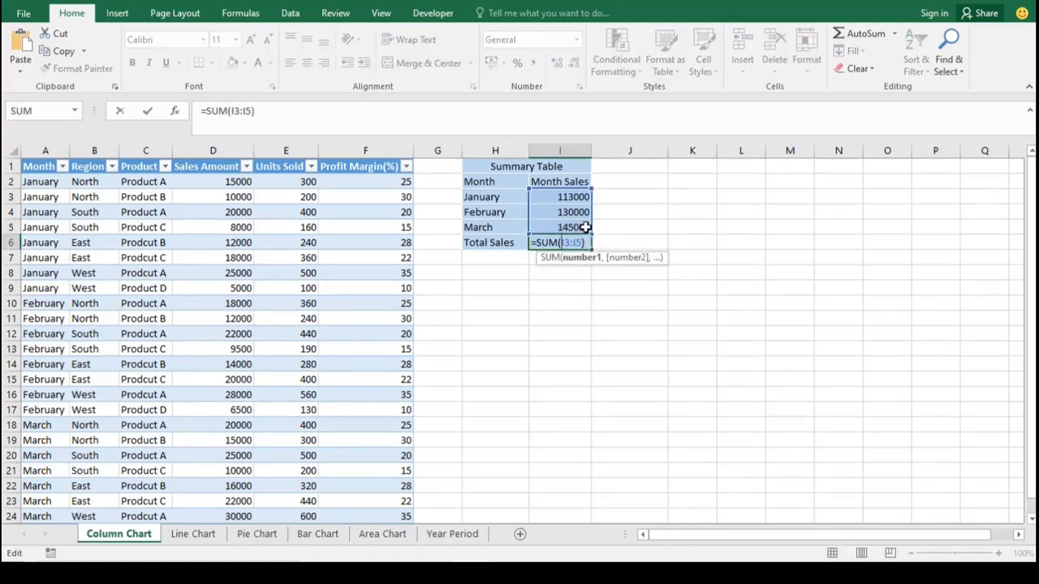
{"action": "left_click", "coordinate": [570, 258]}
{"action": "key", "text": "Return"}
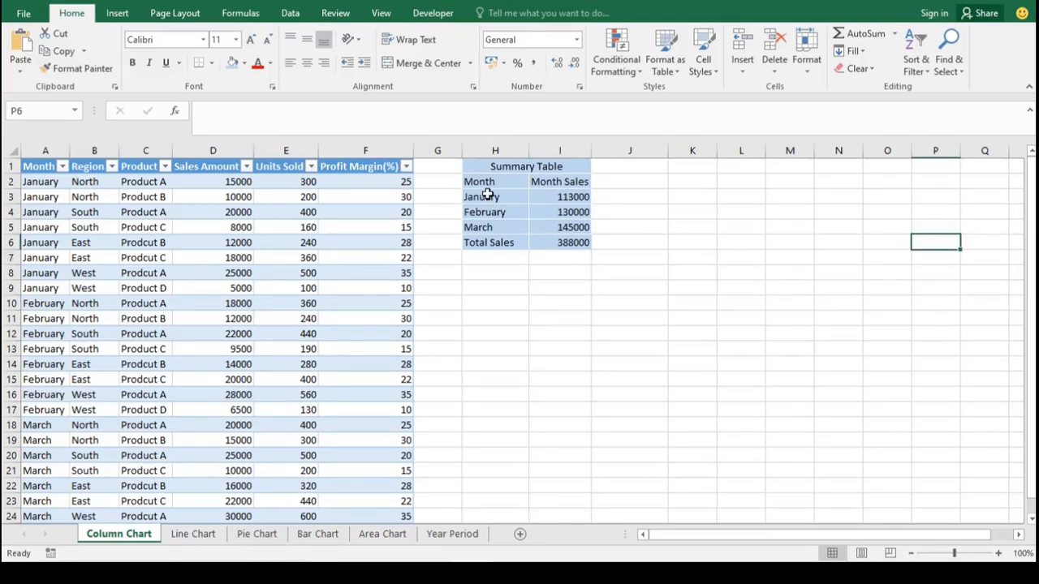
Step: Insert the recommended Clustered Column chart for the monthly sales in H3:I5 and move it below the summary table
{"action": "left_click_drag", "start_coordinate": [487, 195], "coordinate": [561, 221]}
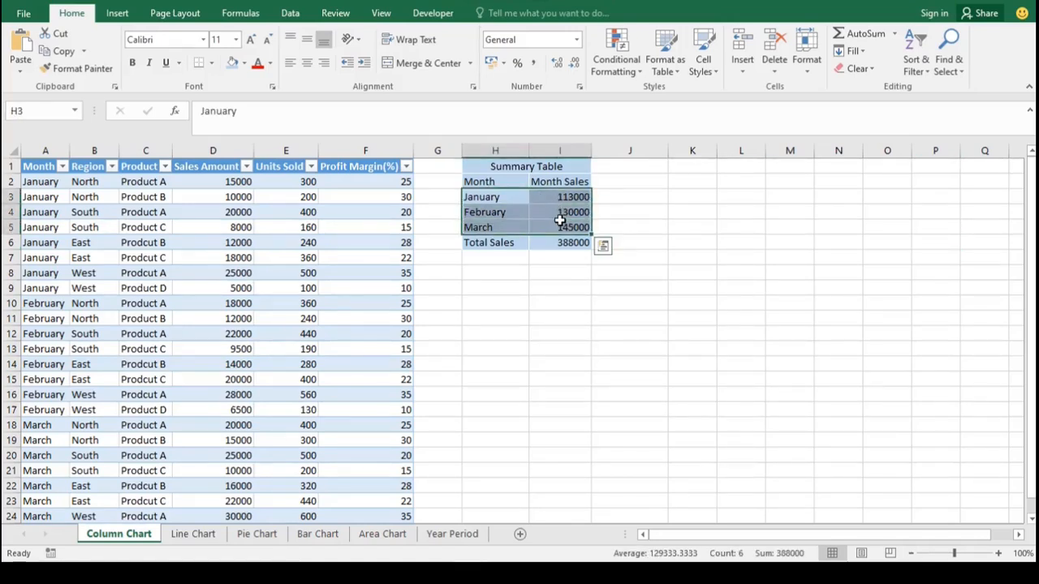
{"action": "left_click", "coordinate": [120, 13]}
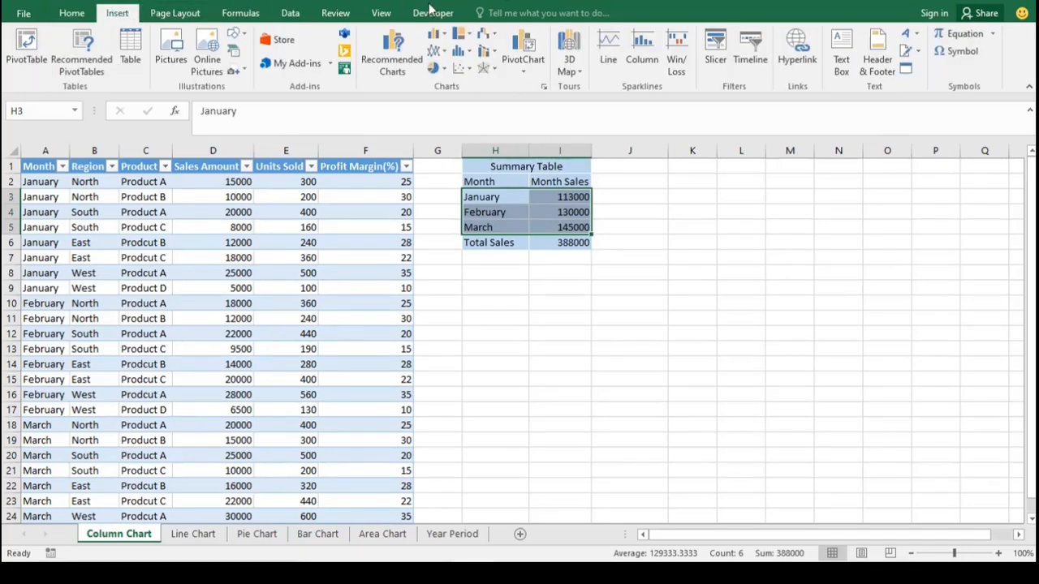
{"action": "left_click", "coordinate": [393, 58]}
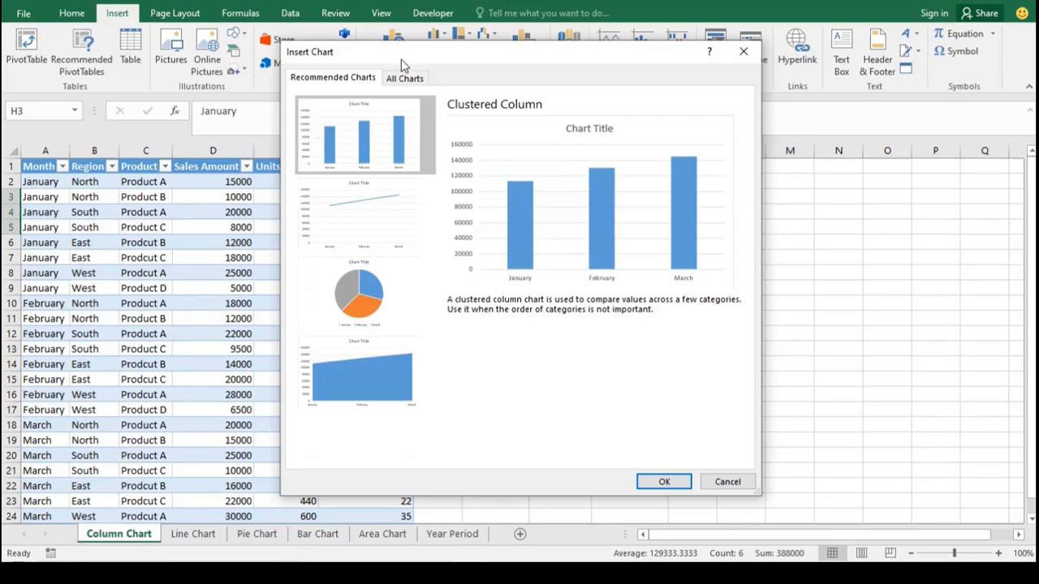
{"action": "left_click", "coordinate": [407, 82]}
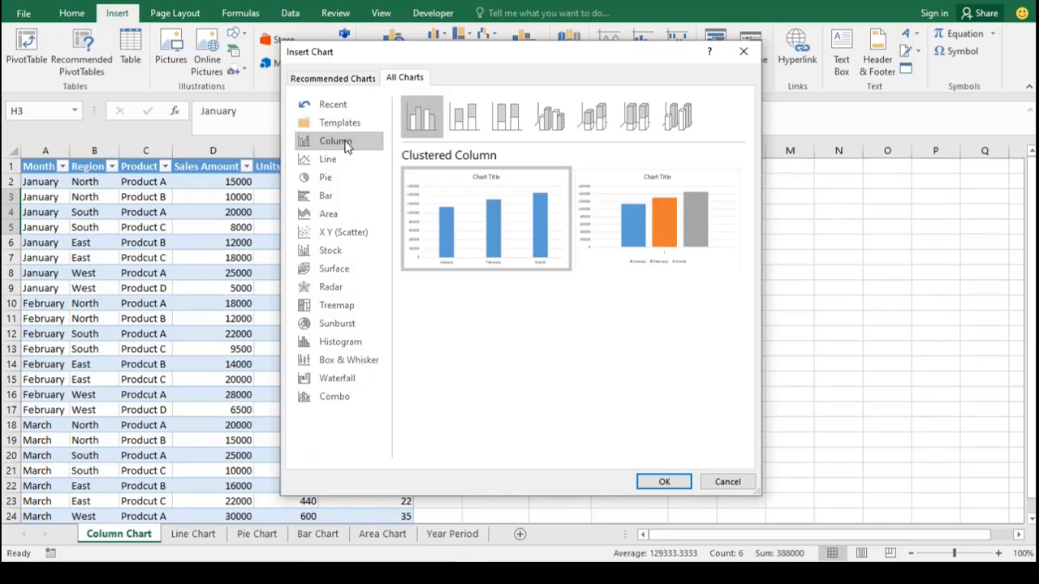
{"action": "left_click", "coordinate": [459, 120]}
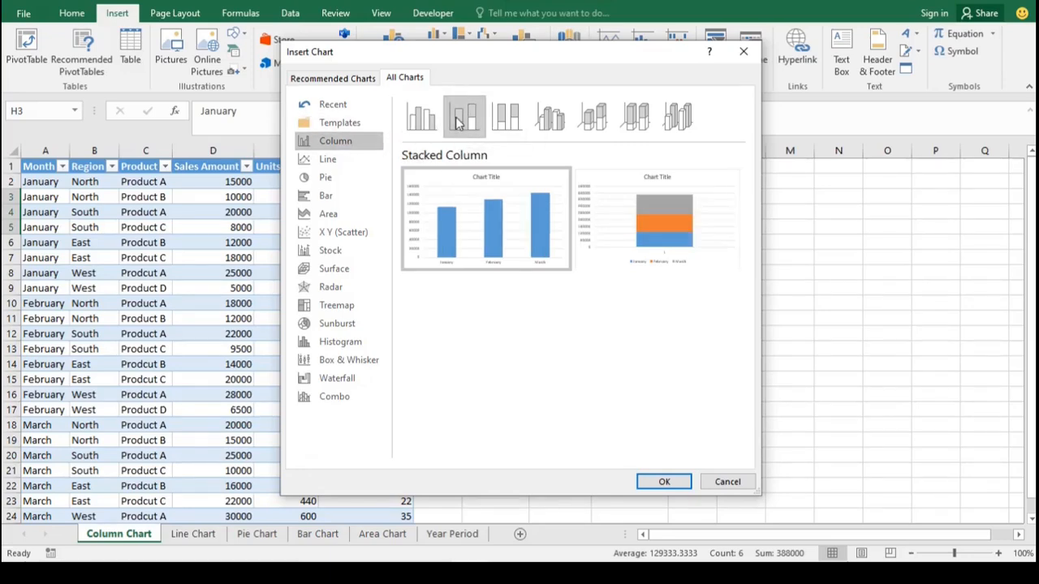
{"action": "left_click", "coordinate": [510, 121]}
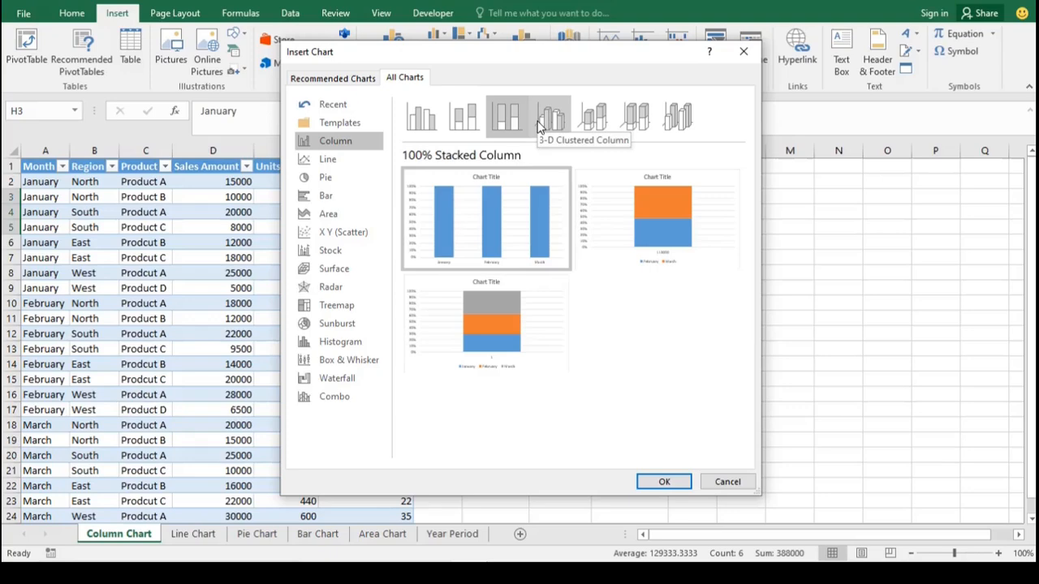
{"action": "mouse_move", "coordinate": [499, 189]}
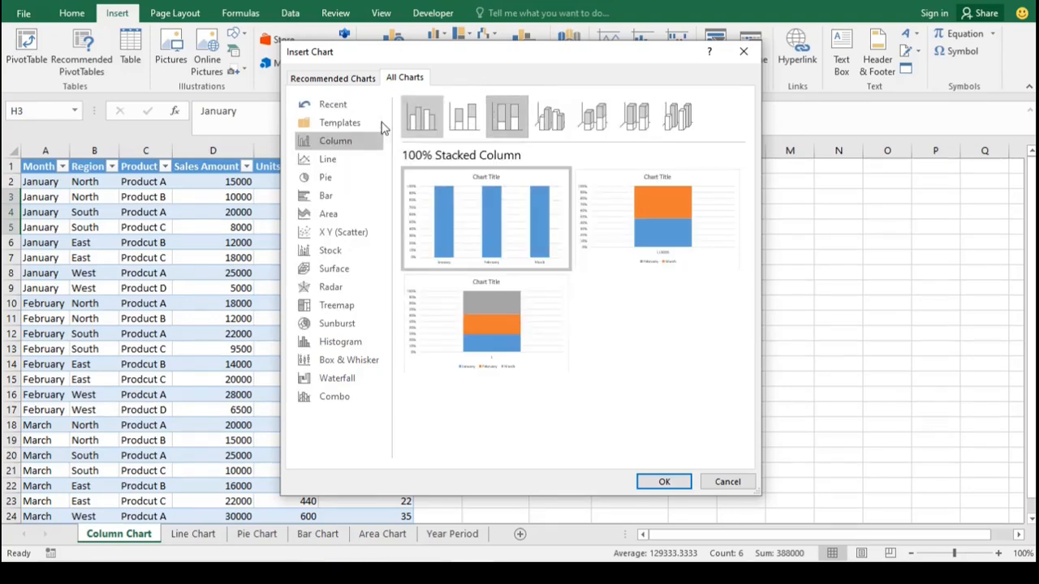
{"action": "left_click", "coordinate": [353, 80]}
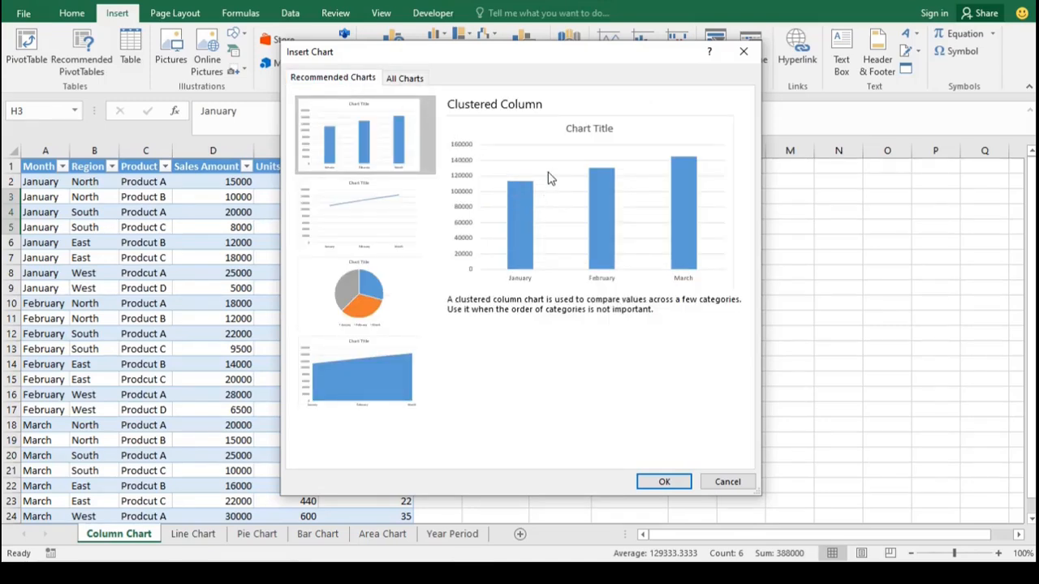
{"action": "left_click", "coordinate": [664, 482]}
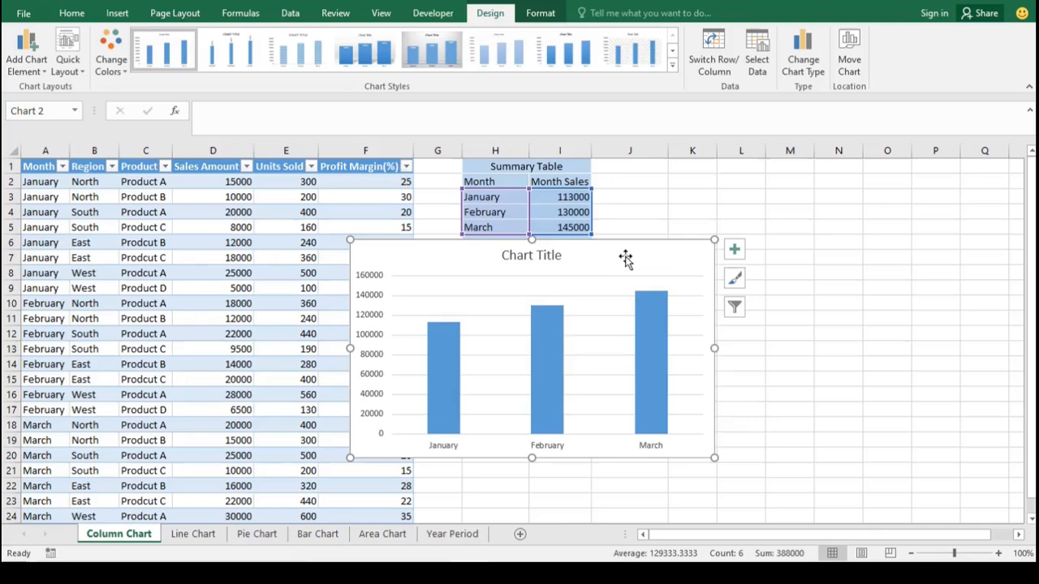
{"action": "left_click_drag", "start_coordinate": [625, 258], "coordinate": [800, 272]}
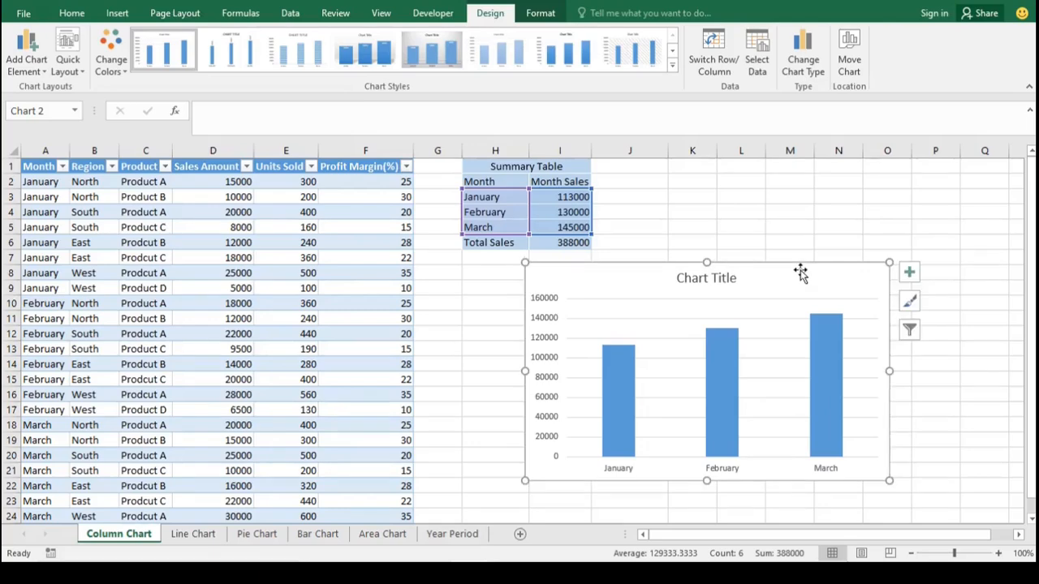
{"action": "left_click", "coordinate": [800, 212]}
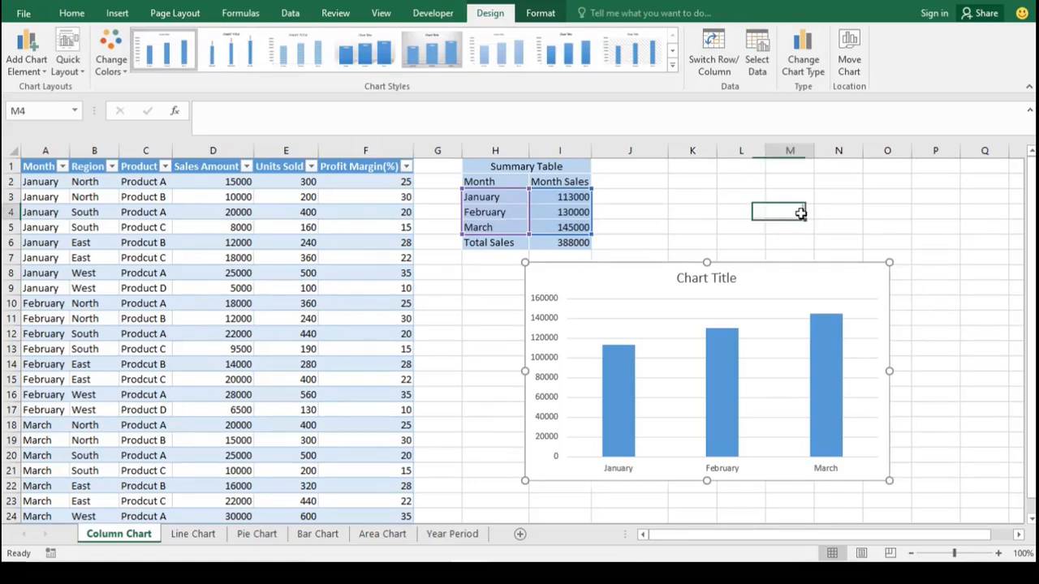
Step: Insert the recommended Clustered Column chart for H3:I6, including the Total Sales row of the summary table
{"action": "left_click", "coordinate": [612, 280]}
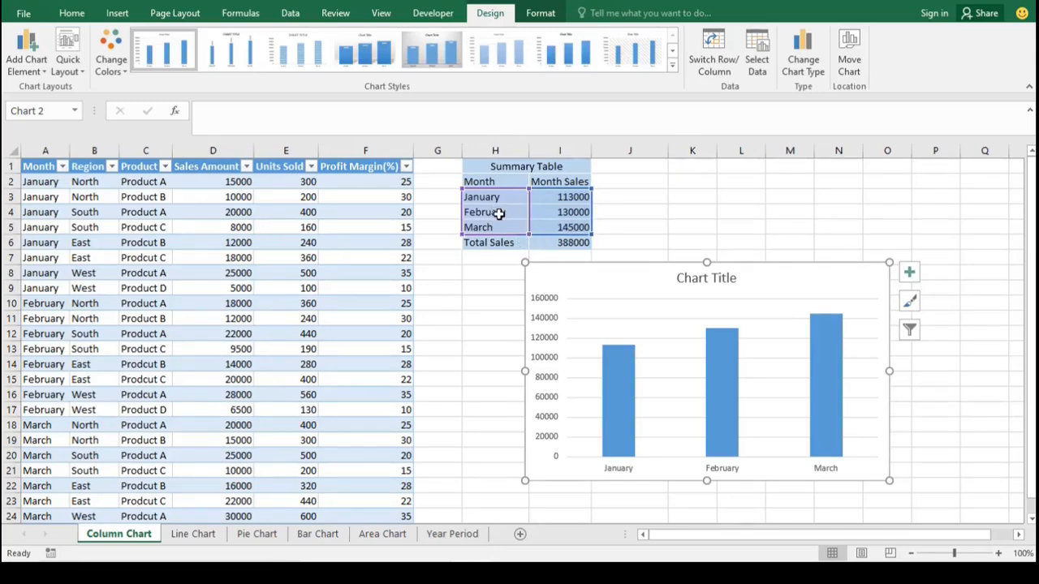
{"action": "left_click", "coordinate": [683, 174]}
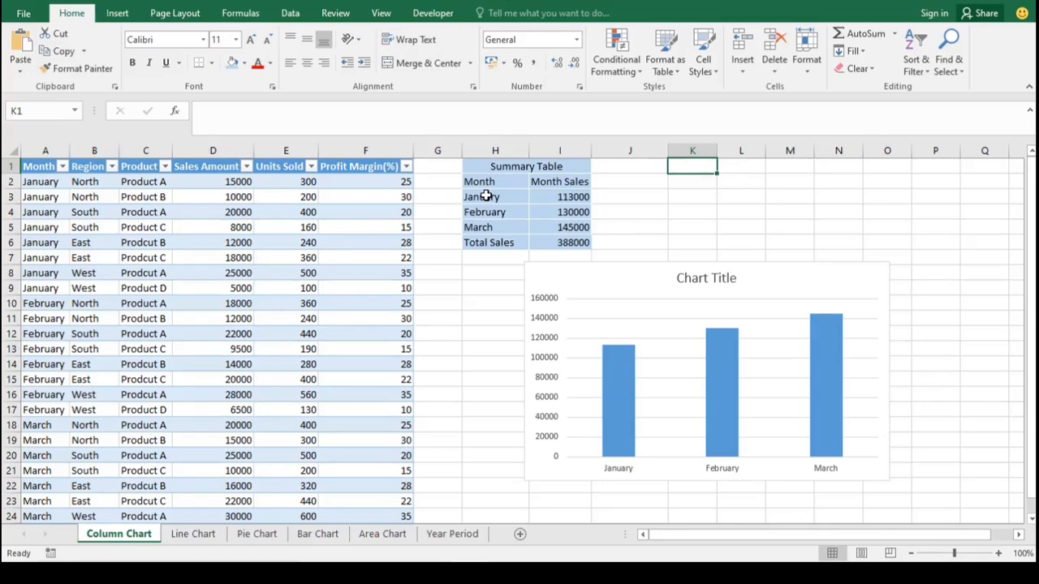
{"action": "left_click_drag", "start_coordinate": [485, 197], "coordinate": [560, 220]}
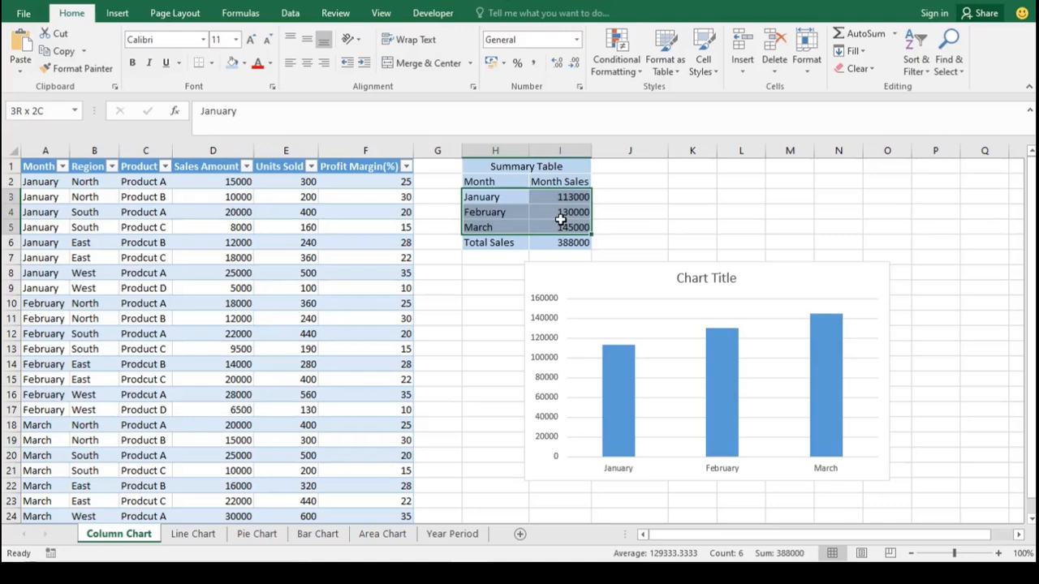
{"action": "left_click_drag", "start_coordinate": [560, 219], "coordinate": [559, 235]}
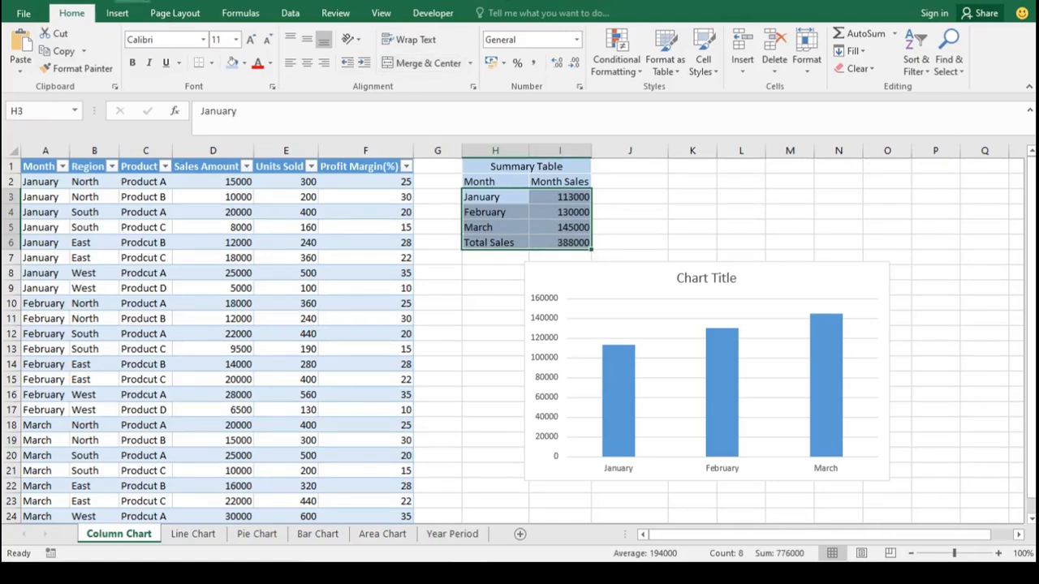
{"action": "left_click", "coordinate": [122, 13]}
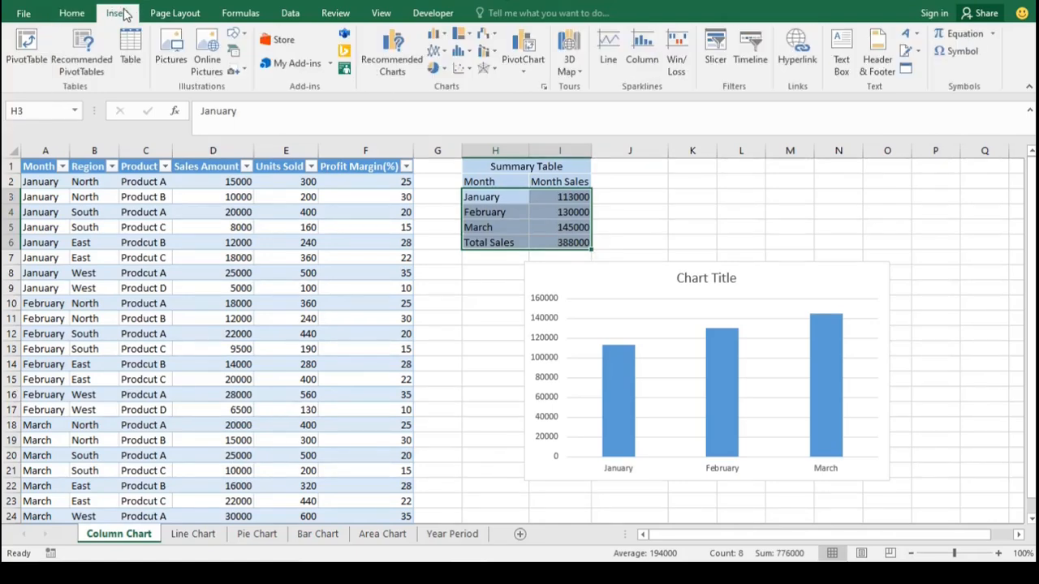
{"action": "left_click", "coordinate": [403, 41]}
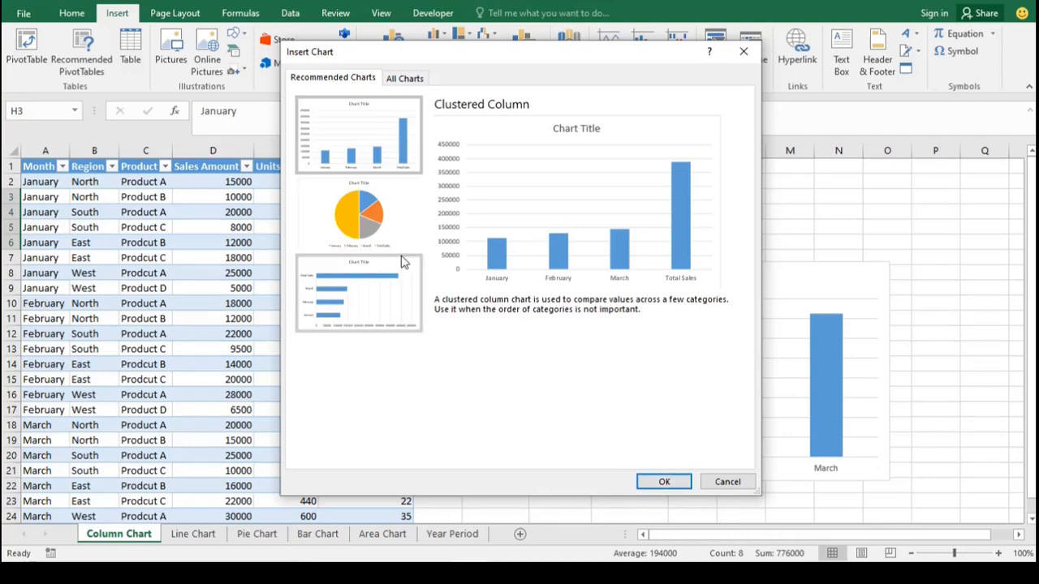
{"action": "left_click", "coordinate": [374, 235]}
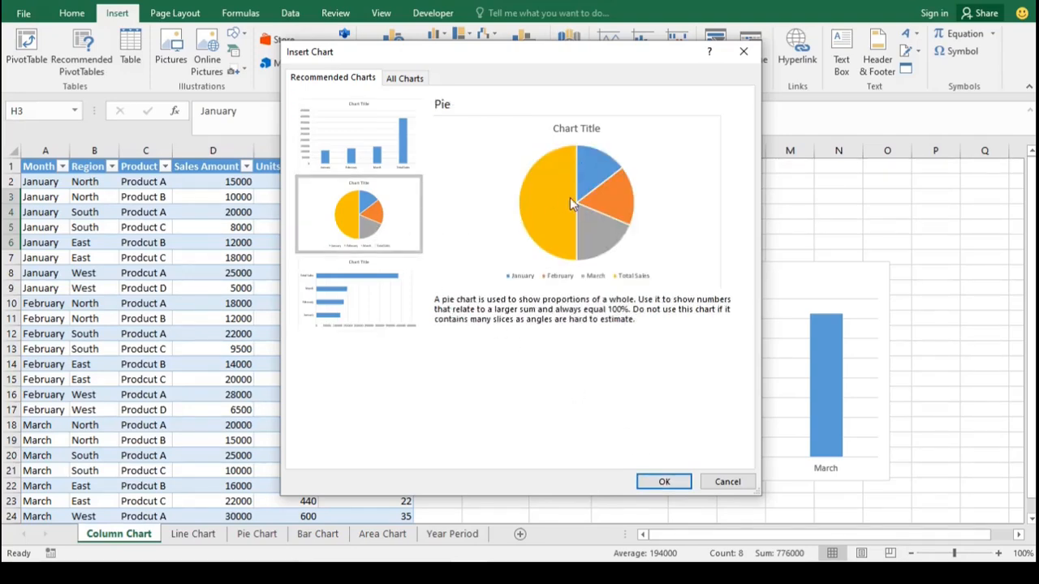
{"action": "left_click", "coordinate": [345, 146]}
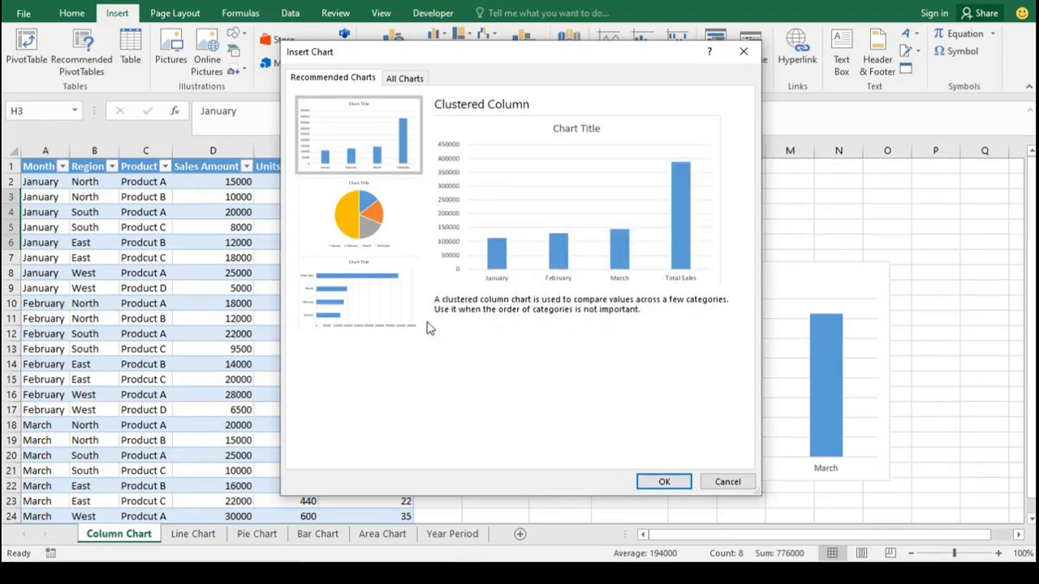
{"action": "left_click", "coordinate": [644, 480]}
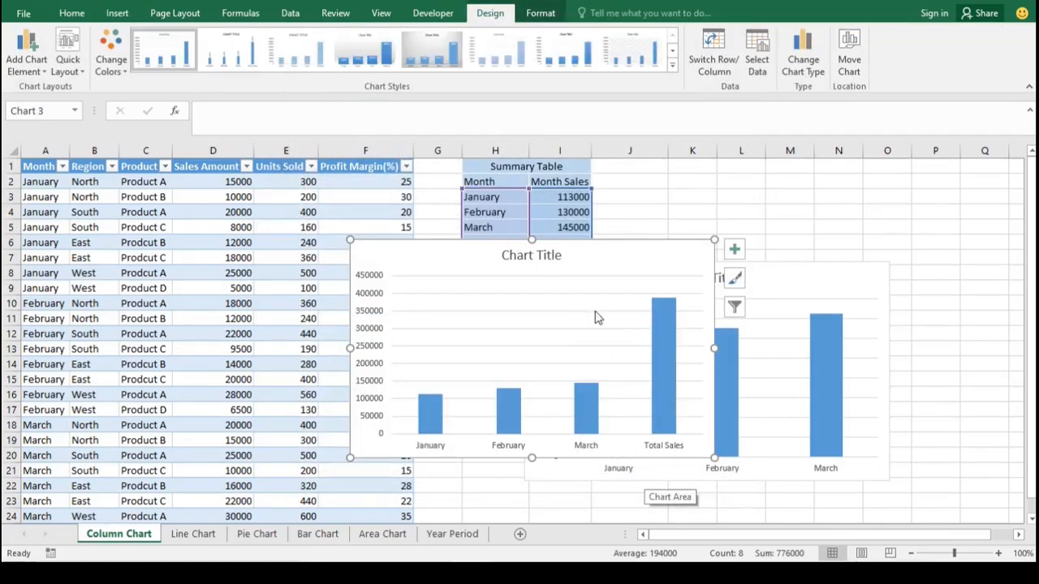
Step: Place the column chart that includes Total Sales beside the monthly sales chart for comparison and delete it
{"action": "left_click_drag", "start_coordinate": [584, 256], "coordinate": [372, 267]}
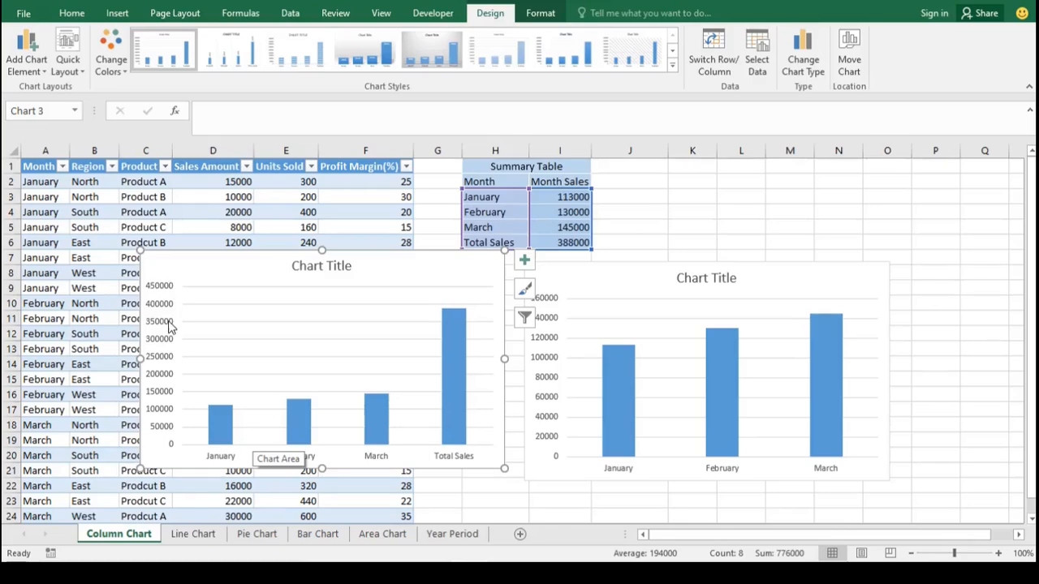
{"action": "left_click_drag", "start_coordinate": [379, 257], "coordinate": [346, 257]}
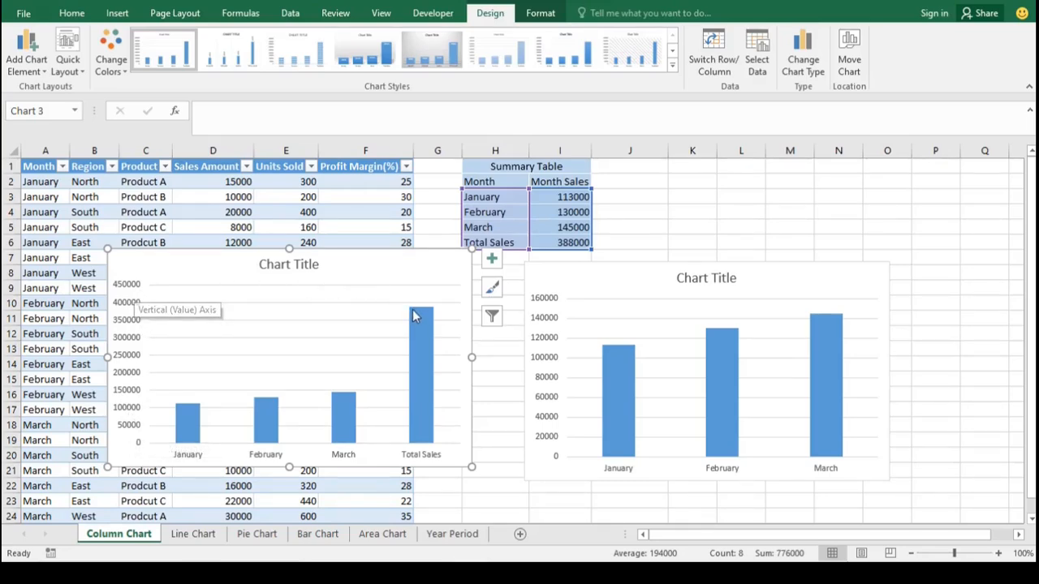
{"action": "left_click", "coordinate": [417, 419]}
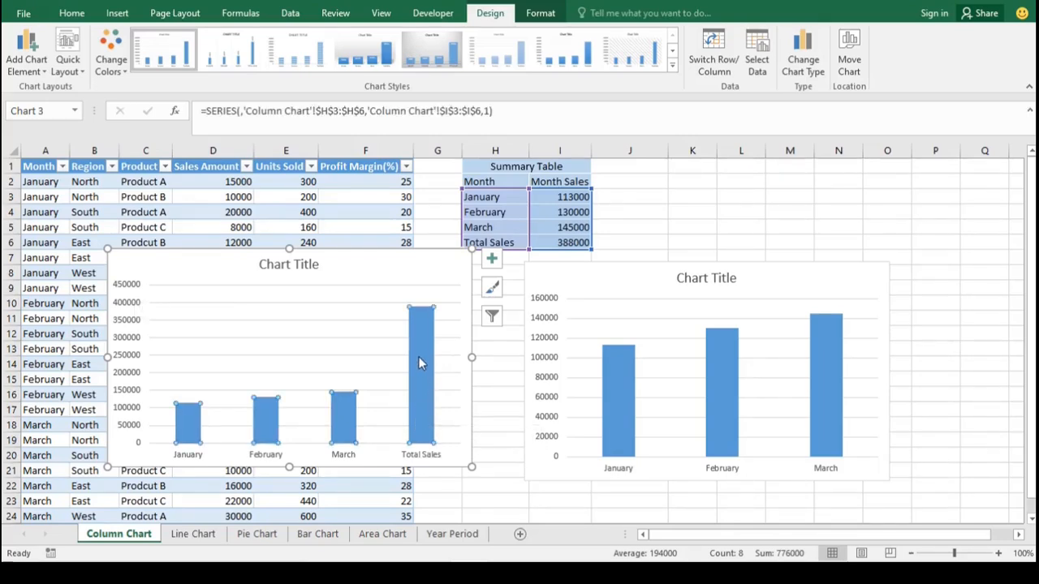
{"action": "left_click", "coordinate": [382, 269]}
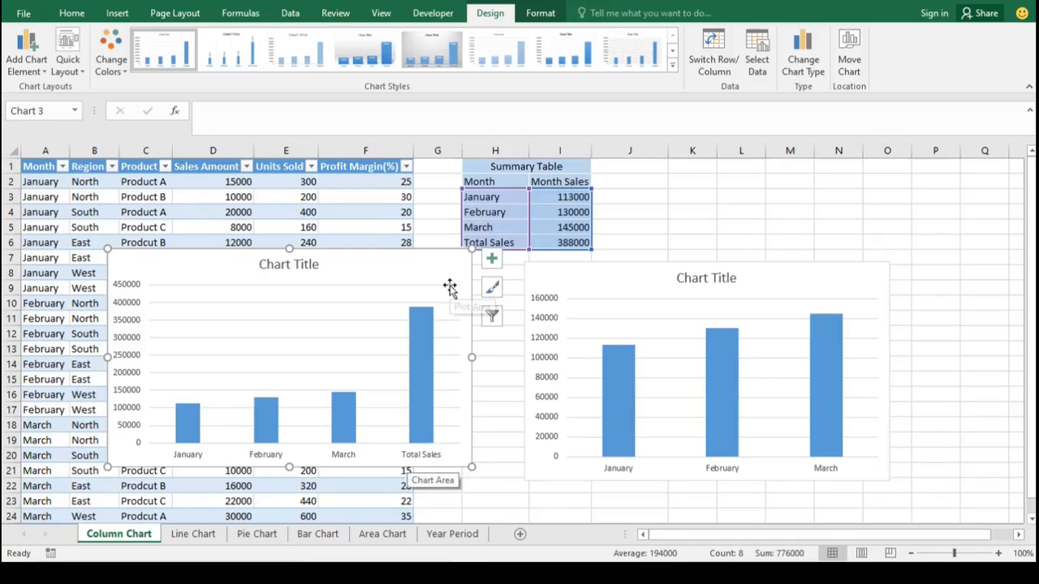
{"action": "key", "text": "Delete"}
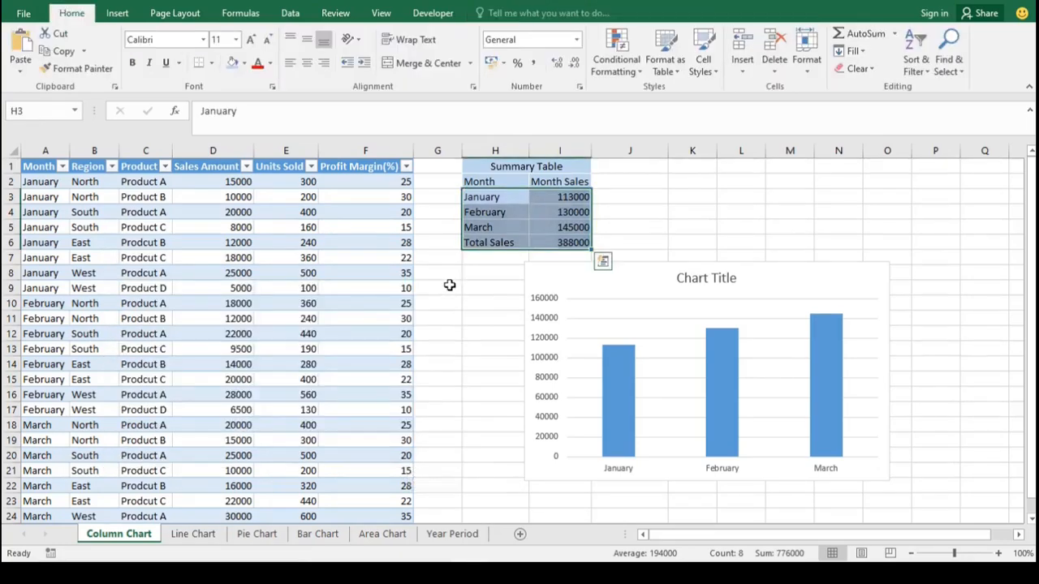
{"action": "left_click", "coordinate": [630, 274]}
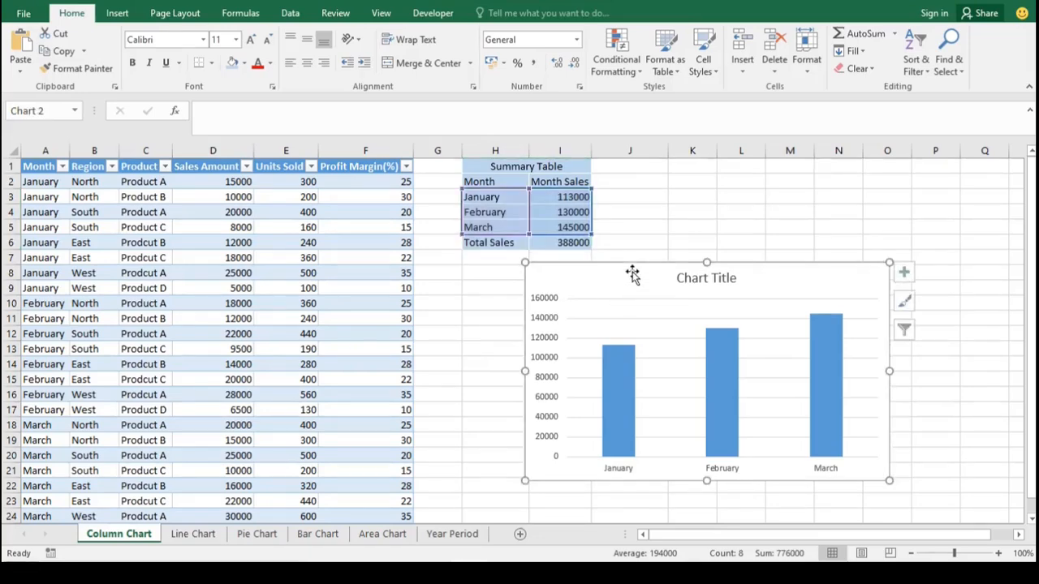
{"action": "left_click", "coordinate": [706, 227]}
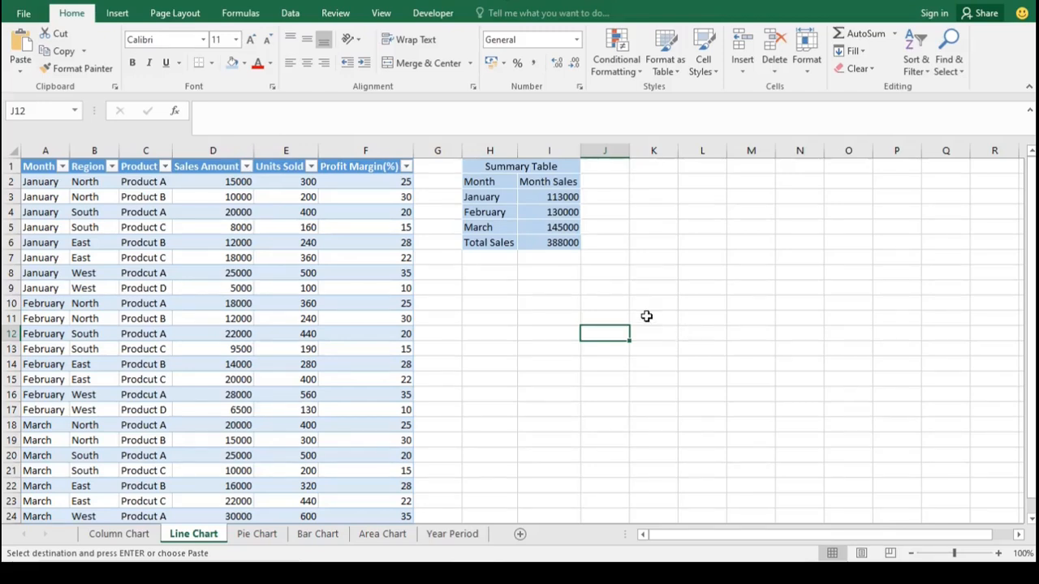
Step: Examine the formulas behind the January and Total Sales amounts in the Line Chart sheet's summary table
{"action": "left_click", "coordinate": [573, 211]}
{"action": "key", "text": "Up"}
{"action": "key", "text": "Up"}
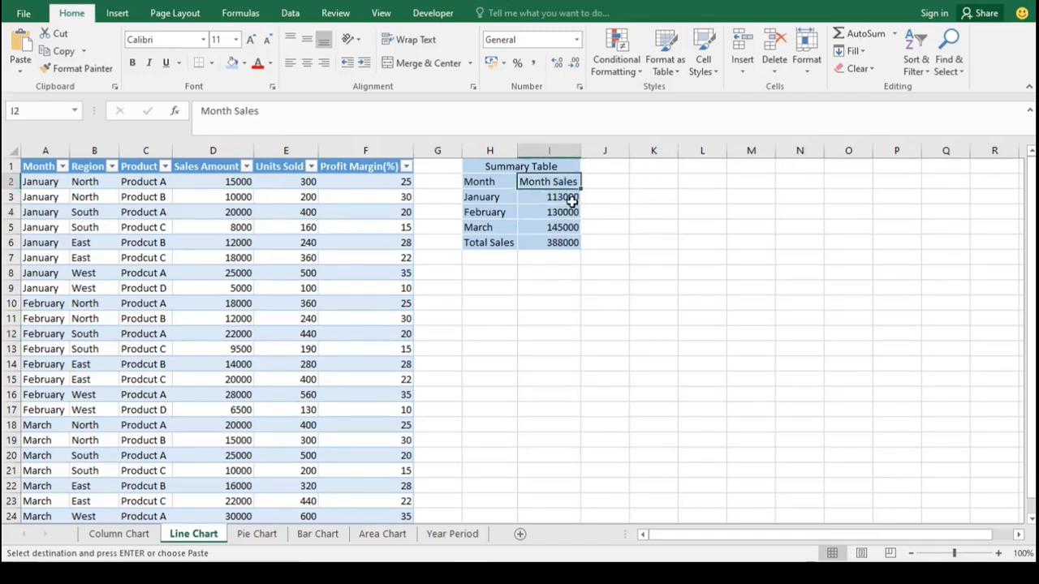
{"action": "key", "text": "Down"}
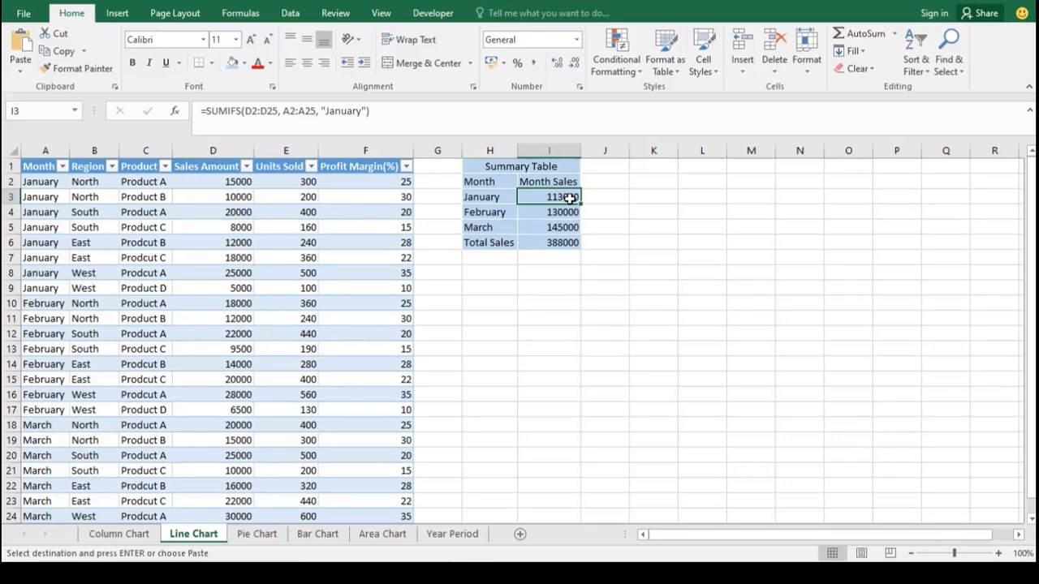
{"action": "double_click", "coordinate": [571, 197]}
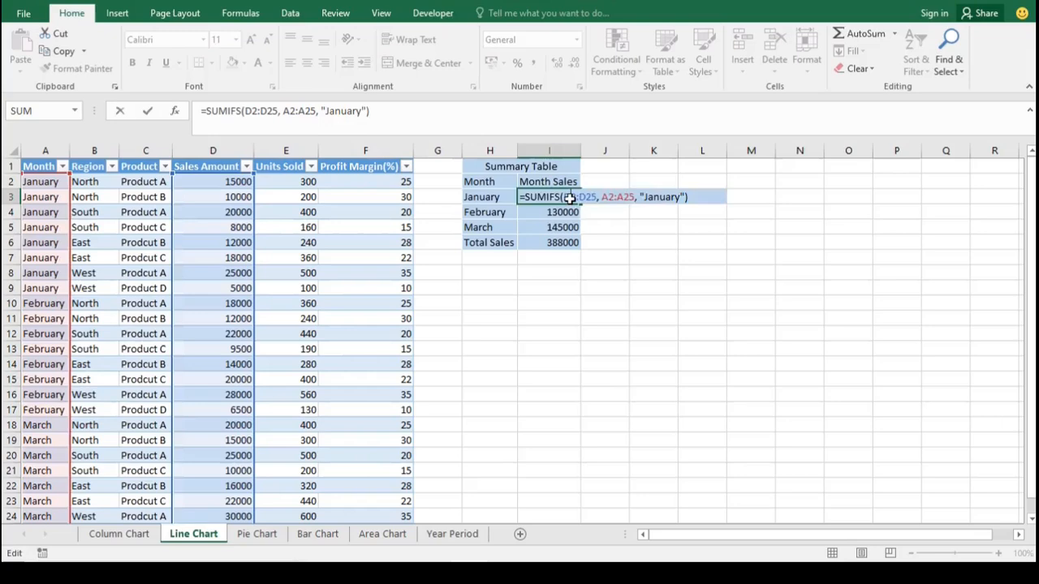
{"action": "key", "text": "Return"}
{"action": "left_click", "coordinate": [569, 242]}
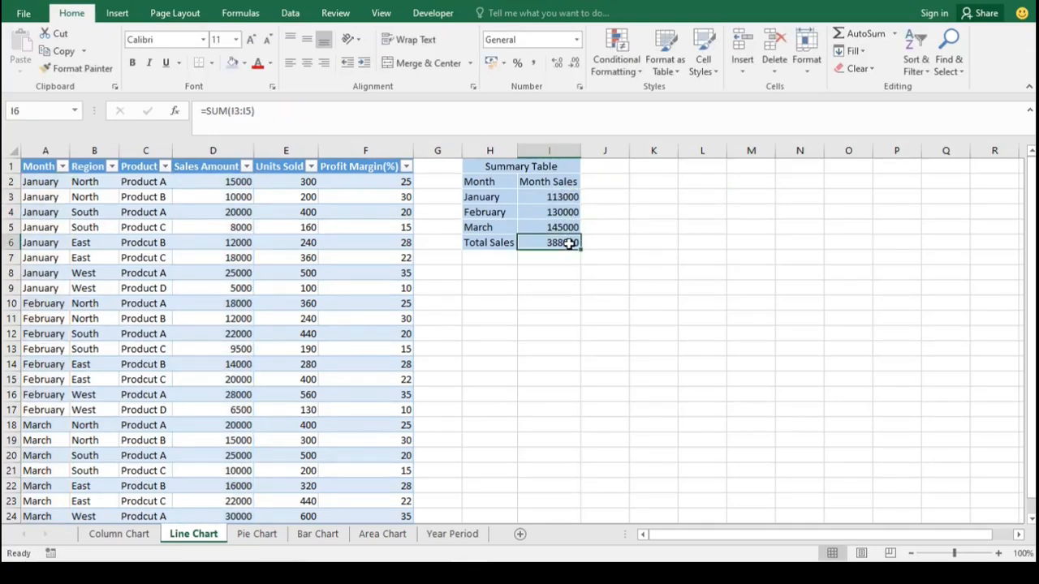
{"action": "left_click", "coordinate": [665, 316]}
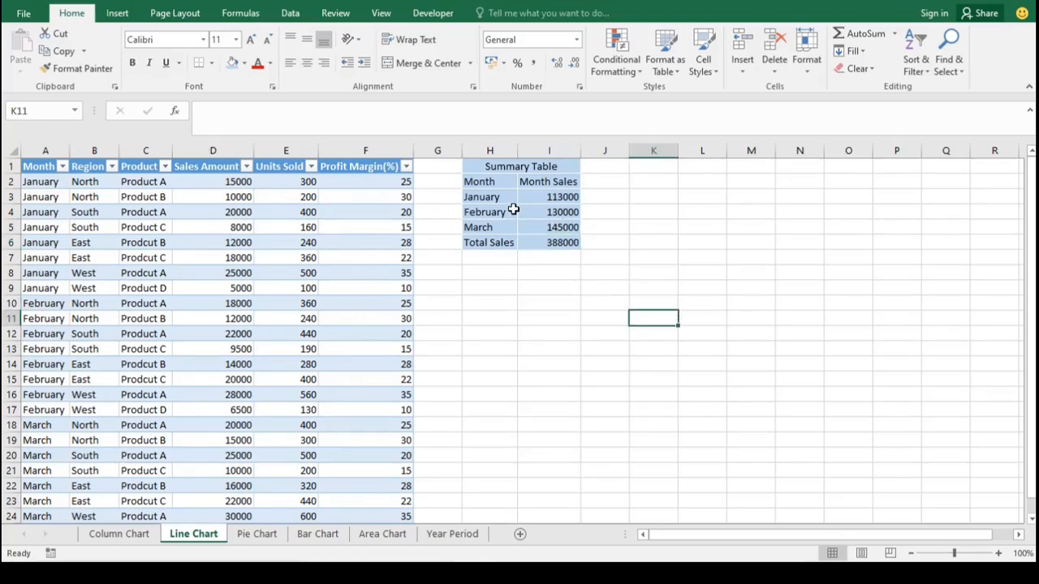
Step: Open the recommended charts for the monthly sales in H3:I5 and pick the Line chart
{"action": "left_click_drag", "start_coordinate": [495, 197], "coordinate": [554, 220]}
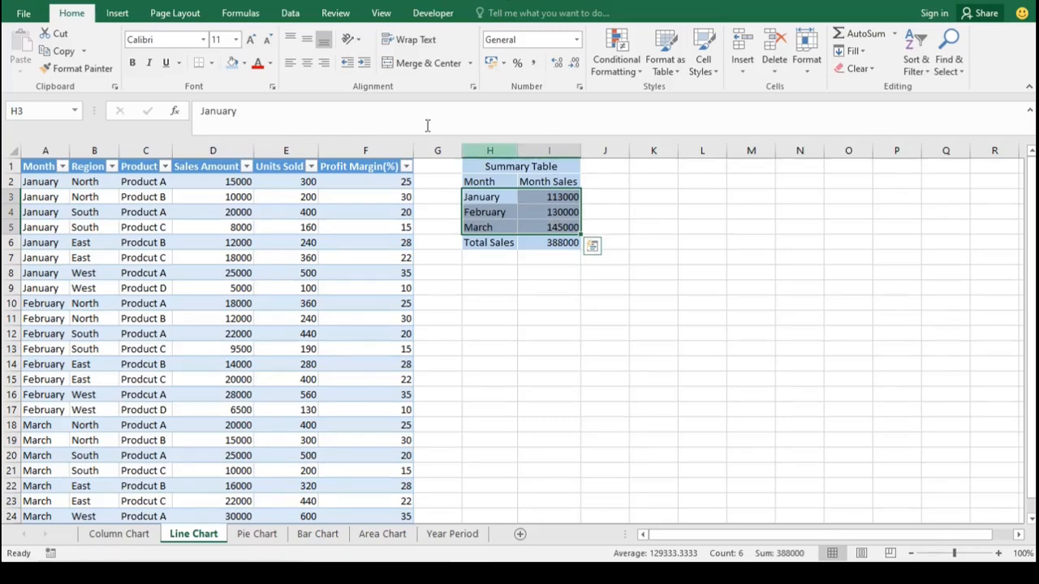
{"action": "left_click", "coordinate": [117, 13]}
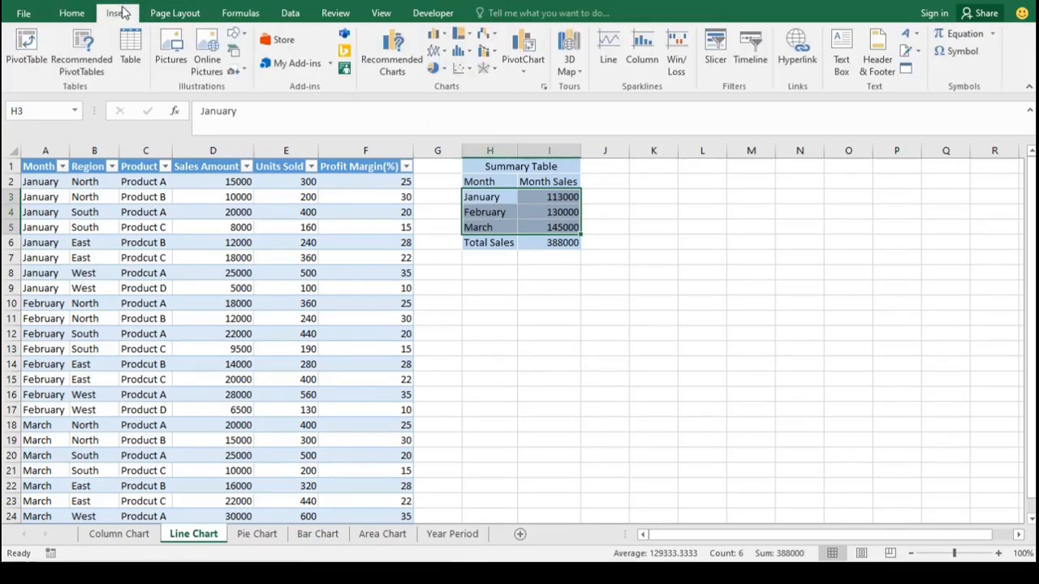
{"action": "left_click", "coordinate": [386, 53]}
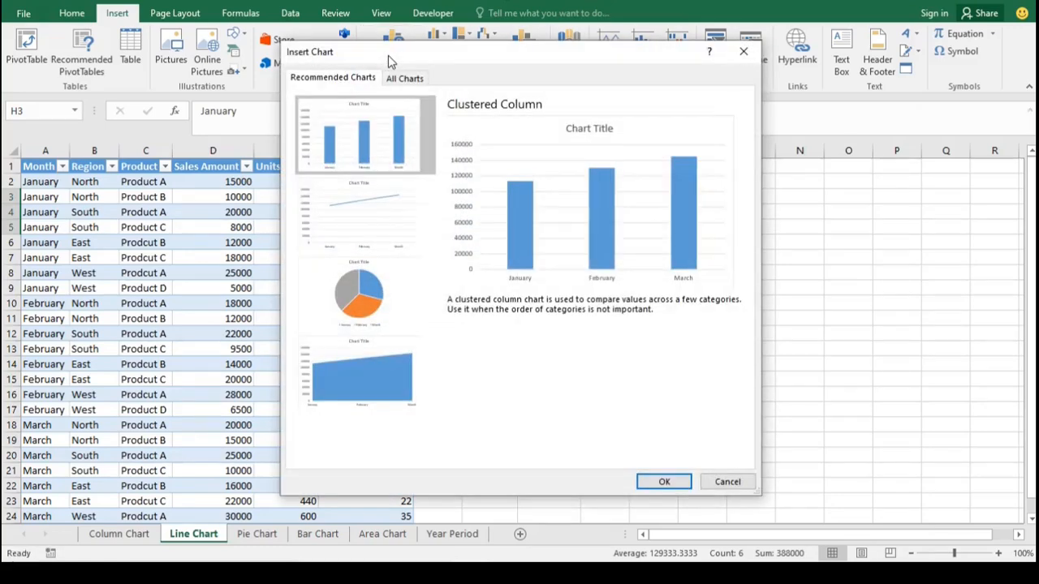
{"action": "left_click", "coordinate": [396, 210]}
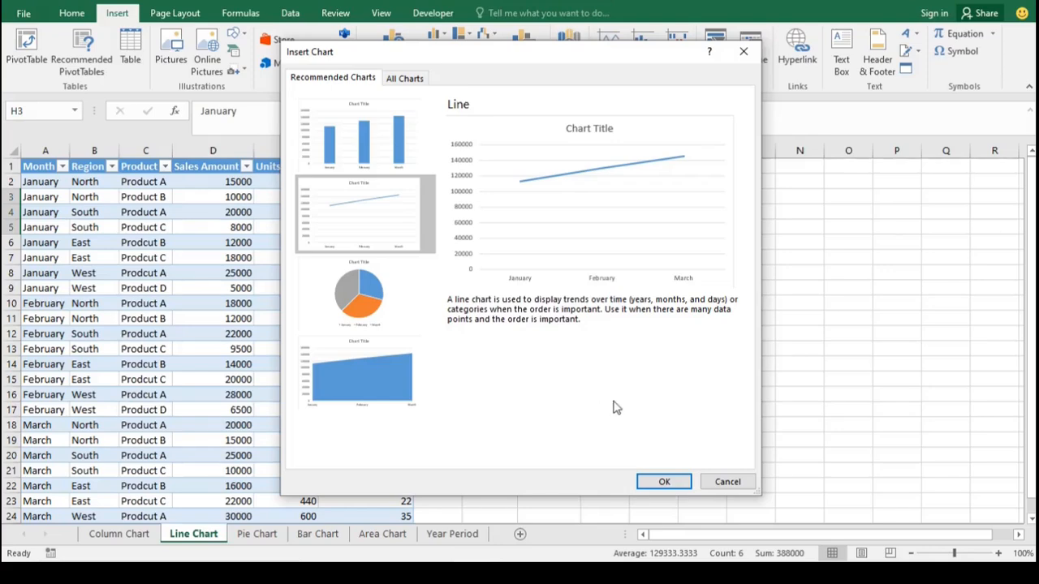
Step: Compare the line chart subtypes, including 100% Stacked Line and 3-D Line, and insert a Line with Markers chart
{"action": "left_click", "coordinate": [408, 86]}
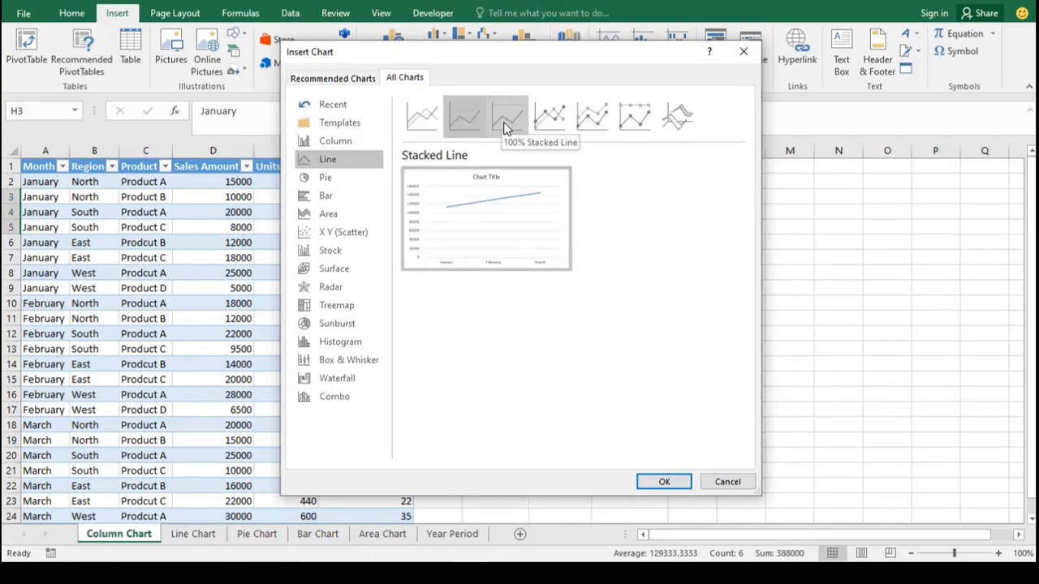
{"action": "left_click", "coordinate": [507, 119]}
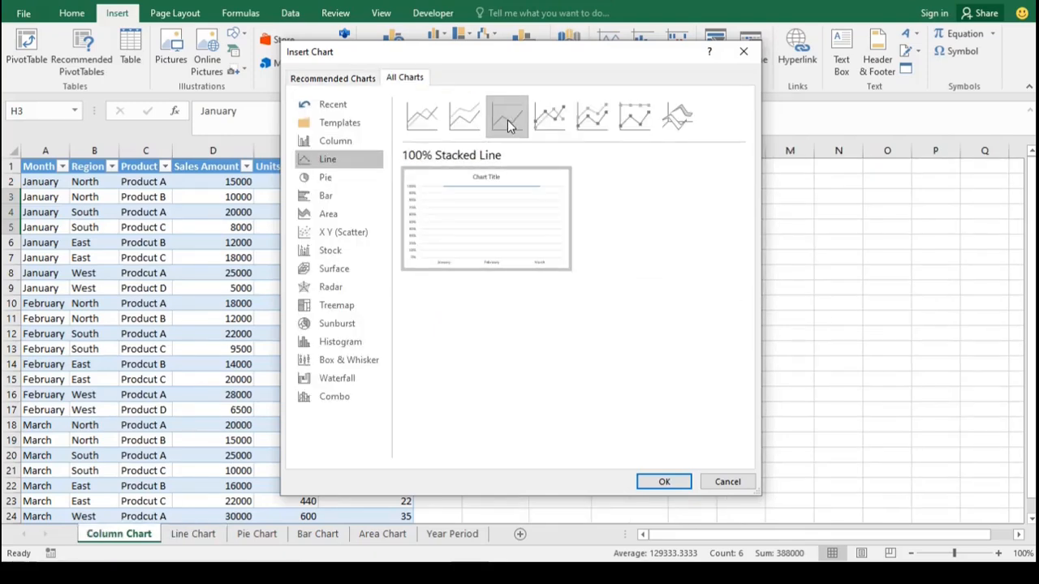
{"action": "left_click", "coordinate": [547, 120]}
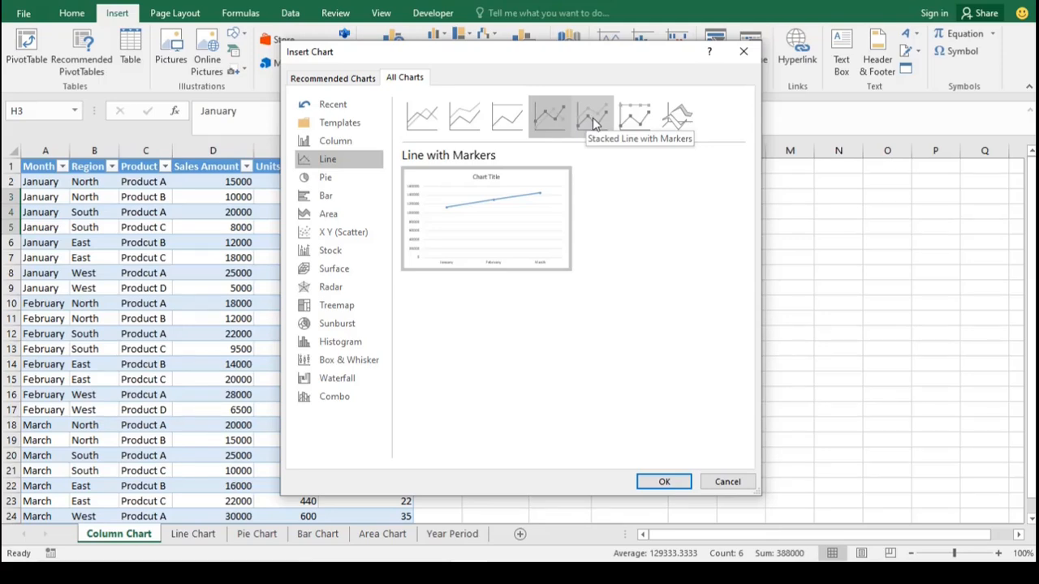
{"action": "left_click", "coordinate": [593, 120]}
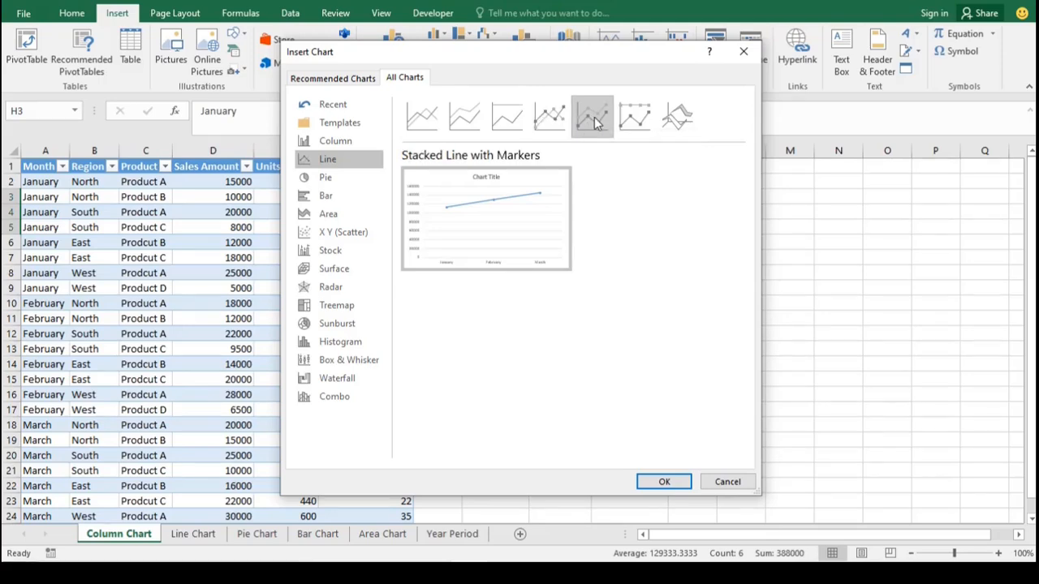
{"action": "left_click", "coordinate": [635, 122]}
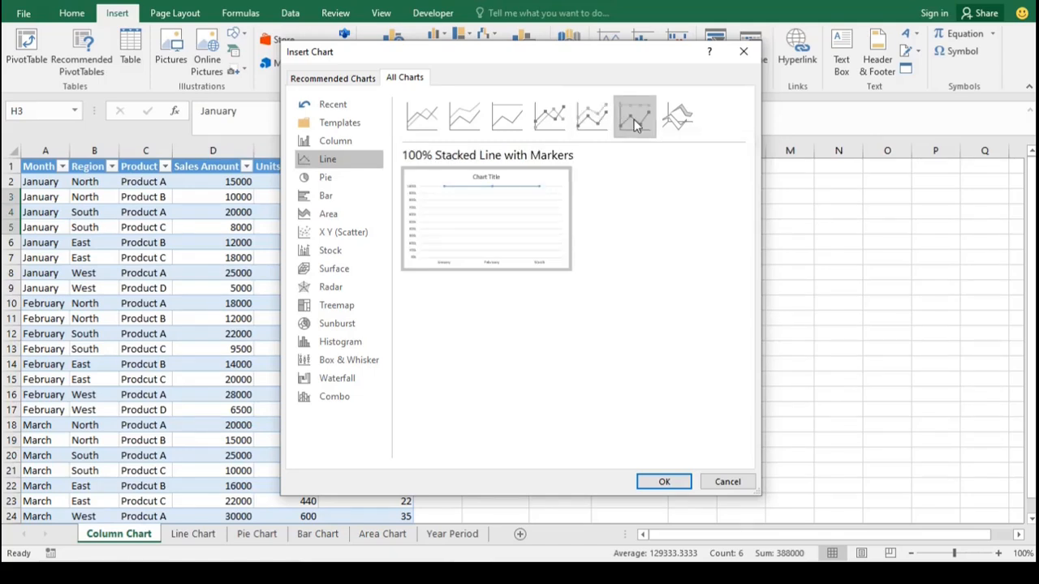
{"action": "left_click", "coordinate": [668, 126]}
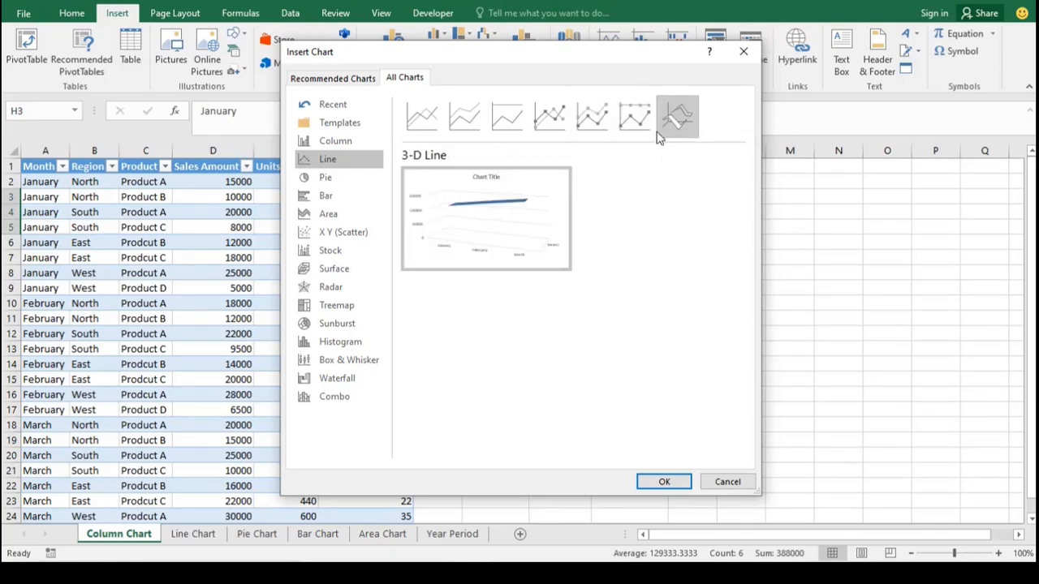
{"action": "left_click", "coordinate": [635, 136]}
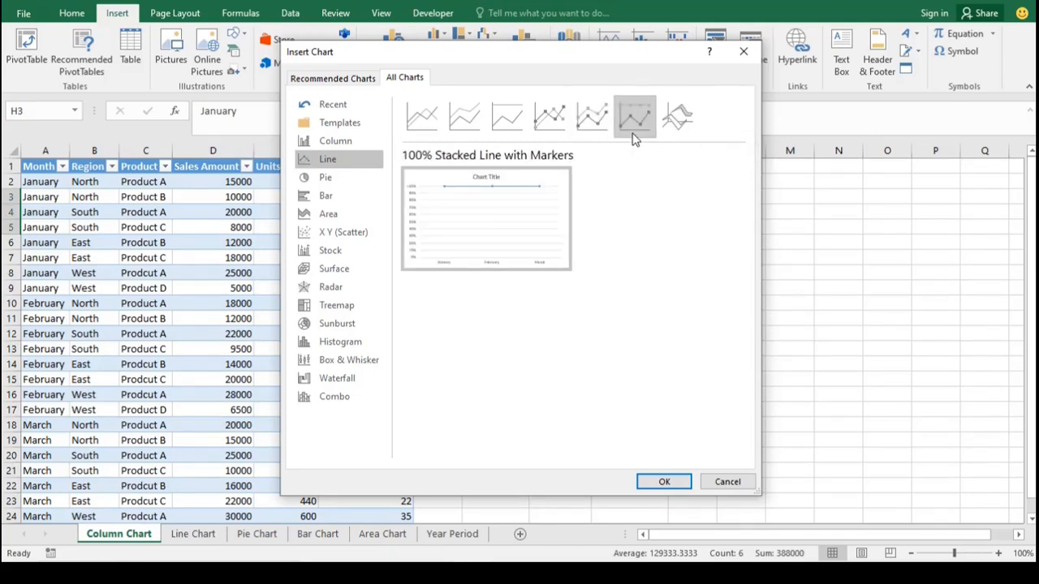
{"action": "left_click", "coordinate": [591, 136]}
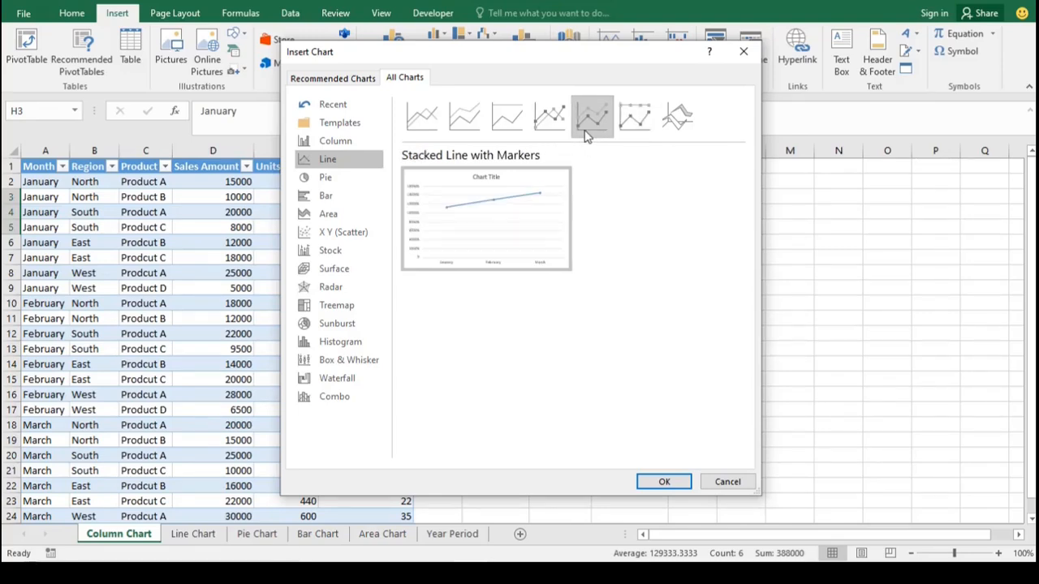
{"action": "left_click", "coordinate": [549, 120]}
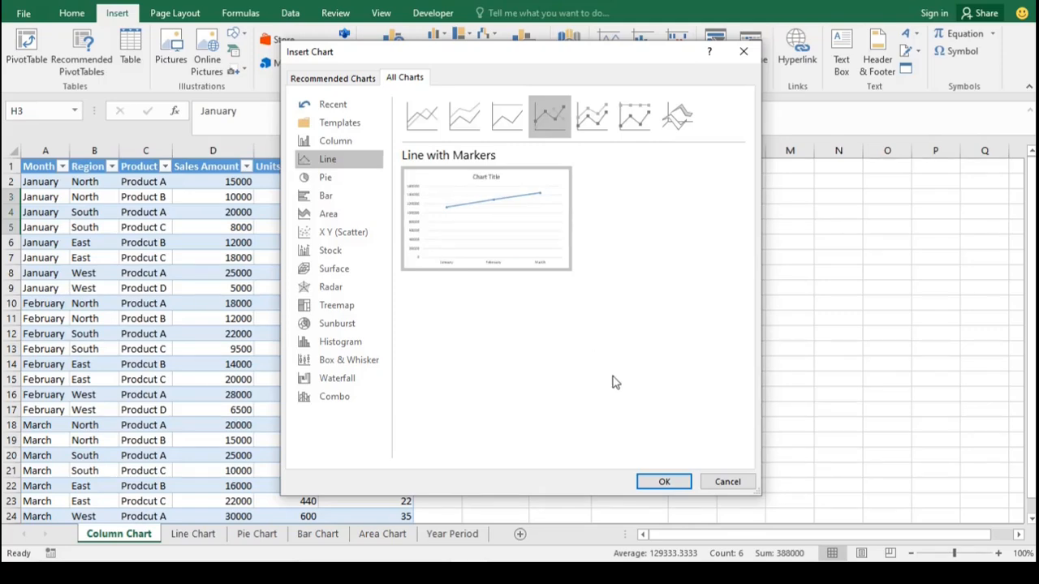
{"action": "left_click", "coordinate": [663, 483]}
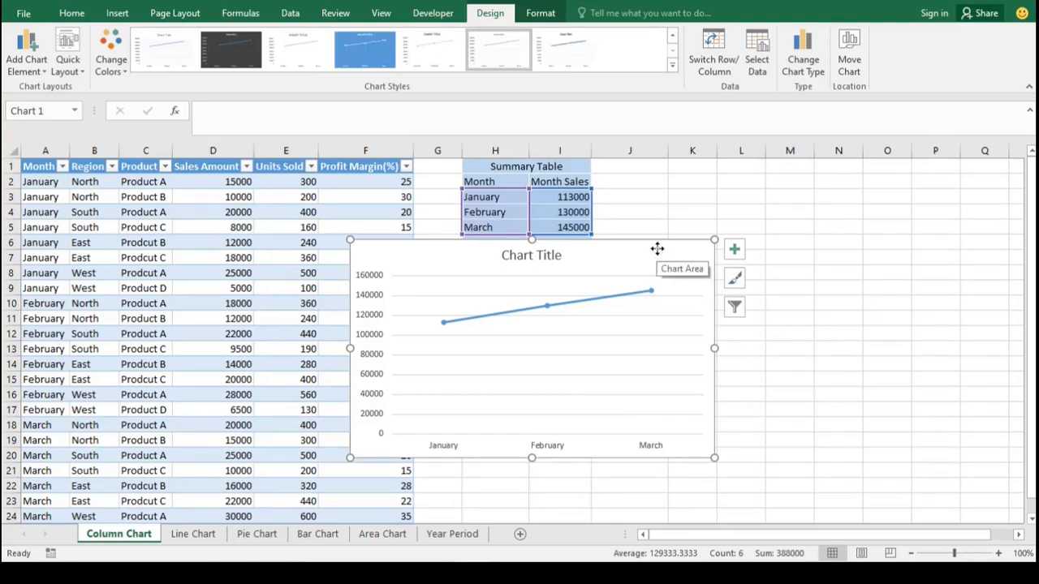
Step: Place the line chart clear of the source data, just below the summary table, and delete it
{"action": "mouse_move", "coordinate": [658, 249]}
{"action": "left_mouse_down"}
{"action": "mouse_move", "coordinate": [851, 245]}
{"action": "mouse_move", "coordinate": [844, 275]}
{"action": "left_mouse_up"}
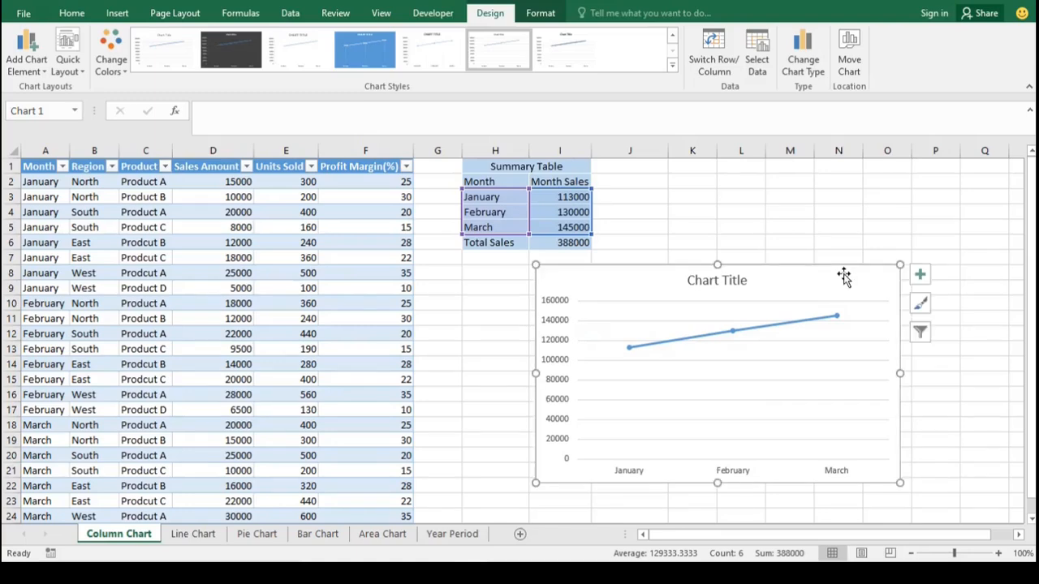
{"action": "left_click", "coordinate": [923, 239]}
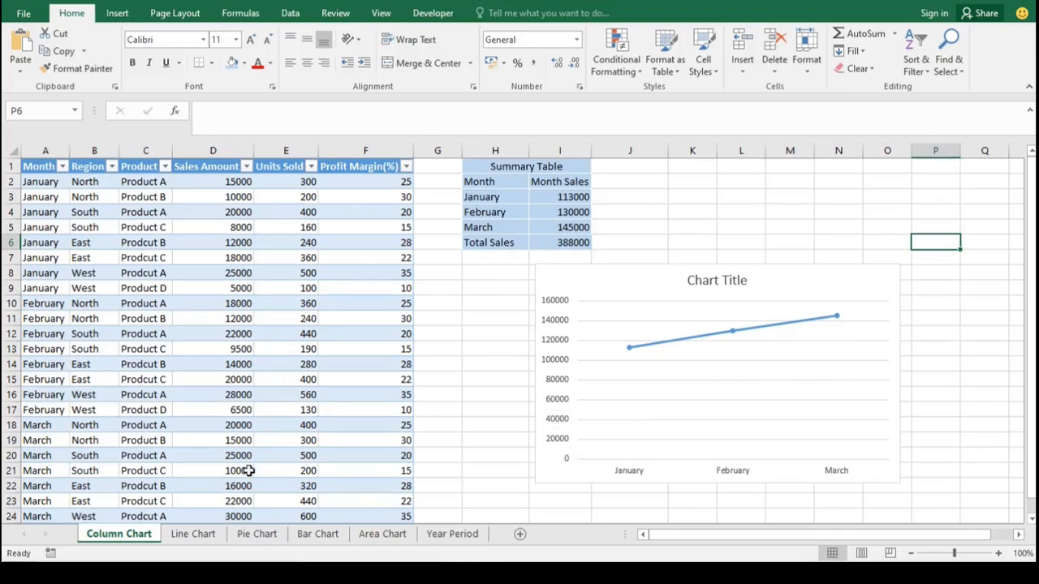
{"action": "left_click", "coordinate": [633, 282]}
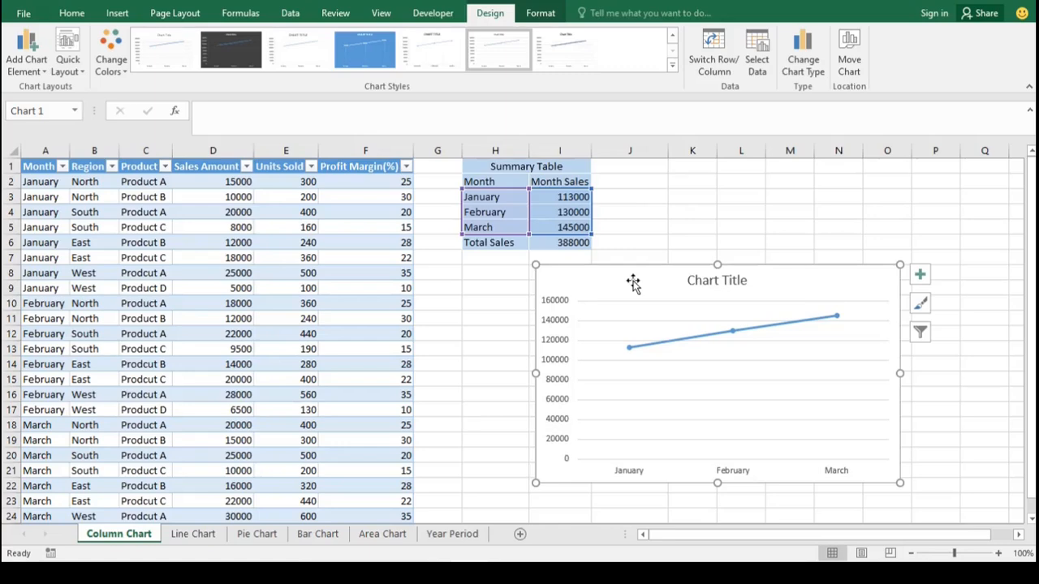
{"action": "key", "text": "Delete"}
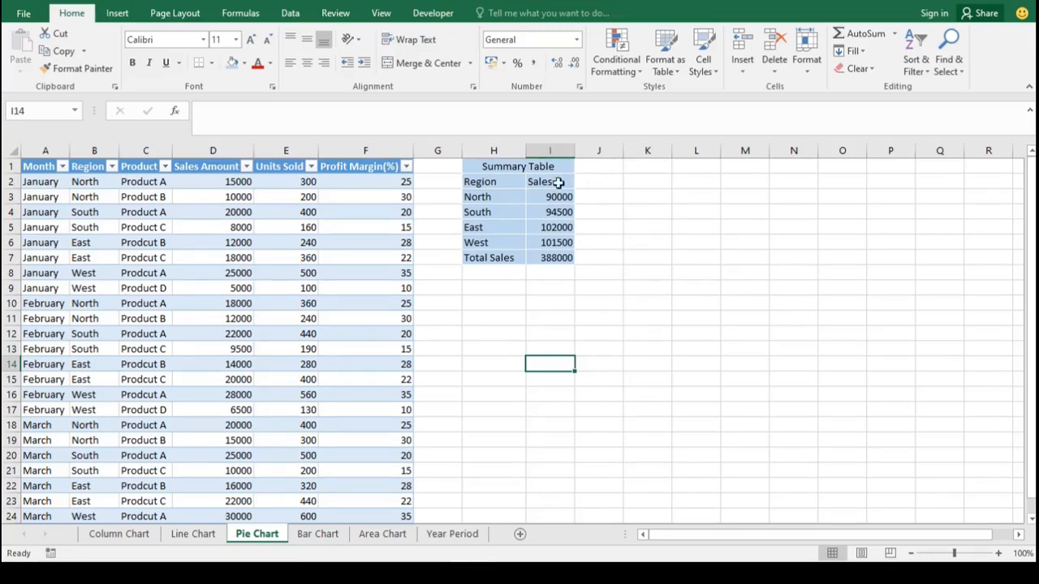
Step: Examine the source table's Region and Sales Amount columns that feed the Pie Chart sheet's summary table
{"action": "left_click", "coordinate": [489, 181]}
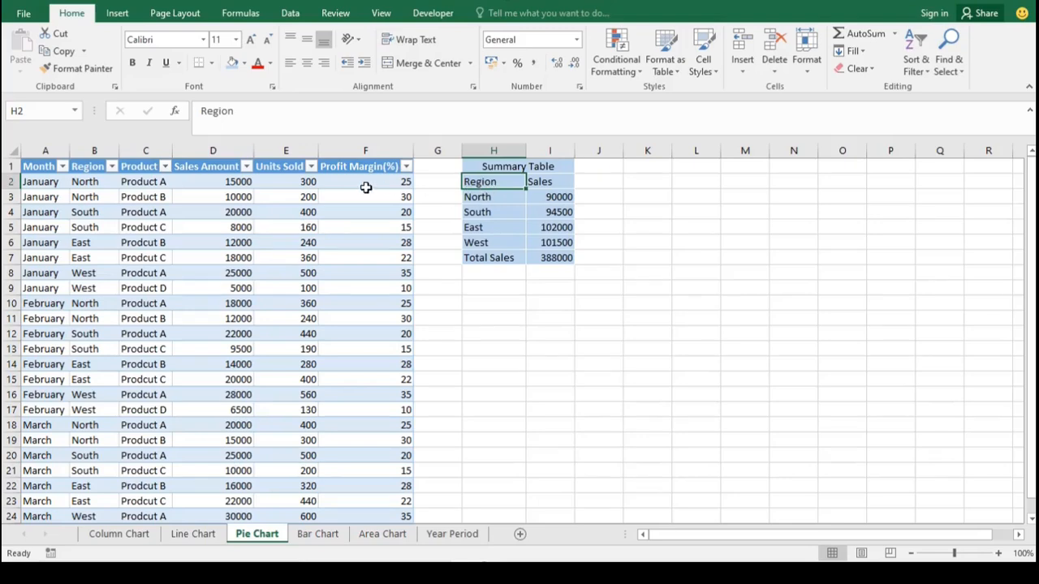
{"action": "left_click", "coordinate": [92, 150]}
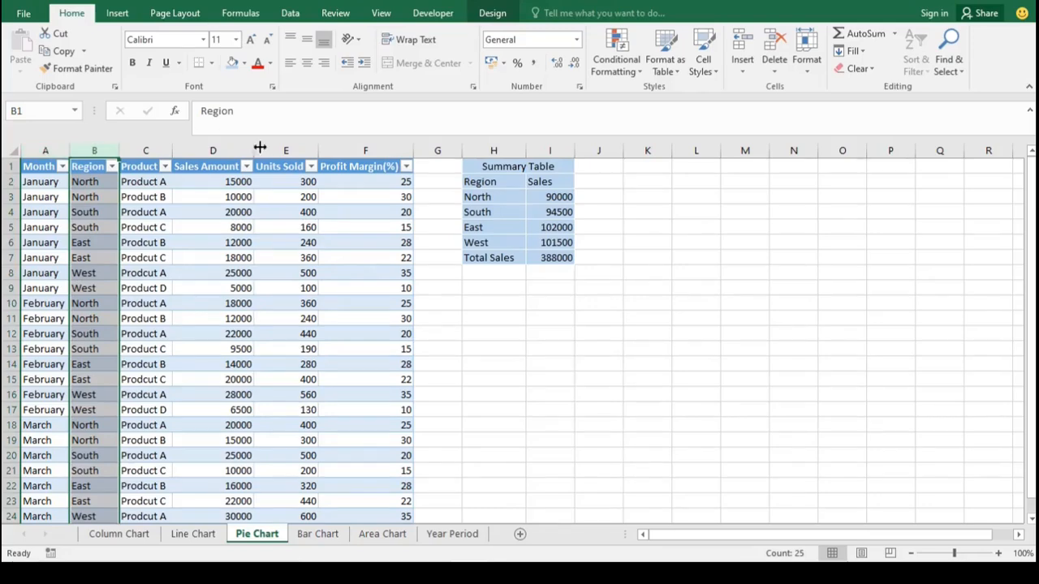
{"action": "left_click", "coordinate": [532, 258]}
{"action": "left_click", "coordinate": [207, 150]}
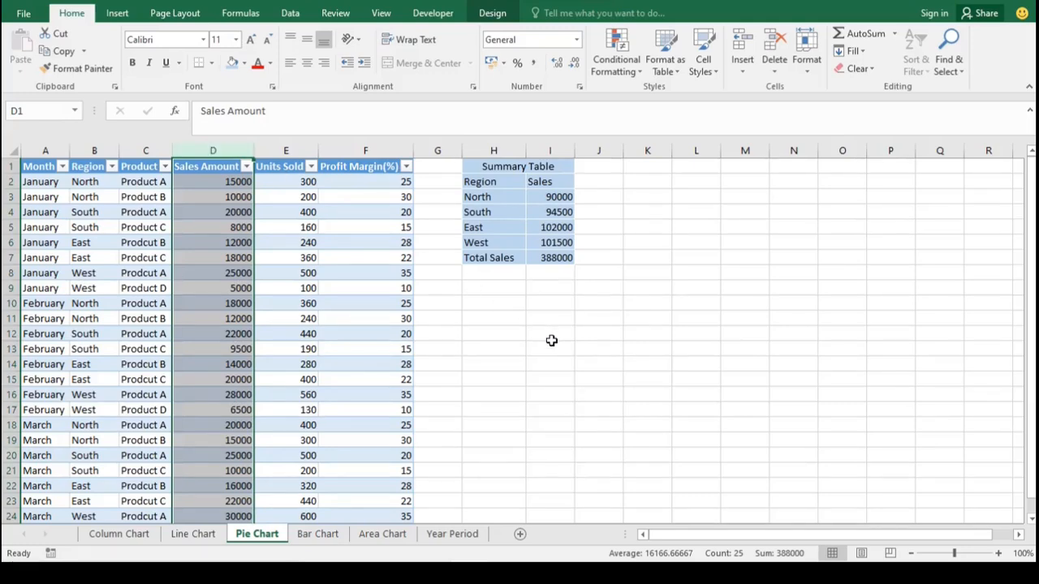
{"action": "left_click", "coordinate": [491, 197]}
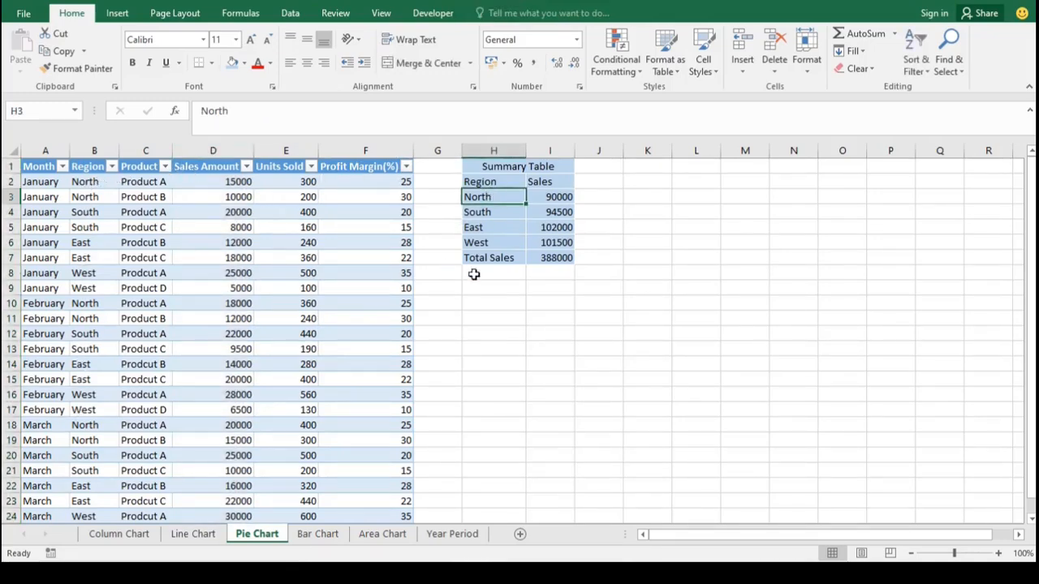
Step: Examine the SUMIFS formula behind the North region's sales and the source ranges it covers down to row 25
{"action": "left_click", "coordinate": [547, 197]}
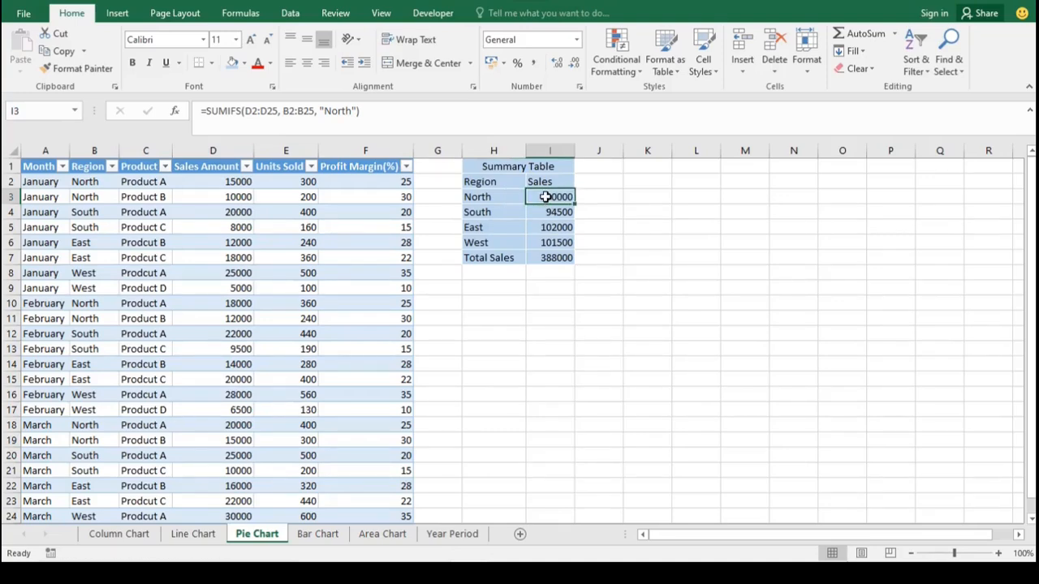
{"action": "double_click", "coordinate": [547, 198]}
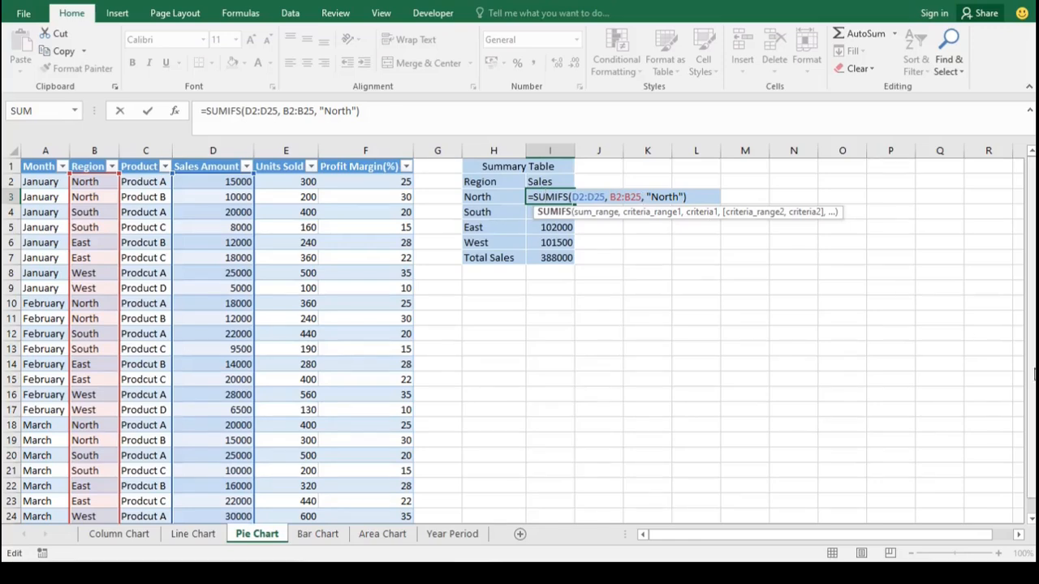
{"action": "left_click_drag", "start_coordinate": [1032, 373], "coordinate": [1028, 493]}
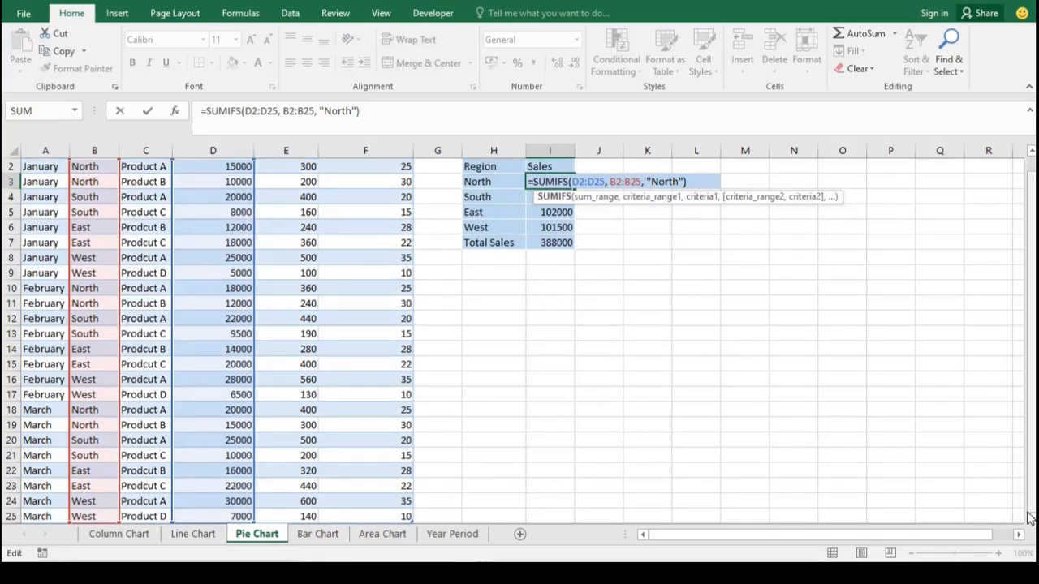
{"action": "left_click", "coordinate": [1032, 519]}
{"action": "left_click", "coordinate": [1031, 519]}
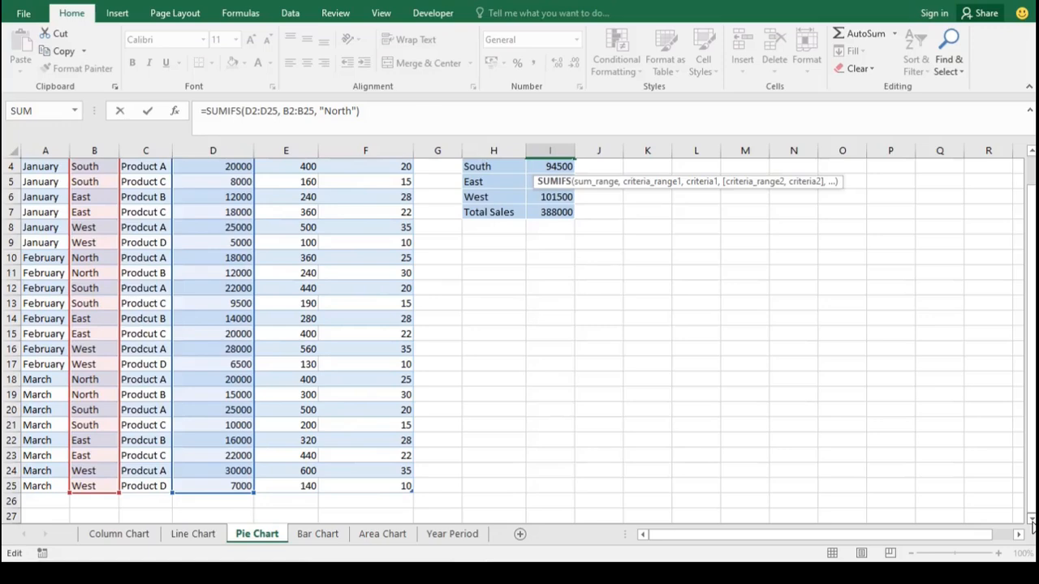
{"action": "left_click_drag", "start_coordinate": [1032, 483], "coordinate": [1035, 414]}
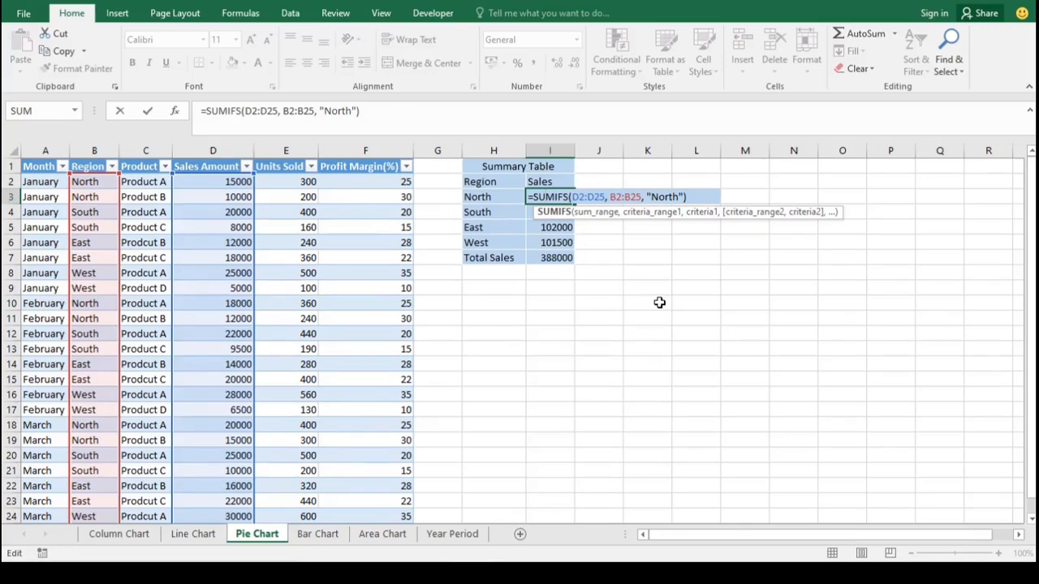
{"action": "key", "text": "Return"}
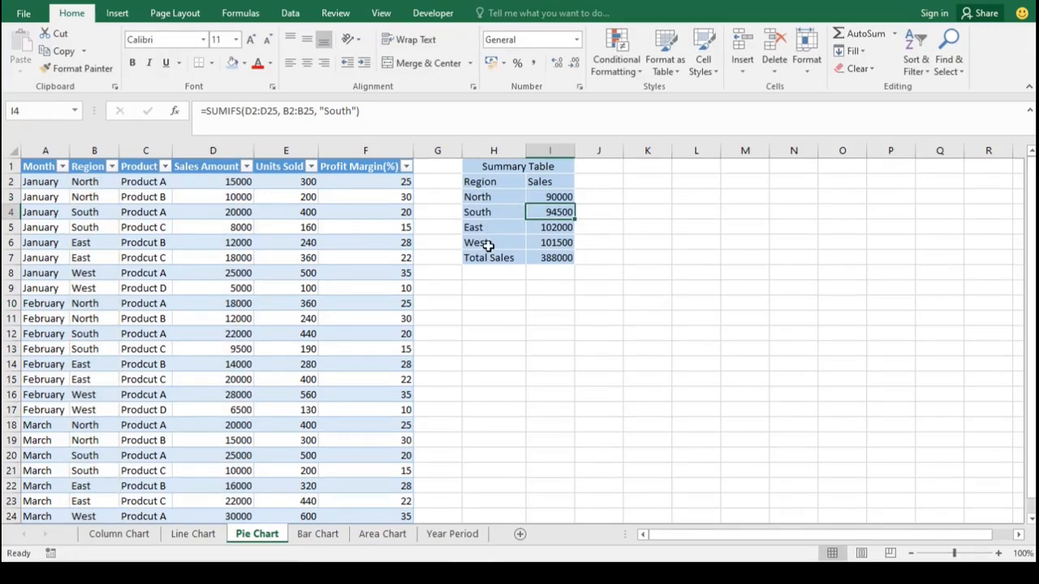
Step: Select the regional sales in H3:I6 without Total Sales and pick Pie from the recommended charts
{"action": "left_click", "coordinate": [493, 198]}
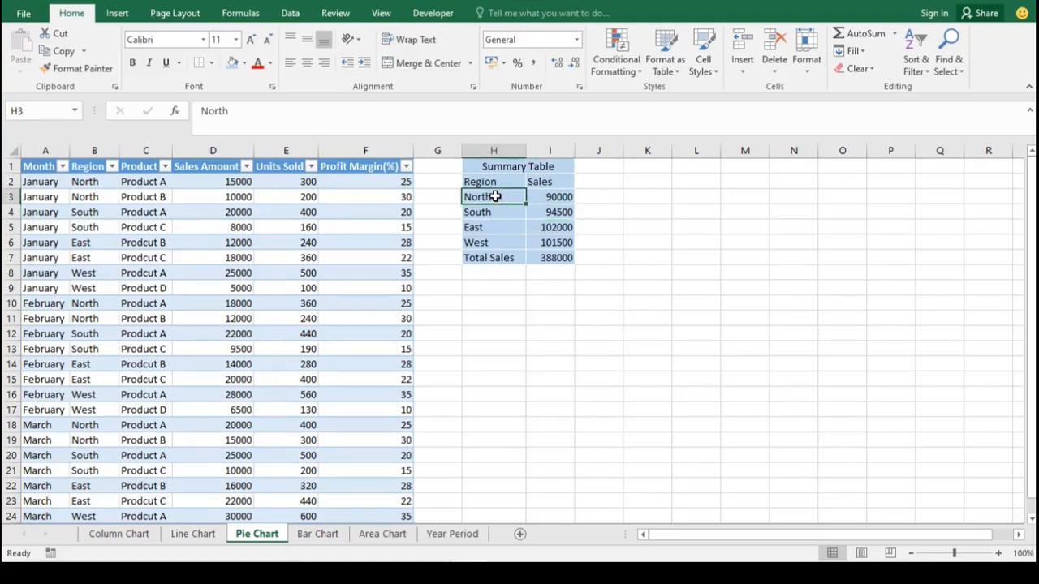
{"action": "left_click_drag", "start_coordinate": [513, 197], "coordinate": [549, 247]}
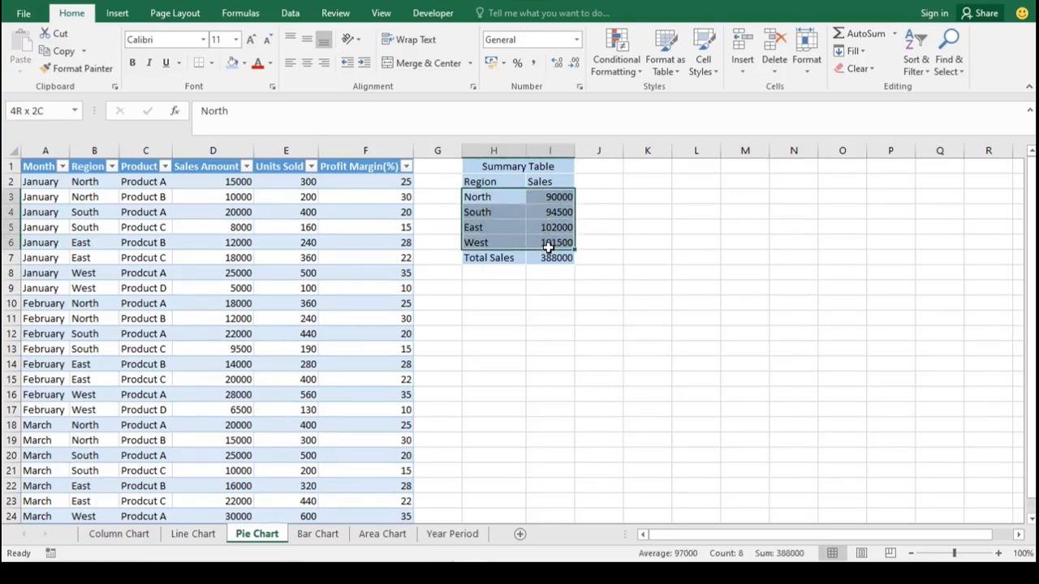
{"action": "left_click_drag", "start_coordinate": [548, 246], "coordinate": [550, 253]}
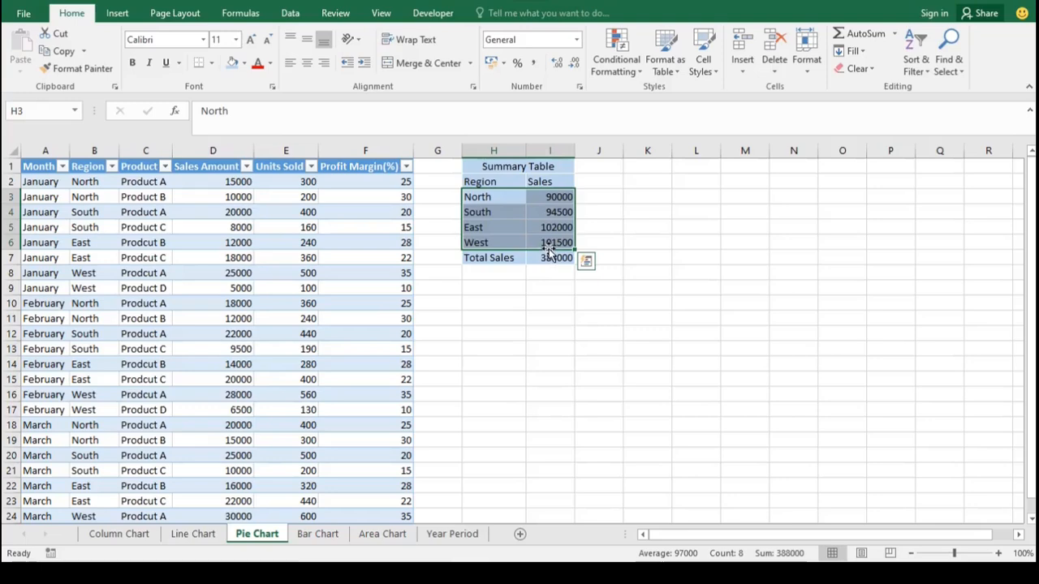
{"action": "left_click", "coordinate": [117, 13]}
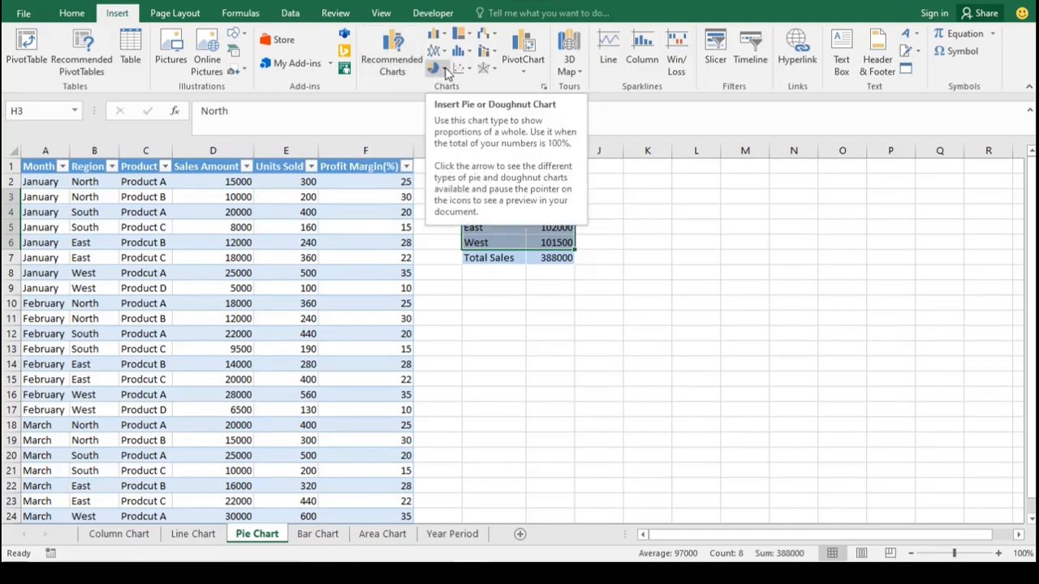
{"action": "left_click", "coordinate": [405, 71]}
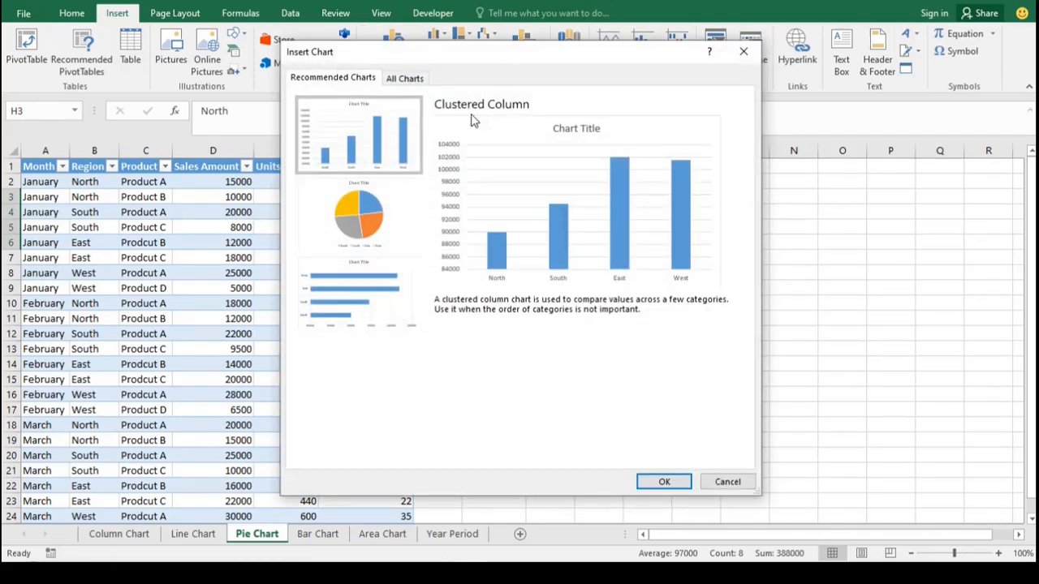
{"action": "left_click", "coordinate": [376, 201]}
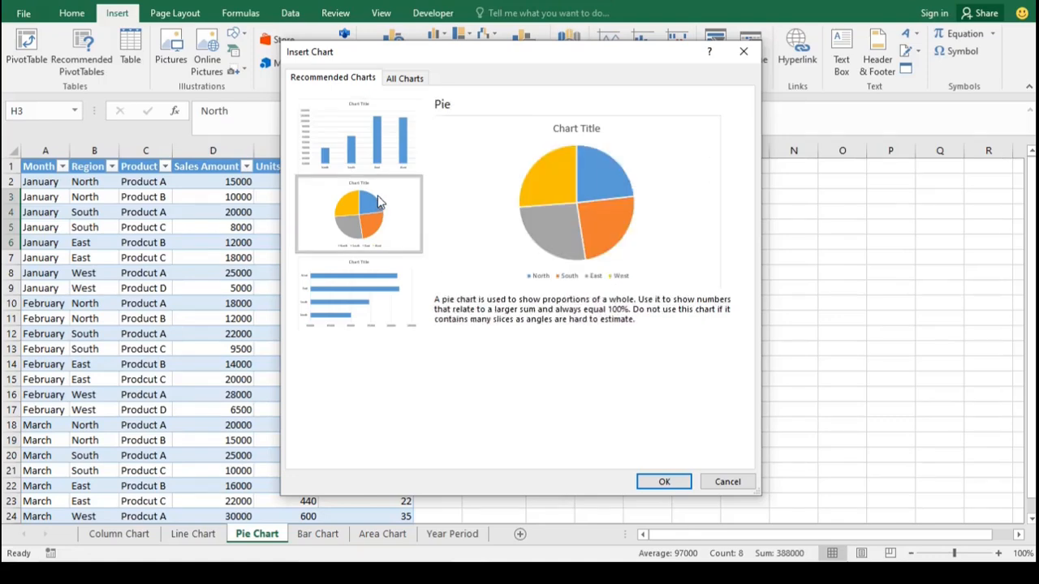
Step: Compare the pie chart subtypes: Pie, 3-D Pie, Pie of Pie, Bar of Pie and Doughnut
{"action": "left_click", "coordinate": [407, 77]}
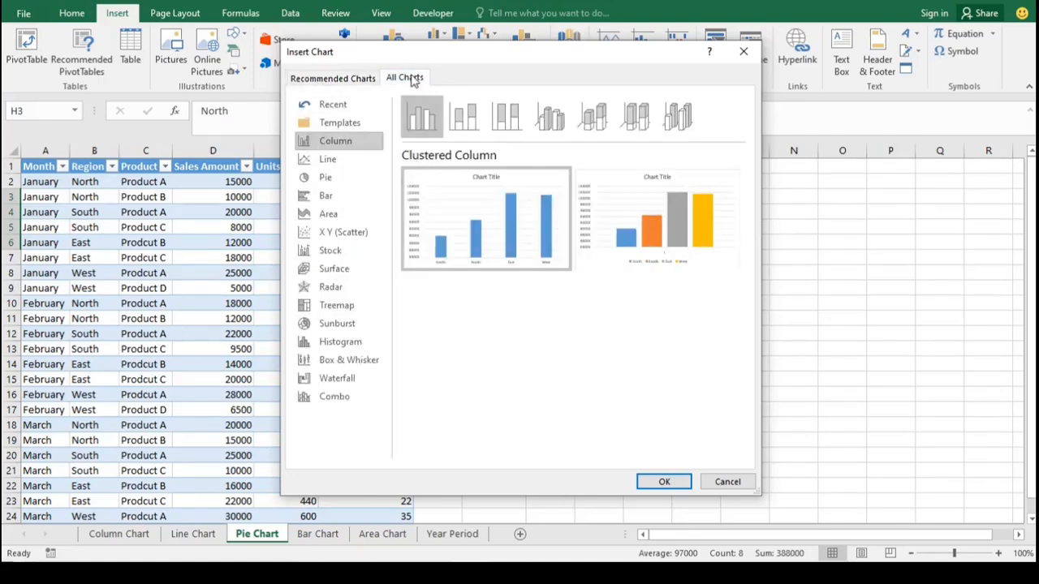
{"action": "left_click", "coordinate": [348, 185]}
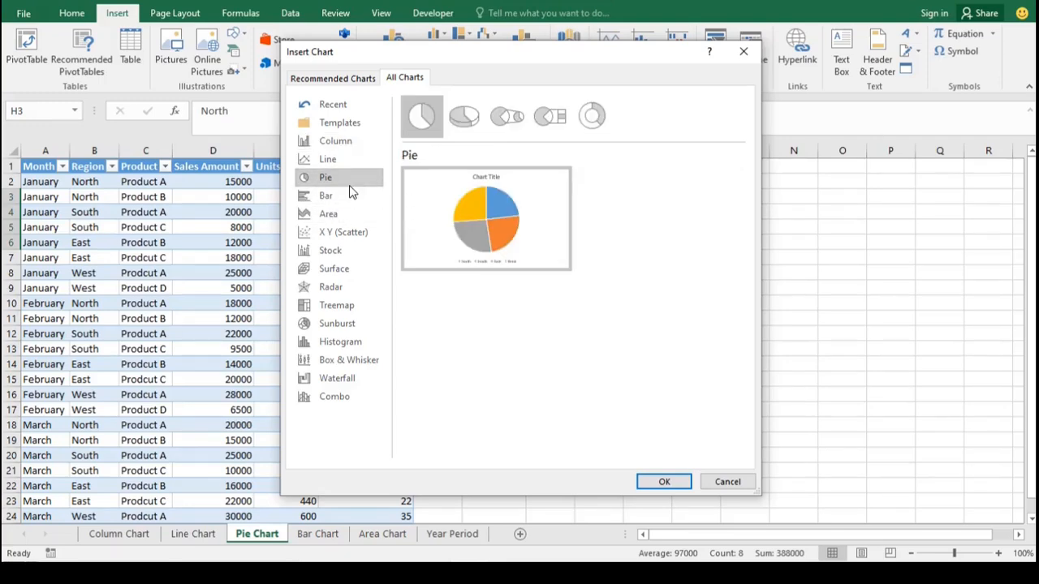
{"action": "left_click", "coordinate": [472, 113]}
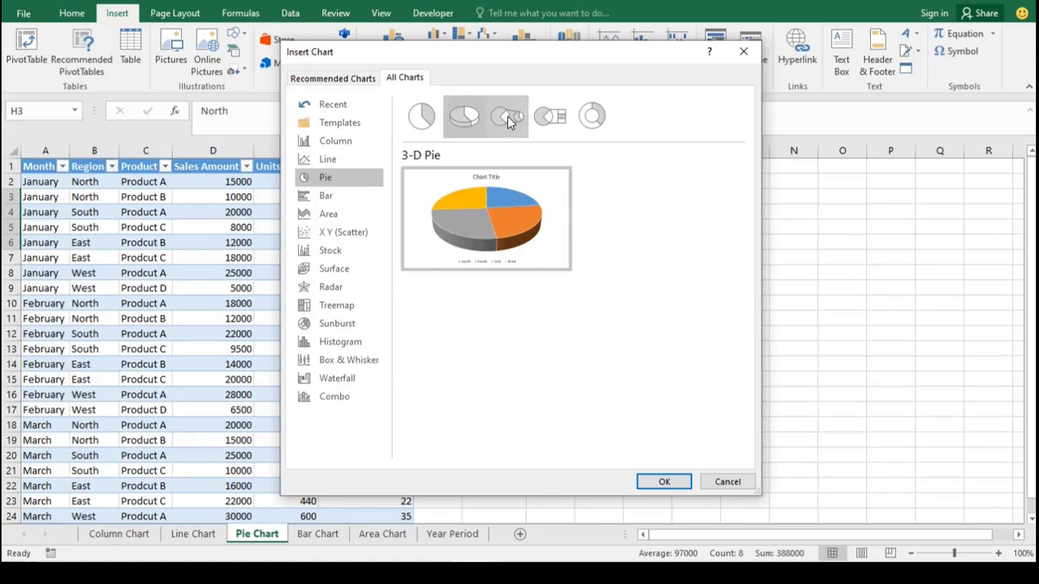
{"action": "left_click", "coordinate": [511, 118]}
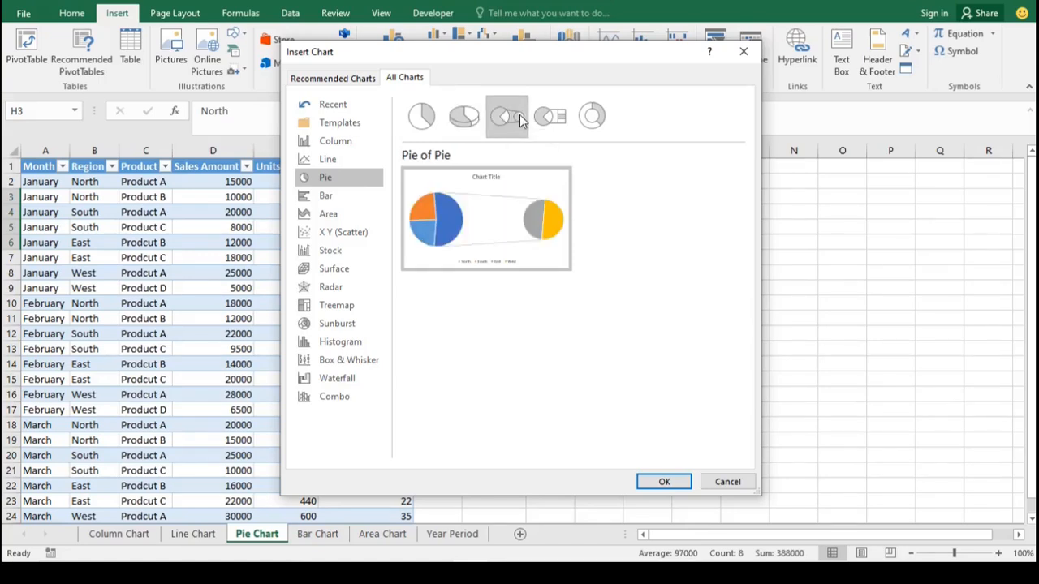
{"action": "left_click", "coordinate": [552, 119]}
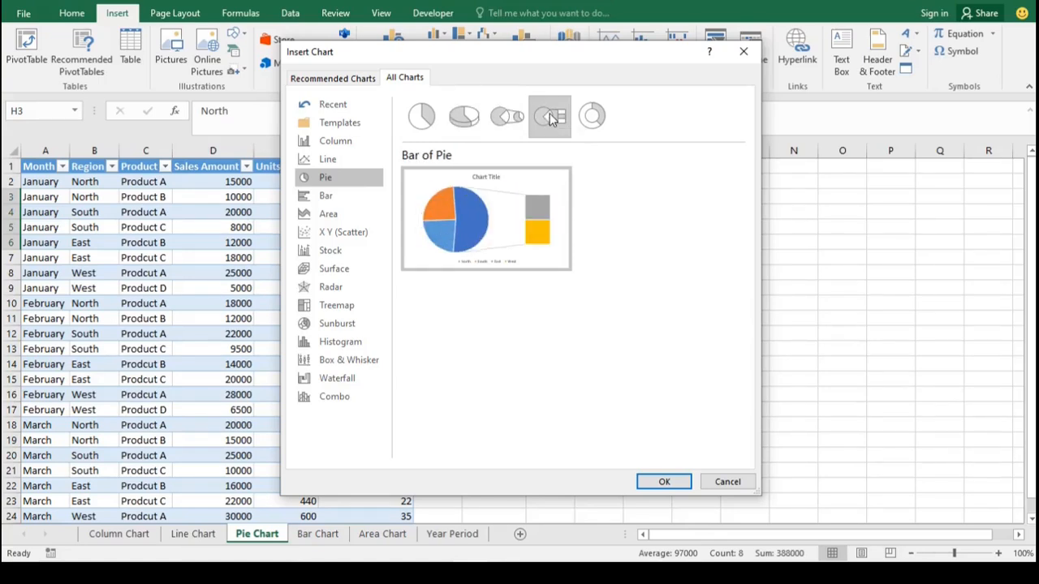
{"action": "left_click", "coordinate": [593, 116]}
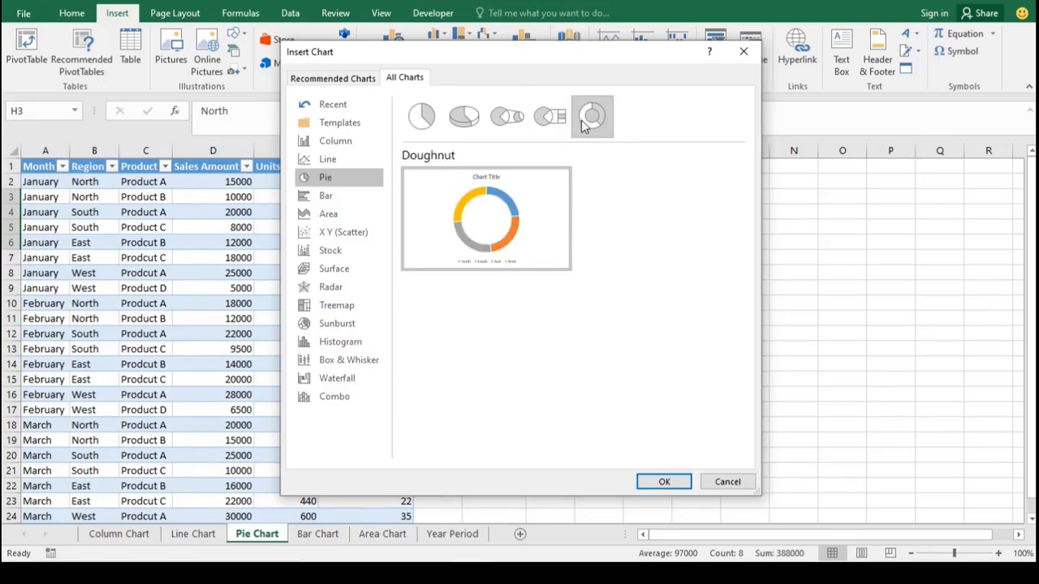
{"action": "mouse_move", "coordinate": [539, 205]}
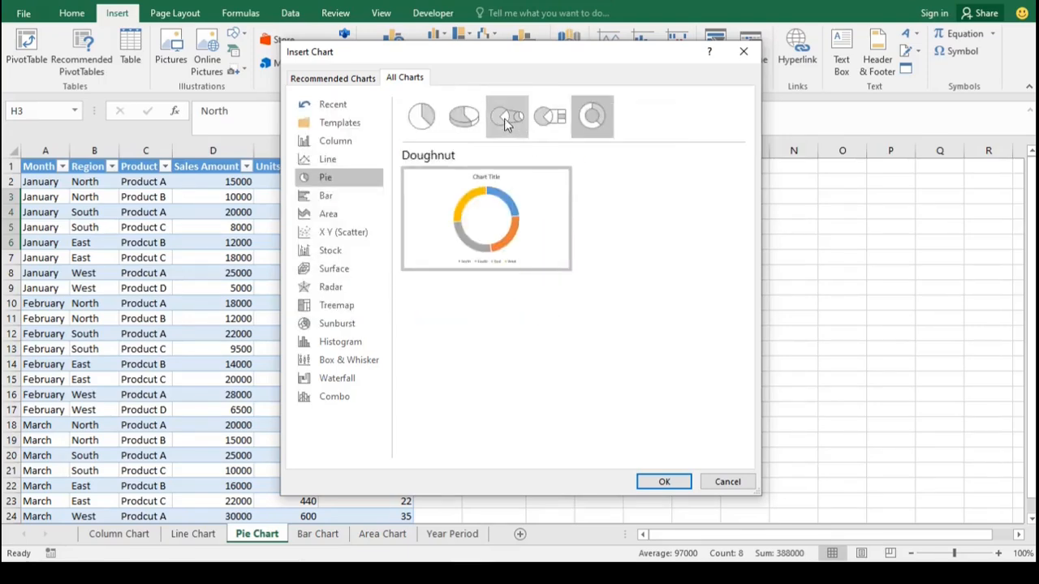
Step: Insert the standard Pie chart of regional sales and place it below and to the right of the summary table
{"action": "left_click", "coordinate": [430, 121]}
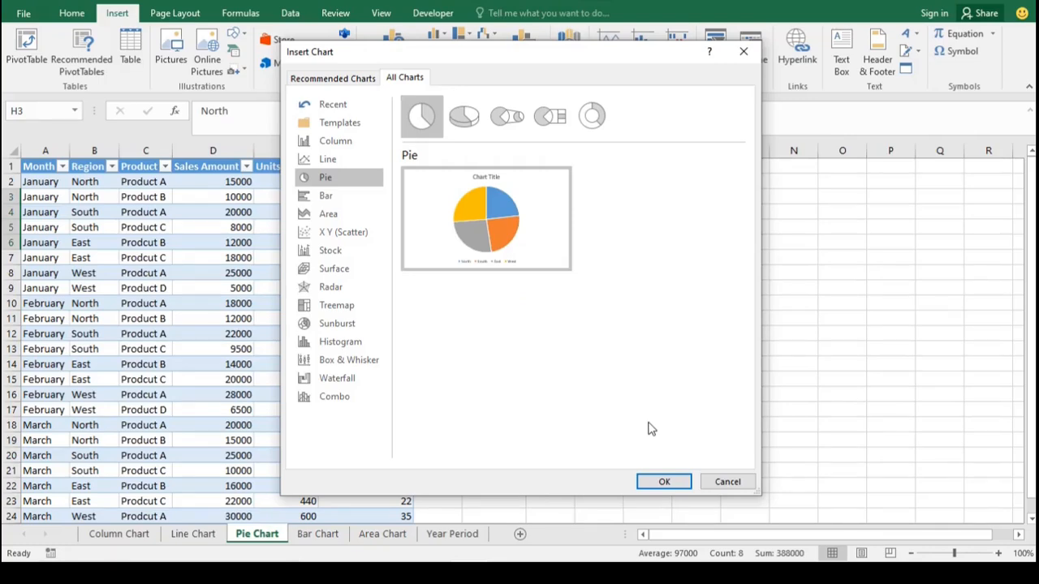
{"action": "left_click", "coordinate": [663, 482]}
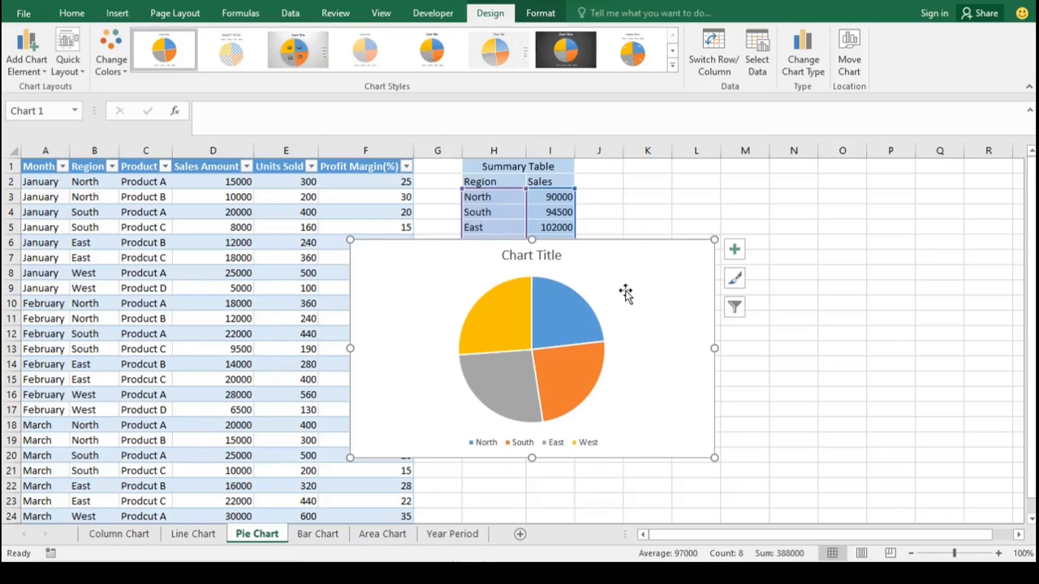
{"action": "mouse_move", "coordinate": [635, 264]}
{"action": "left_mouse_down"}
{"action": "mouse_move", "coordinate": [806, 278]}
{"action": "mouse_move", "coordinate": [858, 298]}
{"action": "left_mouse_up"}
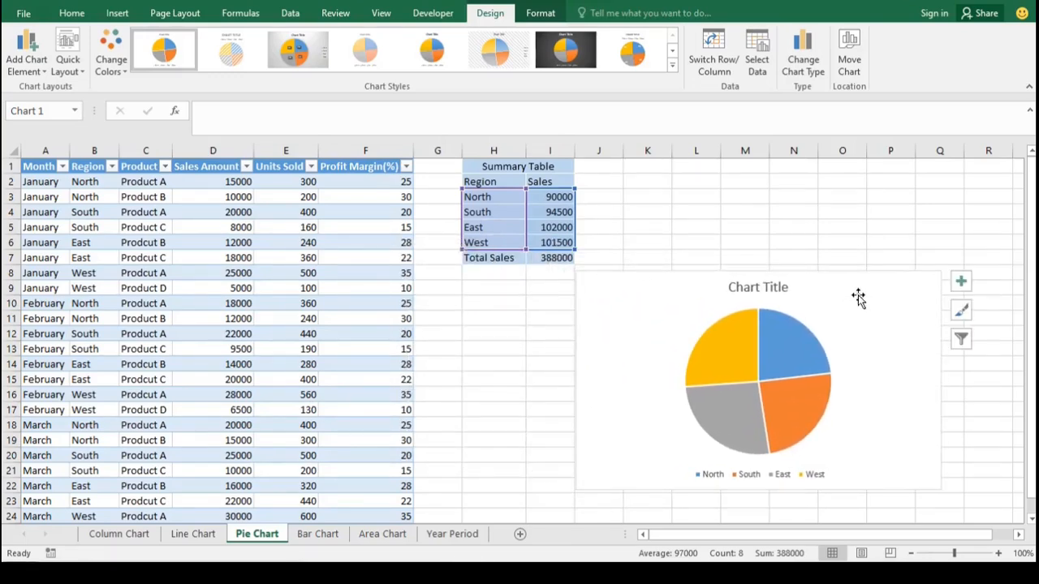
{"action": "left_click", "coordinate": [632, 195]}
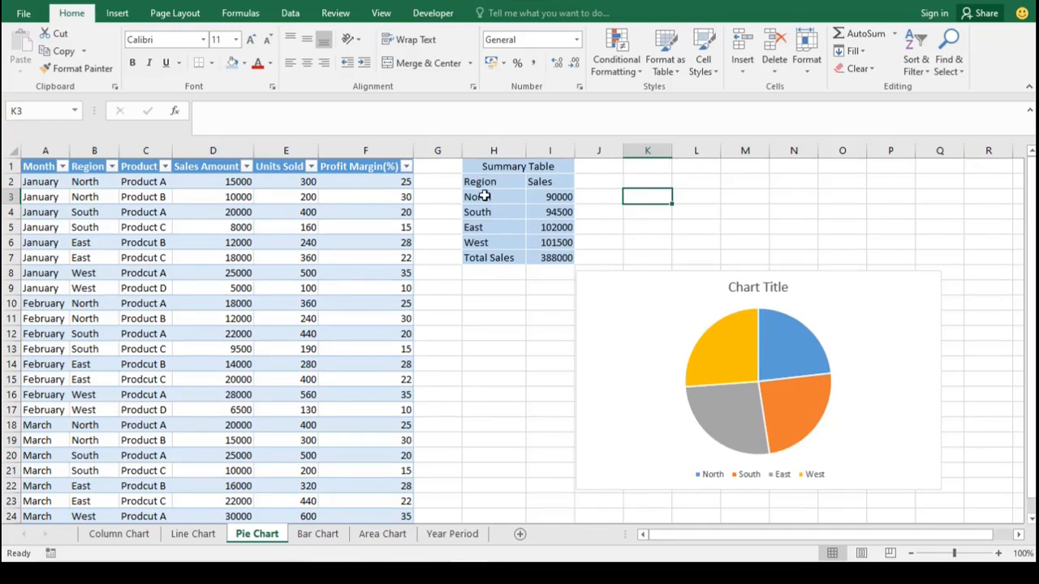
{"action": "left_click_drag", "start_coordinate": [477, 197], "coordinate": [540, 243]}
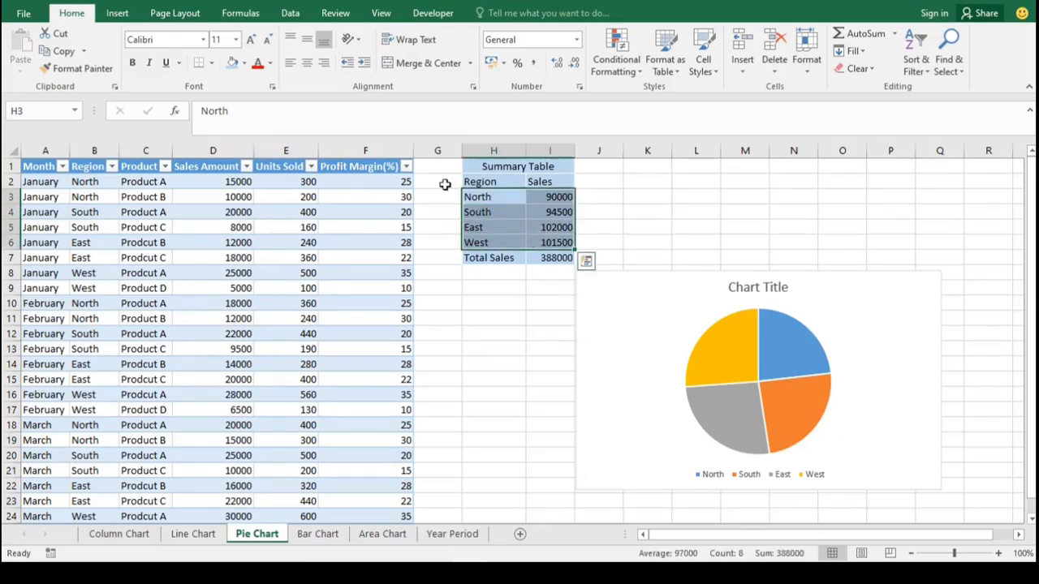
{"action": "left_click", "coordinate": [119, 6]}
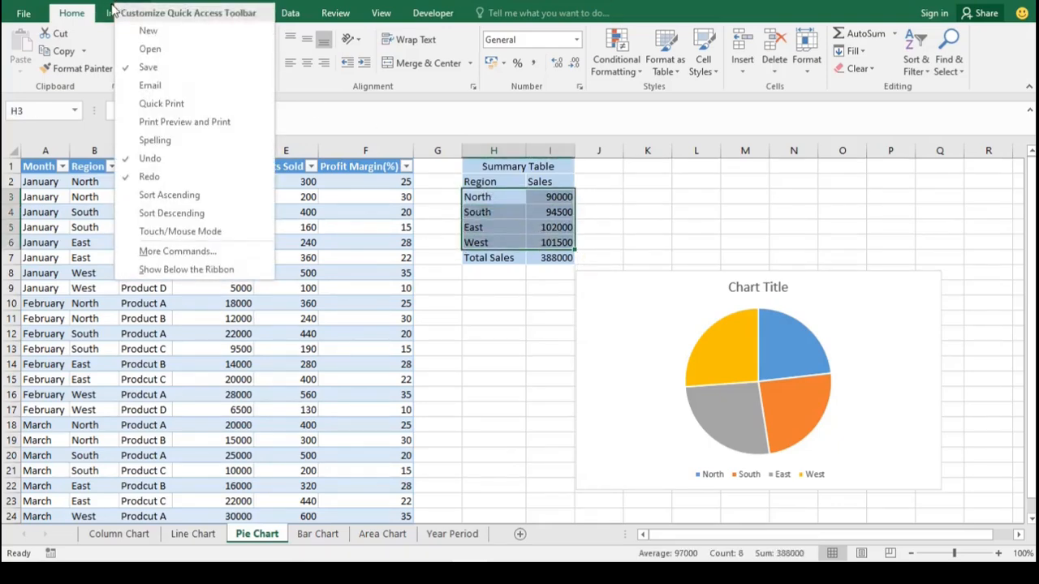
{"action": "left_click", "coordinate": [118, 12]}
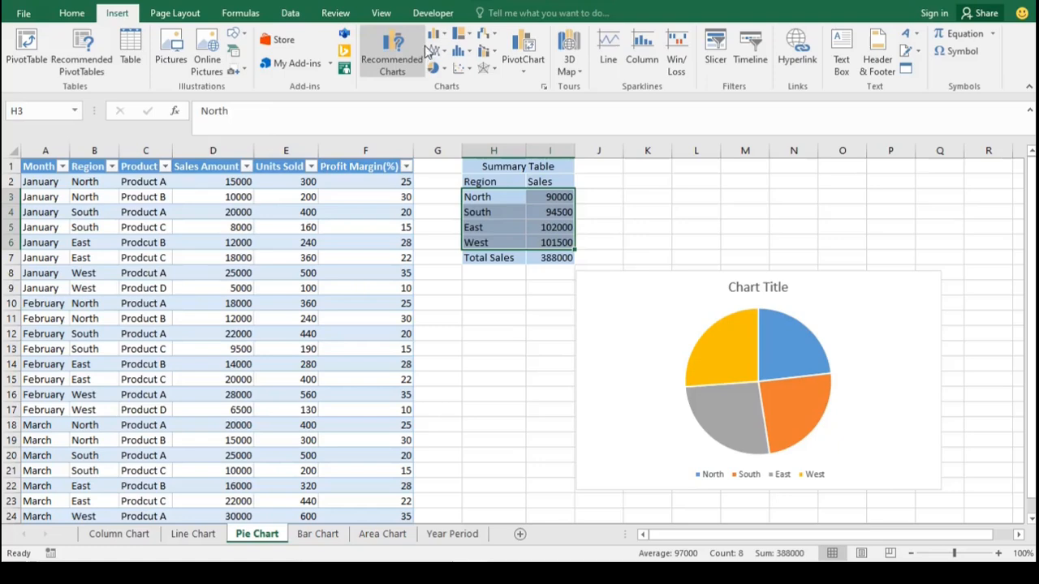
{"action": "left_click", "coordinate": [449, 72]}
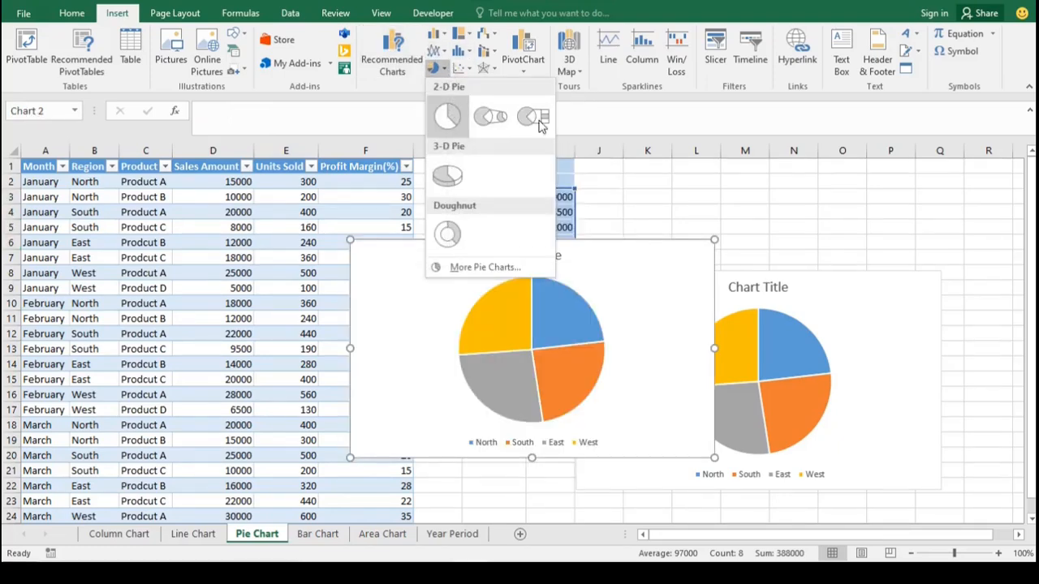
{"action": "key", "text": "Escape"}
Step: Try a 2-D Pie chart of H3:I7 that includes Total Sales, place it over the source data for comparison, and delete it
{"action": "left_click_drag", "start_coordinate": [493, 198], "coordinate": [552, 258]}
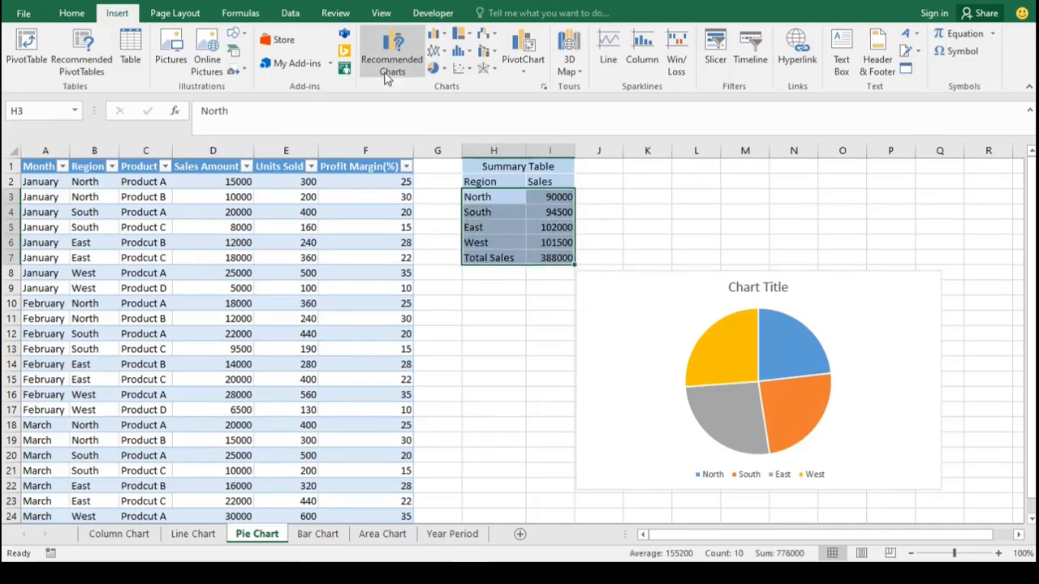
{"action": "left_click", "coordinate": [436, 69]}
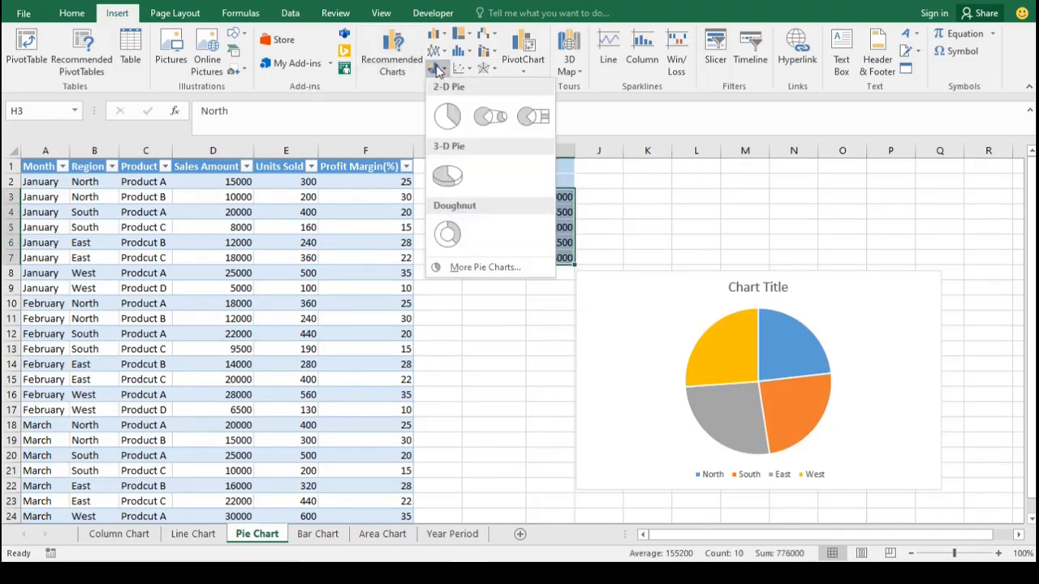
{"action": "left_click", "coordinate": [448, 118]}
{"action": "left_click_drag", "start_coordinate": [447, 279], "coordinate": [186, 295]}
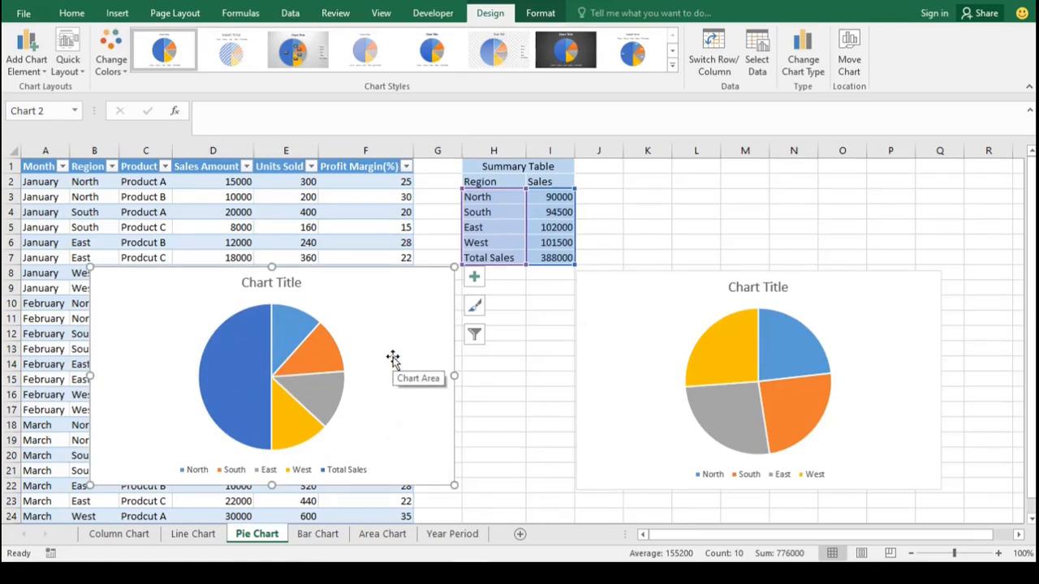
{"action": "key", "text": "Delete"}
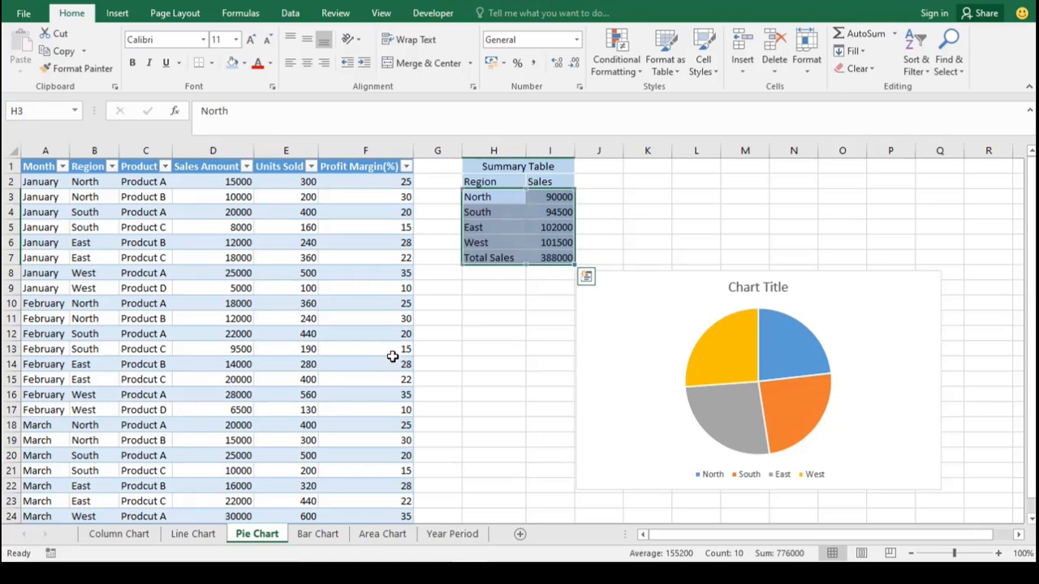
{"action": "left_click", "coordinate": [537, 343]}
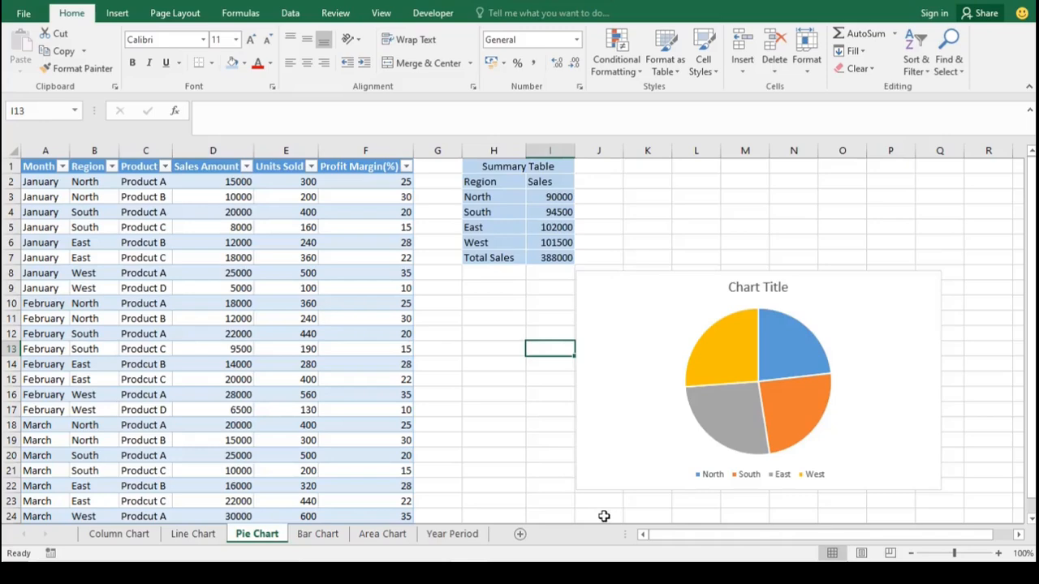
Step: On the Bar Chart sheet, select the monthly sales in H3:I5 without the total and choose the Bar type for a new chart
{"action": "key", "text": "ctrl+Page_Down"}
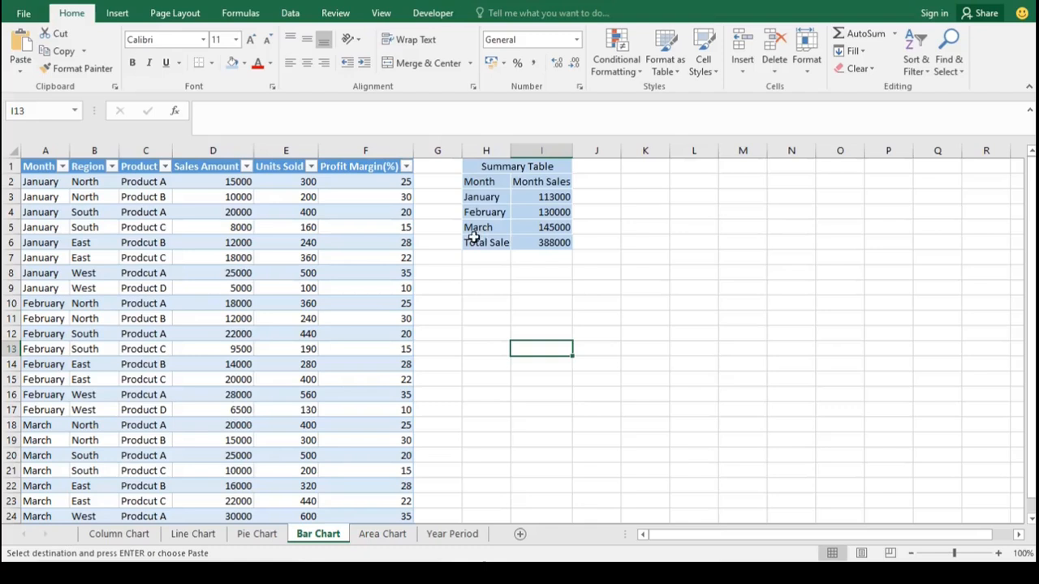
{"action": "left_click_drag", "start_coordinate": [487, 196], "coordinate": [548, 216]}
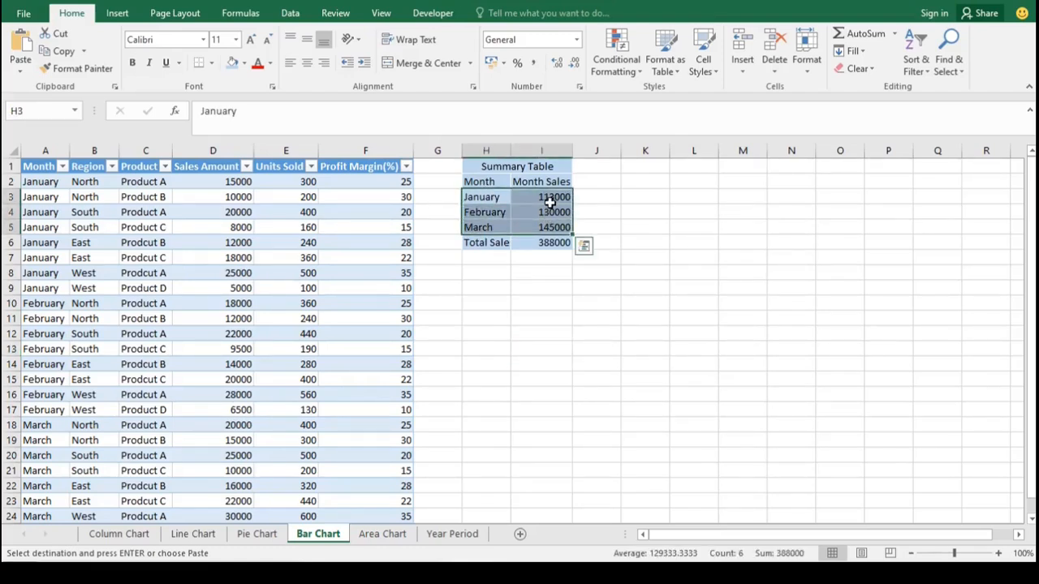
{"action": "left_click", "coordinate": [118, 14]}
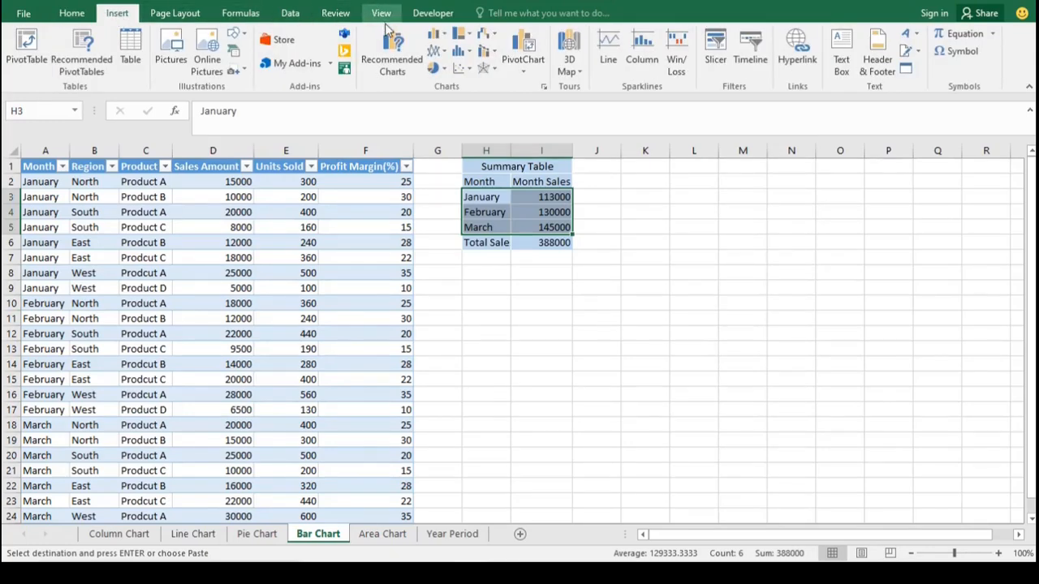
{"action": "left_click", "coordinate": [396, 59]}
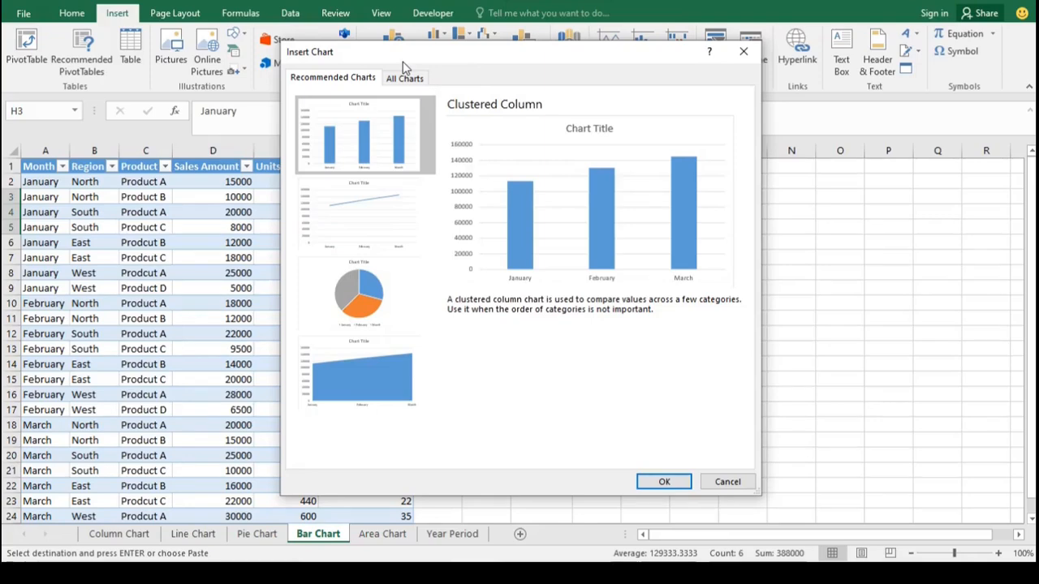
{"action": "left_click", "coordinate": [405, 79]}
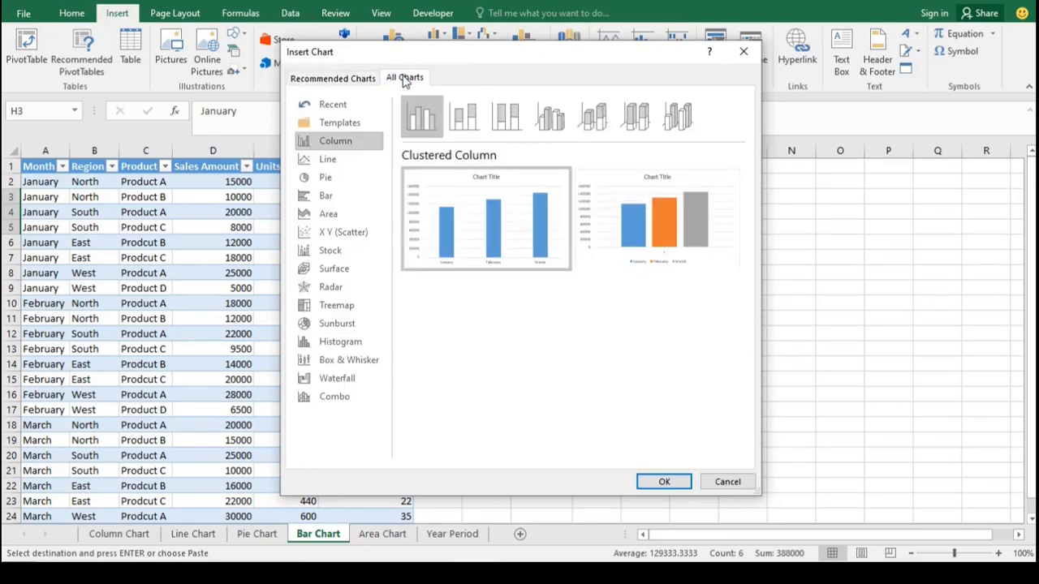
{"action": "left_click", "coordinate": [357, 205]}
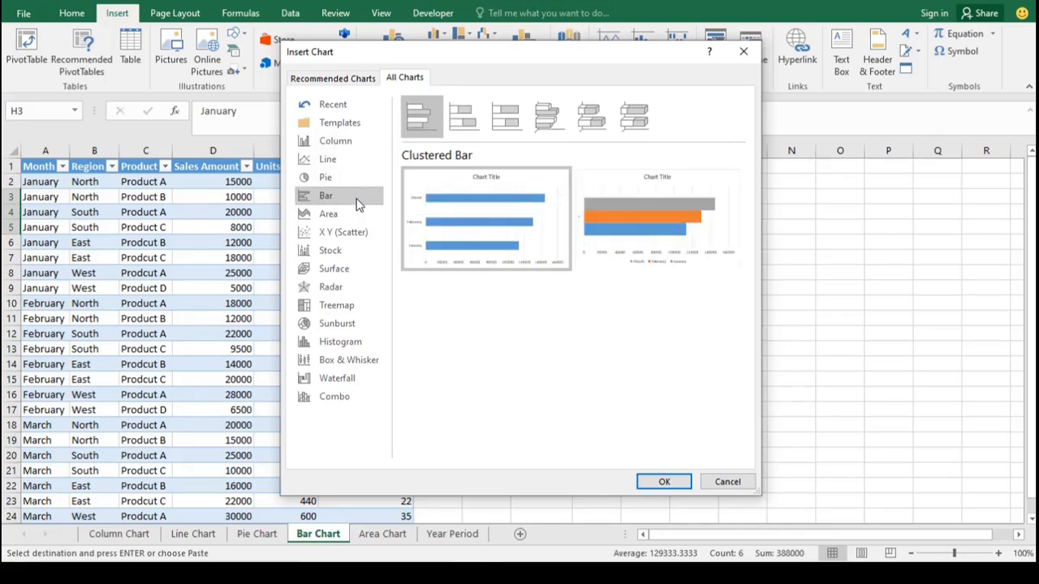
Step: Compare the clustered, stacked and 100% stacked bar subtypes in 2-D and 3-D, ending on Clustered Bar
{"action": "left_click", "coordinate": [505, 118]}
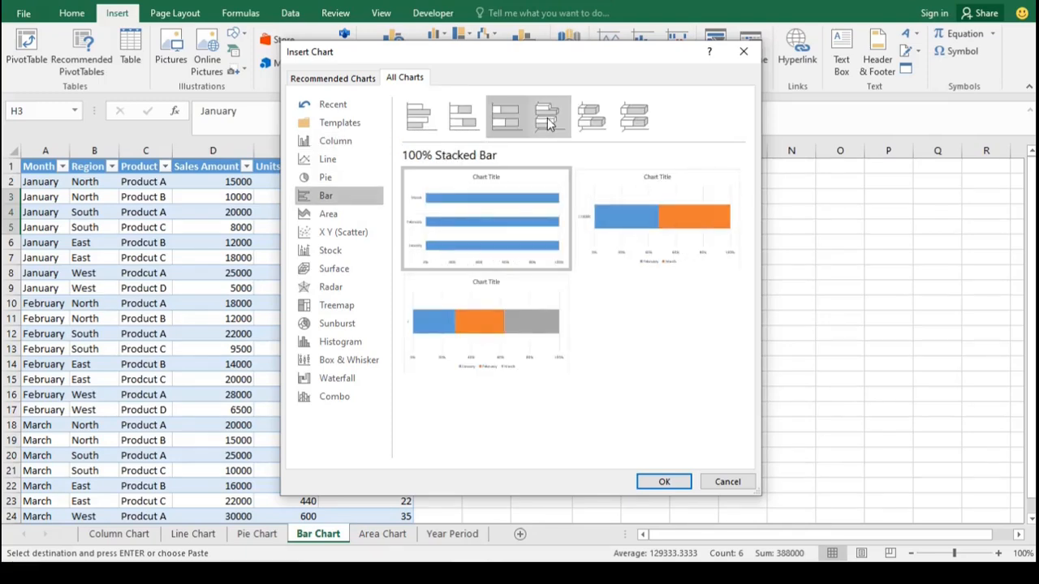
{"action": "left_click", "coordinate": [547, 118]}
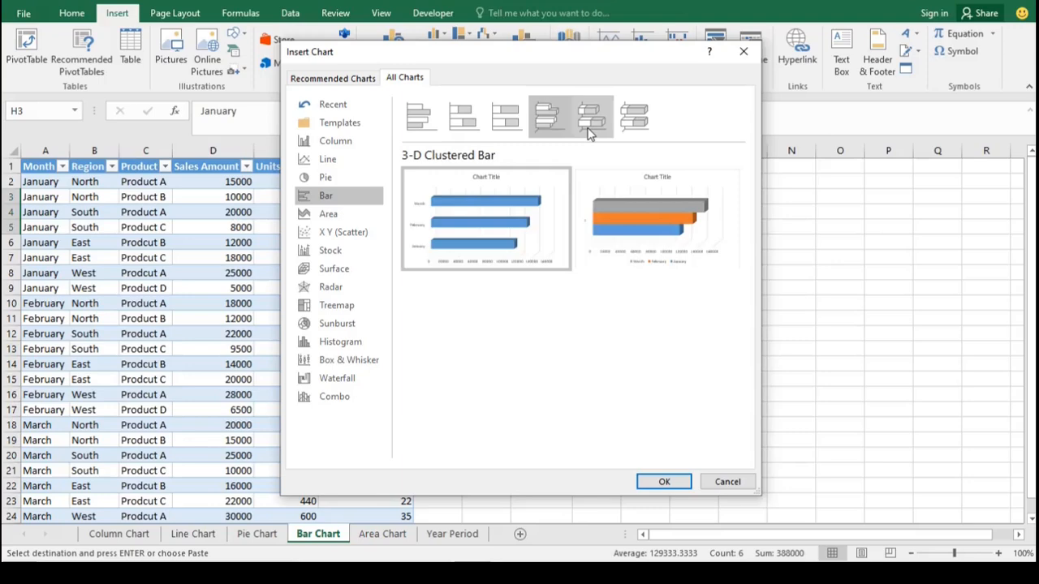
{"action": "left_click", "coordinate": [591, 130]}
{"action": "left_click", "coordinate": [626, 129]}
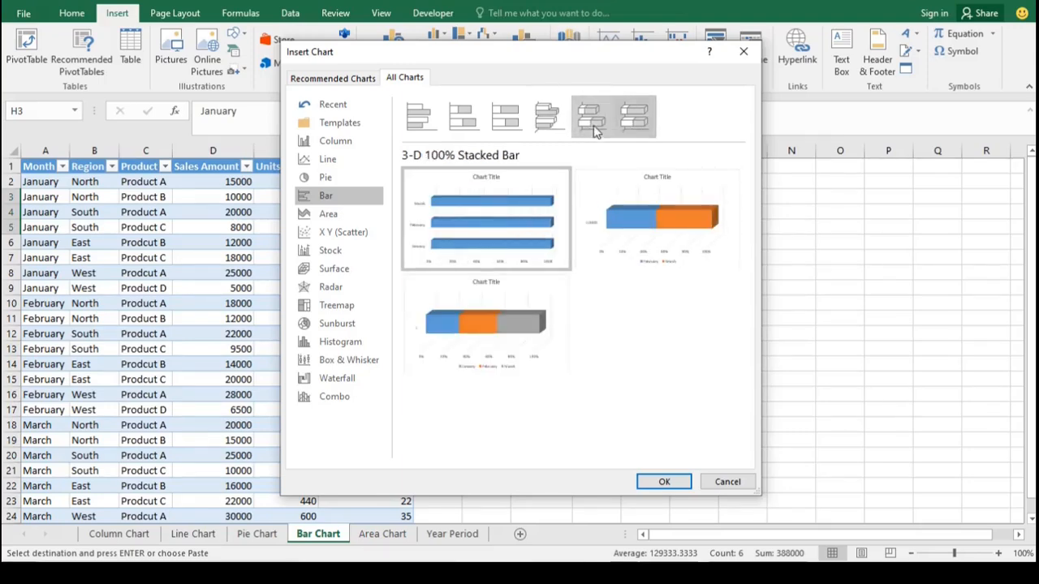
{"action": "left_click", "coordinate": [590, 123]}
{"action": "left_click", "coordinate": [519, 125]}
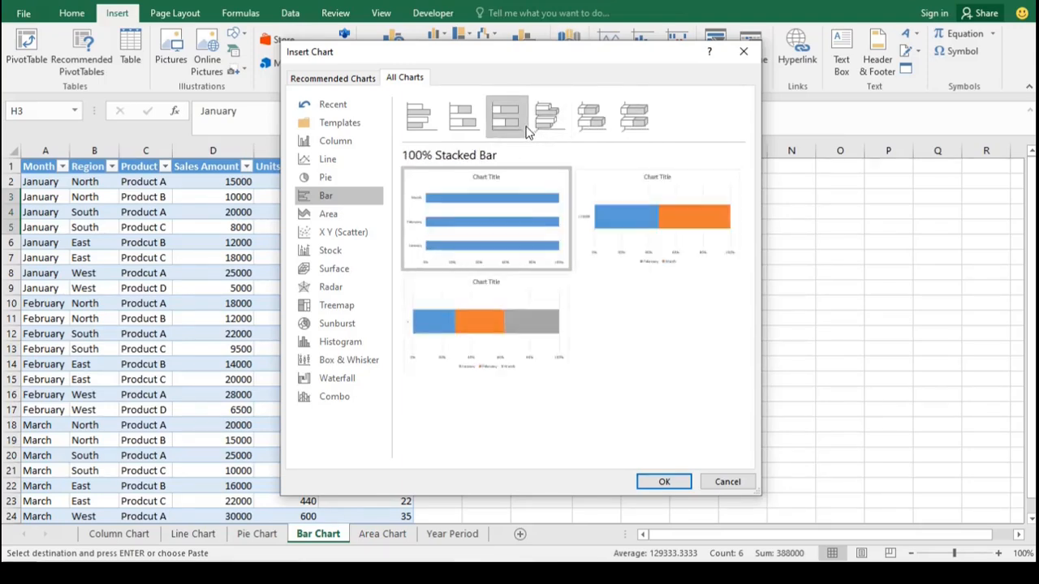
{"action": "left_click", "coordinate": [468, 125]}
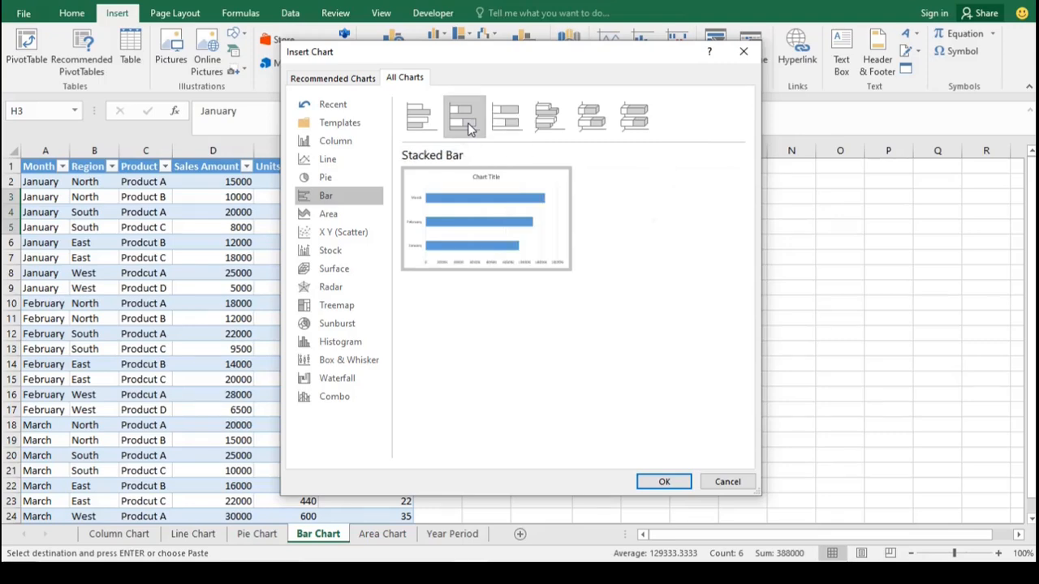
{"action": "left_click", "coordinate": [435, 129]}
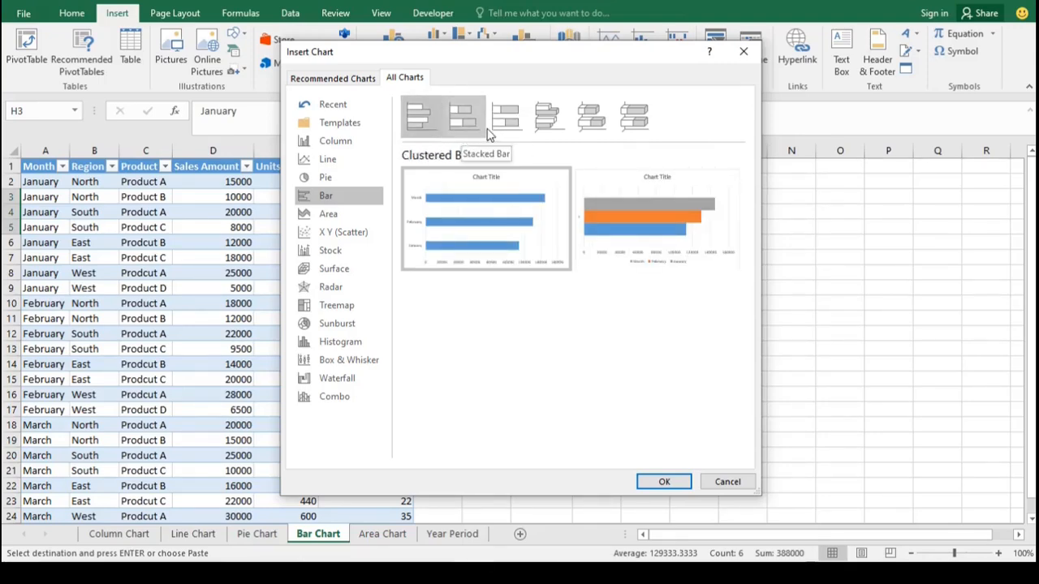
Step: Insert the Clustered Bar variant with a separate coloured series per month and place it below the summary table
{"action": "mouse_move", "coordinate": [624, 233]}
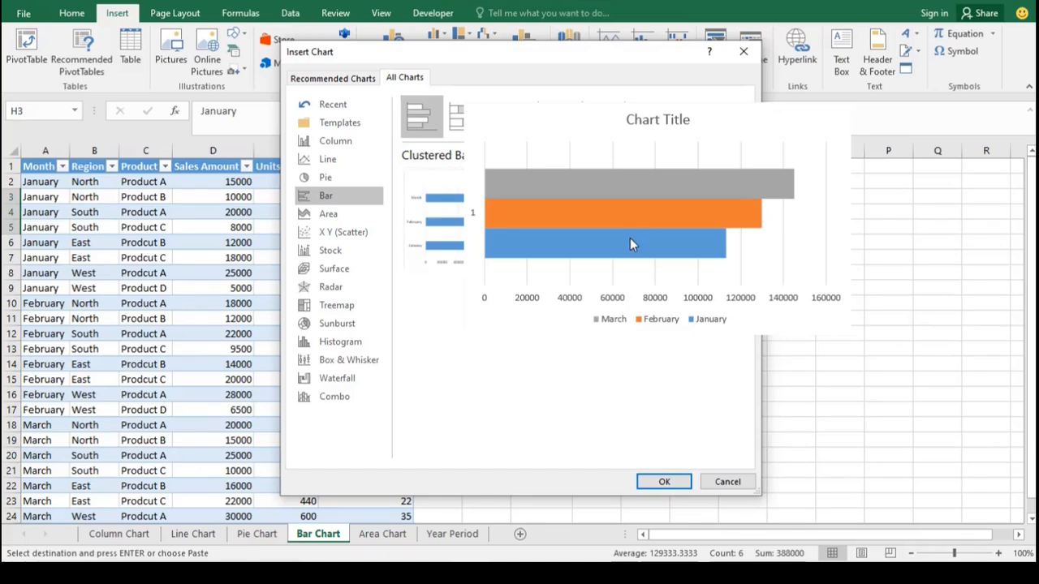
{"action": "left_click", "coordinate": [671, 481]}
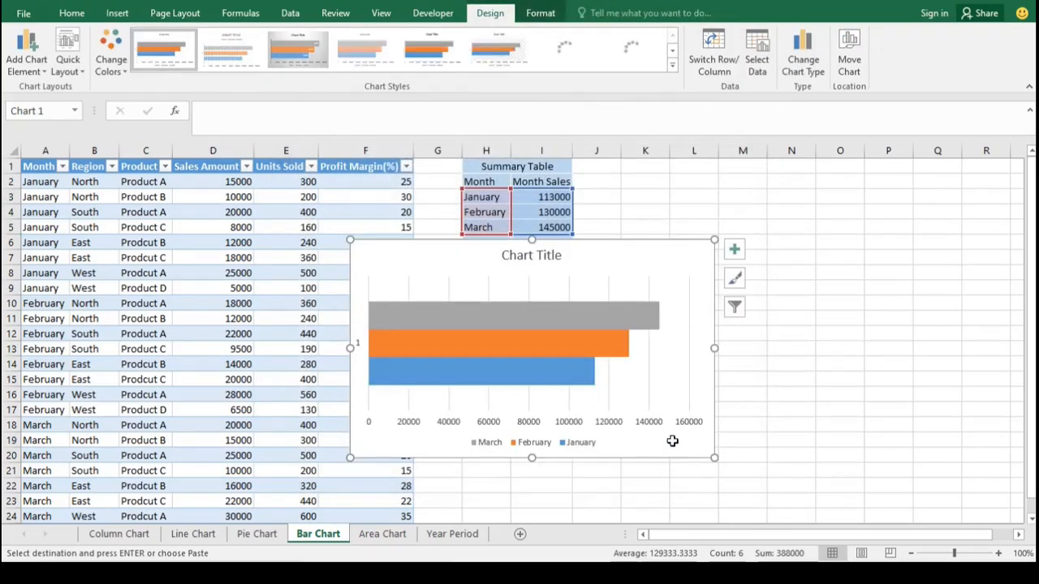
{"action": "left_click_drag", "start_coordinate": [649, 258], "coordinate": [801, 294]}
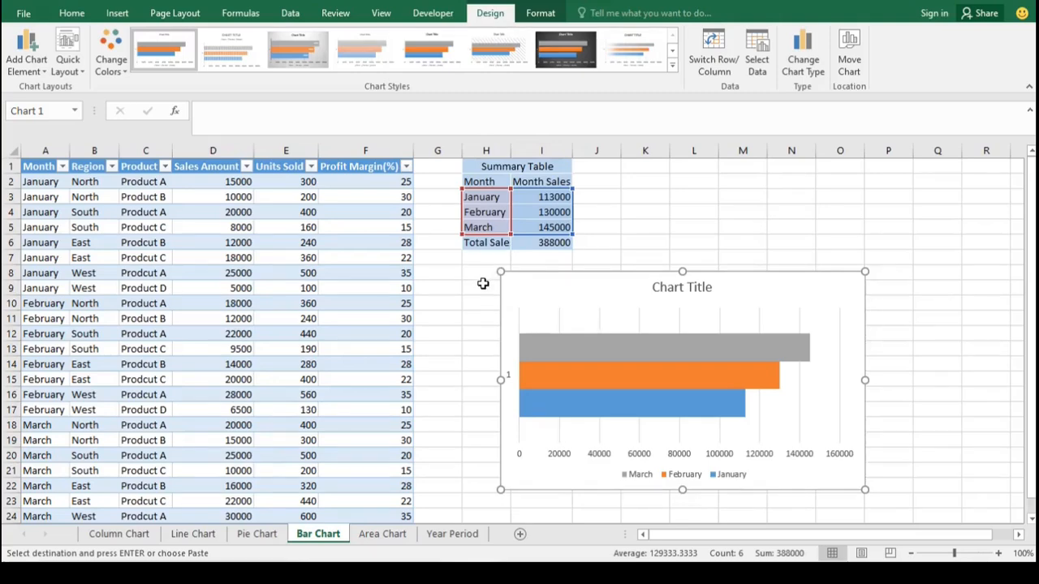
{"action": "left_click", "coordinate": [475, 287]}
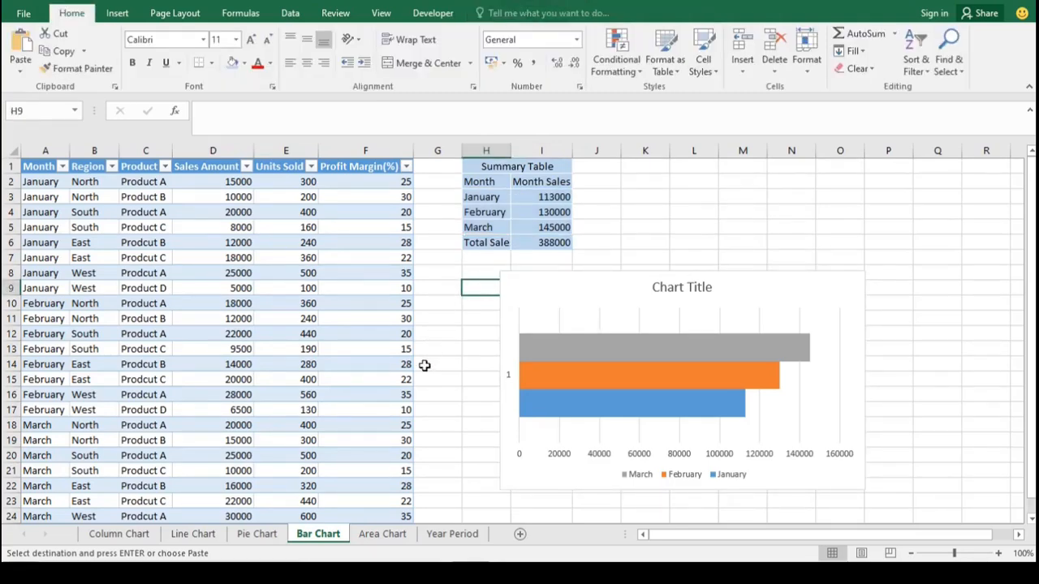
Step: On the Area Chart sheet, select the monthly sales in H3:I5 without the total and choose the Area type for a new chart
{"action": "left_click", "coordinate": [385, 534]}
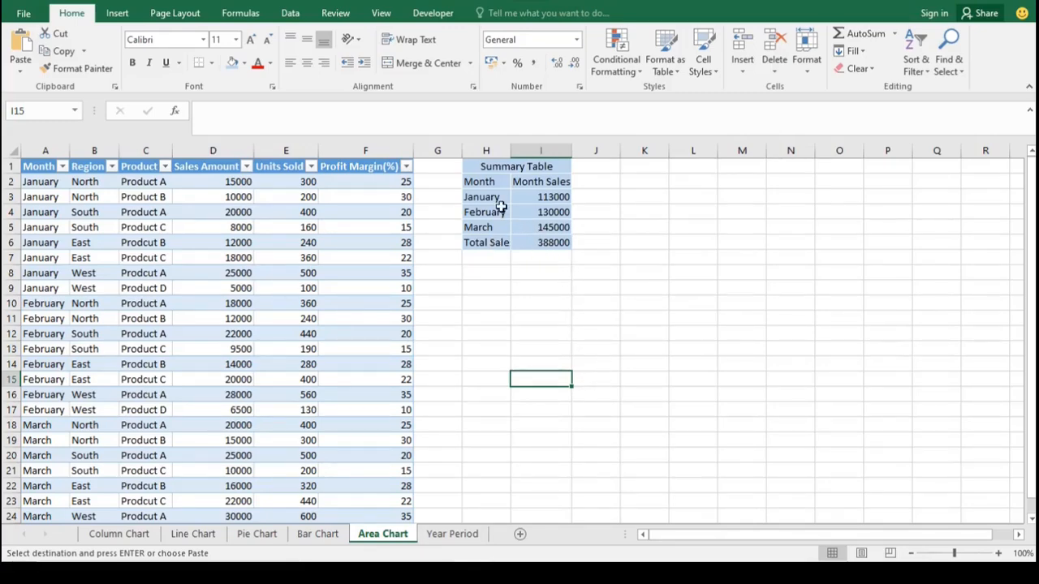
{"action": "left_click_drag", "start_coordinate": [489, 196], "coordinate": [543, 227]}
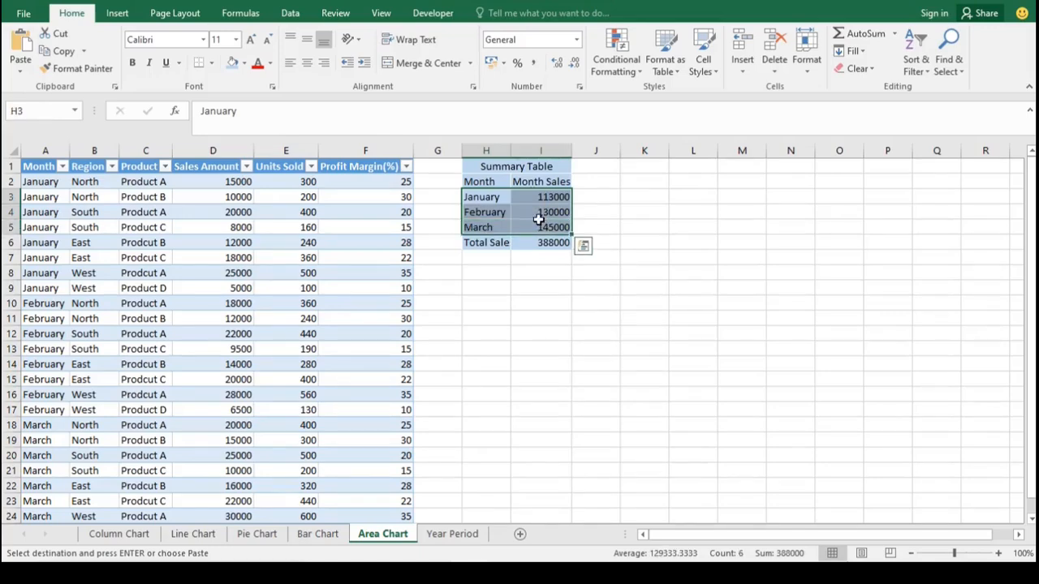
{"action": "left_click", "coordinate": [115, 13]}
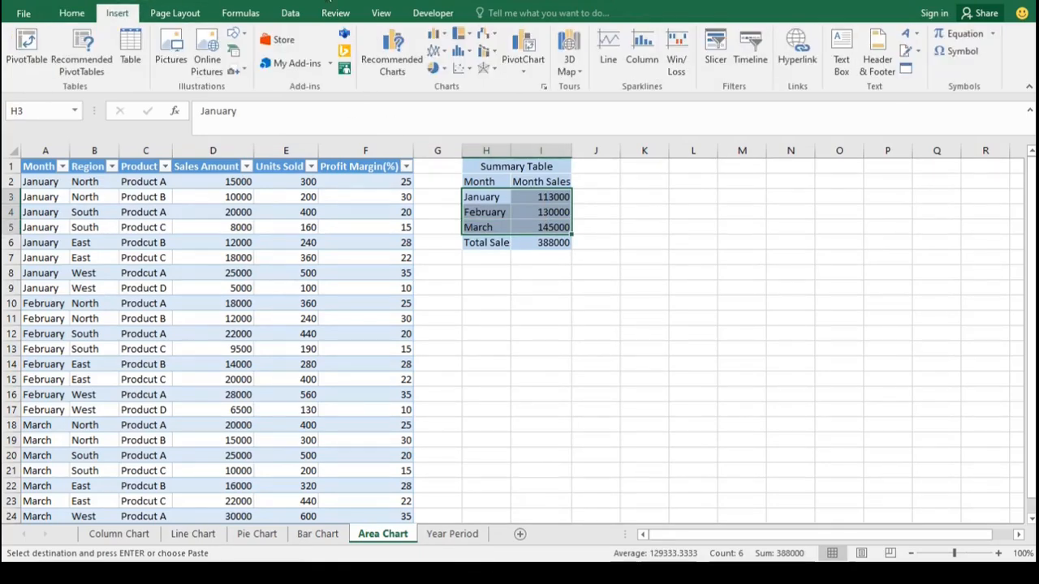
{"action": "left_click", "coordinate": [389, 43]}
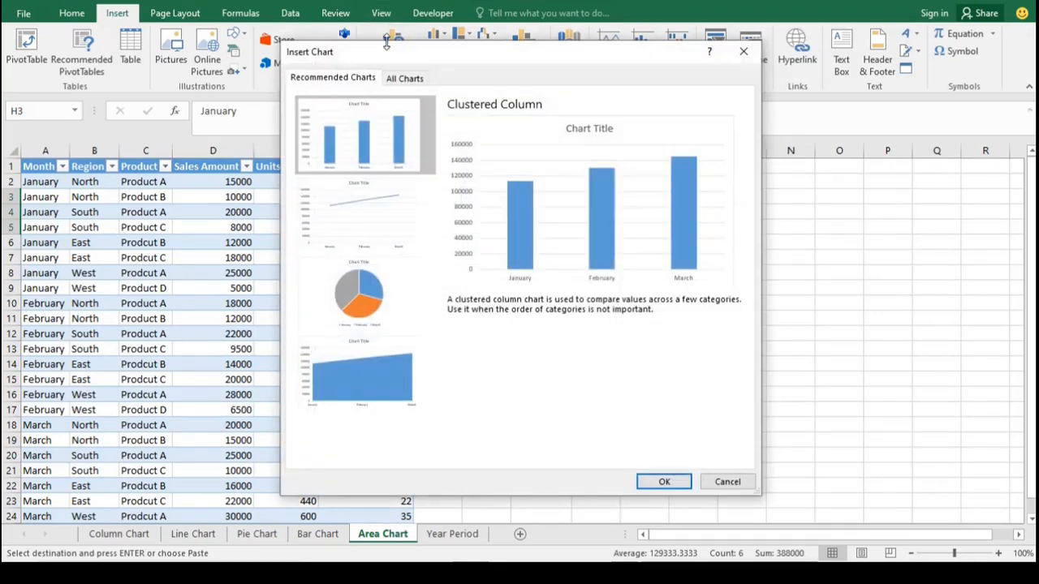
{"action": "left_click", "coordinate": [403, 78]}
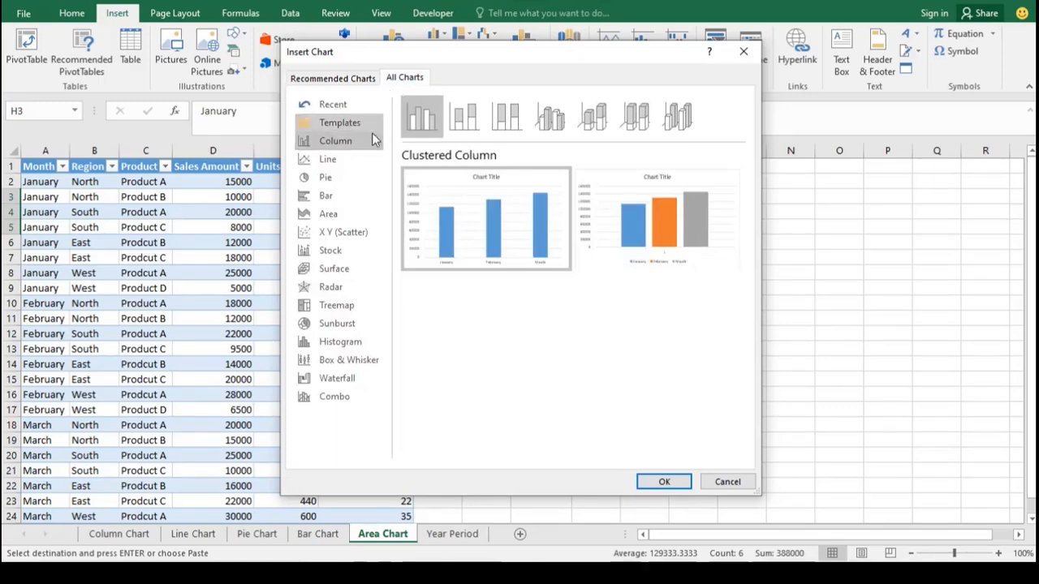
{"action": "left_click", "coordinate": [349, 218]}
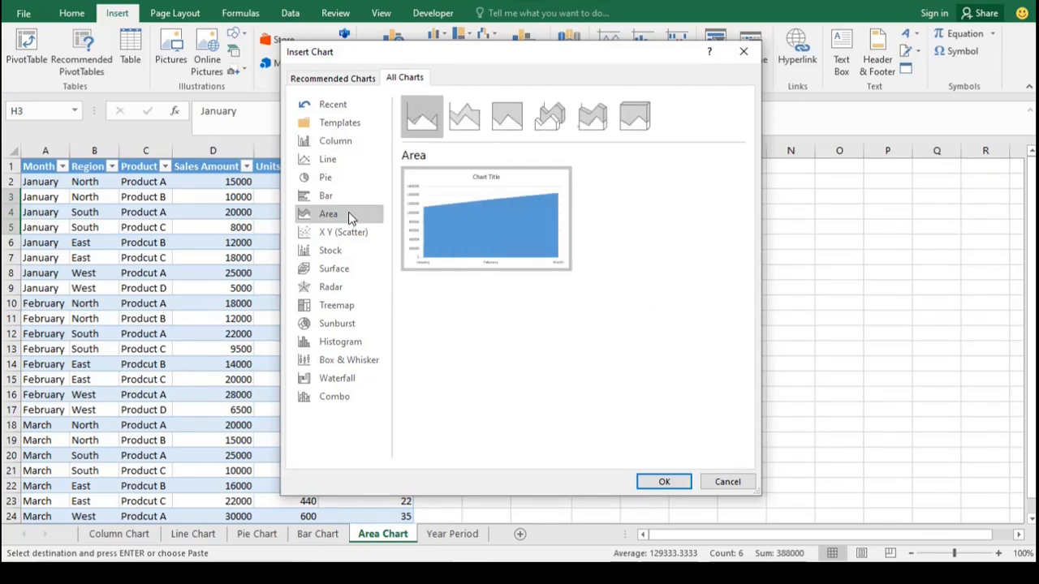
Step: Compare the Stacked Area subtype with the standard one and insert the standard Area chart of monthly sales
{"action": "mouse_move", "coordinate": [447, 217]}
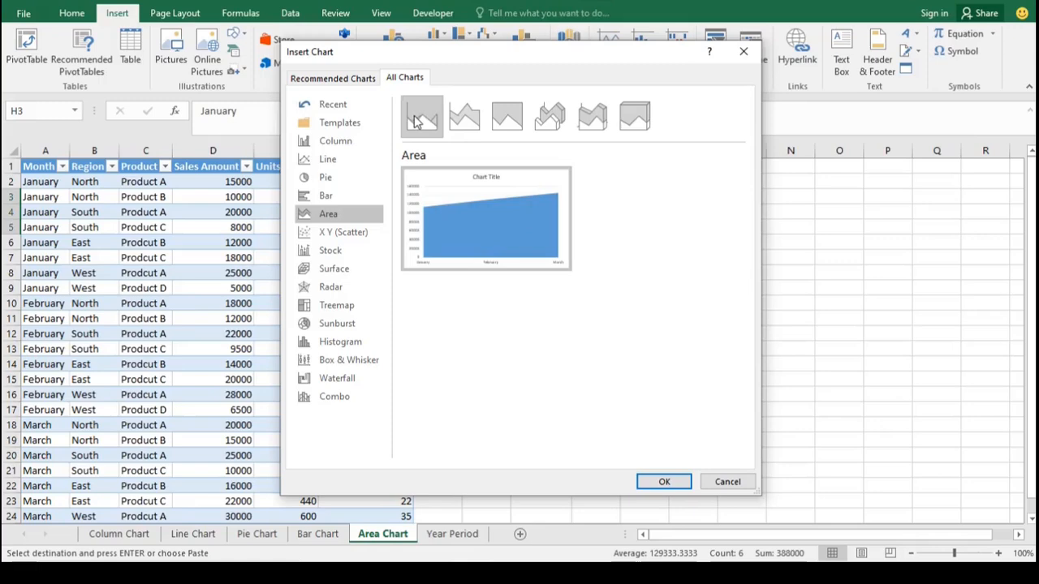
{"action": "left_click", "coordinate": [465, 119]}
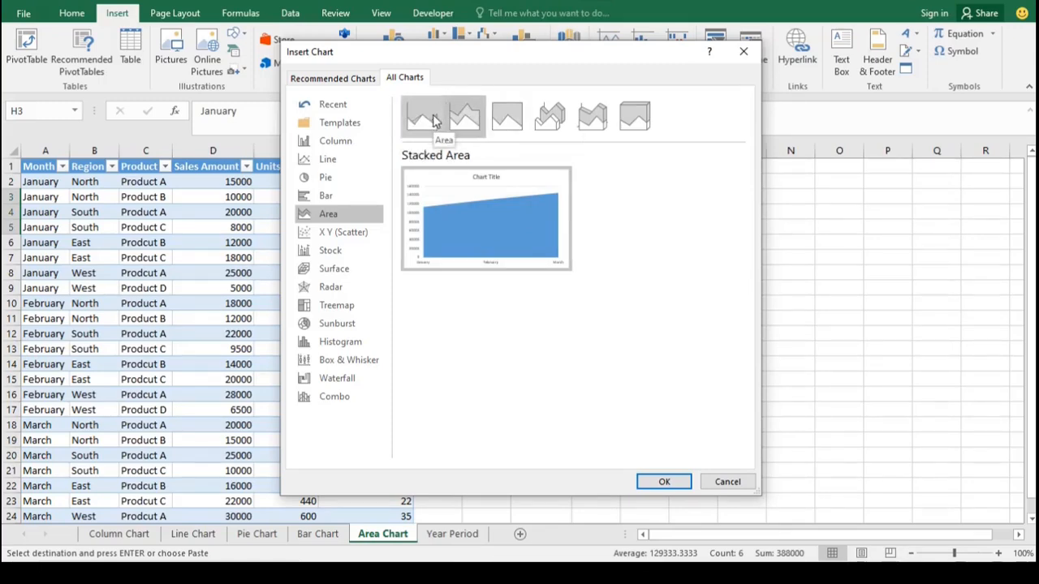
{"action": "left_click", "coordinate": [434, 120]}
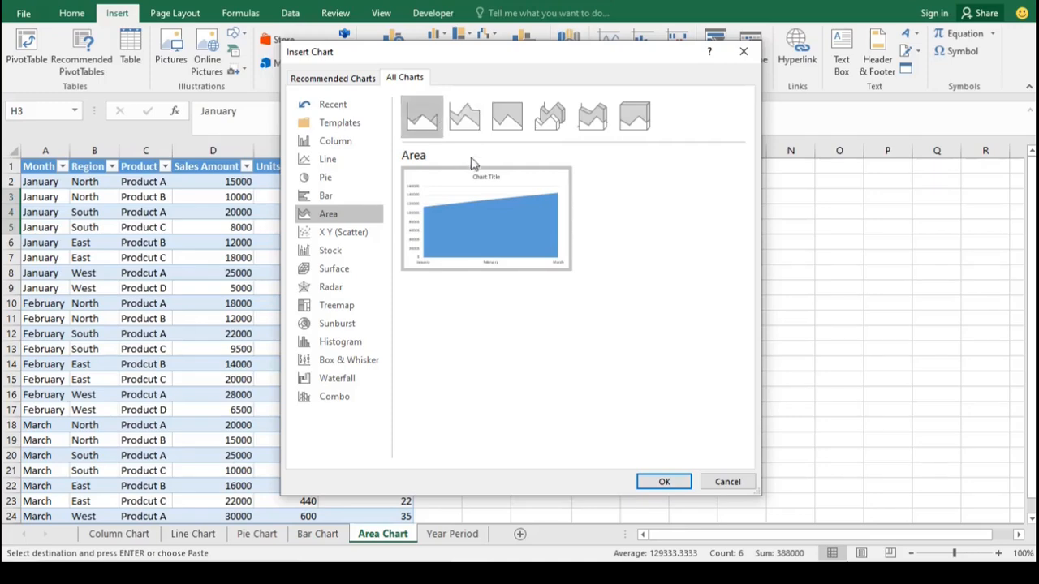
{"action": "left_click", "coordinate": [675, 482]}
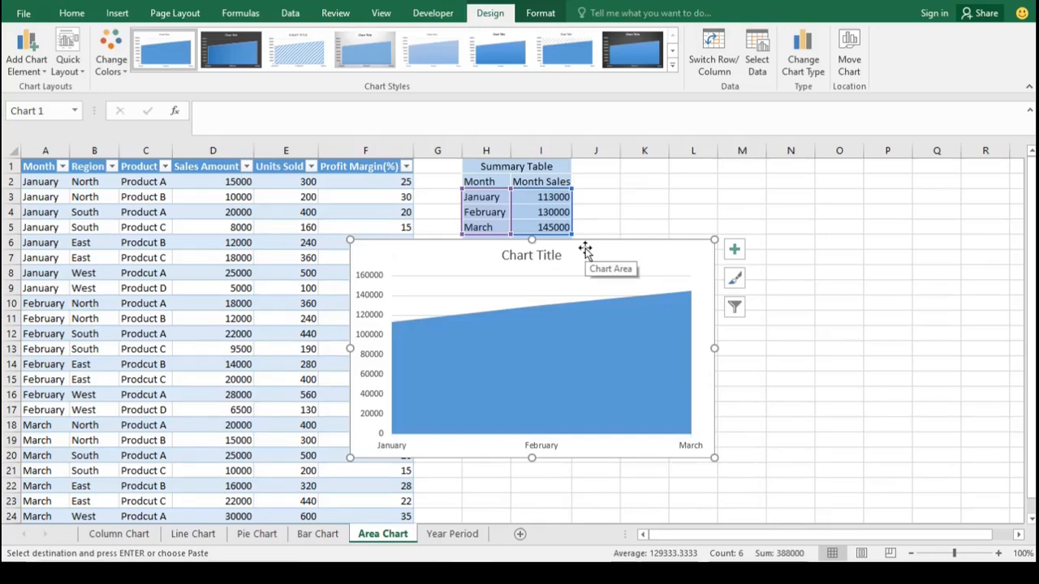
Step: Move the area chart clear of the summary table, to below row 7, and deselect it
{"action": "left_click_drag", "start_coordinate": [585, 248], "coordinate": [755, 289]}
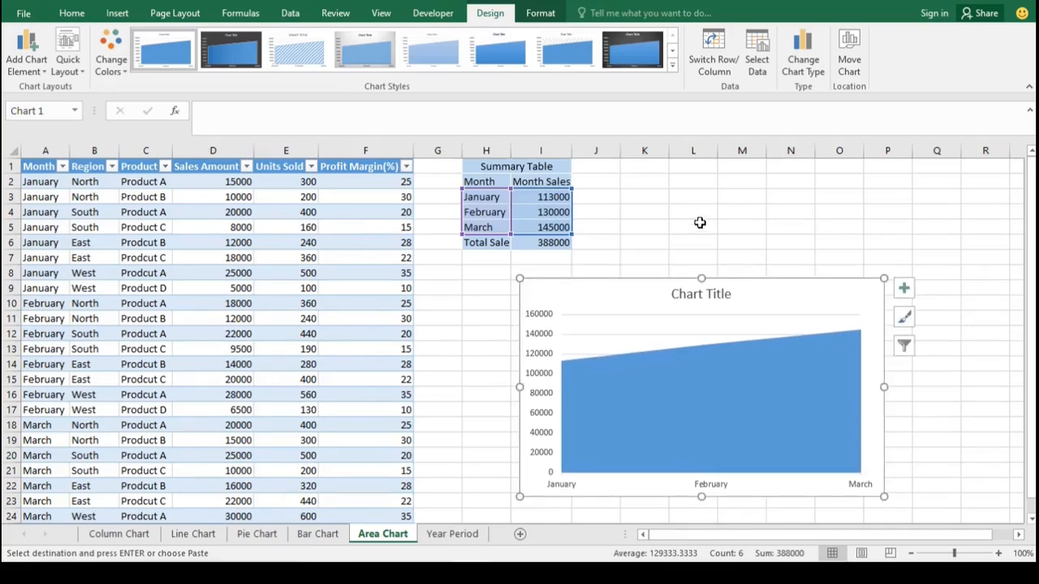
{"action": "left_click", "coordinate": [639, 212]}
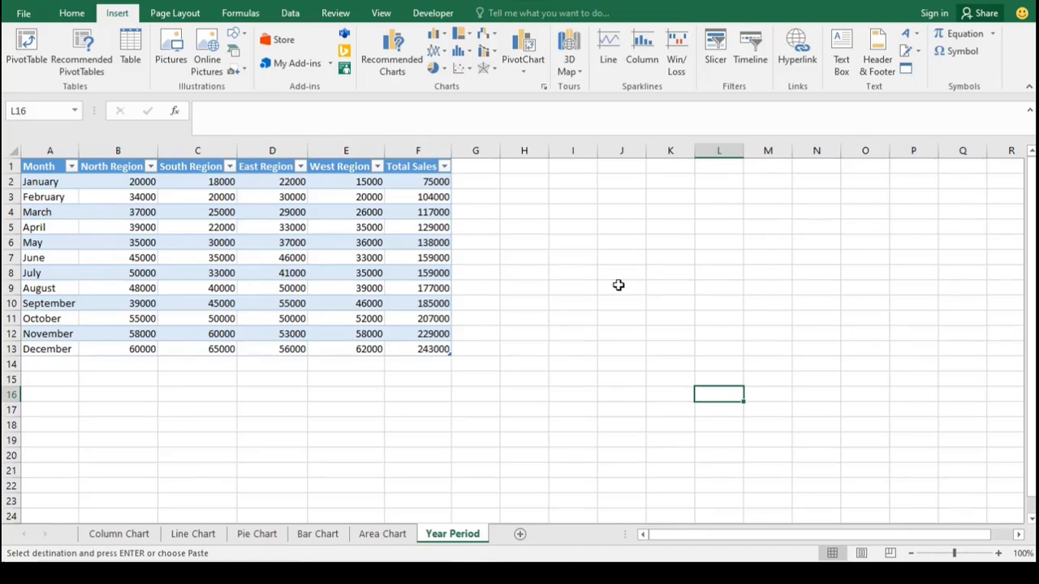
Step: On the Year Period sheet, review the Month column, the four region columns B to E and the Total Sales column
{"action": "left_click", "coordinate": [45, 154]}
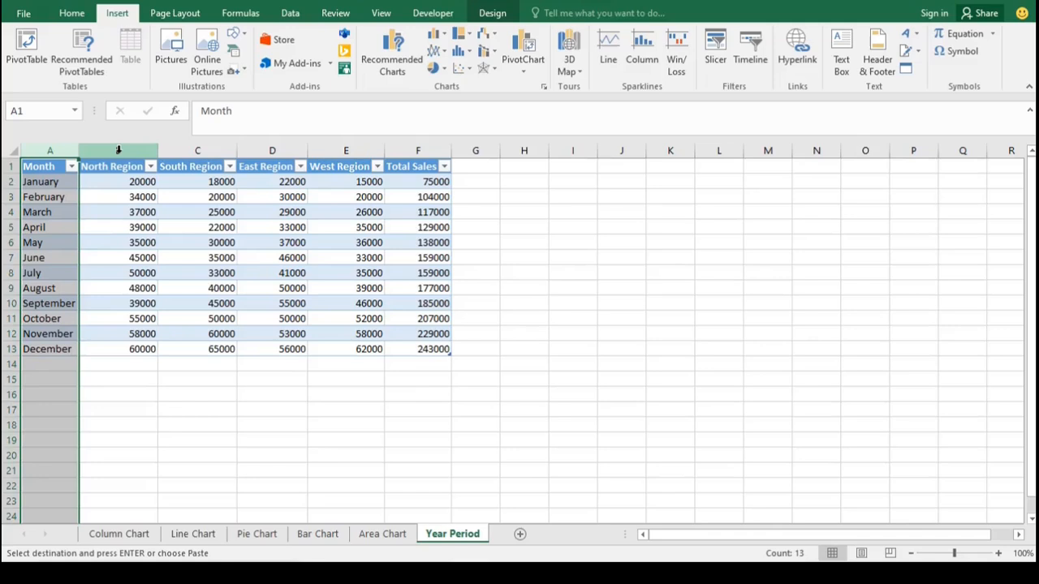
{"action": "left_click_drag", "start_coordinate": [117, 150], "coordinate": [350, 175]}
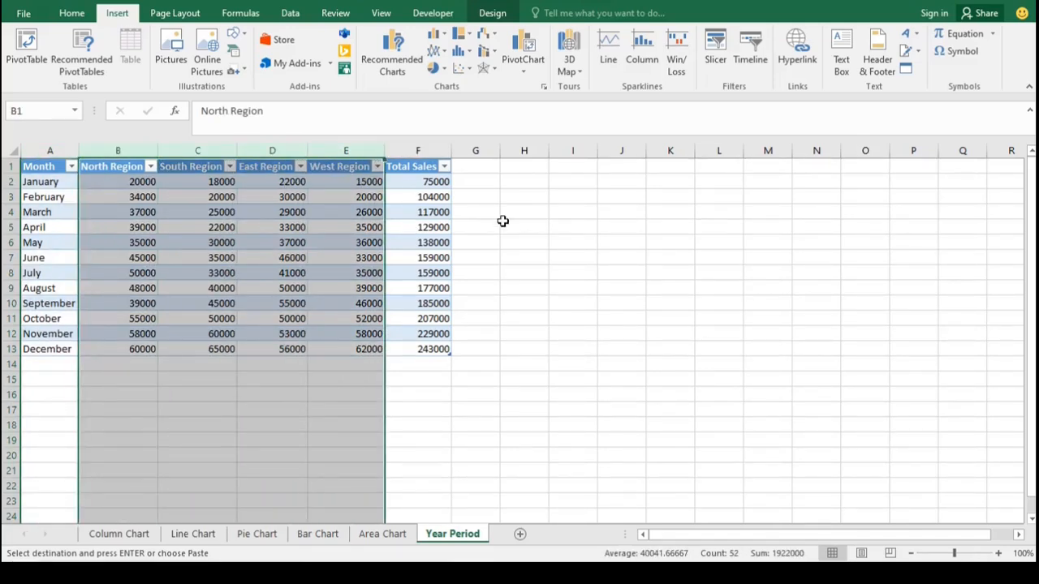
{"action": "left_click", "coordinate": [524, 238]}
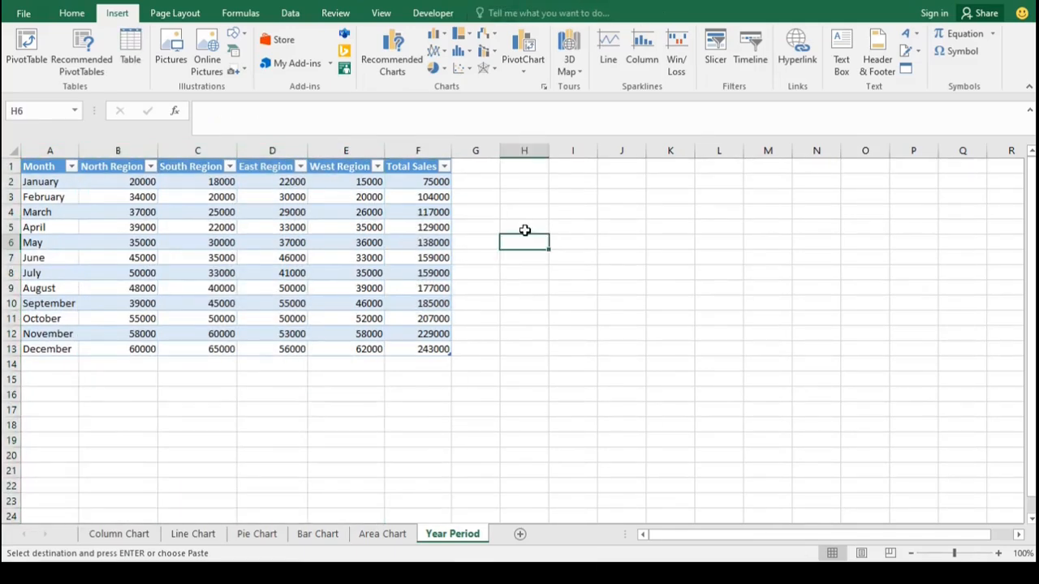
{"action": "left_click", "coordinate": [426, 147]}
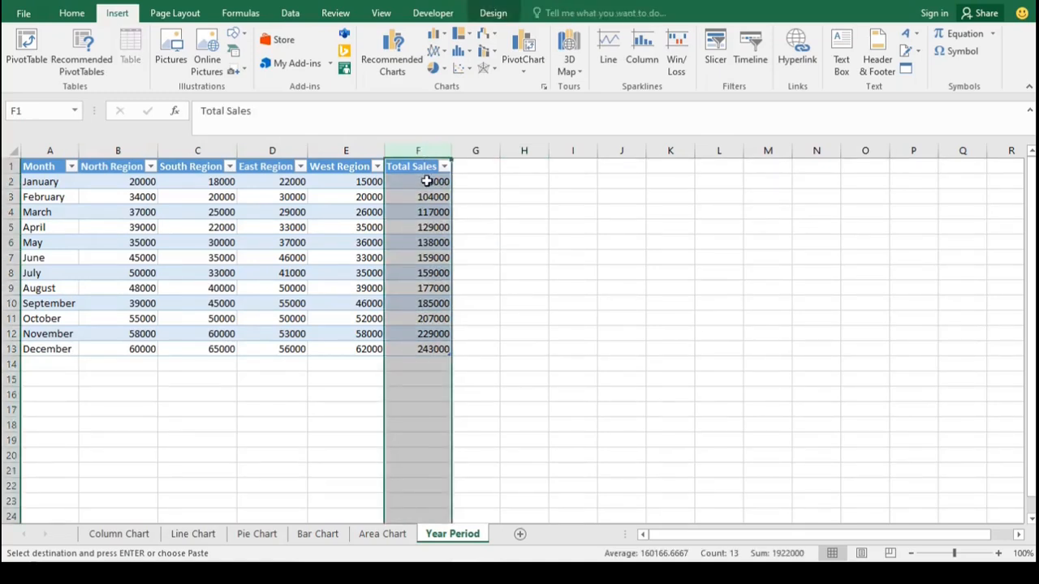
Step: Examine the Total Sales SUM formulas for January in F2 and February in F3, keeping F3 as =SUM(B3:E3)
{"action": "left_click", "coordinate": [427, 181]}
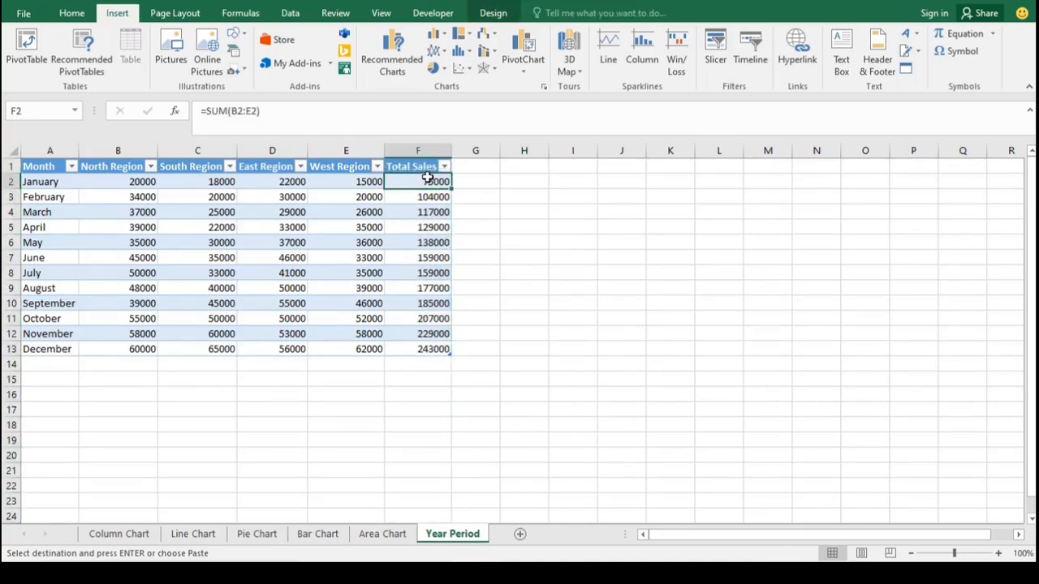
{"action": "double_click", "coordinate": [426, 181]}
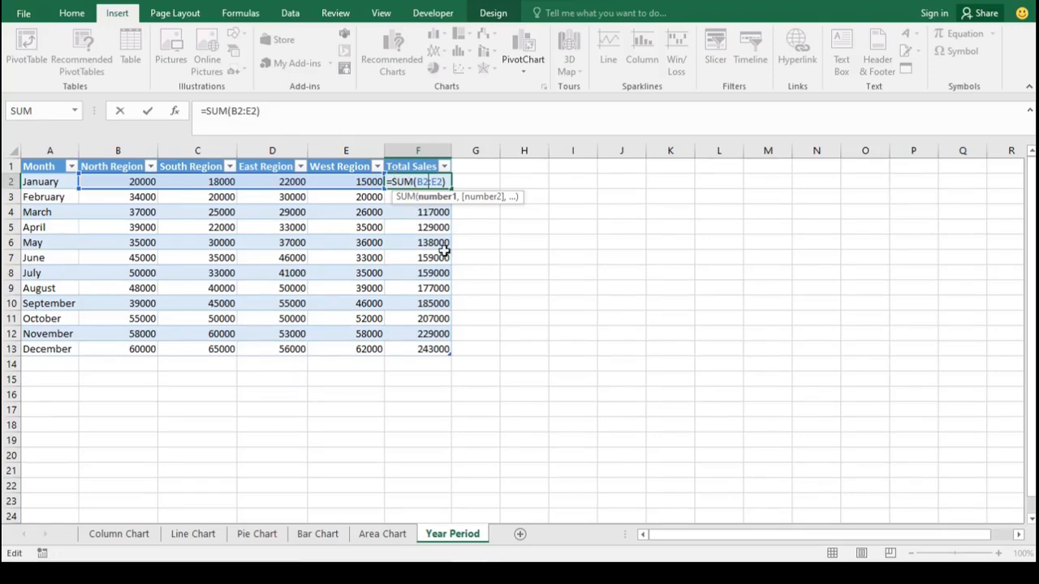
{"action": "left_click", "coordinate": [532, 232]}
{"action": "left_click", "coordinate": [419, 196]}
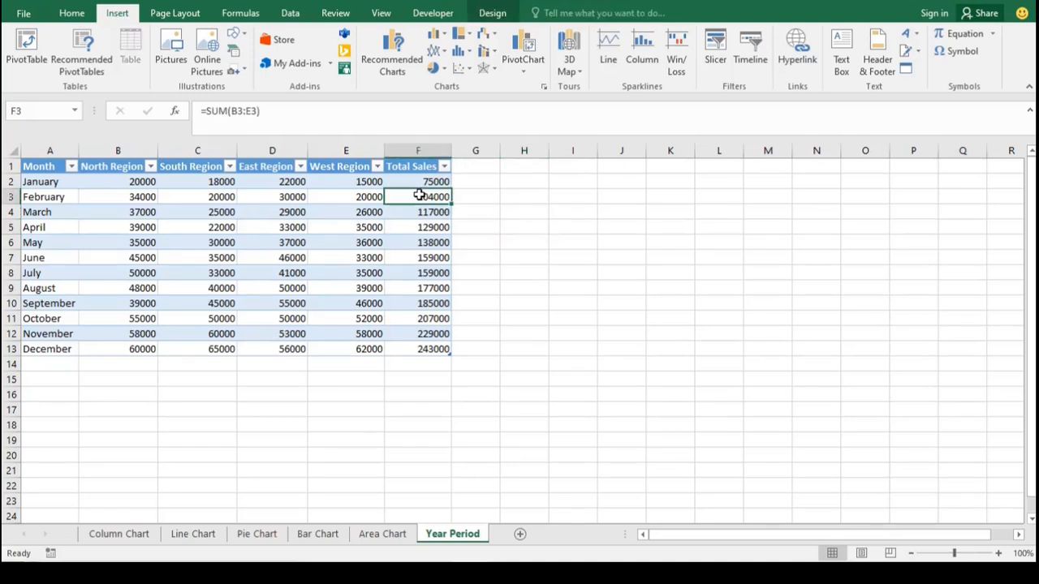
{"action": "double_click", "coordinate": [419, 197]}
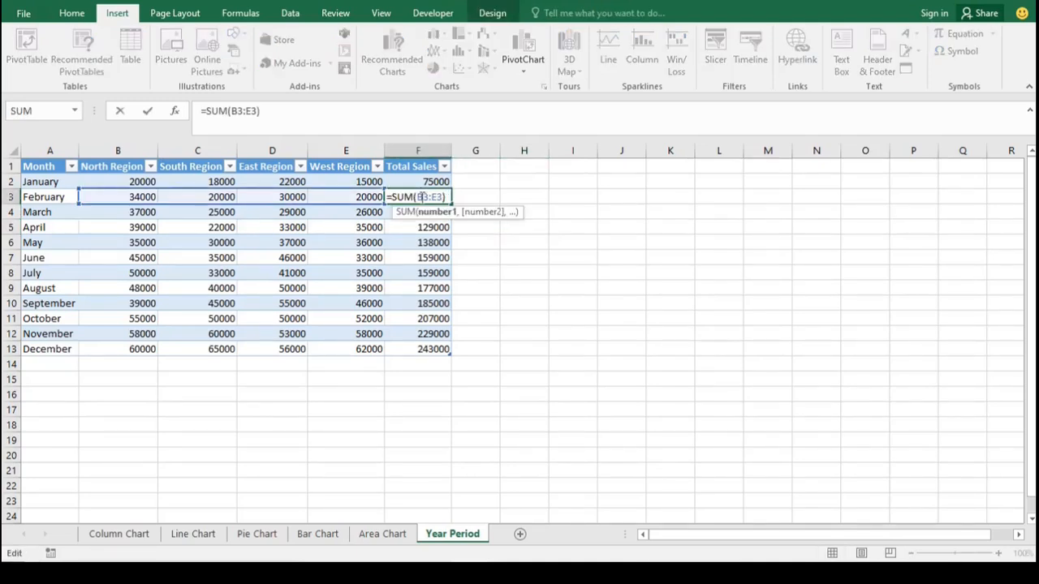
{"action": "left_click", "coordinate": [528, 256]}
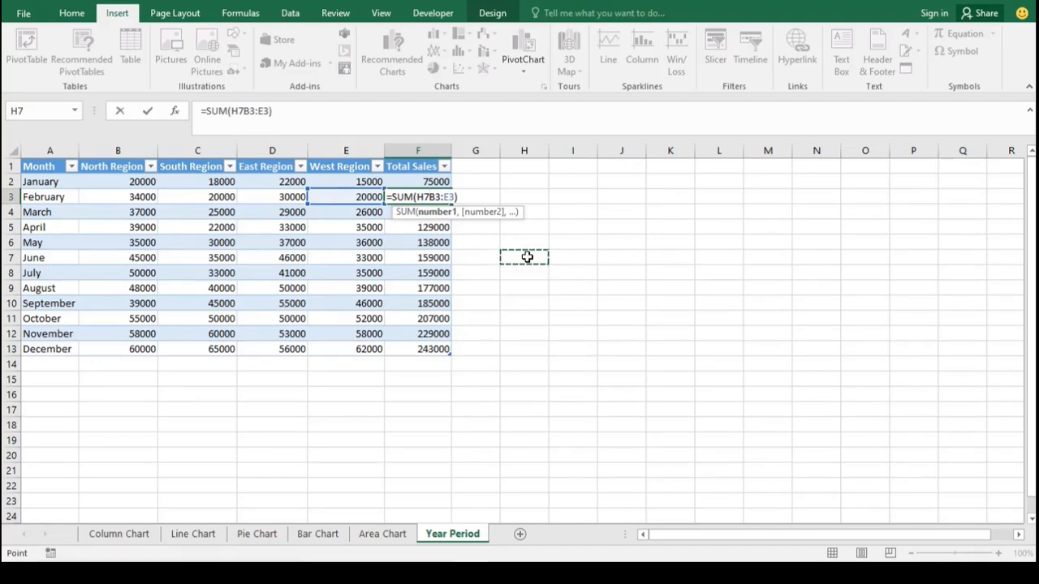
{"action": "key", "text": "BackSpace"}
{"action": "key", "text": "BackSpace"}
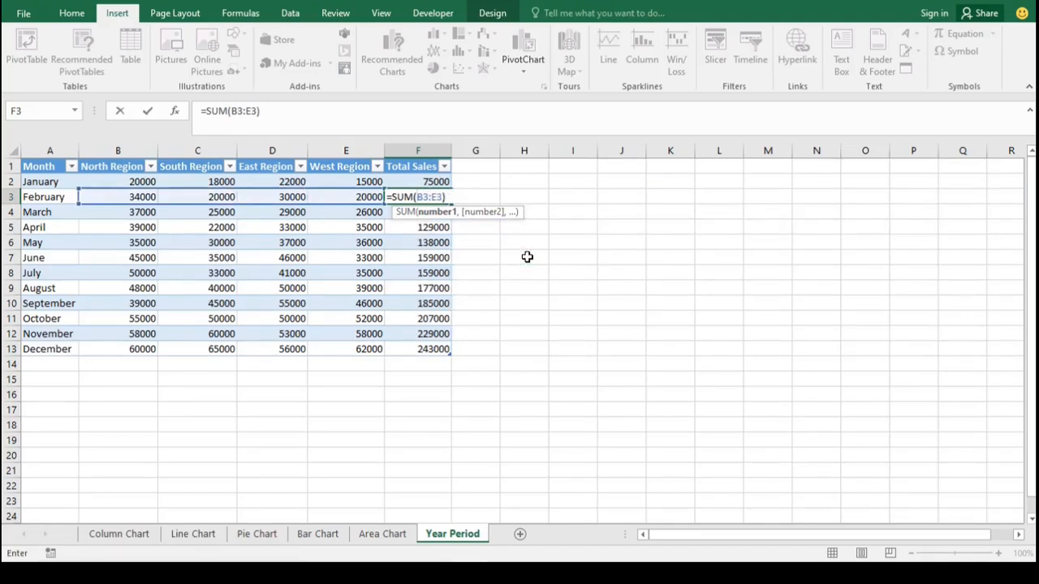
{"action": "key", "text": "Return"}
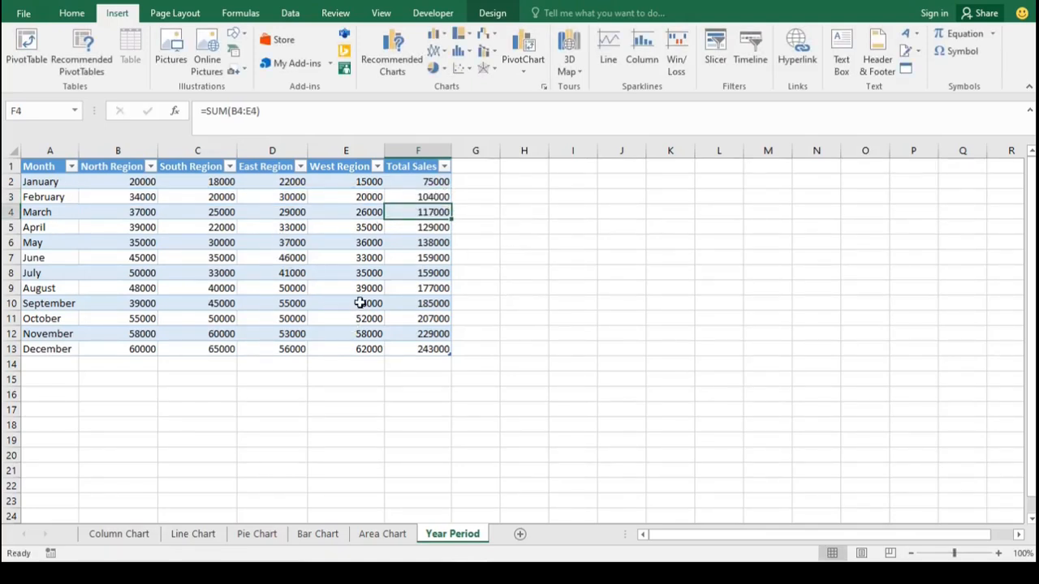
Step: Select the months in A2:A13 together with the total sales in F2:F13 and bring up the recommended charts
{"action": "left_click", "coordinate": [50, 180]}
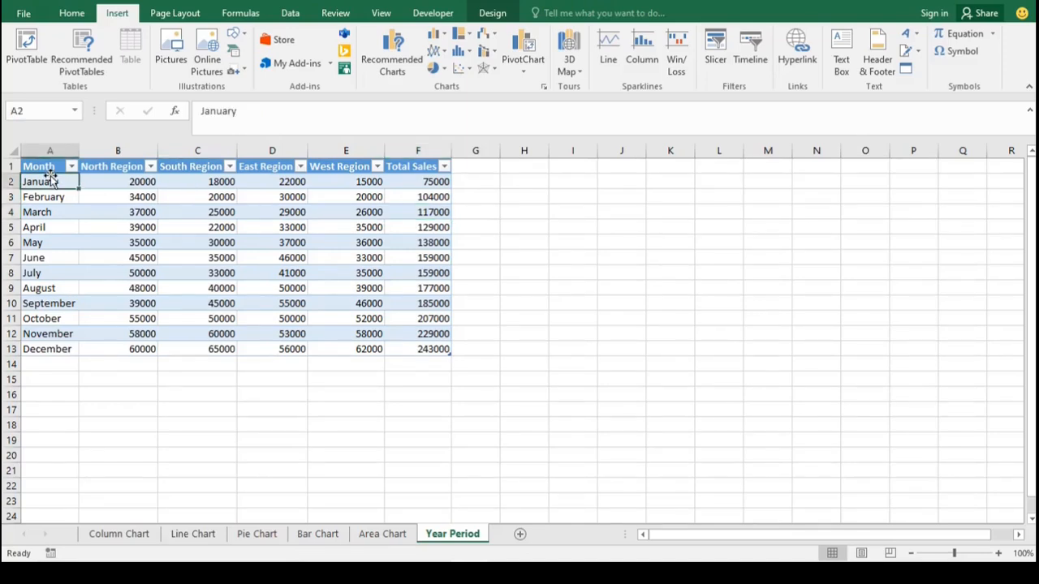
{"action": "left_click_drag", "start_coordinate": [50, 180], "coordinate": [56, 347]}
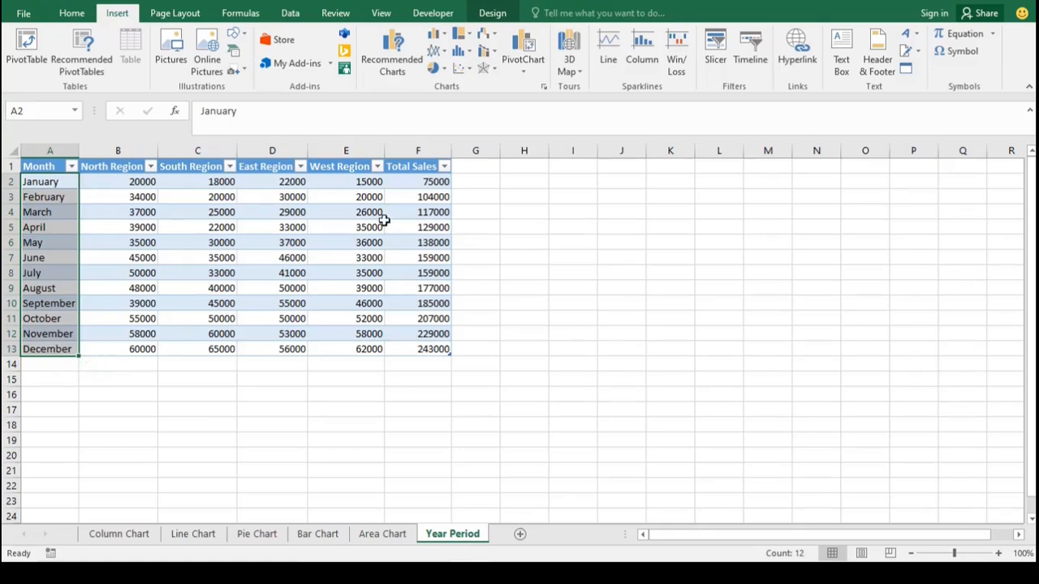
{"action": "left_click_drag", "start_coordinate": [431, 182], "coordinate": [431, 344]}
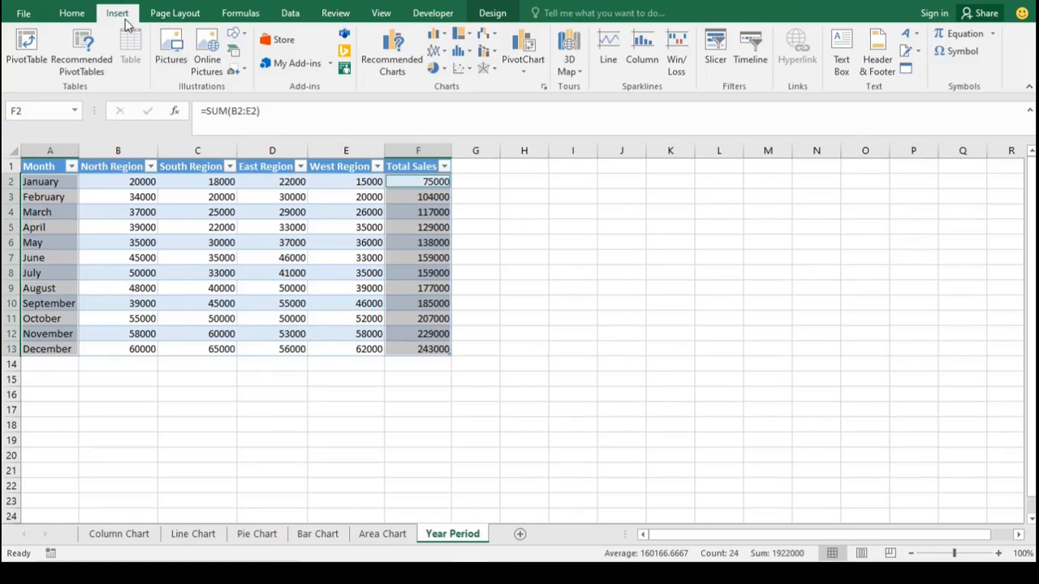
{"action": "left_click", "coordinate": [394, 44]}
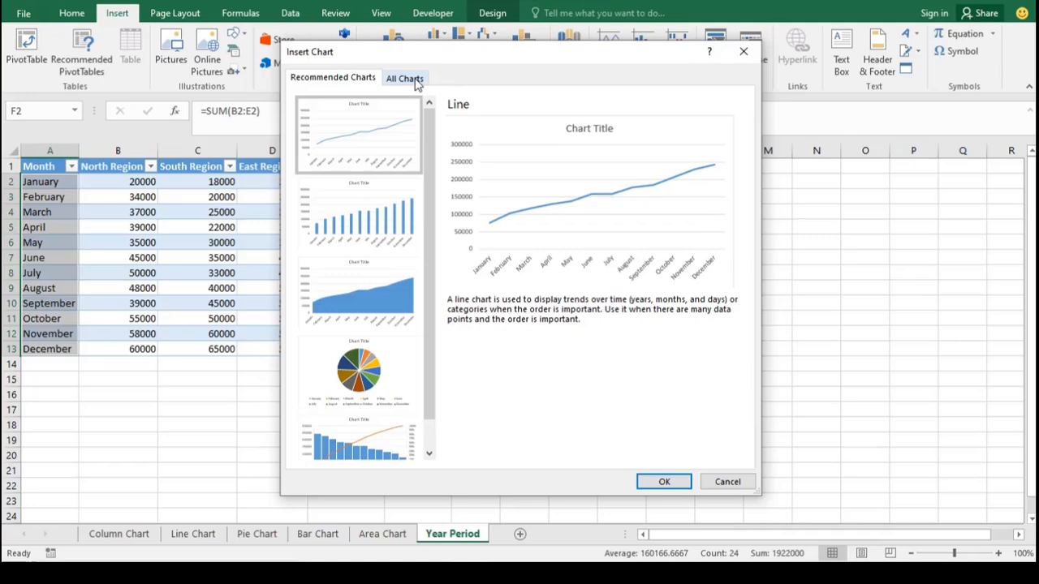
Step: Preview the recommended Clustered Column, Area, Pie and Pareto charts, ending on the Line recommendation
{"action": "left_click", "coordinate": [418, 229]}
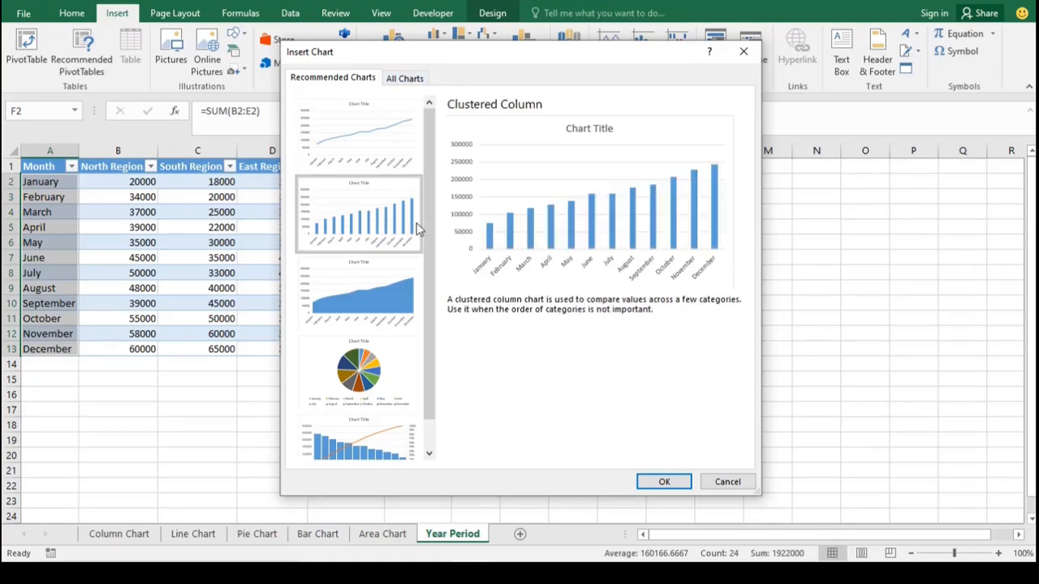
{"action": "left_click", "coordinate": [412, 304]}
{"action": "left_click", "coordinate": [386, 362]}
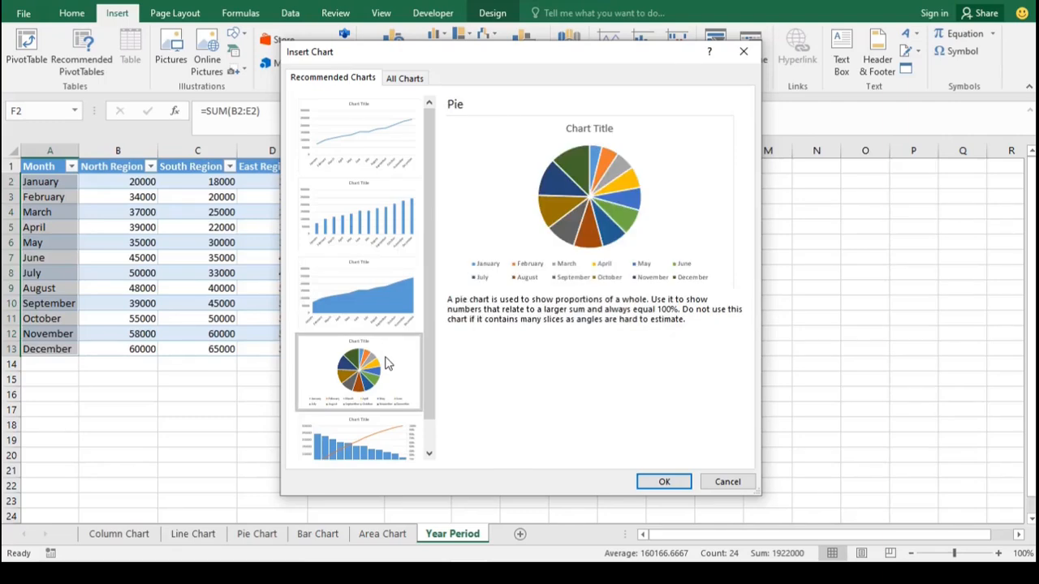
{"action": "left_click", "coordinate": [384, 438]}
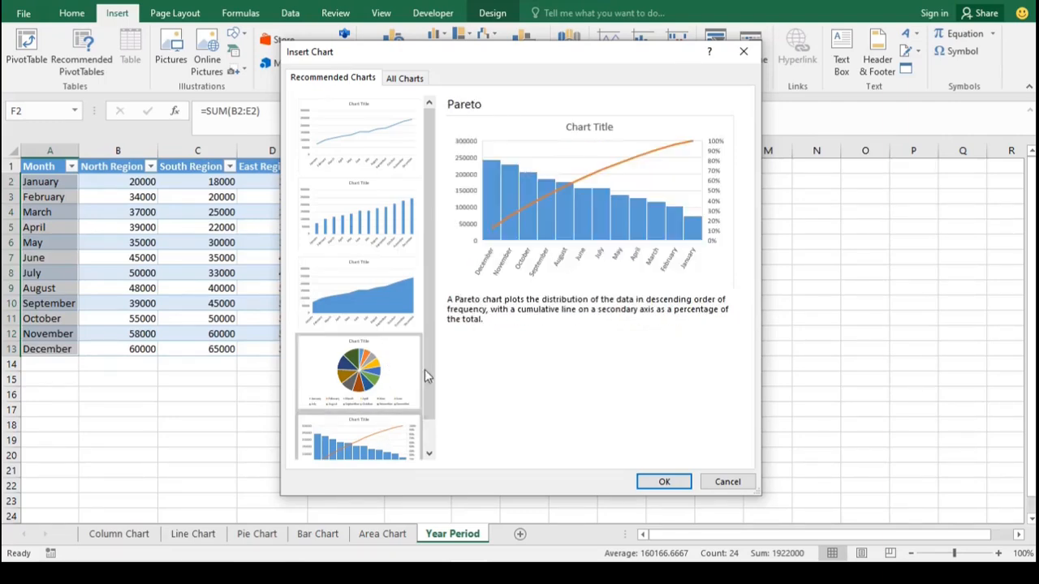
{"action": "left_click_drag", "start_coordinate": [427, 371], "coordinate": [433, 329]}
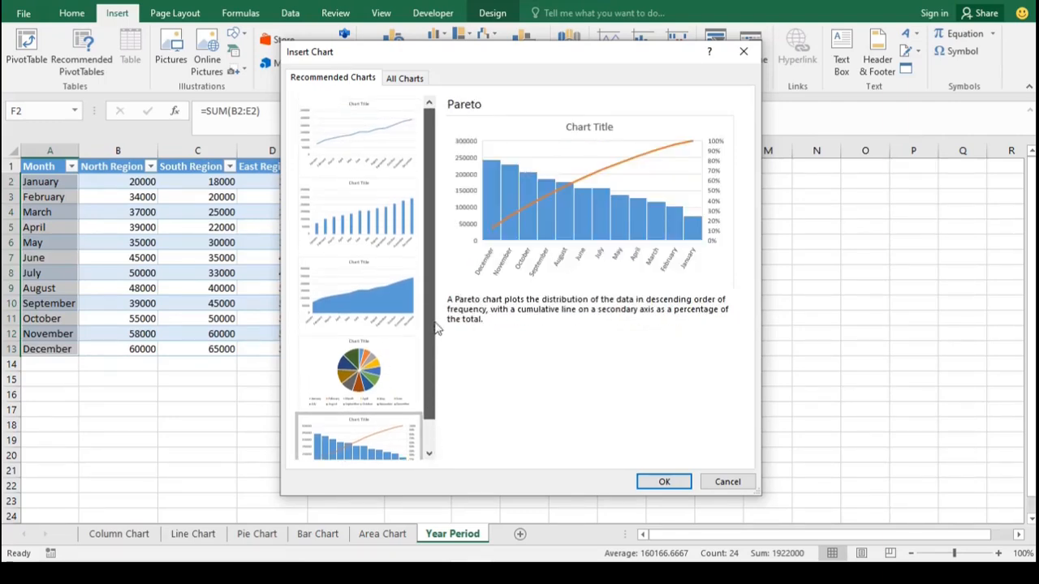
{"action": "left_click", "coordinate": [388, 127]}
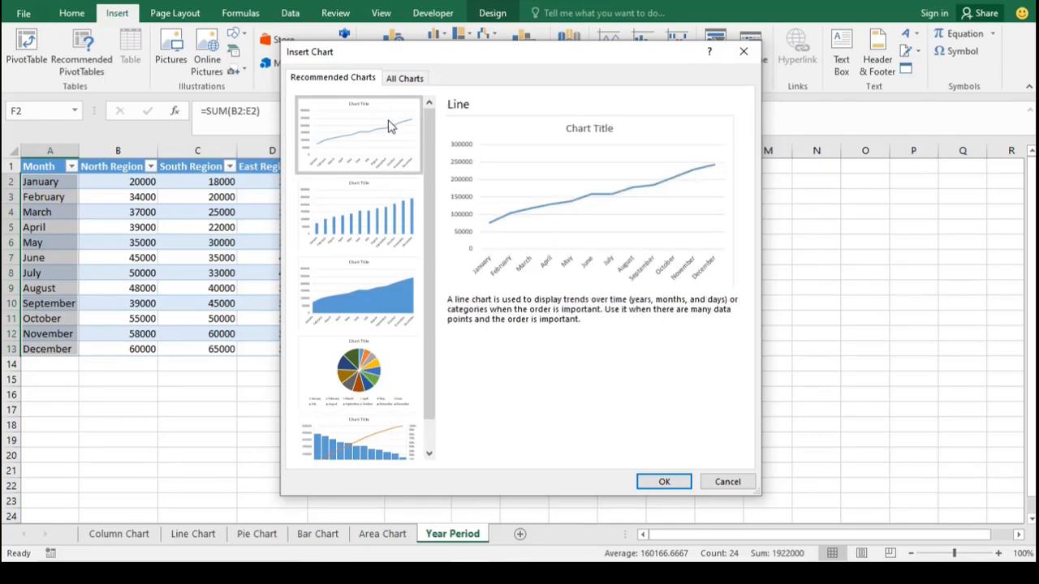
Step: Compare the Stacked and 100% Stacked Line subtypes and insert a Line with Markers chart of the monthly total sales
{"action": "left_click", "coordinate": [406, 80]}
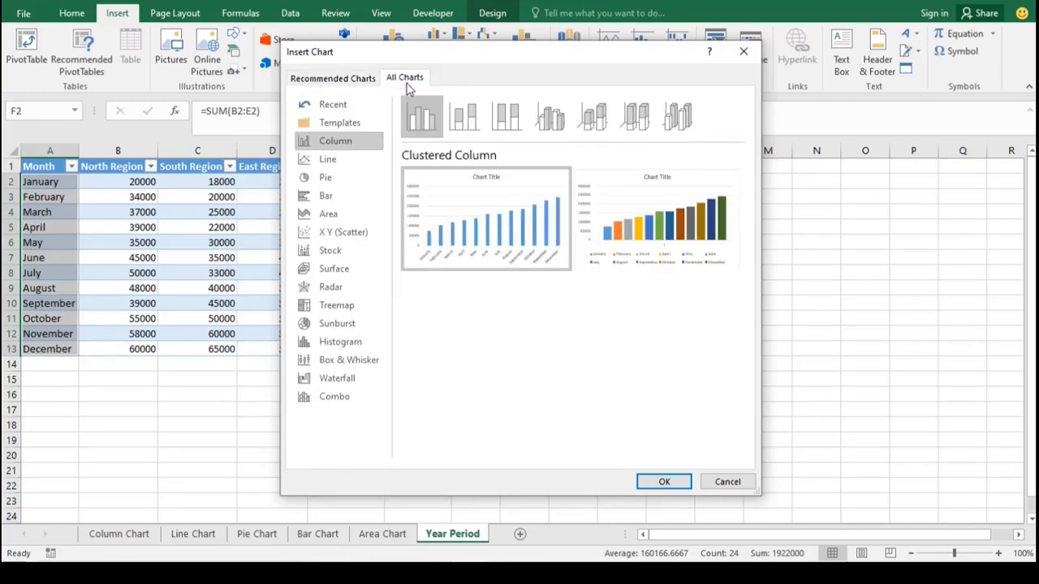
{"action": "left_click", "coordinate": [350, 162]}
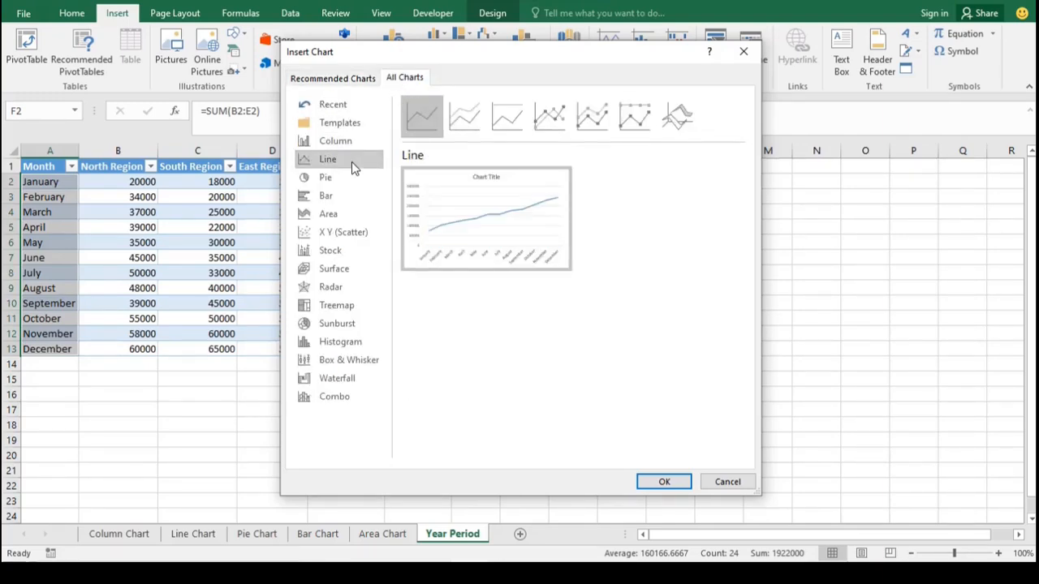
{"action": "left_click", "coordinate": [464, 117]}
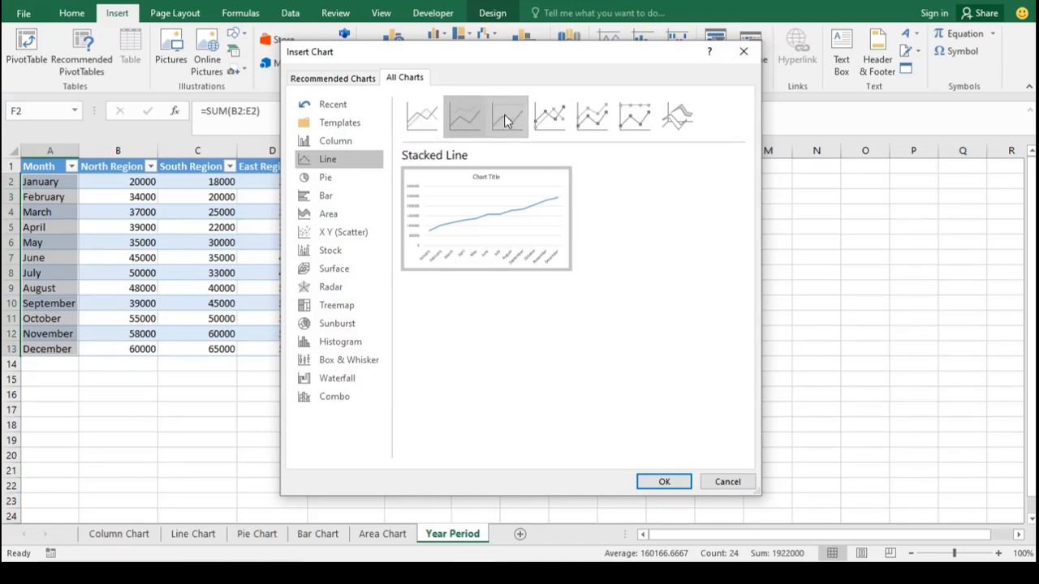
{"action": "left_click", "coordinate": [511, 114]}
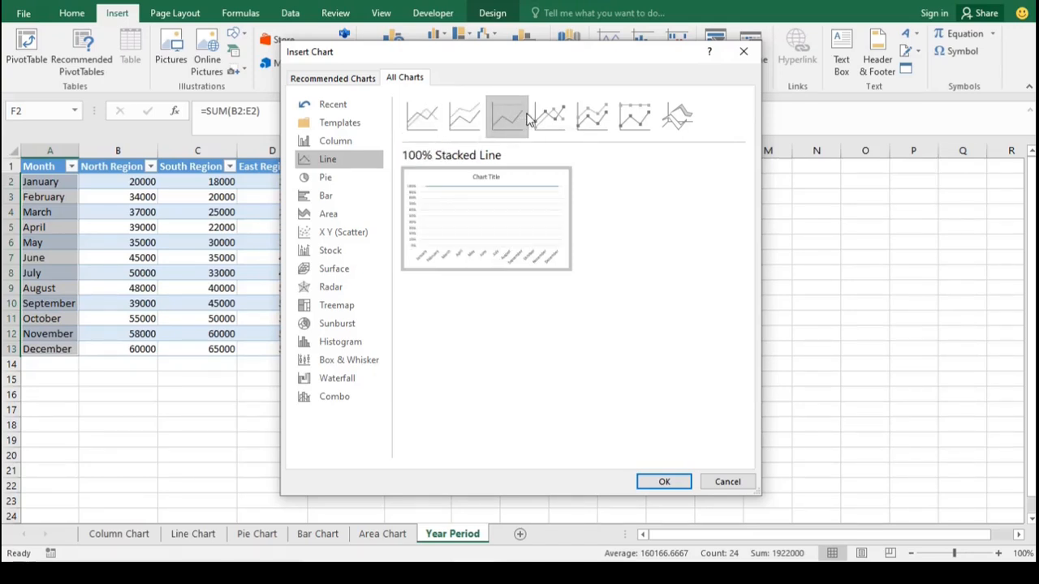
{"action": "left_click", "coordinate": [550, 116]}
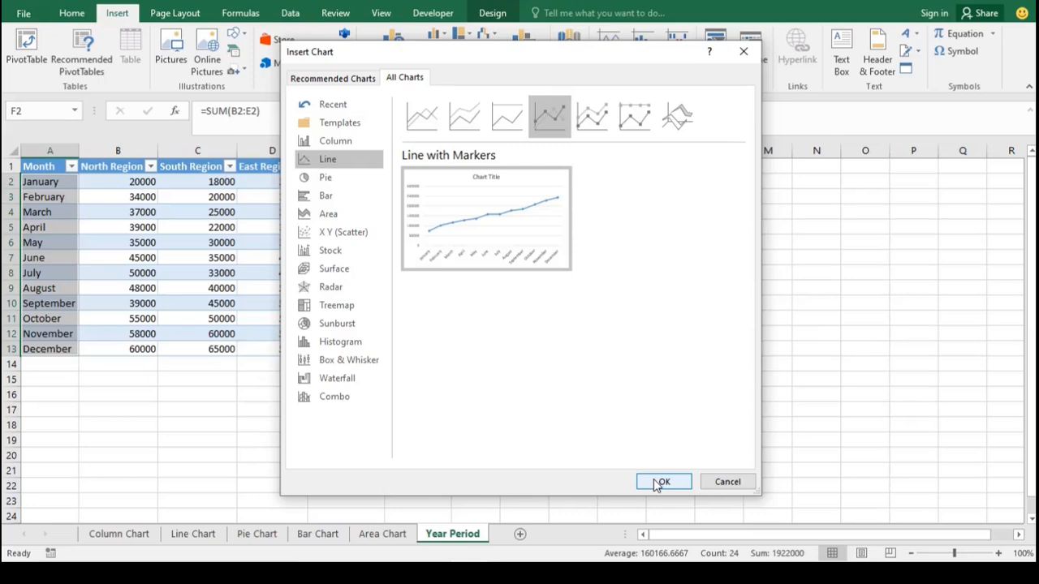
{"action": "left_click", "coordinate": [661, 482]}
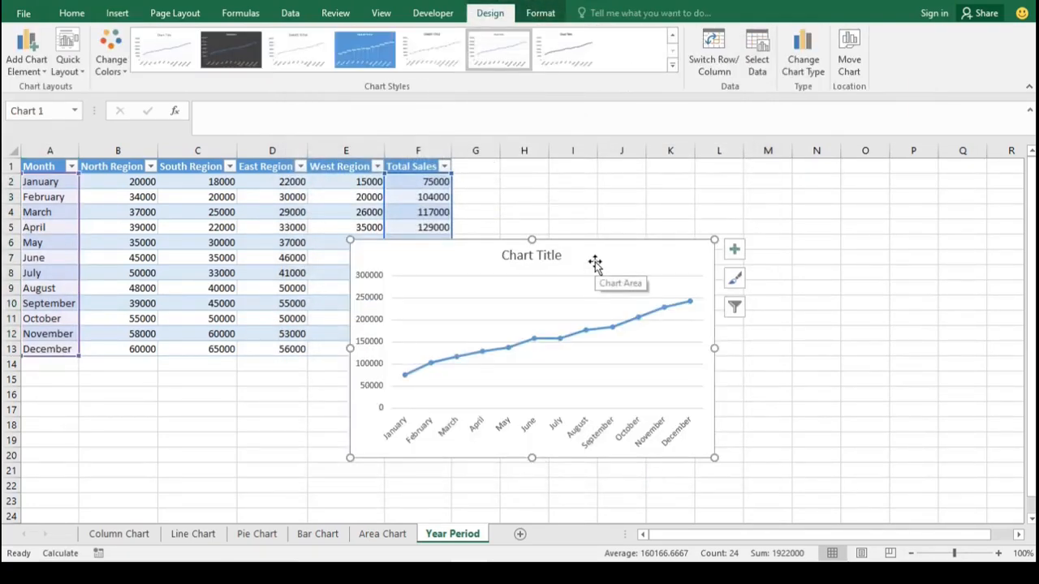
Step: Move the line chart to the empty area from column K onward, check its monthly data points and deselect it
{"action": "left_click_drag", "start_coordinate": [597, 258], "coordinate": [898, 181]}
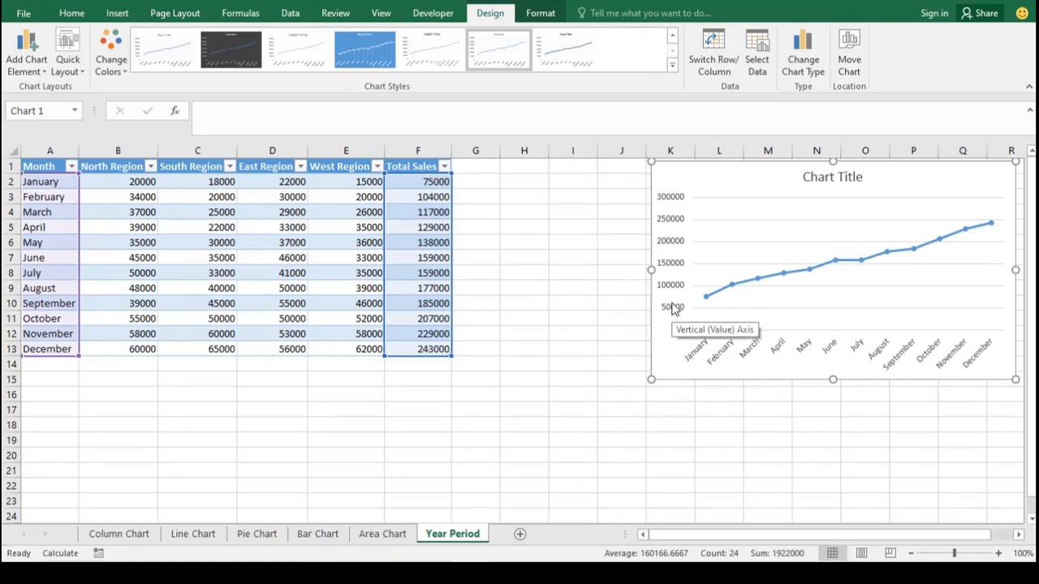
{"action": "mouse_move", "coordinate": [705, 302]}
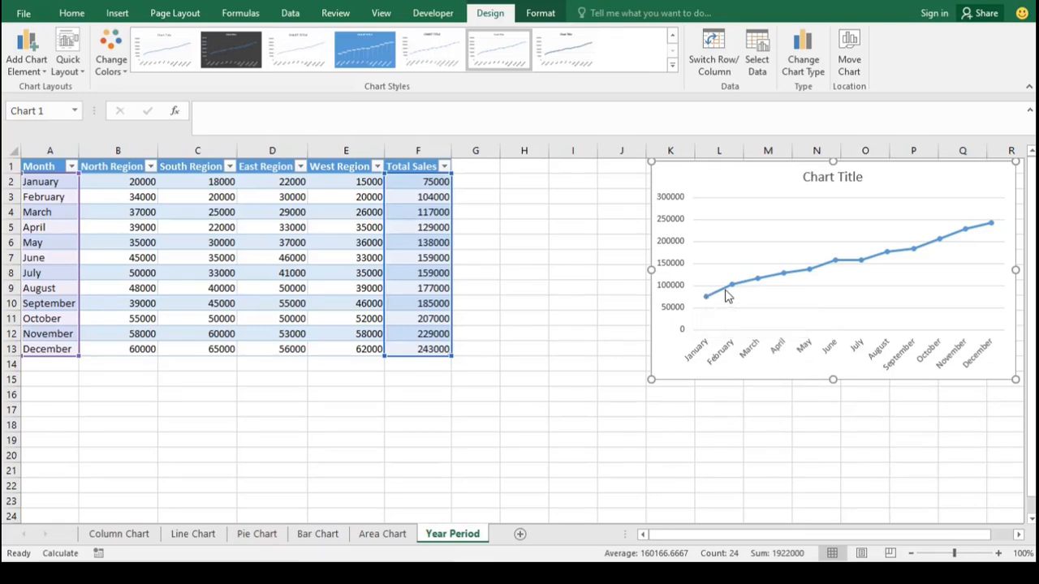
{"action": "mouse_move", "coordinate": [732, 292]}
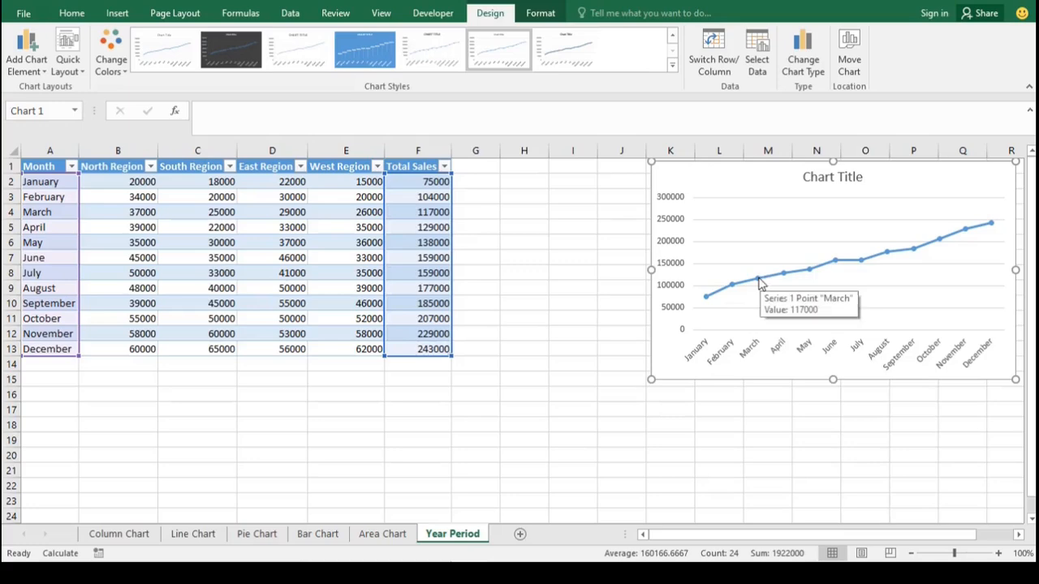
{"action": "mouse_move", "coordinate": [801, 273]}
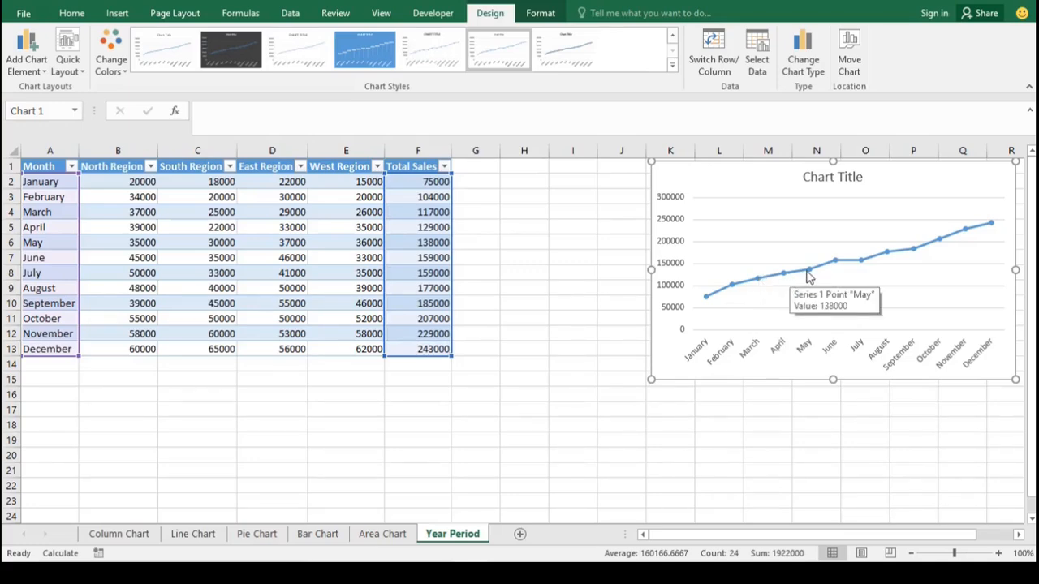
{"action": "left_click", "coordinate": [515, 305]}
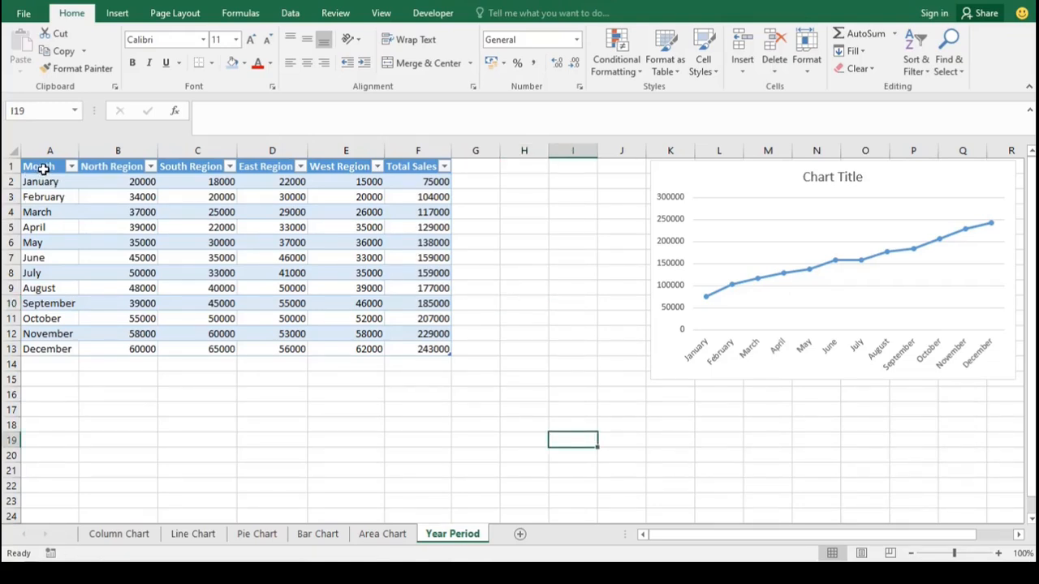
Step: Select the months in A1:A13 together with the regional sales in B1:E13, headers included, and bring up the recommended charts
{"action": "left_click_drag", "start_coordinate": [42, 168], "coordinate": [45, 348]}
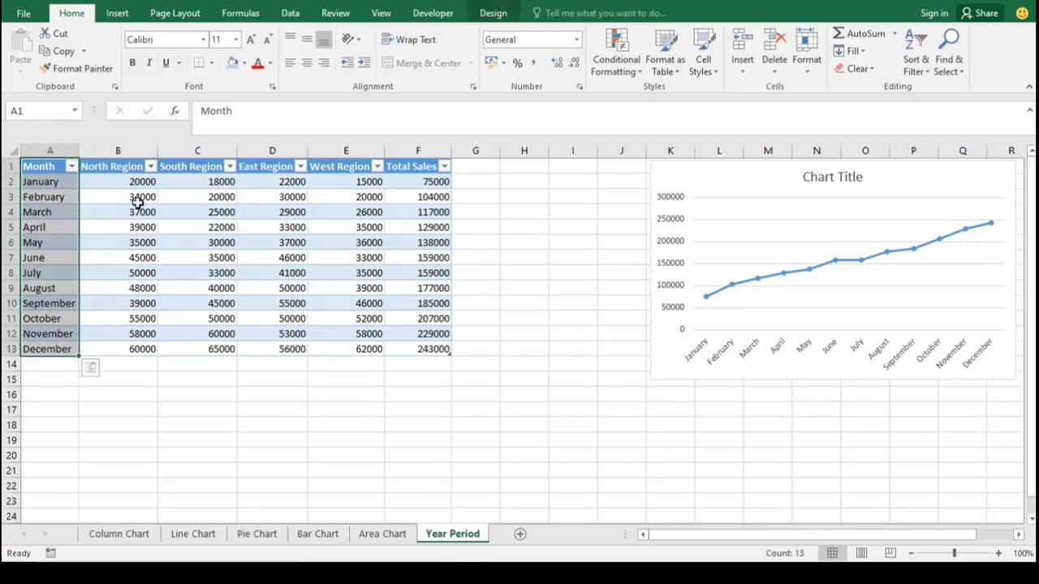
{"action": "left_click_drag", "start_coordinate": [111, 166], "coordinate": [336, 349]}
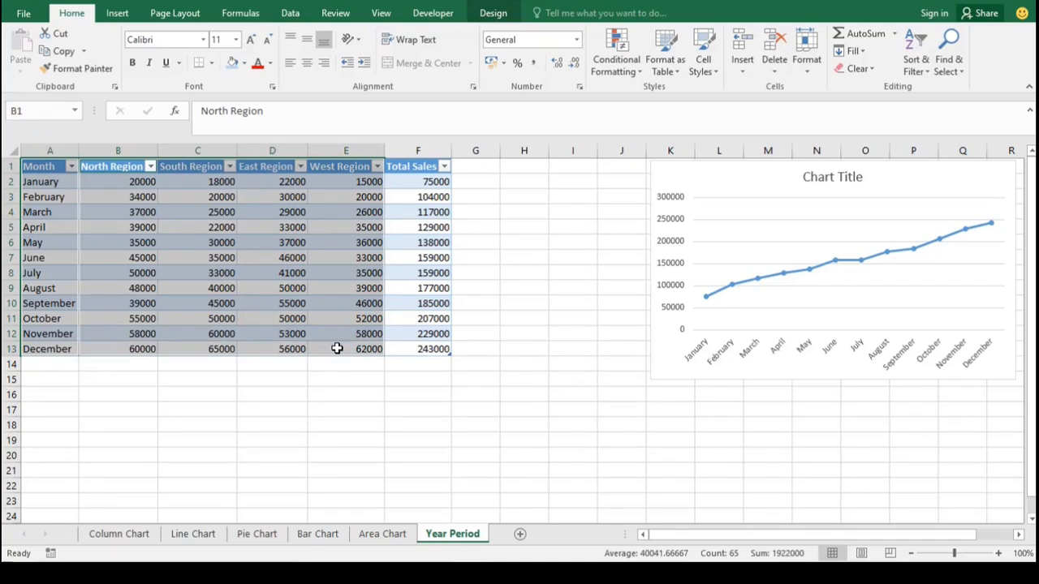
{"action": "left_click", "coordinate": [116, 14]}
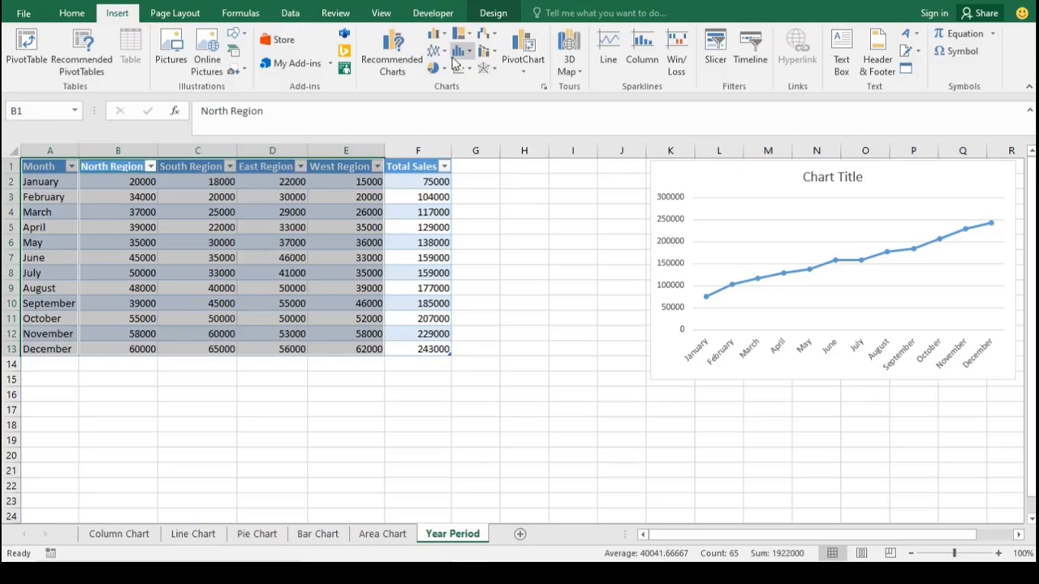
{"action": "left_click", "coordinate": [387, 50]}
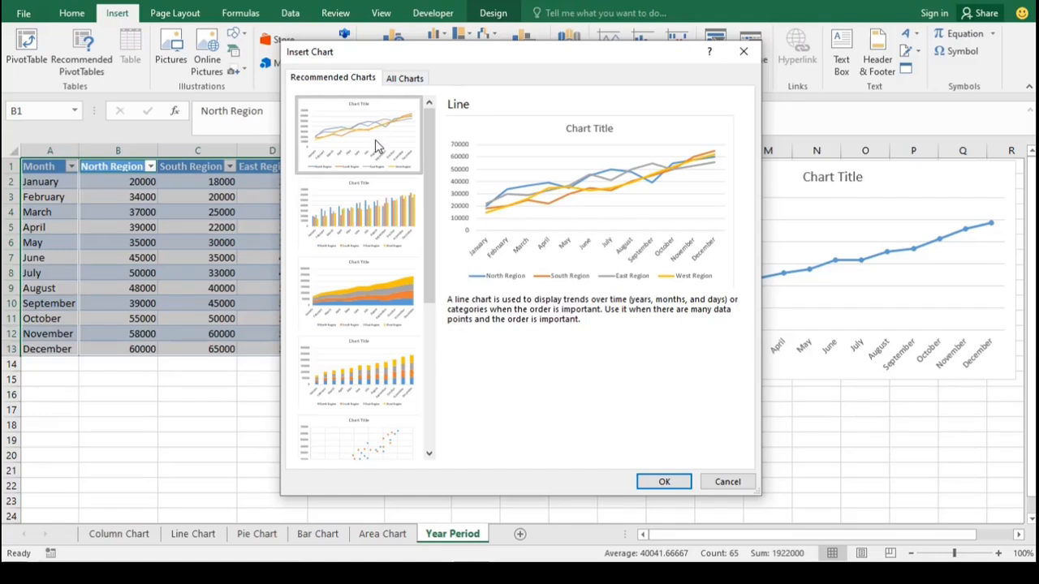
Step: Preview the recommended Clustered Column, Stacked Area, Stacked Column and Scatter charts, ending on the Line recommendation
{"action": "left_click", "coordinate": [372, 208]}
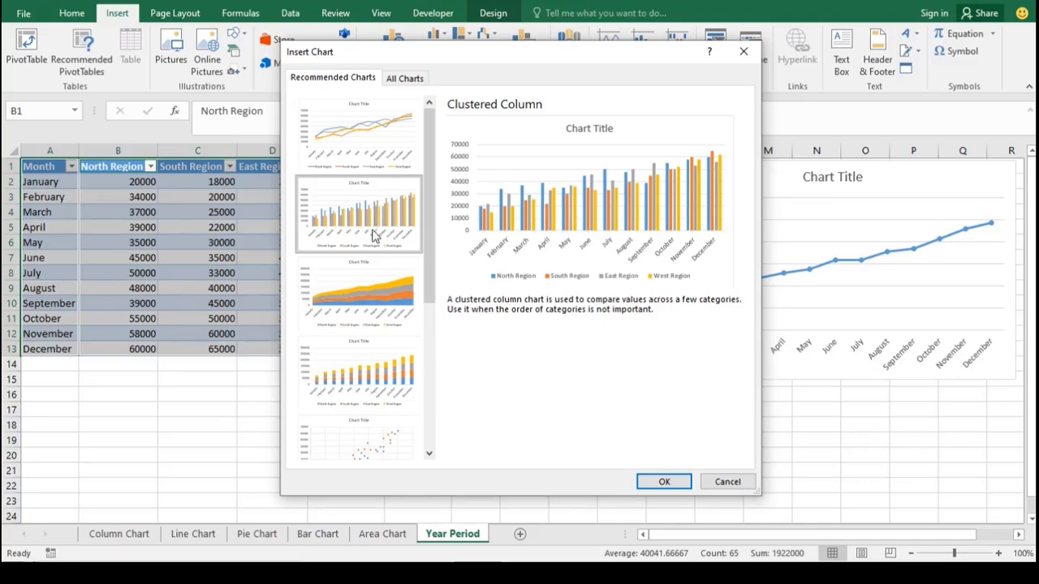
{"action": "left_click", "coordinate": [372, 298]}
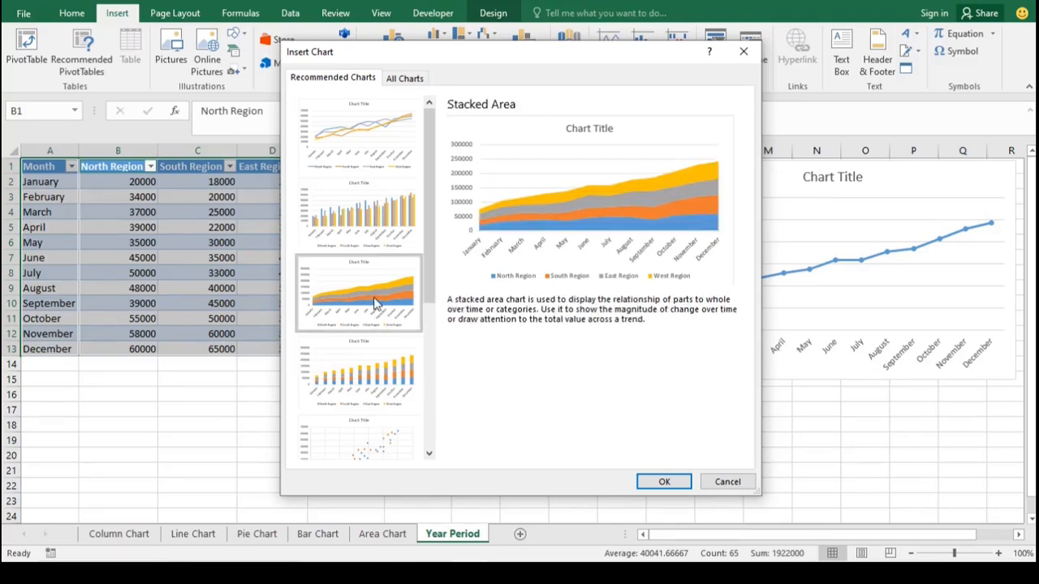
{"action": "left_click", "coordinate": [381, 375]}
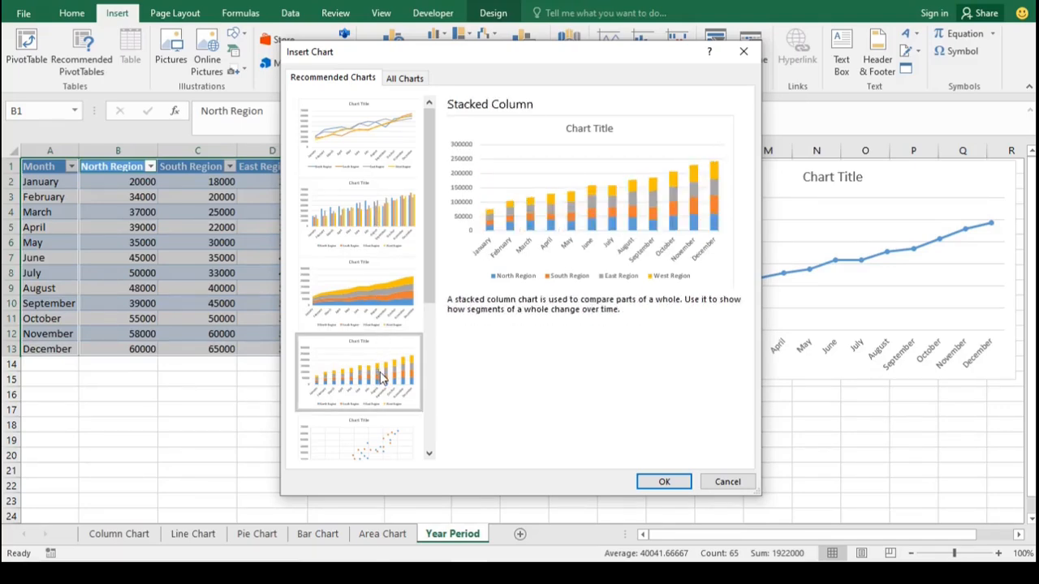
{"action": "left_click", "coordinate": [382, 447]}
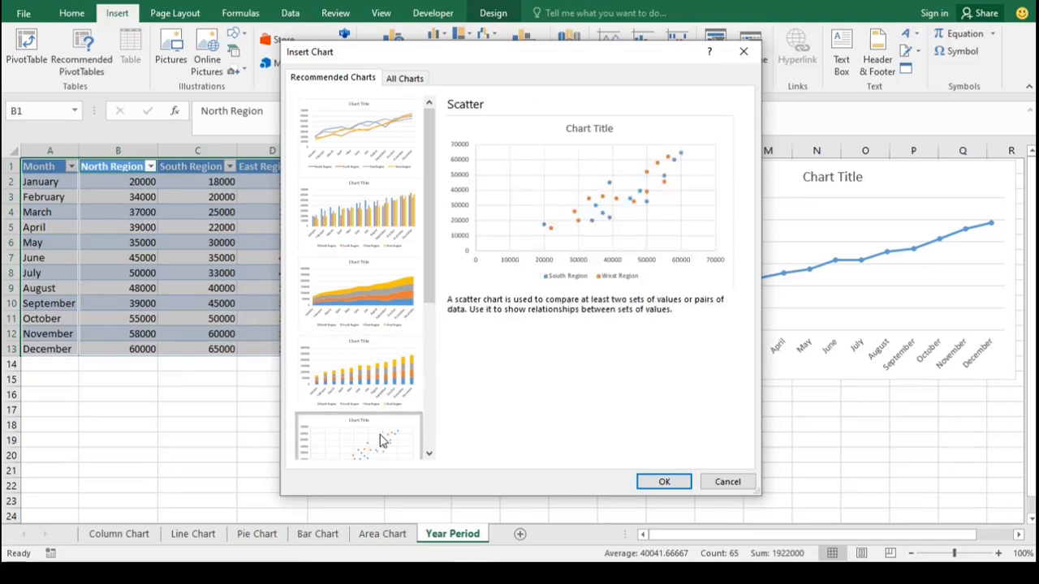
{"action": "left_click", "coordinate": [373, 129]}
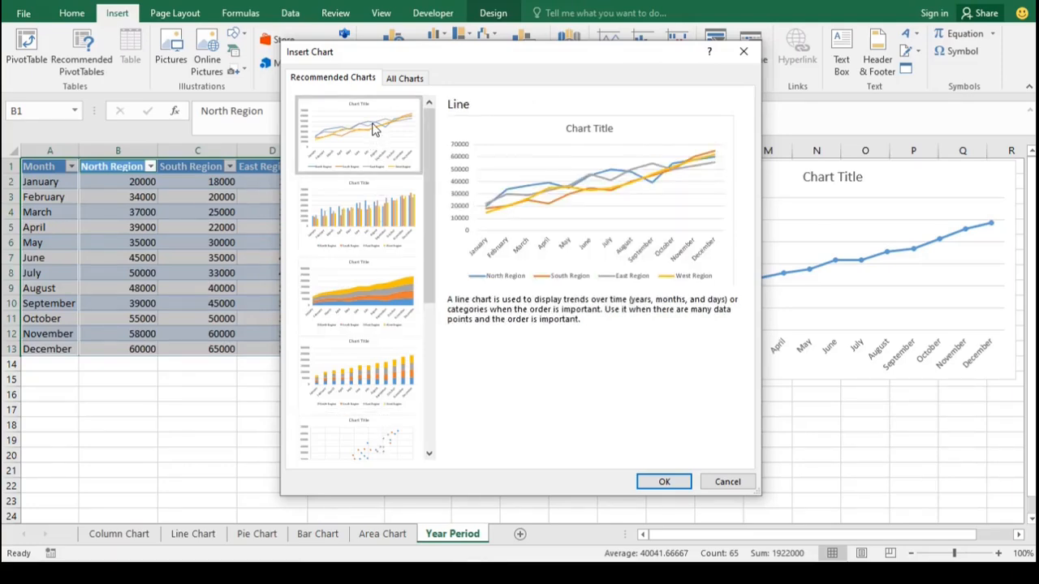
Step: Compare the Line and Stacked Line subtypes and insert a Line with Markers chart of the four regions' monthly sales
{"action": "left_click", "coordinate": [395, 78]}
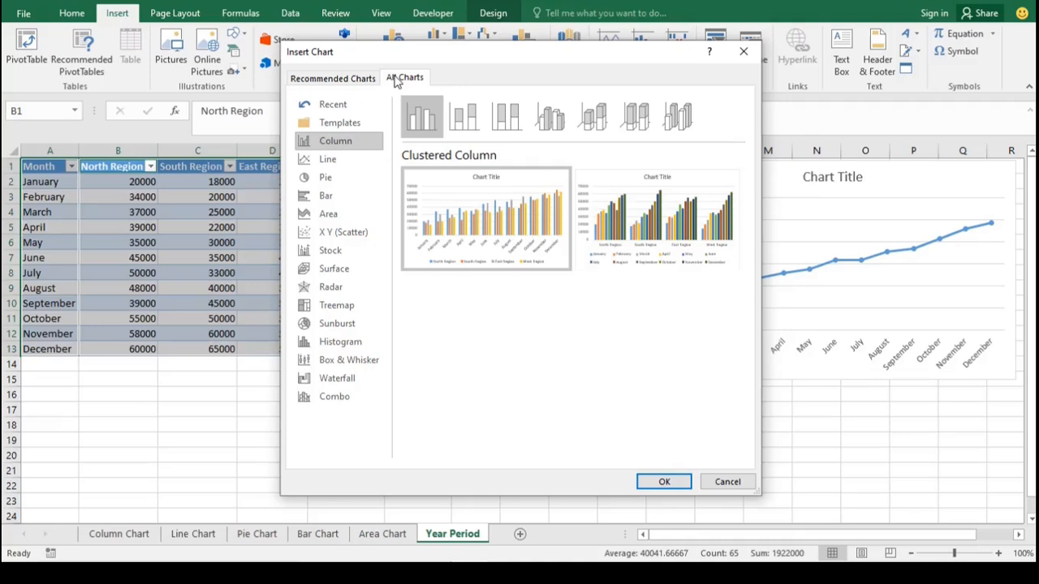
{"action": "left_click", "coordinate": [338, 162]}
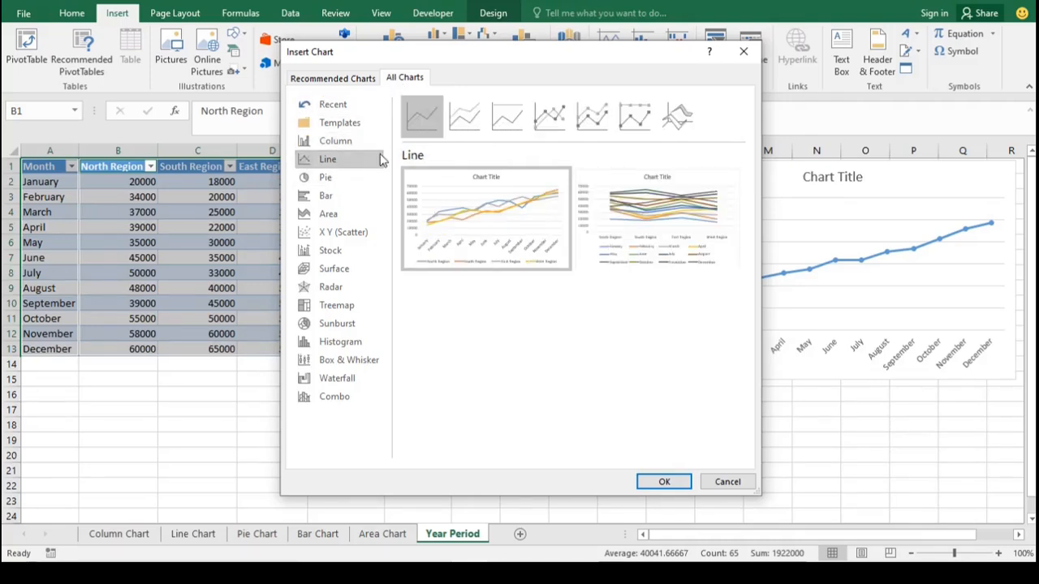
{"action": "left_click", "coordinate": [471, 119]}
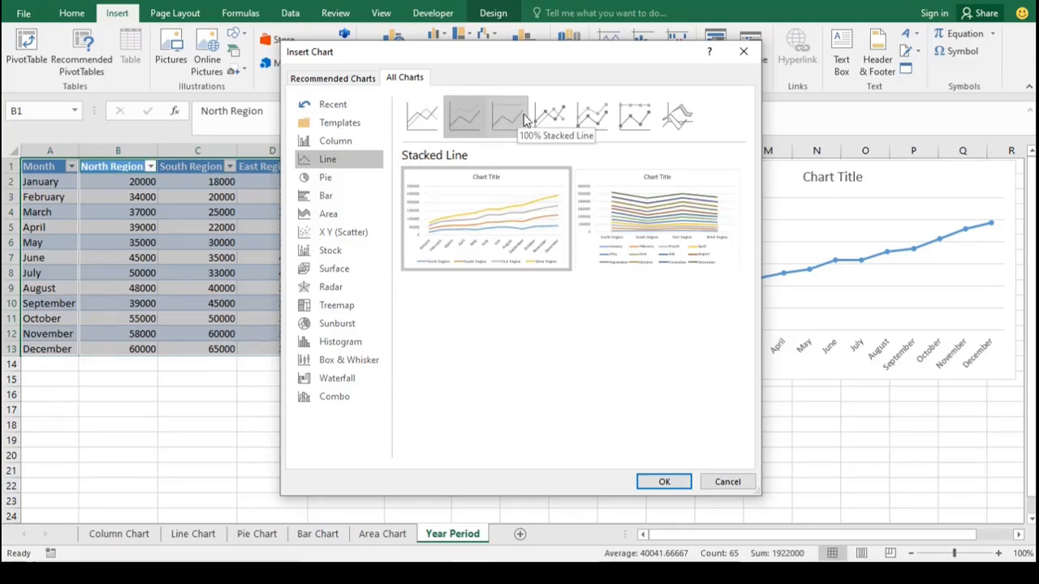
{"action": "mouse_move", "coordinate": [616, 223]}
{"action": "mouse_move", "coordinate": [452, 217]}
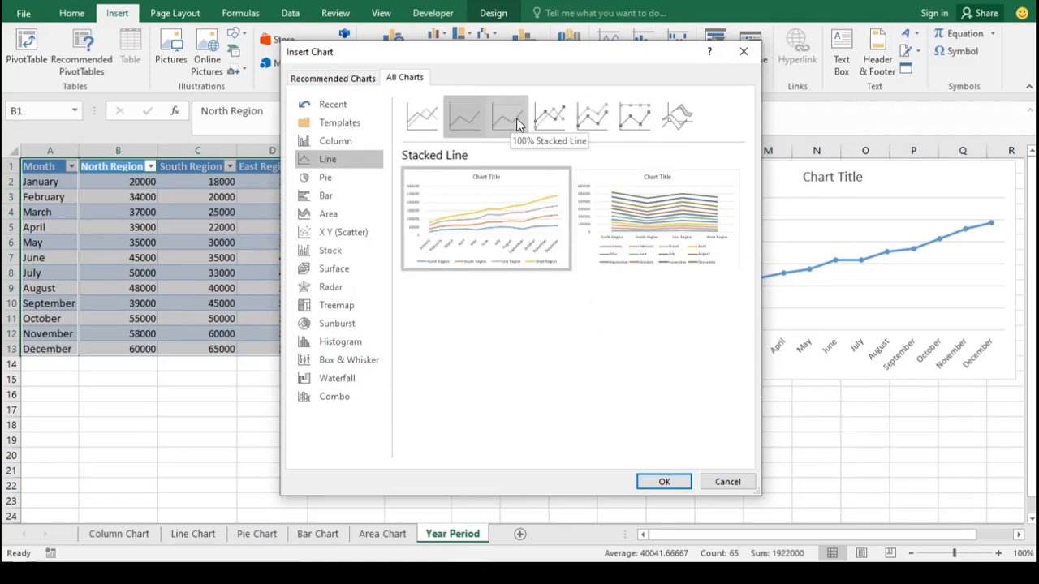
{"action": "left_click", "coordinate": [548, 118]}
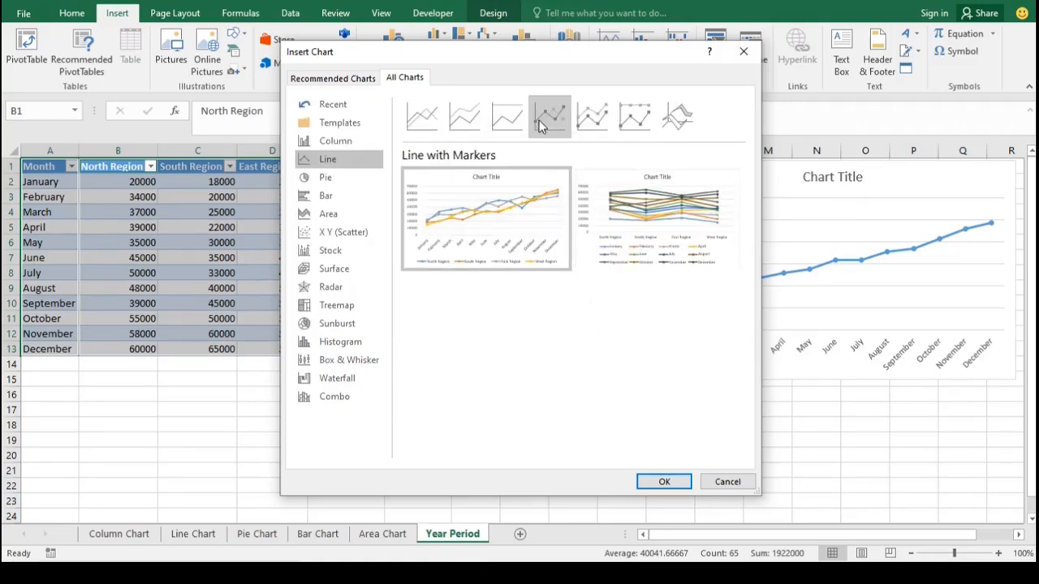
{"action": "mouse_move", "coordinate": [499, 209]}
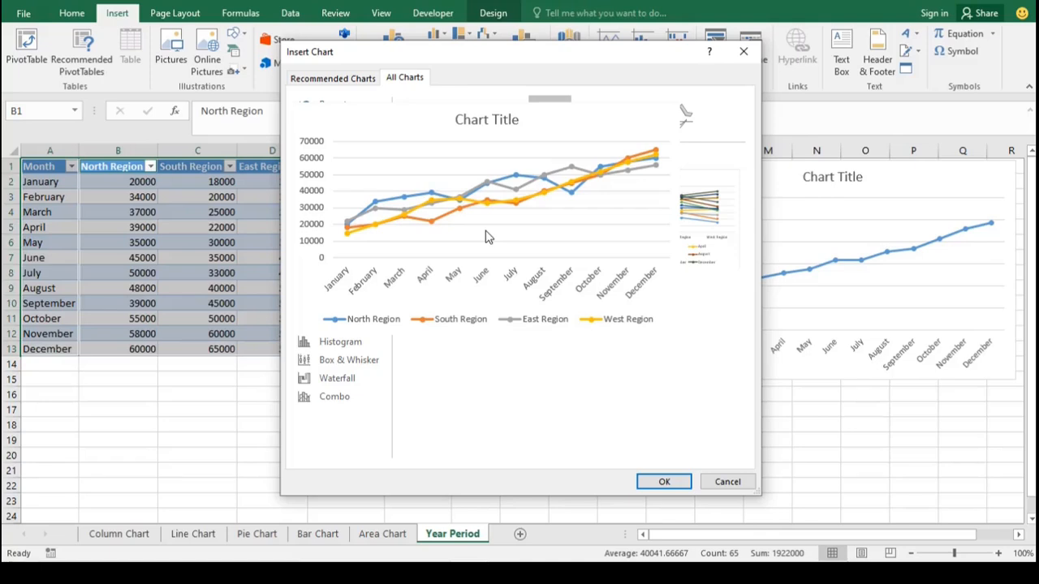
{"action": "left_click", "coordinate": [664, 482]}
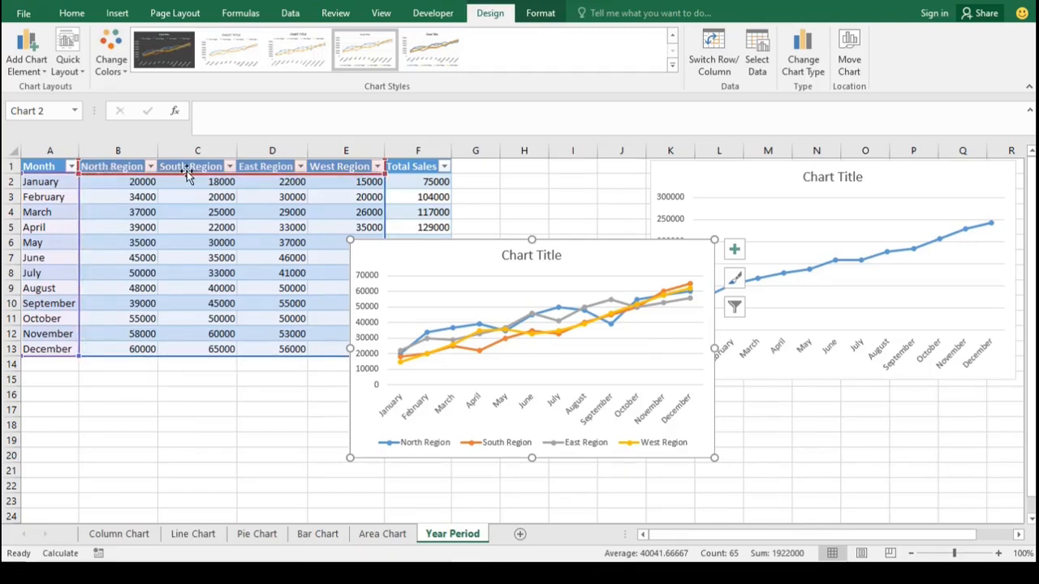
Step: Check the January and July data points in the regional line chart and delete the chart
{"action": "left_click_drag", "start_coordinate": [372, 172], "coordinate": [378, 178]}
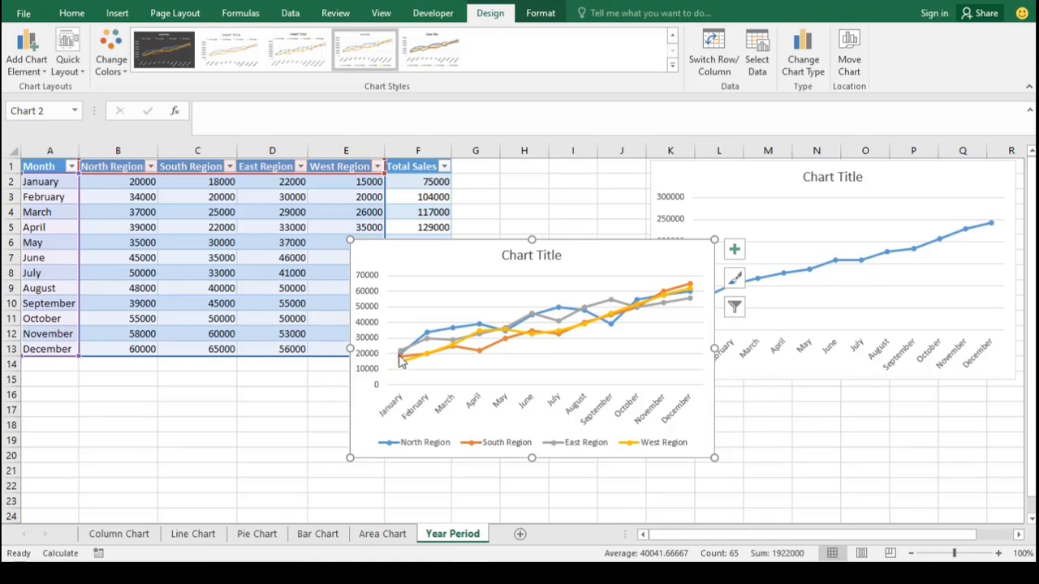
{"action": "mouse_move", "coordinate": [401, 352]}
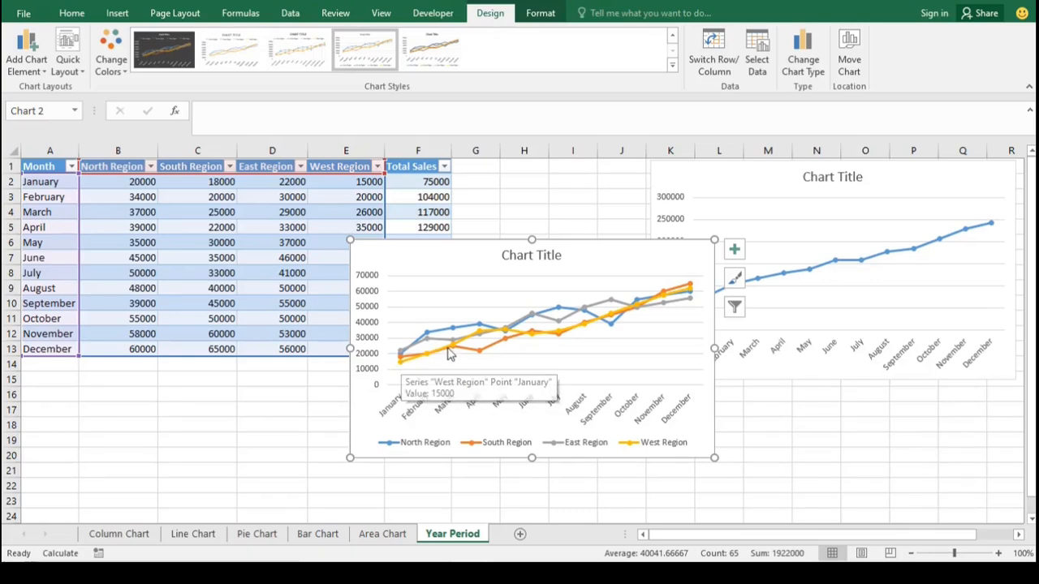
{"action": "mouse_move", "coordinate": [559, 313]}
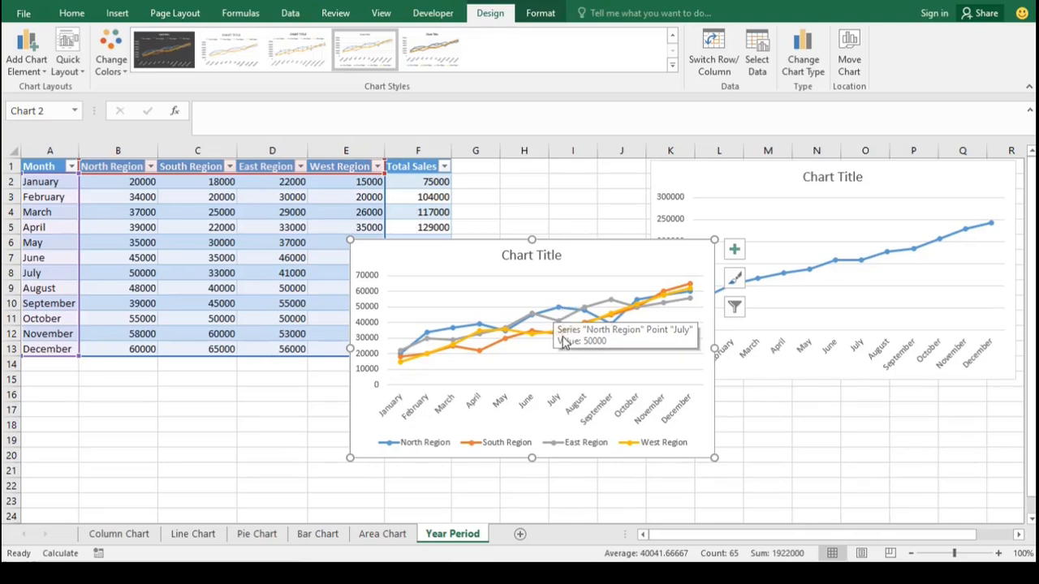
{"action": "mouse_move", "coordinate": [563, 338]}
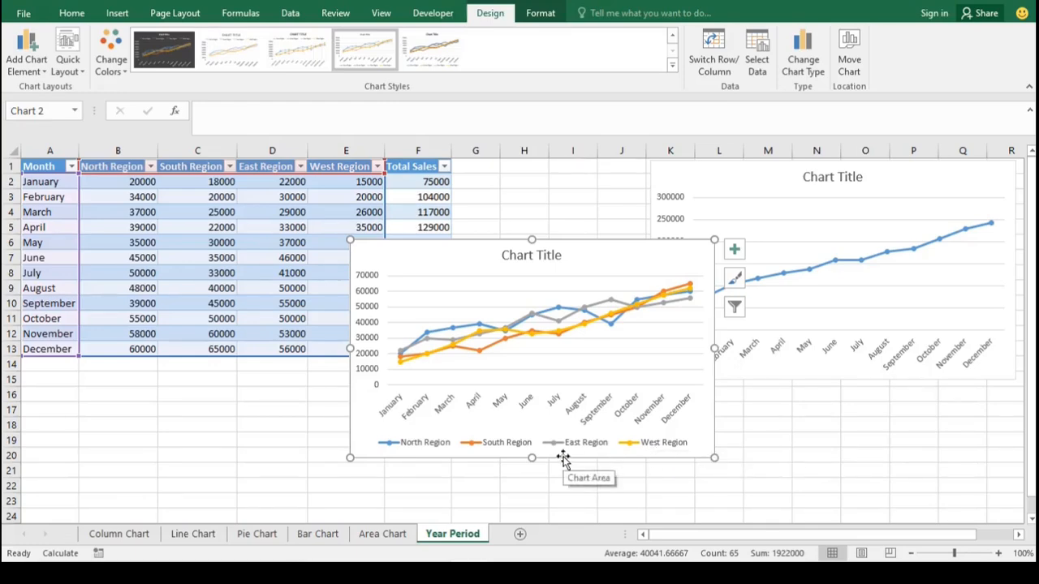
{"action": "key", "text": "Delete"}
Step: Select the months in A2:A13 with the regional sales in B2:E13, without headers, and insert the recommended Line chart
{"action": "left_click_drag", "start_coordinate": [116, 183], "coordinate": [348, 348]}
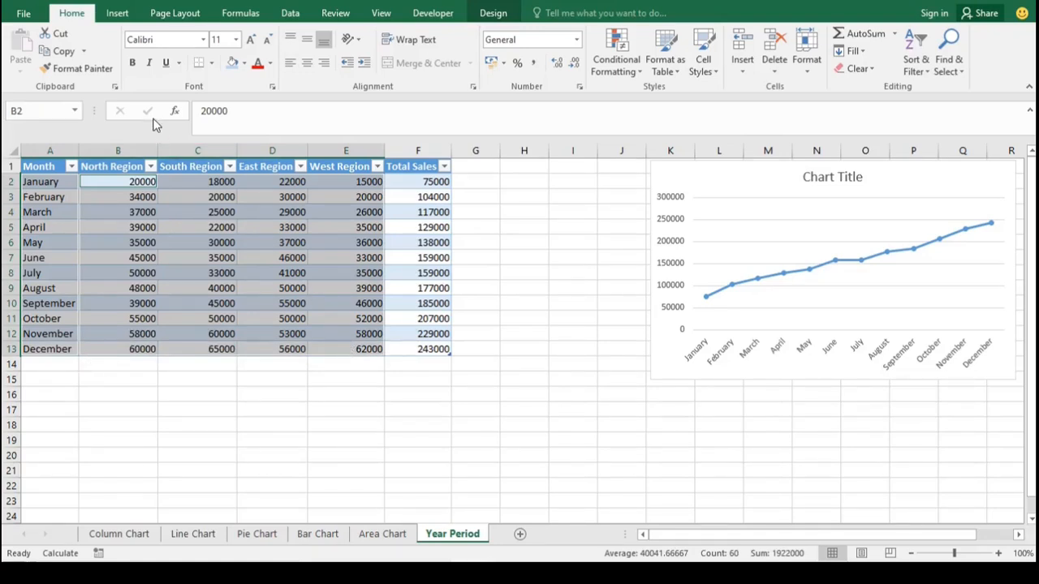
{"action": "left_click", "coordinate": [117, 14]}
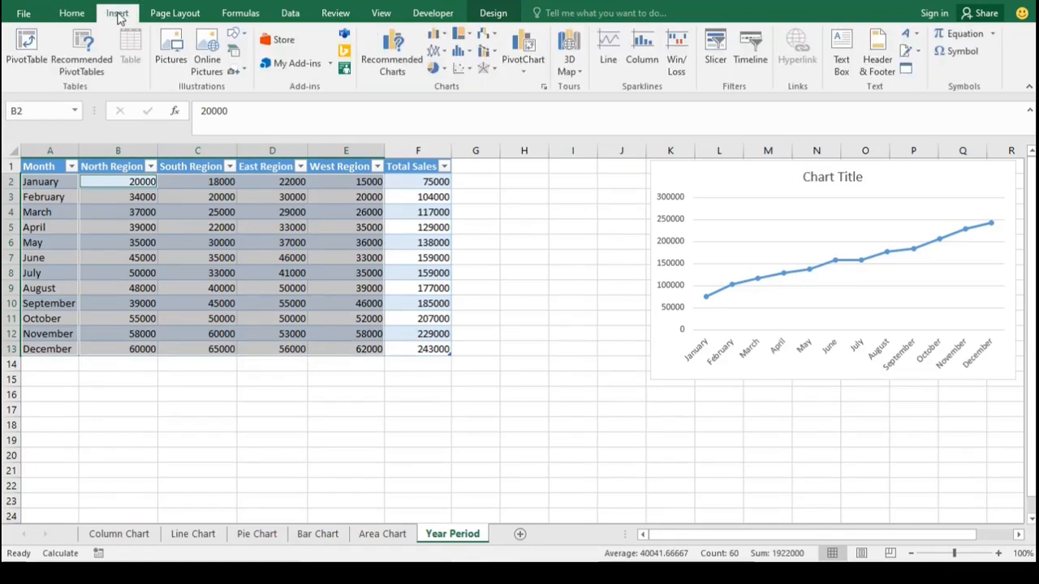
{"action": "left_click", "coordinate": [395, 59]}
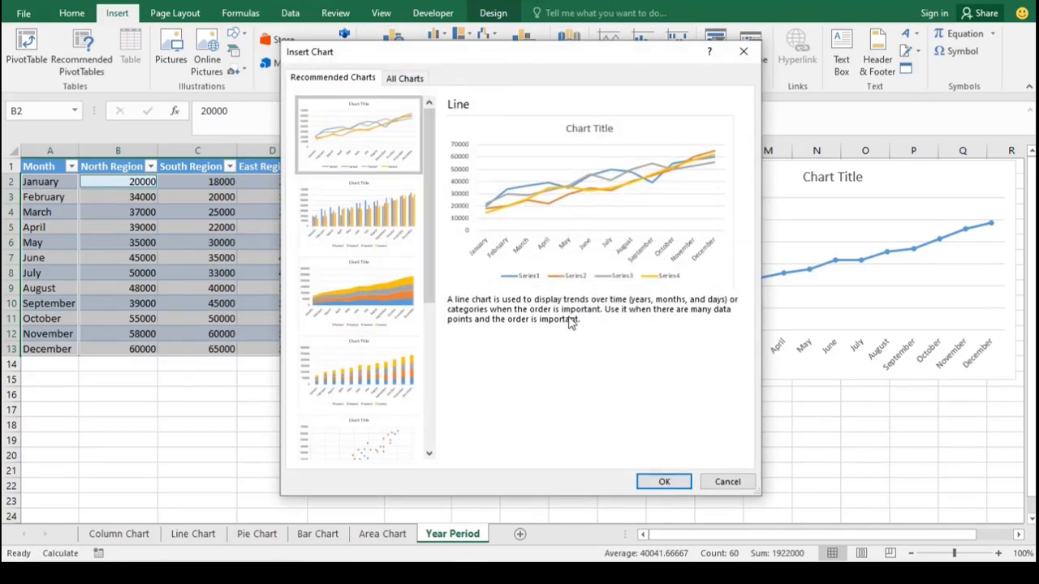
{"action": "left_click", "coordinate": [664, 482]}
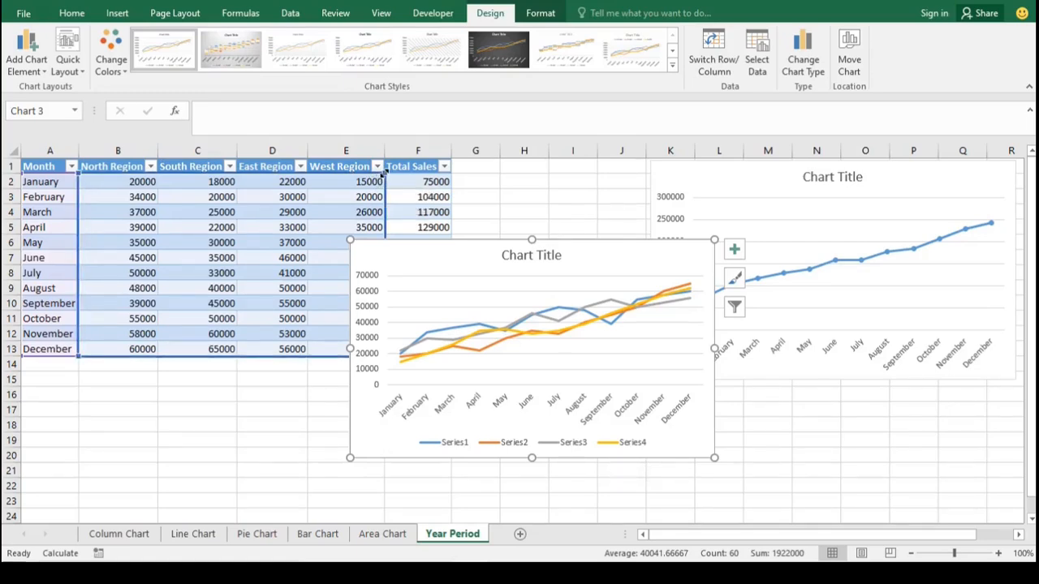
Step: Try to extend the chart's source range up to the header row, and delete the chart
{"action": "left_click_drag", "start_coordinate": [385, 168], "coordinate": [387, 168]}
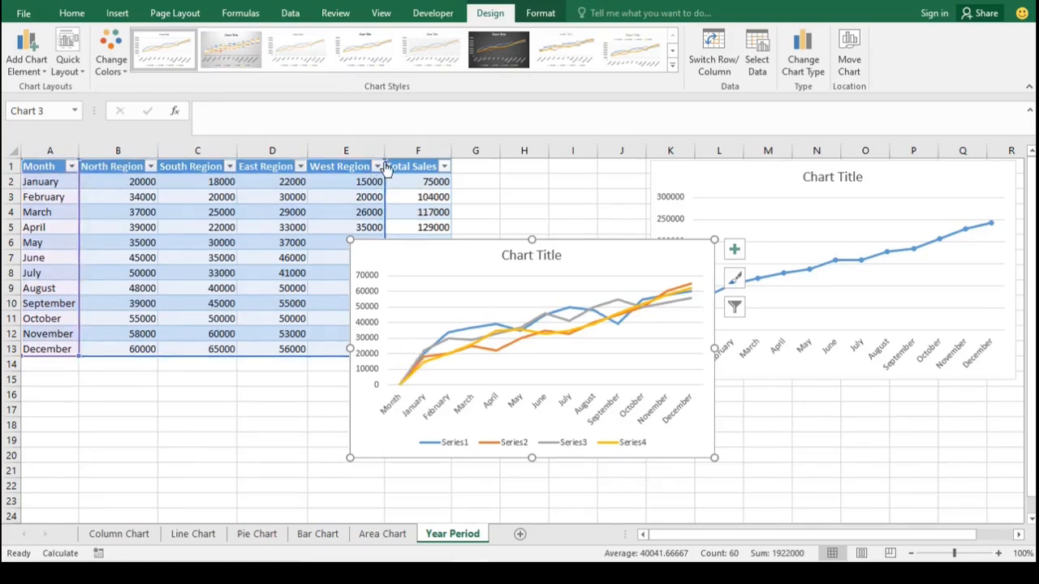
{"action": "left_click", "coordinate": [328, 460]}
{"action": "left_click", "coordinate": [376, 436]}
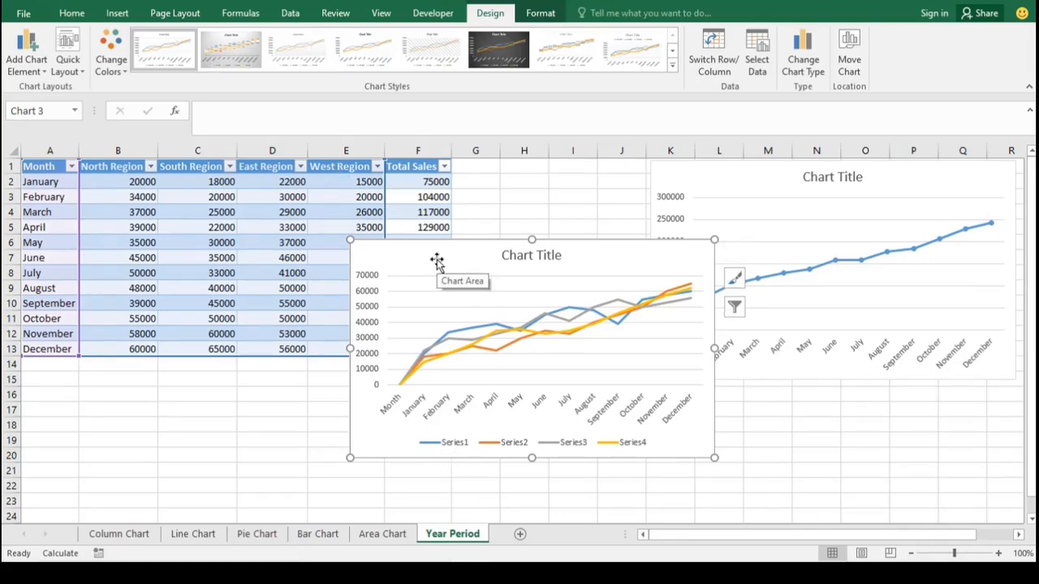
{"action": "key", "text": "Delete"}
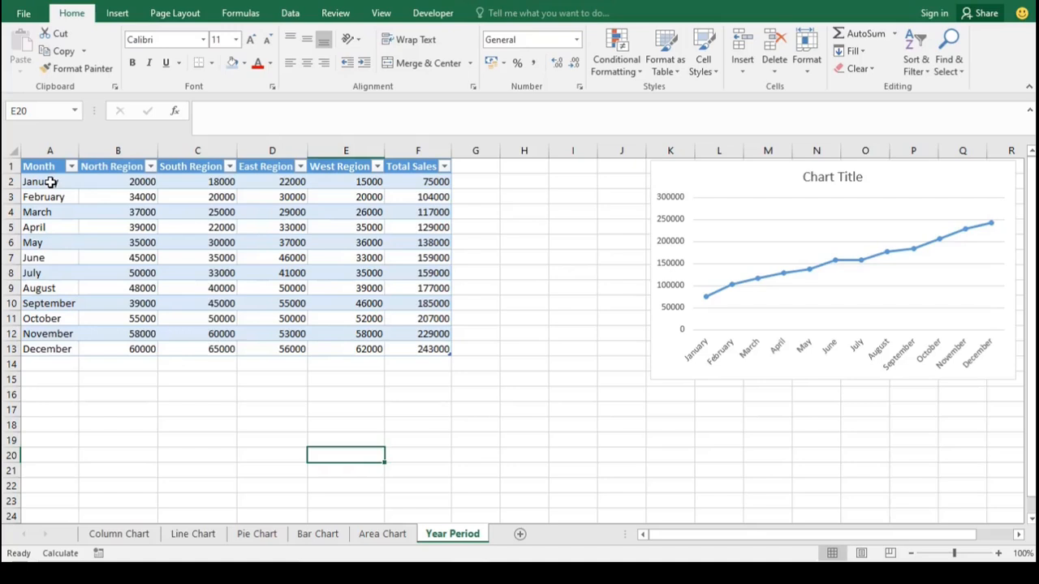
Step: Reselect the months and regional sales with their headers, A1:A13 and B1:E13, and reopen the recommended charts
{"action": "left_click_drag", "start_coordinate": [51, 180], "coordinate": [49, 341]}
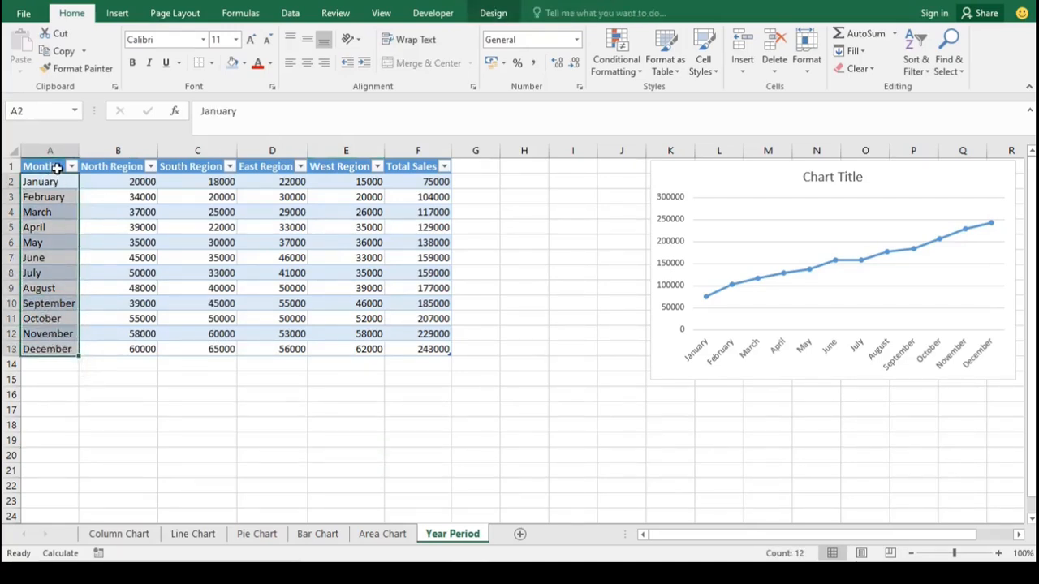
{"action": "left_click_drag", "start_coordinate": [57, 168], "coordinate": [62, 348]}
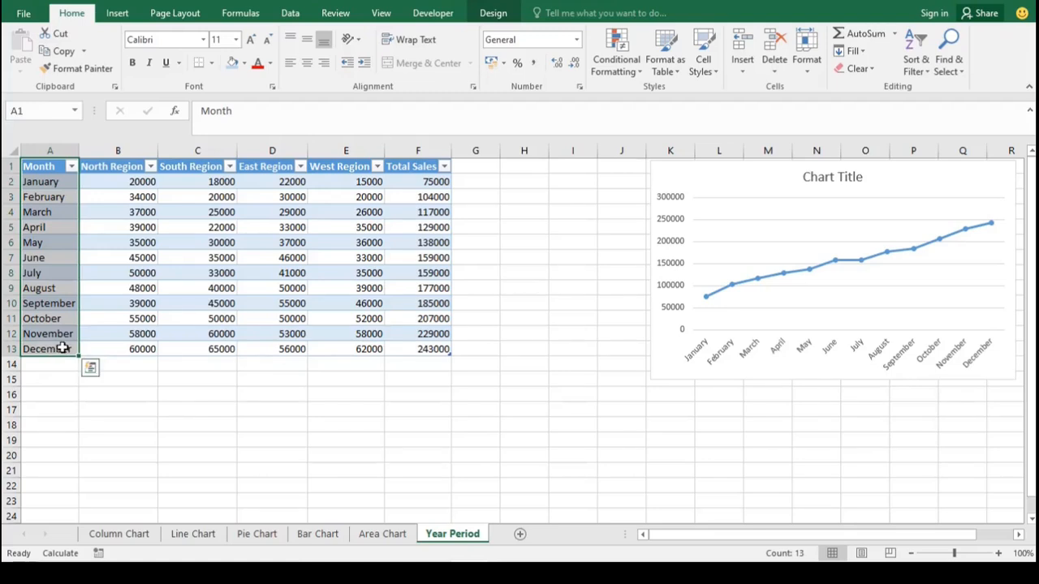
{"action": "left_click_drag", "start_coordinate": [108, 167], "coordinate": [339, 348]}
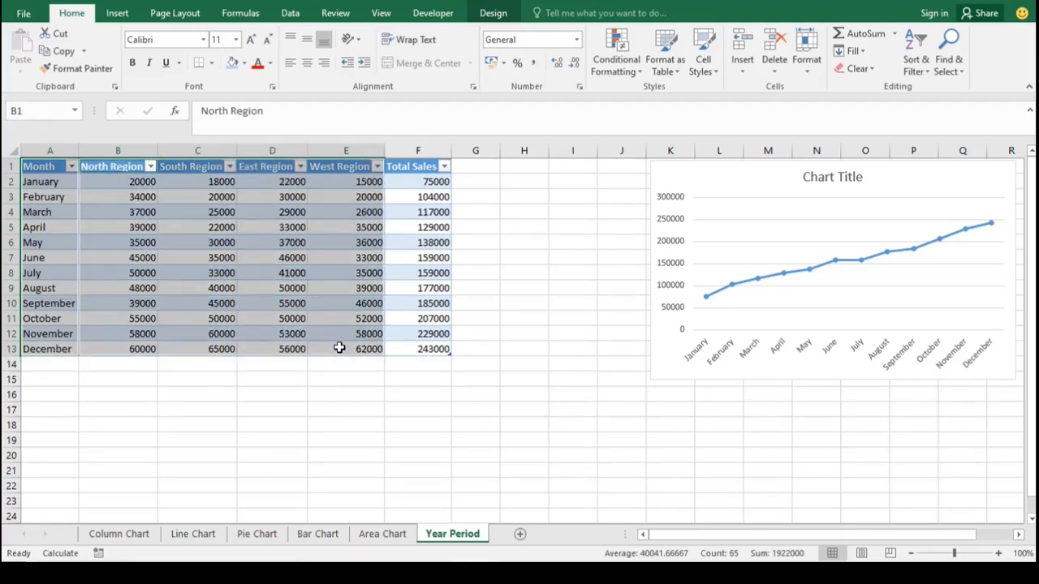
{"action": "left_click", "coordinate": [118, 13]}
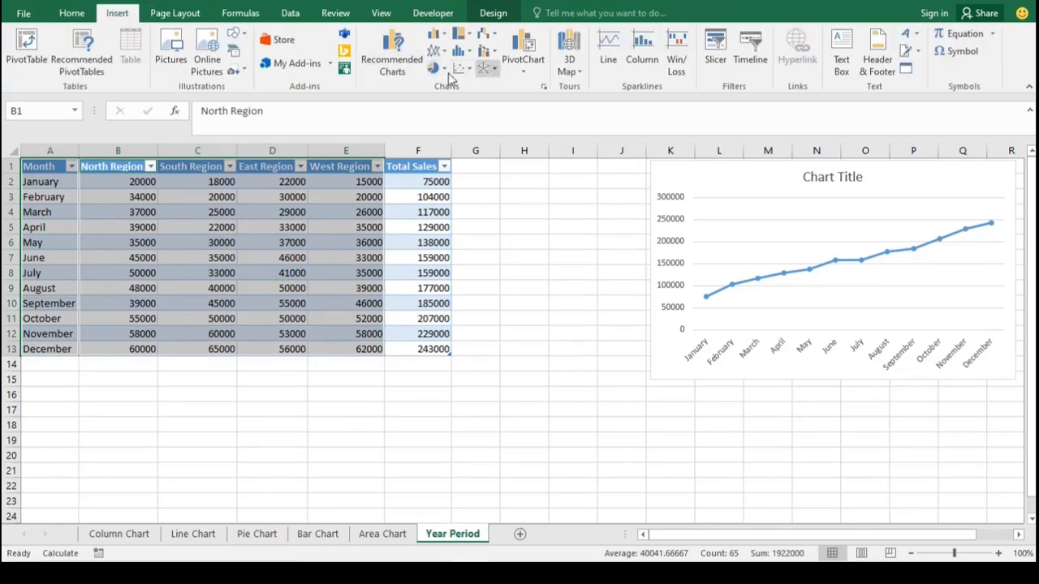
{"action": "left_click", "coordinate": [392, 65]}
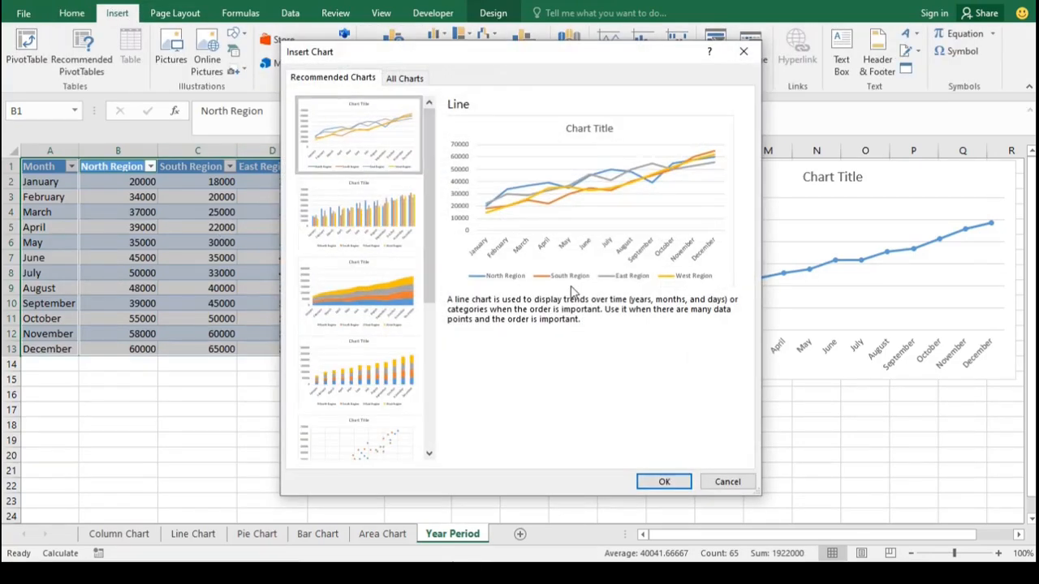
Step: Insert a Line with Markers chart of the four regions' monthly sales from the selected data
{"action": "left_click", "coordinate": [410, 78]}
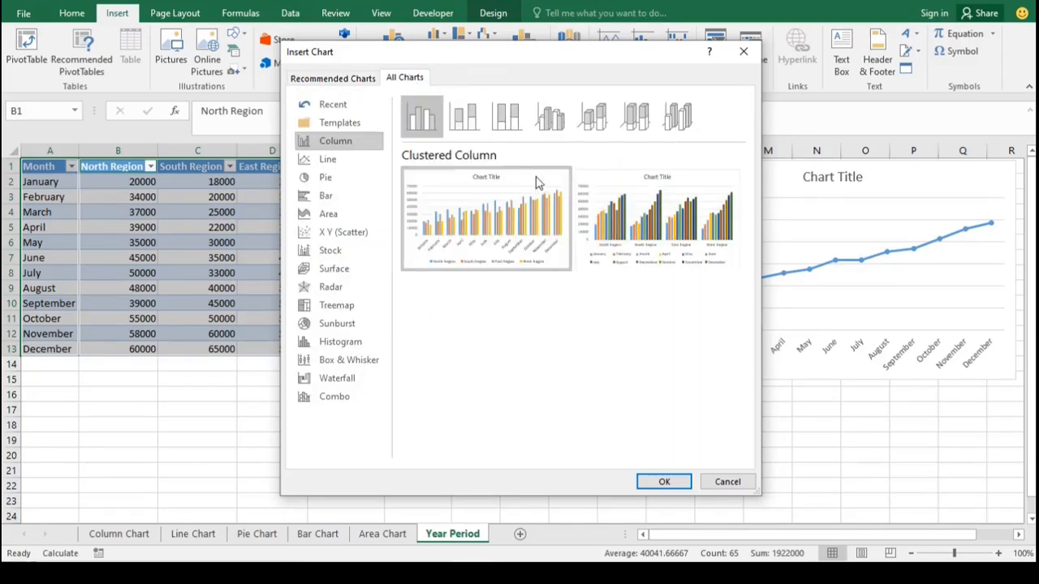
{"action": "left_click", "coordinate": [342, 164]}
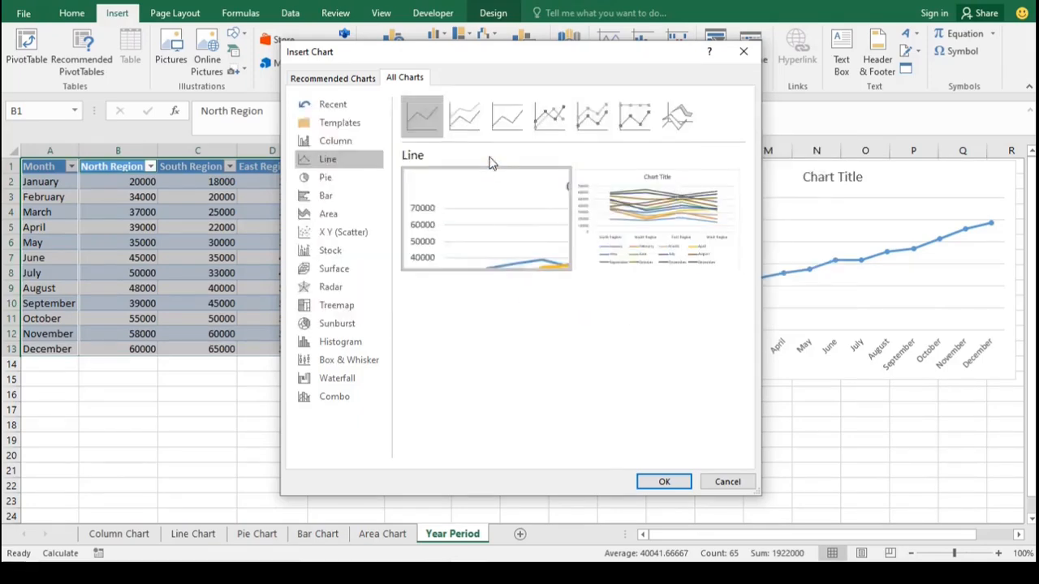
{"action": "left_click", "coordinate": [549, 117]}
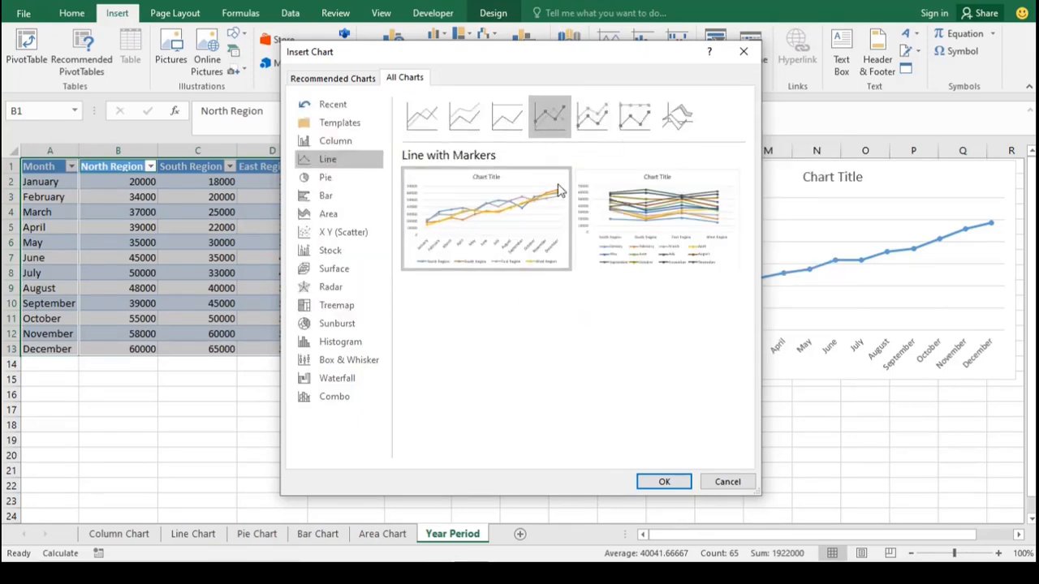
{"action": "left_click", "coordinate": [665, 483]}
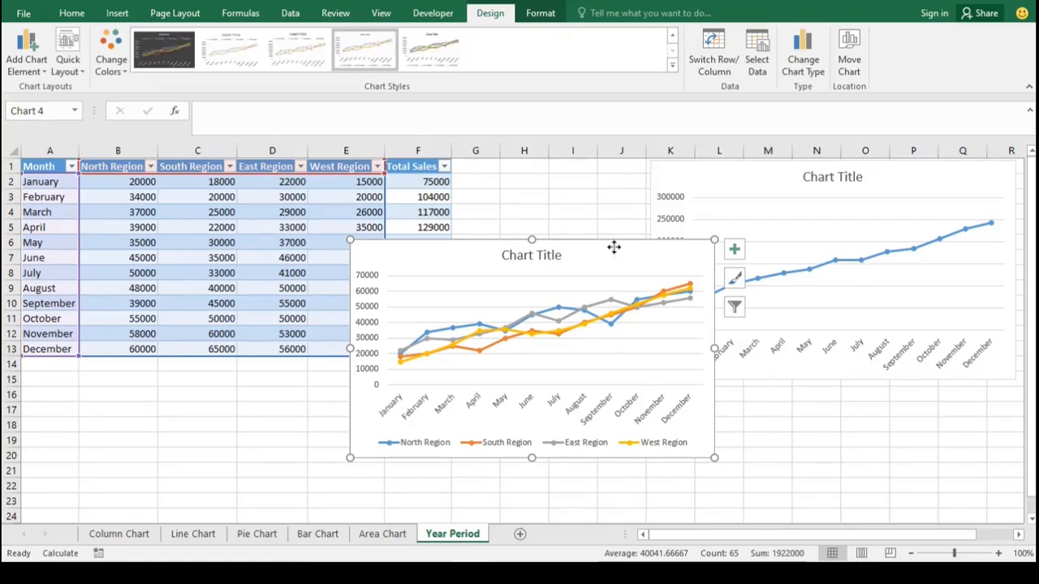
Step: Move the regional sales line chart below the data table, starting around row 15
{"action": "mouse_move", "coordinate": [614, 245]}
{"action": "left_mouse_down"}
{"action": "mouse_move", "coordinate": [459, 311]}
{"action": "mouse_move", "coordinate": [364, 327]}
{"action": "mouse_move", "coordinate": [385, 306]}
{"action": "mouse_move", "coordinate": [628, 248]}
{"action": "mouse_move", "coordinate": [582, 184]}
{"action": "mouse_move", "coordinate": [540, 177]}
{"action": "left_mouse_up"}
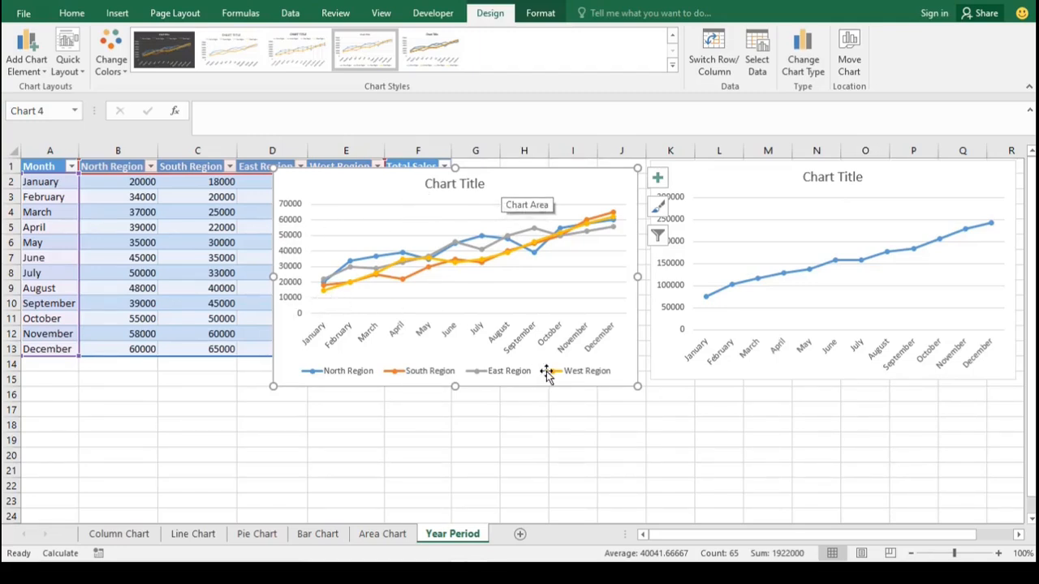
{"action": "left_click", "coordinate": [678, 482]}
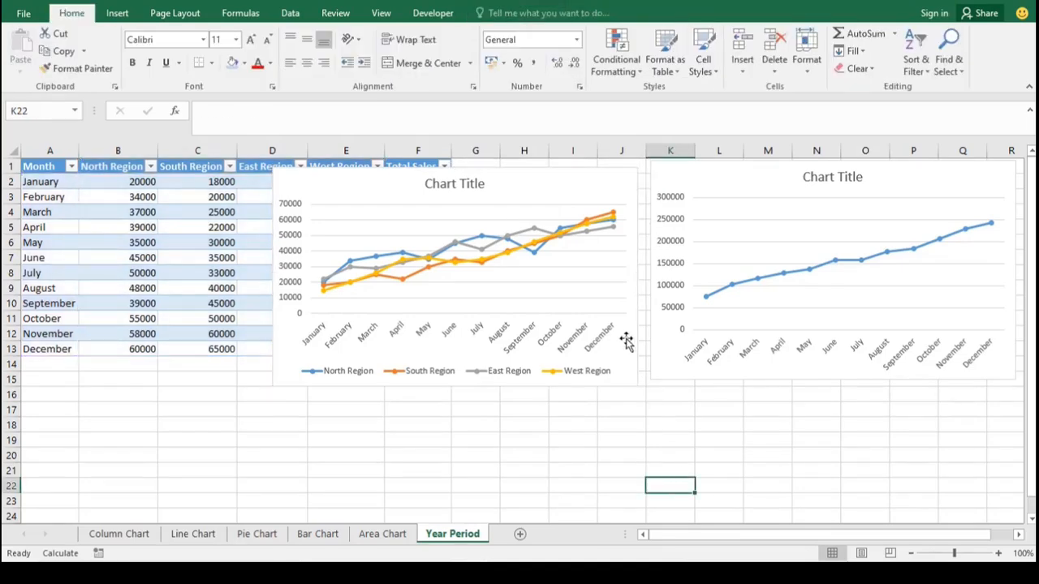
{"action": "left_click", "coordinate": [604, 304]}
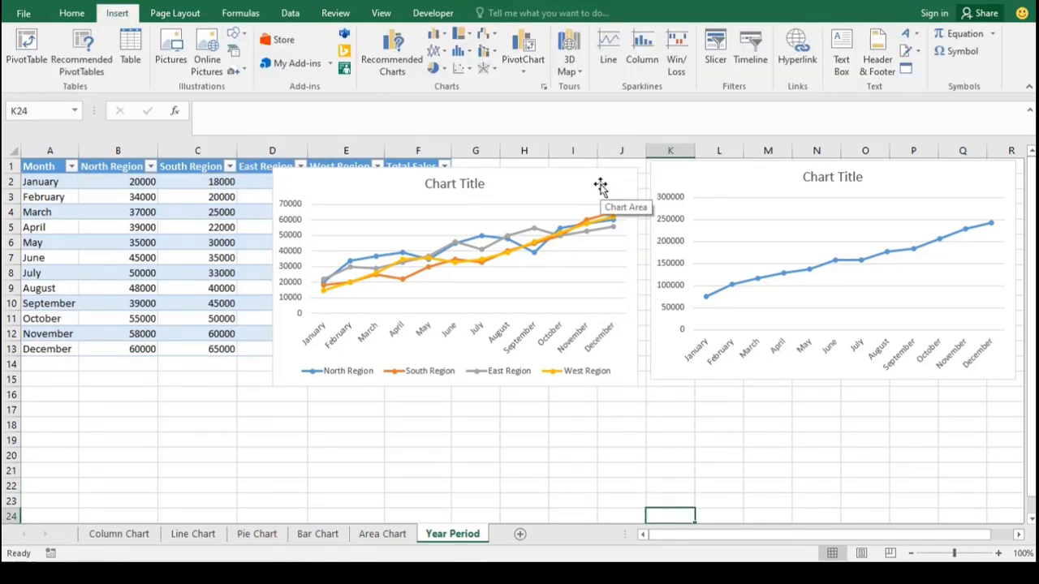
{"action": "left_click", "coordinate": [600, 187]}
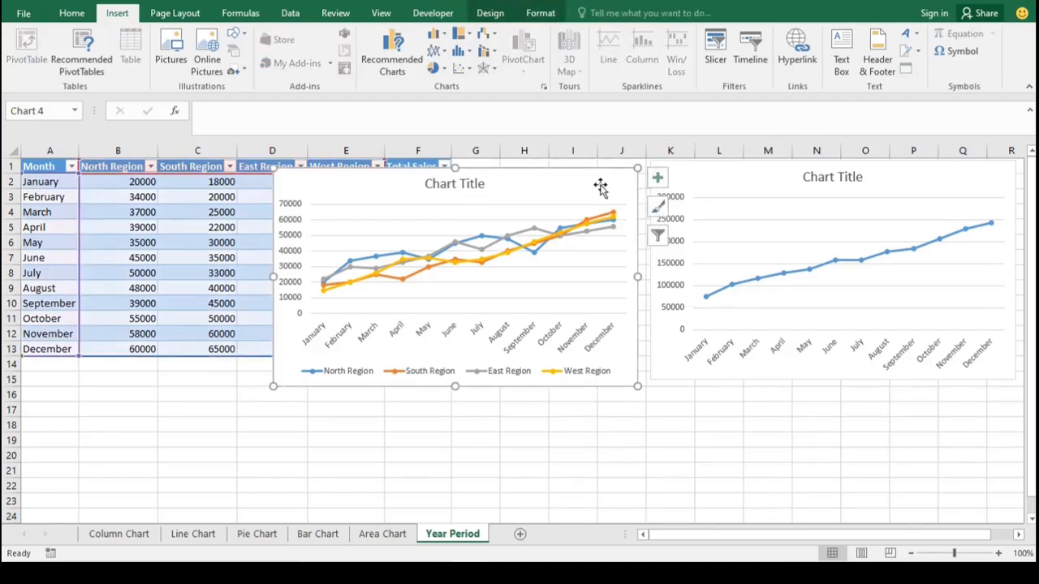
{"action": "mouse_move", "coordinate": [601, 189]}
{"action": "left_mouse_down"}
{"action": "mouse_move", "coordinate": [536, 246]}
{"action": "mouse_move", "coordinate": [505, 327]}
{"action": "mouse_move", "coordinate": [334, 364]}
{"action": "mouse_move", "coordinate": [333, 402]}
{"action": "left_mouse_up"}
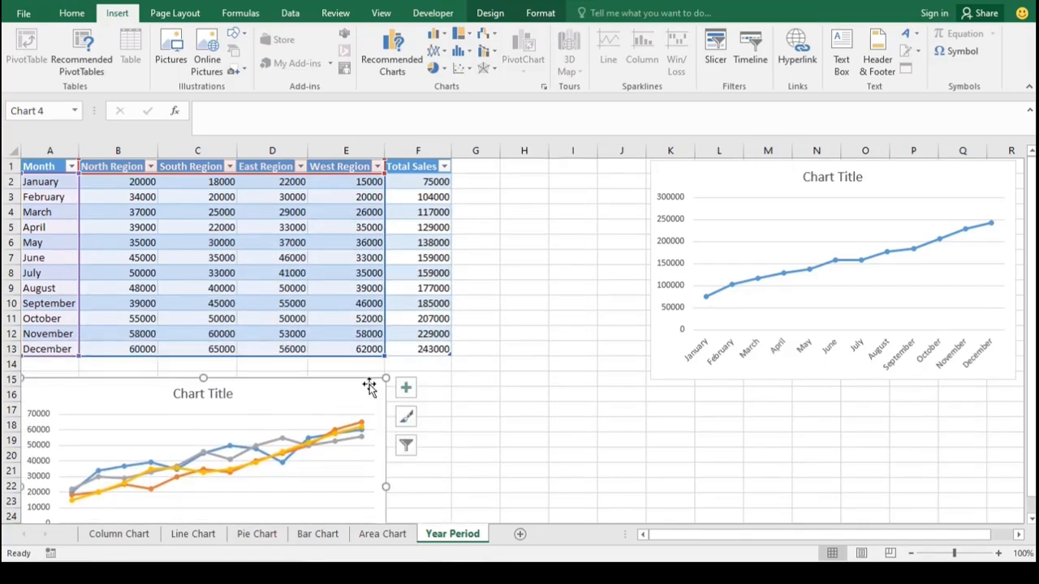
{"action": "left_click", "coordinate": [586, 391]}
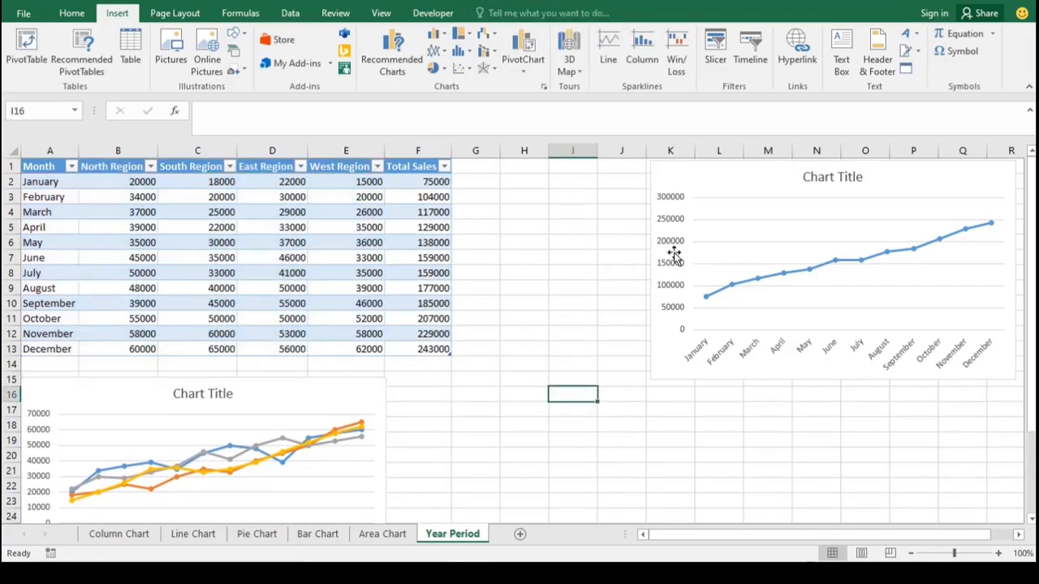
Step: Move the Total Sales line chart closer to the data table, starting around column H and row 5
{"action": "left_click", "coordinate": [697, 181]}
{"action": "mouse_move", "coordinate": [696, 180]}
{"action": "left_mouse_down"}
{"action": "mouse_move", "coordinate": [560, 225]}
{"action": "mouse_move", "coordinate": [533, 250]}
{"action": "left_mouse_up"}
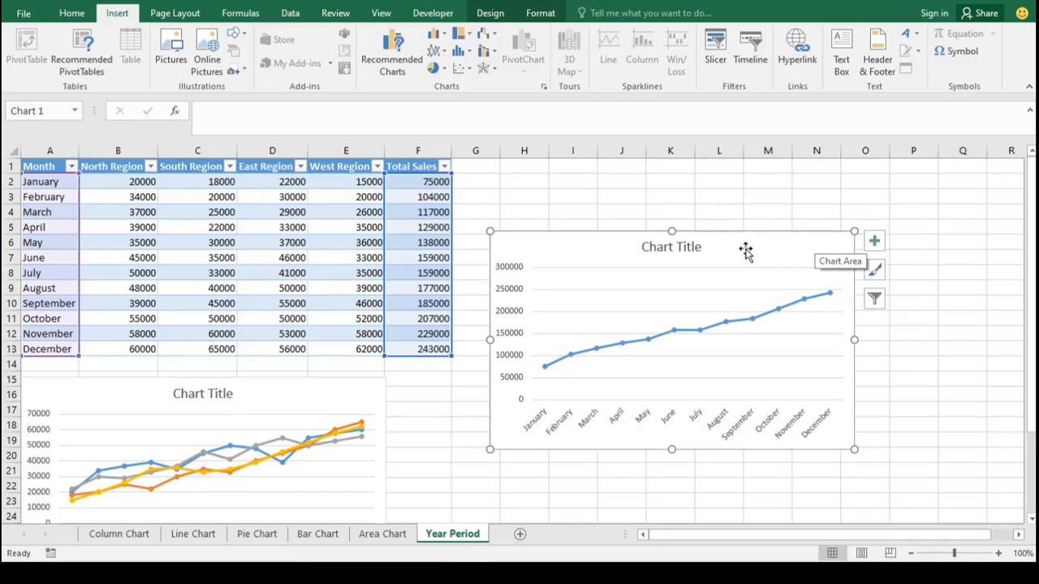
{"action": "left_click", "coordinate": [800, 201]}
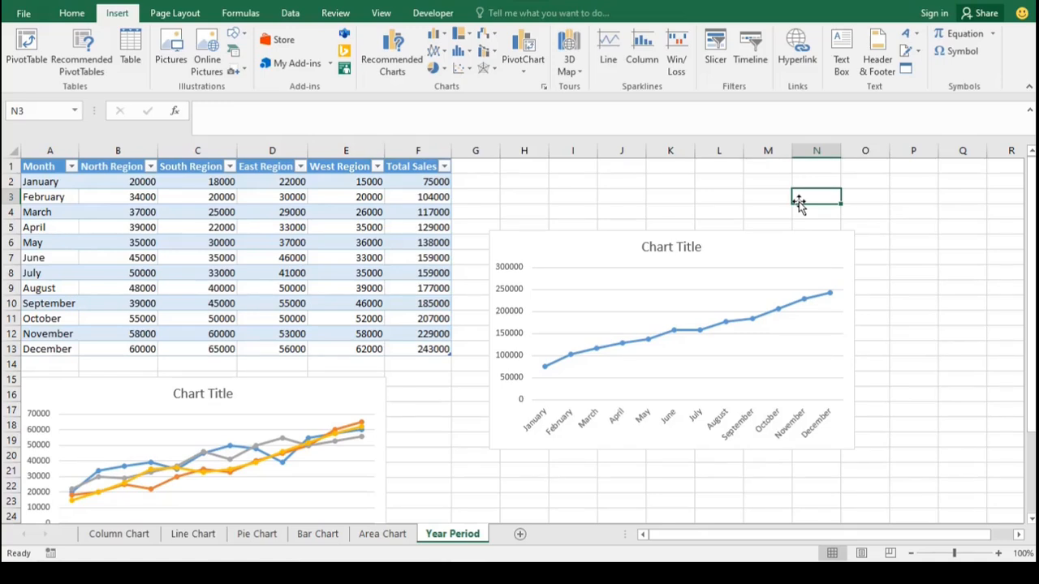
Step: Hide and show the Total Sales chart's title, and change its text to Annual Sales
{"action": "left_click", "coordinate": [714, 253]}
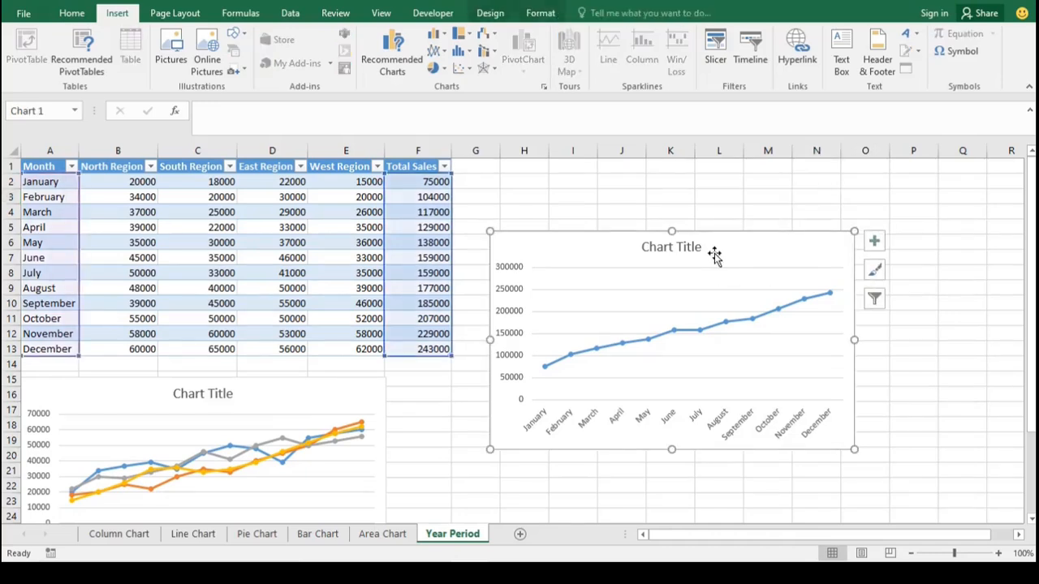
{"action": "left_click", "coordinate": [670, 245]}
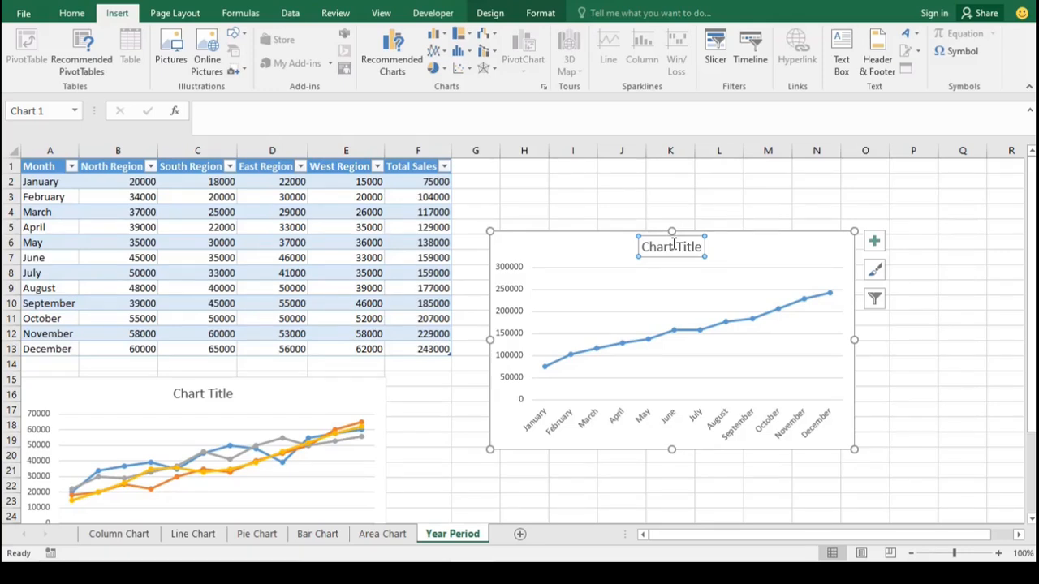
{"action": "left_click", "coordinate": [875, 241]}
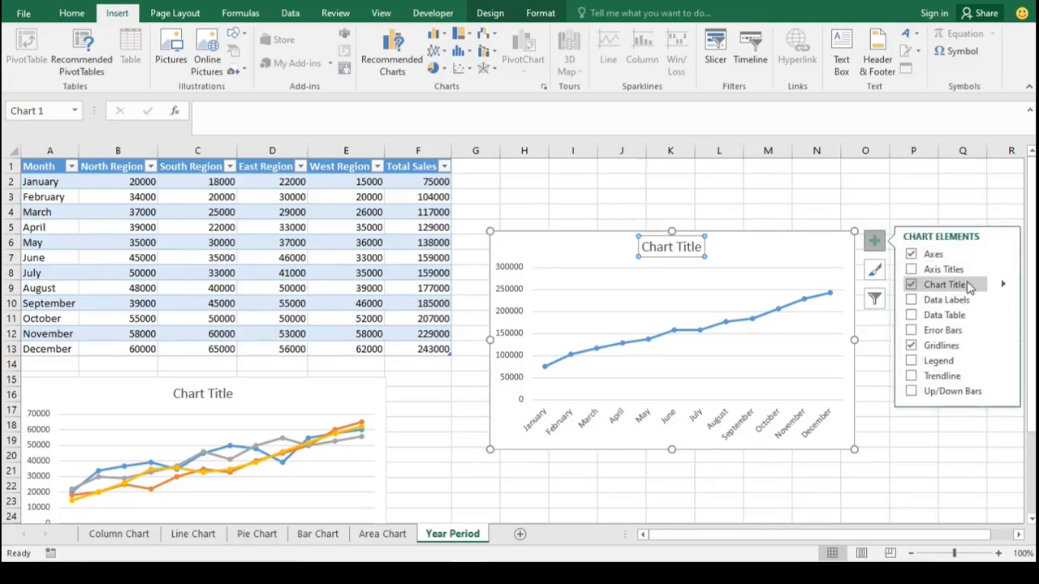
{"action": "left_click", "coordinate": [1003, 285]}
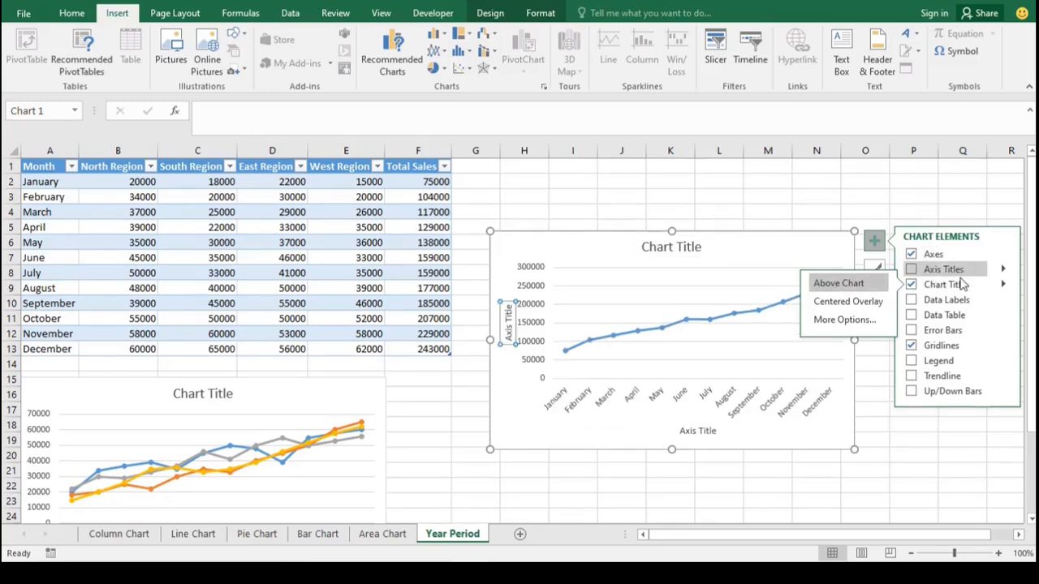
{"action": "left_click", "coordinate": [912, 285]}
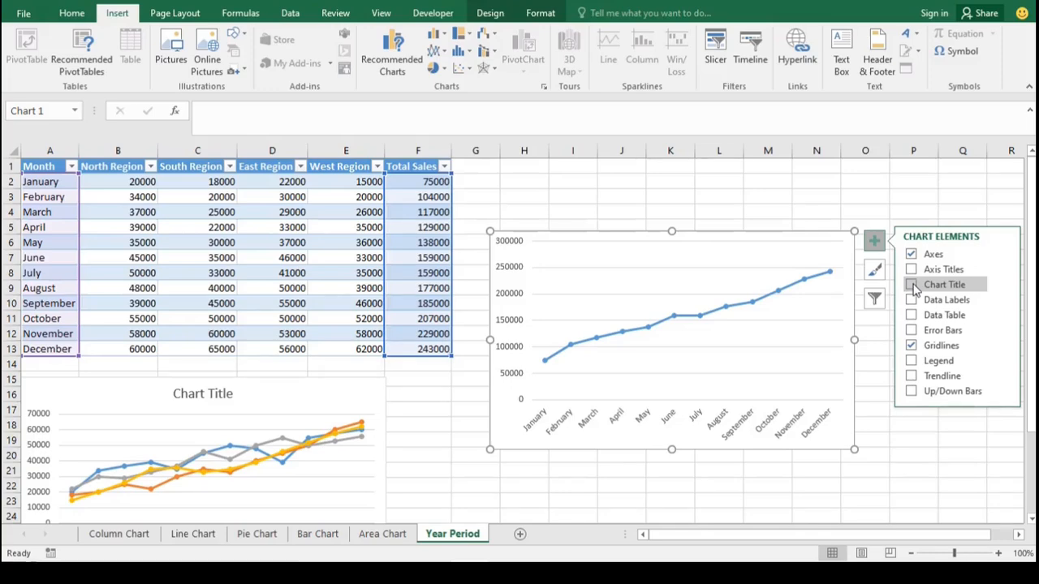
{"action": "left_click", "coordinate": [910, 285]}
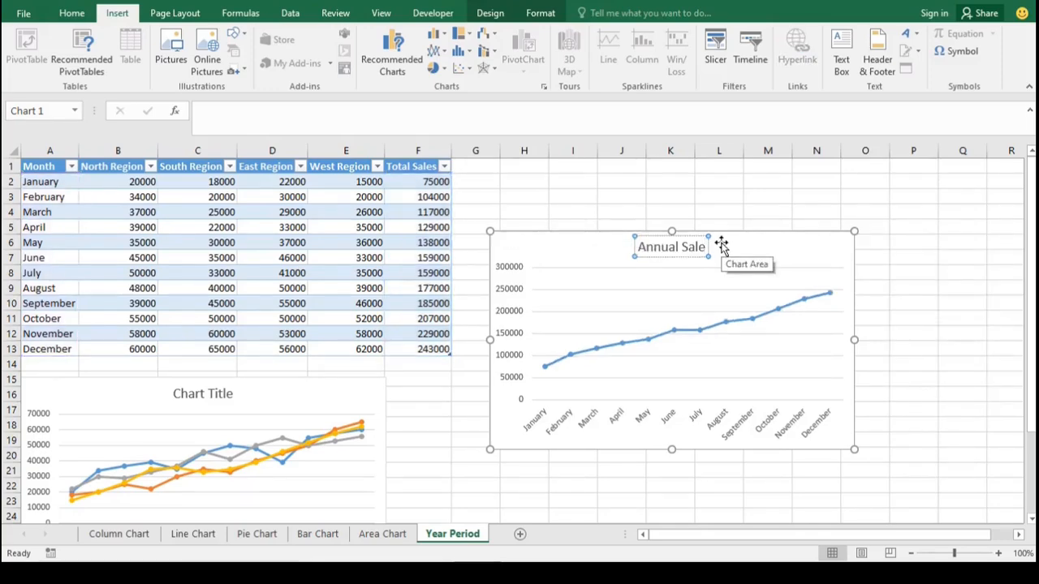
{"action": "type", "text": "s"}
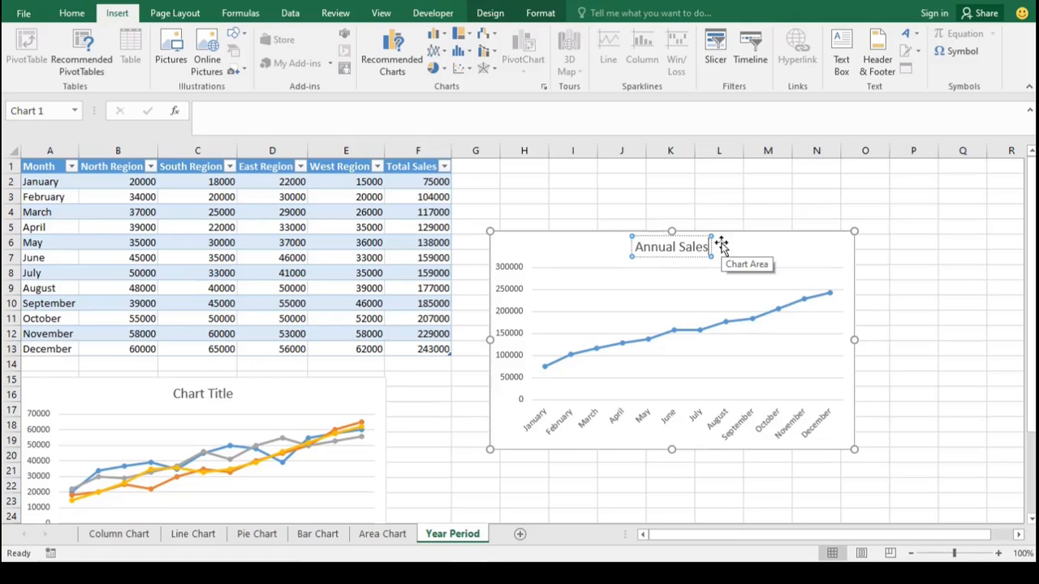
{"action": "key", "text": "Escape"}
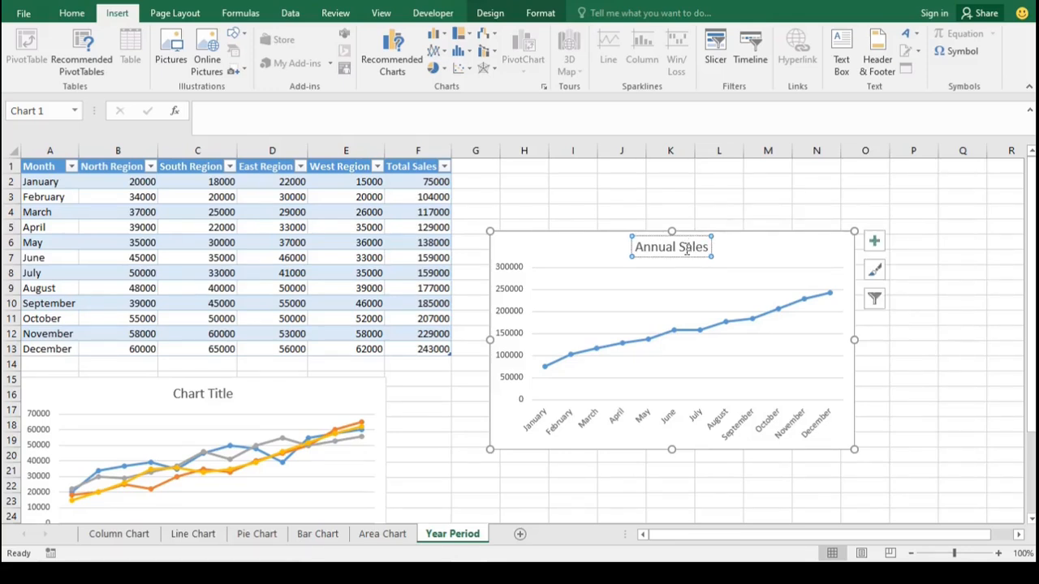
Step: Format the Annual Sales chart title with a dark blue fill and white text
{"action": "right_click", "coordinate": [685, 257]}
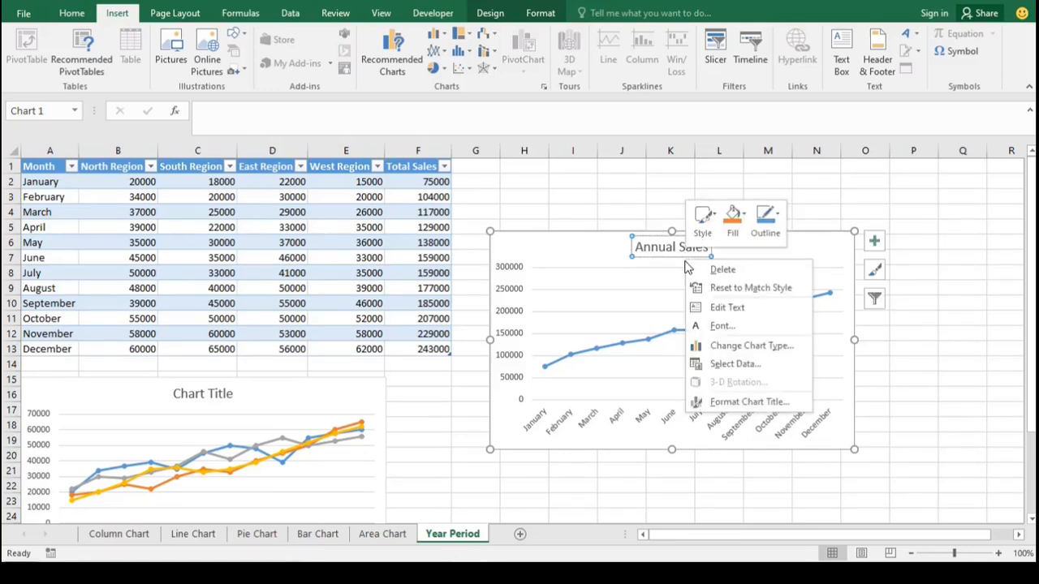
{"action": "left_click", "coordinate": [718, 309]}
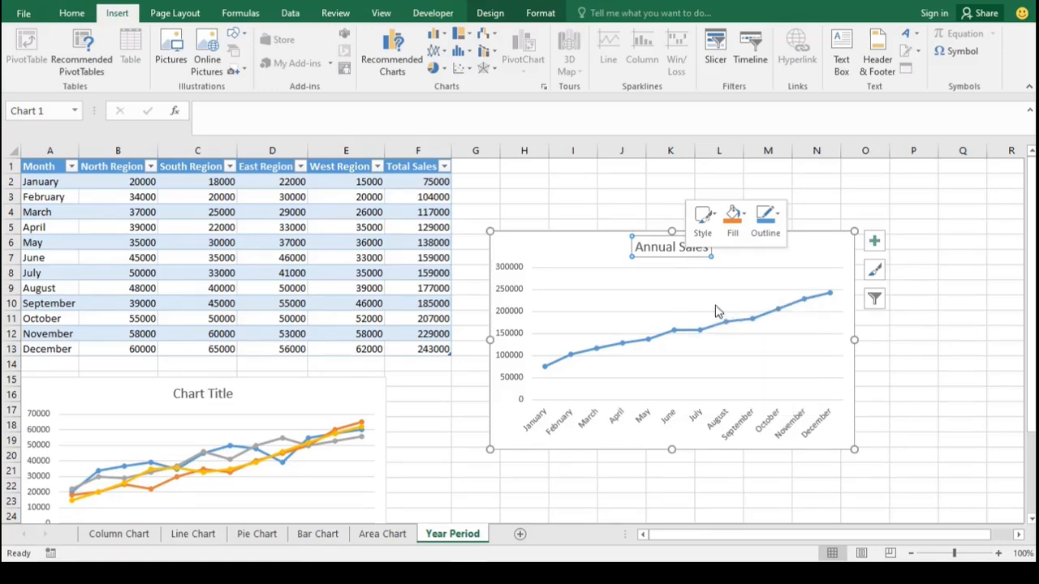
{"action": "left_click_drag", "start_coordinate": [638, 246], "coordinate": [712, 246]}
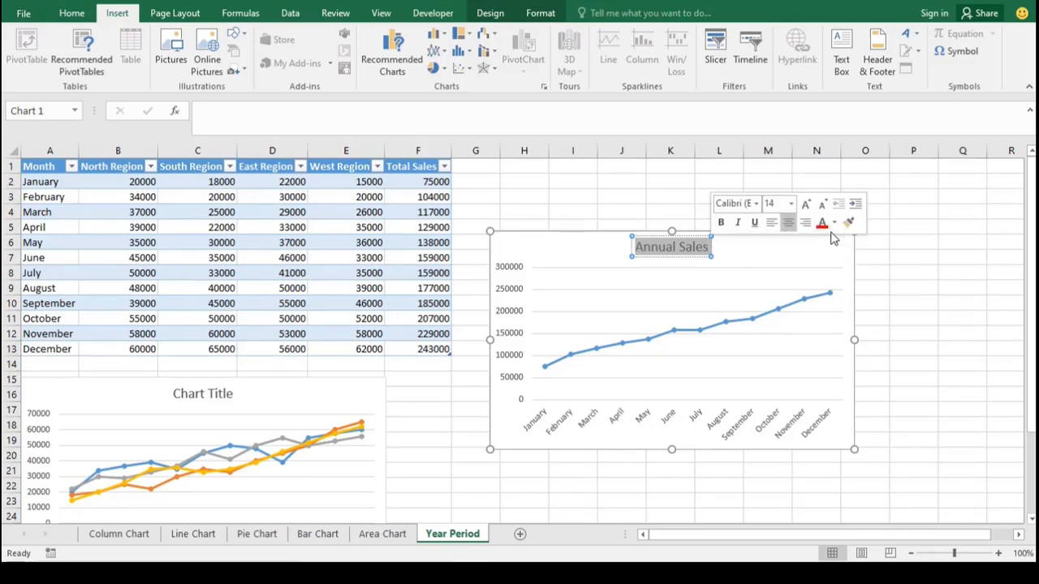
{"action": "left_click", "coordinate": [72, 14]}
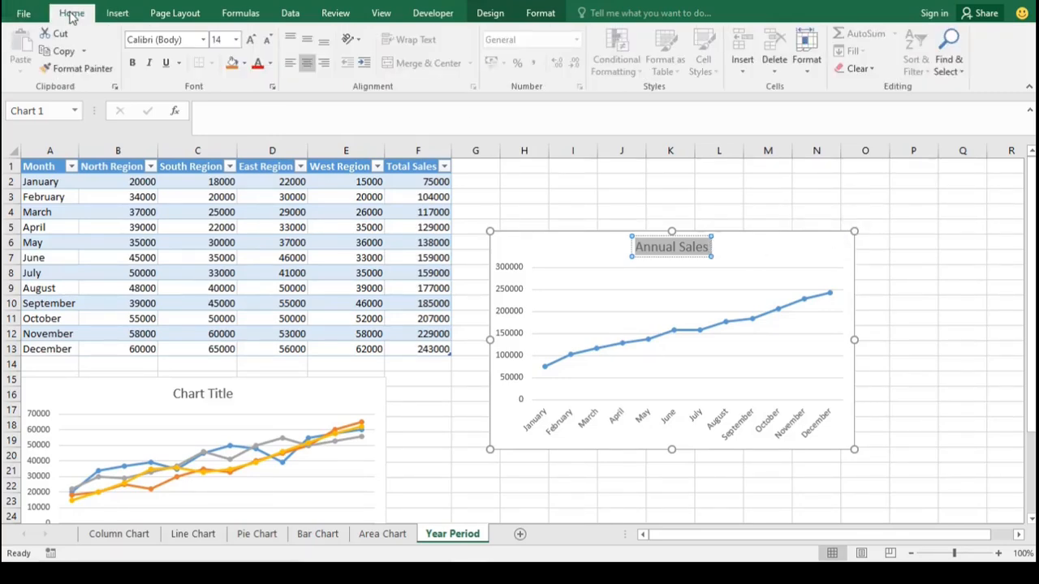
{"action": "left_click", "coordinate": [246, 64]}
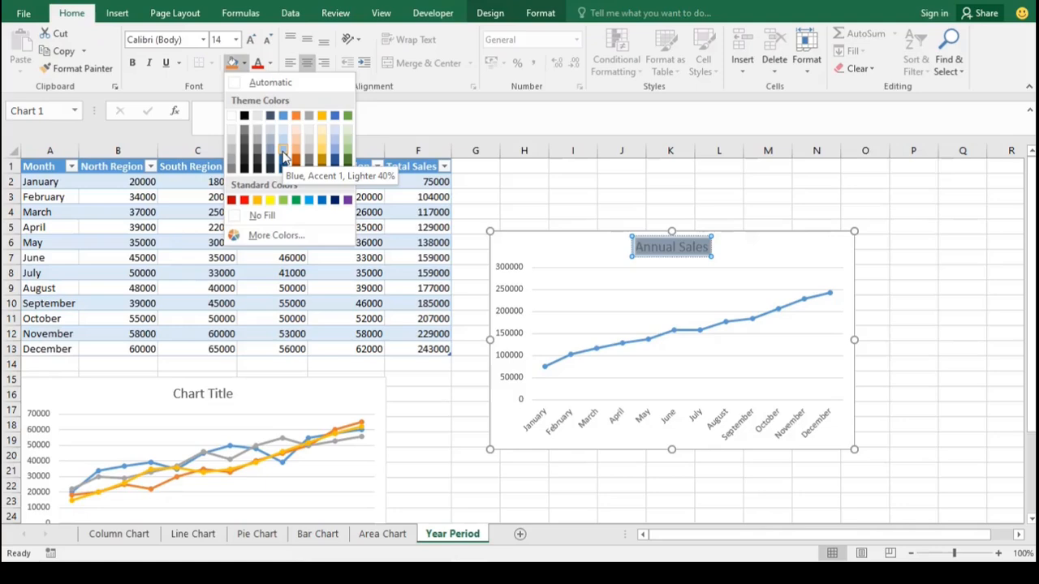
{"action": "left_click", "coordinate": [335, 170]}
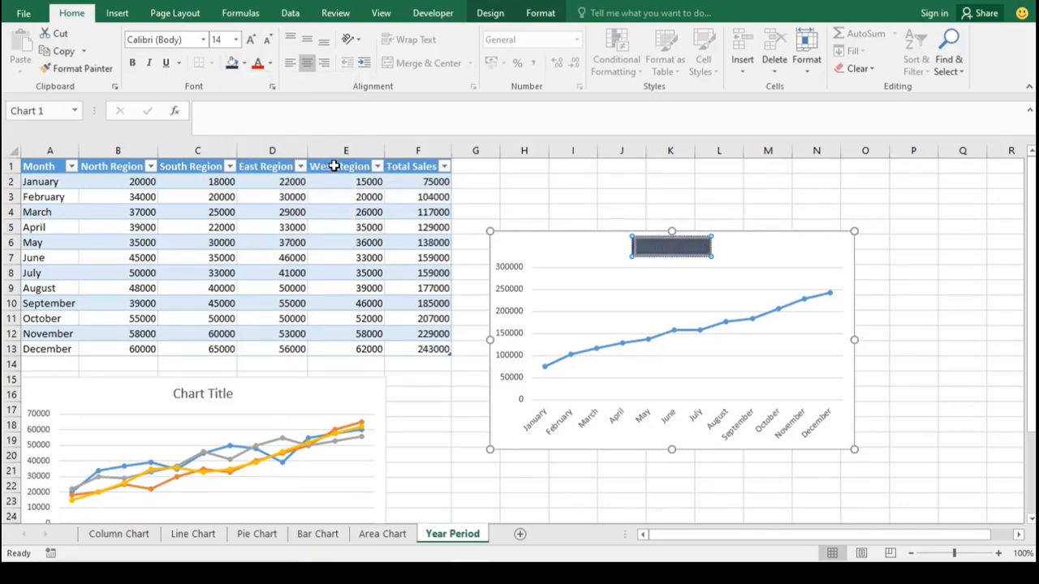
{"action": "left_click", "coordinate": [271, 63]}
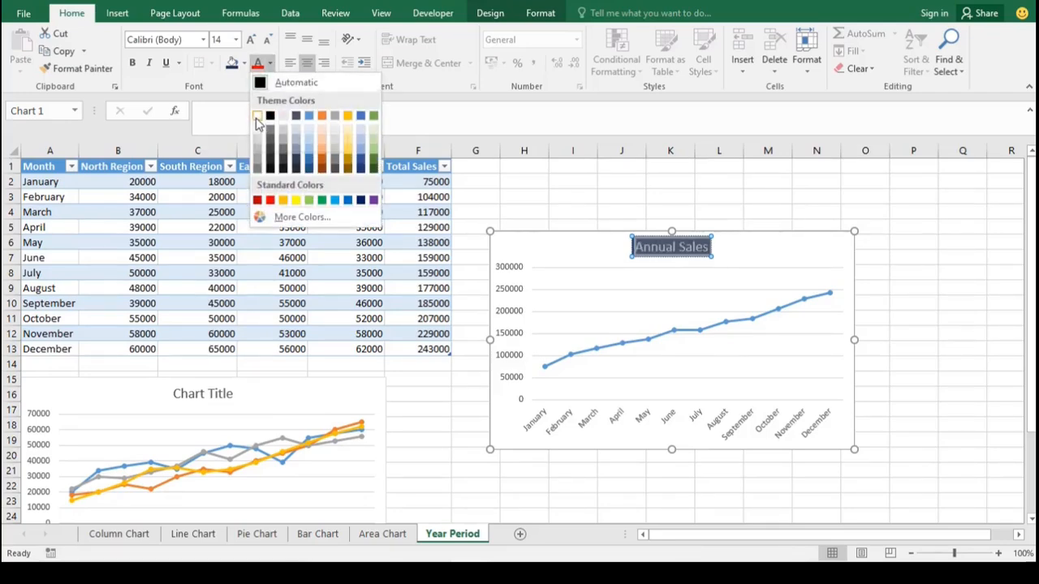
{"action": "left_click", "coordinate": [257, 116]}
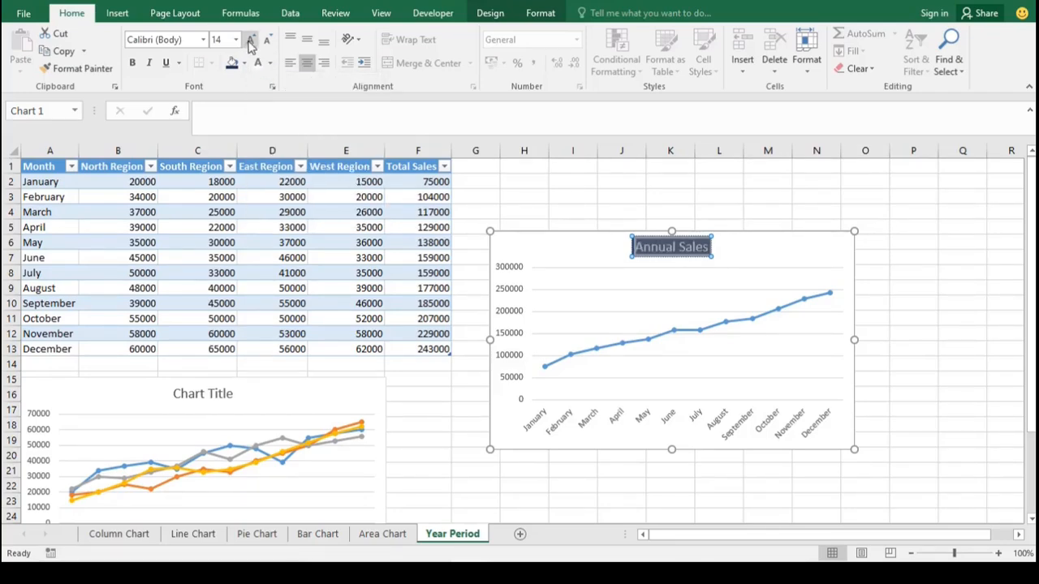
Step: Increase the Annual Sales title's font size to 16 and try underline and italic on it
{"action": "left_click", "coordinate": [252, 40]}
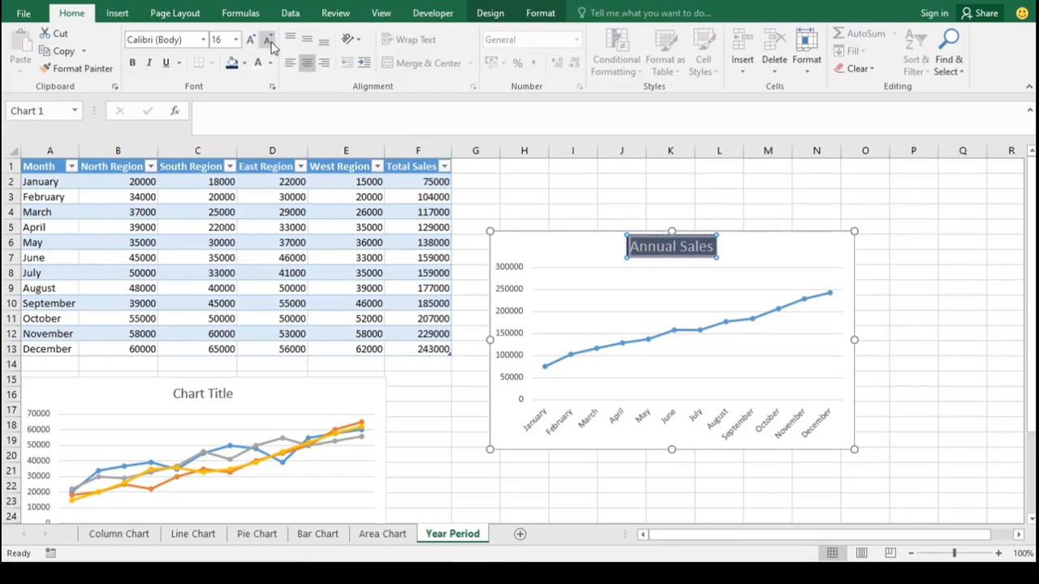
{"action": "left_click", "coordinate": [269, 40]}
{"action": "left_click", "coordinate": [165, 65]}
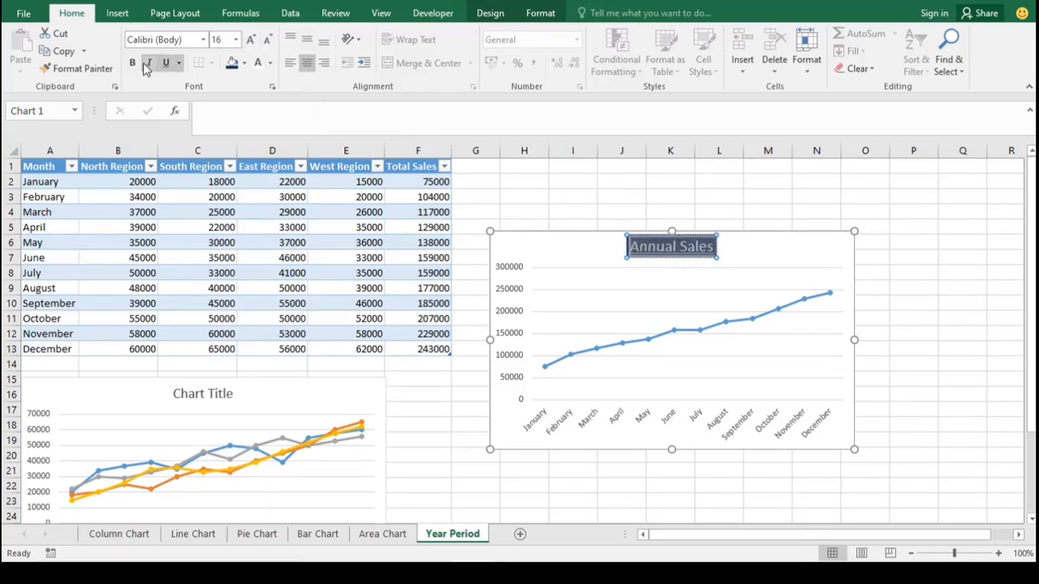
{"action": "left_click", "coordinate": [146, 64]}
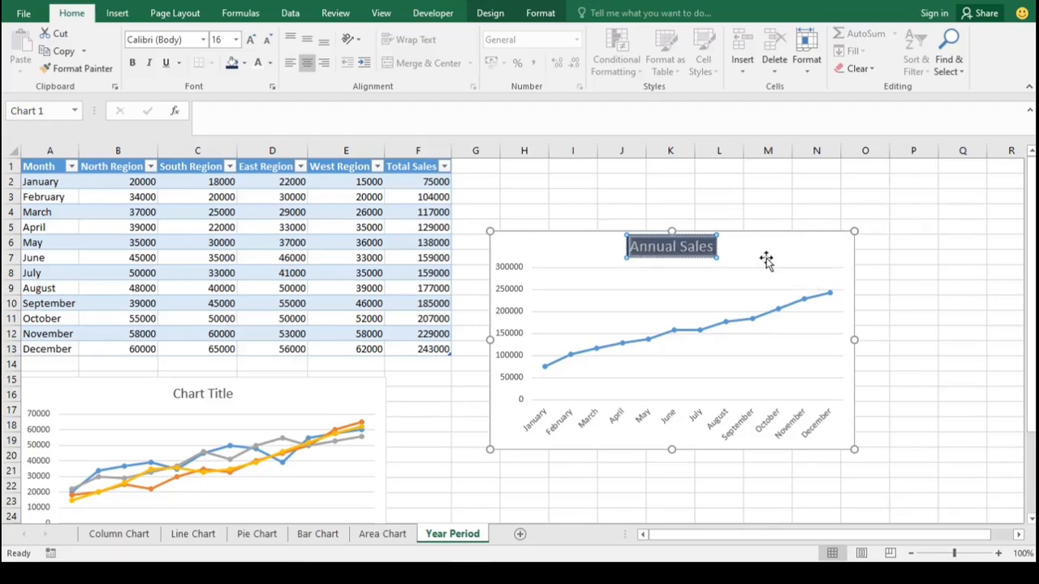
{"action": "left_click", "coordinate": [766, 260]}
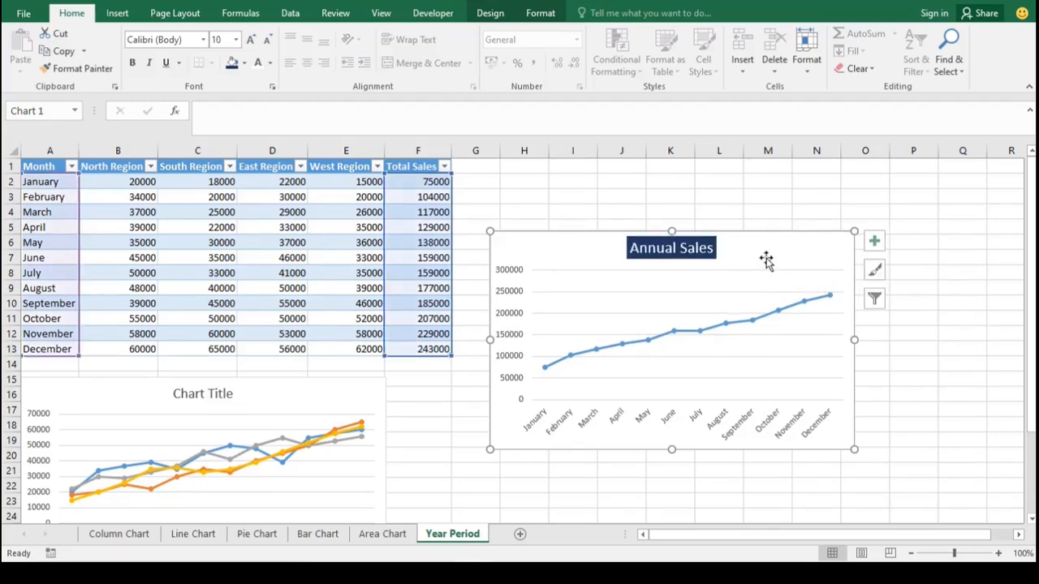
Step: Undo the italic, underline and font size changes on the Annual Sales title
{"action": "left_click", "coordinate": [54, 2]}
{"action": "key", "text": "ctrl+i"}
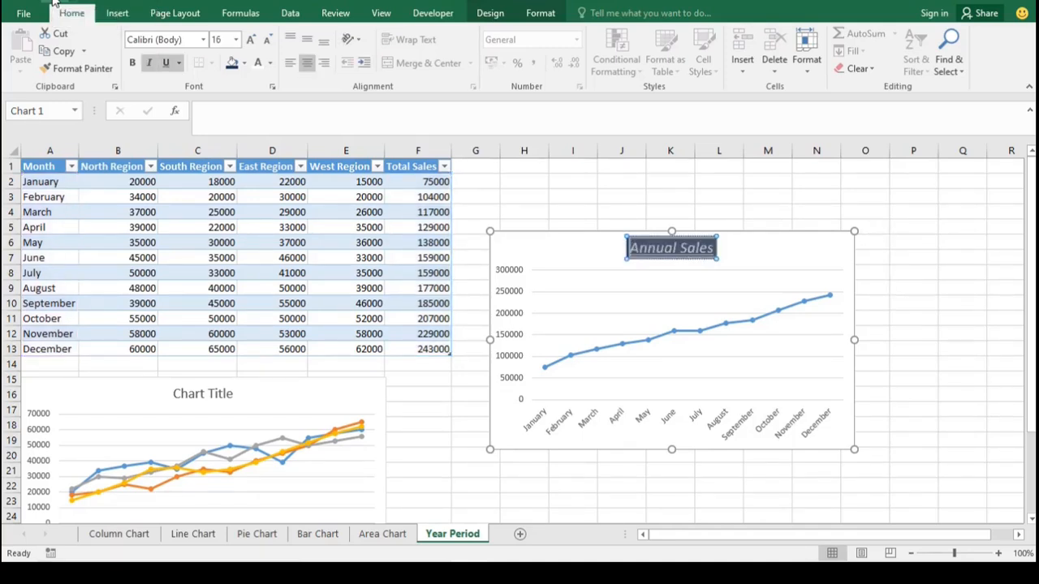
{"action": "key", "text": "ctrl+b"}
{"action": "key", "text": "ctrl+b"}
{"action": "key", "text": "ctrl+i"}
{"action": "key", "text": "ctrl+u"}
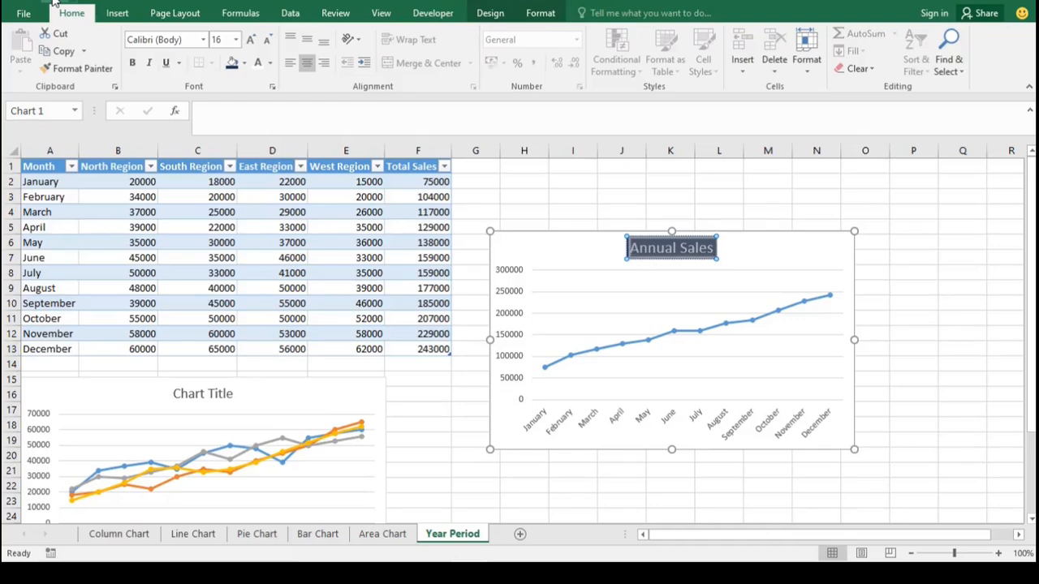
{"action": "left_click", "coordinate": [53, 3]}
{"action": "left_click", "coordinate": [53, 2]}
{"action": "left_click", "coordinate": [52, 1]}
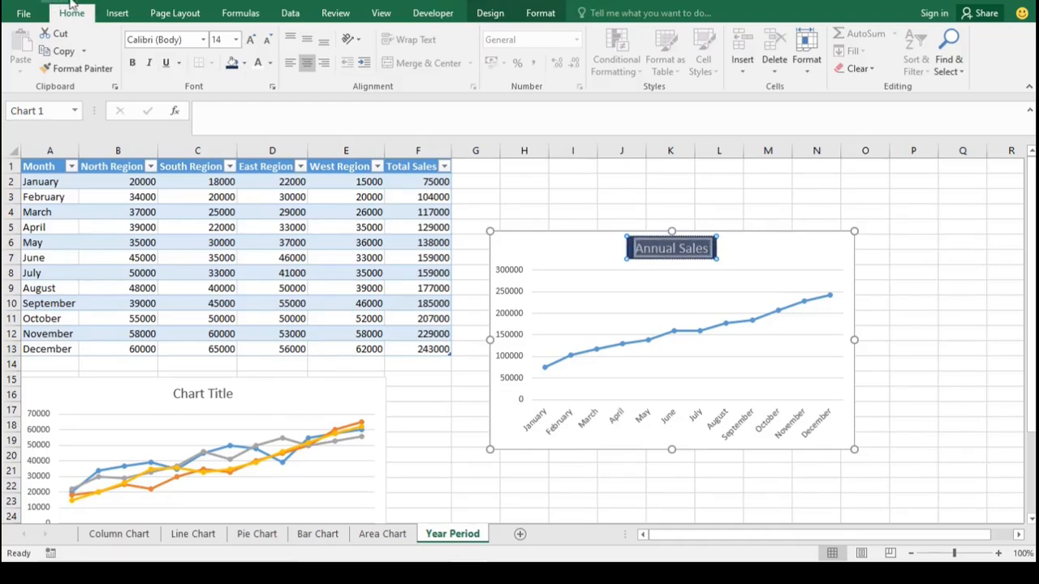
Step: Undo the dark blue fill and white text formatting on the Annual Sales chart title
{"action": "left_click", "coordinate": [53, 2]}
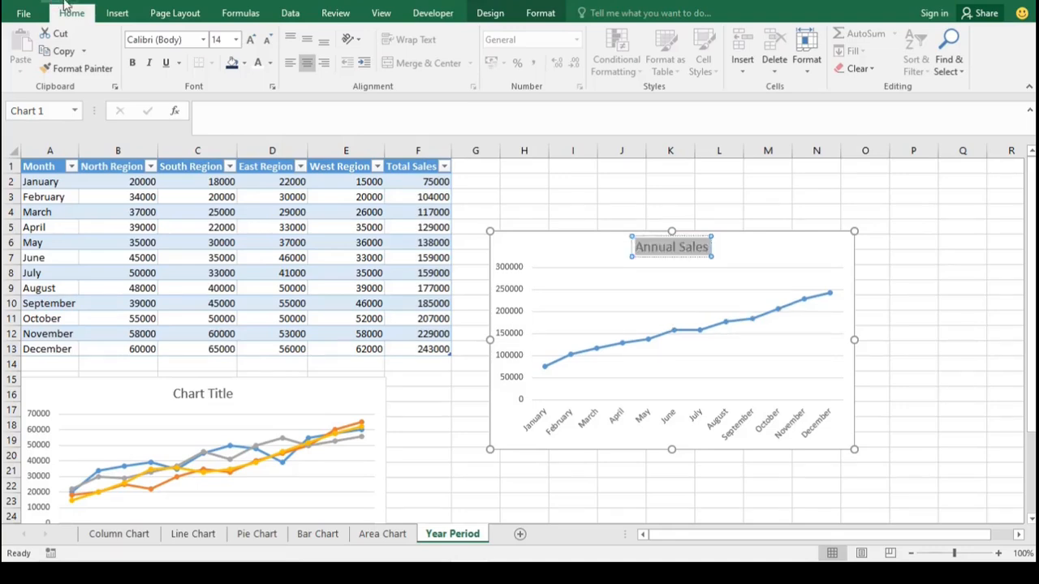
{"action": "left_click", "coordinate": [769, 252]}
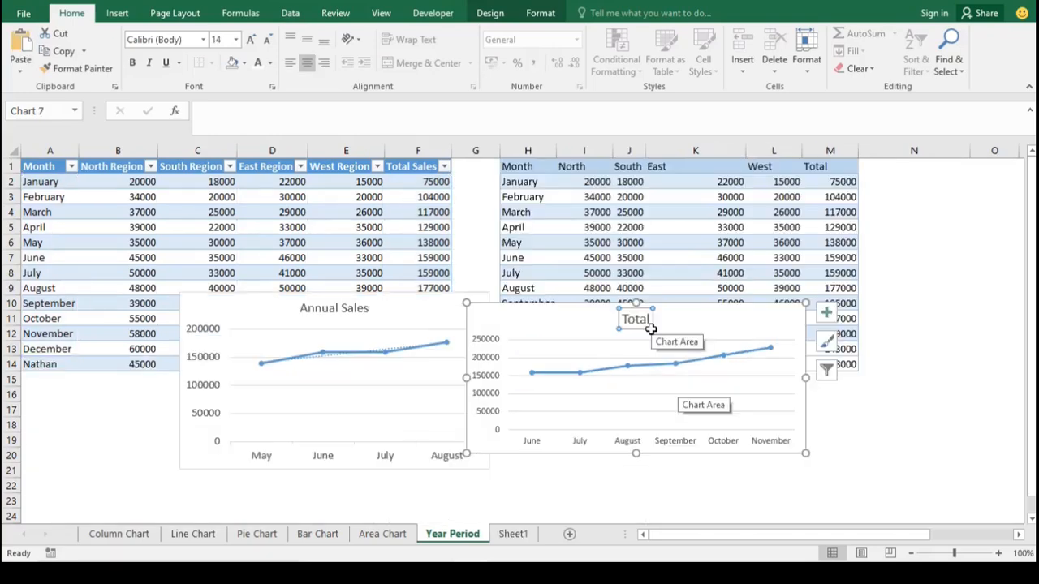
Step: Link the title of the Total chart to the Total Sales header cell F1 with a formula
{"action": "left_click", "coordinate": [204, 113]}
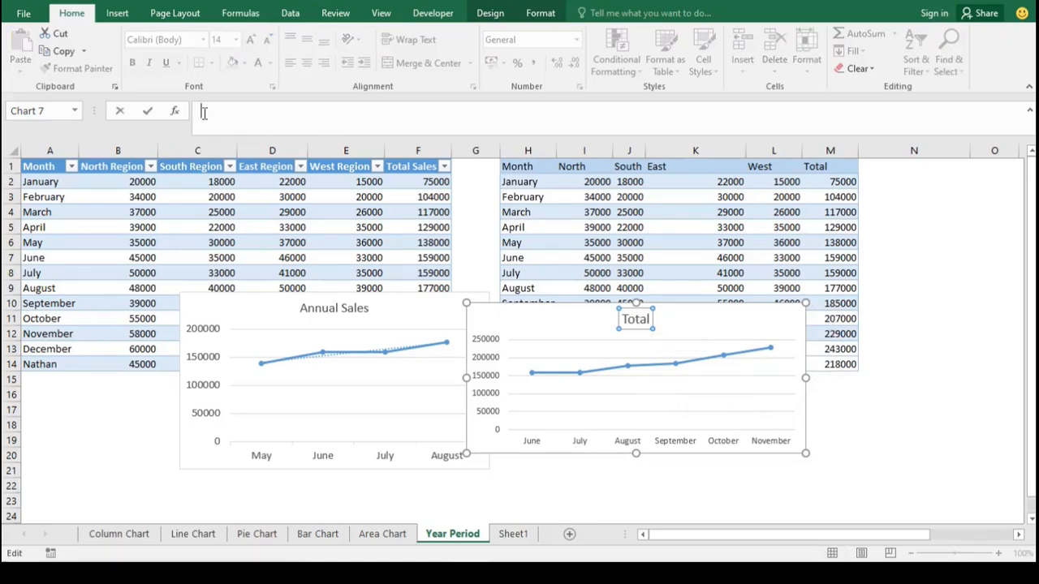
{"action": "type", "text": "="}
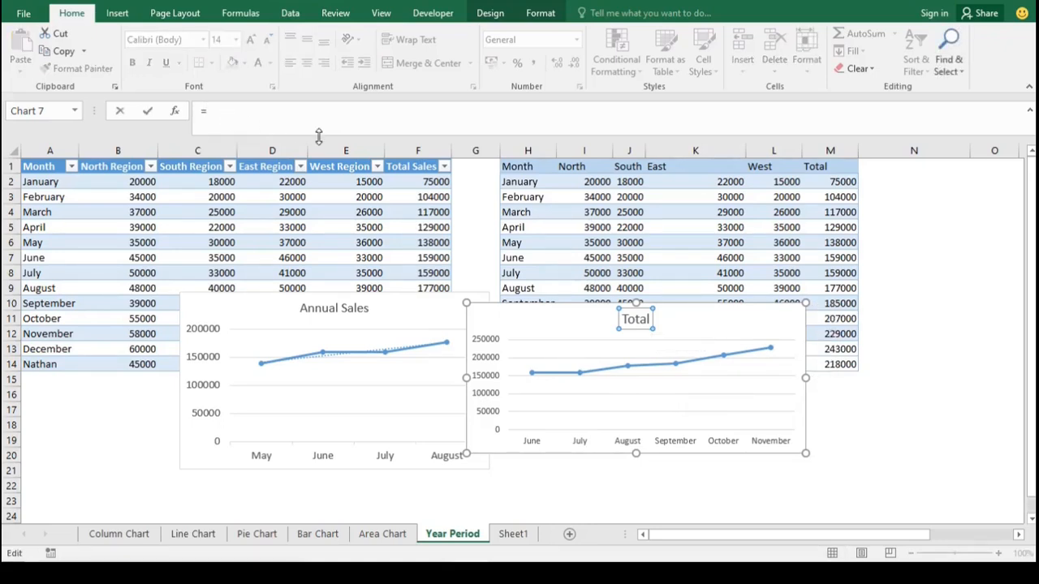
{"action": "left_click", "coordinate": [423, 165]}
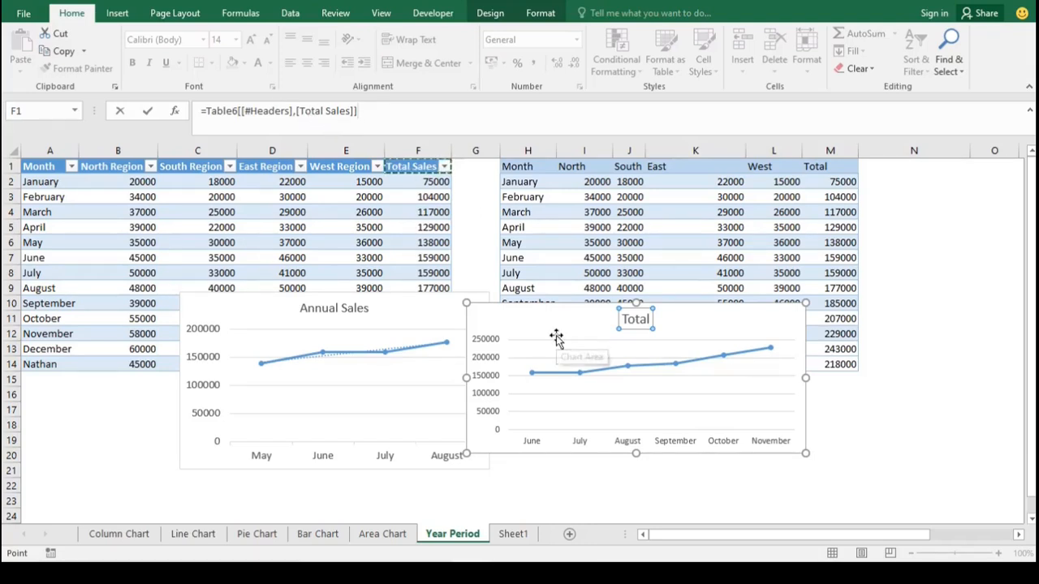
{"action": "key", "text": "Return"}
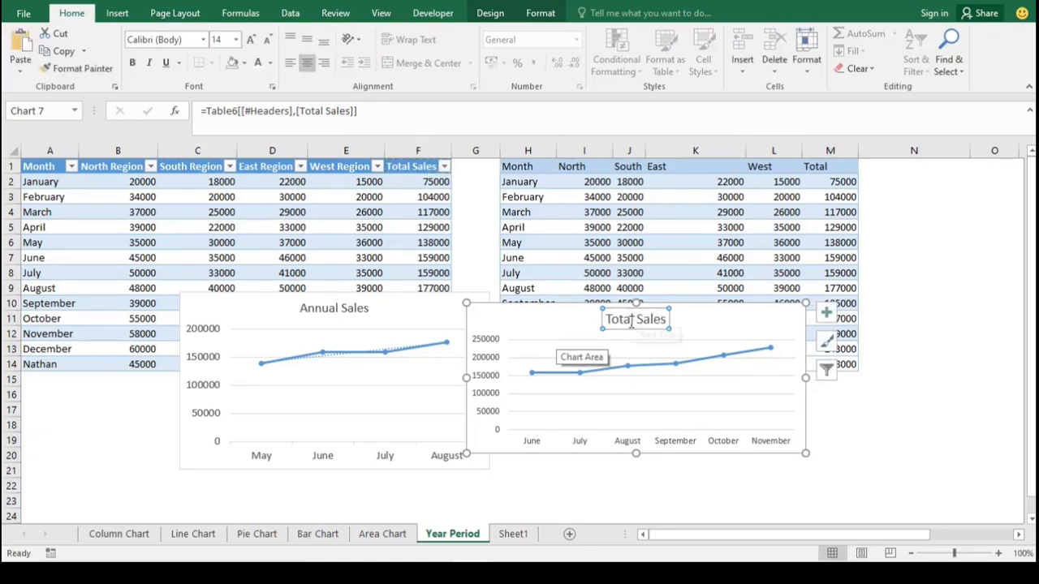
Step: Shorten the Total Sales header in cell F1 to Sales and check the linked chart title
{"action": "left_click", "coordinate": [415, 166]}
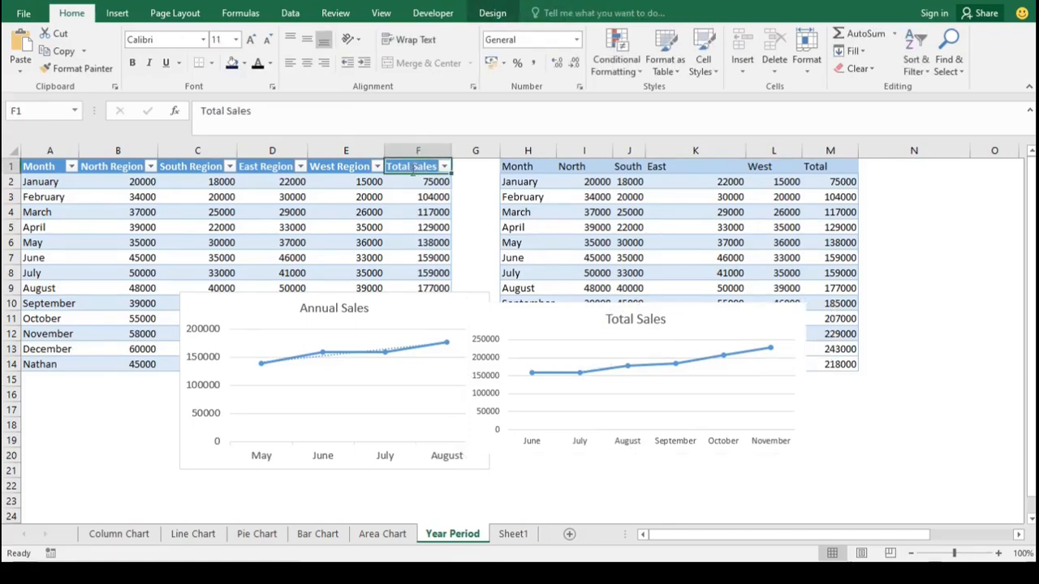
{"action": "double_click", "coordinate": [412, 166]}
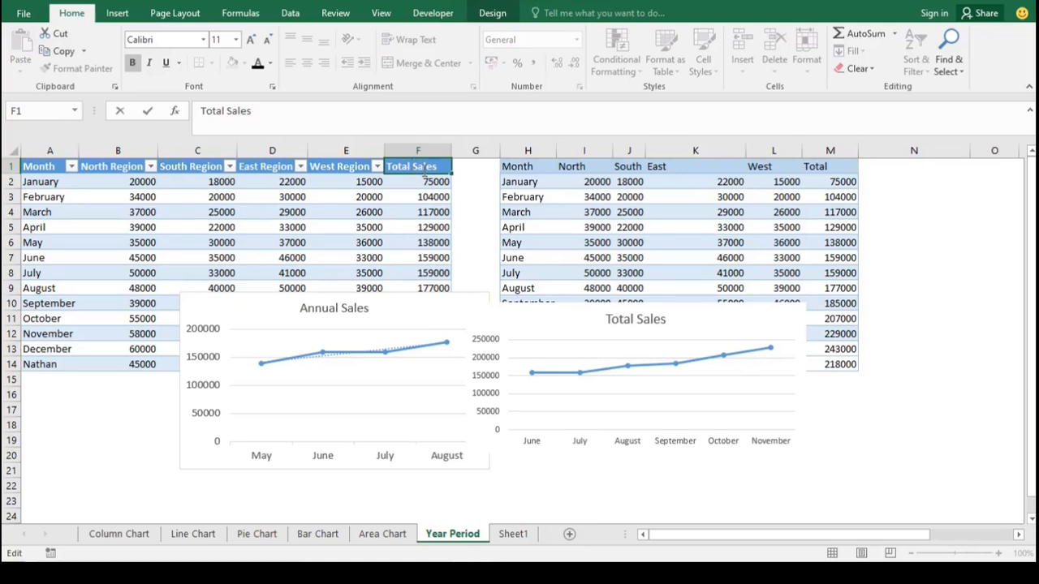
{"action": "key", "text": "BackSpace"}
{"action": "key", "text": "BackSpace"}
{"action": "key", "text": "BackSpace"}
{"action": "key", "text": "BackSpace"}
{"action": "key", "text": "BackSpace"}
{"action": "key", "text": "BackSpace"}
{"action": "left_click", "coordinate": [876, 451]}
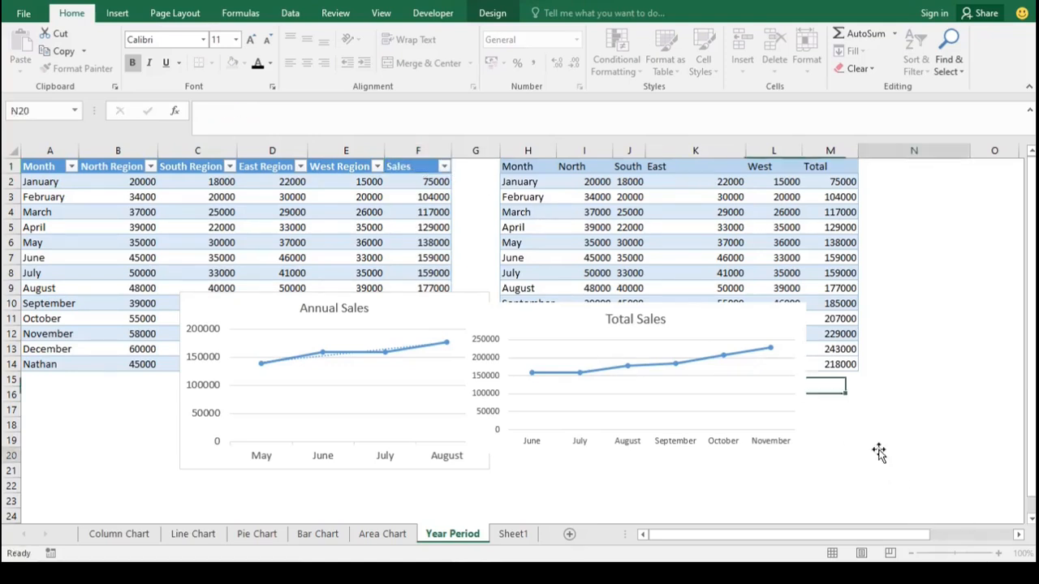
{"action": "left_click", "coordinate": [637, 319]}
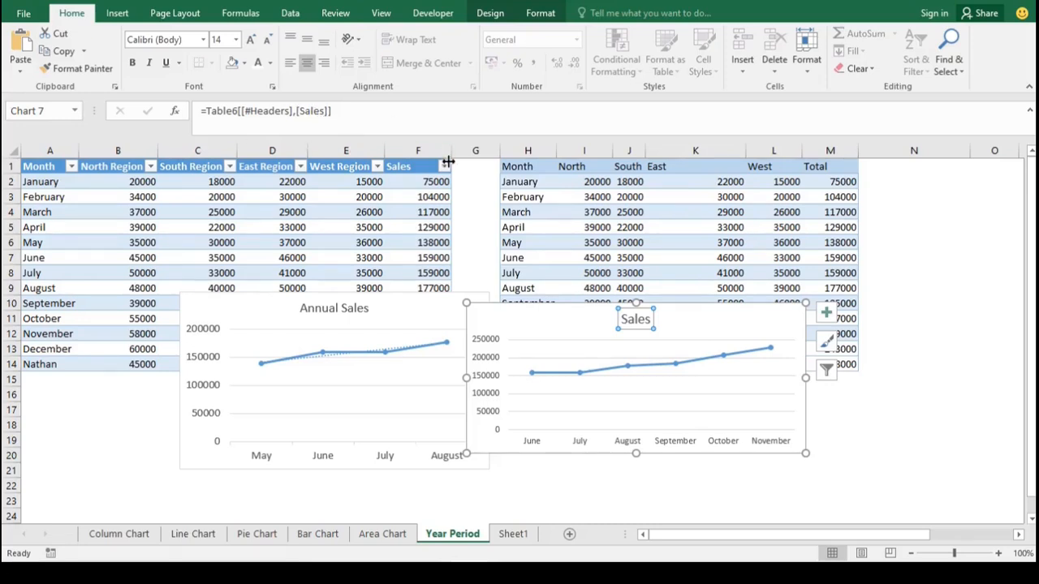
{"action": "left_click", "coordinate": [399, 159]}
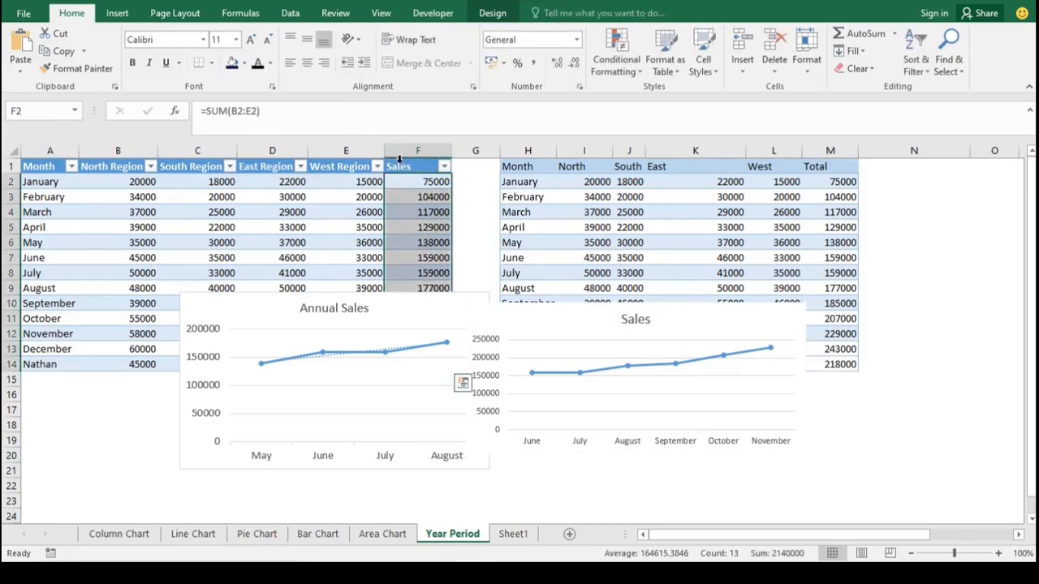
{"action": "left_click", "coordinate": [885, 396]}
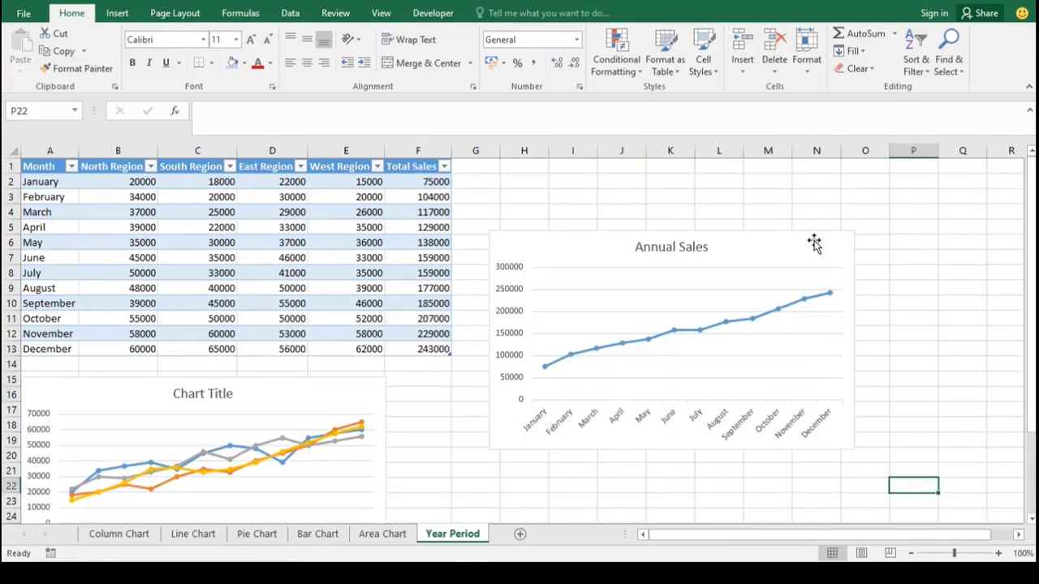
Step: Select the Annual Sales chart and point out its vertical and horizontal axes
{"action": "left_click", "coordinate": [814, 243]}
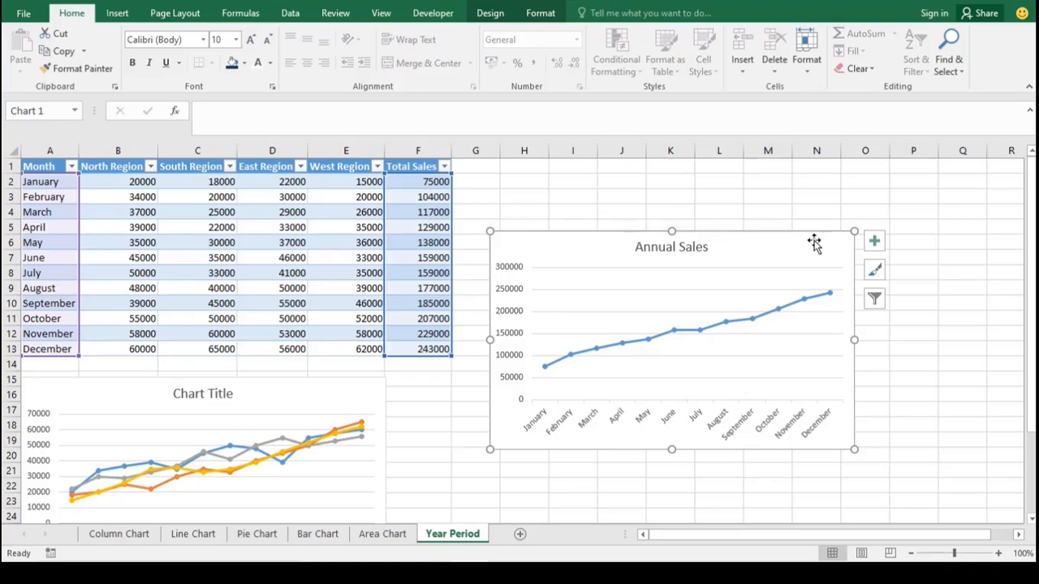
{"action": "left_click", "coordinate": [512, 267]}
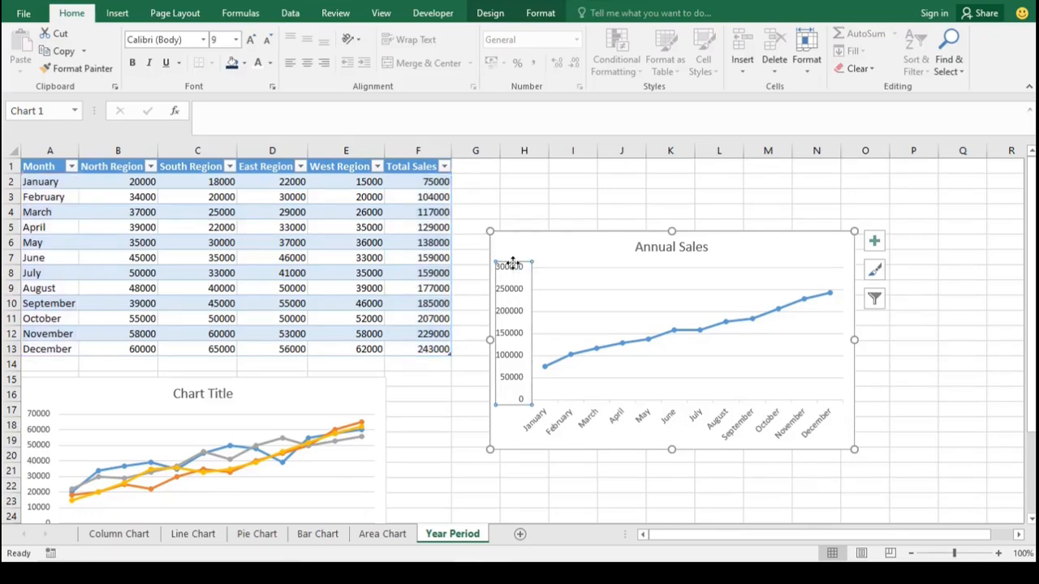
{"action": "left_click", "coordinate": [552, 430]}
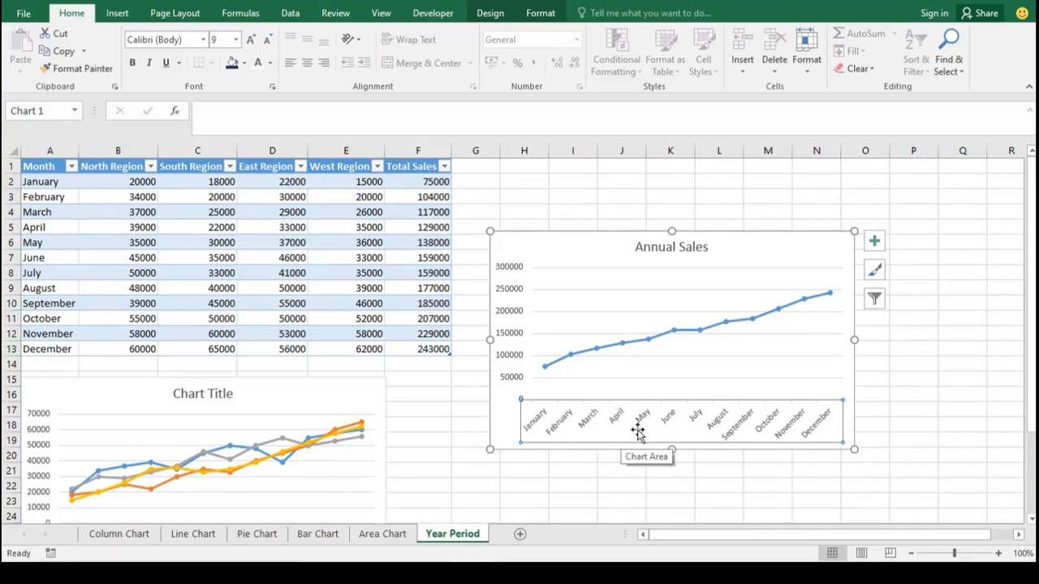
{"action": "left_click", "coordinate": [519, 359]}
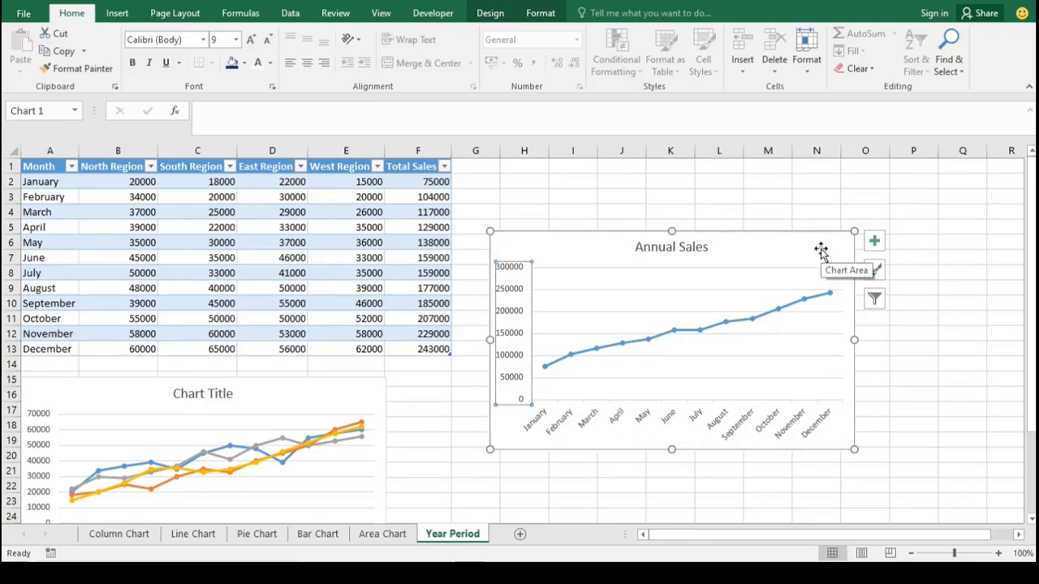
Step: Hide and show the Annual Sales chart's primary horizontal and primary vertical axes, and view the axis formatting options
{"action": "left_click", "coordinate": [820, 249]}
{"action": "left_click", "coordinate": [882, 246]}
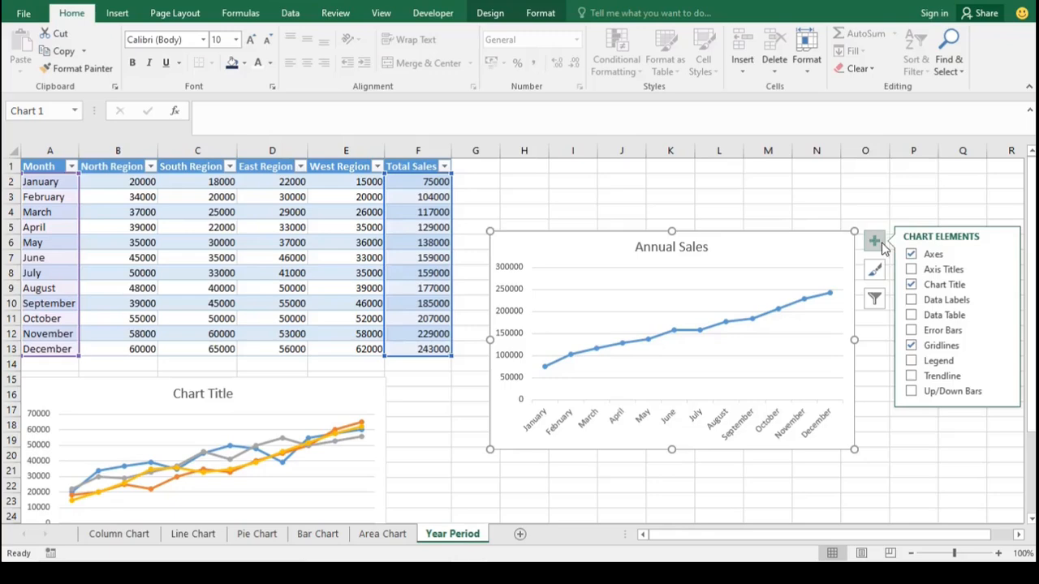
{"action": "left_click", "coordinate": [1003, 254]}
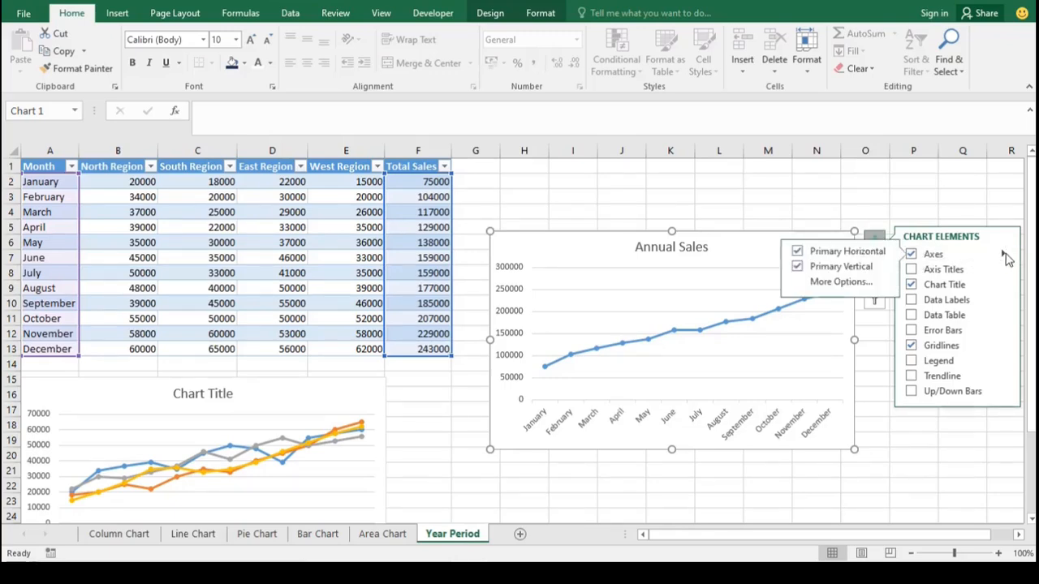
{"action": "left_click", "coordinate": [798, 254]}
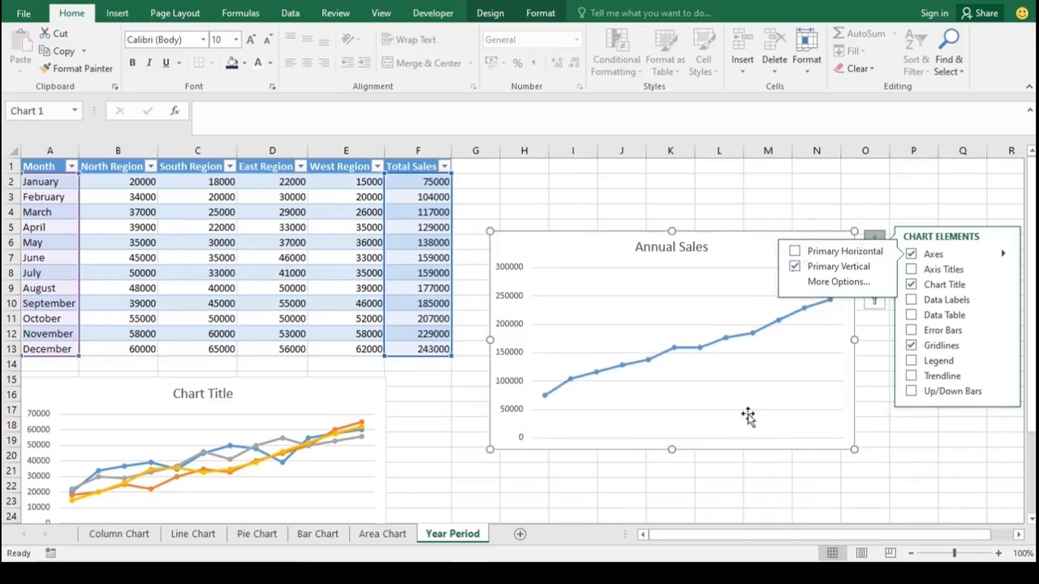
{"action": "left_click", "coordinate": [795, 253]}
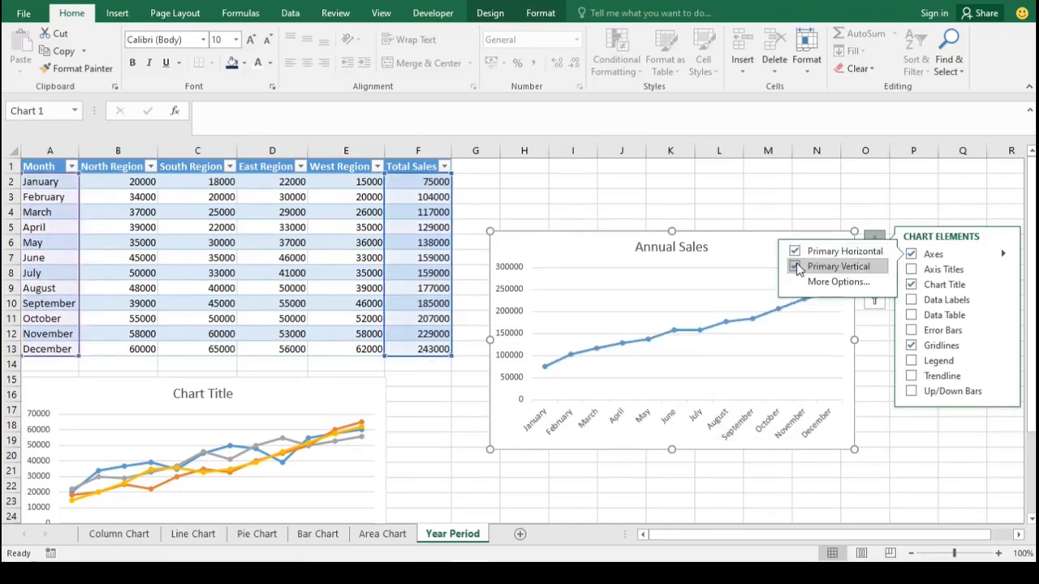
{"action": "left_click", "coordinate": [795, 268]}
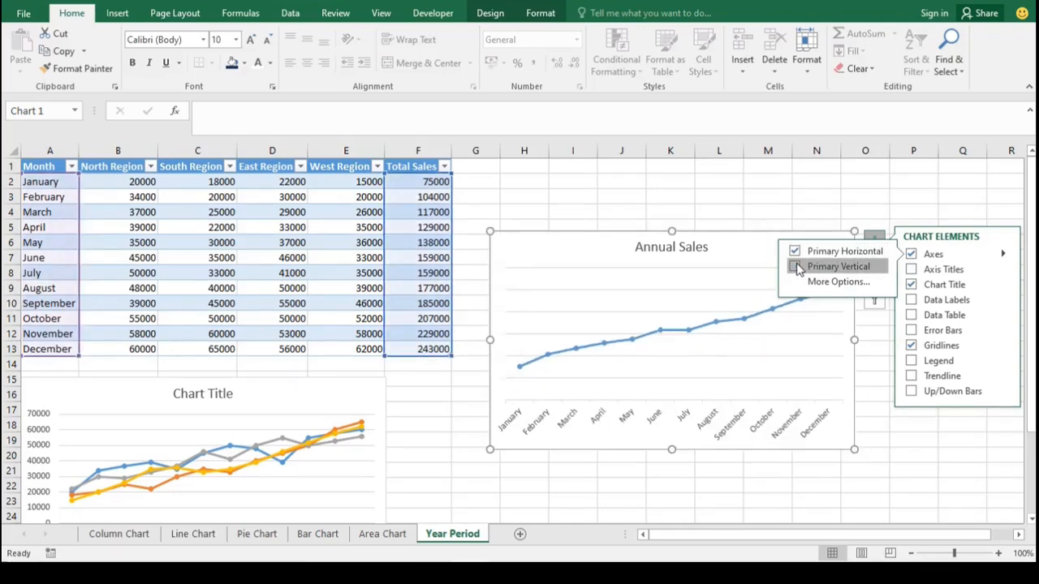
{"action": "left_click", "coordinate": [797, 267]}
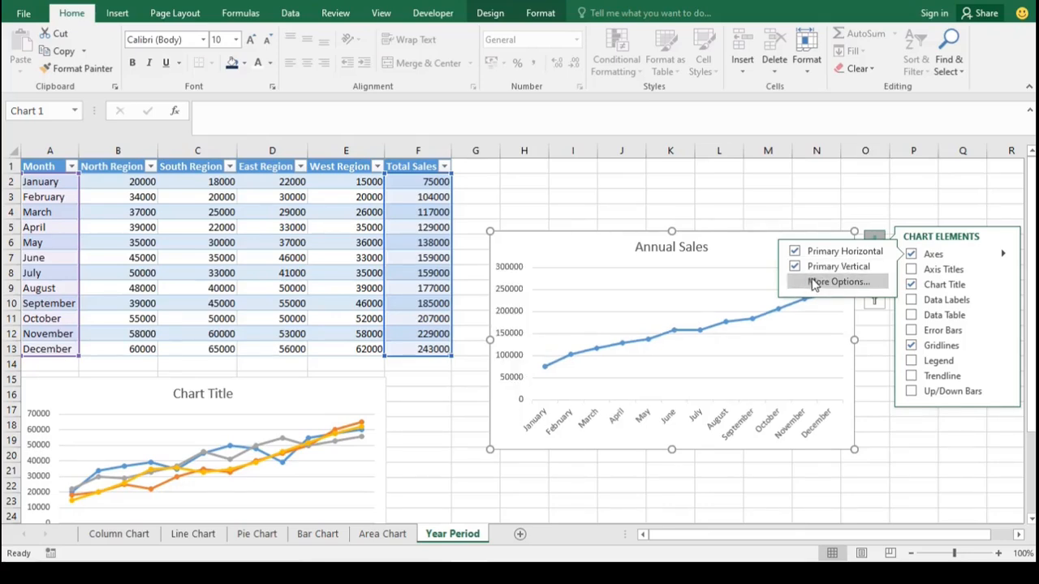
{"action": "left_click", "coordinate": [814, 283]}
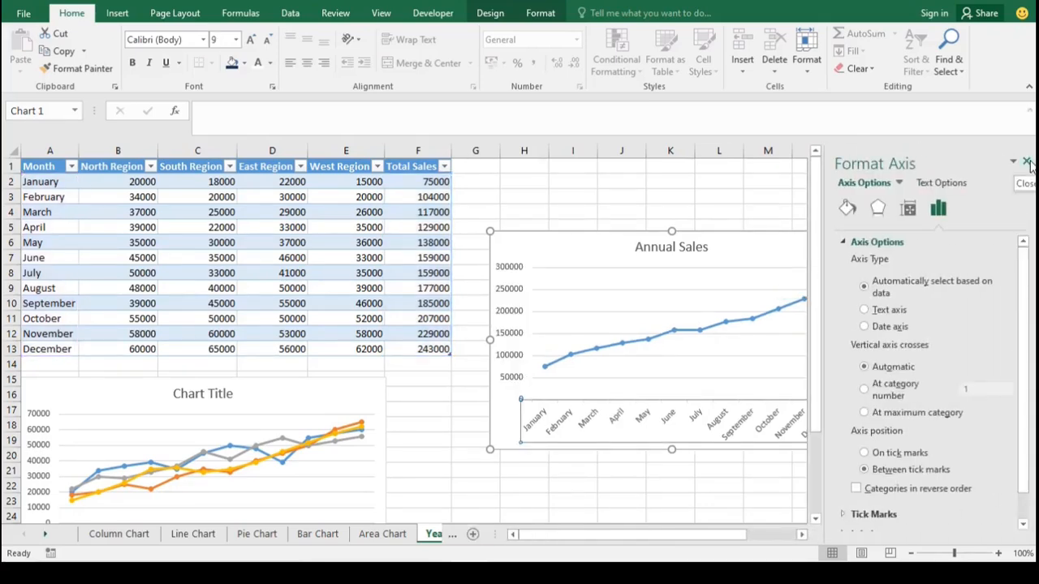
{"action": "left_click", "coordinate": [1028, 163]}
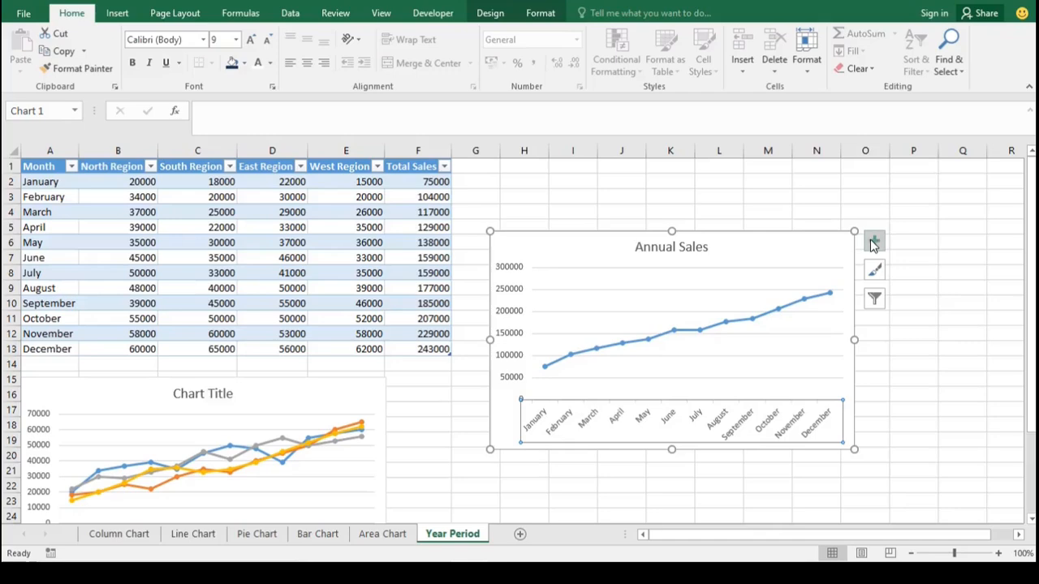
Step: Add primary horizontal and primary vertical axis titles to the Annual Sales chart
{"action": "left_click", "coordinate": [873, 242]}
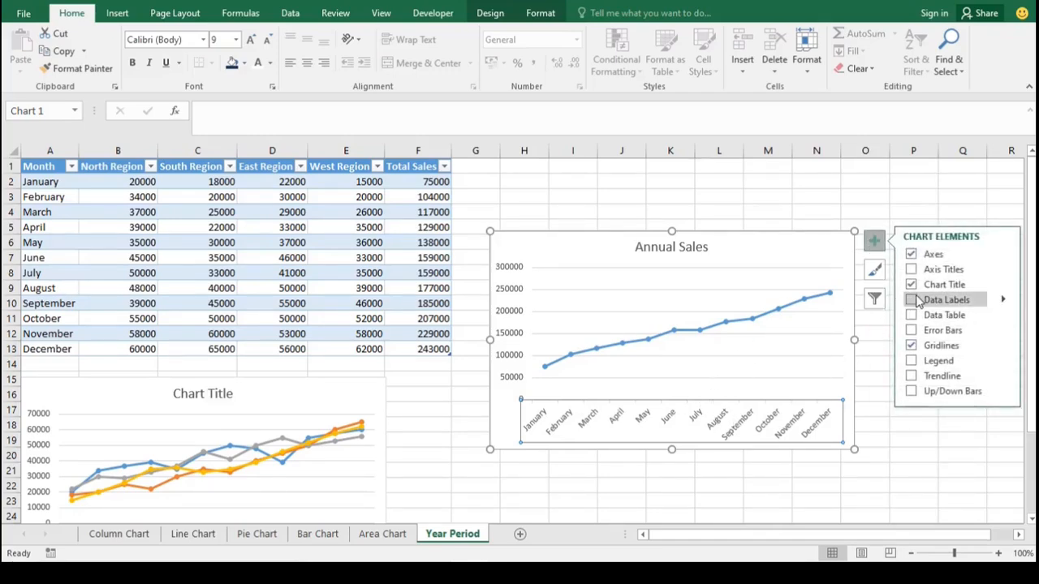
{"action": "left_click", "coordinate": [920, 274]}
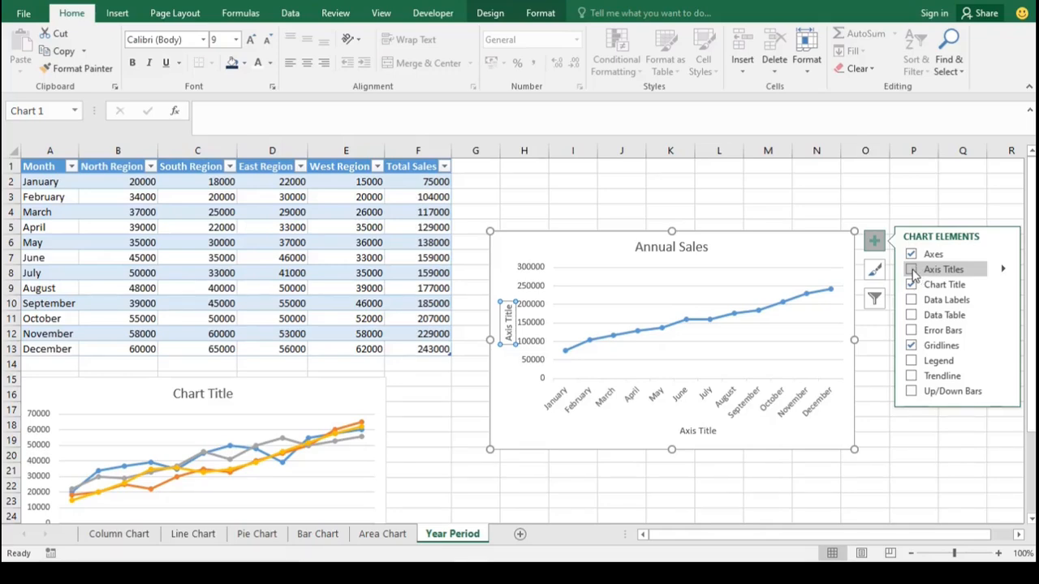
{"action": "left_click", "coordinate": [996, 273]}
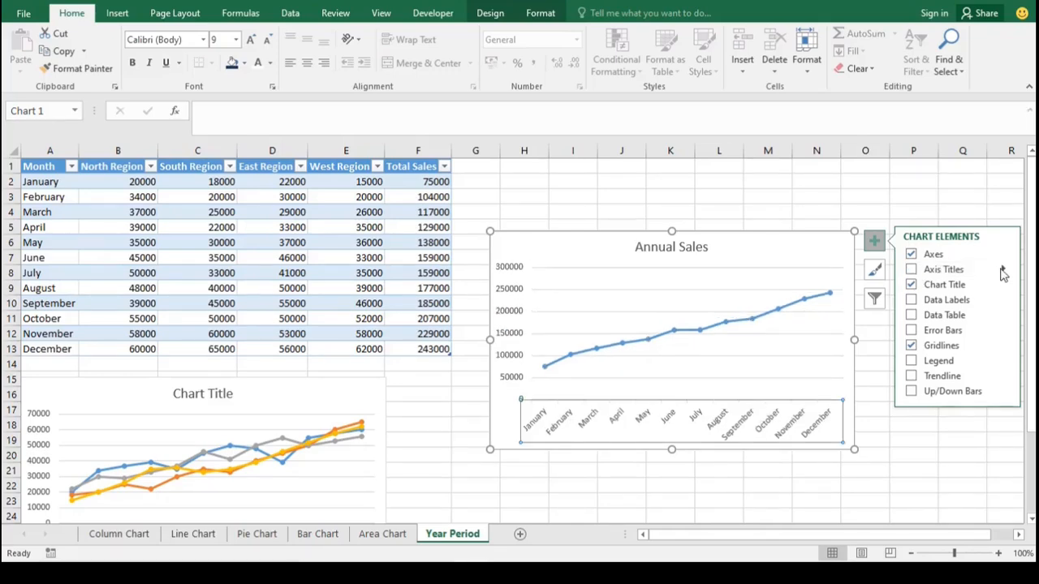
{"action": "left_click", "coordinate": [1003, 271]}
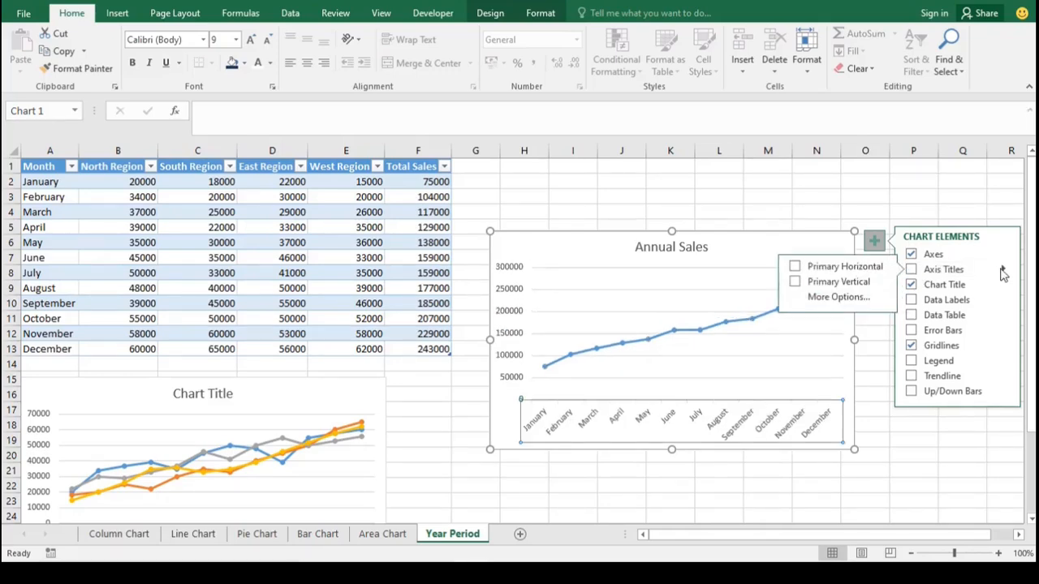
{"action": "left_click", "coordinate": [795, 267]}
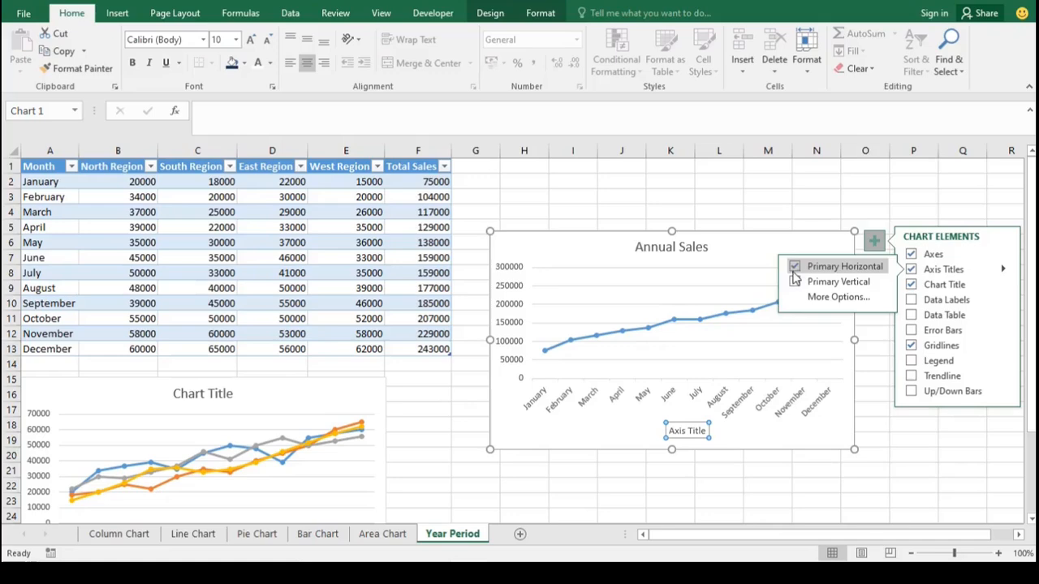
{"action": "left_click", "coordinate": [794, 282]}
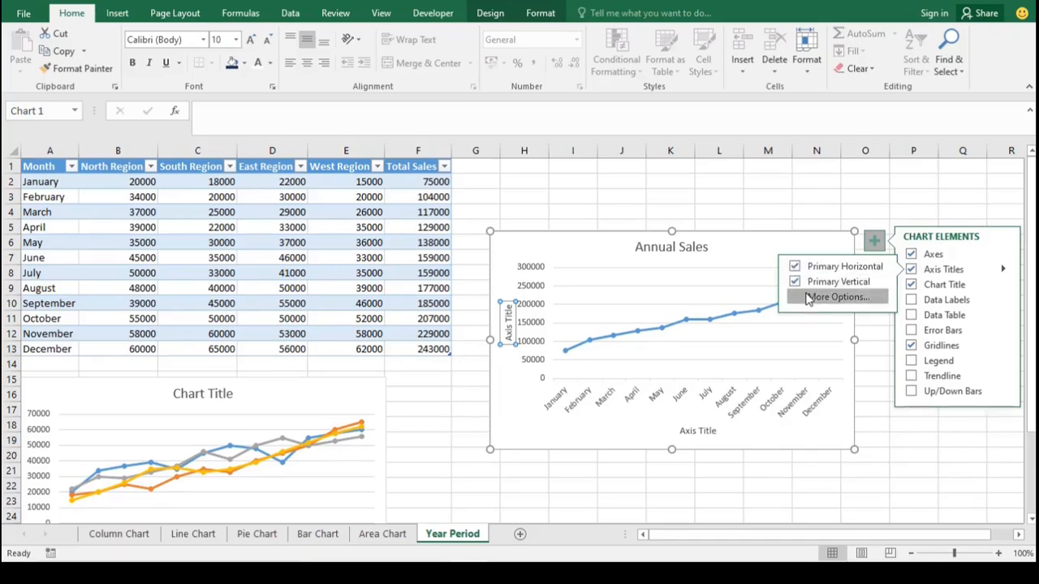
Step: Give the Annual Sales chart's horizontal axis title a solid red border
{"action": "left_click", "coordinate": [809, 298]}
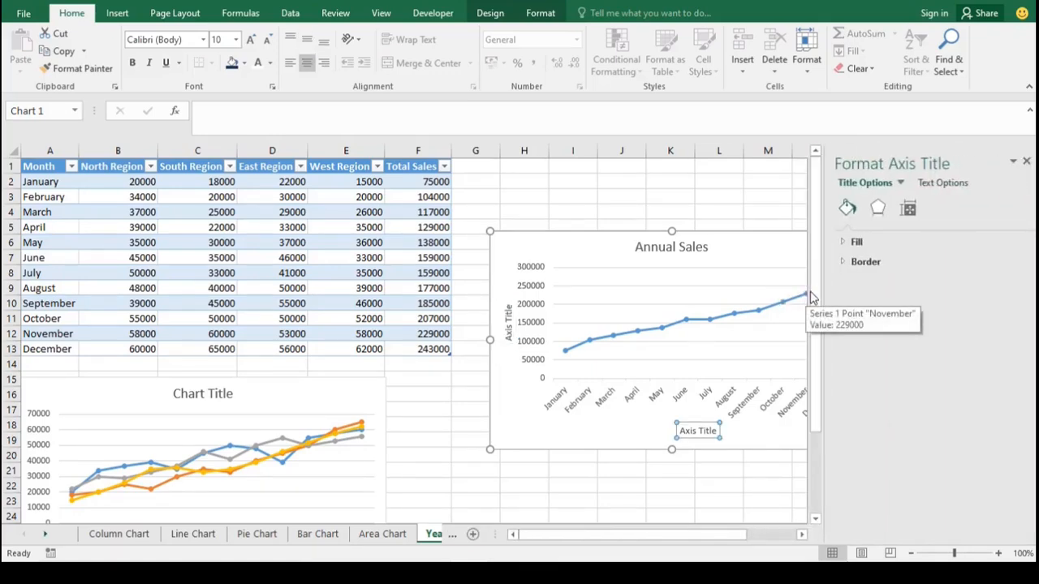
{"action": "left_click", "coordinate": [848, 264]}
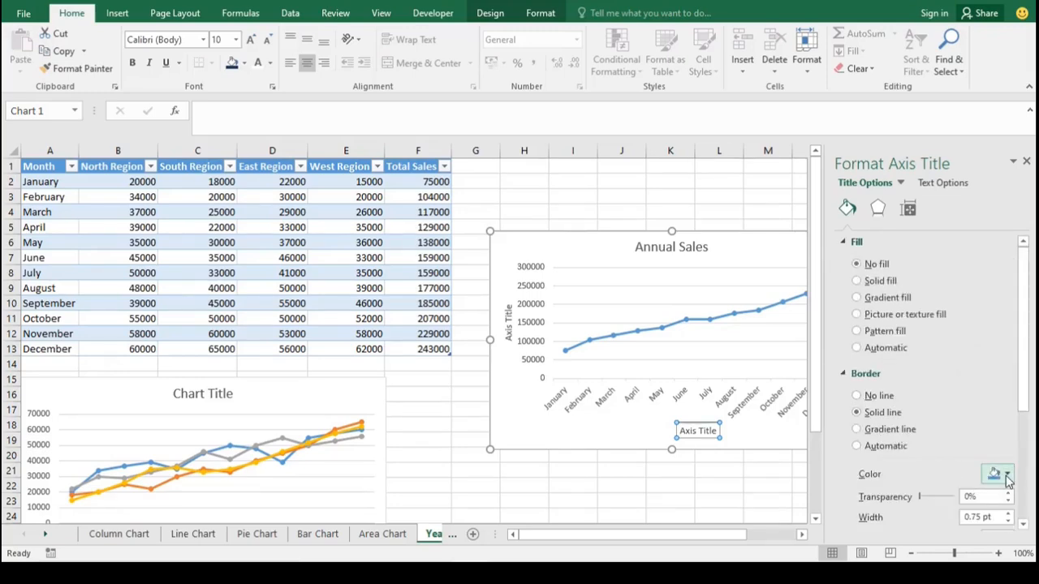
{"action": "left_click", "coordinate": [1006, 477]}
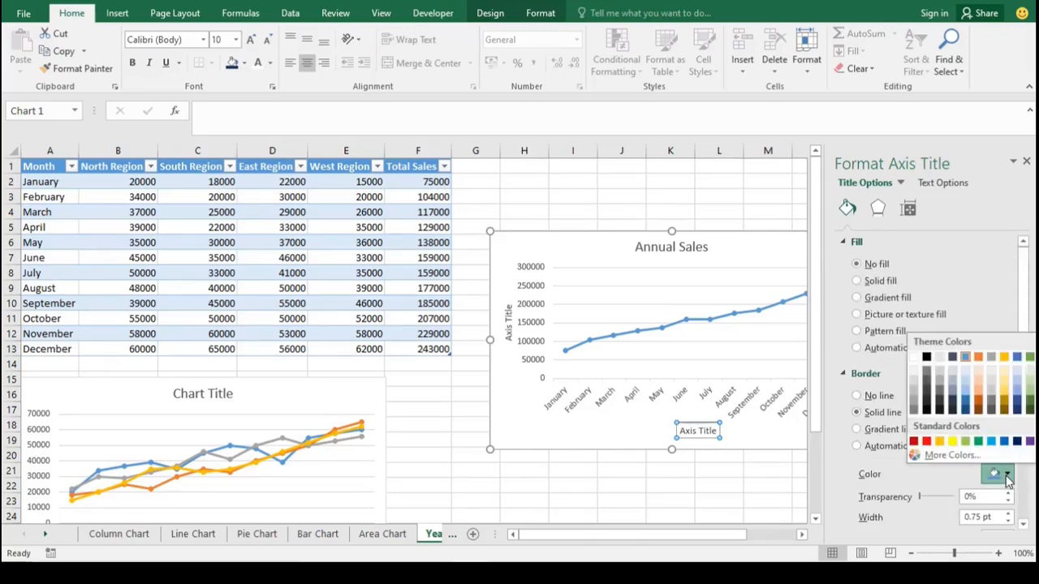
{"action": "left_click", "coordinate": [927, 443]}
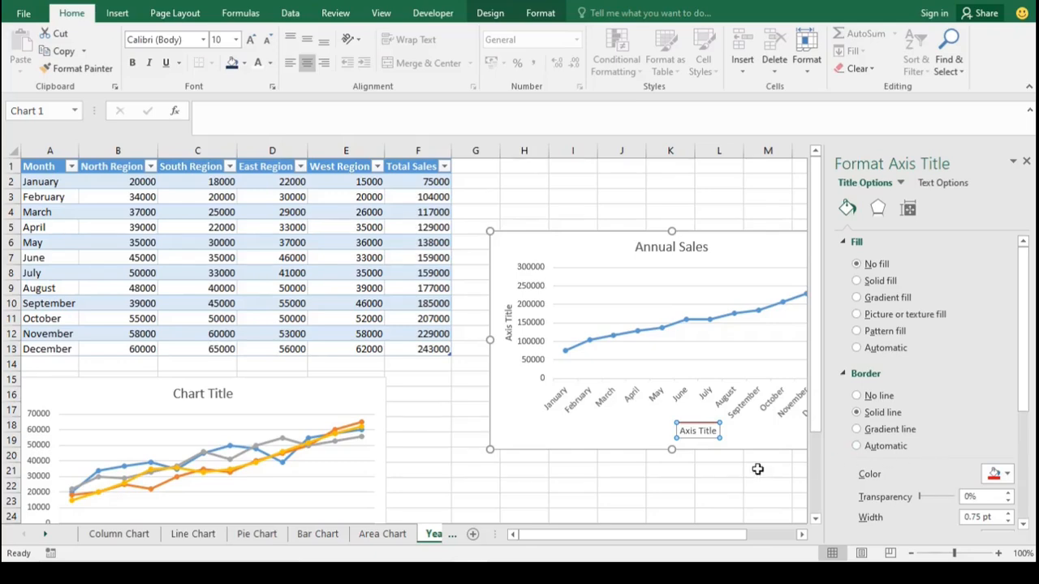
{"action": "left_click", "coordinate": [726, 482]}
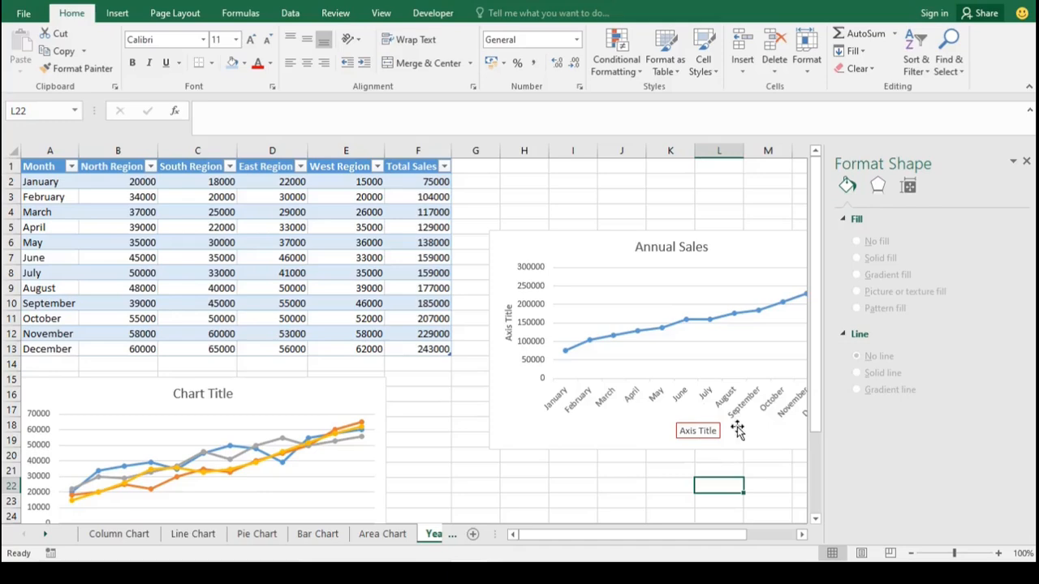
Step: Remove the border line and the fill from the Annual Sales chart area, trying a solid fill as well
{"action": "left_click", "coordinate": [735, 442]}
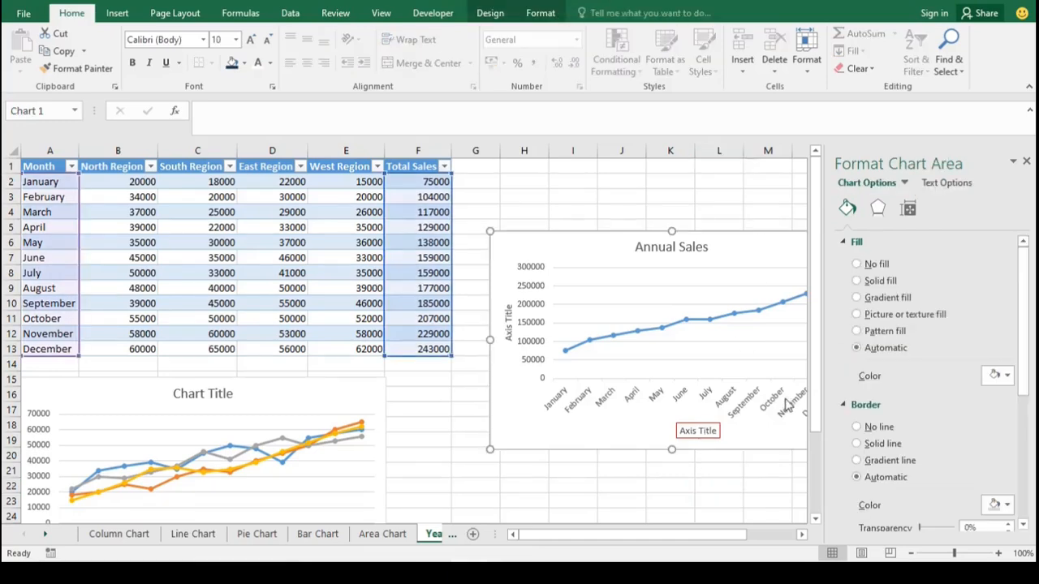
{"action": "left_click", "coordinate": [858, 427]}
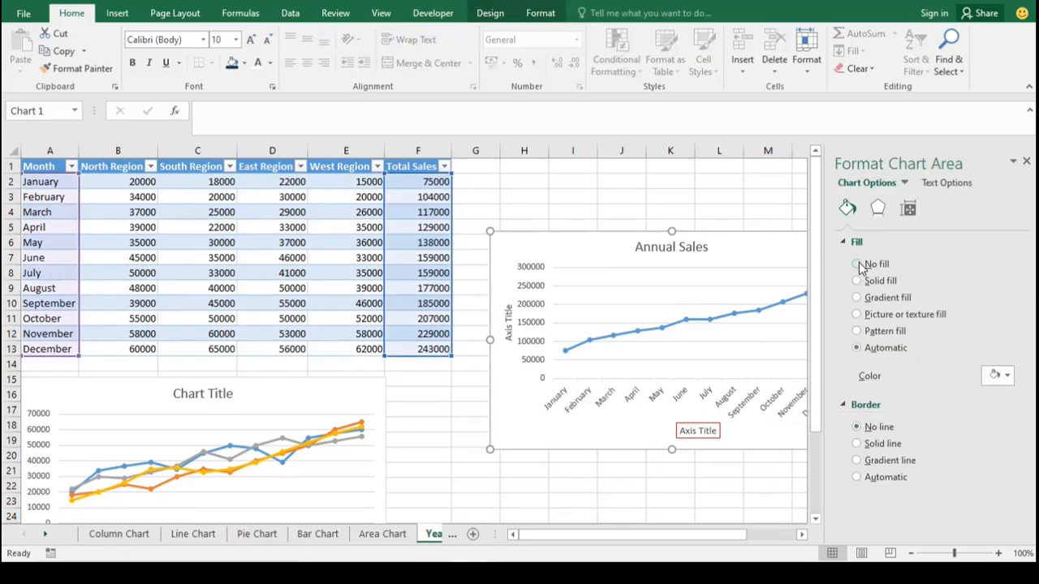
{"action": "left_click", "coordinate": [858, 263]}
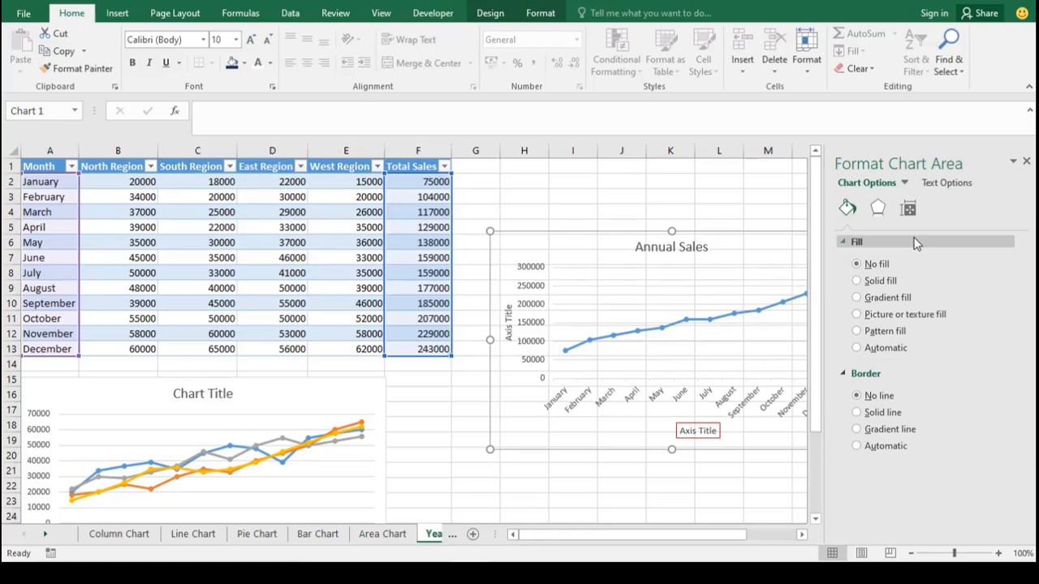
{"action": "left_click", "coordinate": [857, 280]}
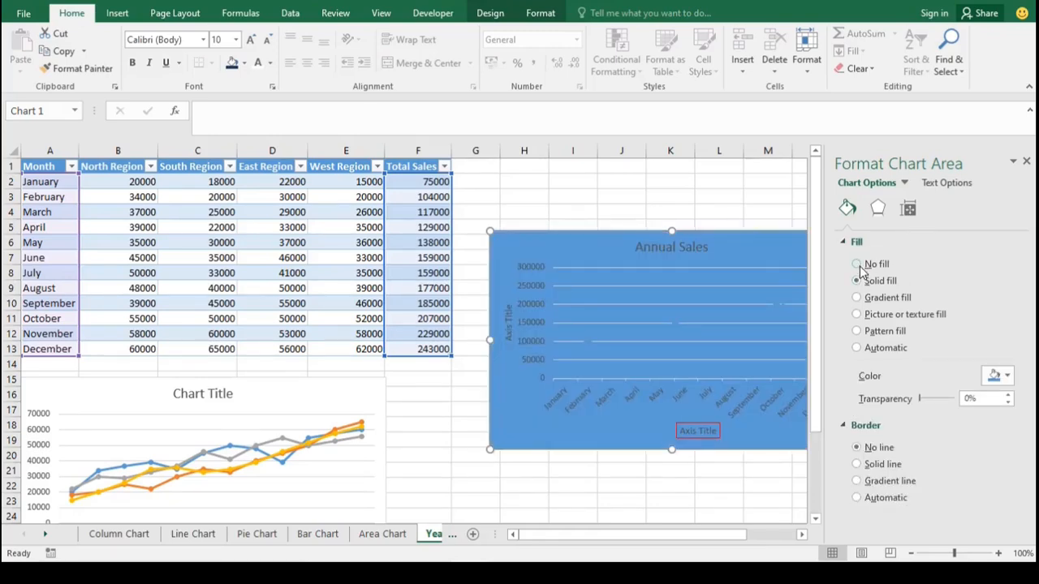
{"action": "left_click", "coordinate": [858, 264]}
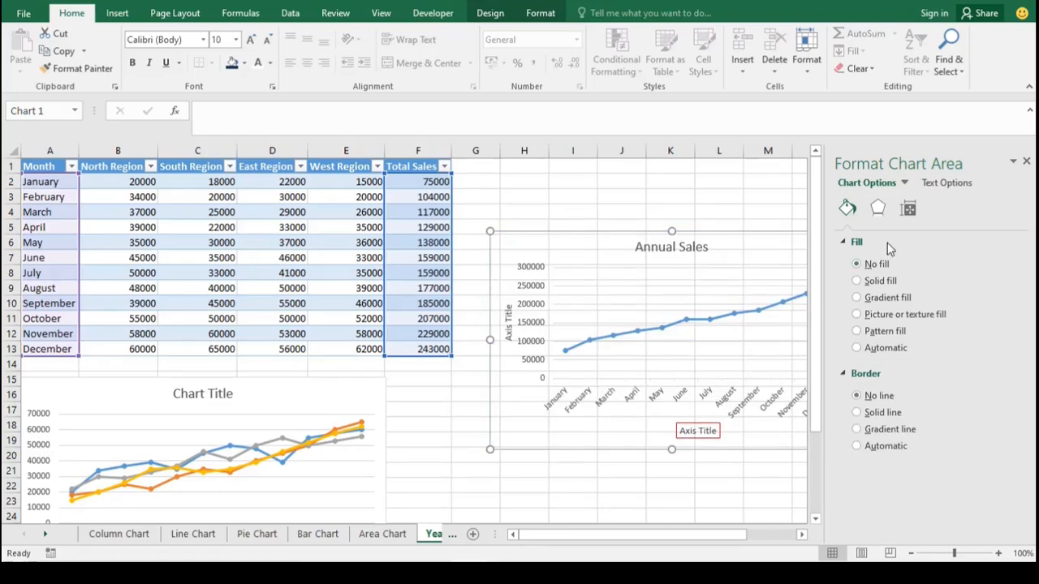
{"action": "left_click", "coordinate": [1026, 164]}
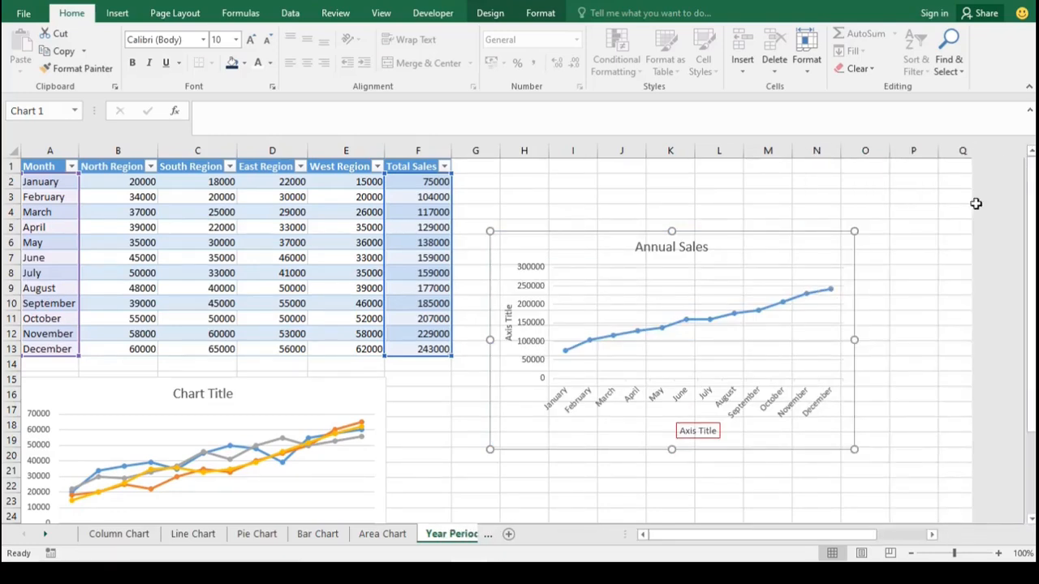
{"action": "left_click", "coordinate": [904, 294]}
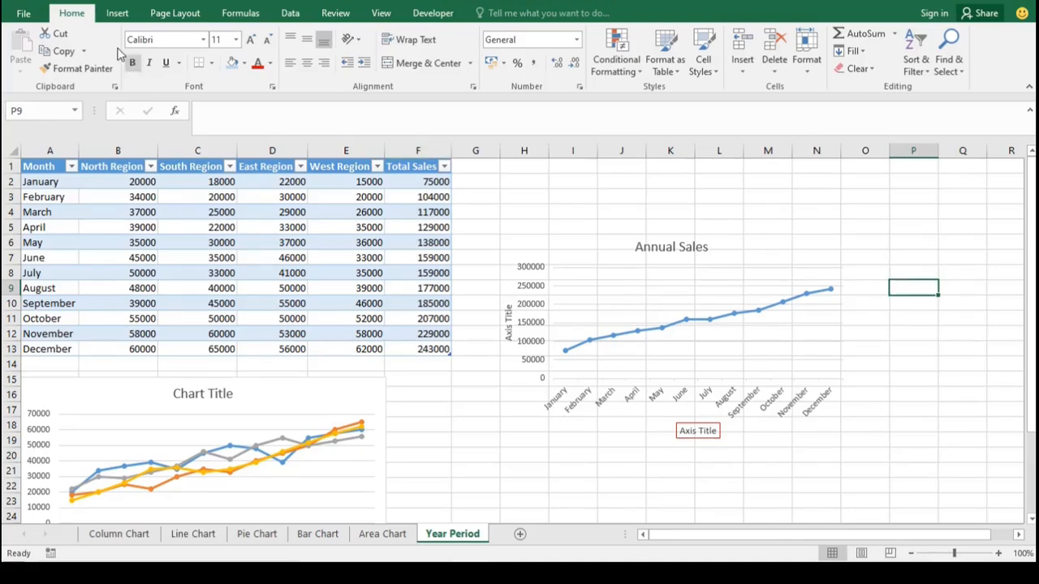
Step: Undo the Annual Sales chart area's fill and border changes and the red border on the horizontal axis title
{"action": "left_click", "coordinate": [49, 1]}
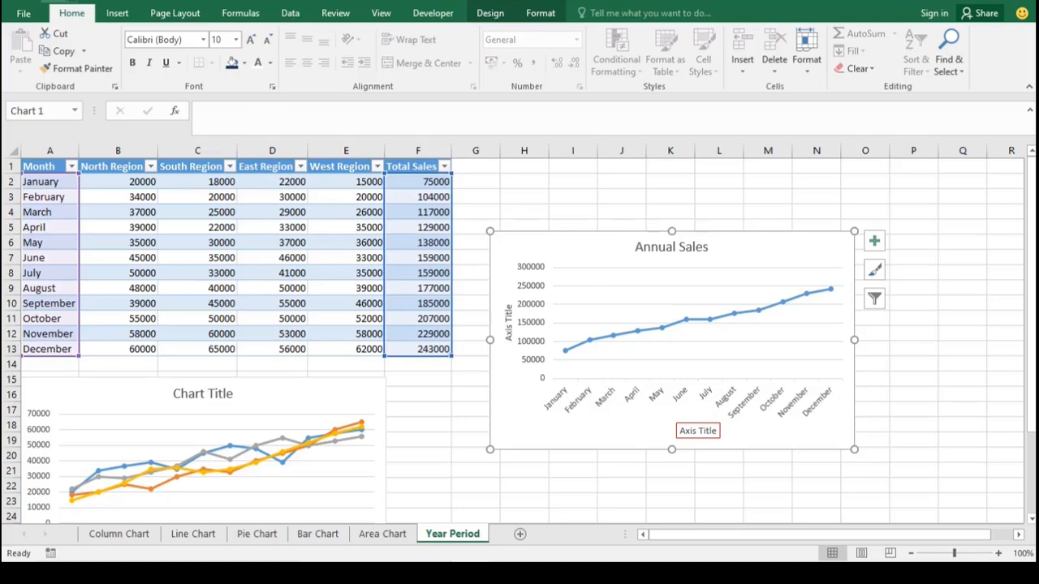
{"action": "left_click", "coordinate": [61, 2]}
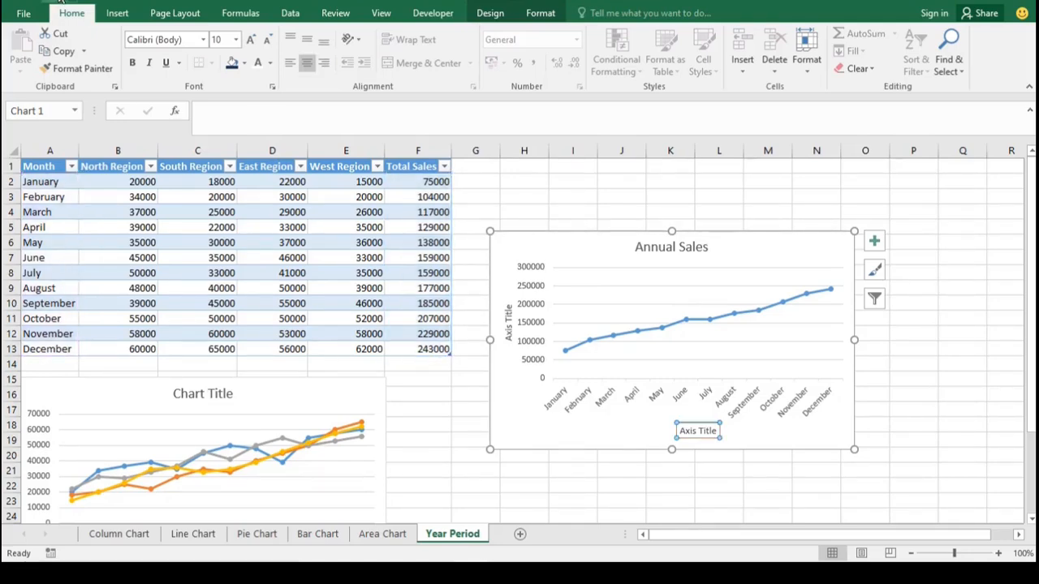
{"action": "left_click", "coordinate": [61, 2]}
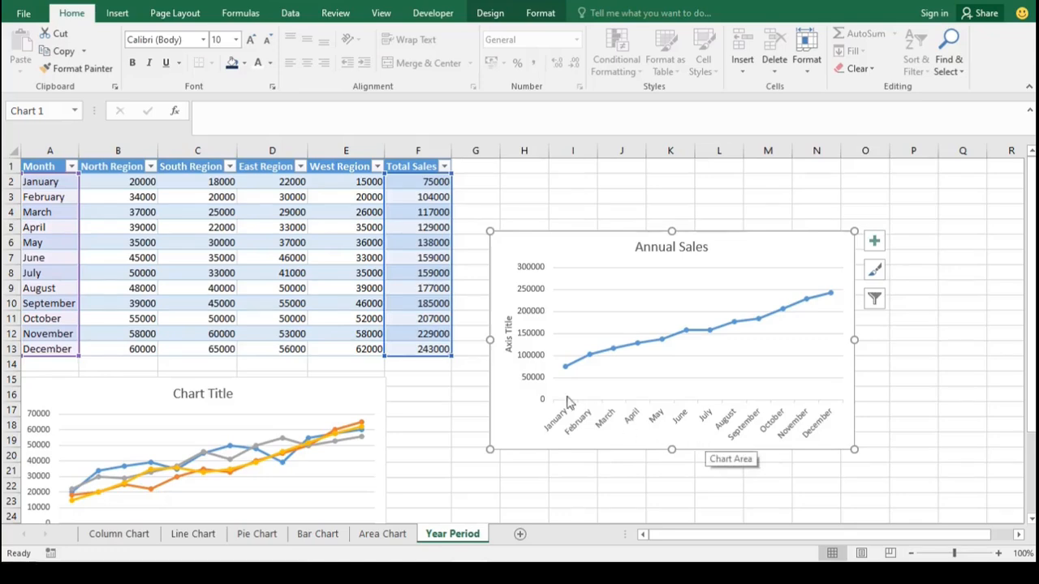
Step: Delete the Annual Sales chart's axis titles and make all the chart text bold at 11 pt
{"action": "left_click", "coordinate": [507, 345]}
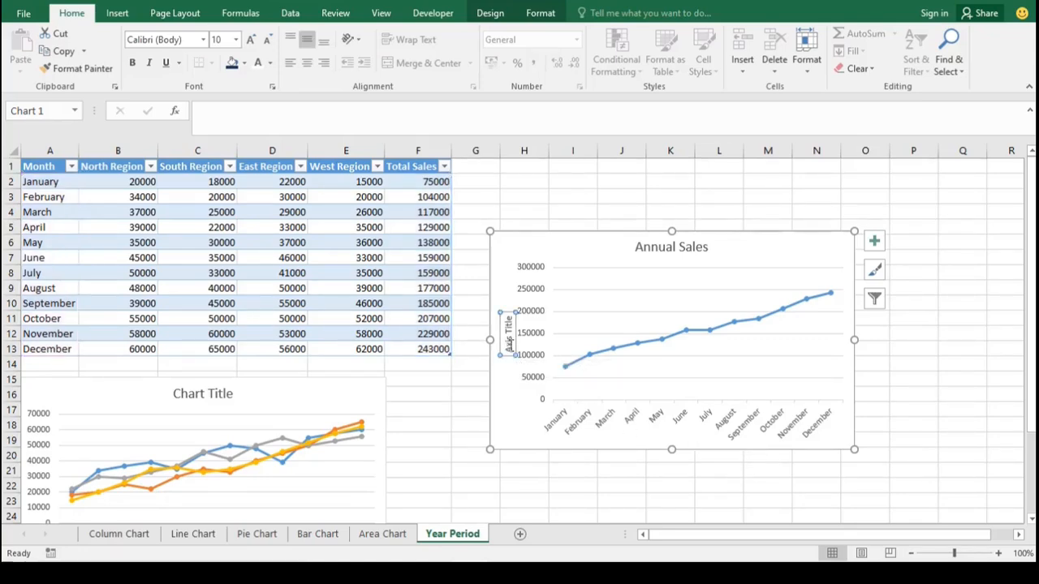
{"action": "key", "text": "Delete"}
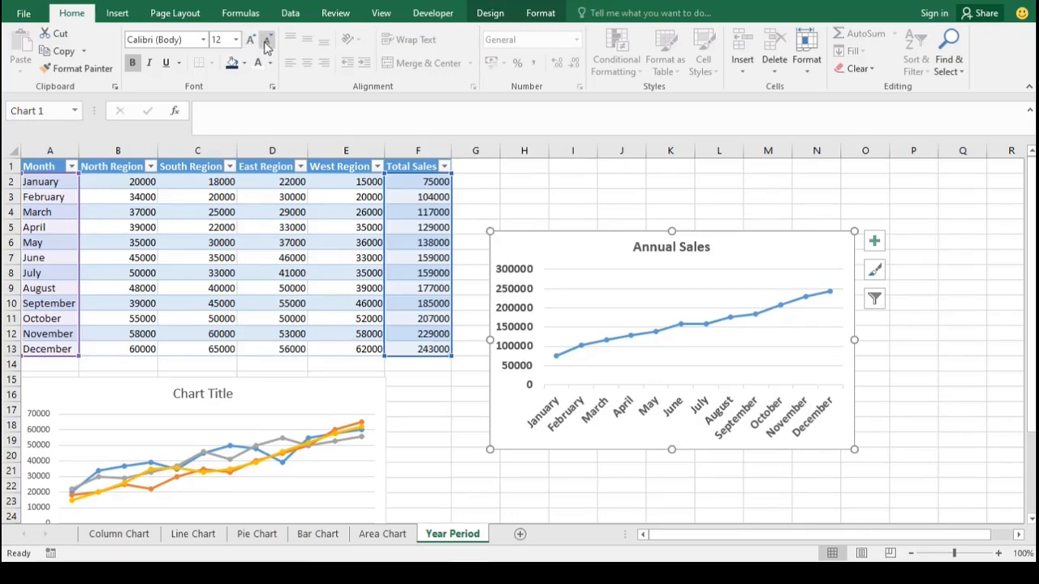
{"action": "left_click", "coordinate": [268, 42]}
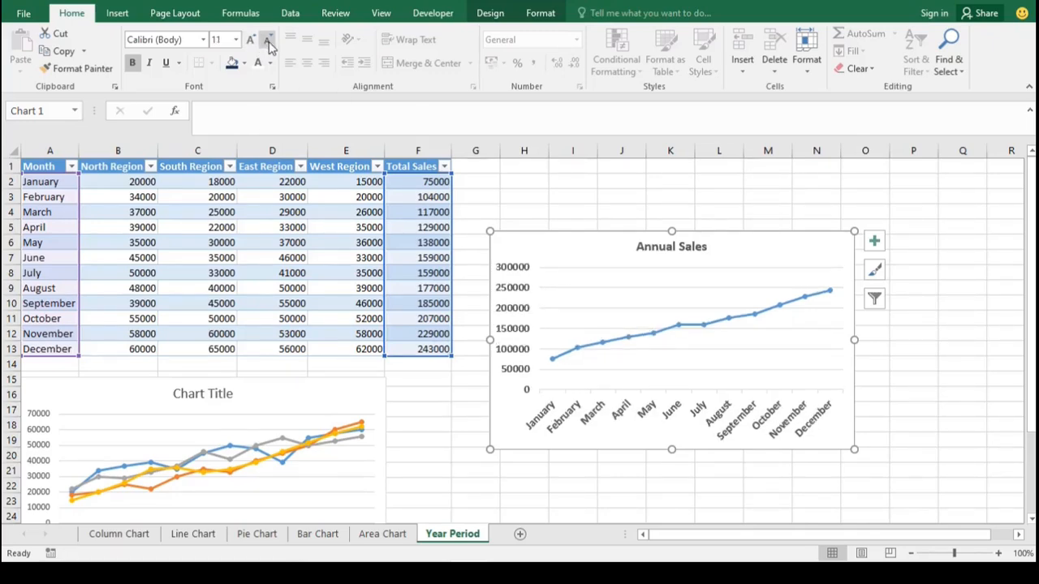
Step: Format the Annual Sales chart's horizontal axis with a solid black line 2 pt wide
{"action": "right_click", "coordinate": [762, 449]}
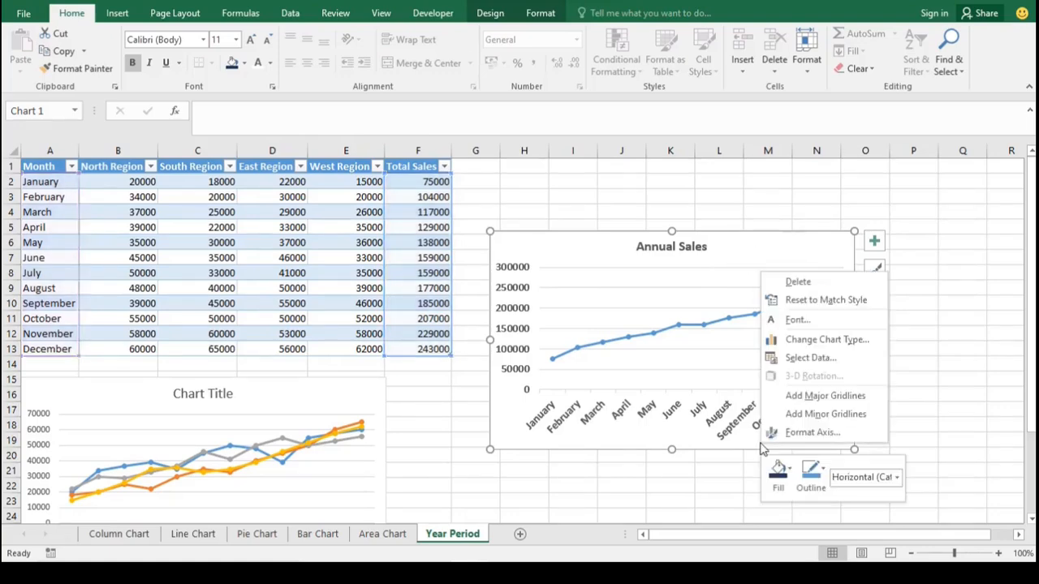
{"action": "left_click", "coordinate": [812, 433]}
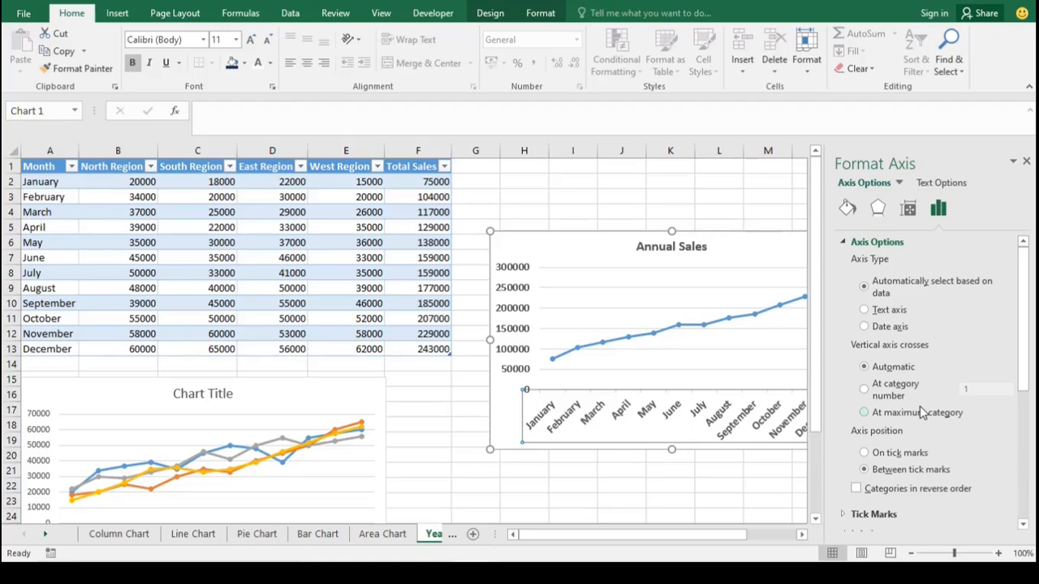
{"action": "scroll", "coordinate": [919, 406], "scroll_direction": "down", "scroll_amount": 5}
{"action": "left_click", "coordinate": [847, 208]}
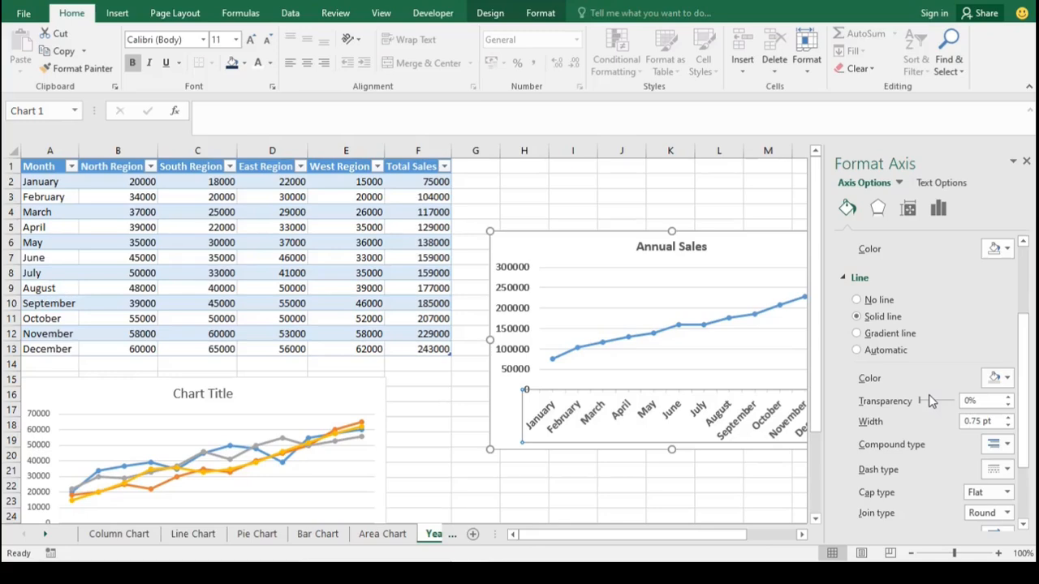
{"action": "left_click", "coordinate": [981, 420]}
{"action": "key", "text": "BackSpace"}
{"action": "key", "text": "BackSpace"}
{"action": "key", "text": "BackSpace"}
{"action": "key", "text": "BackSpace"}
{"action": "key", "text": "BackSpace"}
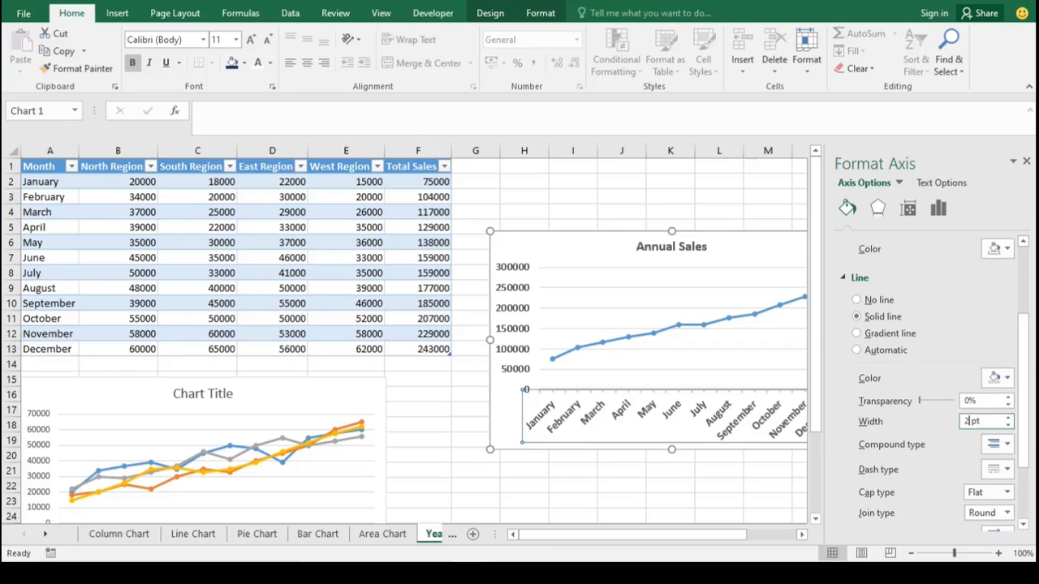
{"action": "left_click", "coordinate": [1006, 385]}
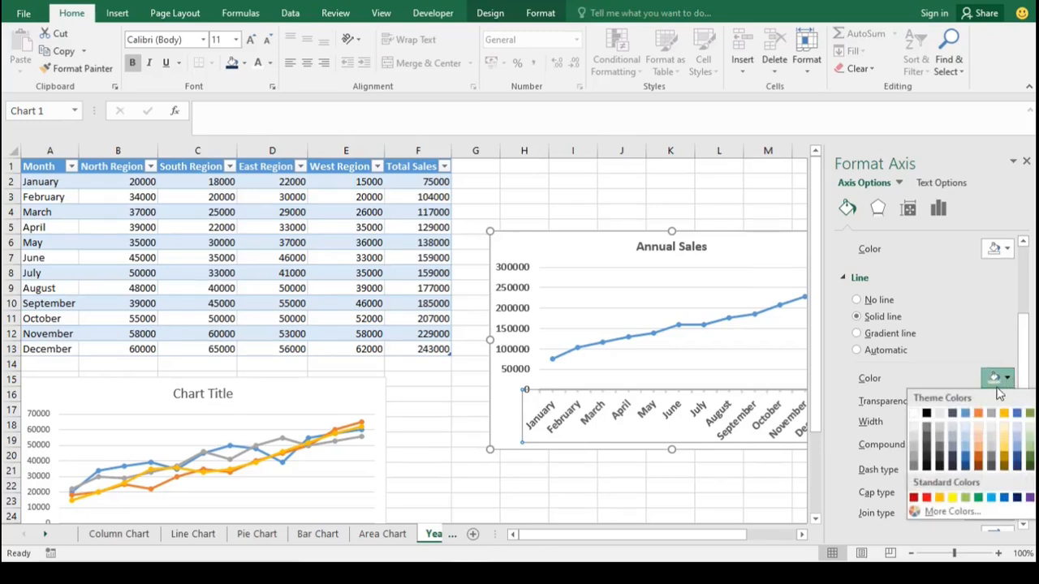
{"action": "left_click", "coordinate": [930, 414]}
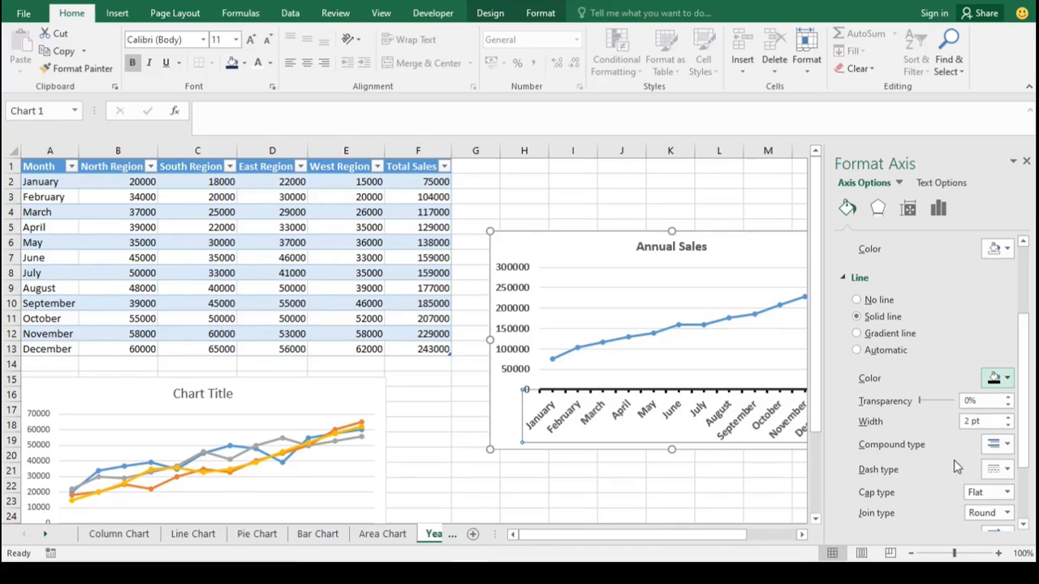
Step: Format the Annual Sales chart's vertical axis with a solid black line 2 pt wide
{"action": "left_click", "coordinate": [513, 326]}
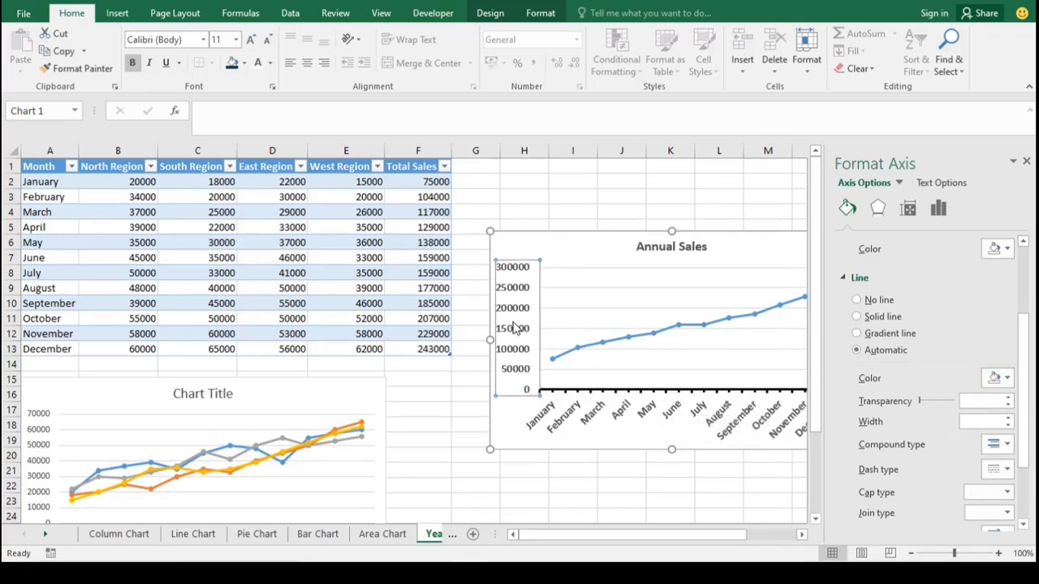
{"action": "left_click", "coordinate": [1007, 419]}
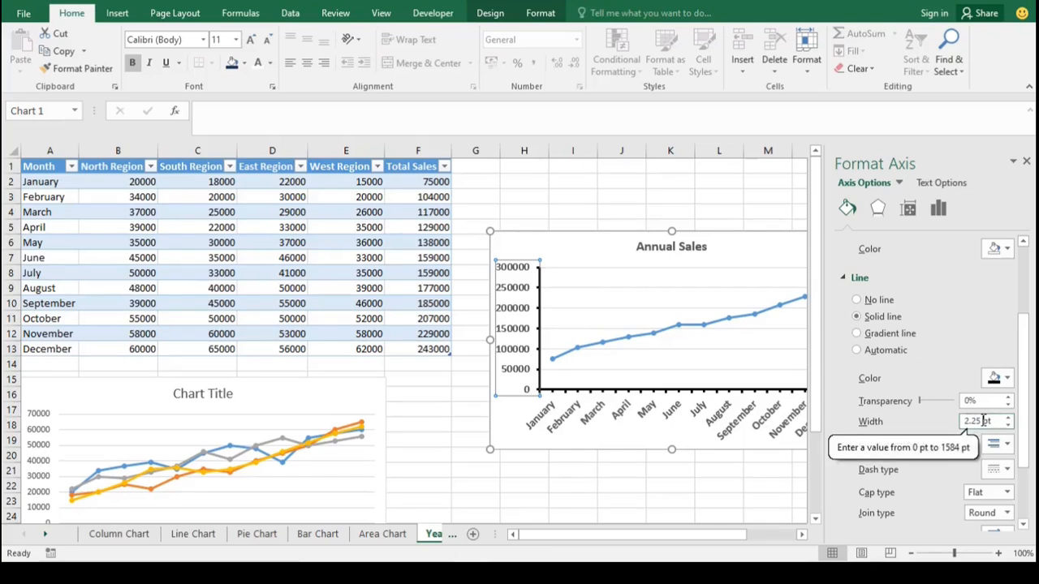
{"action": "left_click", "coordinate": [983, 420]}
{"action": "key", "text": "BackSpace"}
{"action": "key", "text": "BackSpace"}
{"action": "key", "text": "BackSpace"}
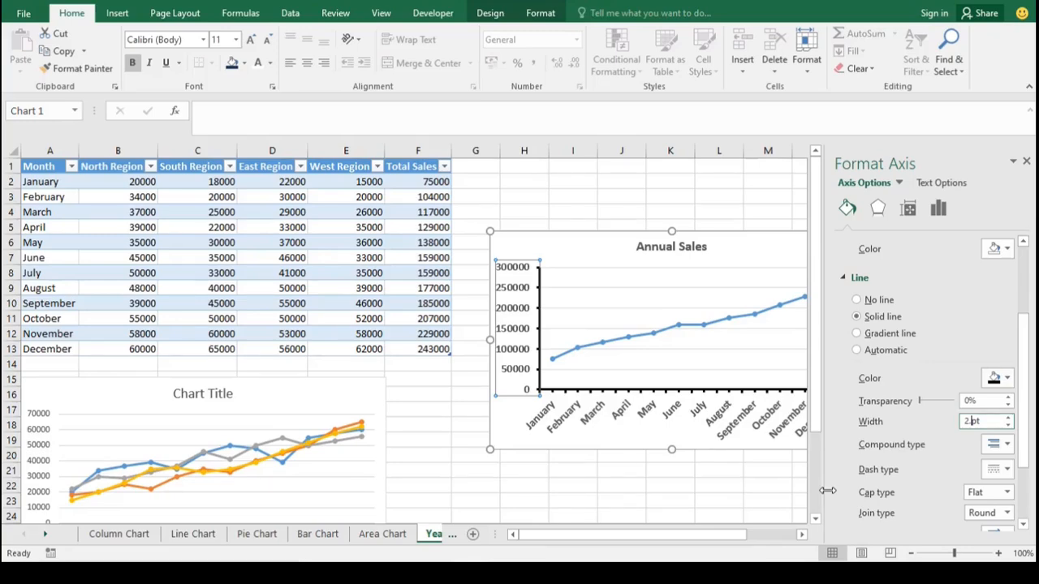
Step: Give the Annual Sales chart's plot area a solid black border 2 pt wide and close the formatting pane
{"action": "left_click", "coordinate": [604, 254]}
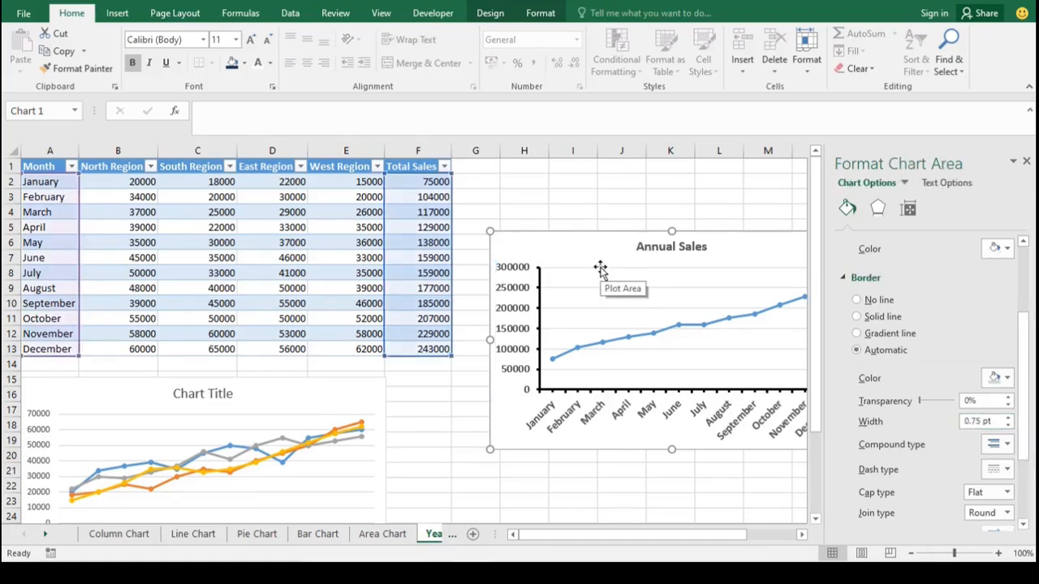
{"action": "left_click", "coordinate": [599, 267]}
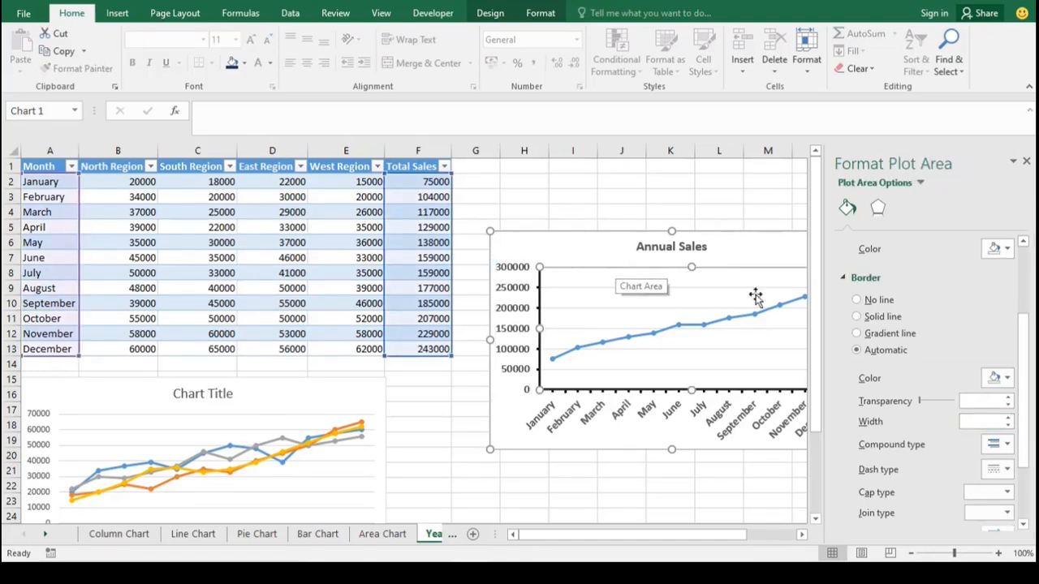
{"action": "left_click", "coordinate": [1008, 420]}
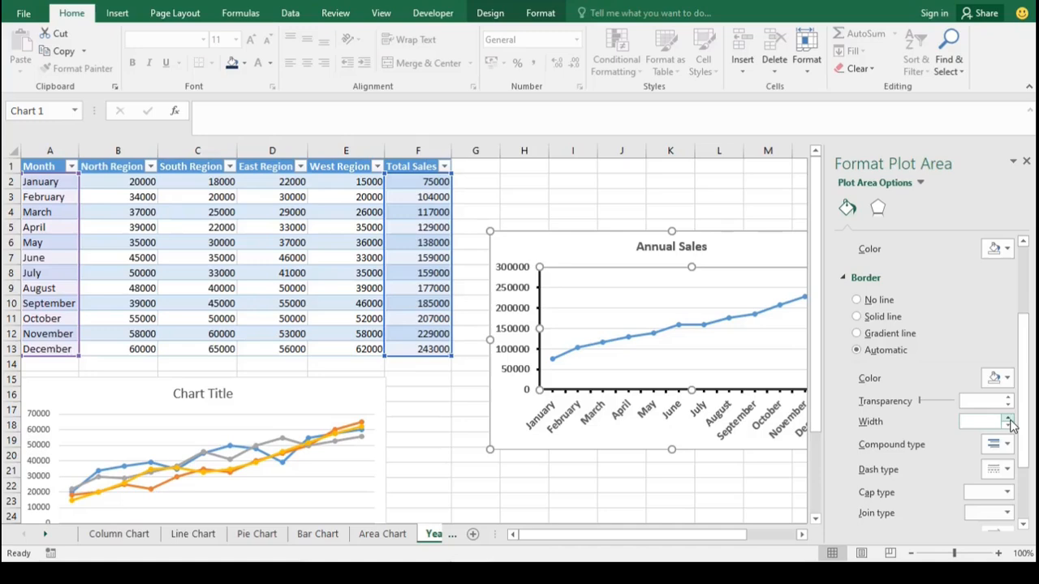
{"action": "left_click", "coordinate": [1009, 418]}
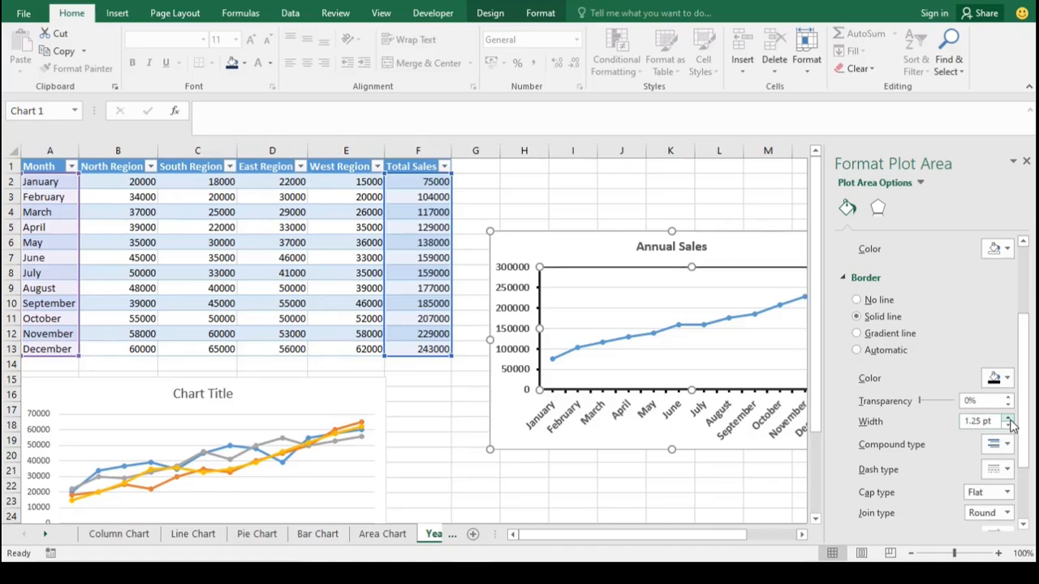
{"action": "left_click", "coordinate": [1009, 419]}
{"action": "left_click", "coordinate": [1009, 419]}
{"action": "left_click", "coordinate": [1009, 419]}
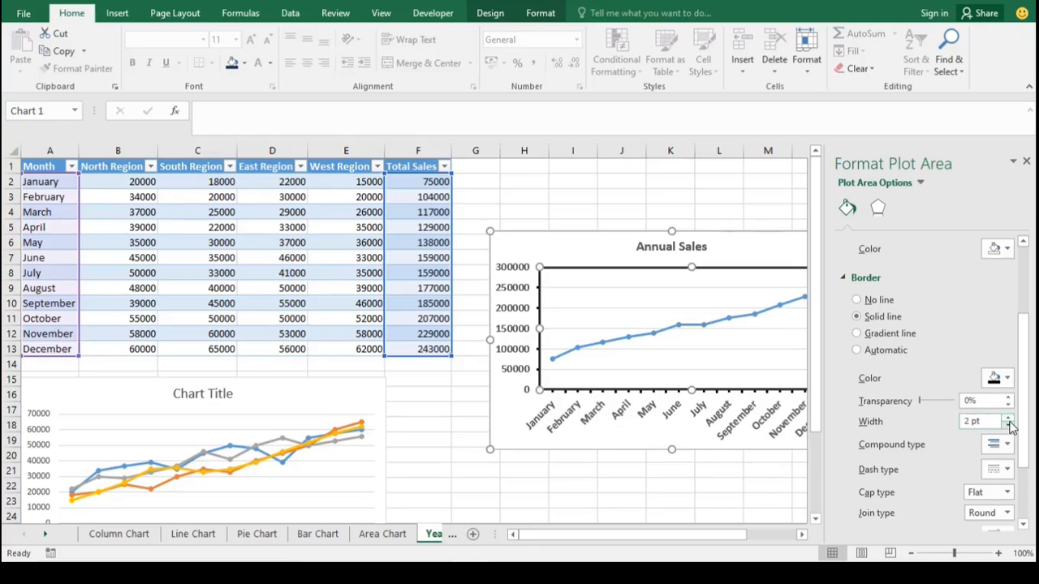
{"action": "left_click", "coordinate": [1026, 161]}
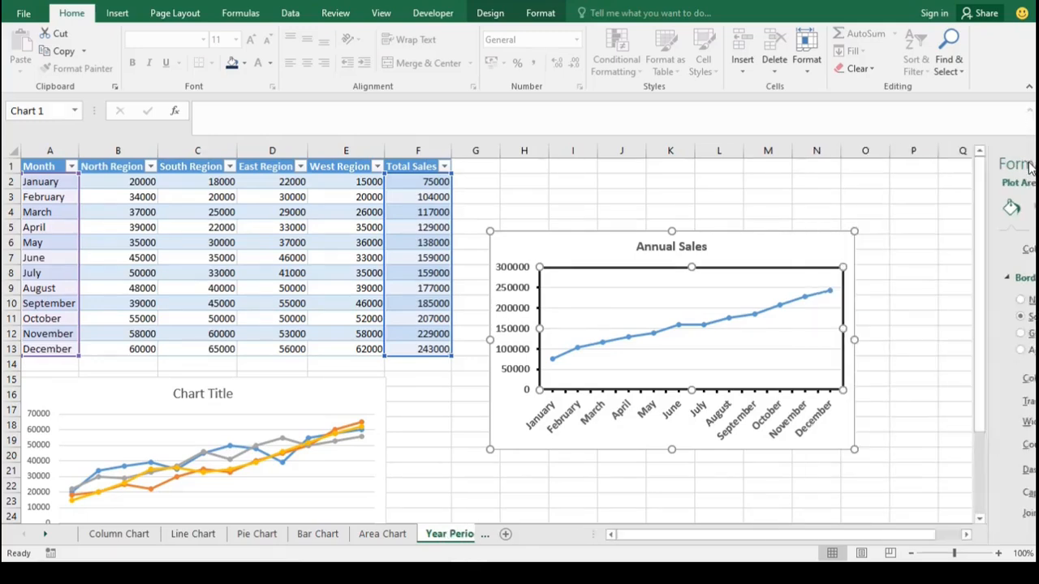
{"action": "left_click", "coordinate": [926, 362]}
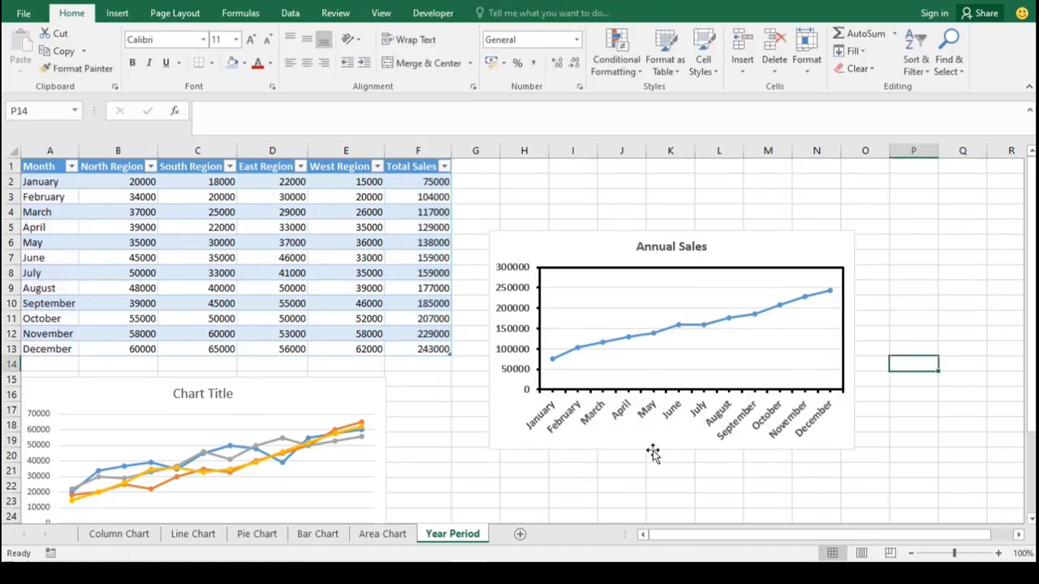
Step: Give the Annual Sales chart's horizontal axis month labels a dark blue fill and white text
{"action": "left_click", "coordinate": [543, 393]}
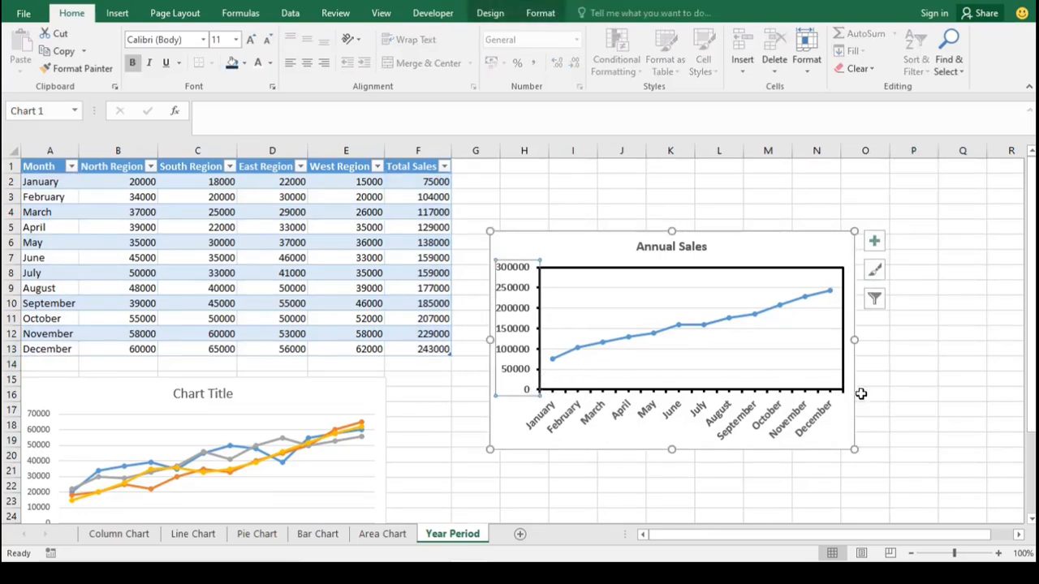
{"action": "left_click", "coordinate": [876, 436]}
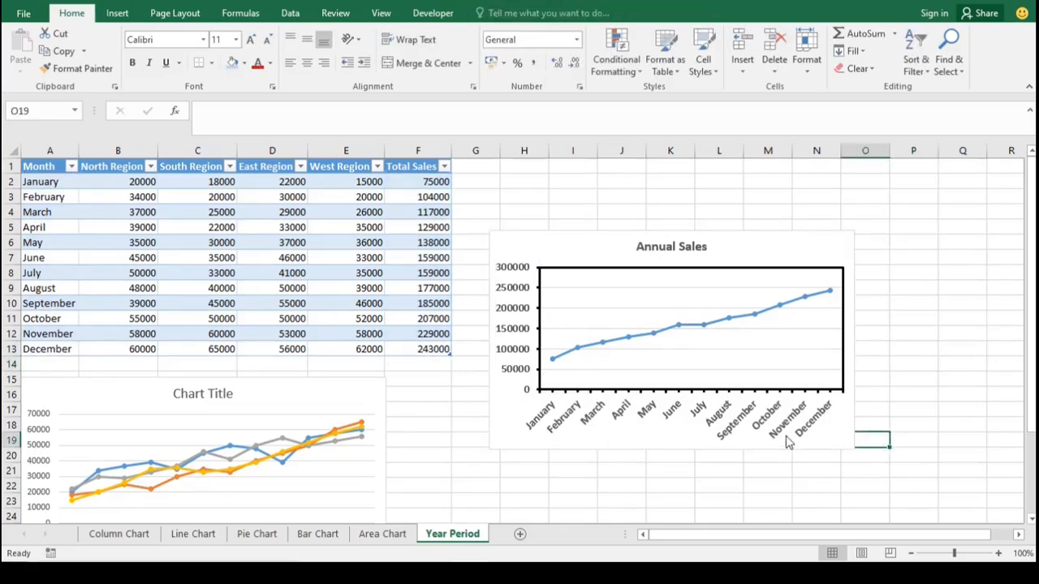
{"action": "left_click", "coordinate": [738, 436]}
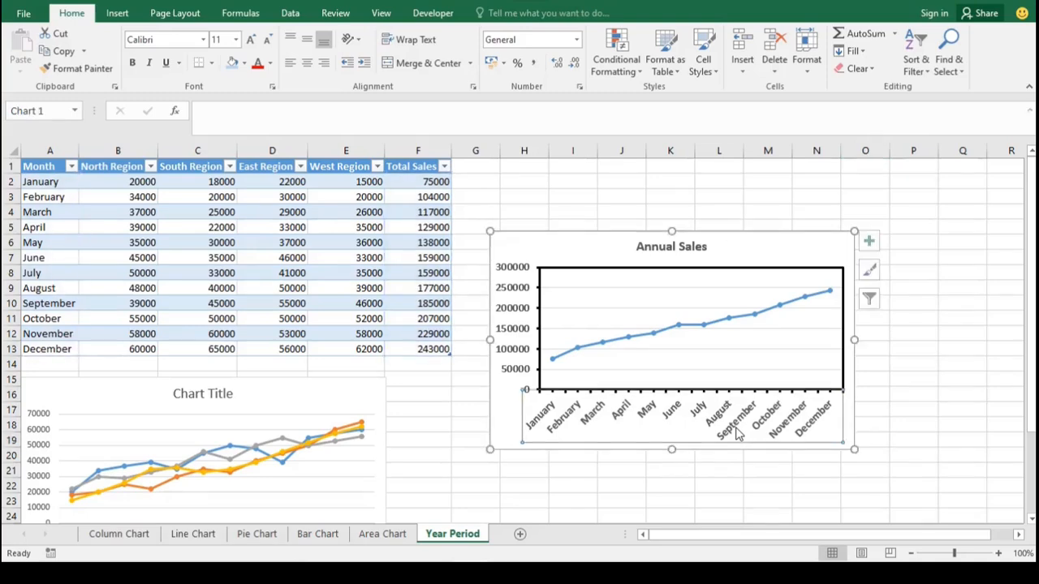
{"action": "left_click", "coordinate": [244, 63]}
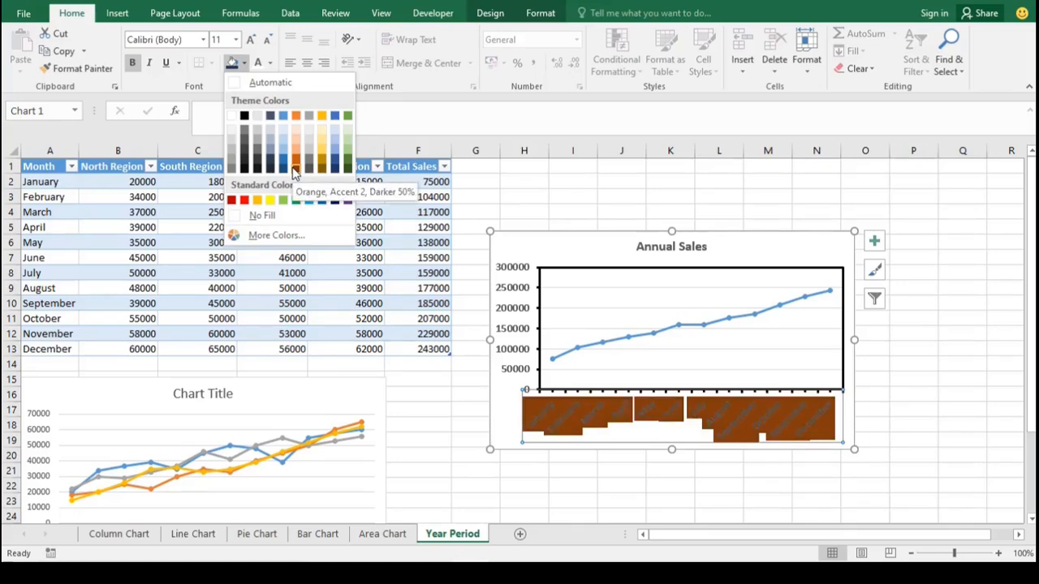
{"action": "left_click", "coordinate": [337, 170]}
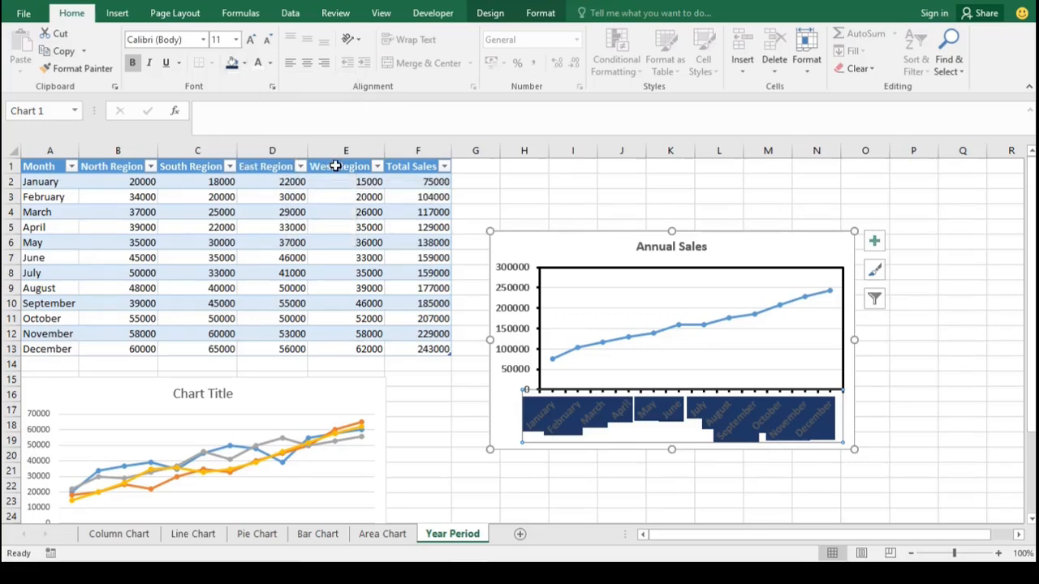
{"action": "left_click", "coordinate": [257, 65]}
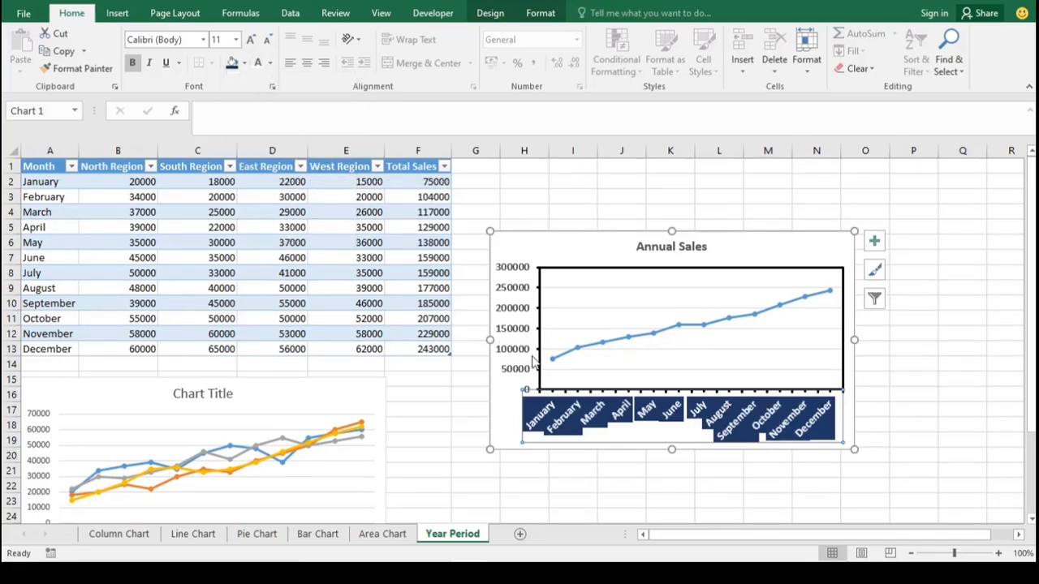
Step: Give the Annual Sales chart's vertical axis value labels a dark blue fill and white text, then deselect the chart
{"action": "left_click", "coordinate": [531, 361]}
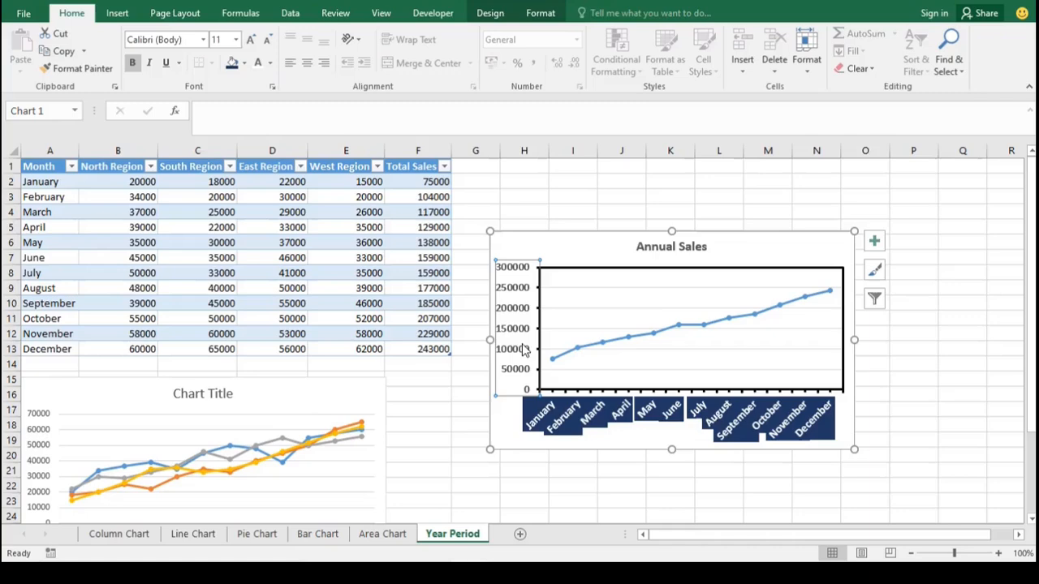
{"action": "left_click", "coordinate": [232, 65]}
{"action": "left_click", "coordinate": [258, 64]}
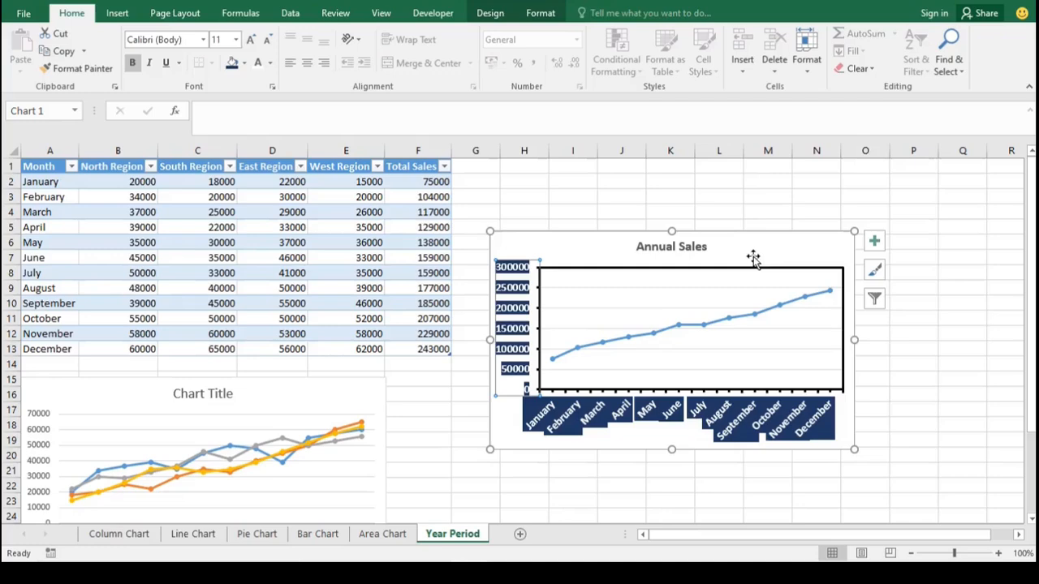
{"action": "left_click", "coordinate": [930, 412]}
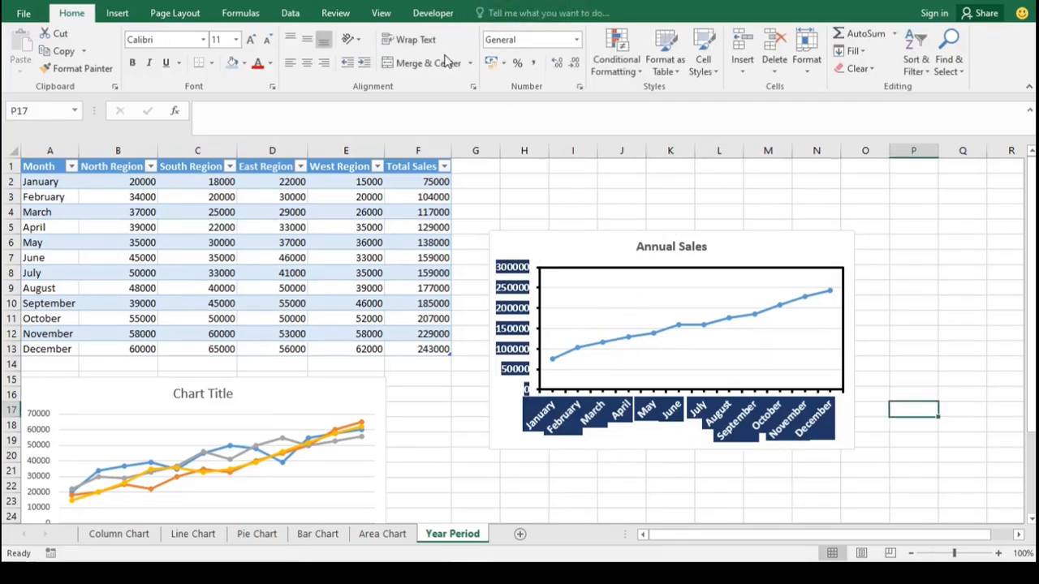
Step: Hide the gridlines on the Year Period worksheet
{"action": "left_click", "coordinate": [381, 13]}
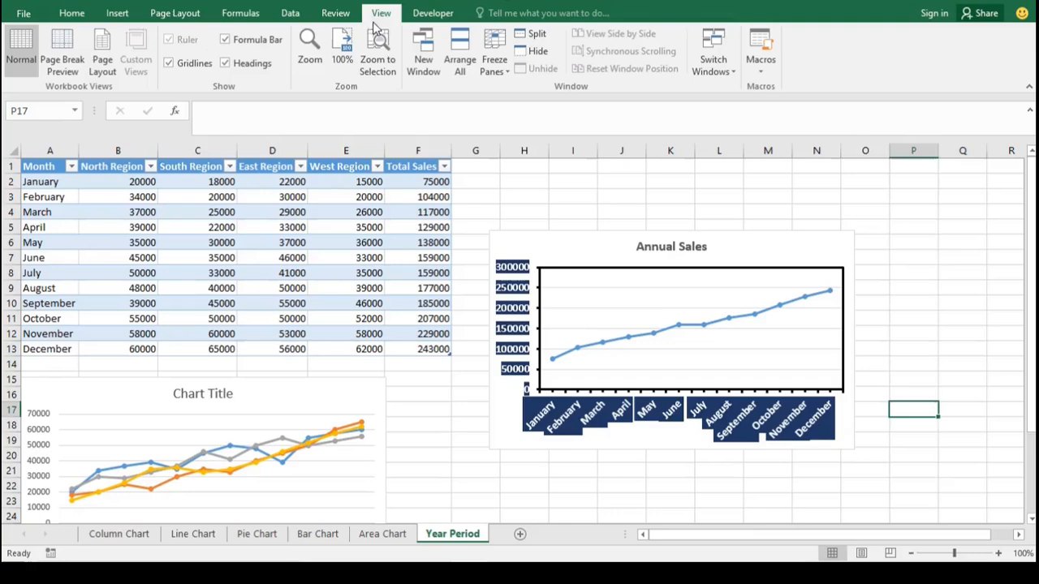
{"action": "left_click", "coordinate": [168, 63]}
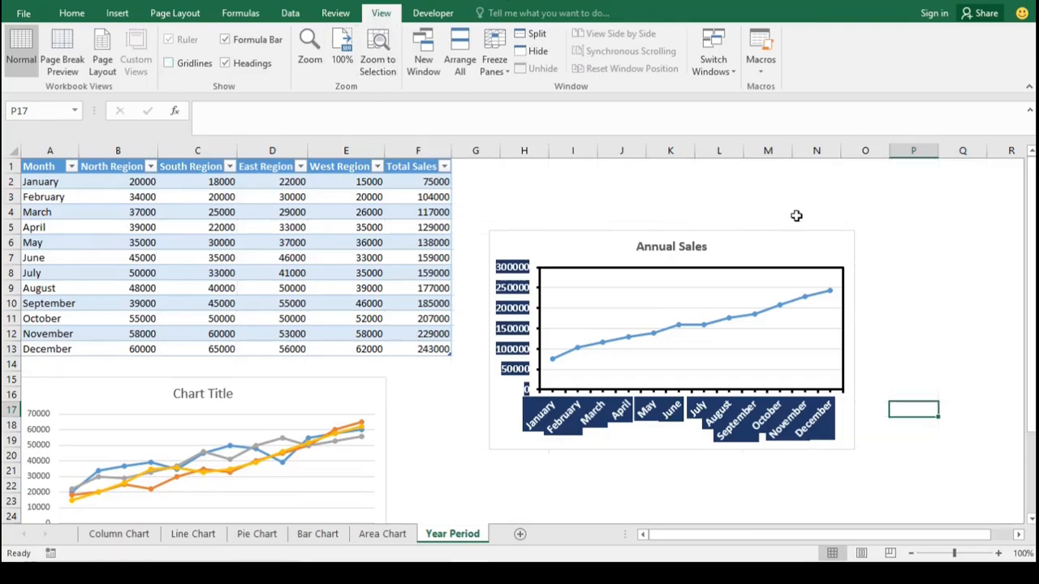
{"action": "left_click", "coordinate": [884, 317]}
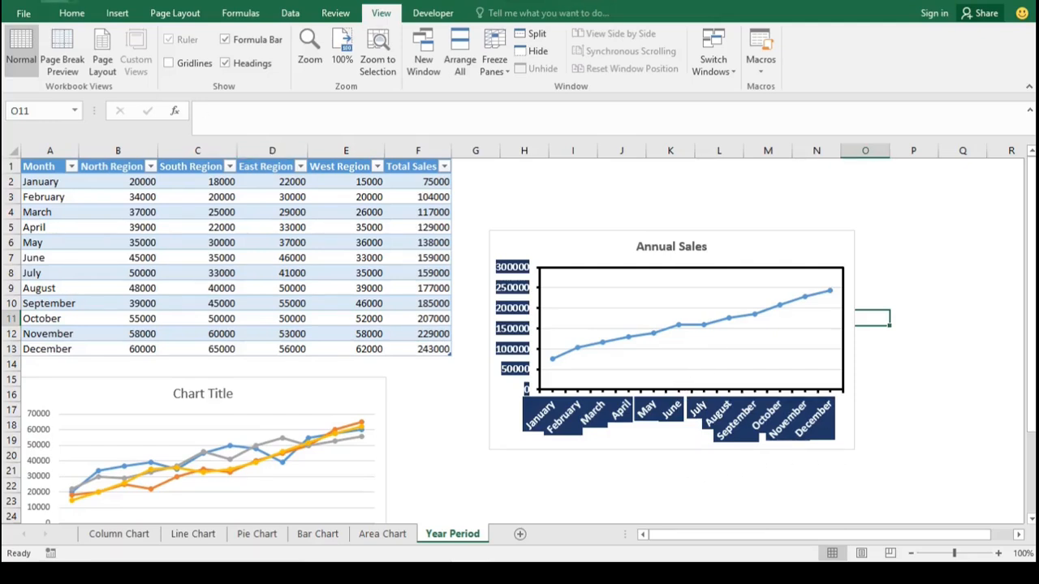
Step: Undo the Annual Sales chart's label fills, plot area border, axis lines and bold text formatting
{"action": "key", "text": "ctrl+z"}
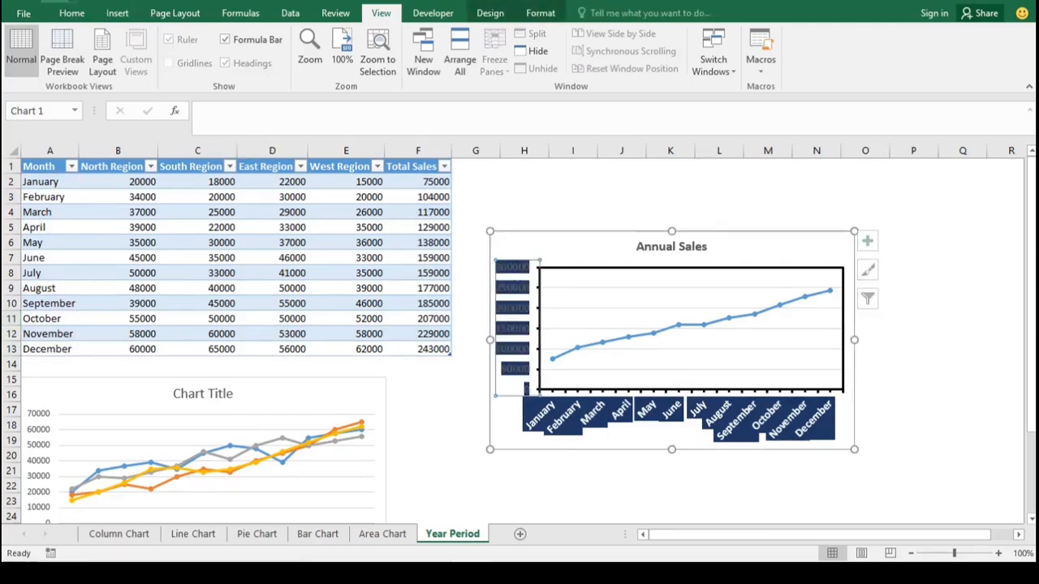
{"action": "key", "text": "ctrl+z"}
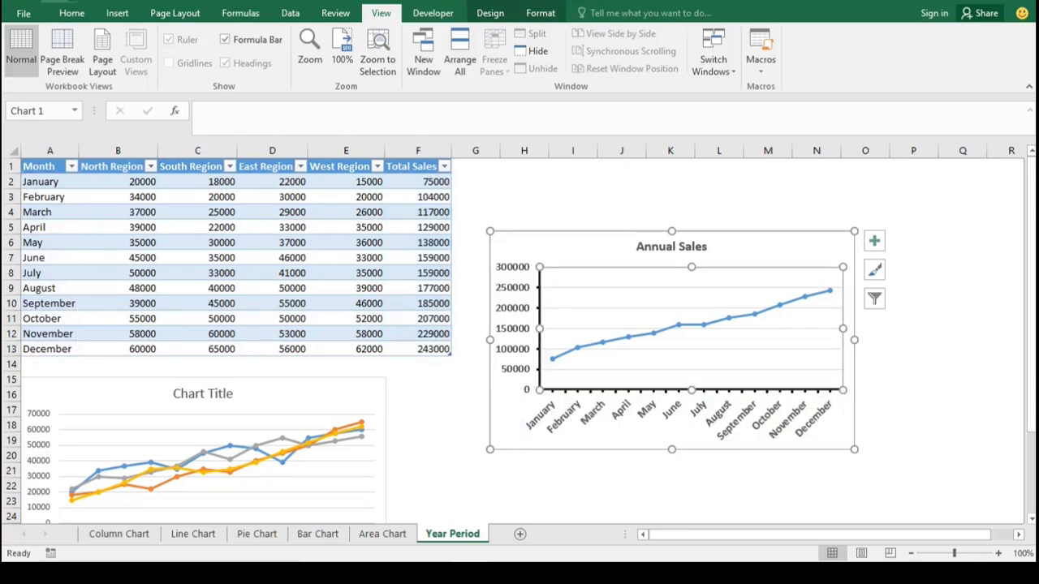
{"action": "key", "text": "ctrl+z"}
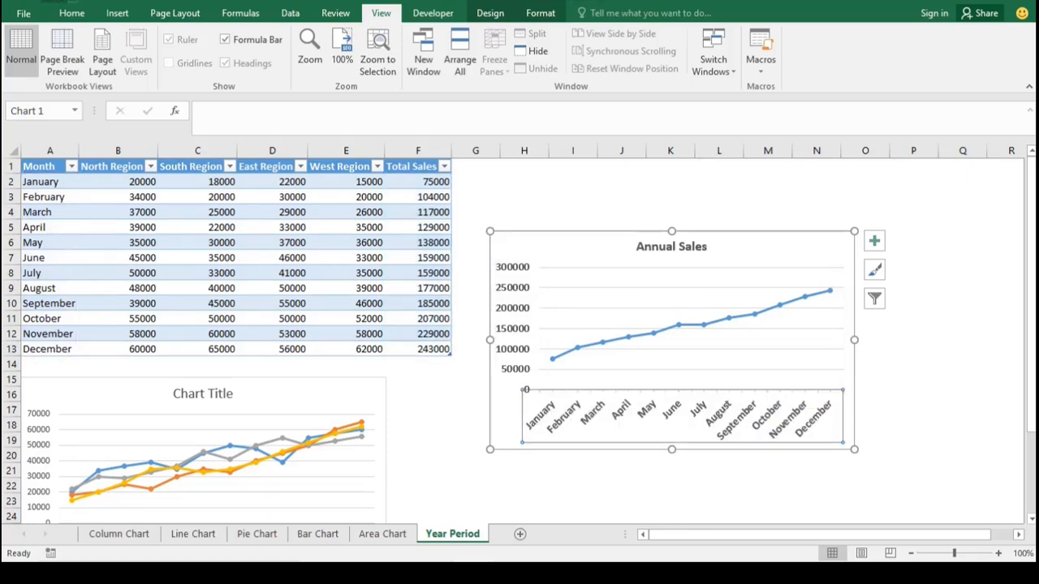
{"action": "key", "text": "ctrl+z"}
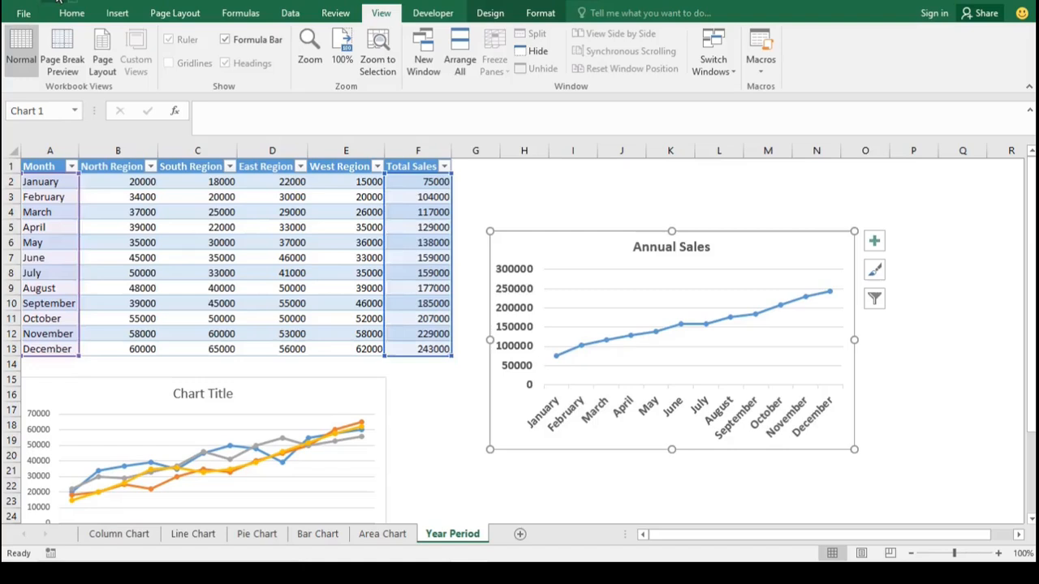
{"action": "key", "text": "ctrl+z"}
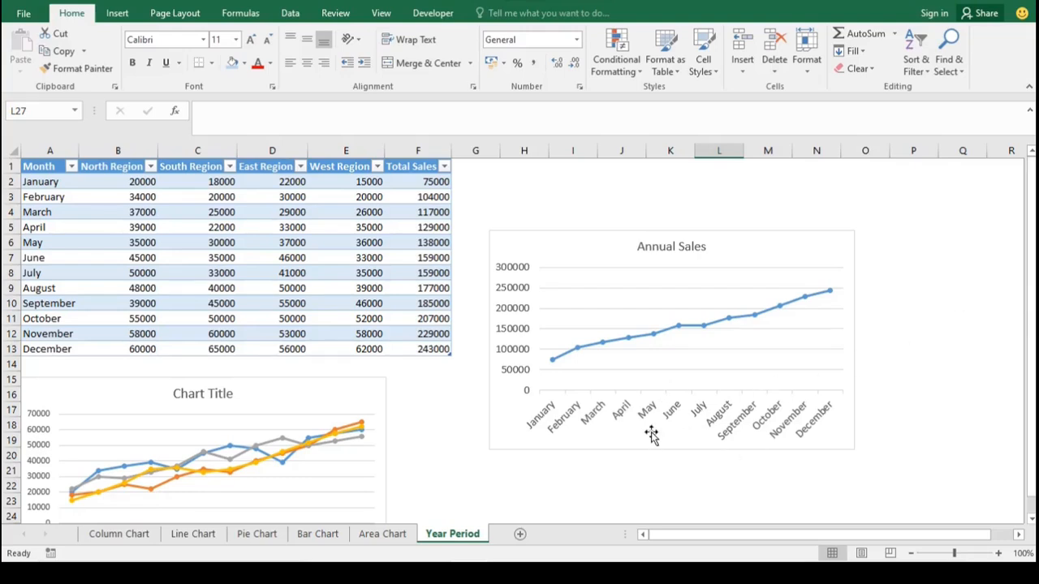
Step: Move the four-region line chart up over the sales table and select its legend
{"action": "left_click_drag", "start_coordinate": [1029, 320], "coordinate": [1029, 327]}
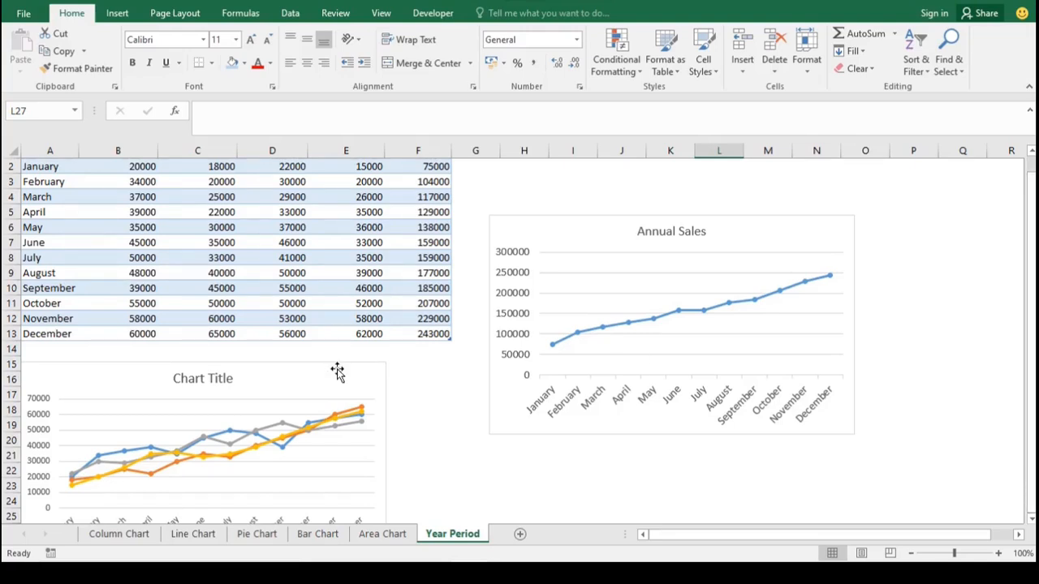
{"action": "left_click_drag", "start_coordinate": [337, 376], "coordinate": [351, 190]}
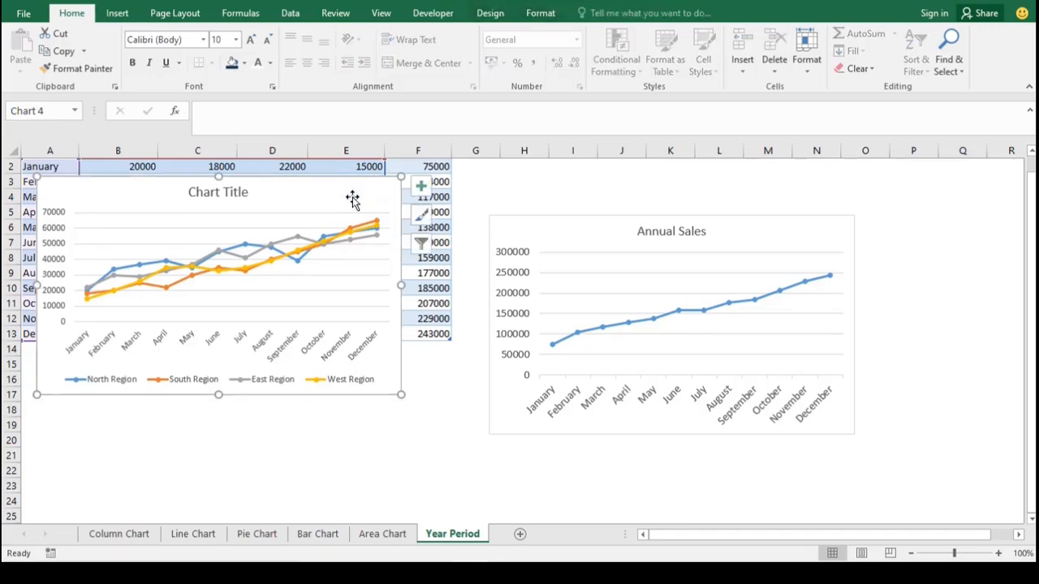
{"action": "left_click", "coordinate": [148, 384]}
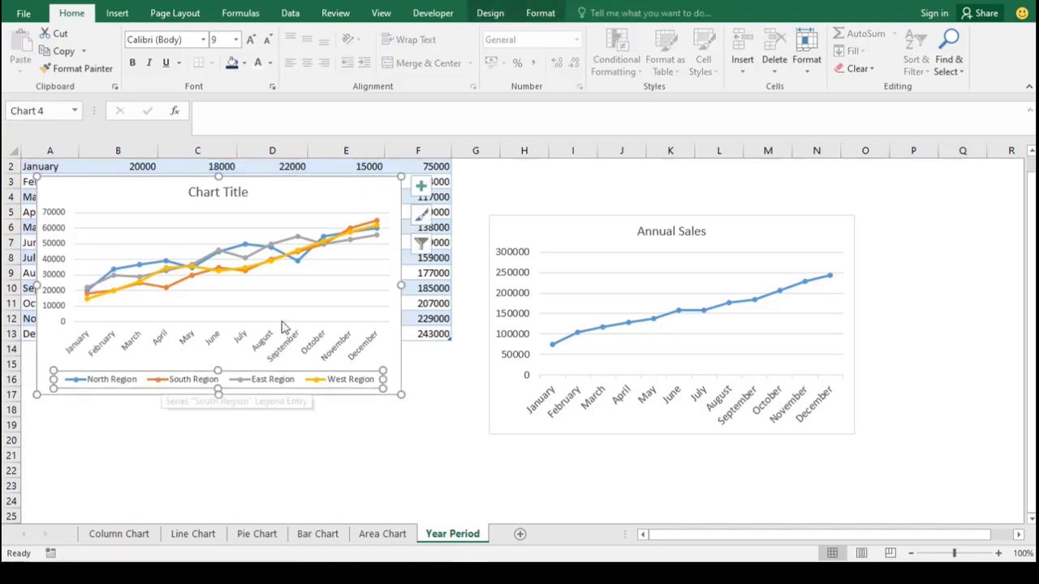
Step: Remove the four-region chart's legend and add it back to the right of the plot, and move the chart back down
{"action": "left_click", "coordinate": [421, 186]}
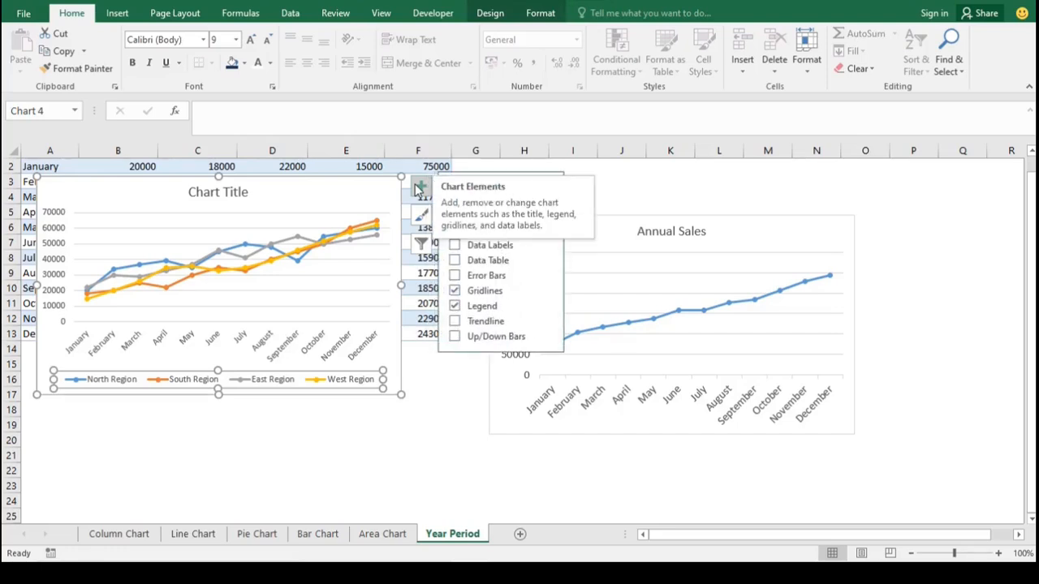
{"action": "left_click", "coordinate": [458, 306]}
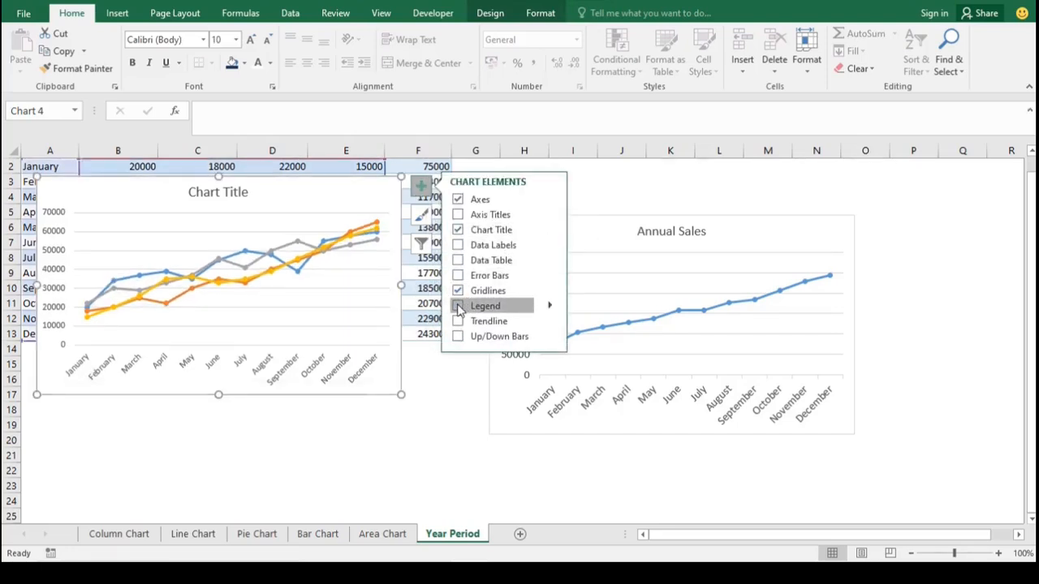
{"action": "left_click", "coordinate": [458, 307]}
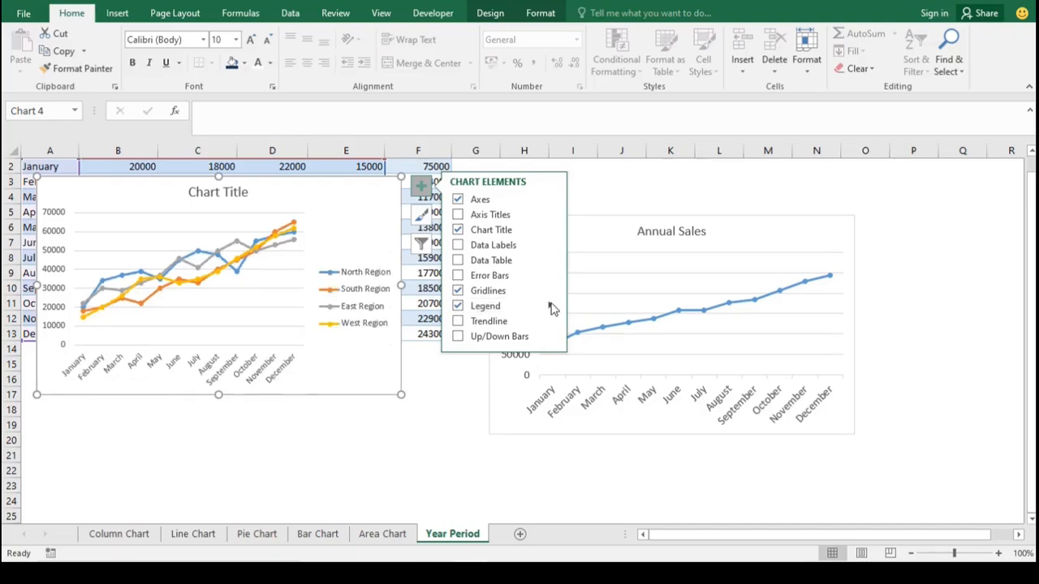
{"action": "left_click", "coordinate": [550, 307]}
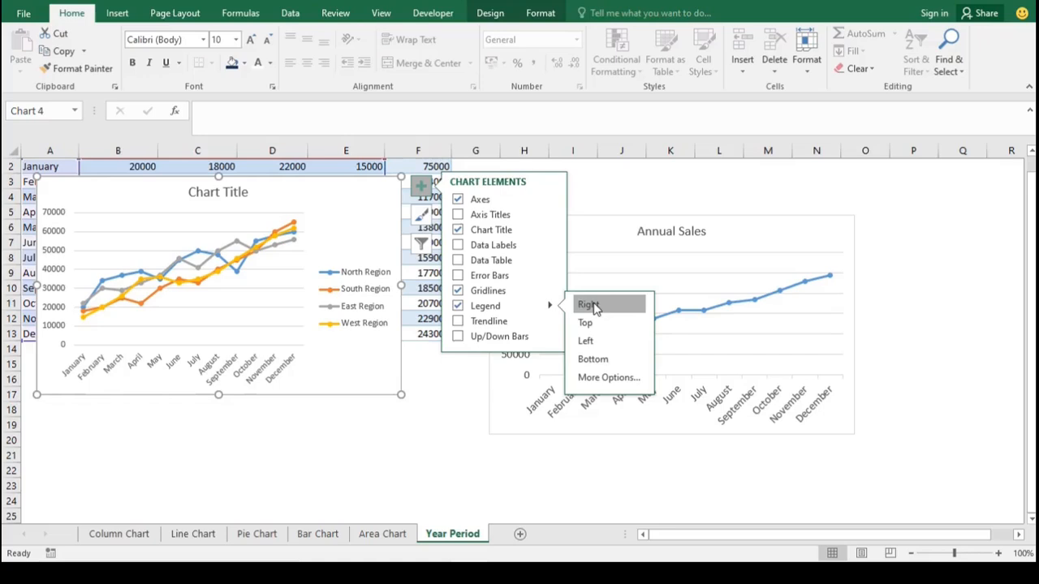
{"action": "left_click", "coordinate": [548, 474]}
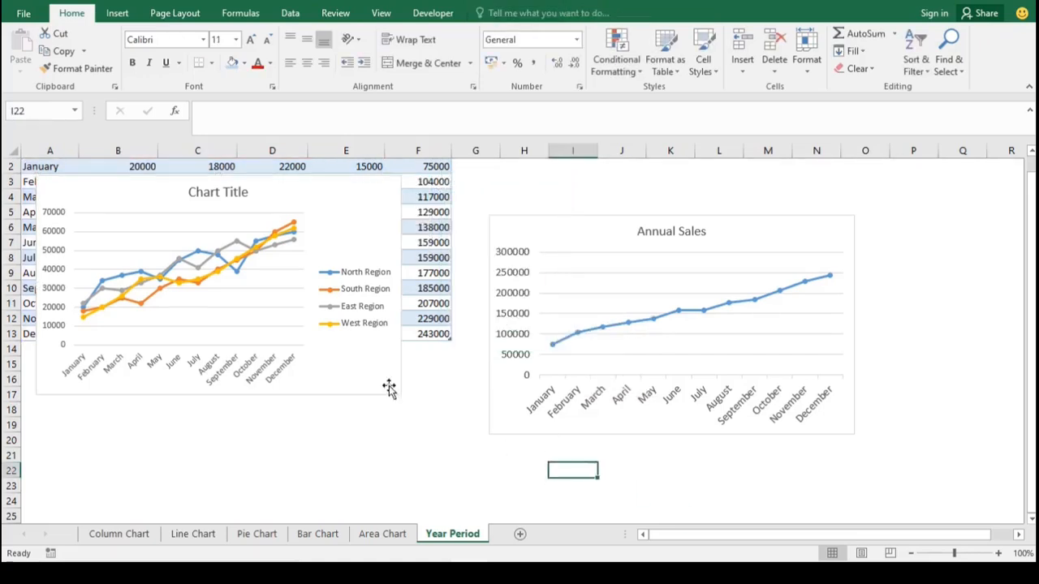
{"action": "left_click_drag", "start_coordinate": [352, 365], "coordinate": [339, 502]}
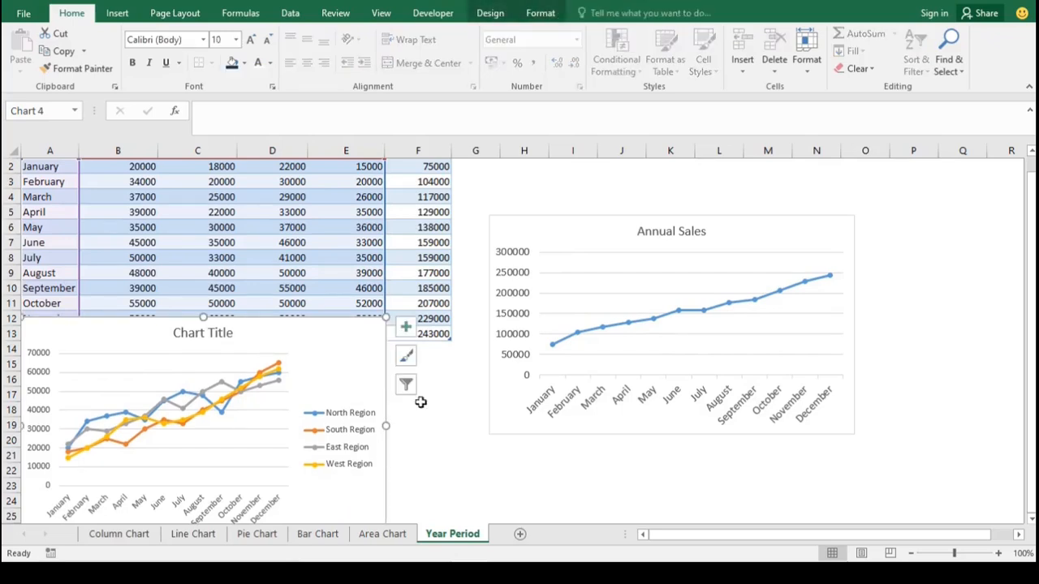
Step: Add a legend to the Annual Sales chart
{"action": "left_click", "coordinate": [793, 230]}
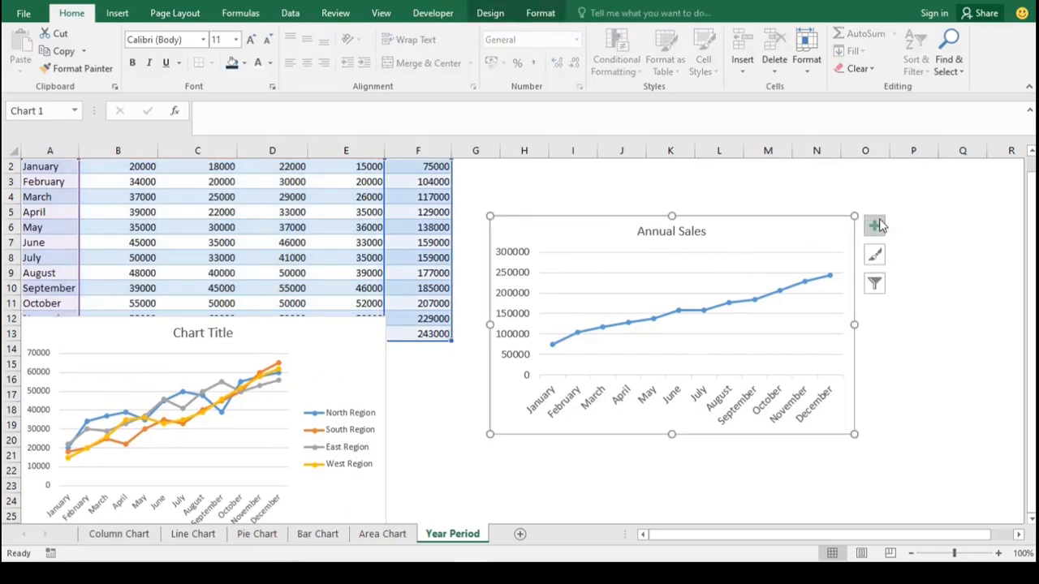
{"action": "left_click", "coordinate": [875, 225]}
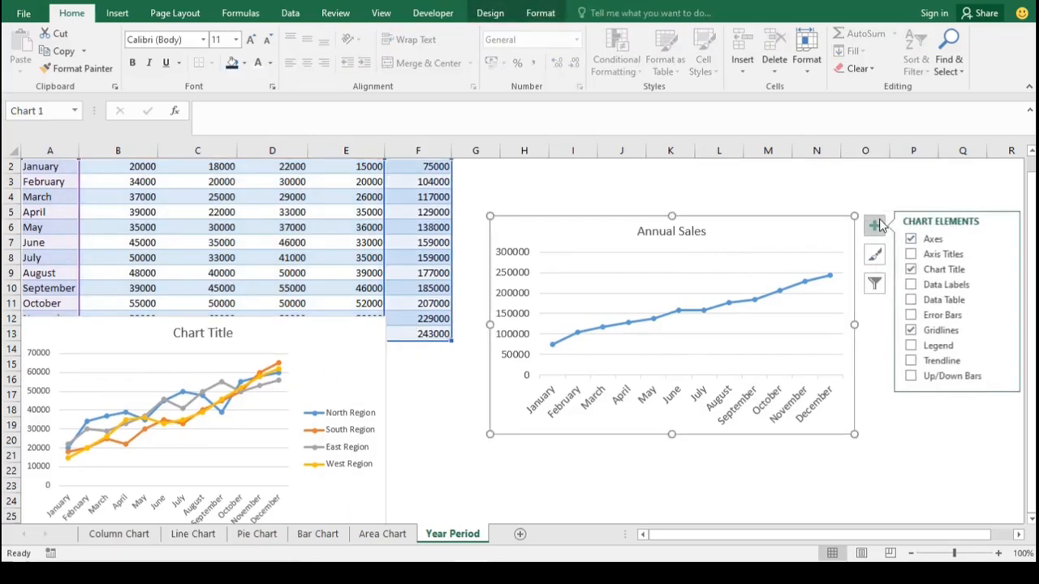
{"action": "left_click", "coordinate": [910, 348]}
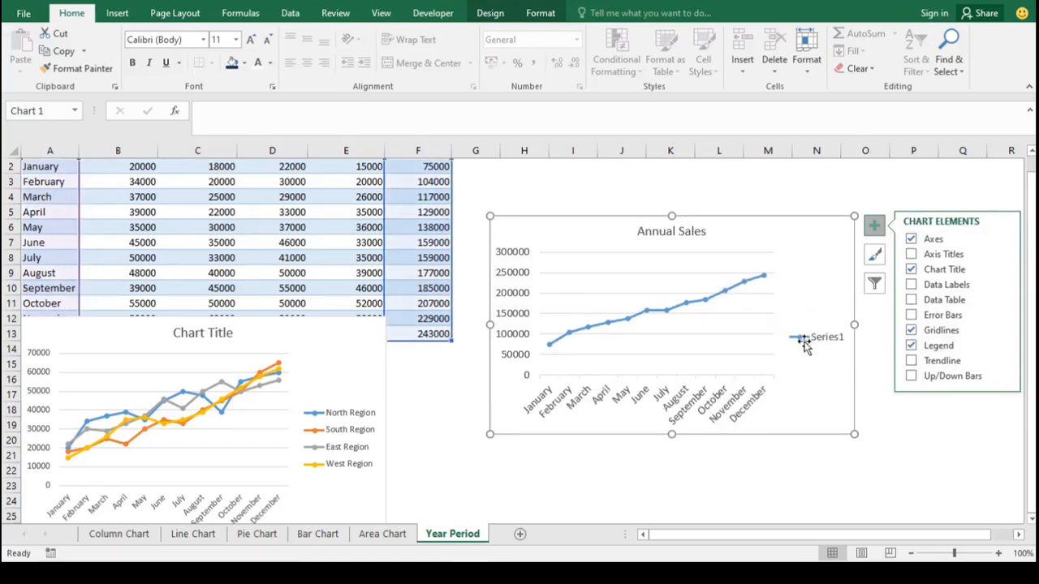
Step: Open the line formatting options for the North Region series in the four-region line chart
{"action": "left_click", "coordinate": [1031, 340]}
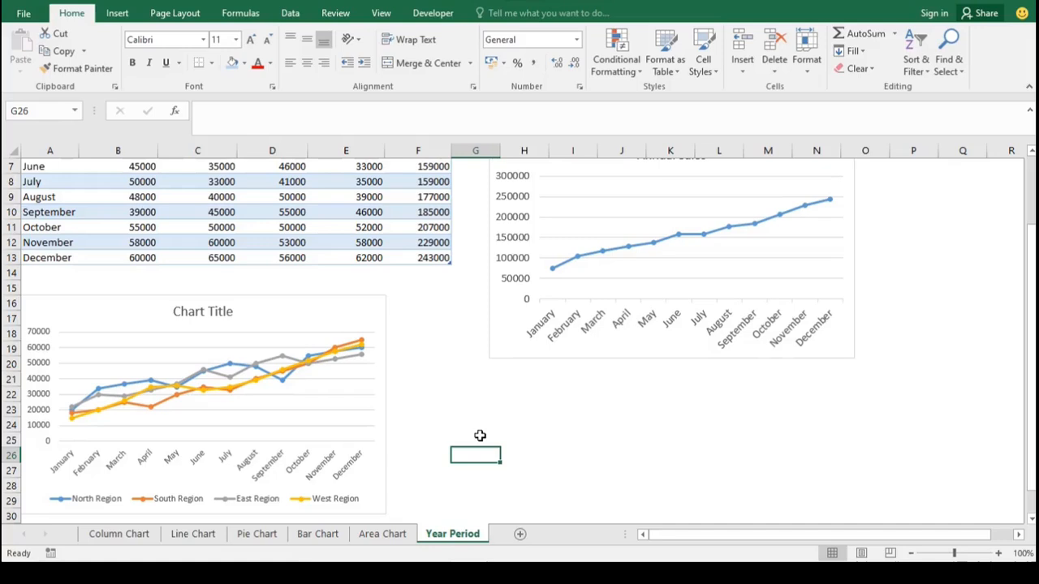
{"action": "left_click", "coordinate": [335, 314]}
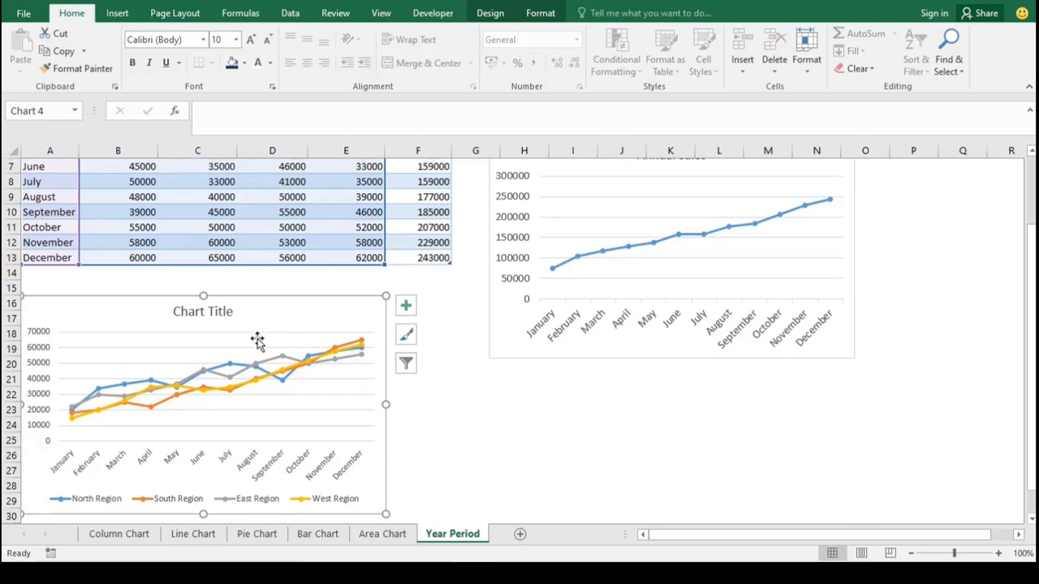
{"action": "left_click", "coordinate": [231, 365]}
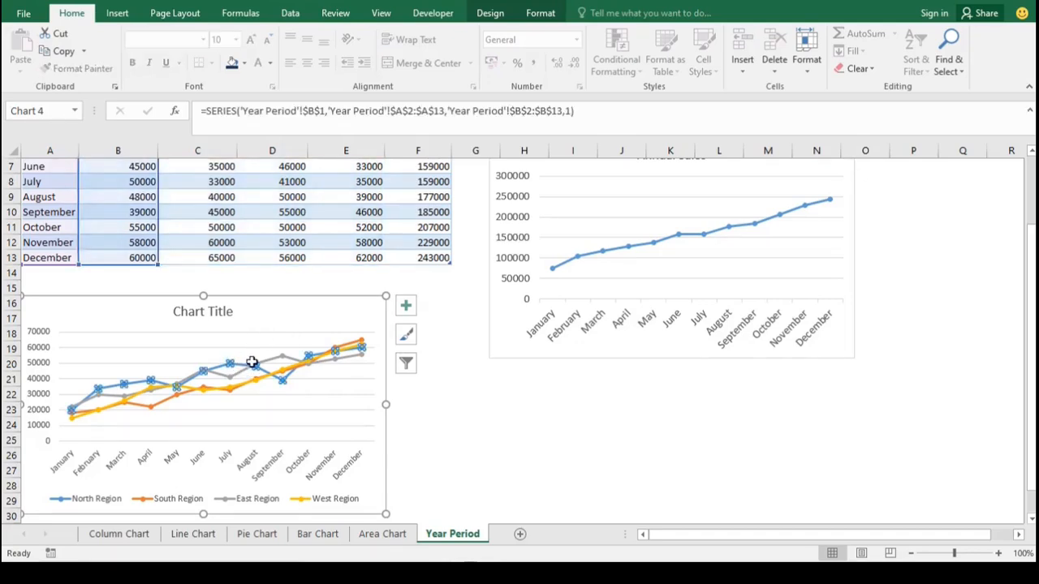
{"action": "mouse_move", "coordinate": [229, 364]}
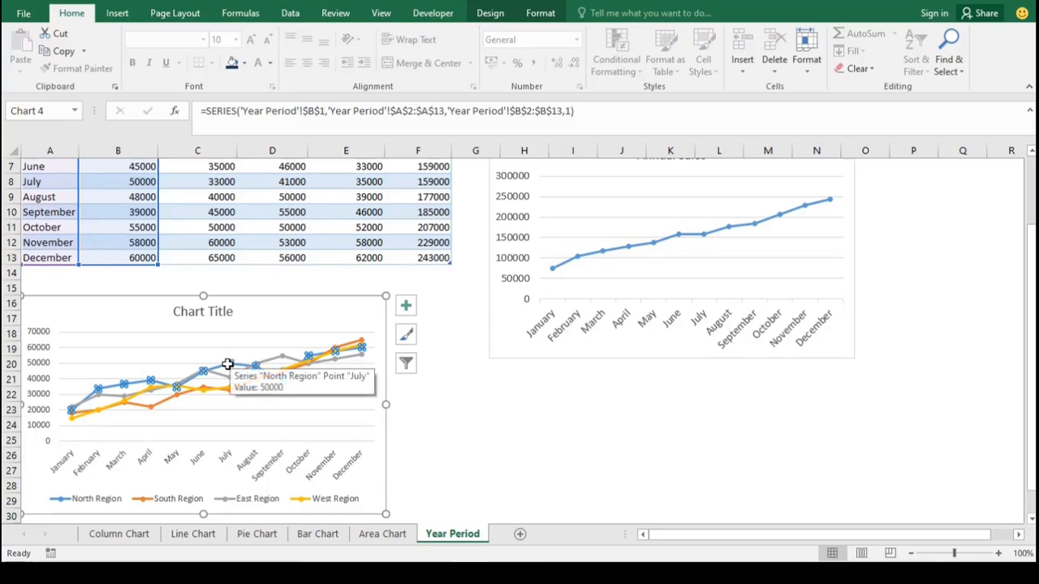
{"action": "right_click", "coordinate": [228, 369]}
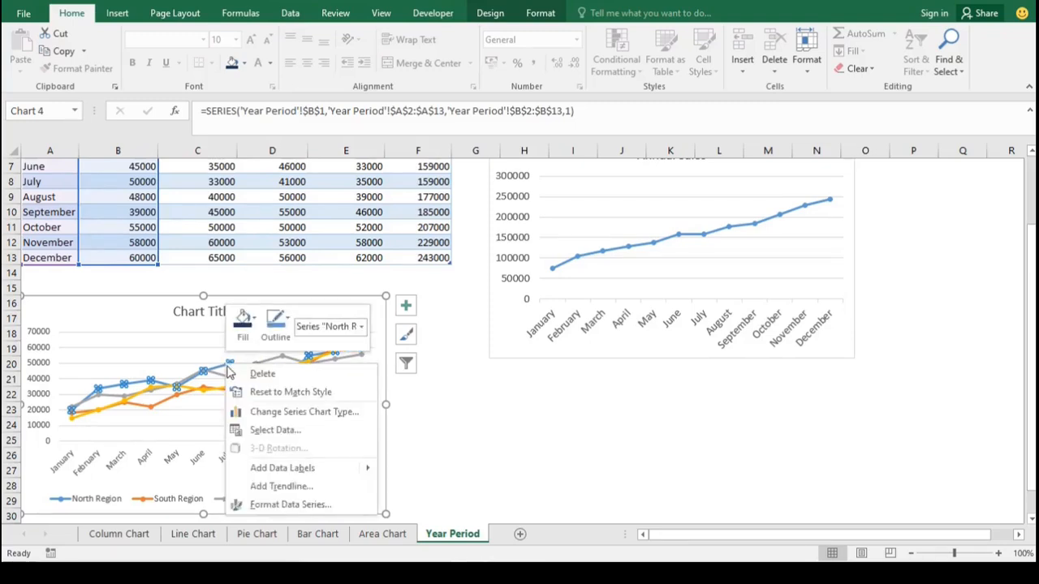
{"action": "left_click", "coordinate": [274, 506]}
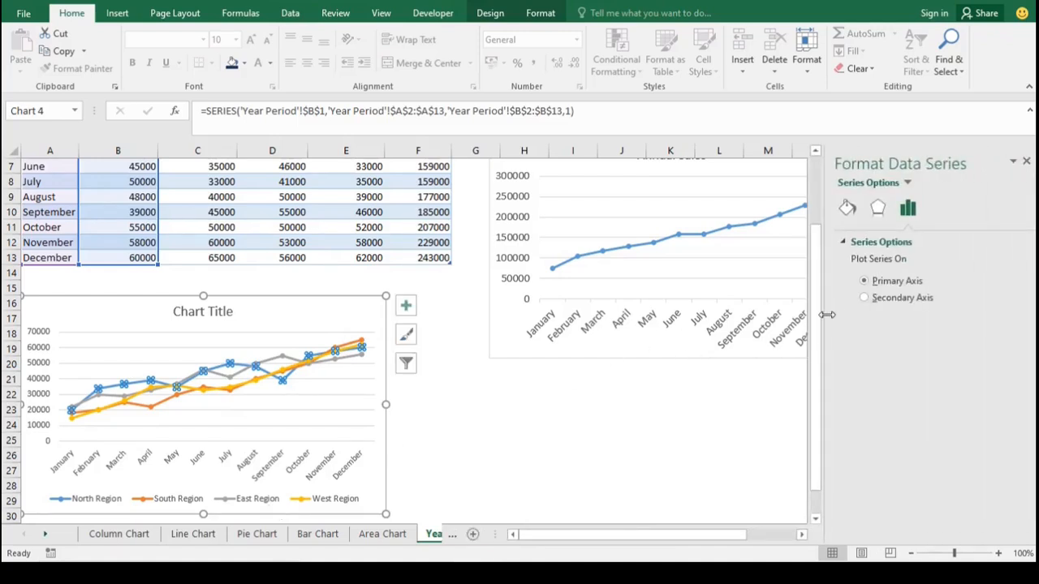
{"action": "left_click", "coordinate": [843, 213]}
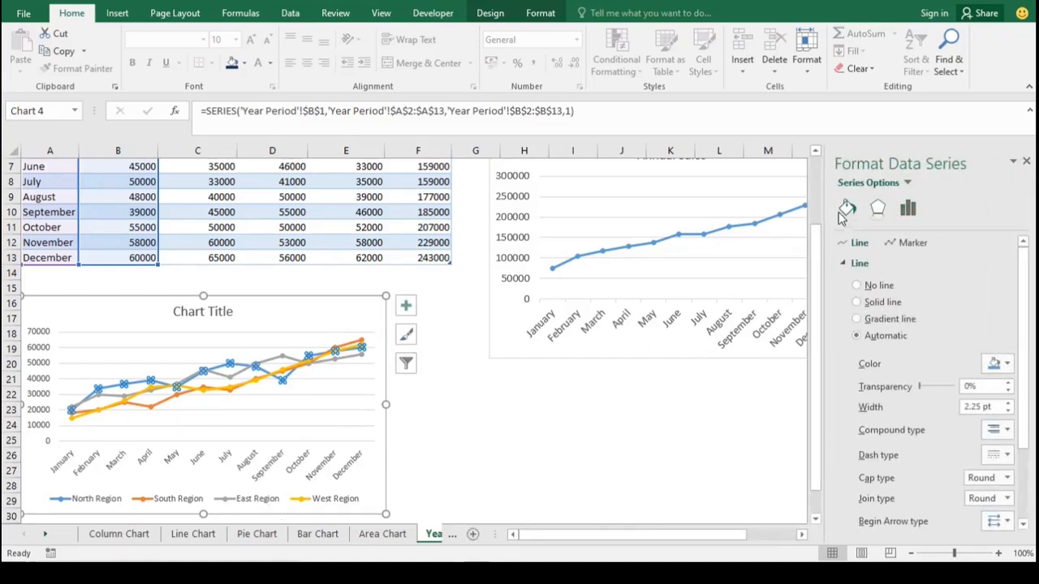
Step: Open the custom color choices for the North Region line and try several spectrum colors, ending on a pink shade
{"action": "left_click", "coordinate": [1006, 365]}
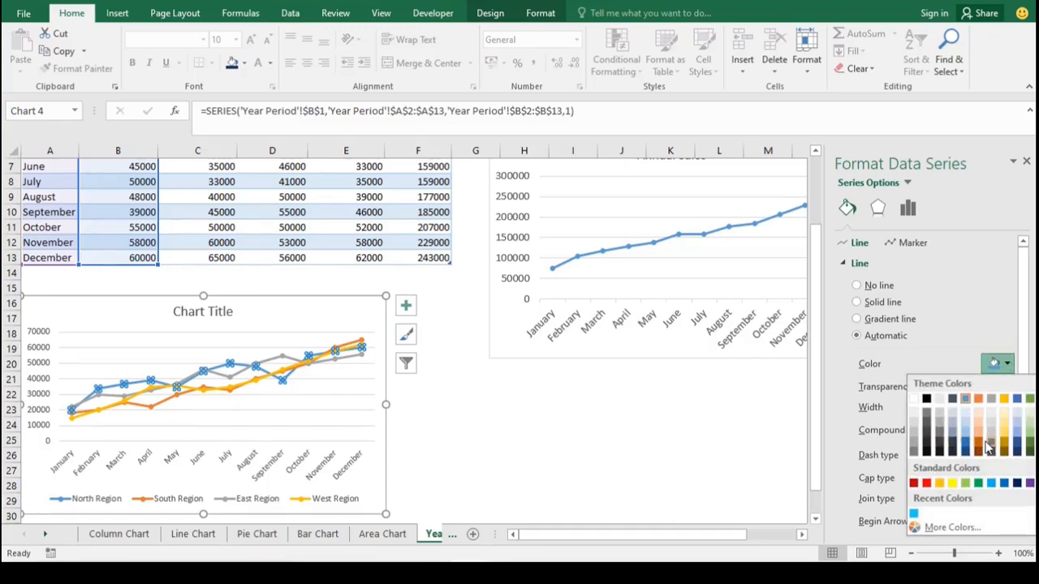
{"action": "left_click", "coordinate": [951, 527]}
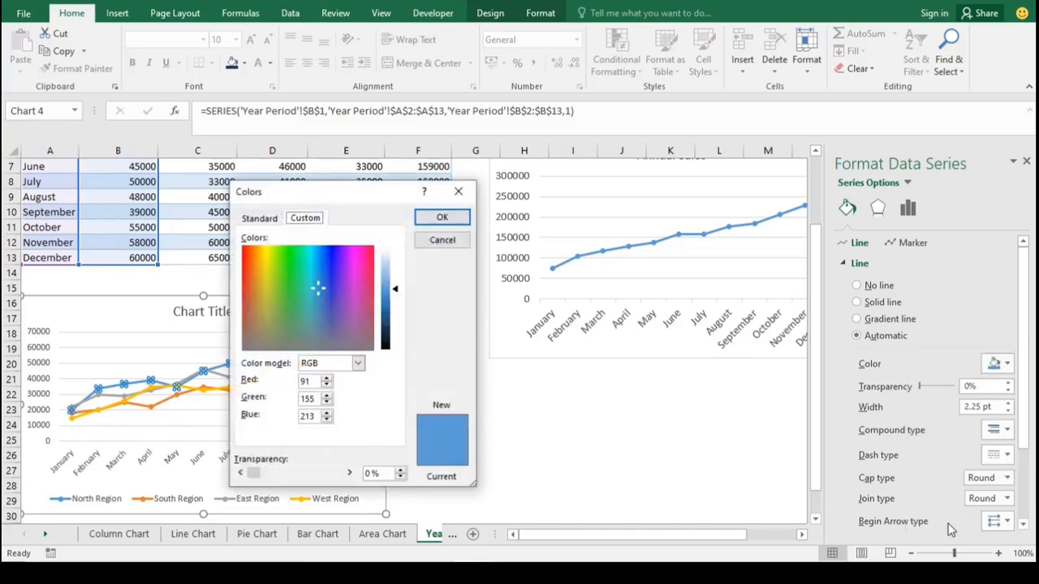
{"action": "left_click", "coordinate": [315, 301]}
{"action": "left_click", "coordinate": [321, 263]}
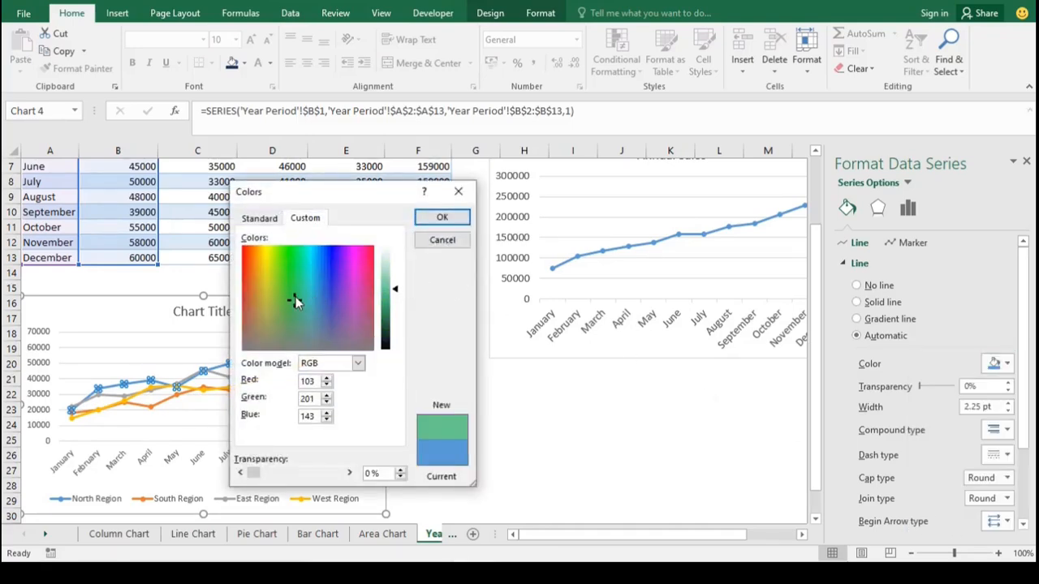
{"action": "left_click", "coordinate": [350, 276]}
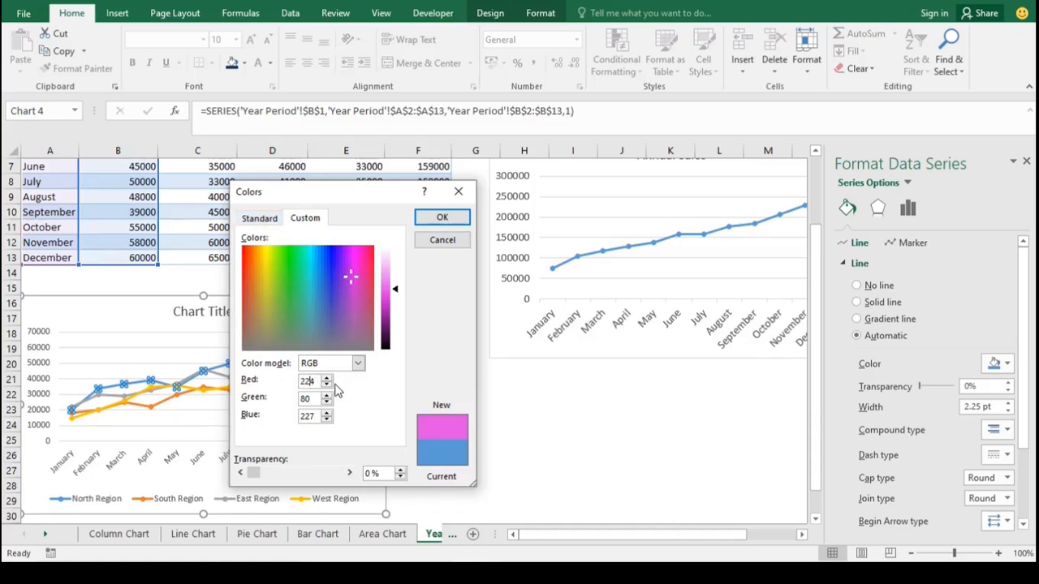
Step: Try to set the custom color's red component to 264
{"action": "key", "text": "BackSpace"}
{"action": "type", "text": "64"}
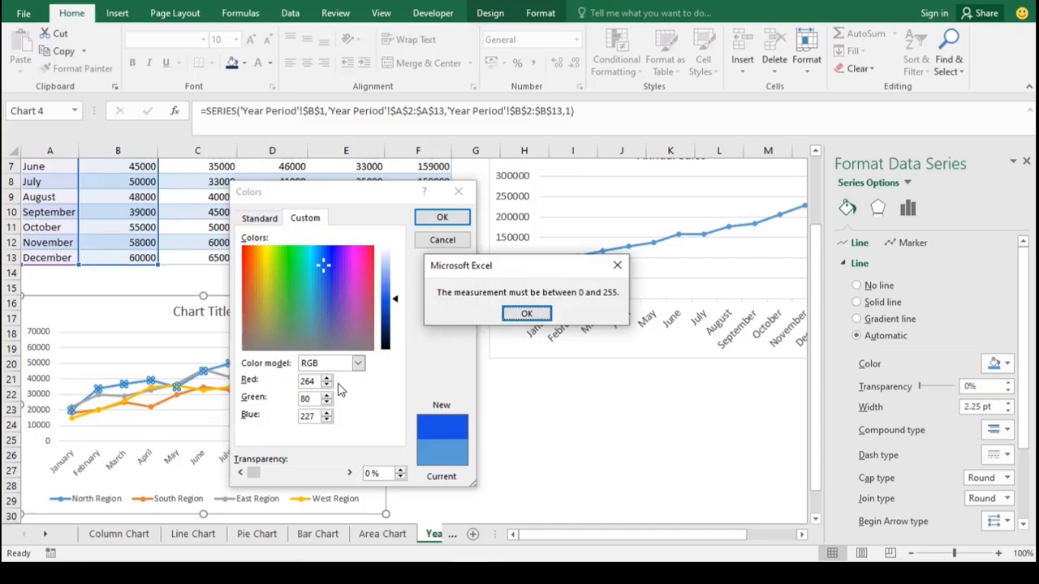
{"action": "left_click", "coordinate": [542, 314]}
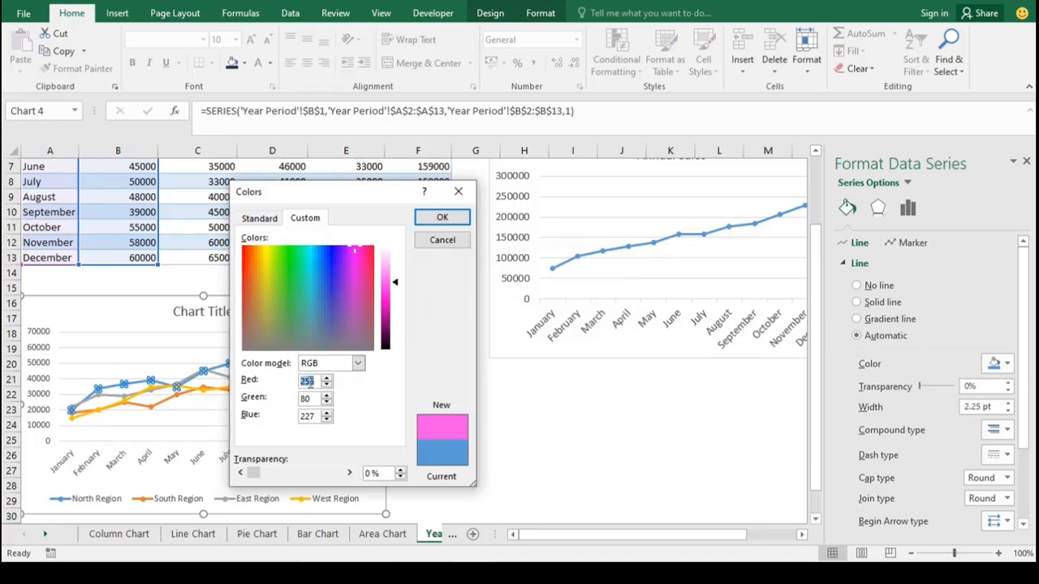
Step: Choose a green custom color and try its transparency at 100% before returning it to 0%
{"action": "left_click", "coordinate": [280, 278]}
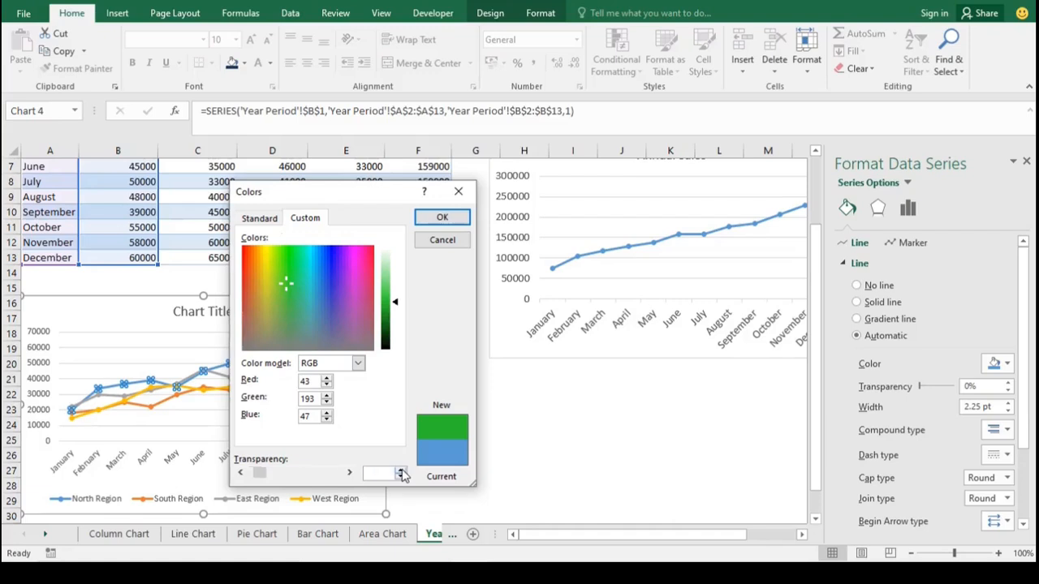
{"action": "left_click_drag", "start_coordinate": [262, 474], "coordinate": [354, 487]}
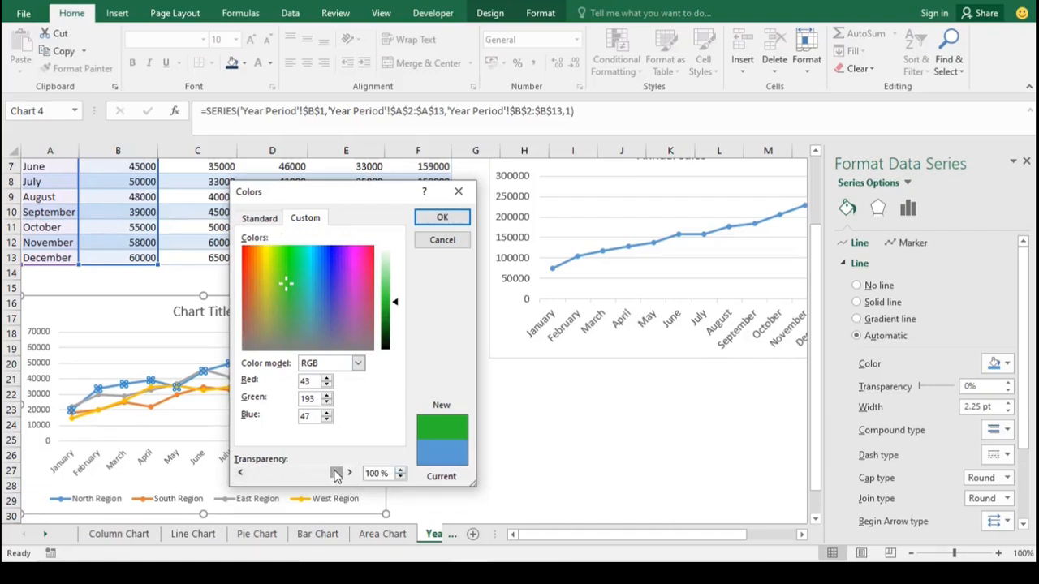
{"action": "left_click_drag", "start_coordinate": [336, 474], "coordinate": [253, 476]}
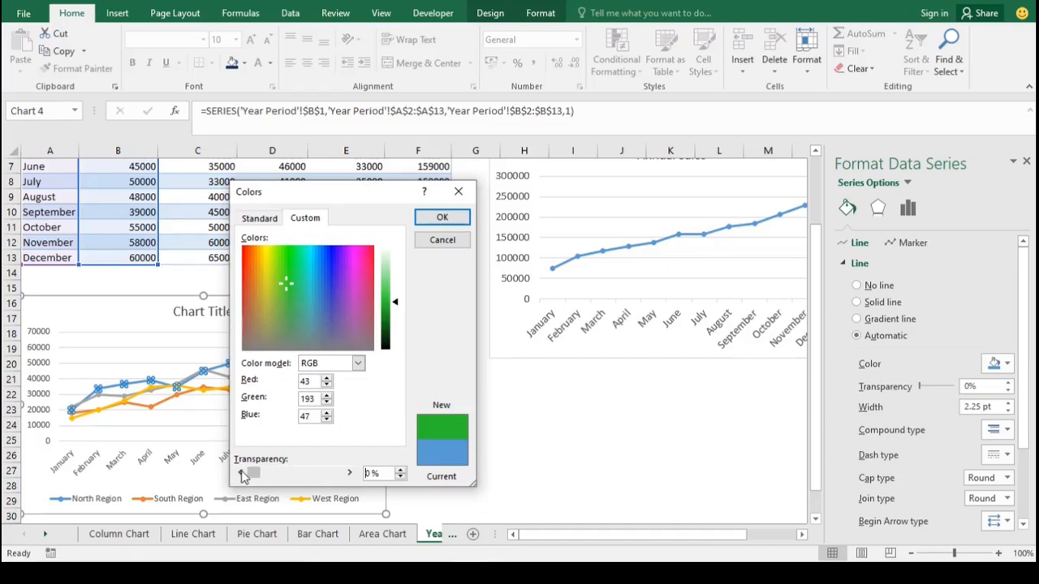
Step: Choose a bright sky blue from the standard color palette for the North Region line
{"action": "left_click", "coordinate": [258, 221]}
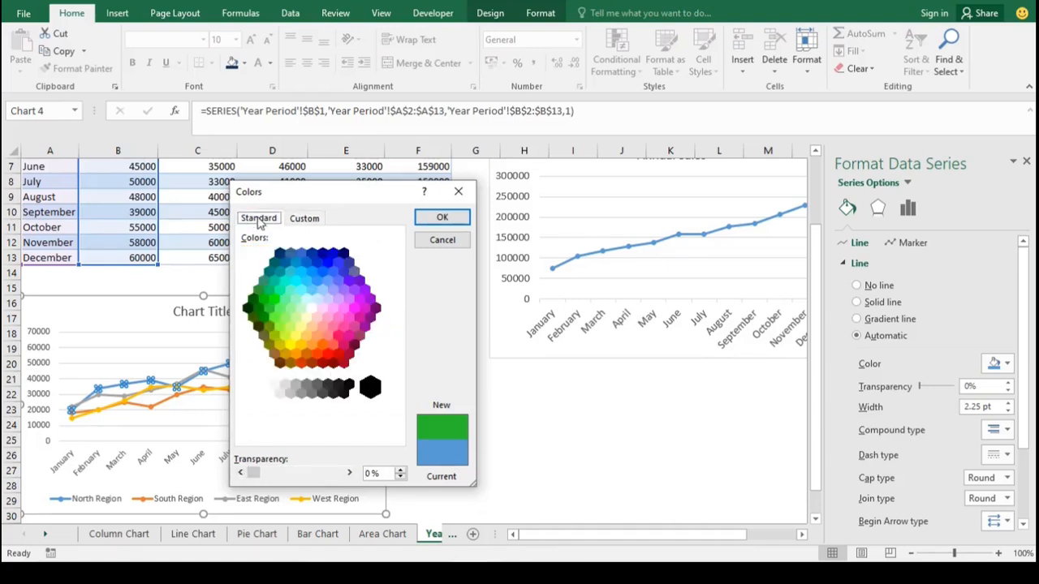
{"action": "left_click", "coordinate": [295, 281]}
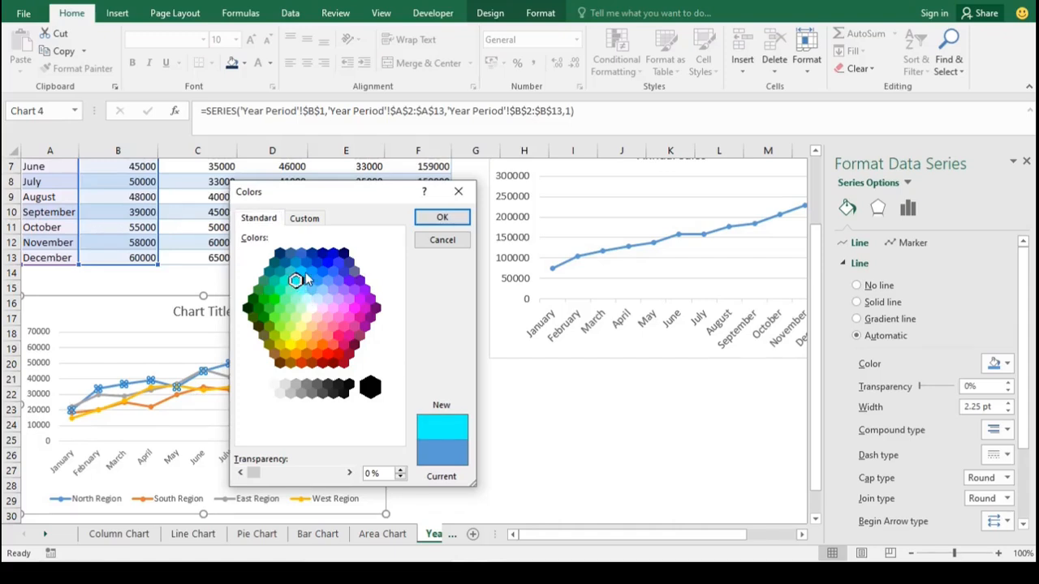
{"action": "left_click", "coordinate": [300, 271]}
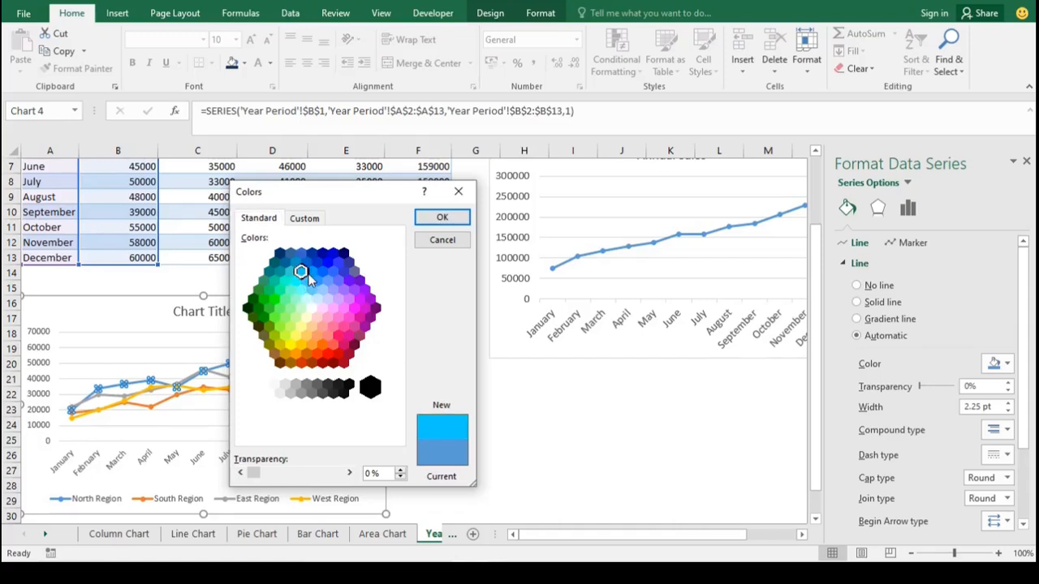
Step: Apply the bright sky-blue standard colour to the North Region line in the regional line chart and deselect the chart
{"action": "left_click", "coordinate": [442, 217]}
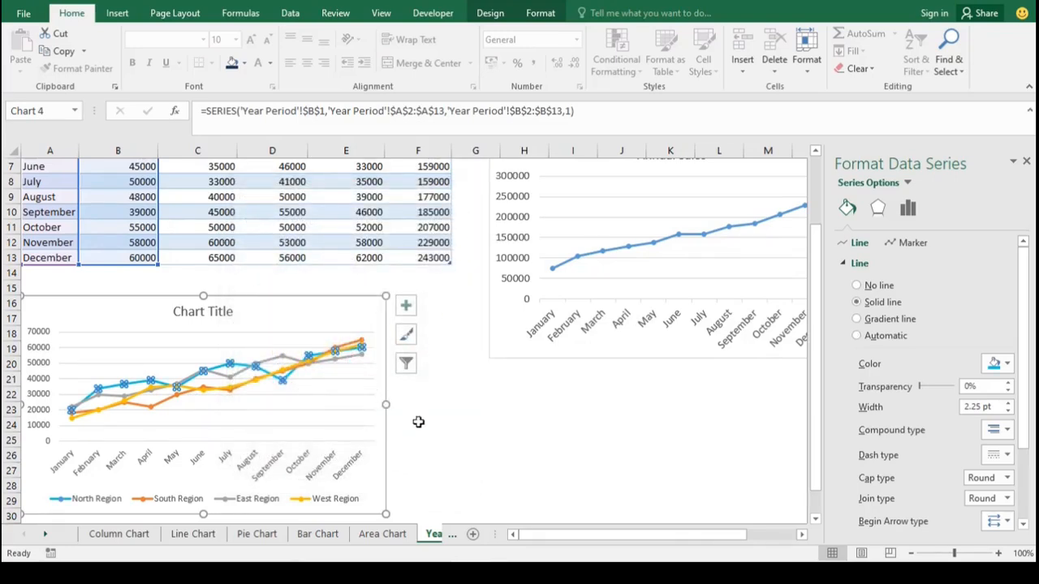
{"action": "left_click", "coordinate": [420, 453]}
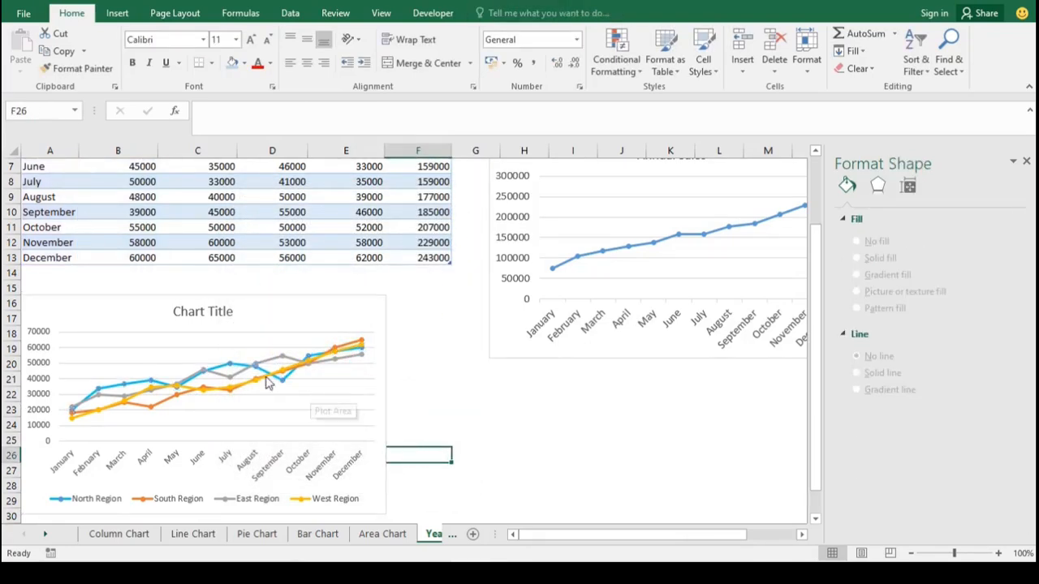
{"action": "mouse_move", "coordinate": [221, 368]}
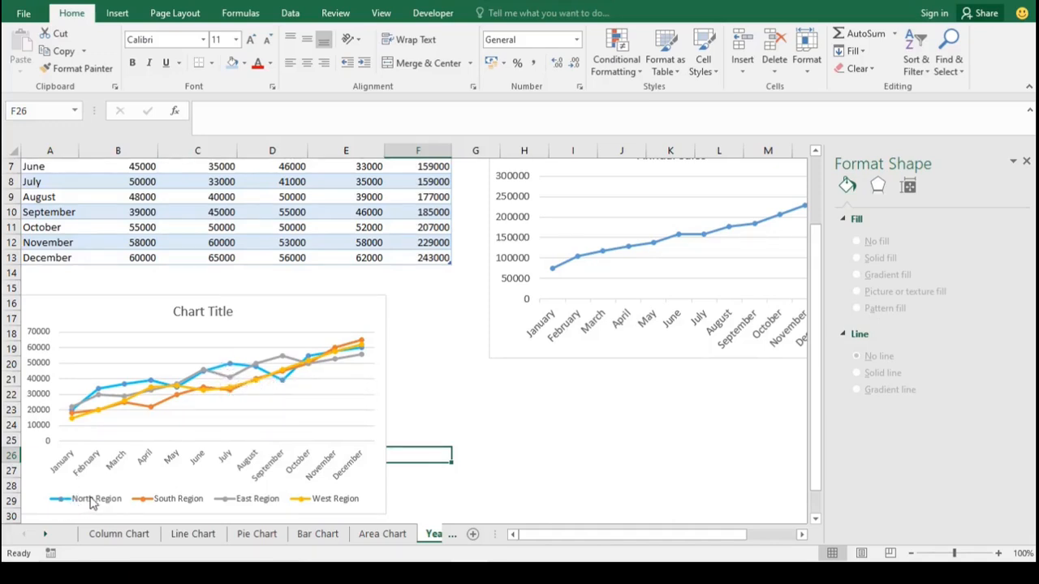
{"action": "left_click", "coordinate": [582, 452]}
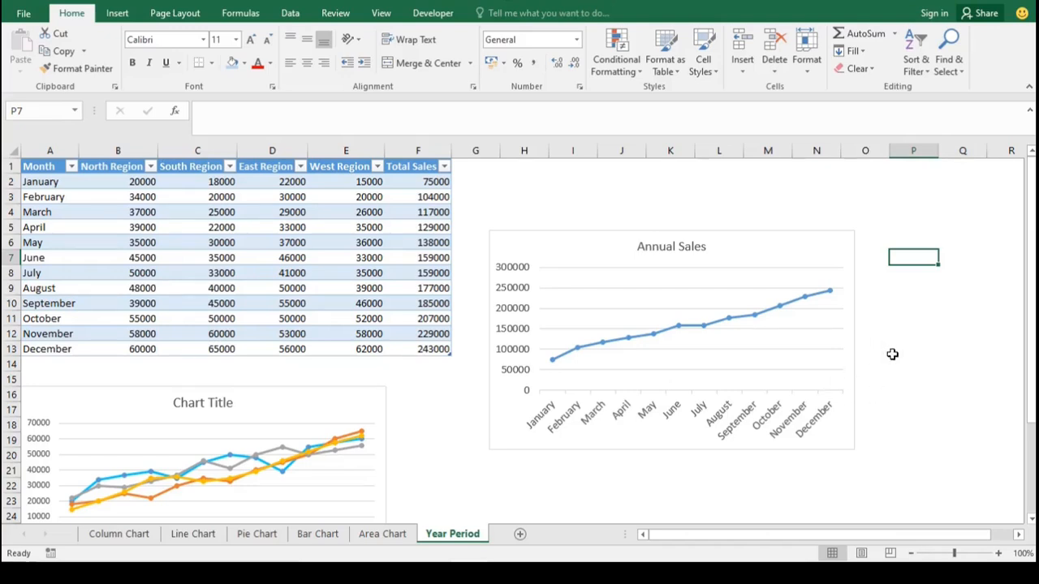
Step: Give the data markers of the Annual Sales line a solid red fill
{"action": "mouse_move", "coordinate": [806, 302]}
{"action": "mouse_move", "coordinate": [256, 474]}
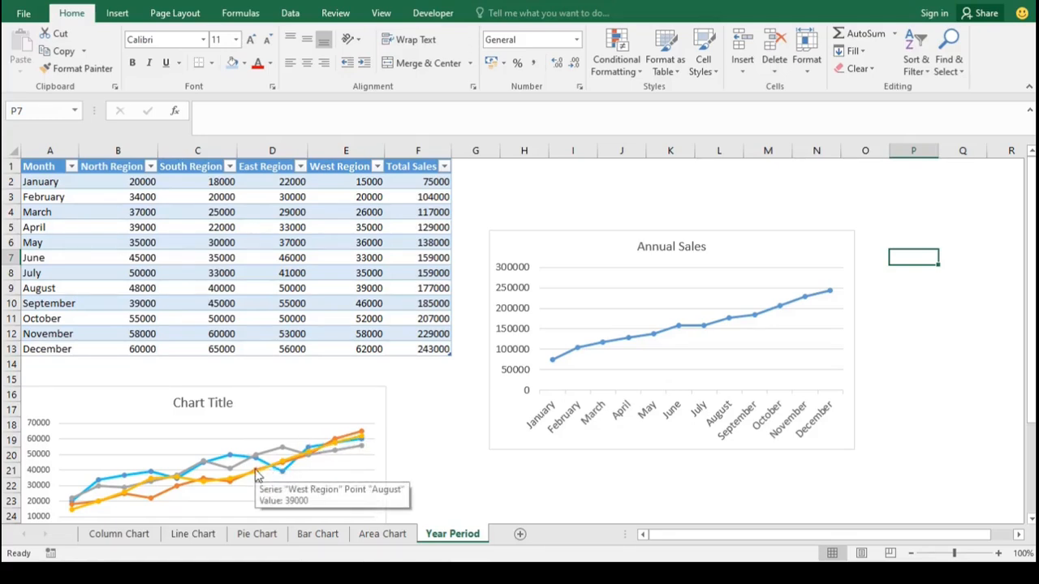
{"action": "left_click", "coordinate": [578, 349]}
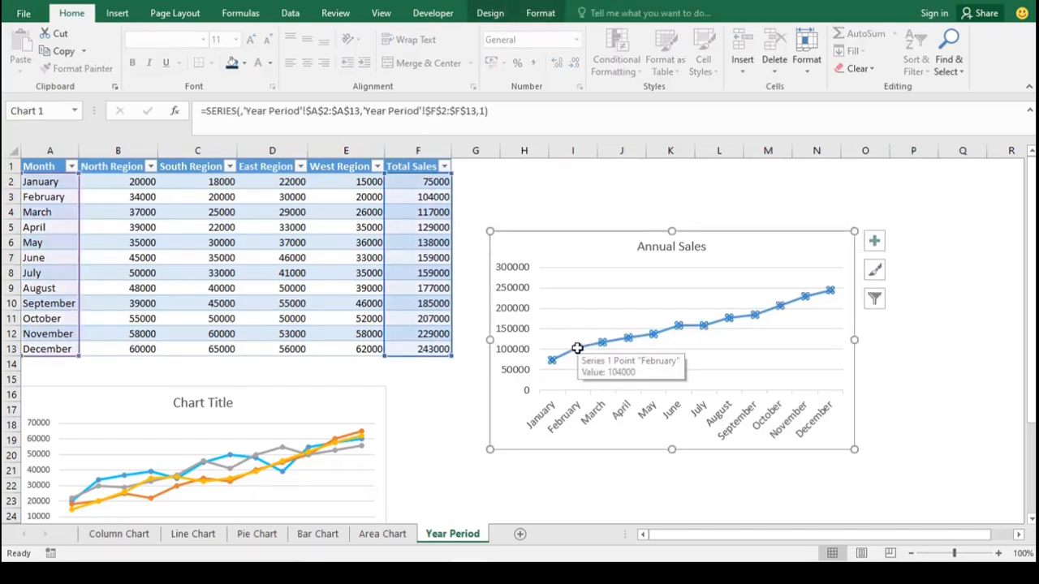
{"action": "right_click", "coordinate": [577, 349]}
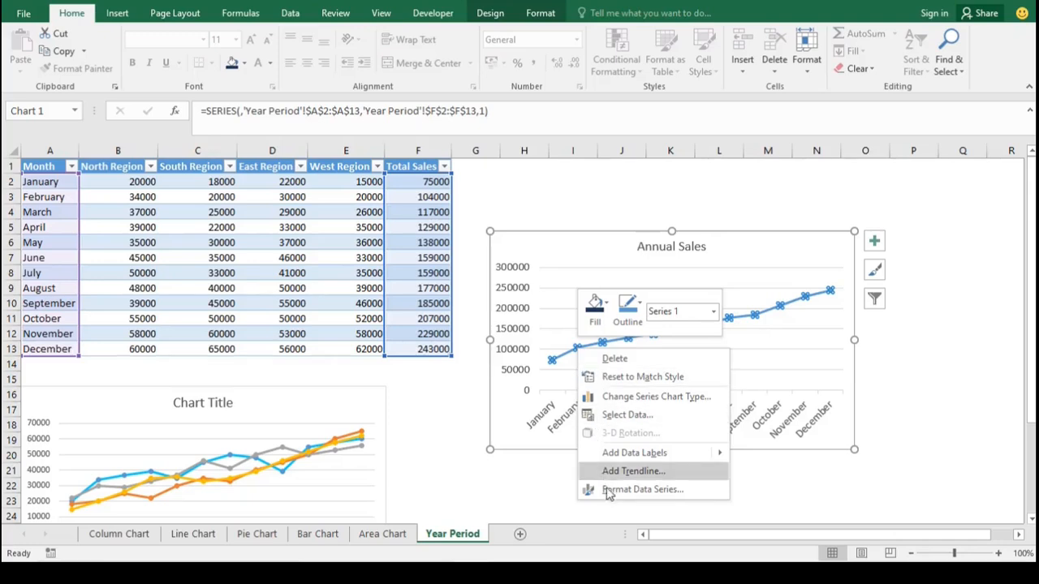
{"action": "left_click", "coordinate": [641, 489]}
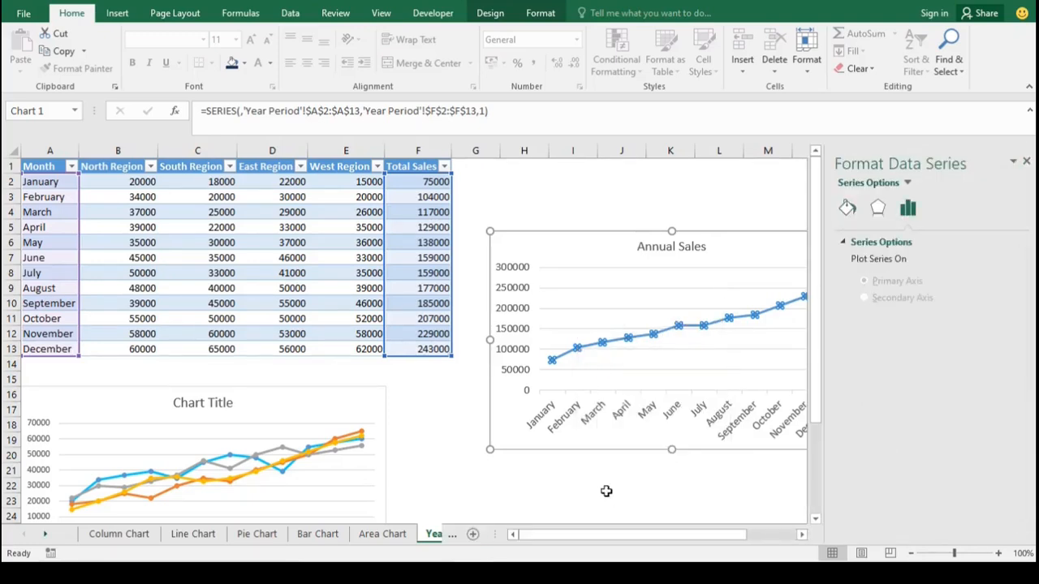
{"action": "left_click", "coordinate": [849, 212]}
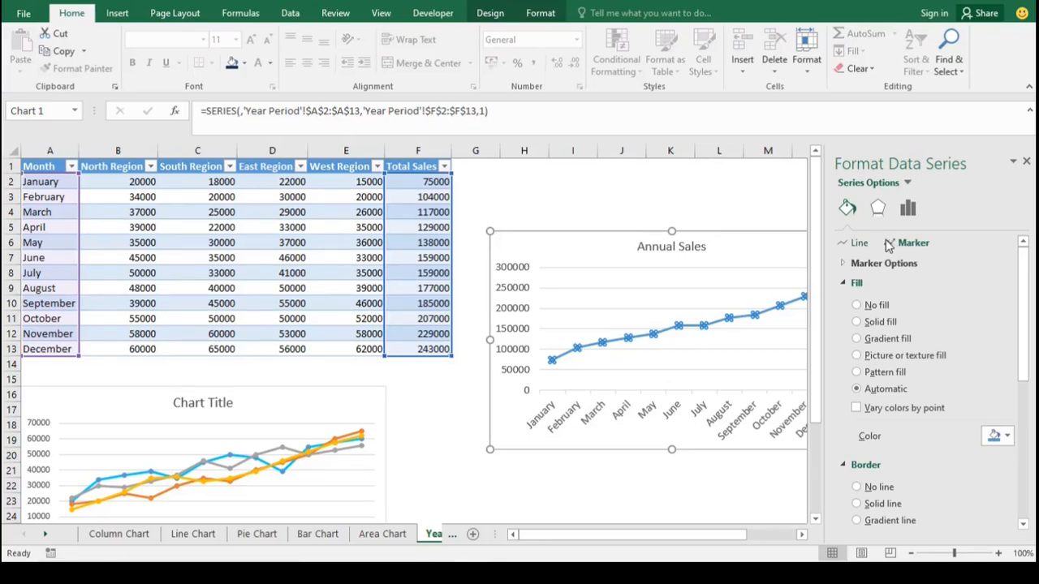
{"action": "left_click", "coordinate": [857, 244]}
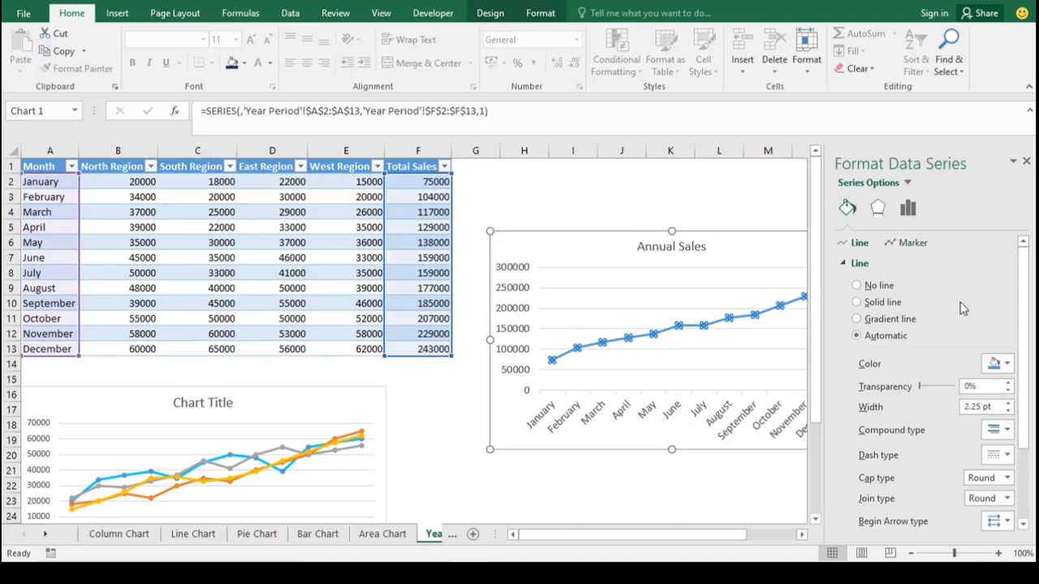
{"action": "left_click", "coordinate": [892, 245]}
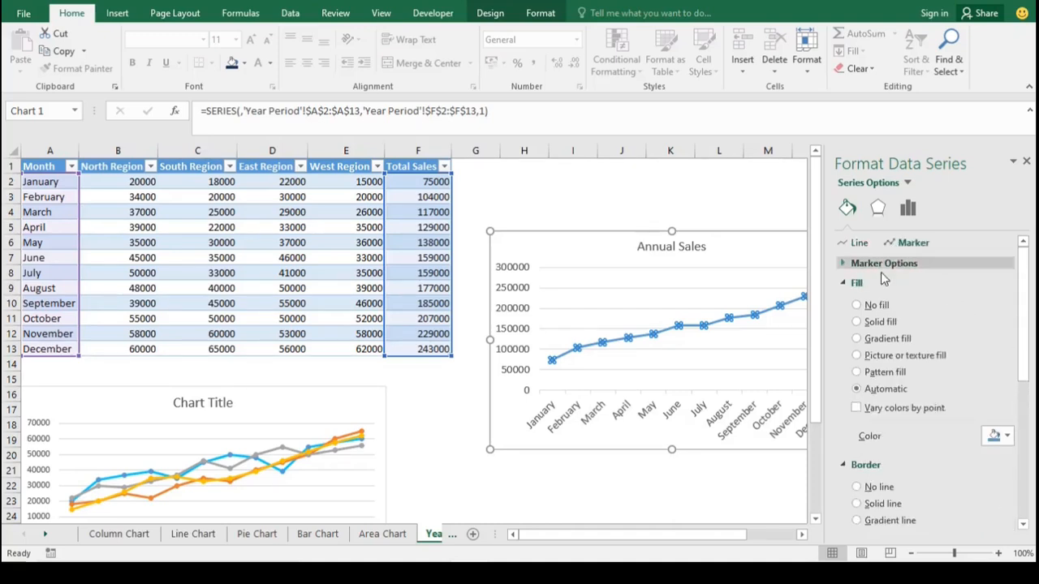
{"action": "left_click", "coordinate": [1009, 437]}
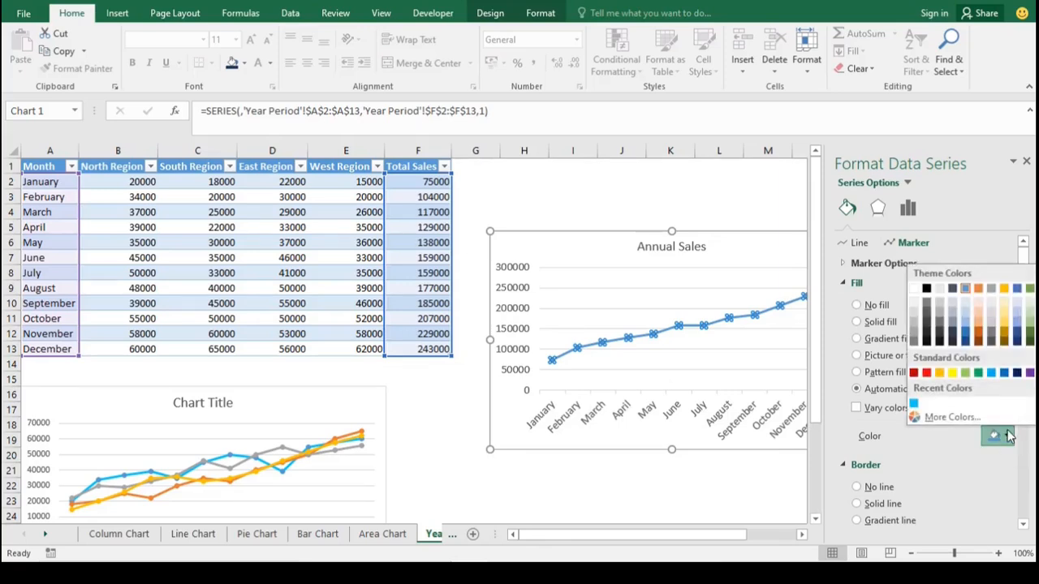
{"action": "left_click", "coordinate": [925, 373]}
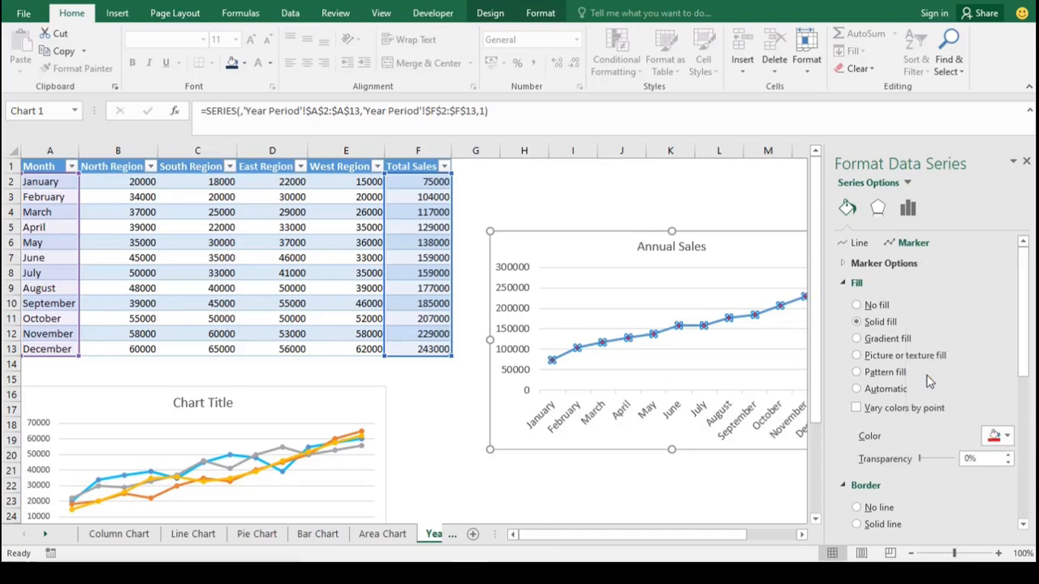
Step: Vary the Annual Sales series colours by point and restore the solid red marker fill after trying gradient and automatic fills
{"action": "left_click", "coordinate": [857, 341]}
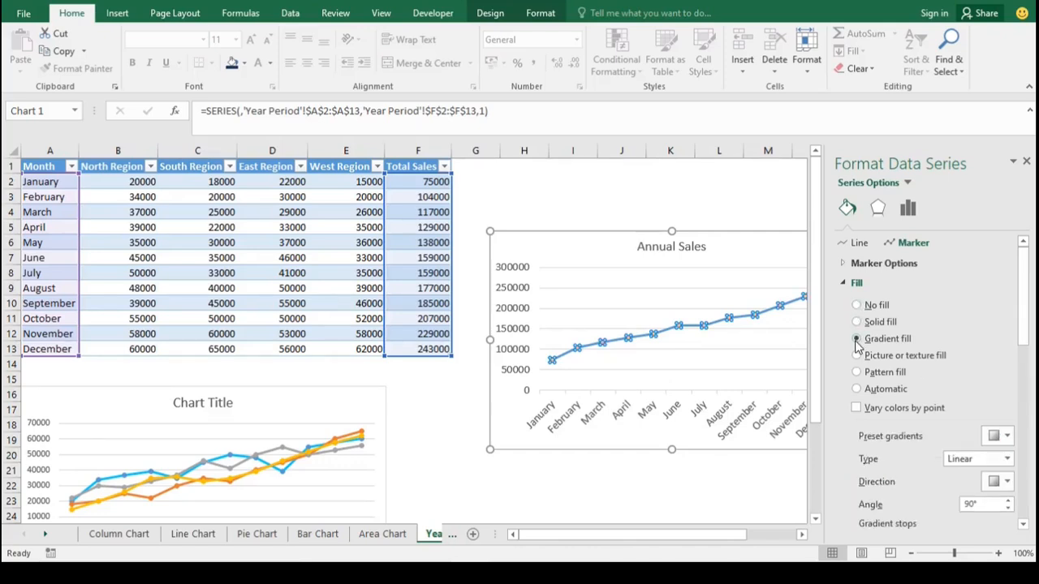
{"action": "left_click", "coordinate": [856, 389]}
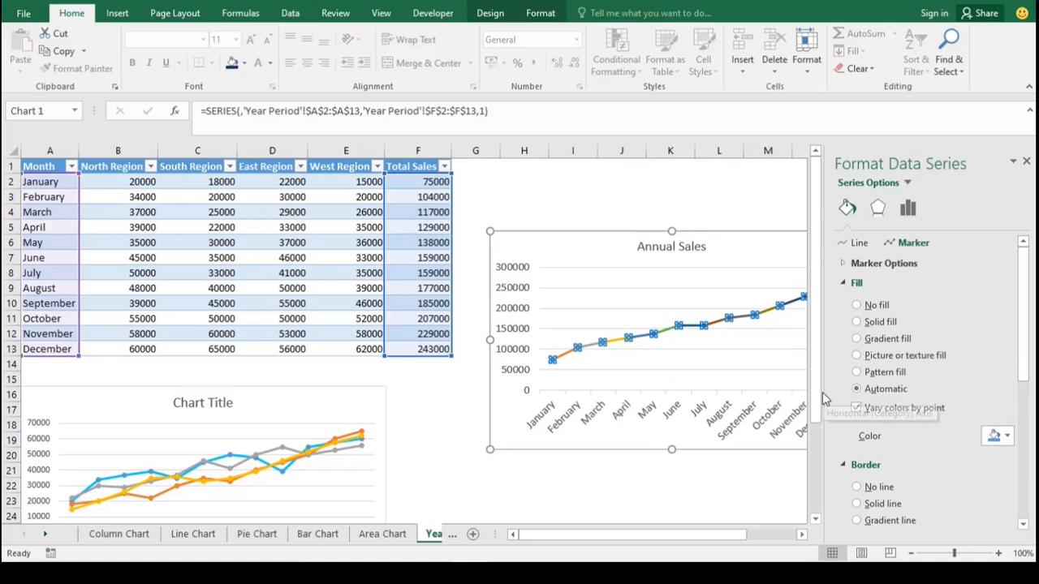
{"action": "left_click", "coordinate": [1005, 437]}
{"action": "left_click", "coordinate": [930, 380]}
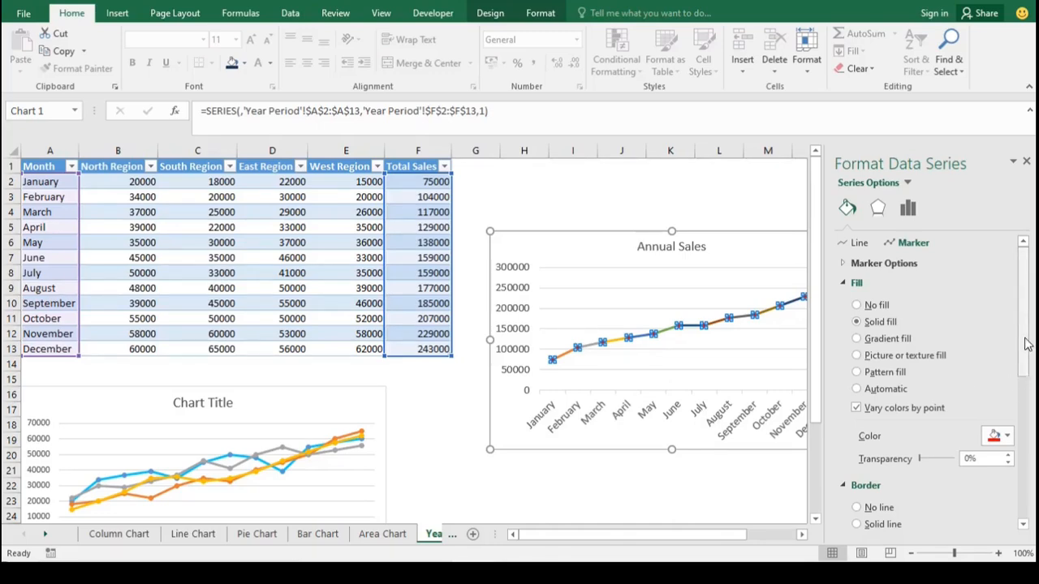
Step: Set the border width of the Annual Sales markers to 0.25 pt and close the formatting pane
{"action": "left_click_drag", "start_coordinate": [1026, 344], "coordinate": [1029, 483]}
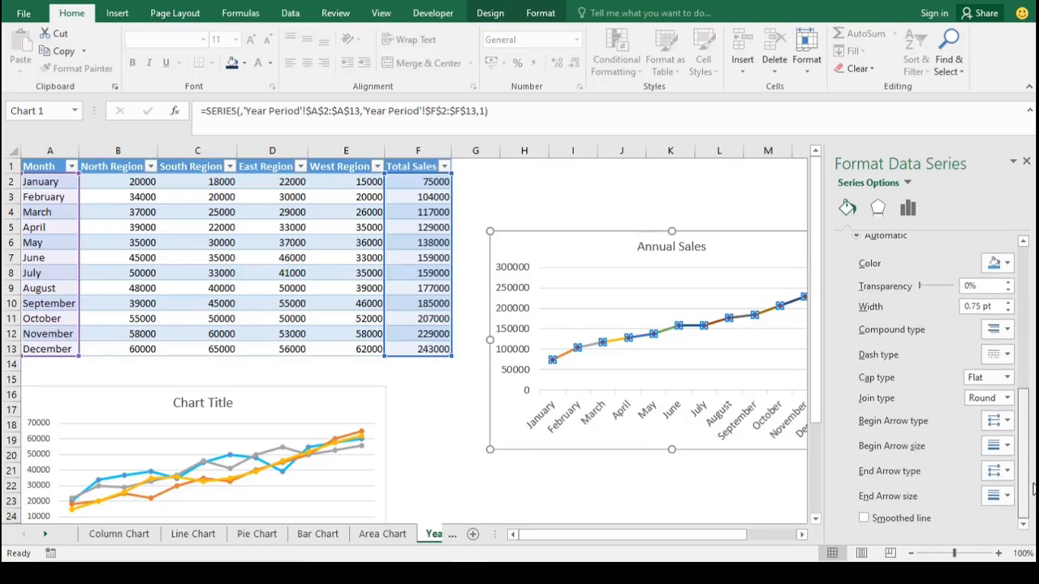
{"action": "scroll", "coordinate": [1016, 477], "scroll_direction": "up", "scroll_amount": 3}
{"action": "left_click", "coordinate": [1010, 480]}
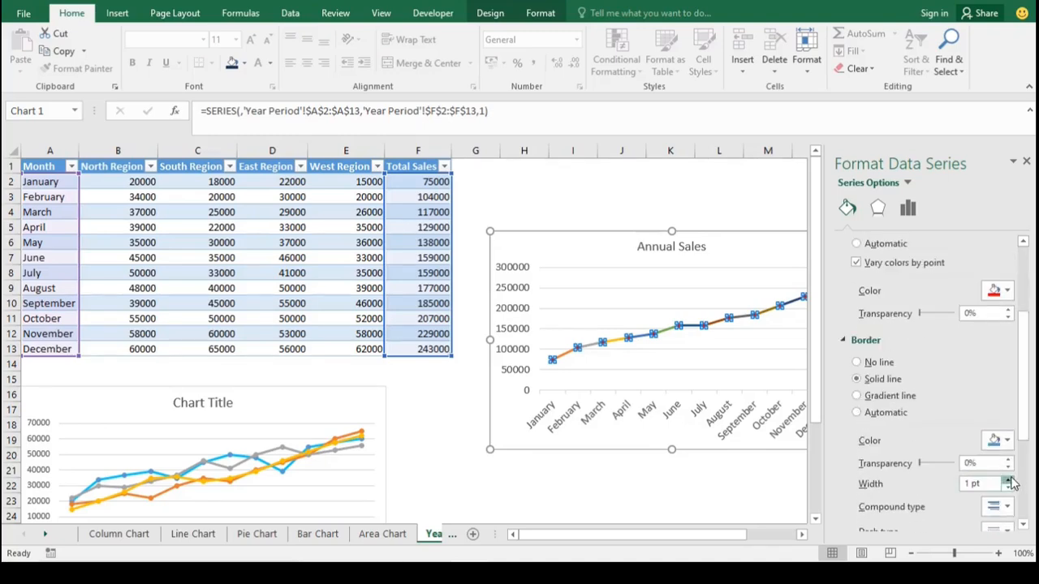
{"action": "left_click", "coordinate": [1011, 480]}
{"action": "left_click", "coordinate": [1010, 481]}
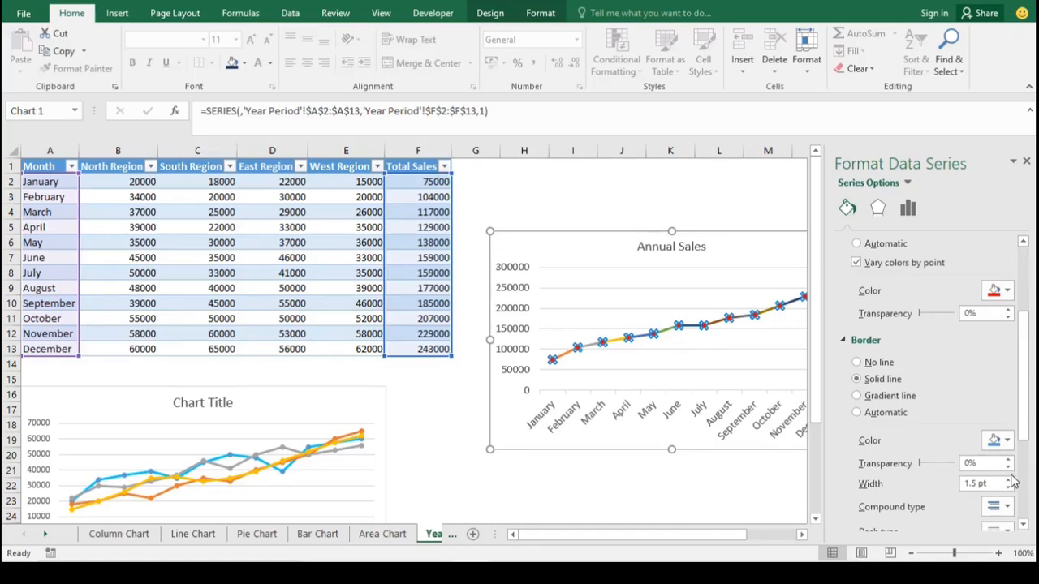
{"action": "left_click", "coordinate": [1008, 489]}
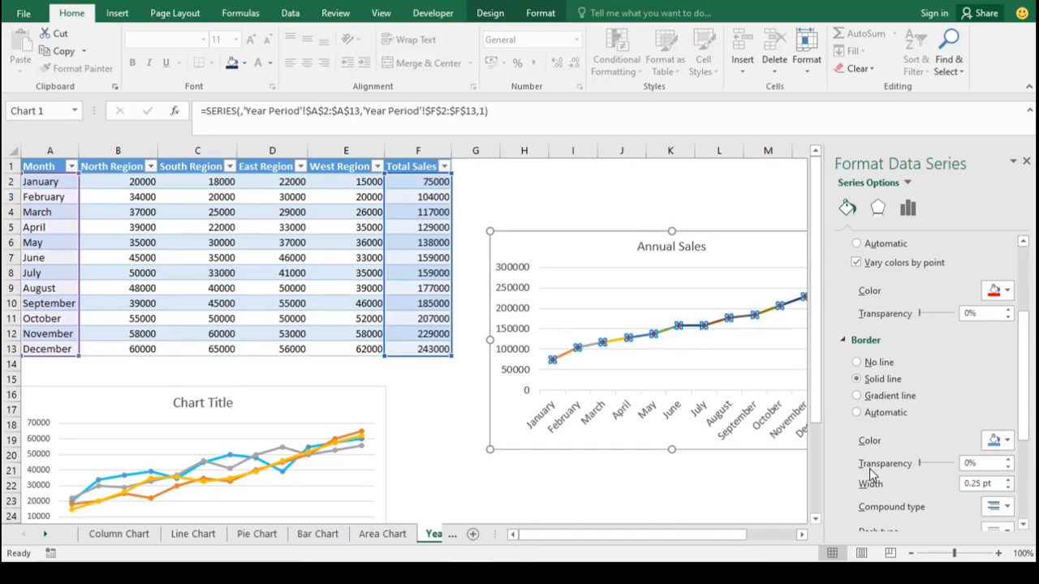
{"action": "left_click", "coordinate": [720, 479]}
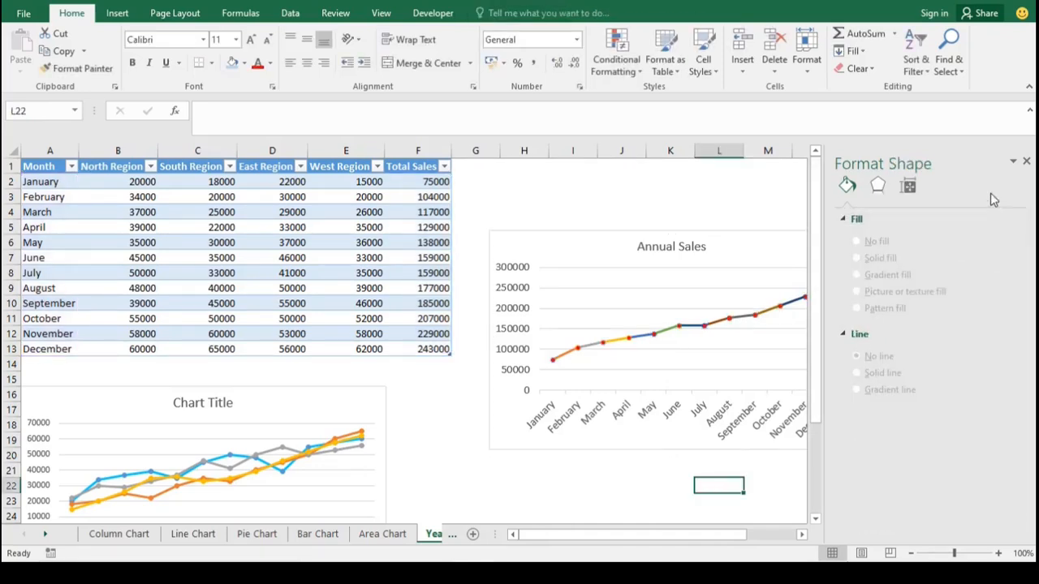
{"action": "left_click", "coordinate": [1025, 161]}
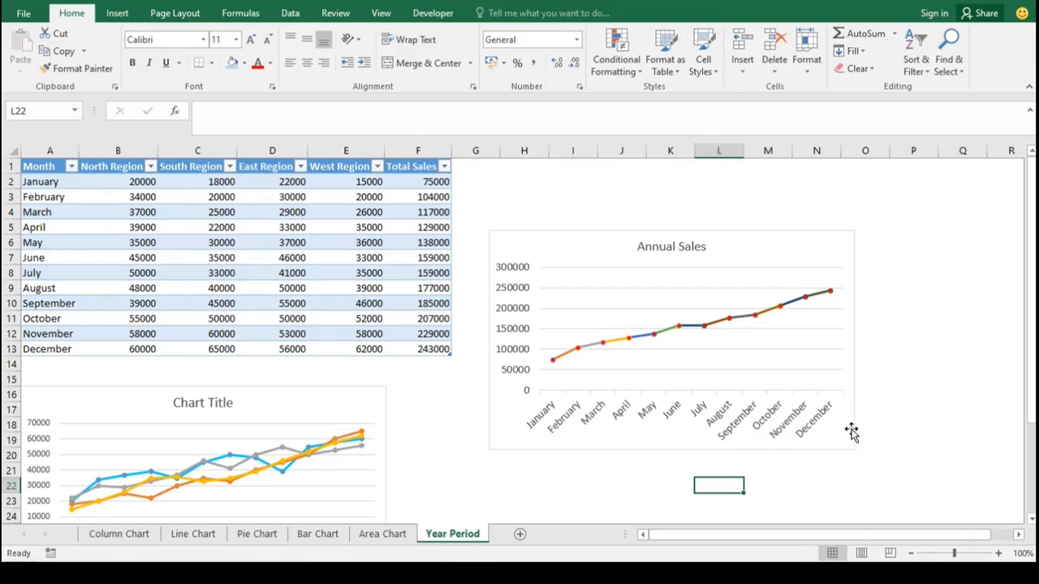
Step: Undo the marker and colour formatting changes on the Annual Sales line and deselect the chart
{"action": "left_click", "coordinate": [59, 1]}
{"action": "left_click", "coordinate": [59, 2]}
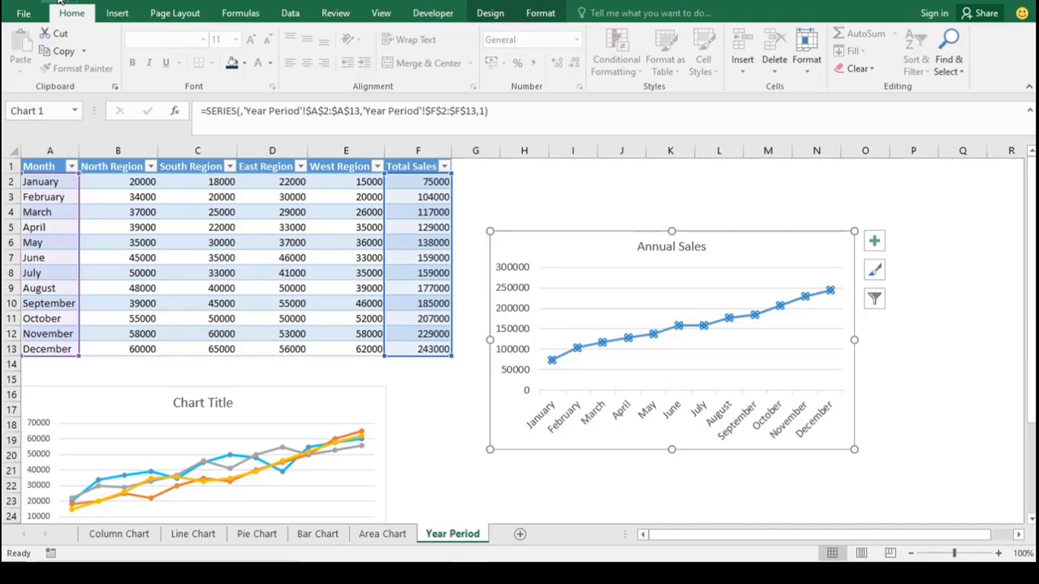
{"action": "left_click", "coordinate": [975, 392]}
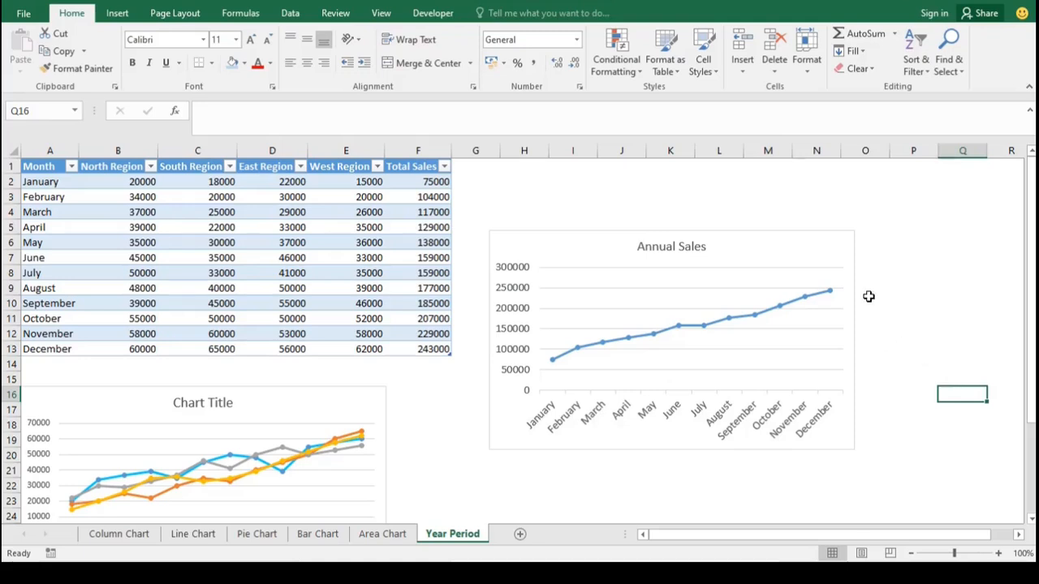
Step: Open the gridline formatting for the Annual Sales chart and colour the major gridlines red
{"action": "left_click", "coordinate": [765, 294]}
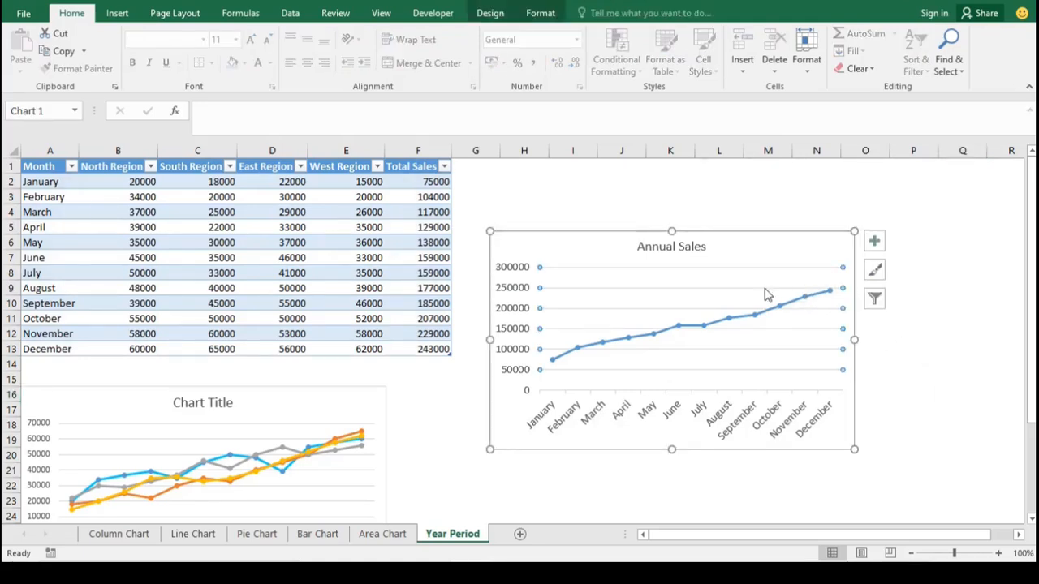
{"action": "right_click", "coordinate": [766, 295]}
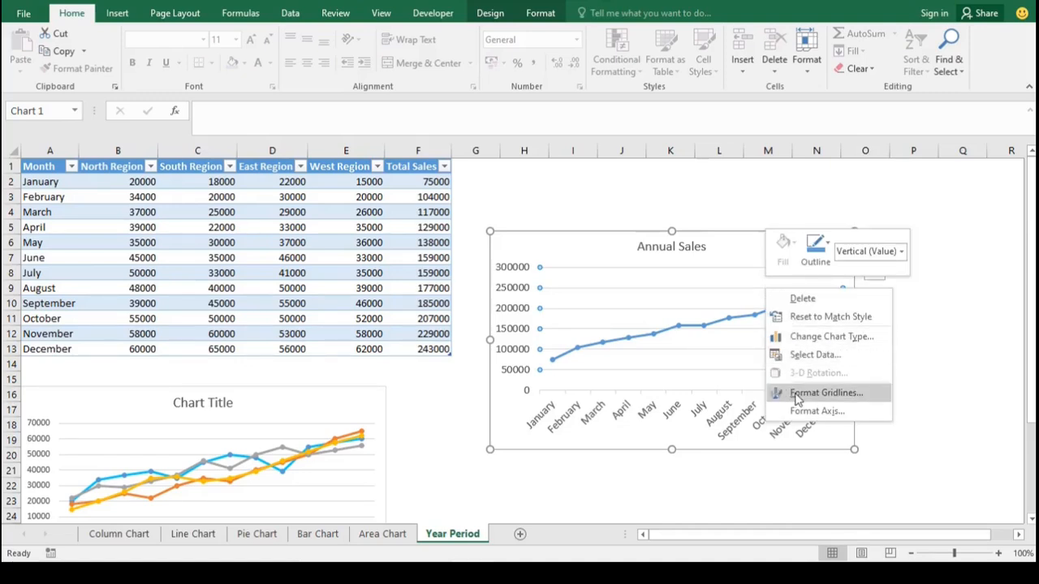
{"action": "left_click", "coordinate": [826, 393]}
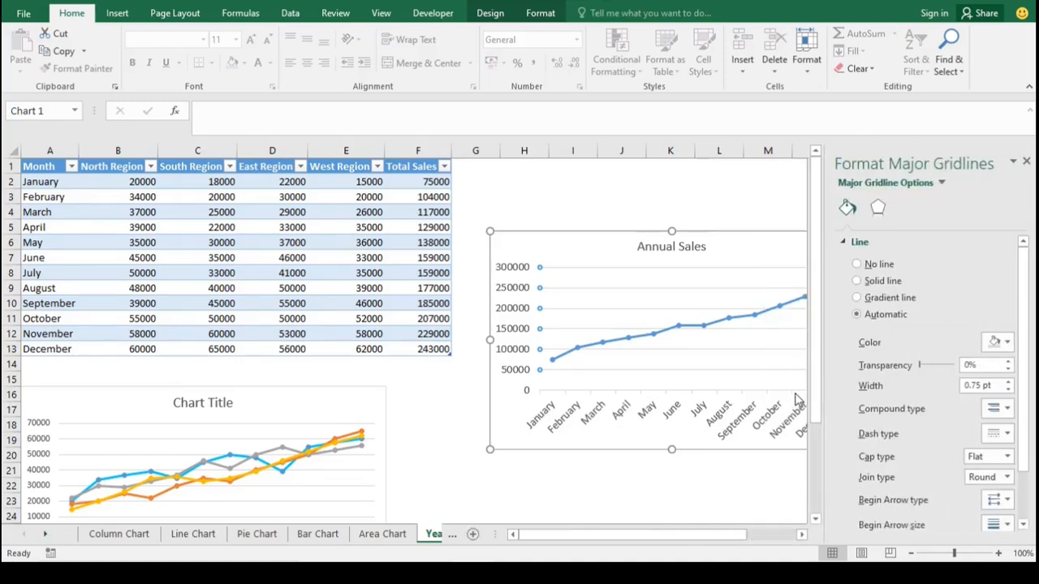
{"action": "left_click", "coordinate": [1007, 344]}
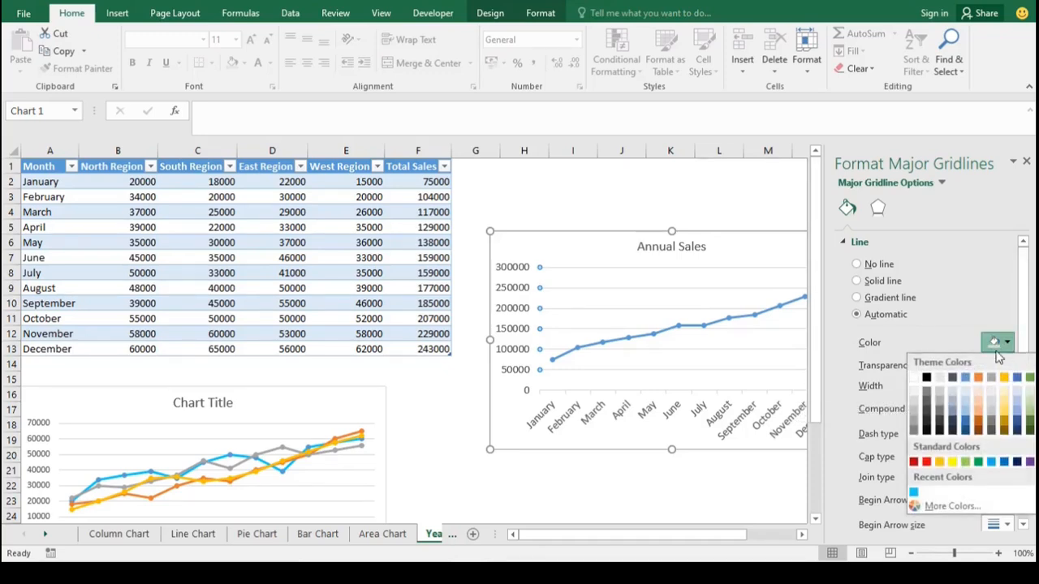
{"action": "left_click", "coordinate": [926, 462]}
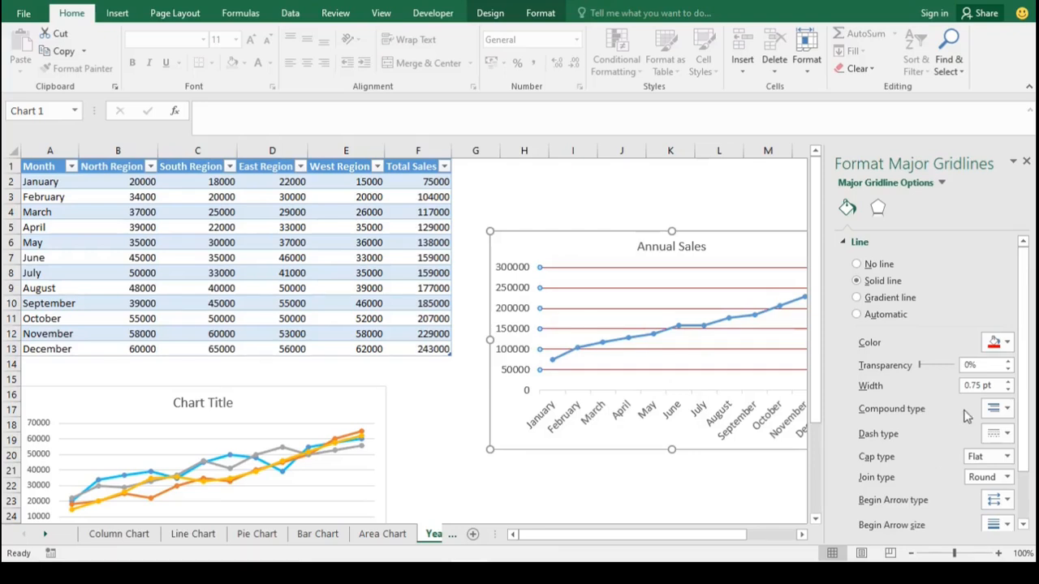
Step: Change the major gridlines to a pale orange colour and set their width to 2.25 pt
{"action": "left_click", "coordinate": [1007, 344]}
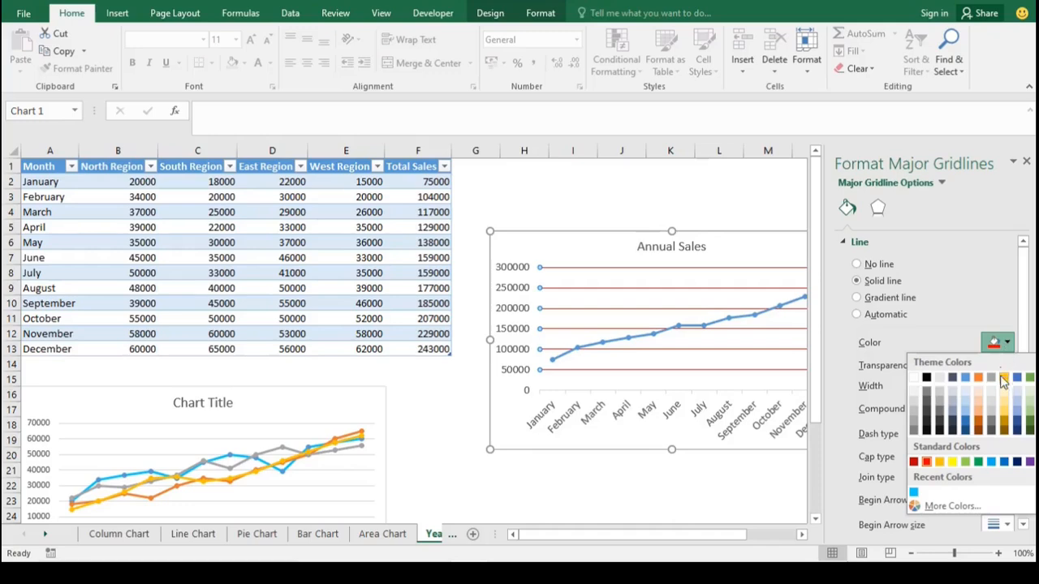
{"action": "key", "text": "Escape"}
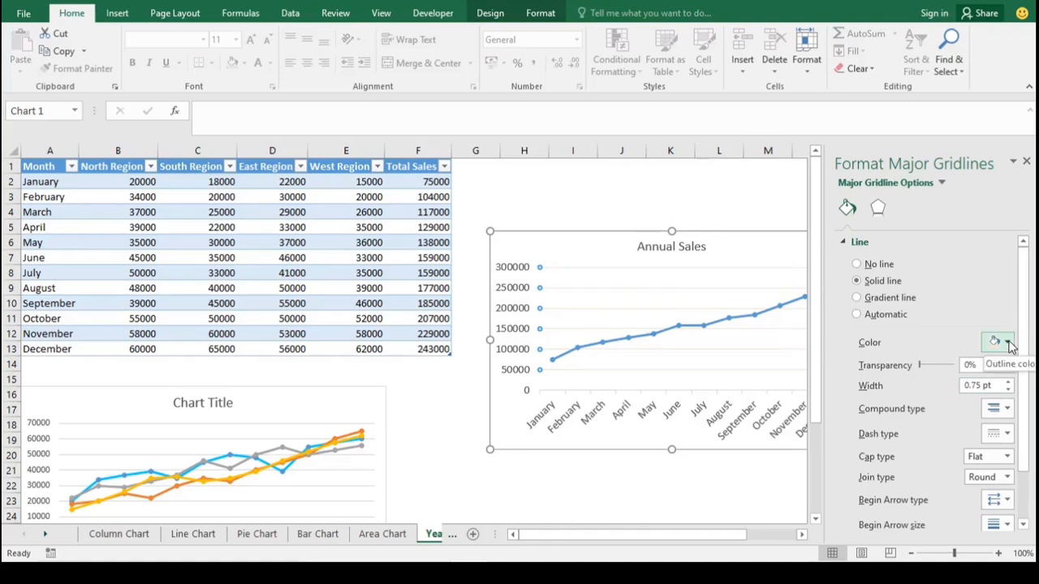
{"action": "left_click", "coordinate": [1009, 383]}
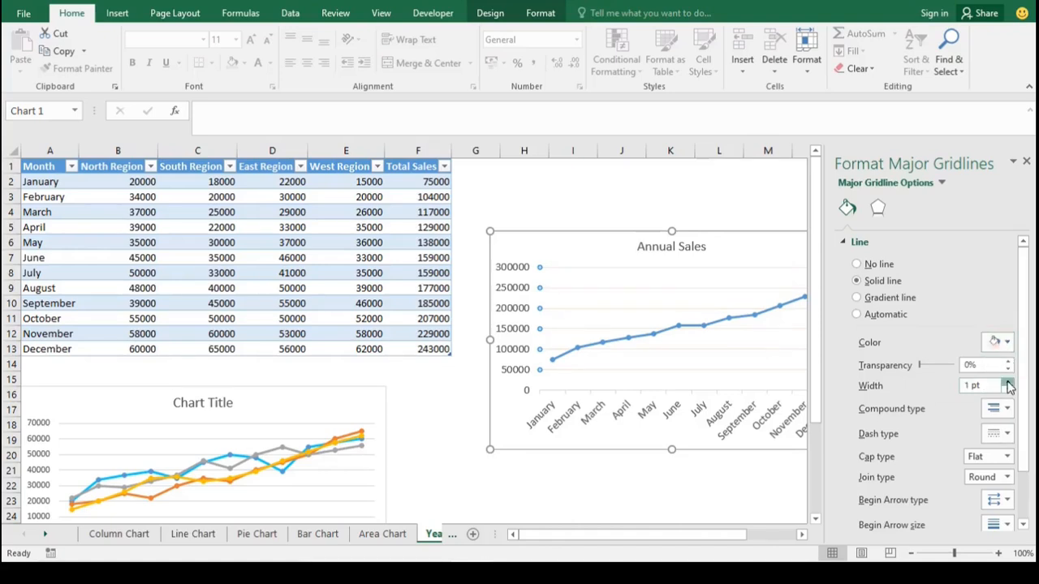
{"action": "left_click", "coordinate": [1009, 383]}
{"action": "left_click", "coordinate": [1009, 383]}
{"action": "left_click", "coordinate": [1009, 383]}
{"action": "left_click", "coordinate": [1009, 383]}
{"action": "left_click", "coordinate": [1009, 383]}
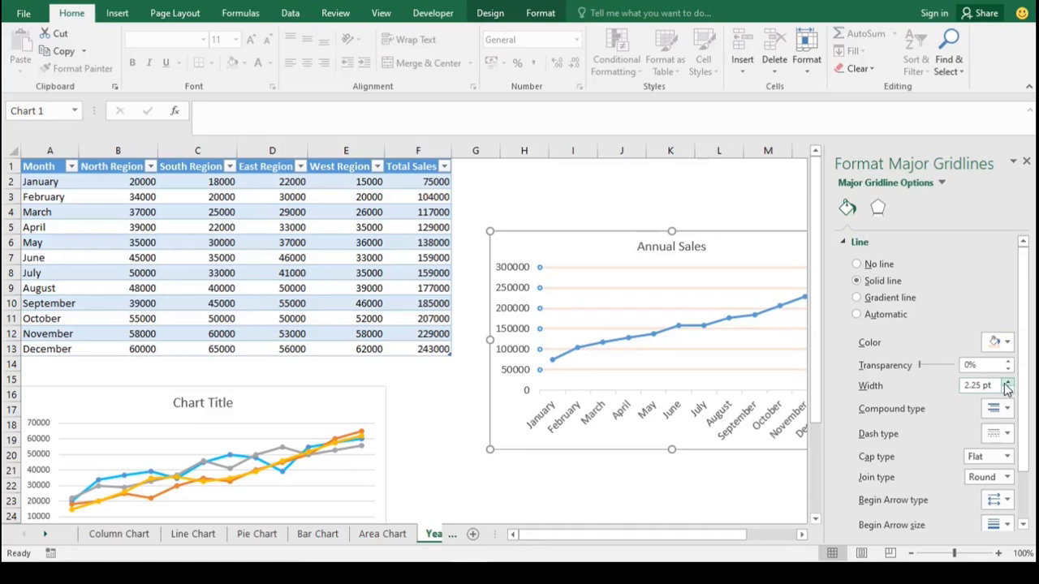
Step: Try a gradient line on the major gridlines and return them to the automatic line style
{"action": "left_click", "coordinate": [858, 298]}
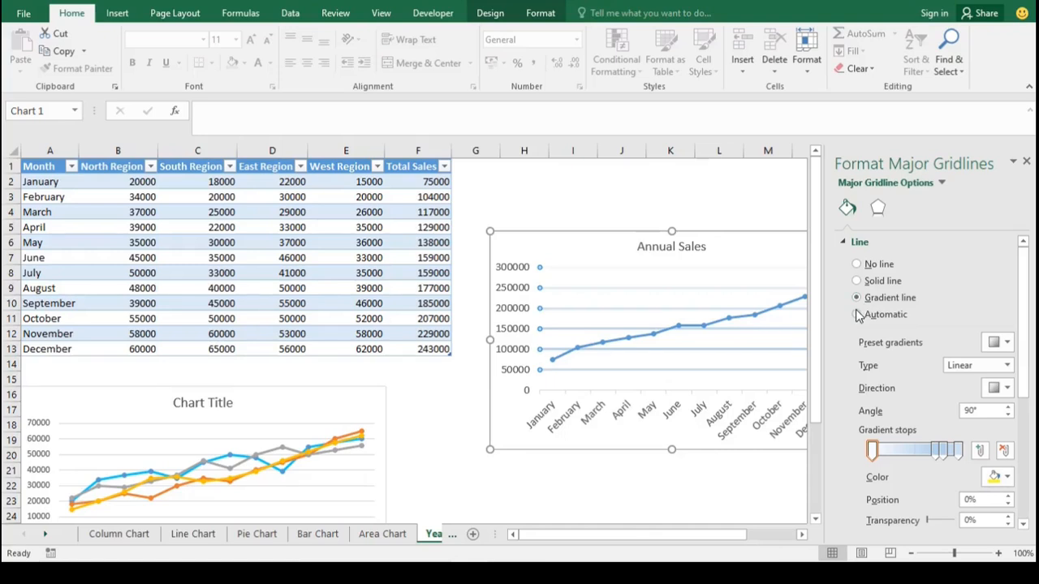
{"action": "left_click", "coordinate": [858, 315]}
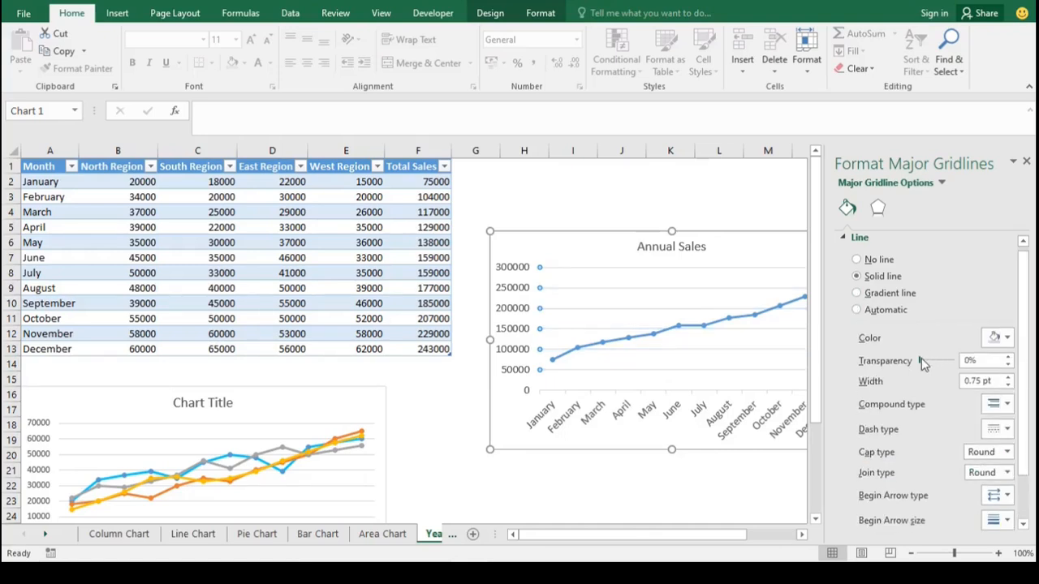
Step: Close the gridline formatting options and deselect the Annual Sales chart
{"action": "mouse_move", "coordinate": [921, 361]}
{"action": "left_mouse_down"}
{"action": "mouse_move", "coordinate": [935, 365]}
{"action": "mouse_move", "coordinate": [908, 362]}
{"action": "left_mouse_up"}
{"action": "left_click", "coordinate": [1026, 164]}
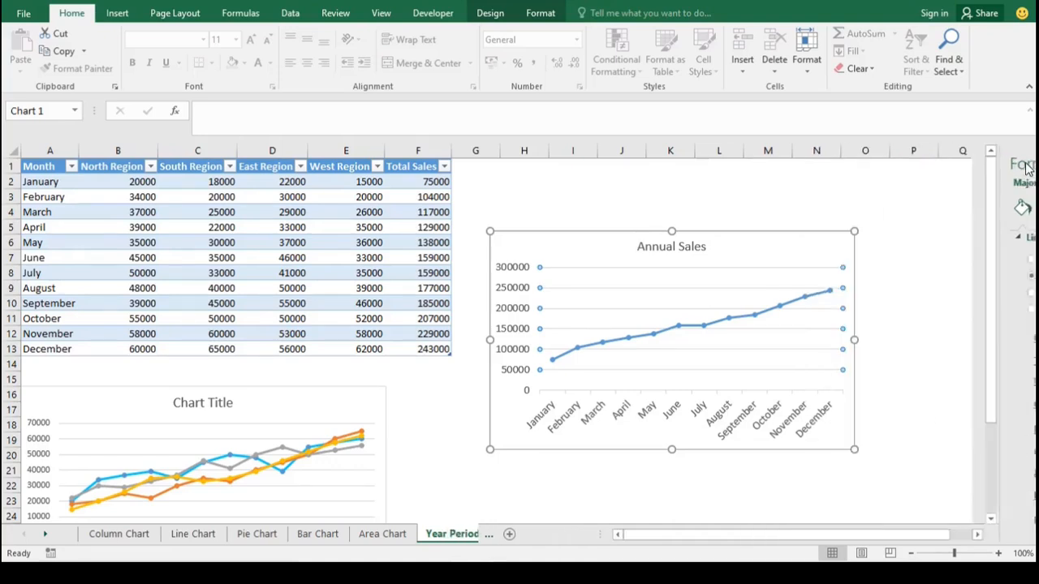
{"action": "left_click", "coordinate": [915, 324]}
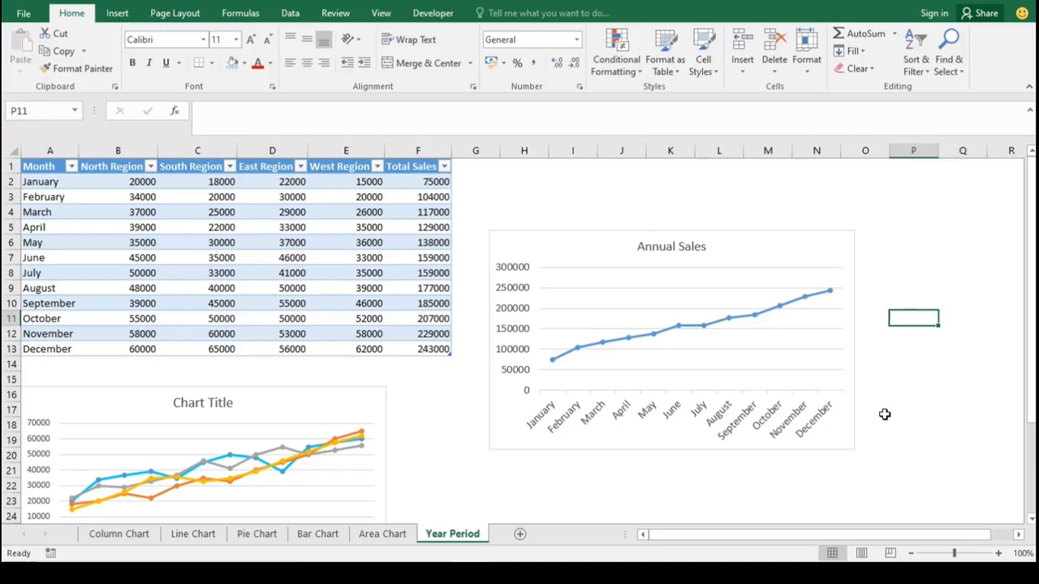
Step: Add primary major vertical, primary minor horizontal and primary minor vertical gridlines to the Annual Sales chart
{"action": "left_click", "coordinate": [829, 278]}
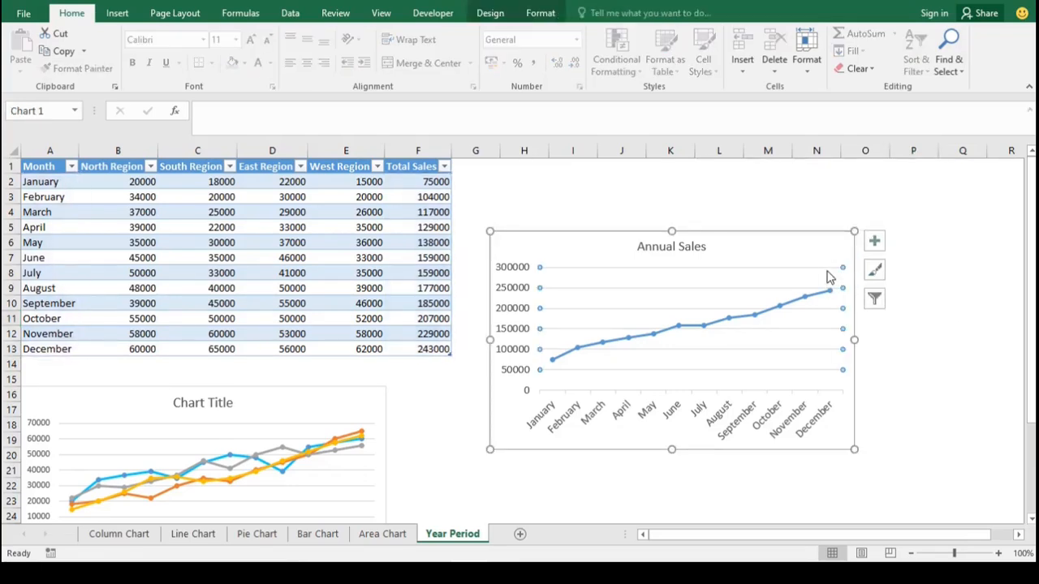
{"action": "left_click", "coordinate": [874, 247]}
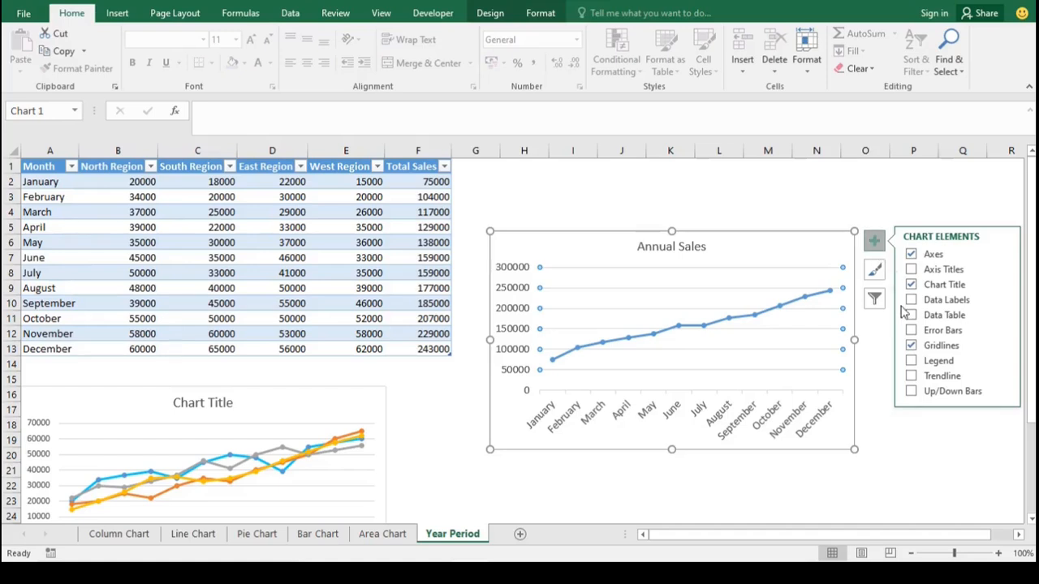
{"action": "left_click", "coordinate": [1003, 346]}
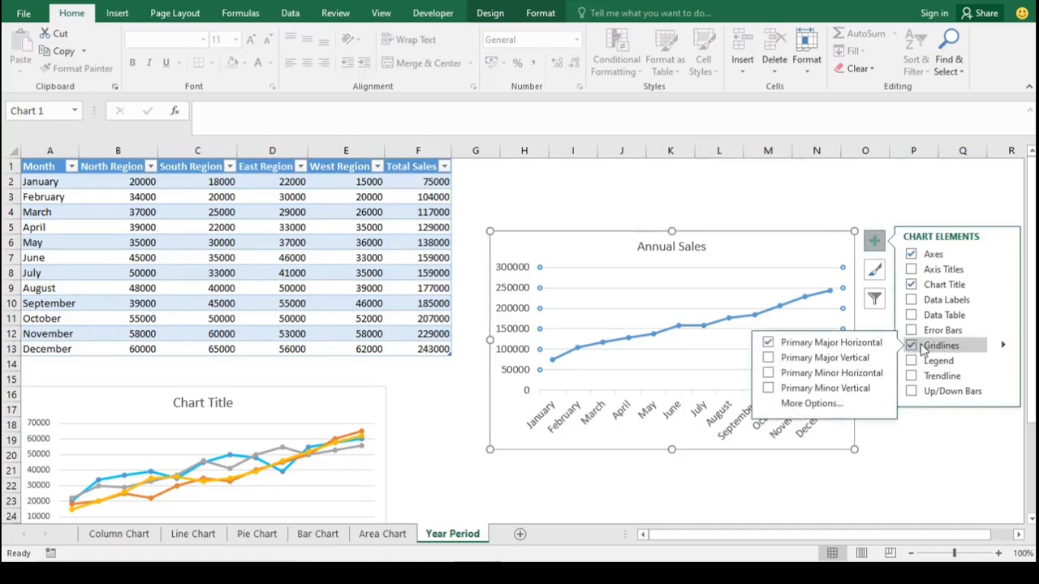
{"action": "left_click", "coordinate": [767, 360]}
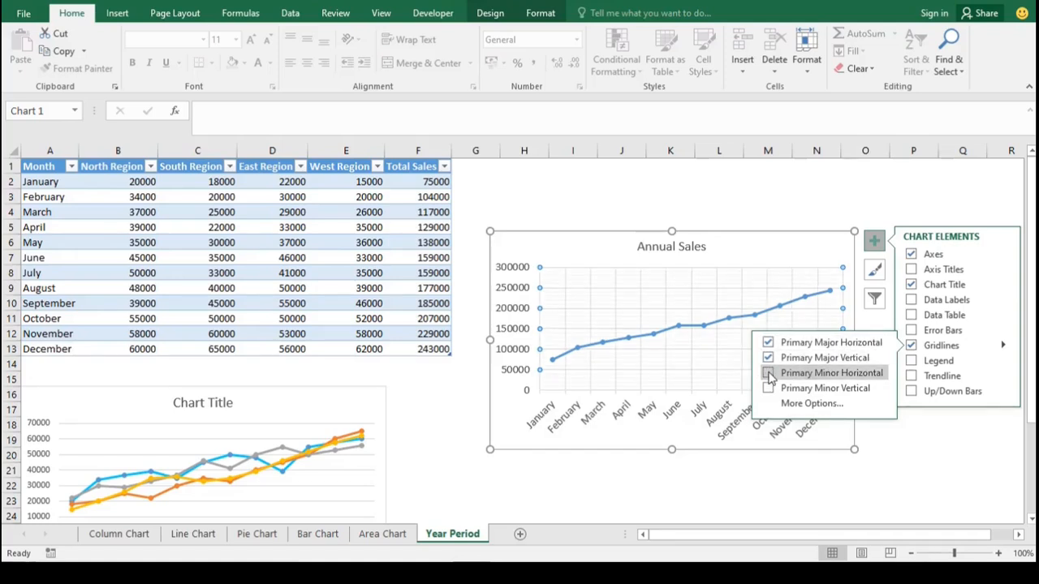
{"action": "left_click", "coordinate": [769, 374]}
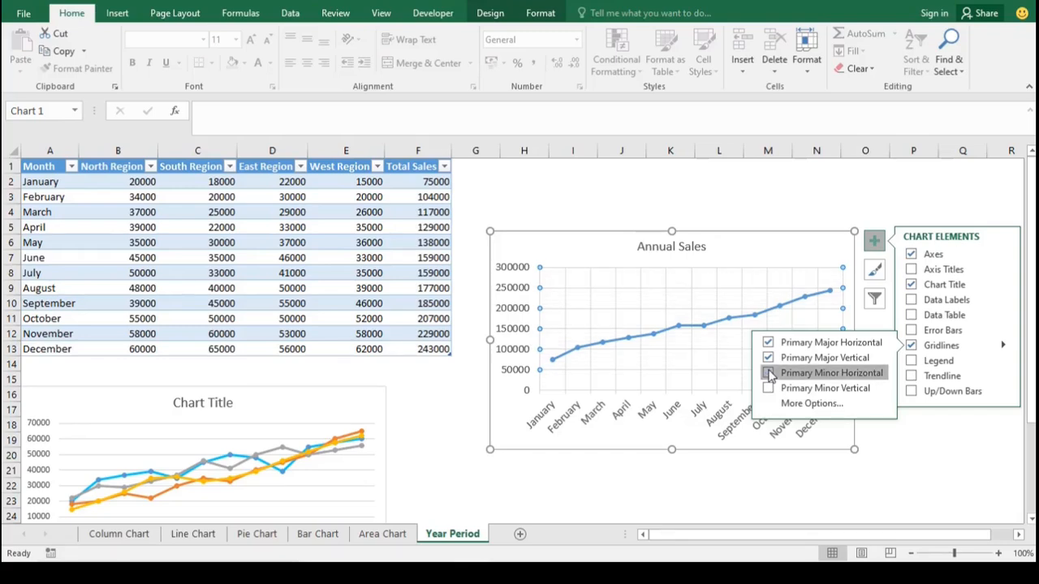
{"action": "left_click", "coordinate": [768, 374]}
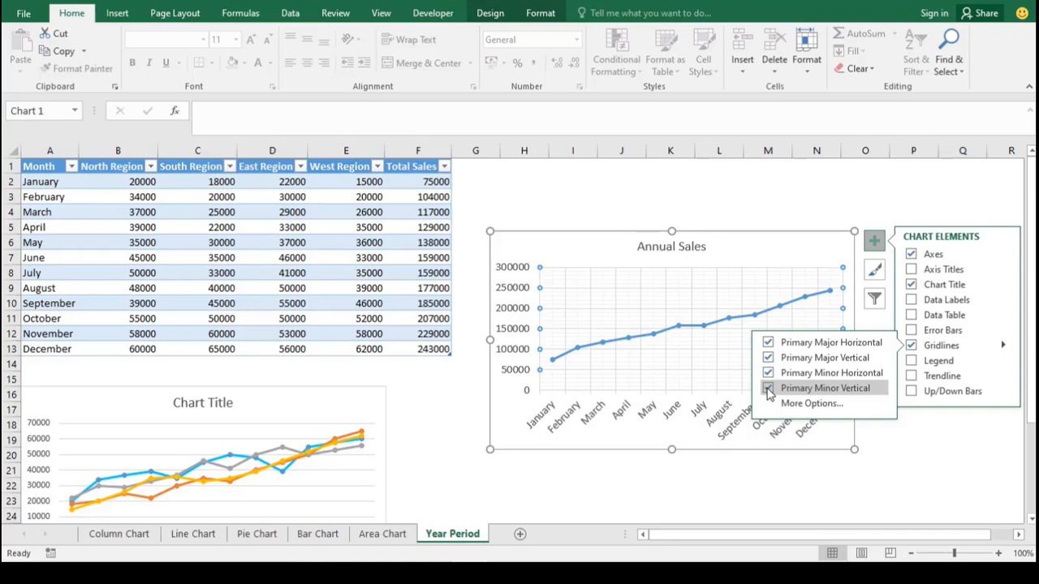
{"action": "left_click", "coordinate": [768, 389]}
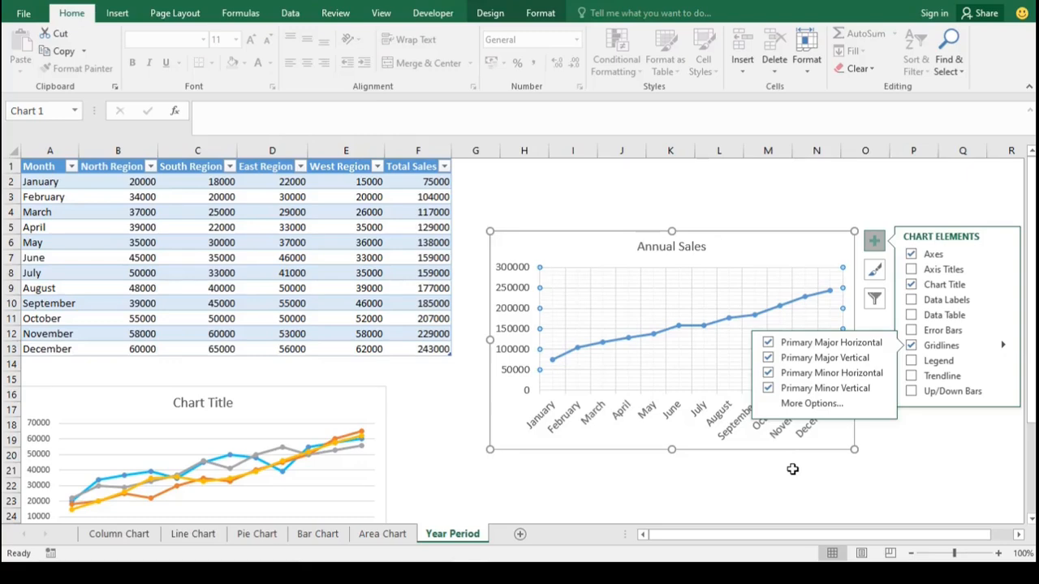
Step: Turn off the primary minor vertical, primary minor horizontal and primary major vertical gridlines on the Annual Sales chart
{"action": "left_click", "coordinate": [768, 389]}
{"action": "left_click", "coordinate": [768, 373]}
{"action": "left_click", "coordinate": [767, 358]}
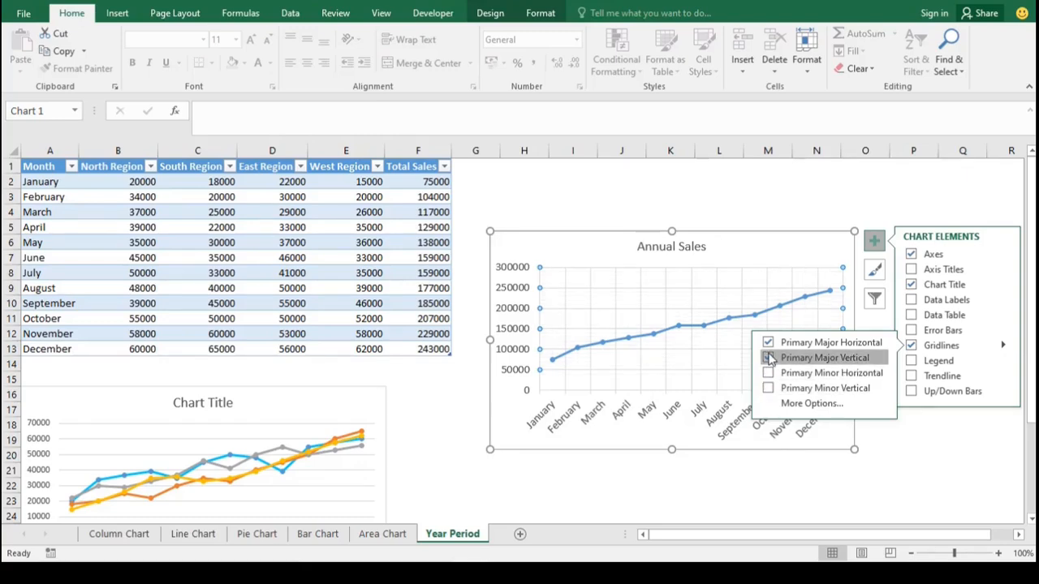
{"action": "left_click", "coordinate": [767, 358]}
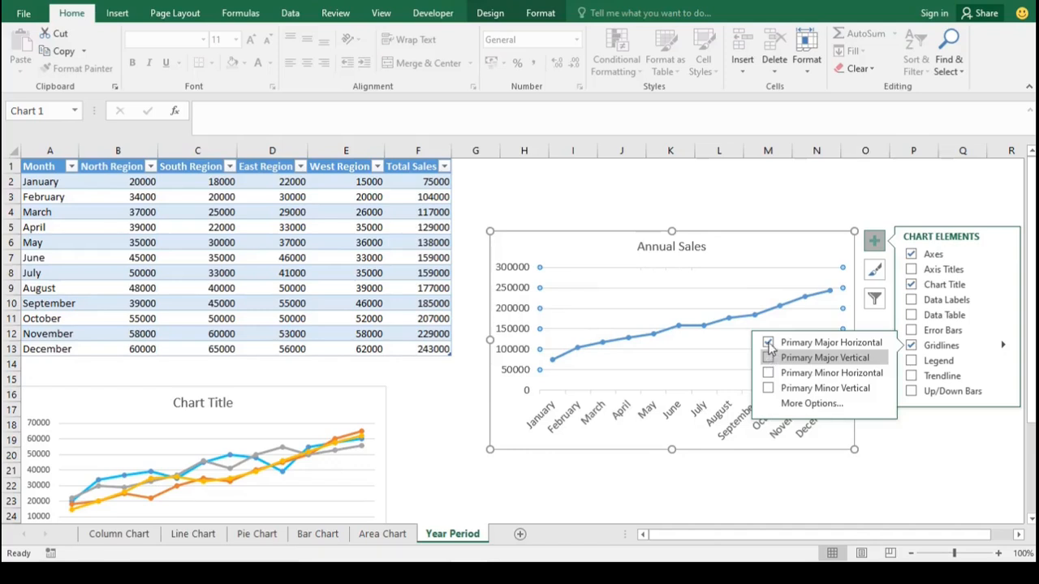
Step: Turn off the primary major horizontal gridlines, try only major vertical ones, remove those too and deselect the chart
{"action": "left_click", "coordinate": [768, 342]}
{"action": "left_click", "coordinate": [767, 358]}
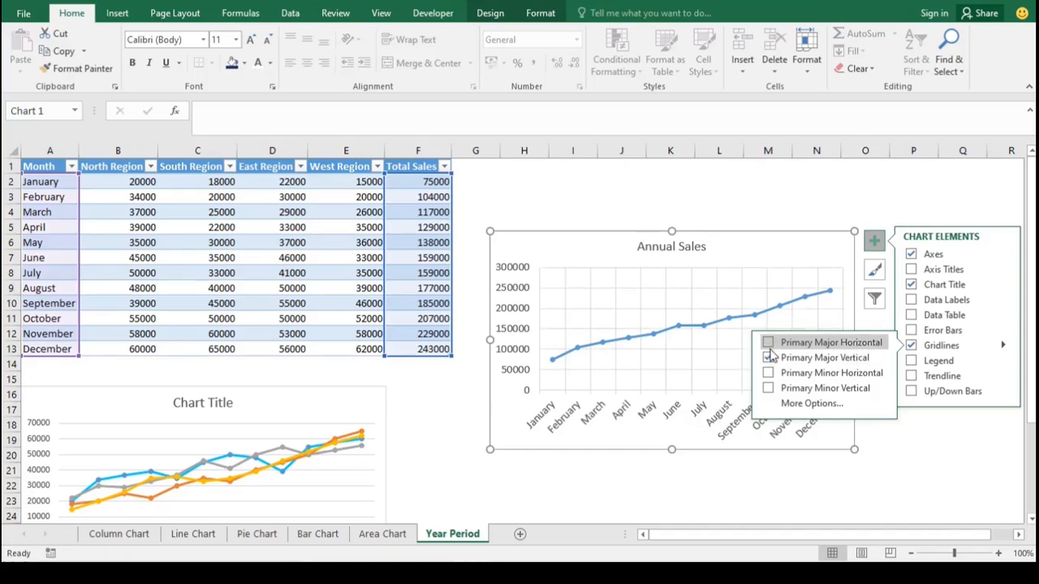
{"action": "left_click", "coordinate": [768, 358]}
{"action": "left_click", "coordinate": [768, 359]}
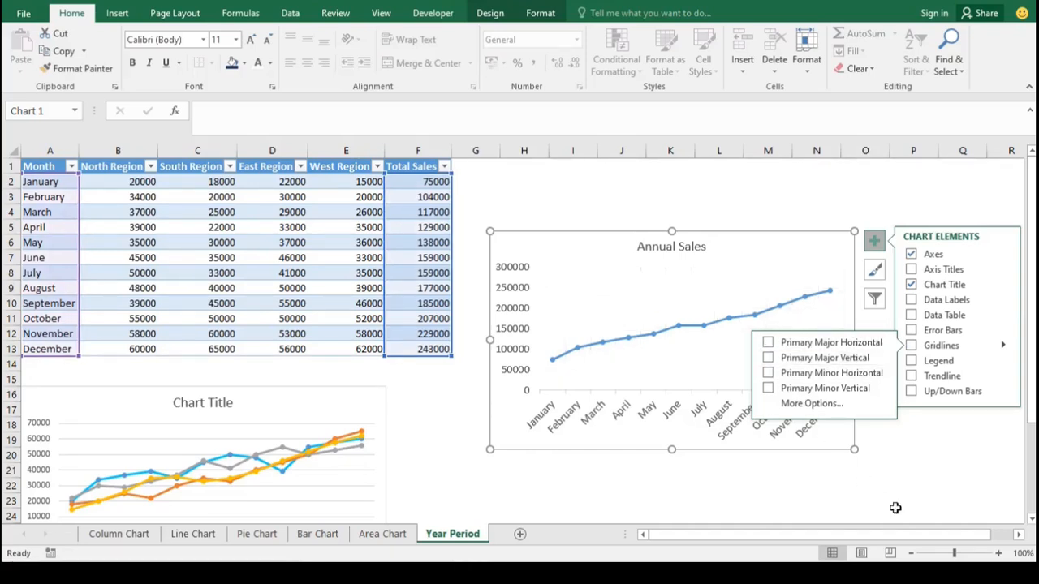
{"action": "left_click", "coordinate": [917, 482]}
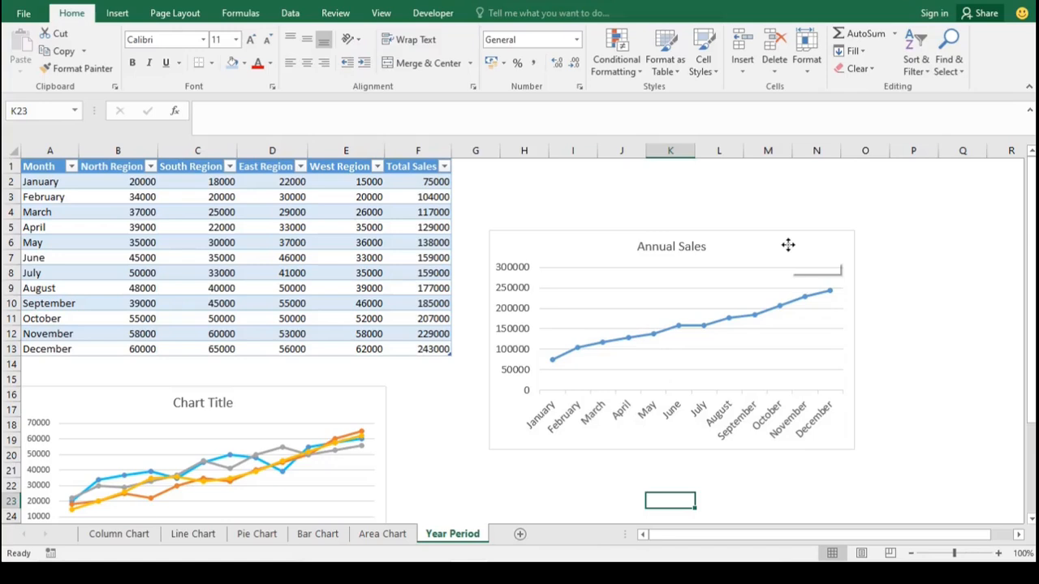
Step: Open the chart area formatting for the Annual Sales chart and give it a near-black solid fill
{"action": "left_click", "coordinate": [788, 248]}
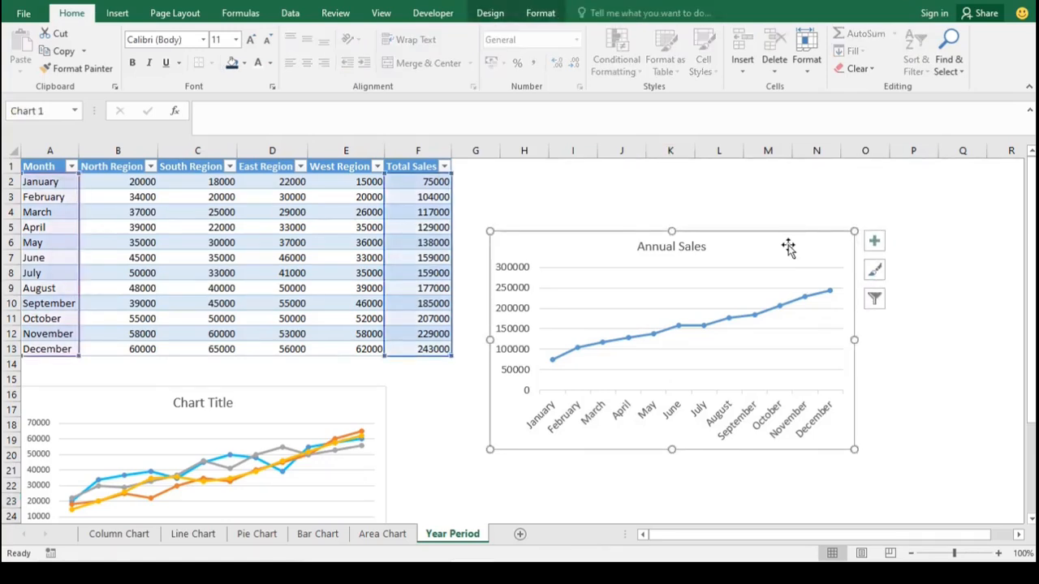
{"action": "right_click", "coordinate": [788, 249]}
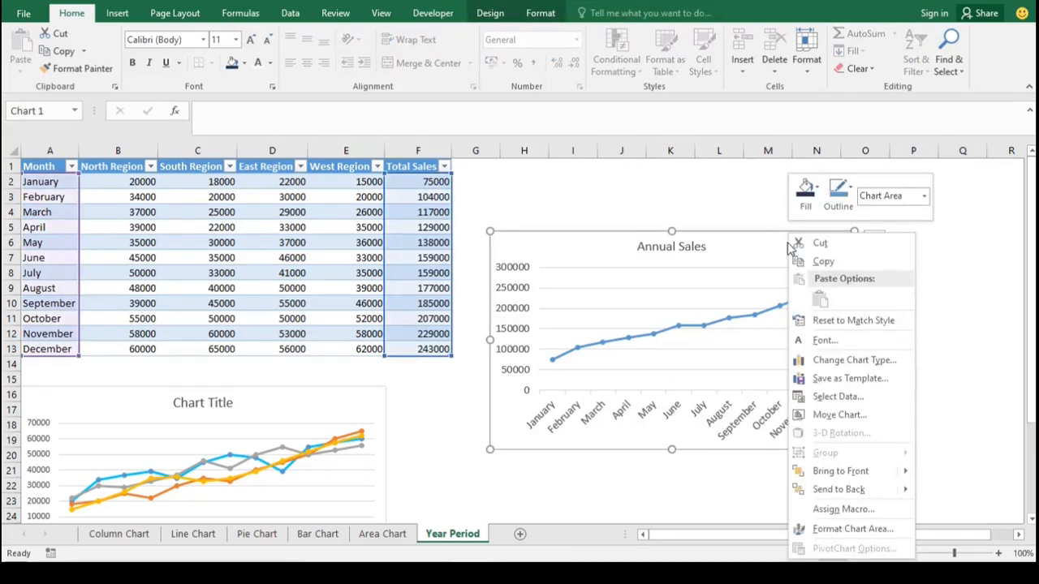
{"action": "left_click", "coordinate": [814, 529]}
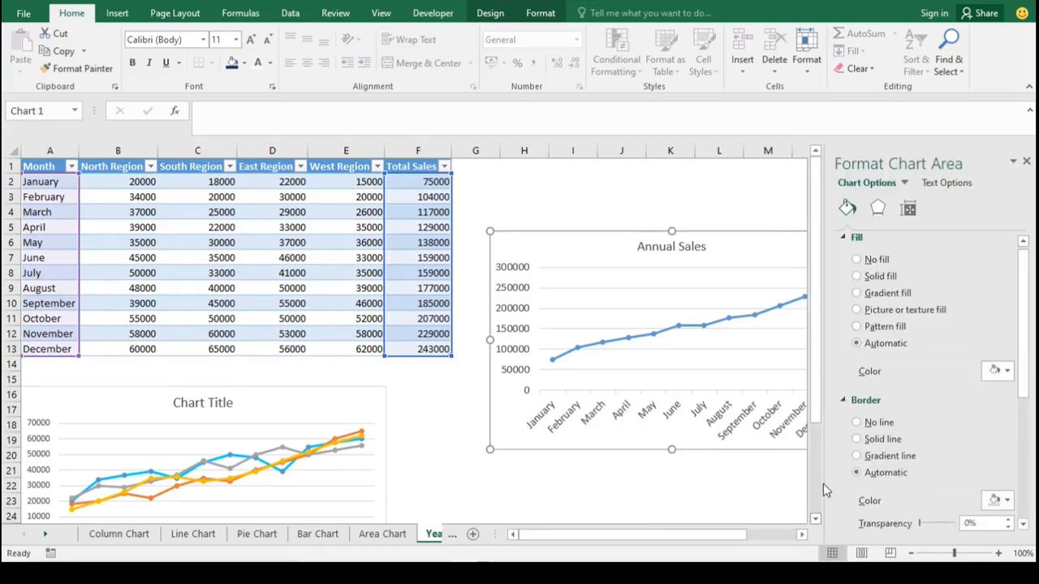
{"action": "left_click", "coordinate": [1007, 373]}
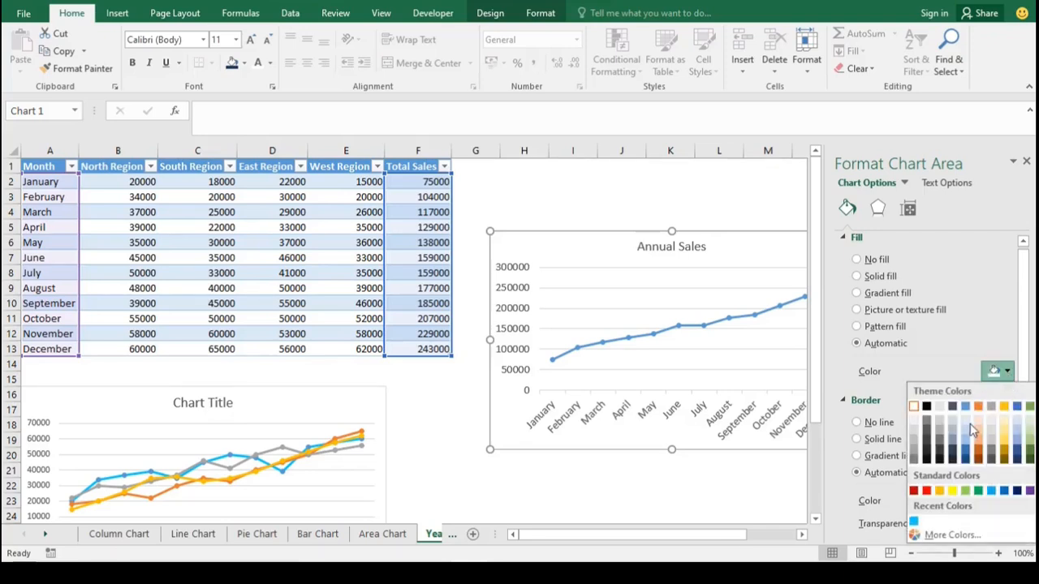
{"action": "left_click", "coordinate": [926, 458]}
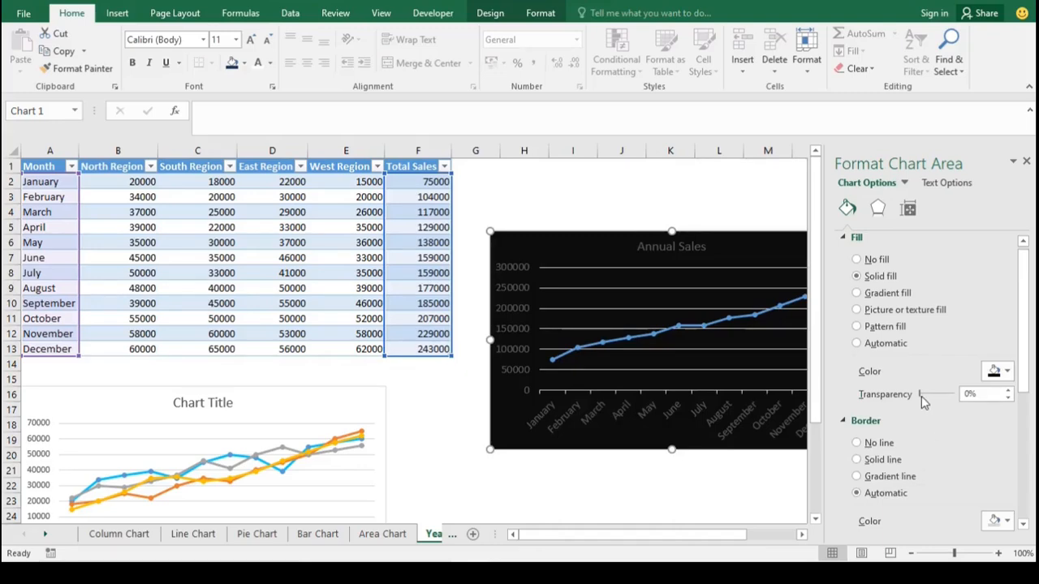
{"action": "mouse_move", "coordinate": [919, 397]}
{"action": "left_mouse_down"}
{"action": "mouse_move", "coordinate": [958, 403]}
{"action": "mouse_move", "coordinate": [920, 400]}
{"action": "left_mouse_up"}
Step: Try a gradient fill on the chart area, followed by water-droplet and dark green marble textures
{"action": "left_click", "coordinate": [857, 293]}
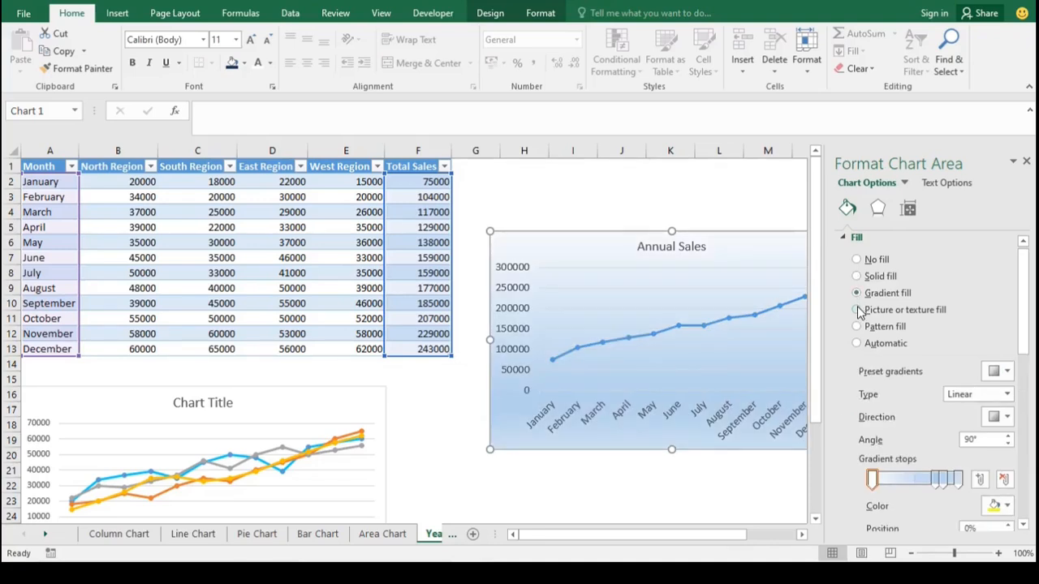
{"action": "left_click", "coordinate": [857, 310]}
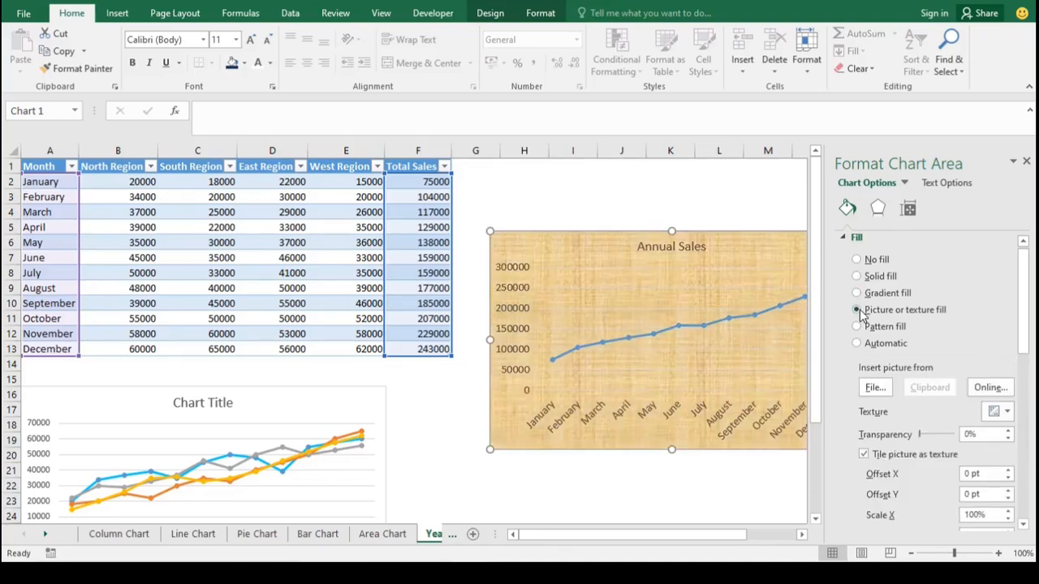
{"action": "left_click", "coordinate": [1008, 414]}
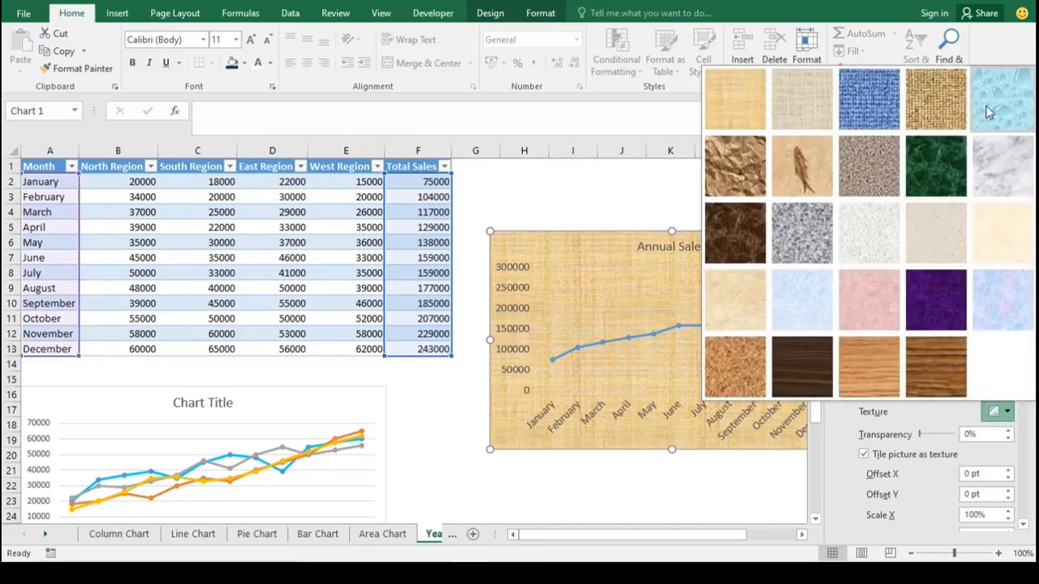
{"action": "left_click", "coordinate": [989, 114]}
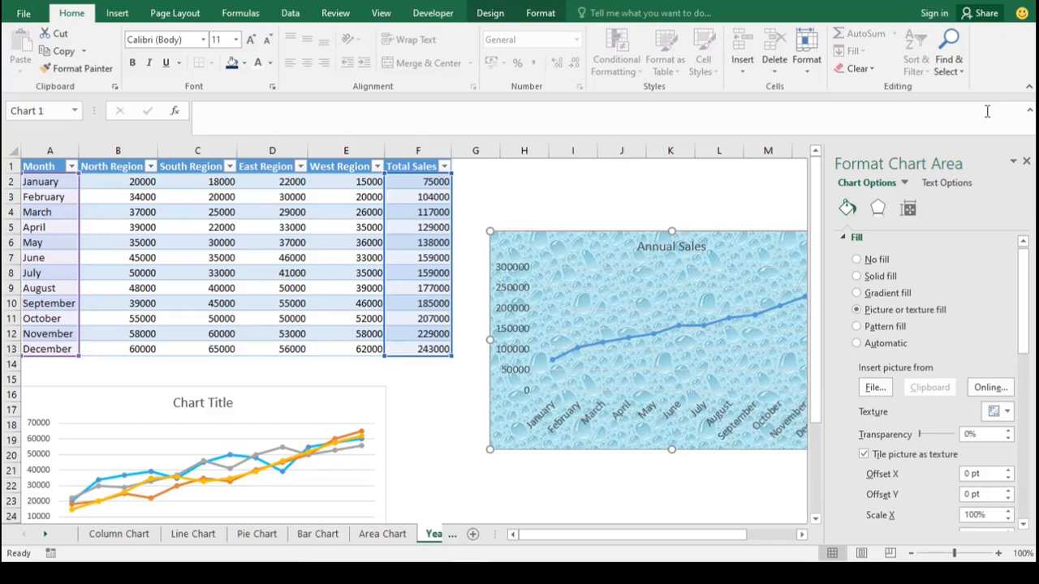
{"action": "left_click", "coordinate": [1001, 411]}
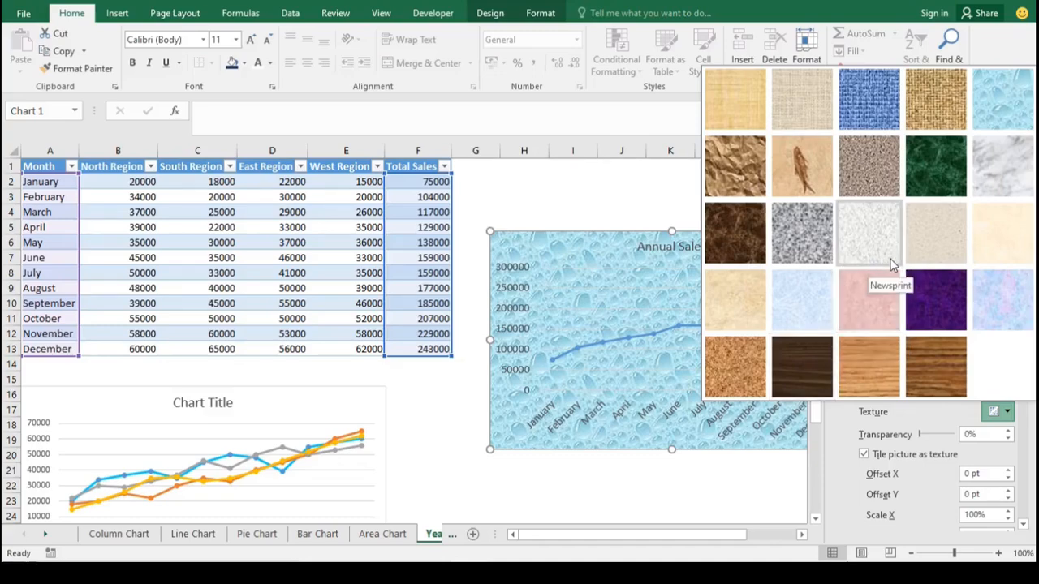
{"action": "left_click", "coordinate": [936, 170]}
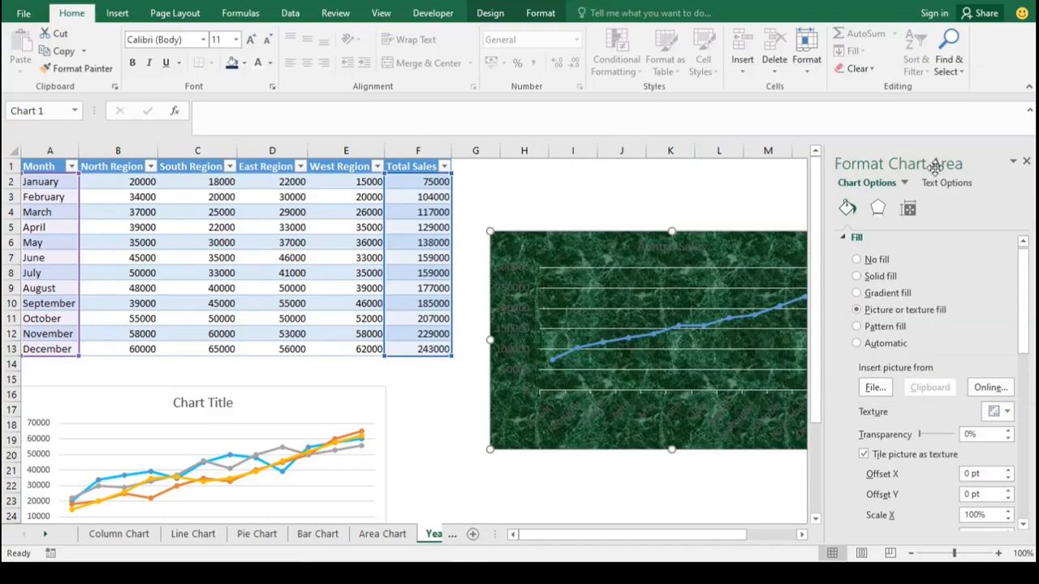
Step: Switch the chart area to a pattern fill and try several patterns, ending with the large grid
{"action": "left_click", "coordinate": [857, 326]}
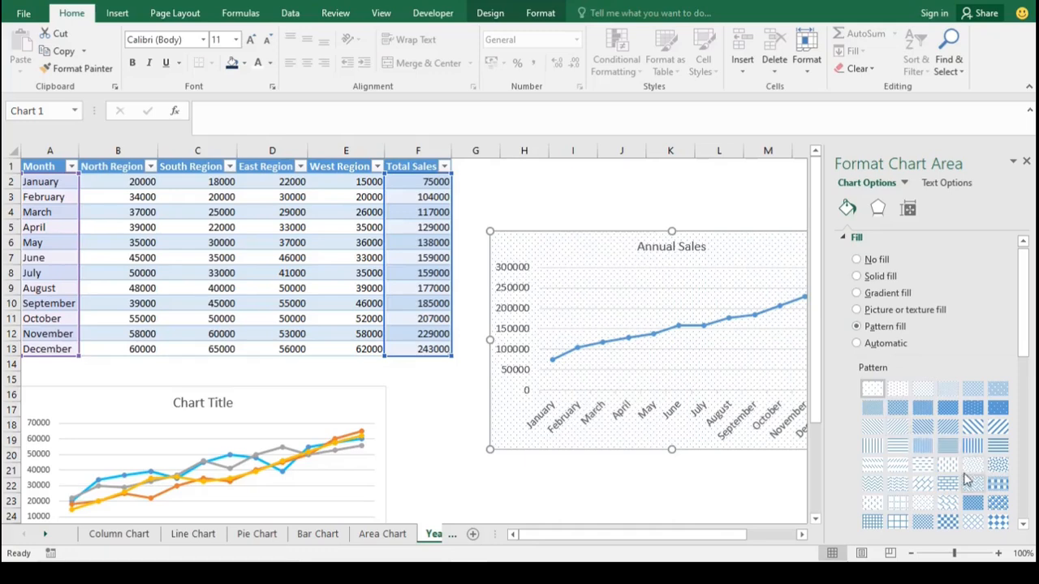
{"action": "left_click", "coordinate": [973, 466]}
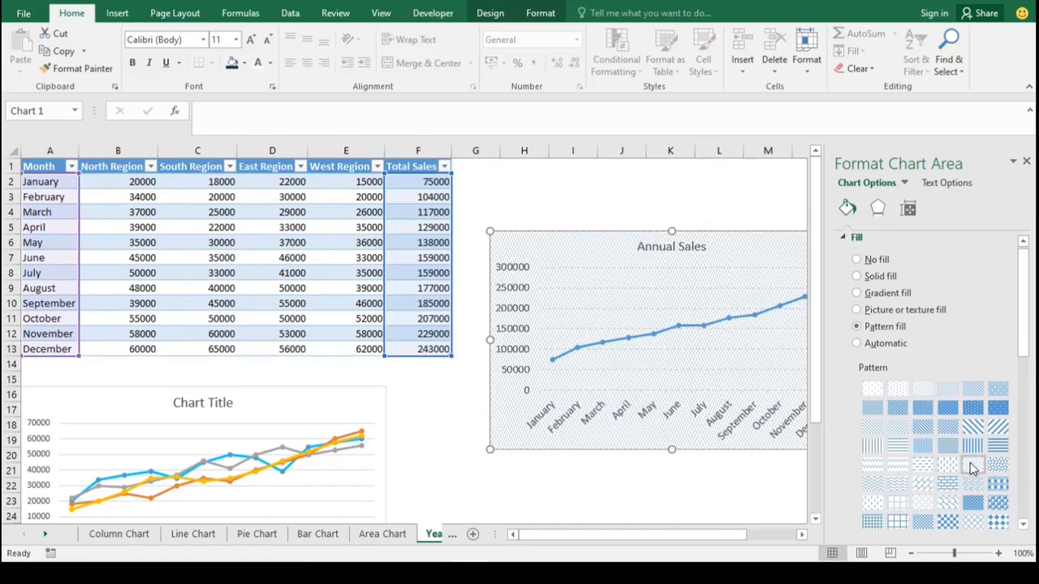
{"action": "left_click", "coordinate": [925, 521]}
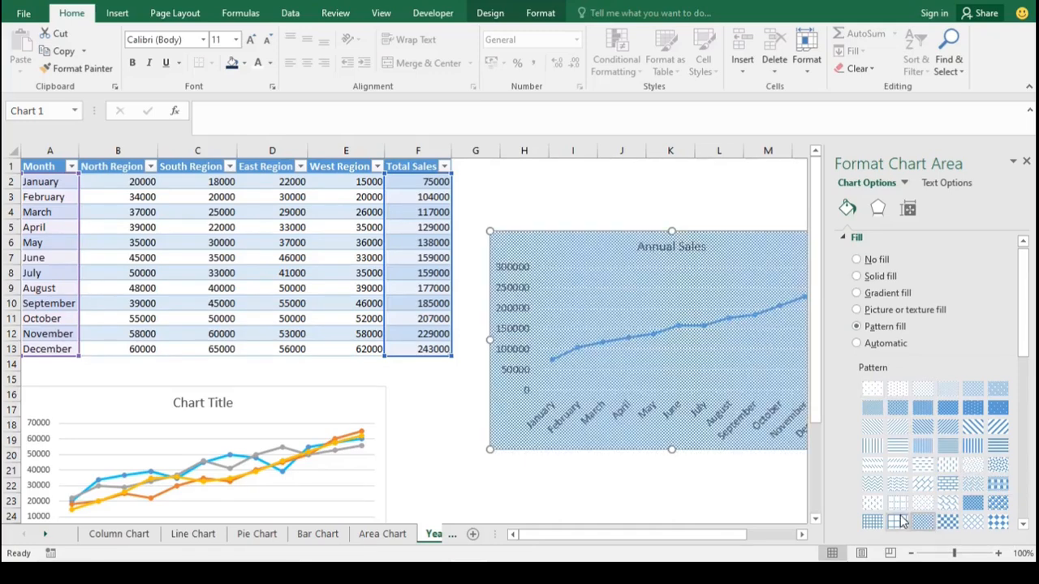
{"action": "left_click", "coordinate": [898, 521]}
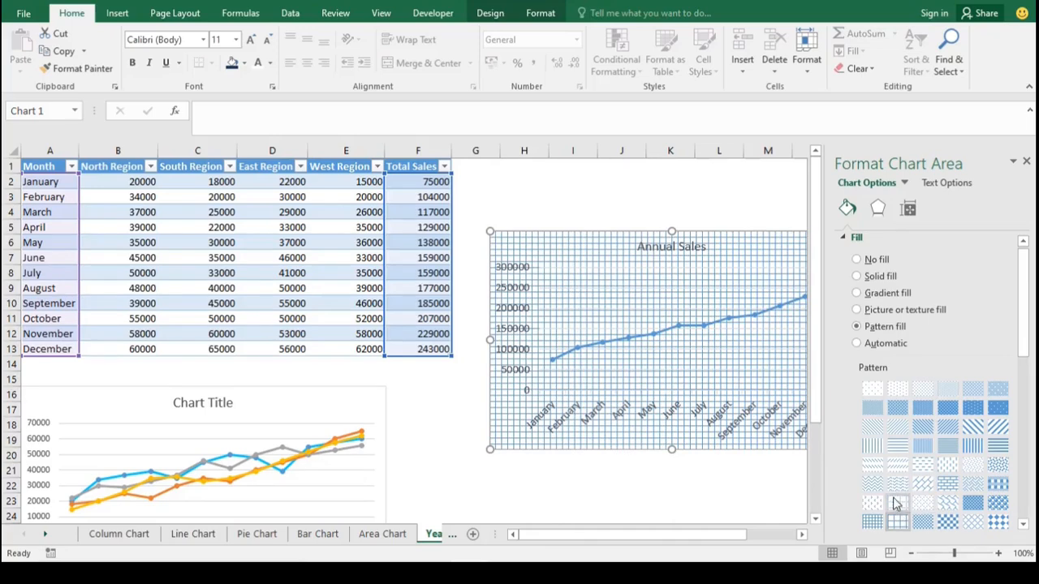
Step: Return the chart area fill to Automatic, close the formatting options and deselect the chart
{"action": "left_click", "coordinate": [865, 348]}
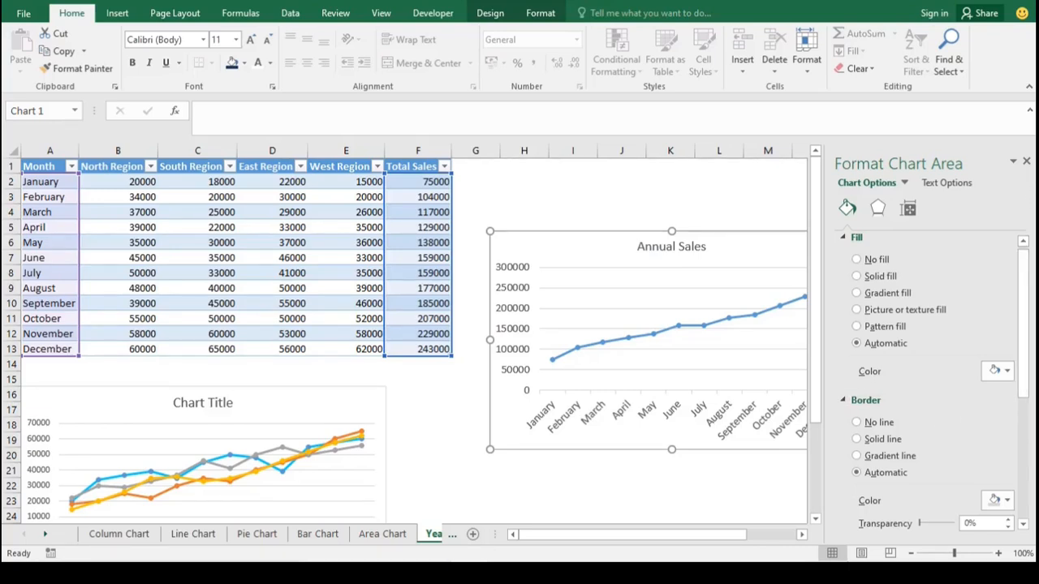
{"action": "left_click", "coordinate": [1027, 162]}
{"action": "left_click", "coordinate": [923, 406]}
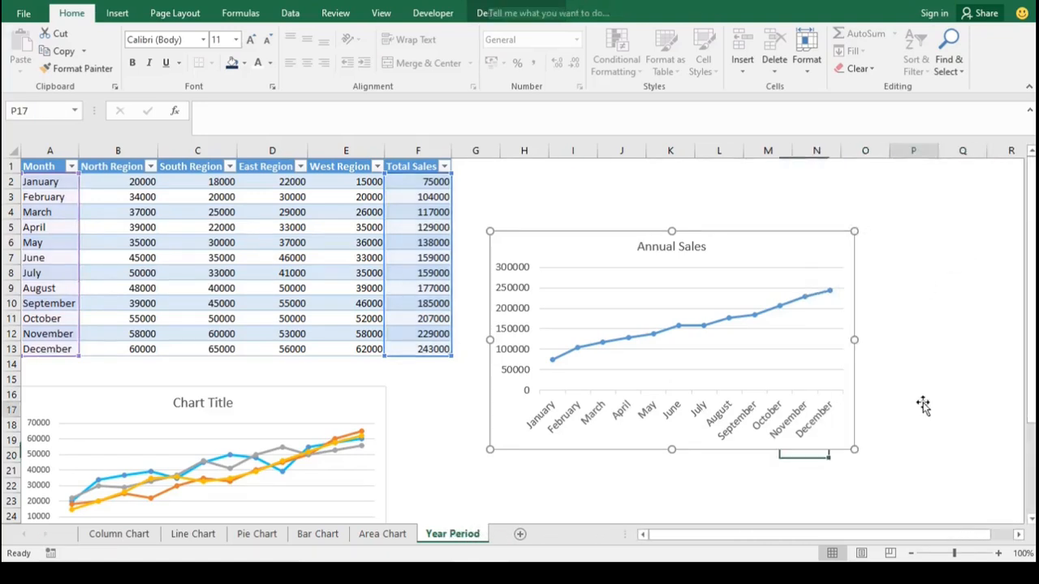
{"action": "left_click", "coordinate": [864, 197]}
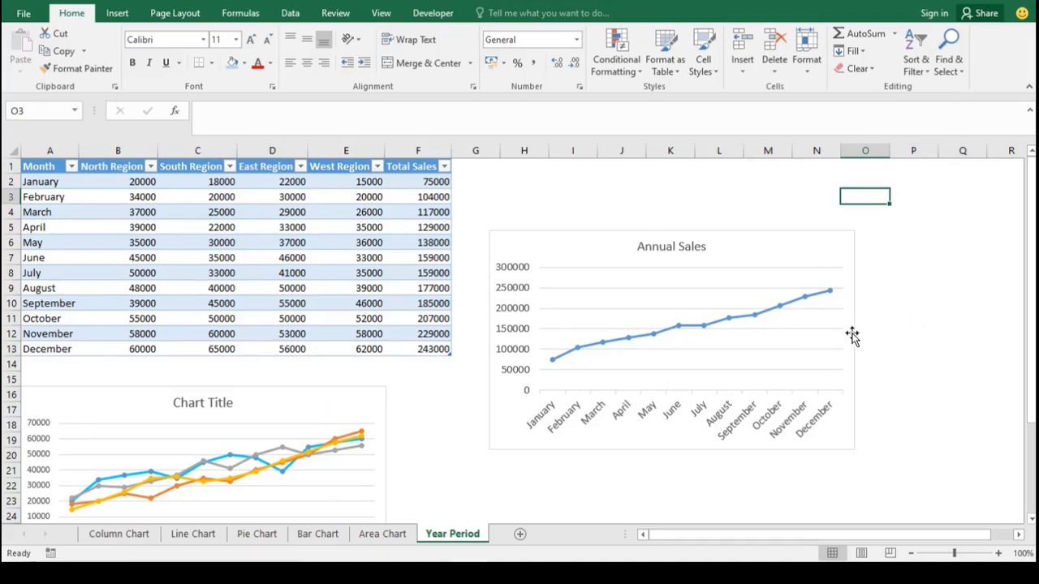
Step: Delete the vertical value axis from the Annual Sales chart
{"action": "left_click", "coordinate": [704, 324]}
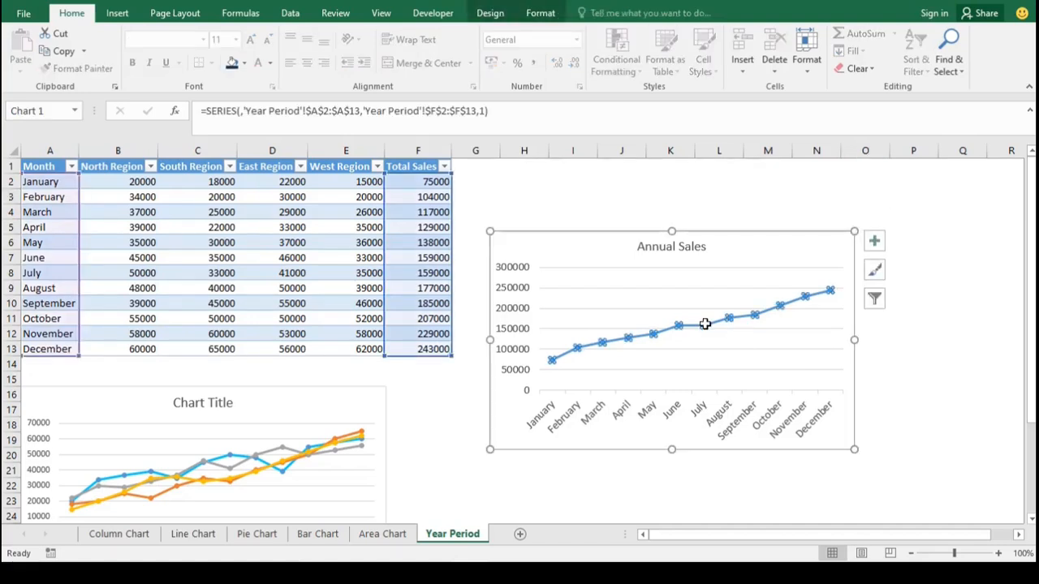
{"action": "left_click", "coordinate": [524, 344]}
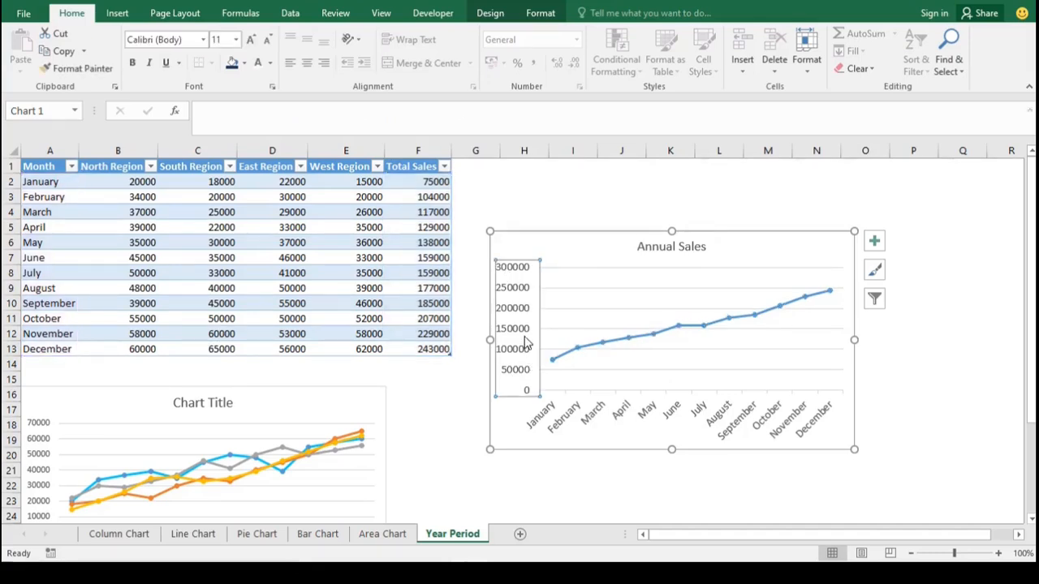
{"action": "key", "text": "Delete"}
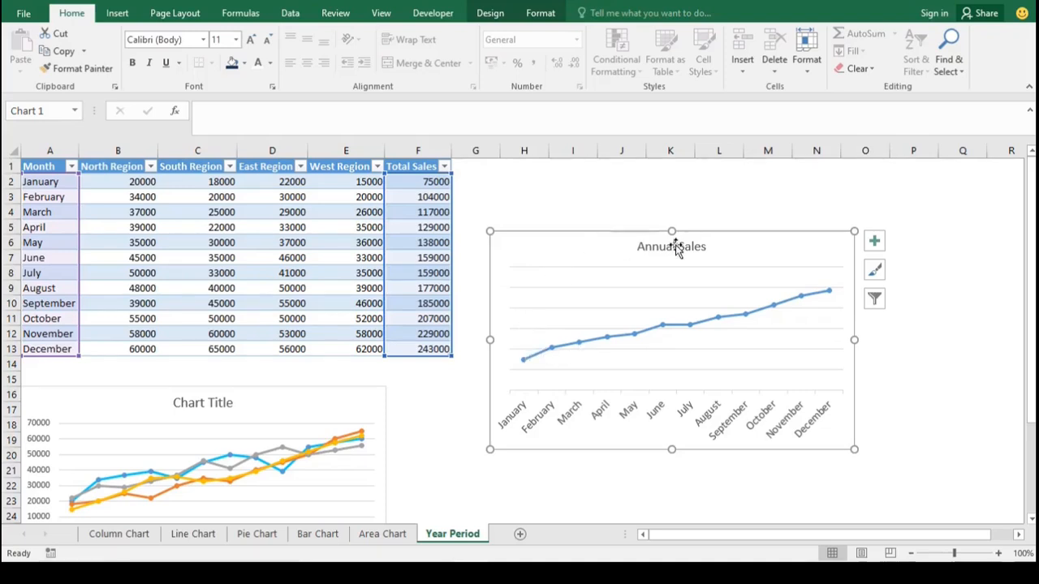
Step: Add centered data labels to the Annual Sales line chart and deselect the chart
{"action": "left_click", "coordinate": [875, 241]}
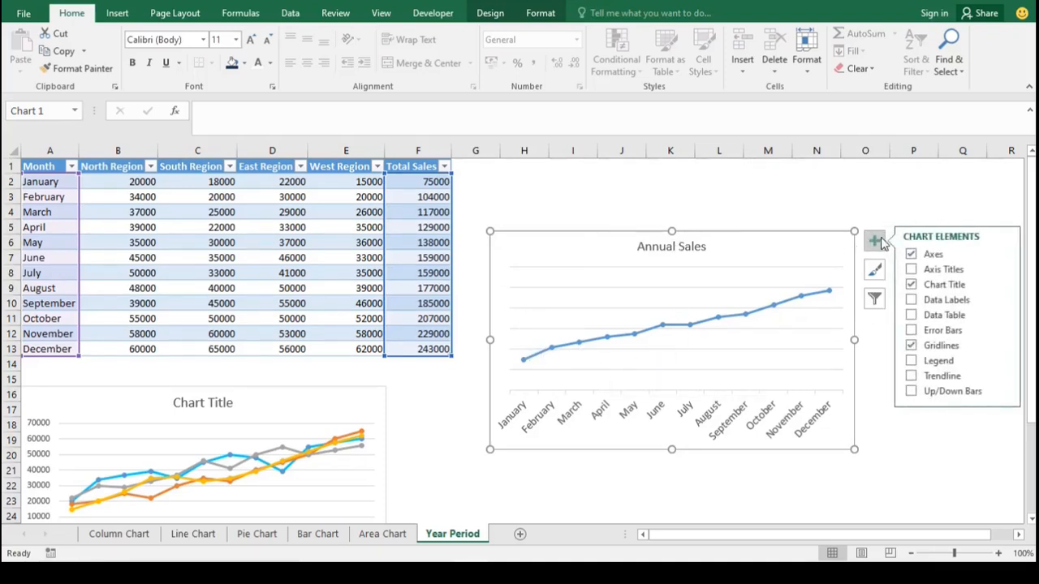
{"action": "left_click", "coordinate": [911, 300]}
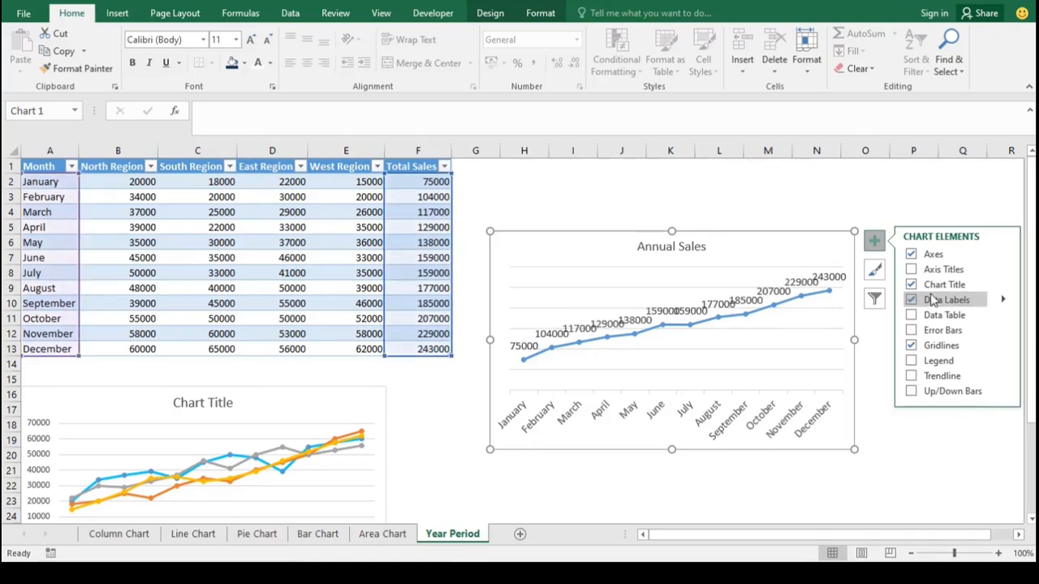
{"action": "left_click", "coordinate": [1002, 300]}
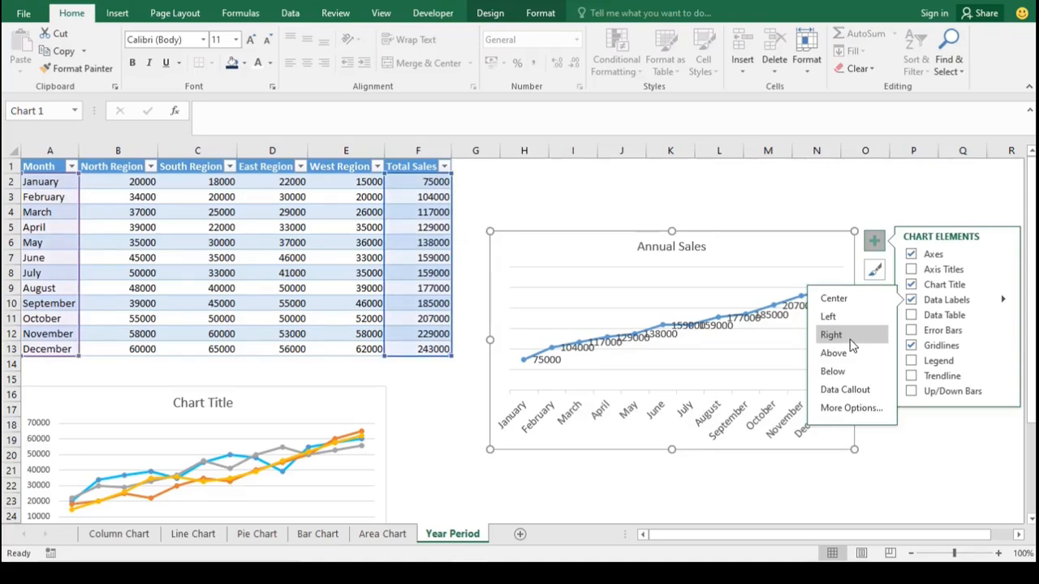
{"action": "left_click", "coordinate": [826, 469]}
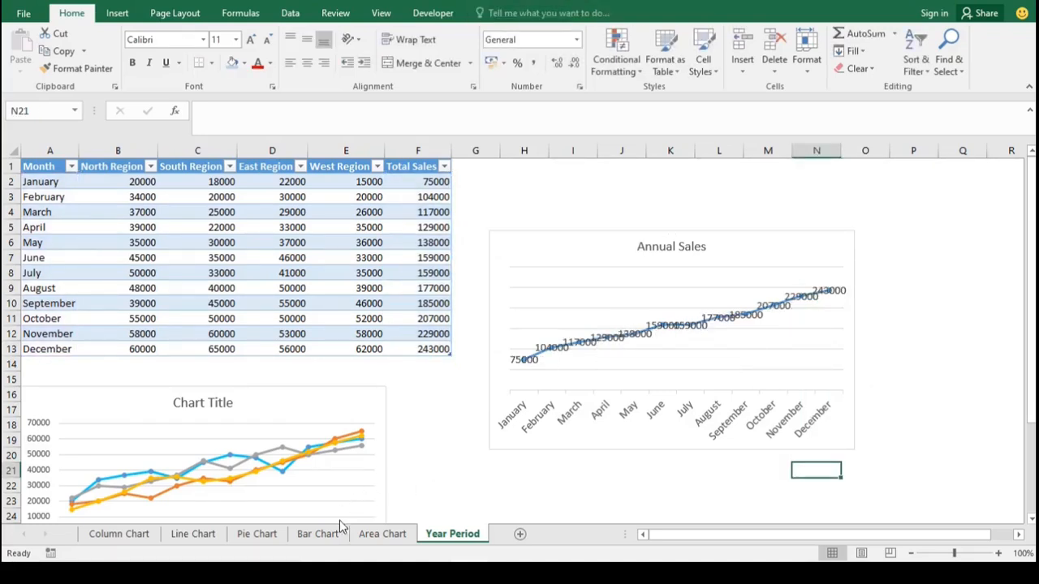
Step: Add data labels to the bars of the chart on the Bar Chart sheet
{"action": "left_click", "coordinate": [318, 534]}
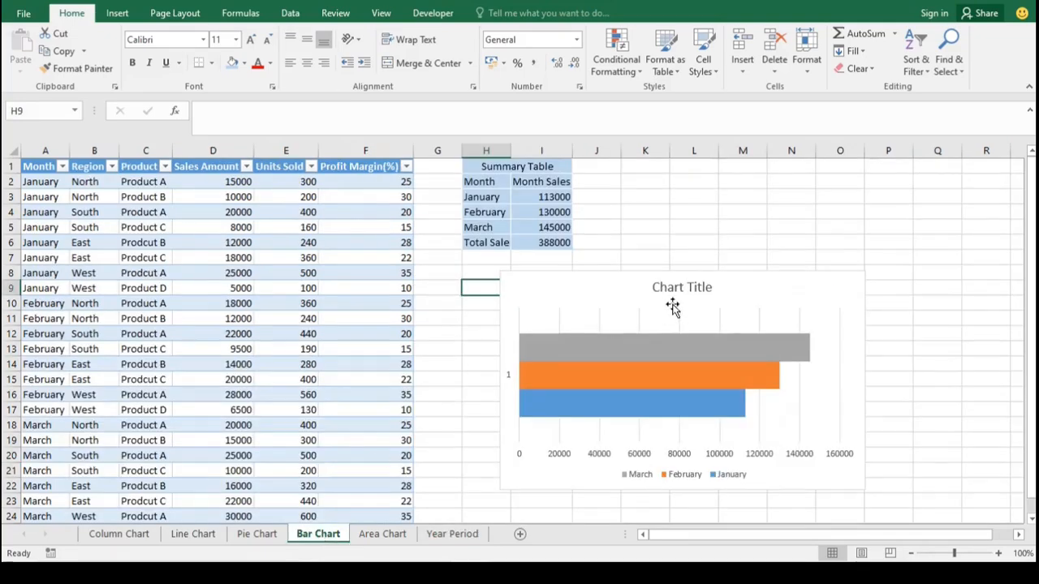
{"action": "left_click", "coordinate": [817, 294]}
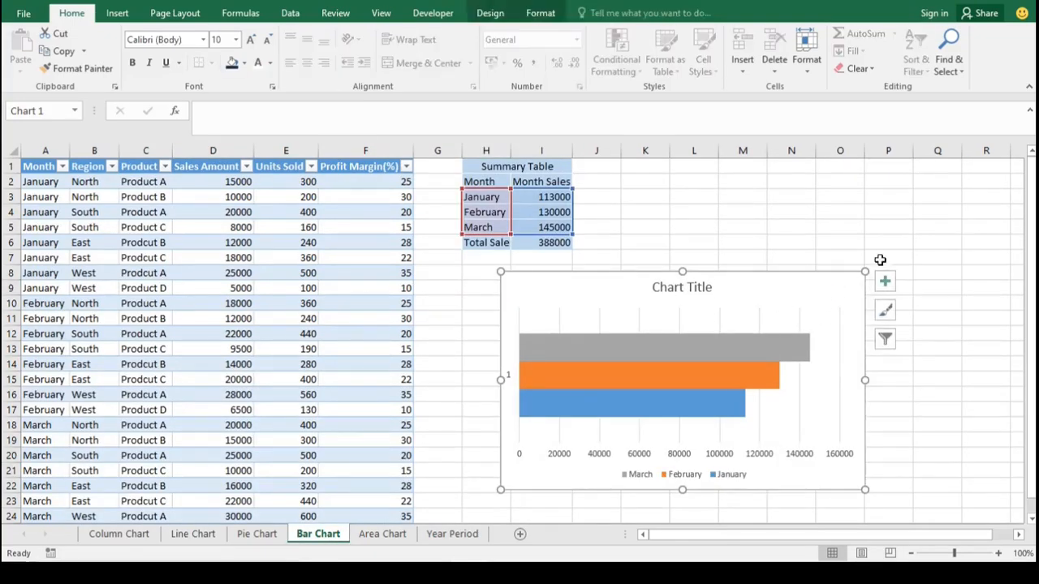
{"action": "left_click", "coordinate": [884, 283]}
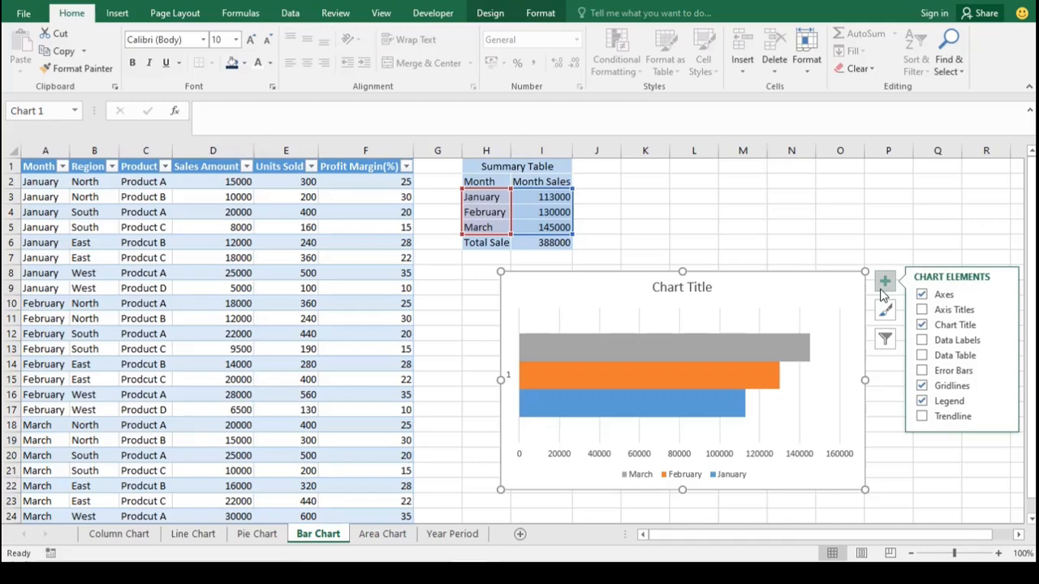
{"action": "left_click", "coordinate": [921, 342]}
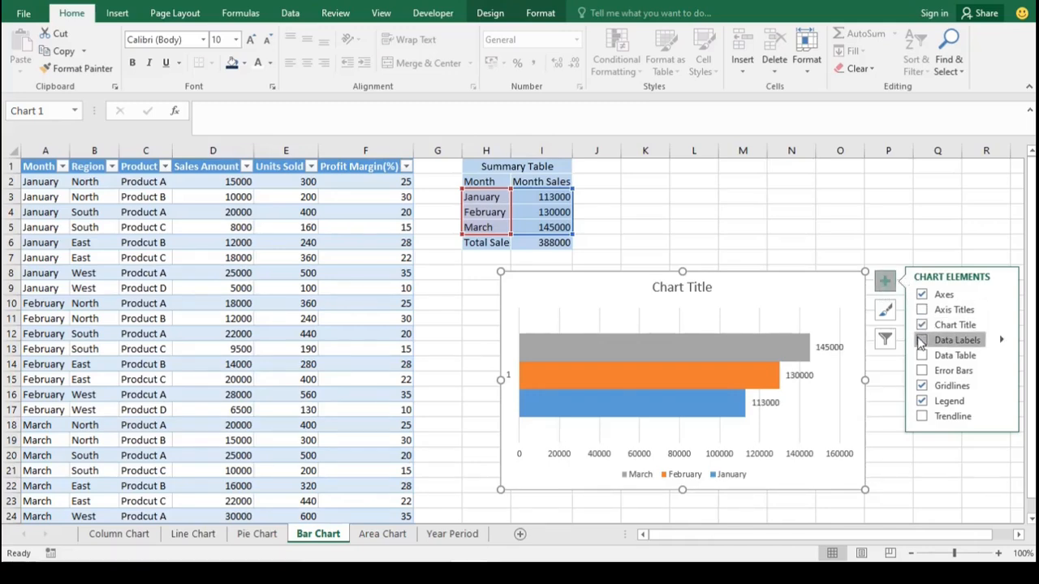
{"action": "left_click", "coordinate": [921, 341]}
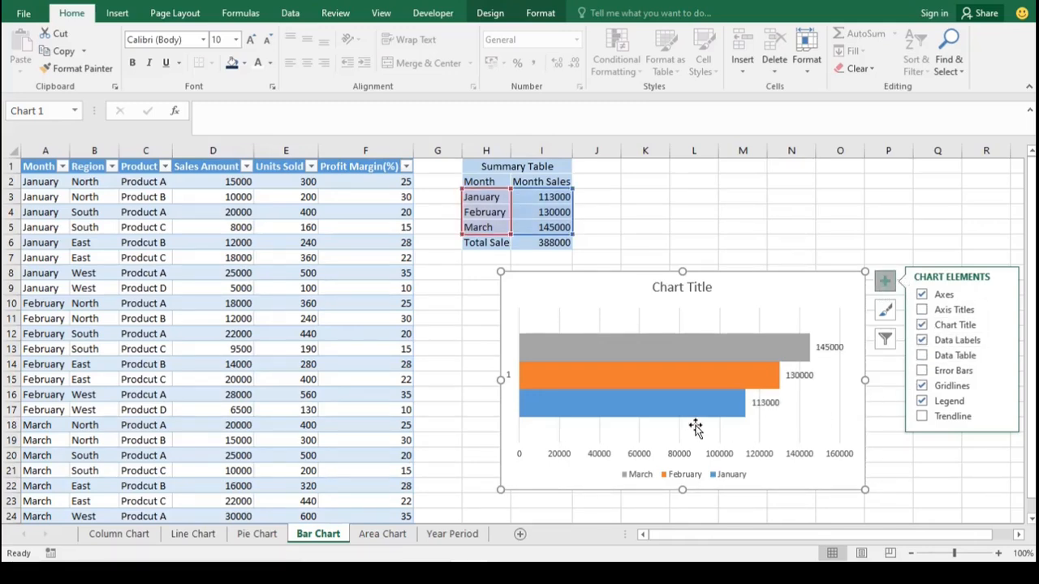
{"action": "left_click", "coordinate": [959, 454]}
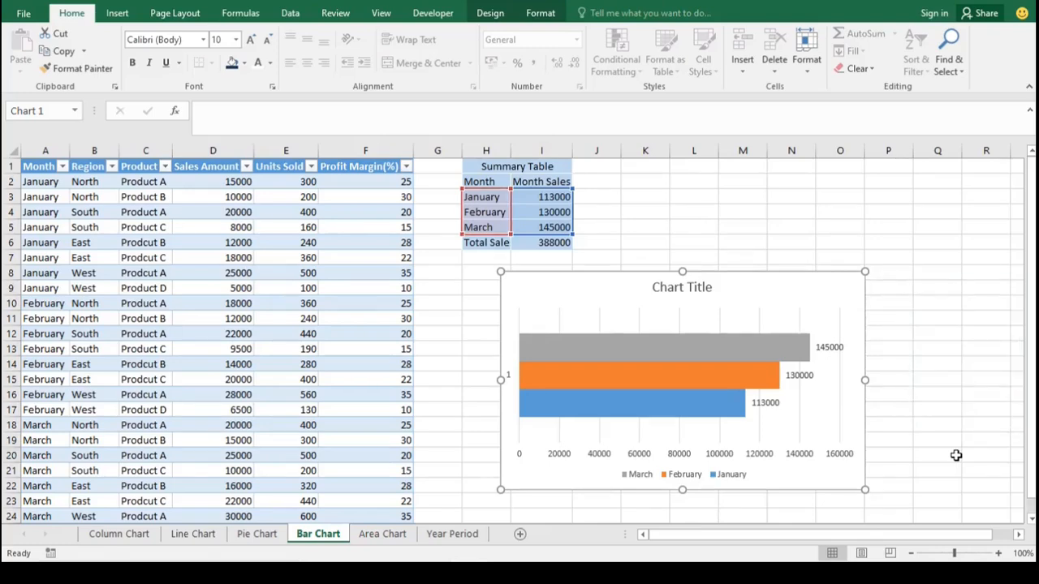
Step: Increase the font size of the March bar's data label to 18
{"action": "left_click", "coordinate": [828, 348]}
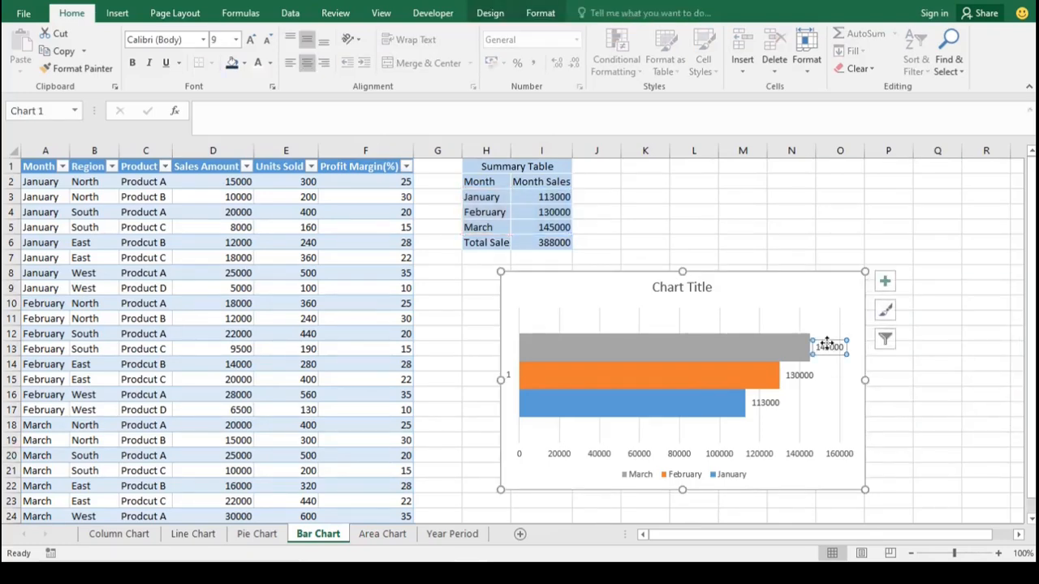
{"action": "left_click", "coordinate": [250, 41]}
{"action": "left_click", "coordinate": [251, 41]}
{"action": "left_click", "coordinate": [251, 41]}
{"action": "left_click", "coordinate": [251, 41]}
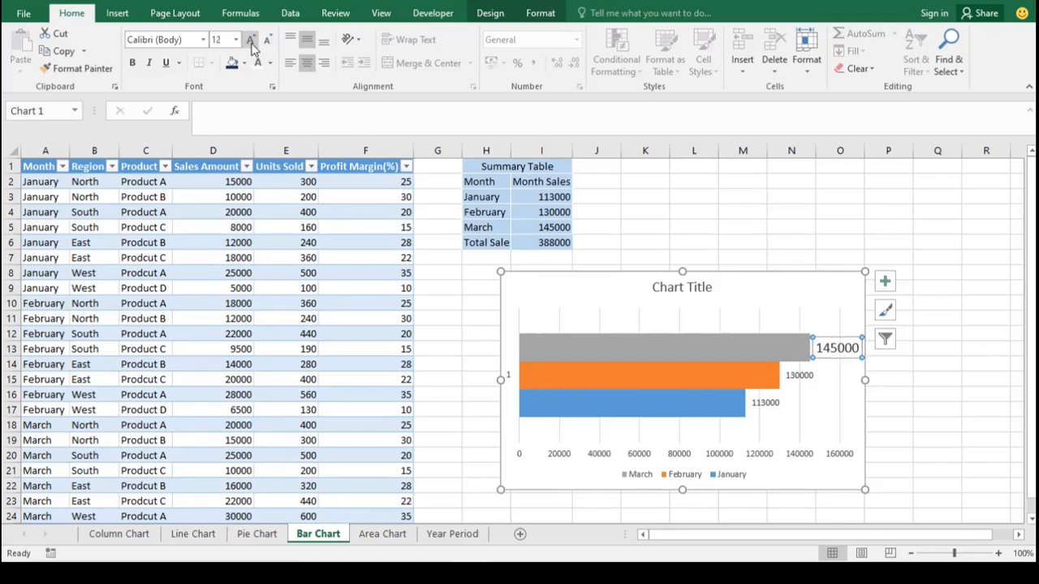
{"action": "left_click", "coordinate": [251, 41]}
{"action": "left_click", "coordinate": [251, 41]}
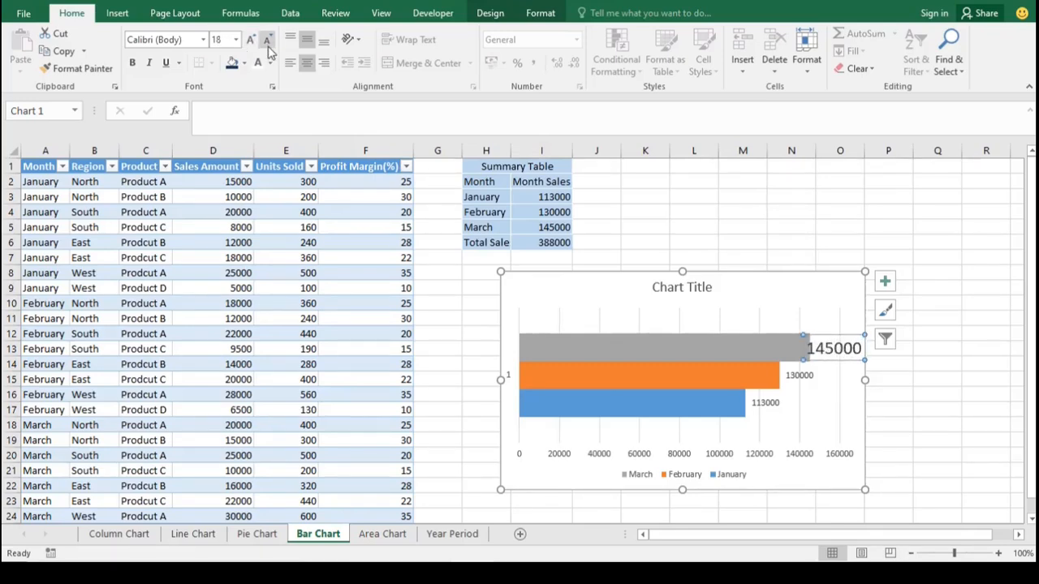
Step: Reduce the March bar's data label font by three size increments
{"action": "left_click", "coordinate": [267, 41]}
{"action": "left_click", "coordinate": [267, 41]}
{"action": "left_click", "coordinate": [267, 41]}
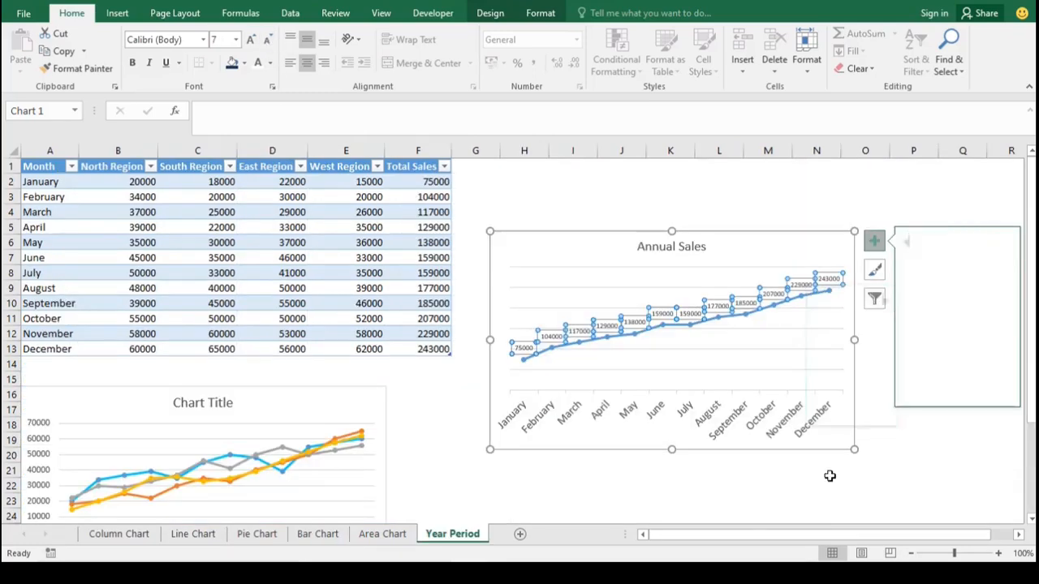
Step: Close the chart elements list on the Year Period sheet and deselect the Annual Sales chart
{"action": "left_click", "coordinate": [830, 476]}
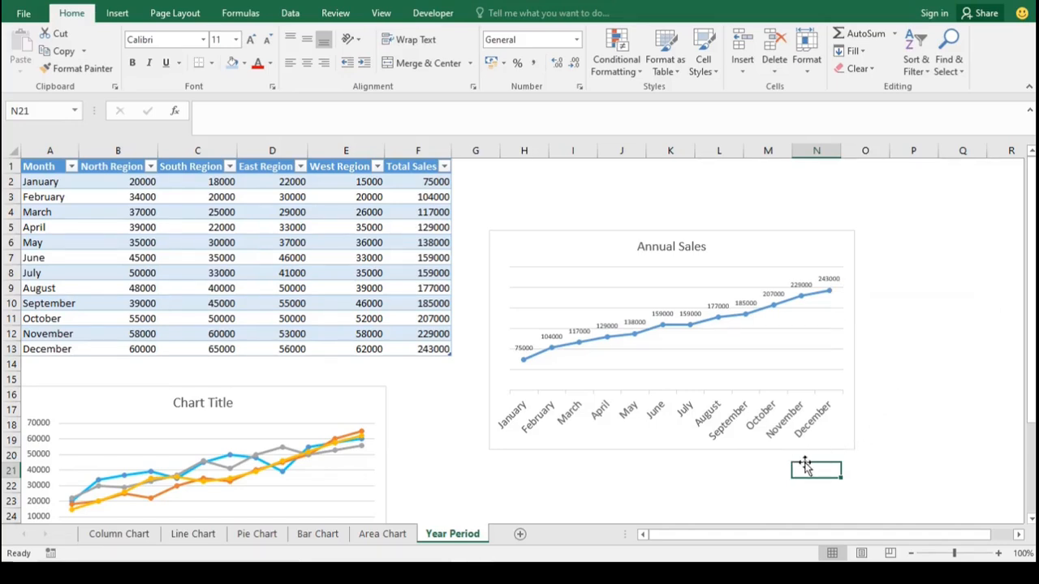
{"action": "left_click", "coordinate": [953, 392]}
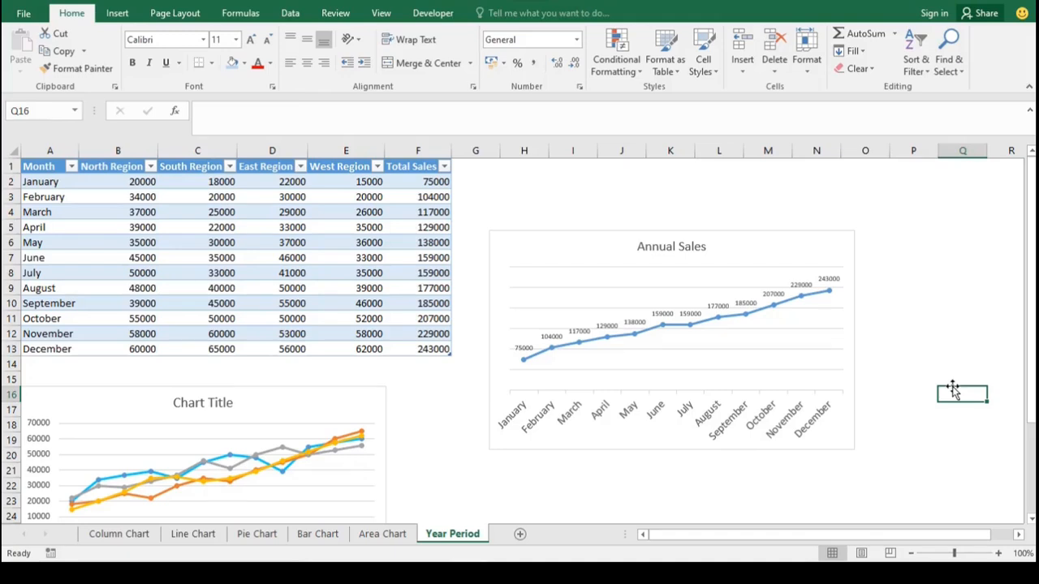
Step: Open the chart type options for the Annual Sales chart and preview the Stacked Line and Clustered Bar types
{"action": "left_click", "coordinate": [792, 257]}
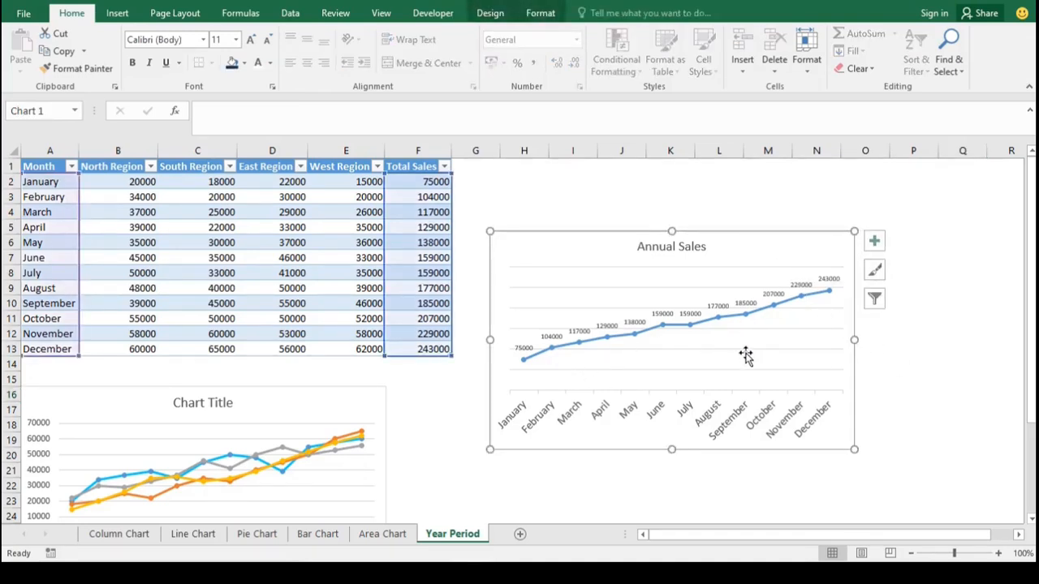
{"action": "right_click", "coordinate": [757, 246]}
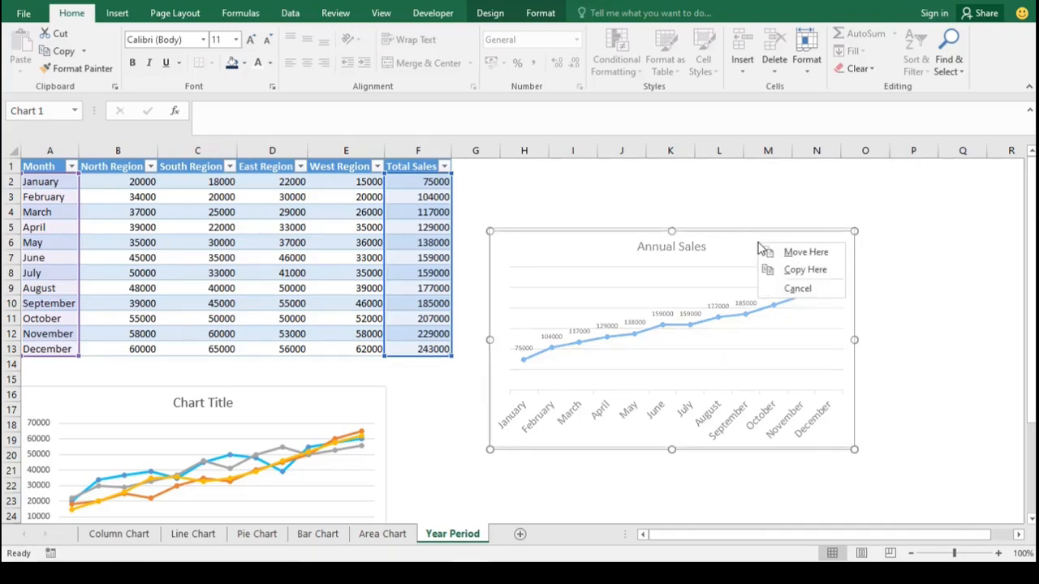
{"action": "left_click", "coordinate": [736, 245]}
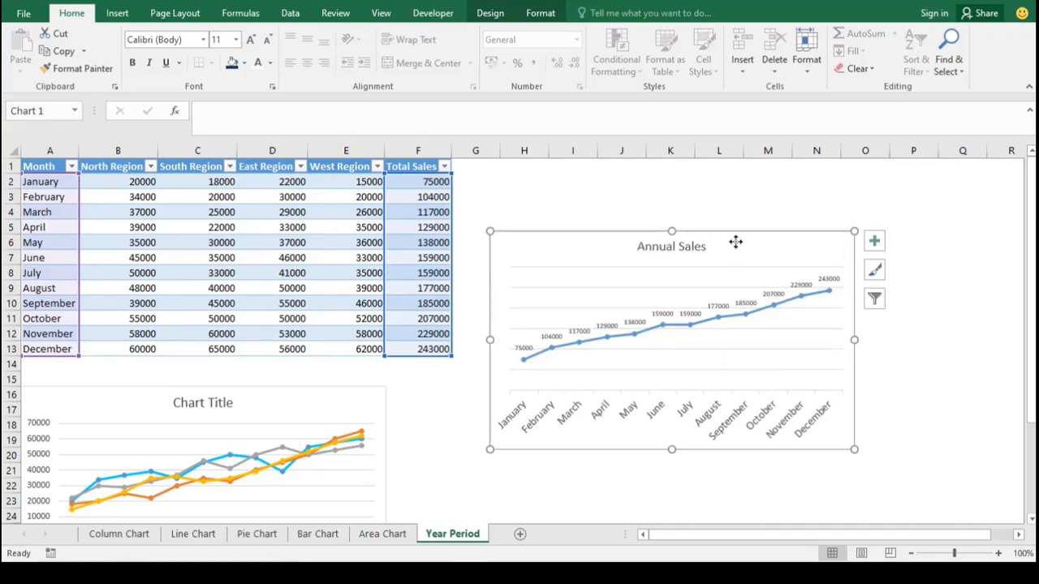
{"action": "right_click", "coordinate": [735, 244]}
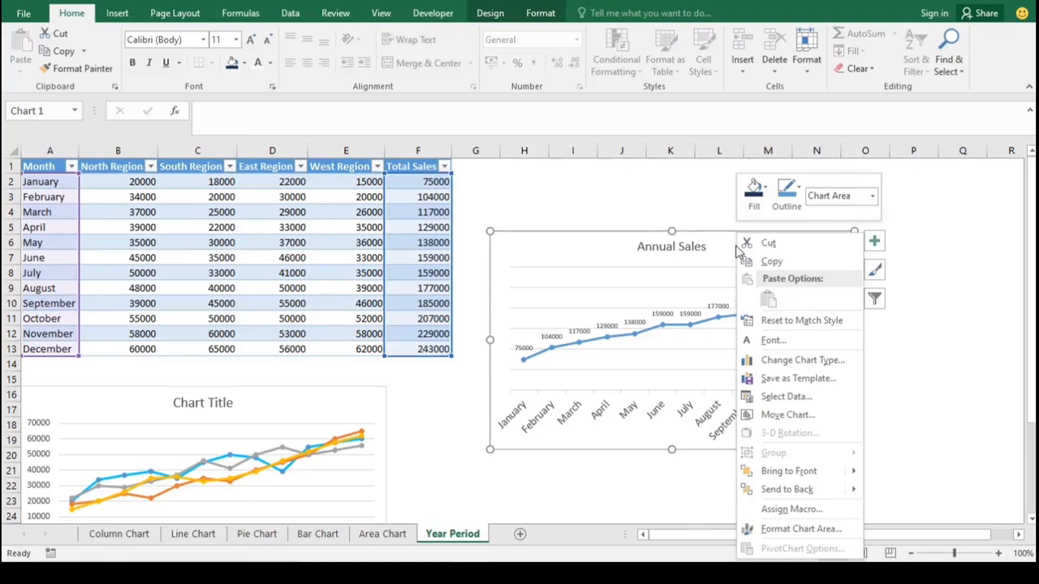
{"action": "left_click", "coordinate": [767, 362]}
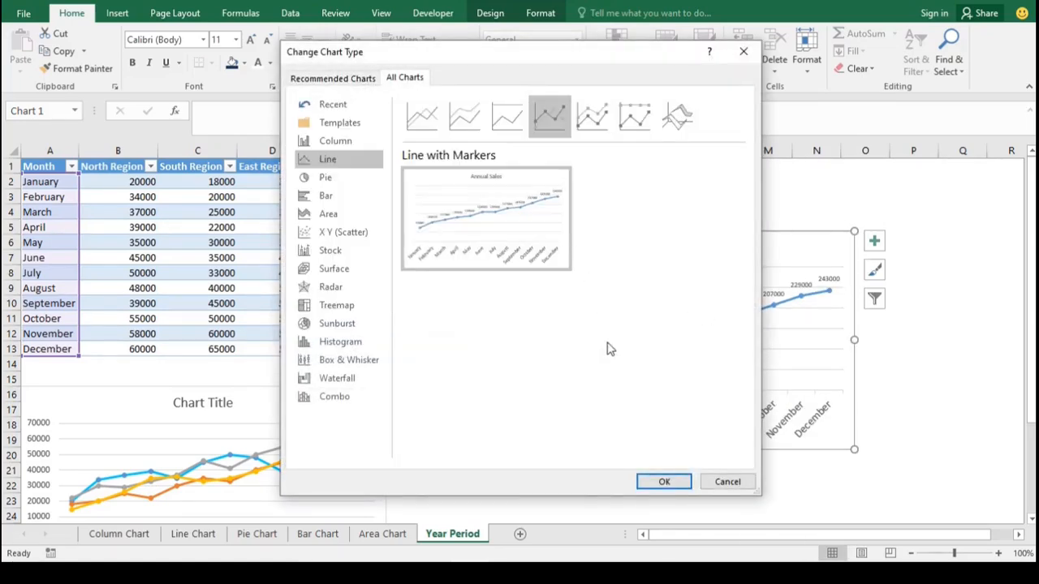
{"action": "left_click", "coordinate": [475, 136]}
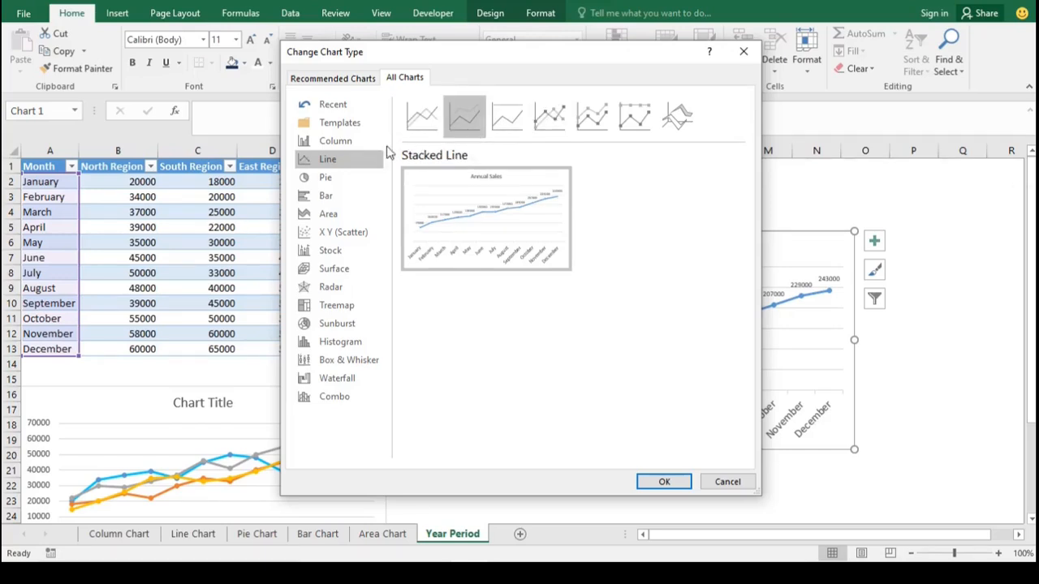
{"action": "left_click", "coordinate": [350, 196]}
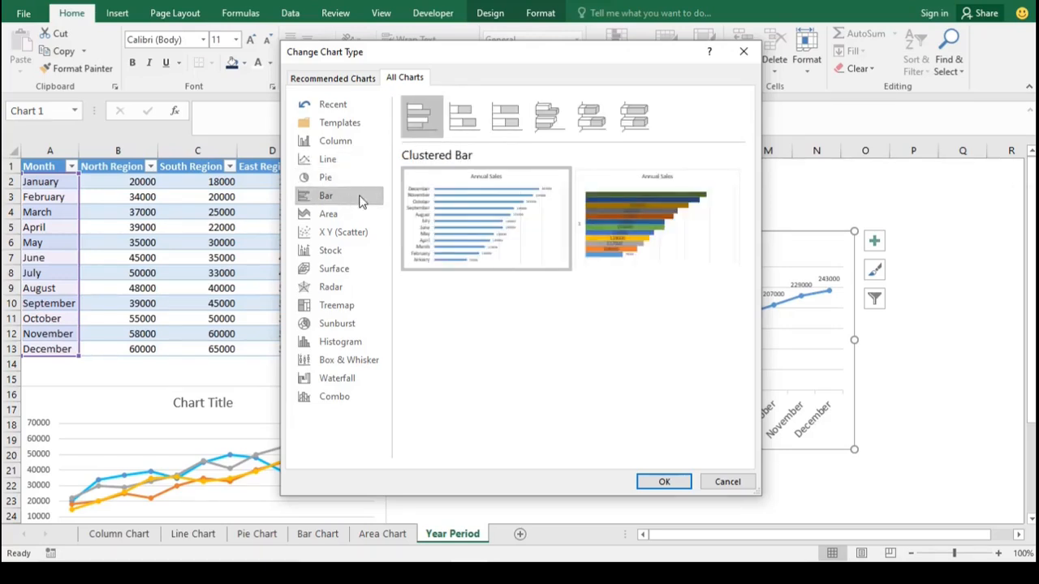
{"action": "mouse_move", "coordinate": [629, 199]}
Step: Compare previews of the Annual Sales data as Clustered Column, Clustered Bar and Pie charts
{"action": "left_click", "coordinate": [361, 148]}
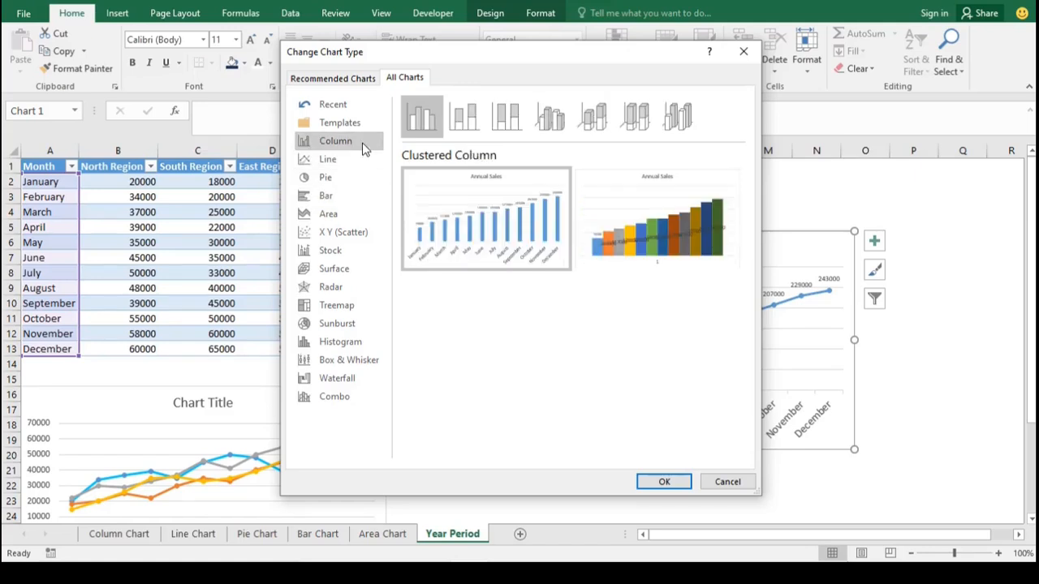
{"action": "mouse_move", "coordinate": [682, 230]}
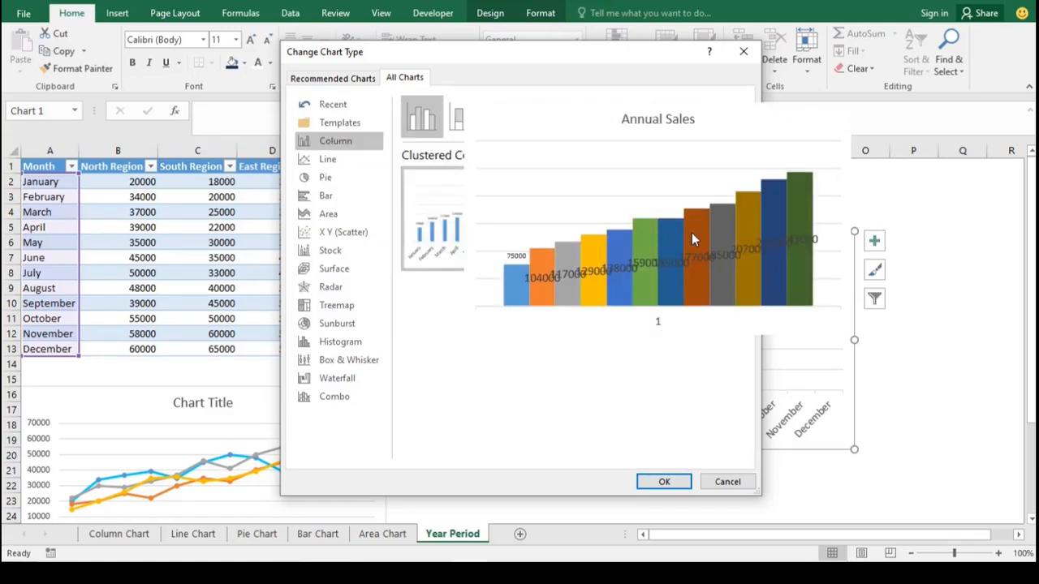
{"action": "mouse_move", "coordinate": [436, 231]}
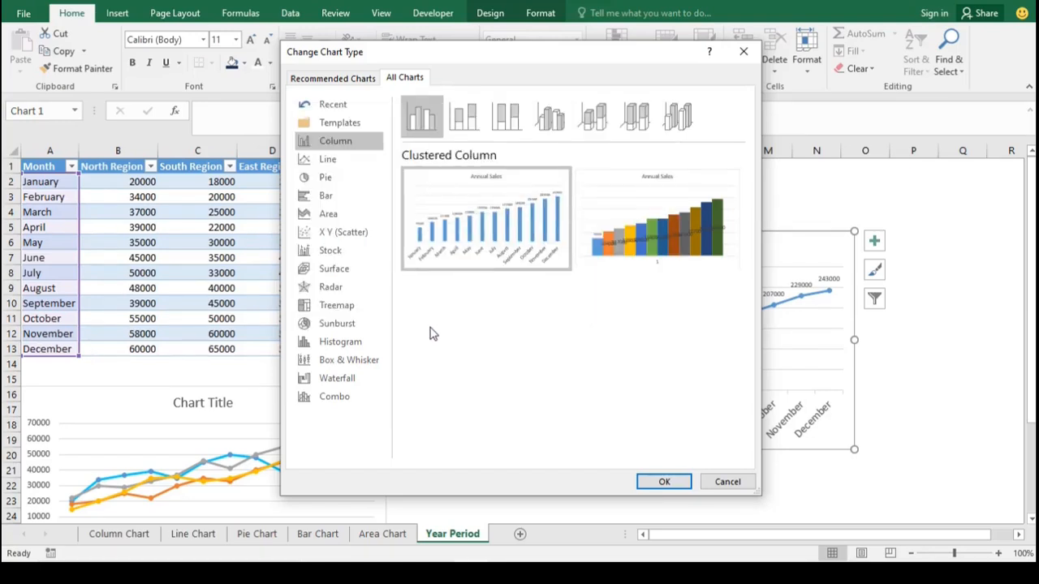
{"action": "left_click", "coordinate": [341, 196]}
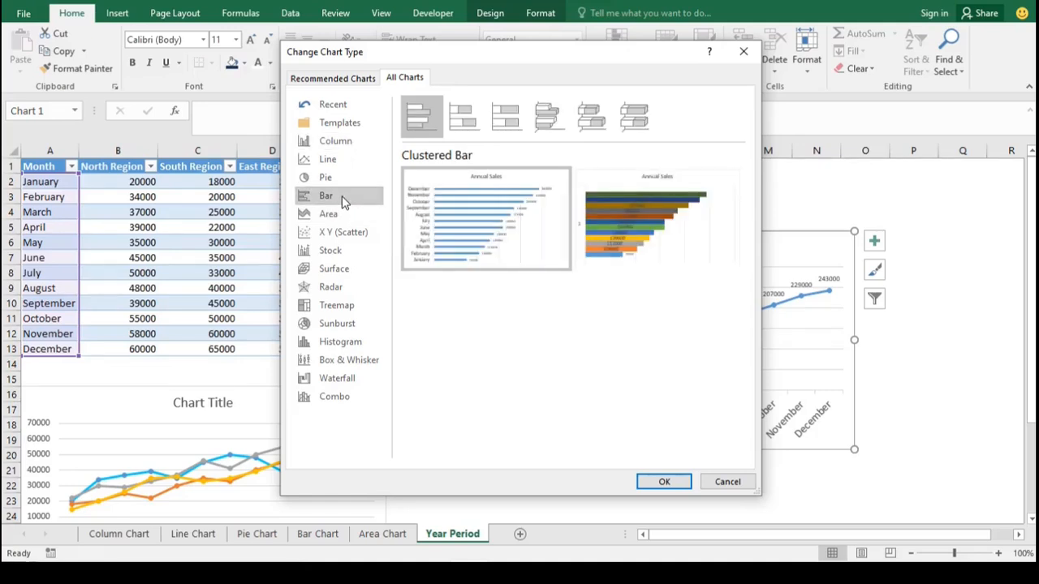
{"action": "left_click", "coordinate": [343, 185]}
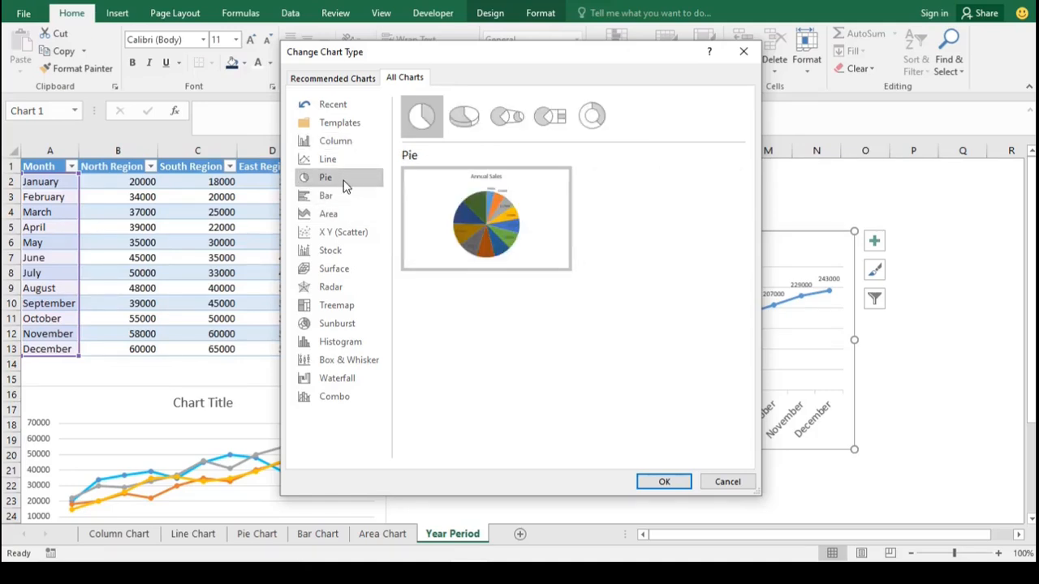
{"action": "mouse_move", "coordinate": [487, 217]}
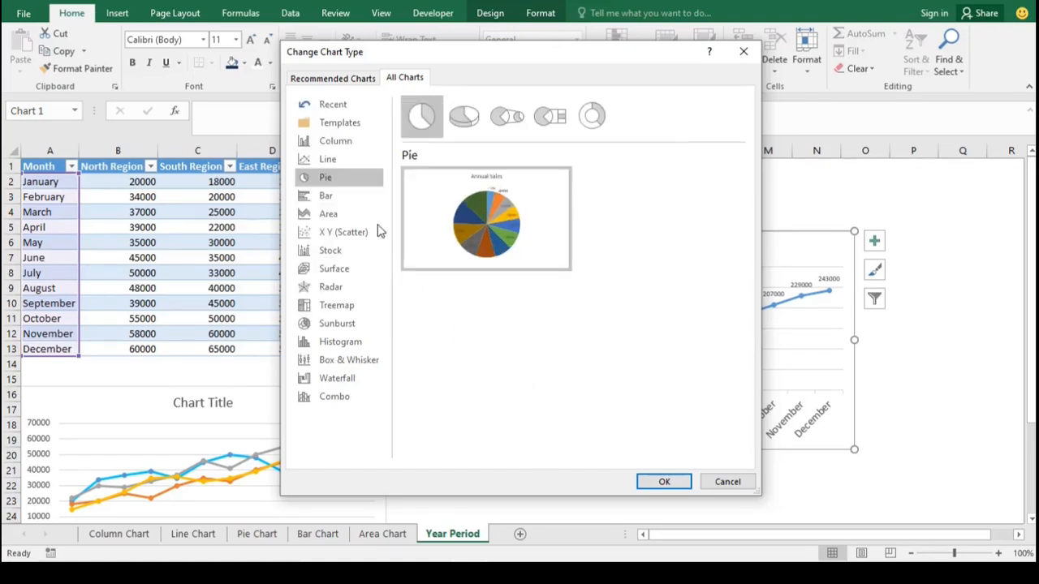
Step: Change the Annual Sales chart to the single-color Clustered Column type with months along the axis
{"action": "left_click", "coordinate": [361, 145]}
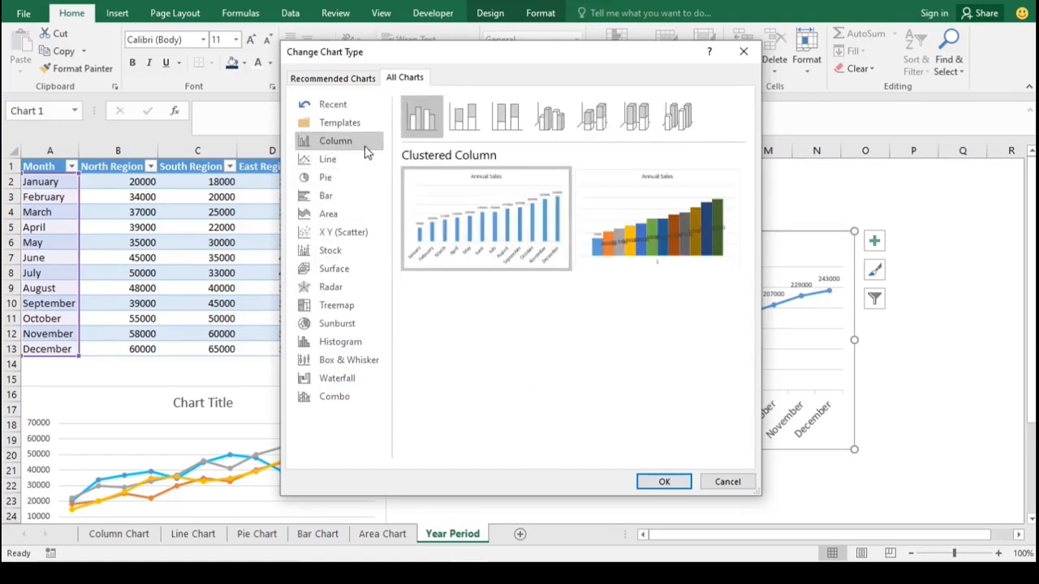
{"action": "mouse_move", "coordinate": [491, 198]}
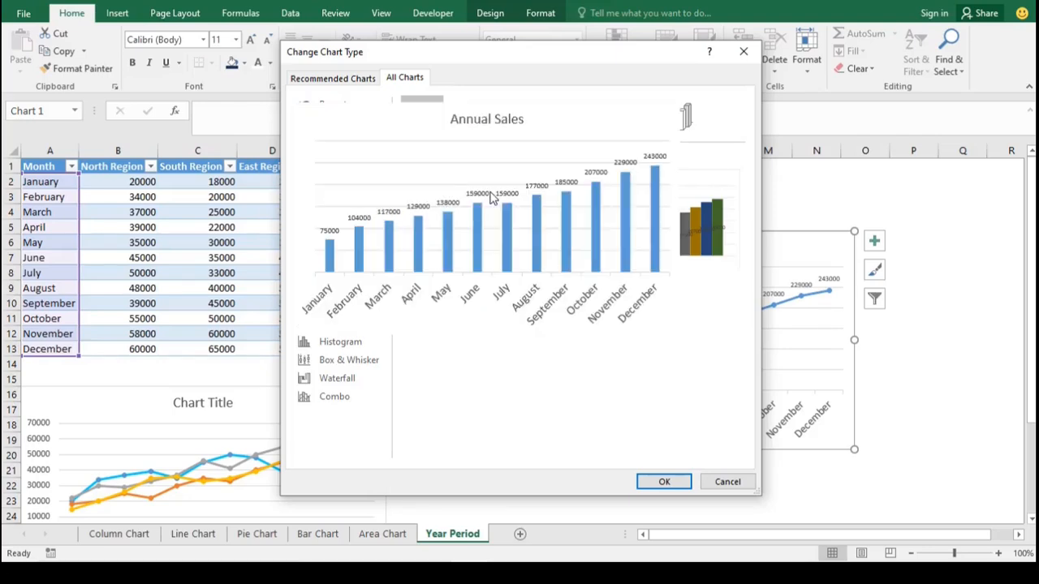
{"action": "left_click", "coordinate": [665, 482]}
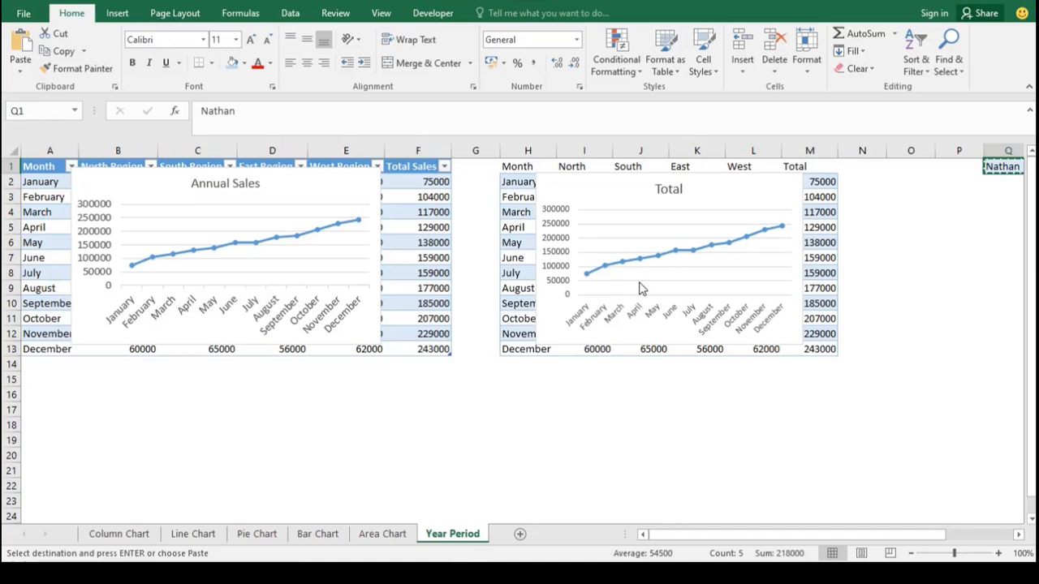
Step: Shift the Total chart slightly, move the Annual Sales chart below its source table to about row 17, and deselect it
{"action": "mouse_move", "coordinate": [605, 186]}
{"action": "left_mouse_down"}
{"action": "mouse_move", "coordinate": [606, 399]}
{"action": "mouse_move", "coordinate": [603, 171]}
{"action": "mouse_move", "coordinate": [600, 180]}
{"action": "left_mouse_up"}
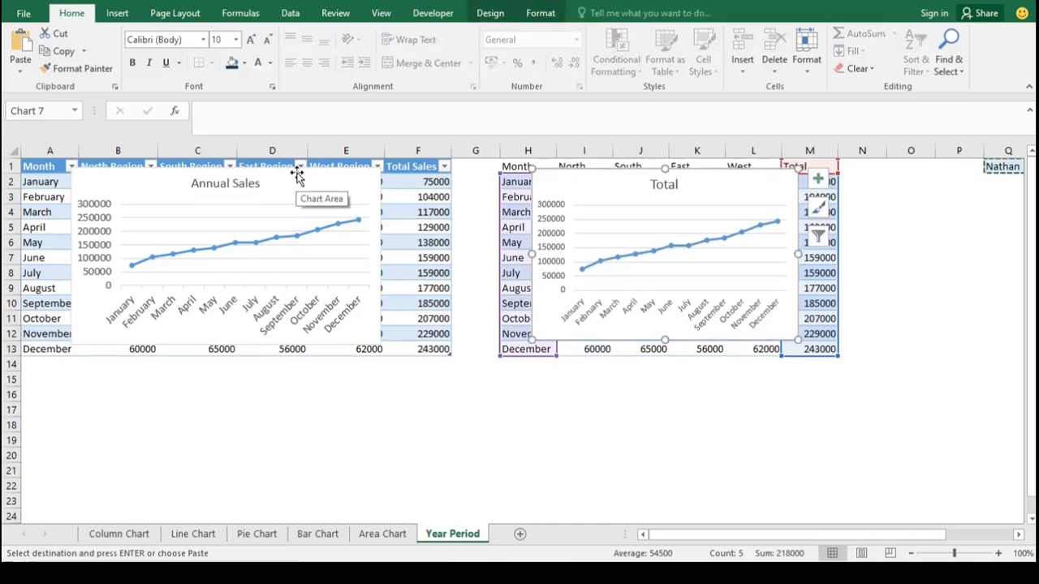
{"action": "left_click_drag", "start_coordinate": [297, 171], "coordinate": [280, 420]}
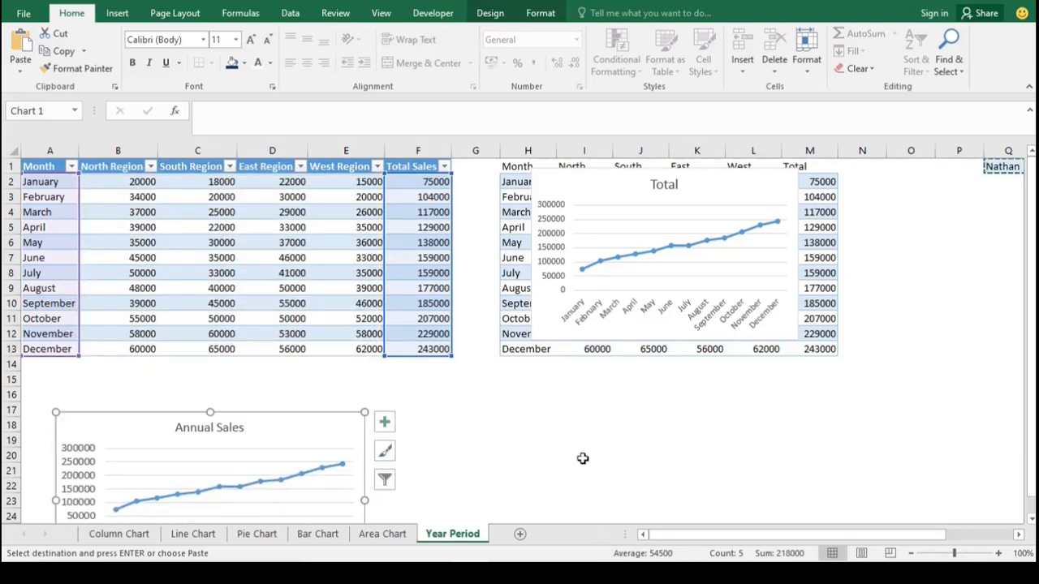
{"action": "left_click", "coordinate": [573, 425]}
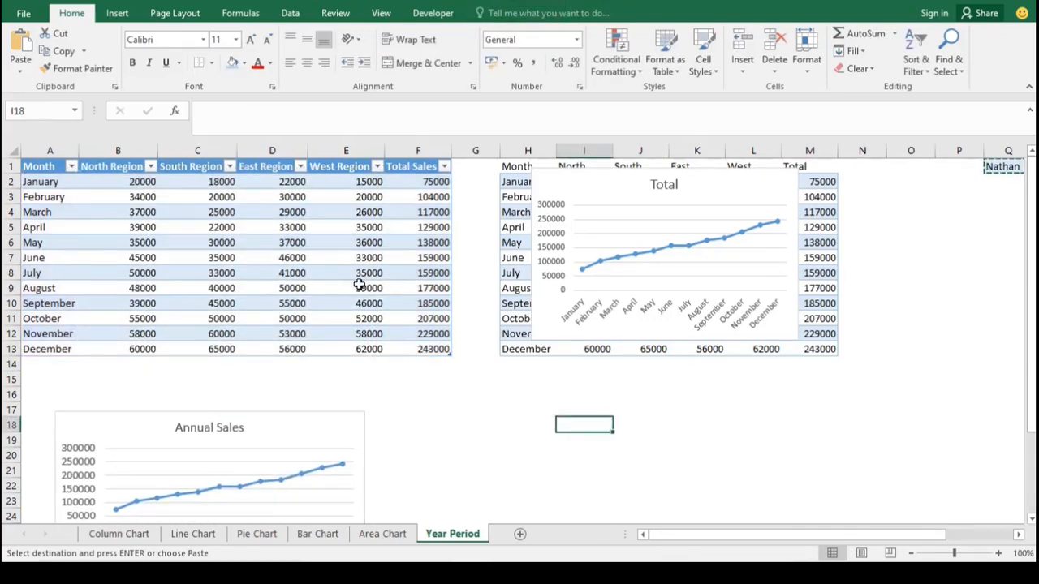
Step: Check the filter options of the Month column in the table starting at A1
{"action": "left_click", "coordinate": [46, 168]}
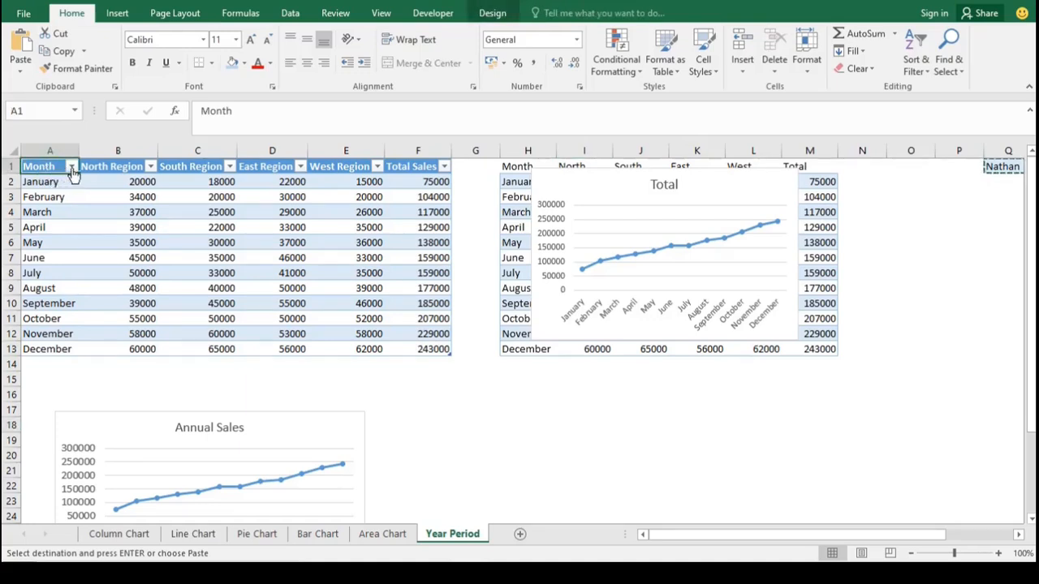
{"action": "left_click", "coordinate": [71, 167]}
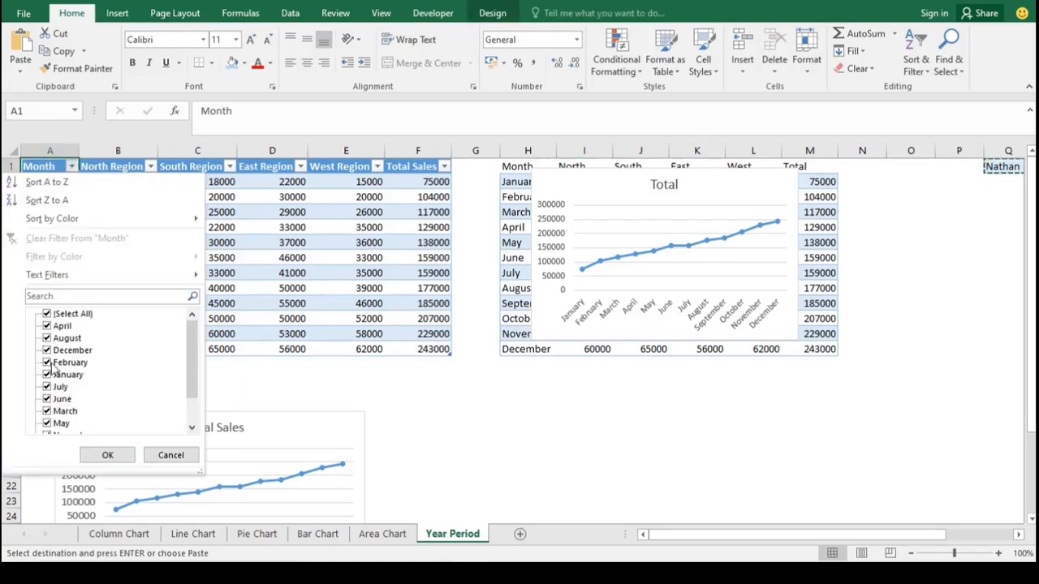
{"action": "left_click", "coordinate": [172, 455]}
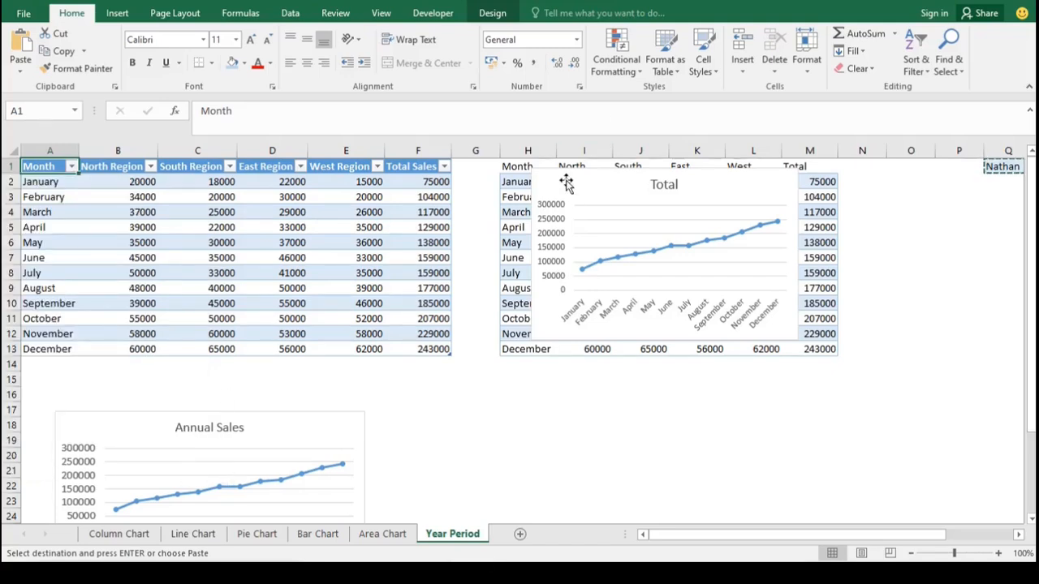
Step: Move the Total chart down off its table's headers, and give header cells H1:M1 a light blue fill and black text
{"action": "left_click_drag", "start_coordinate": [574, 201], "coordinate": [573, 294]}
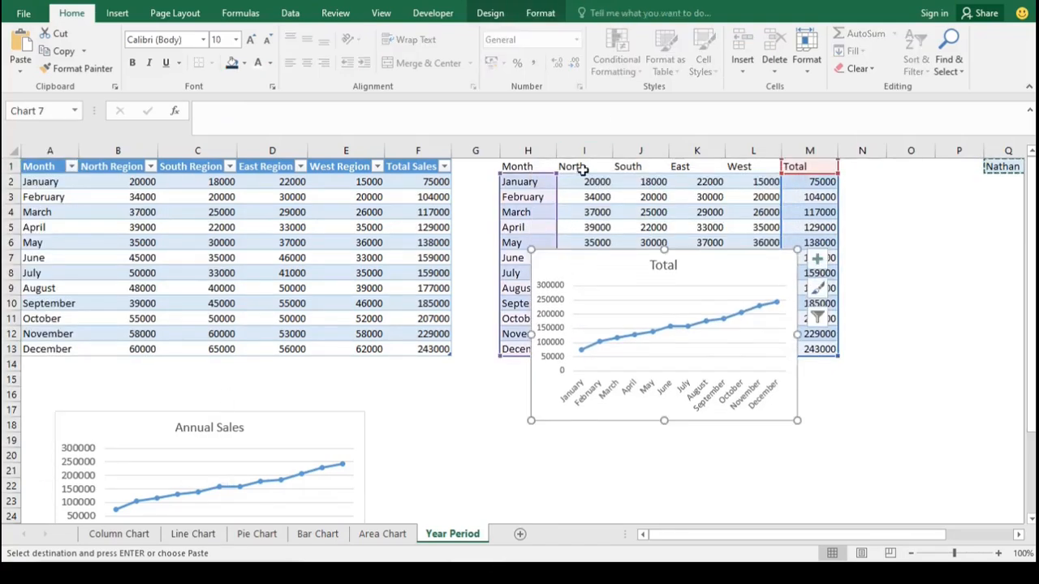
{"action": "left_click", "coordinate": [586, 164]}
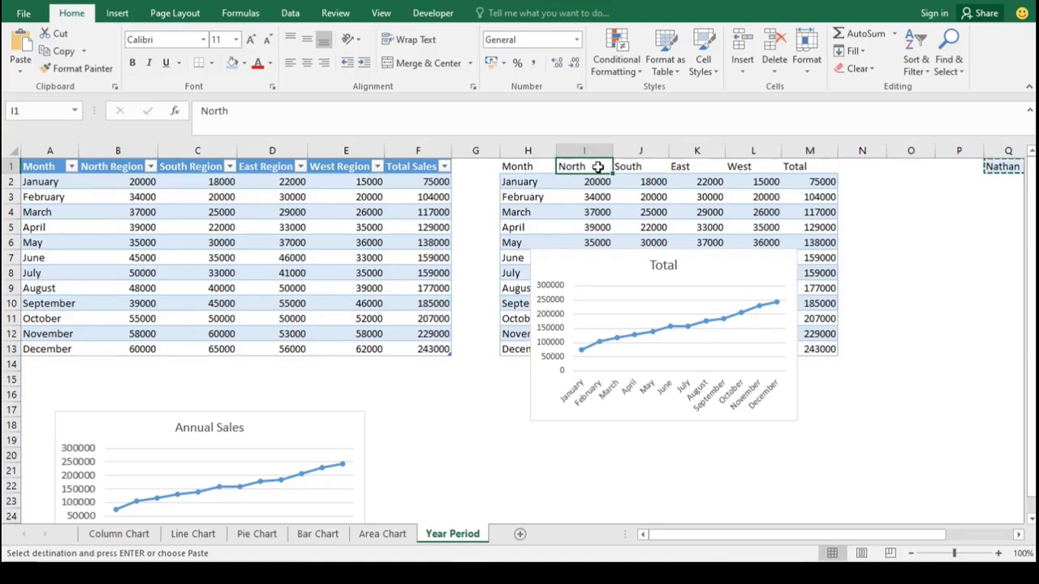
{"action": "left_click", "coordinate": [623, 167]}
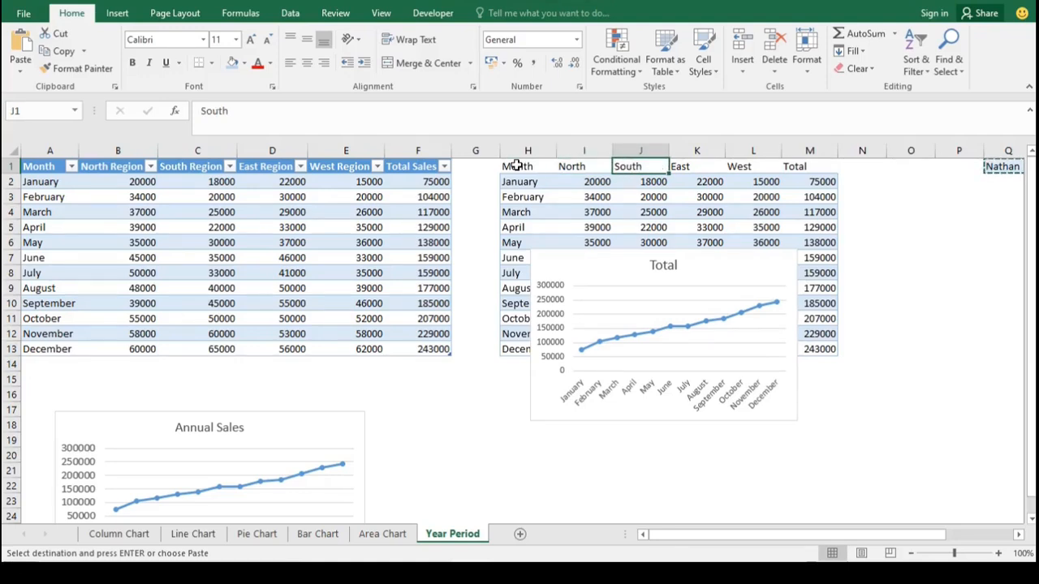
{"action": "left_click_drag", "start_coordinate": [516, 165], "coordinate": [791, 166]}
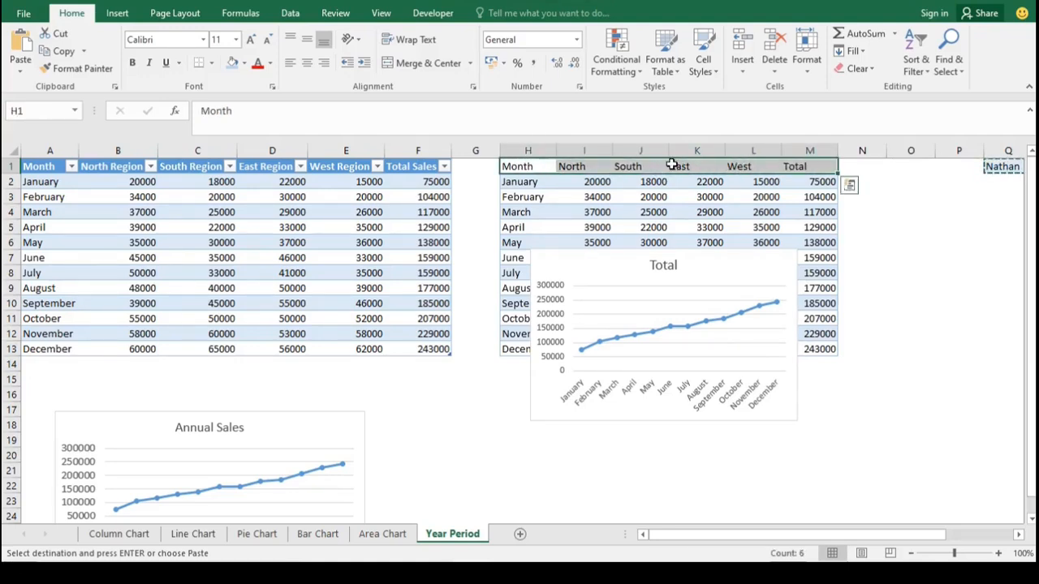
{"action": "left_click", "coordinate": [234, 65]}
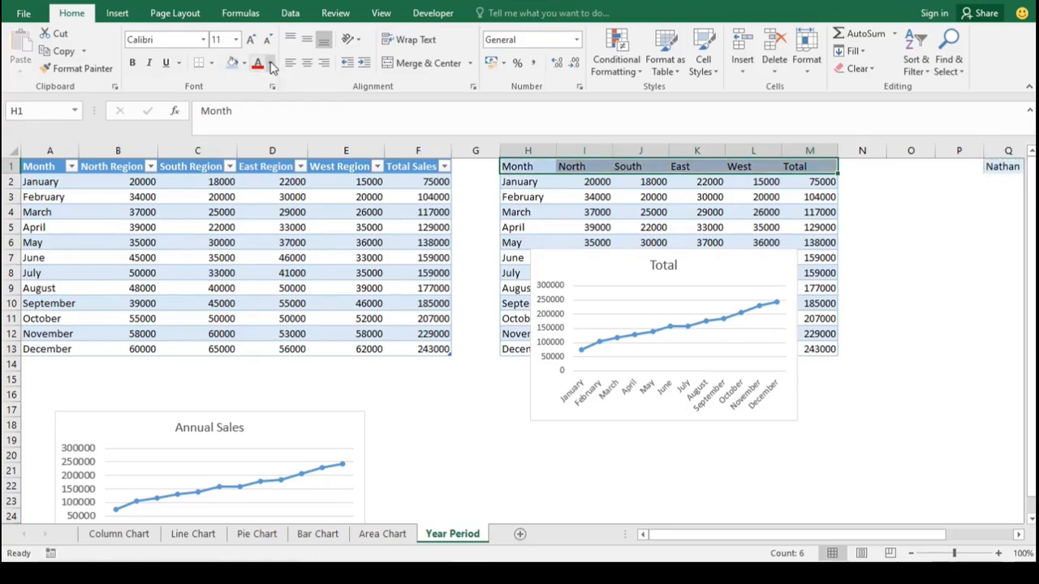
{"action": "left_click", "coordinate": [271, 64]}
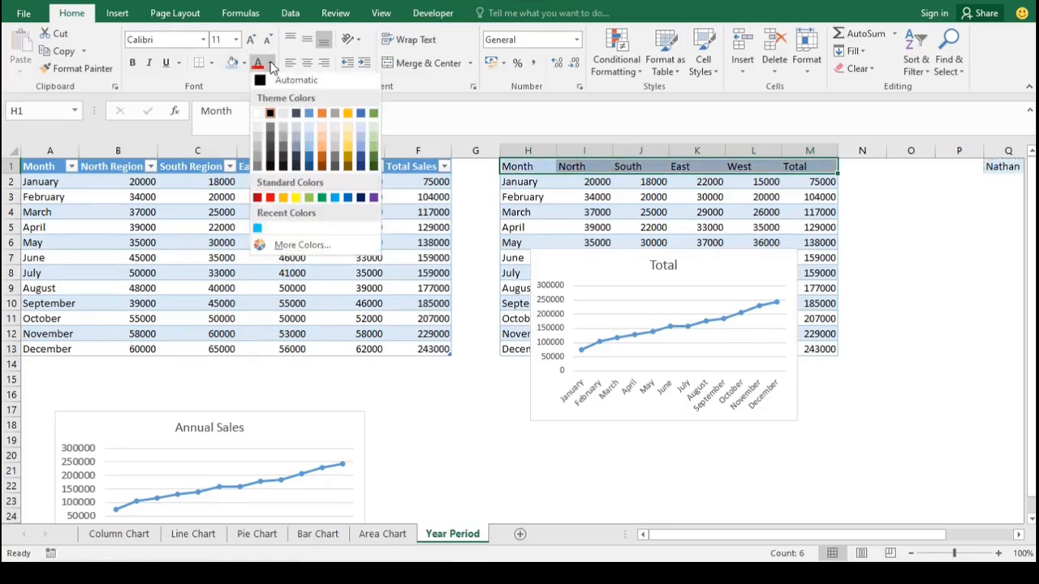
{"action": "left_click", "coordinate": [270, 116]}
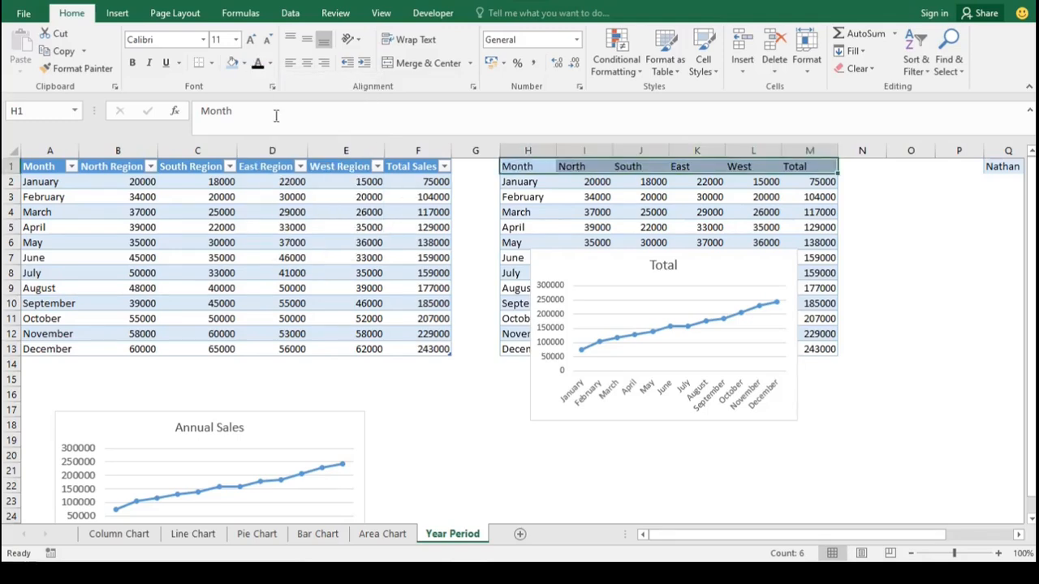
{"action": "left_click", "coordinate": [838, 443]}
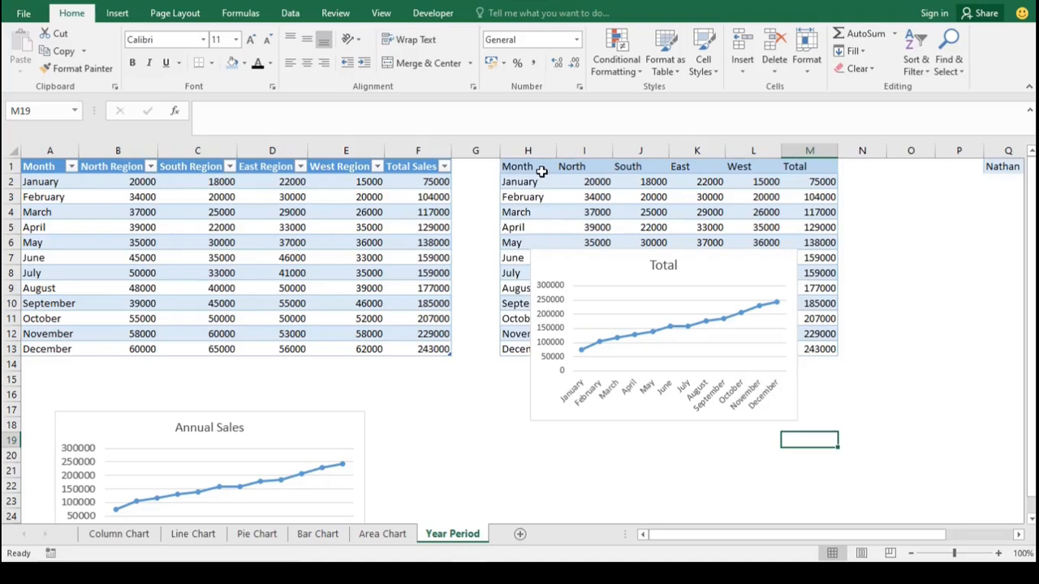
Step: Move the Annual Sales chart up over its source table and the Total chart back up to about row 2
{"action": "left_click_drag", "start_coordinate": [341, 431], "coordinate": [362, 182]}
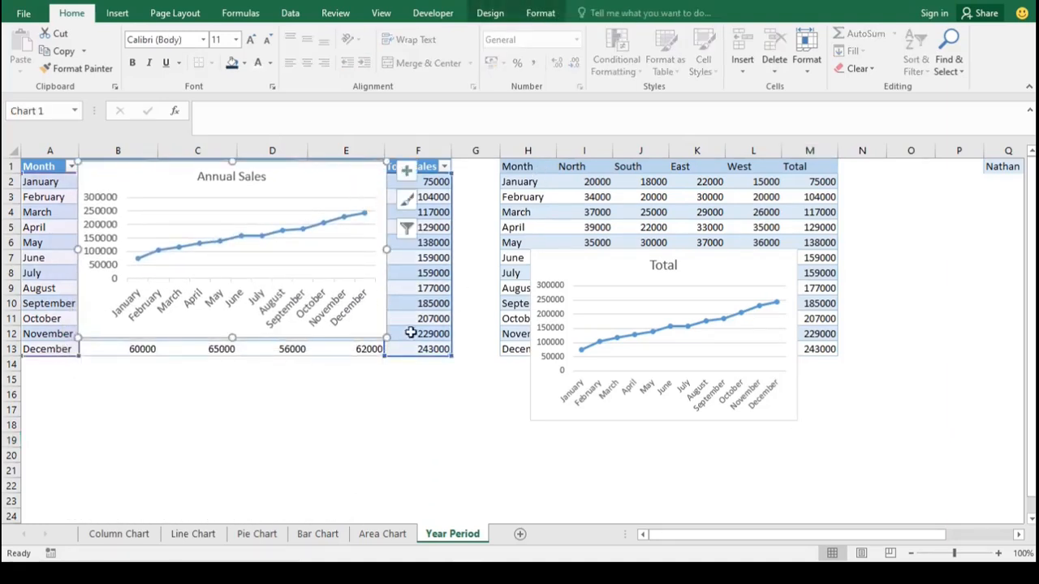
{"action": "left_click_drag", "start_coordinate": [578, 275], "coordinate": [578, 193]}
{"action": "left_click", "coordinate": [542, 416]}
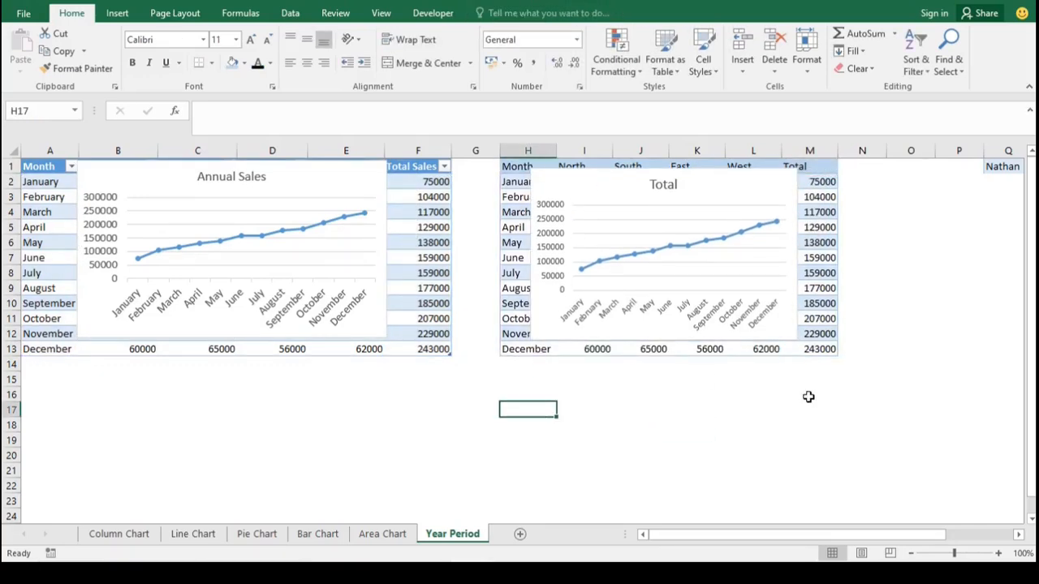
Step: Copy cells Q1:U1 and paste them at H14, directly below the December row of the second table
{"action": "left_click_drag", "start_coordinate": [808, 532], "coordinate": [880, 514]}
{"action": "left_click_drag", "start_coordinate": [734, 166], "coordinate": [909, 165]}
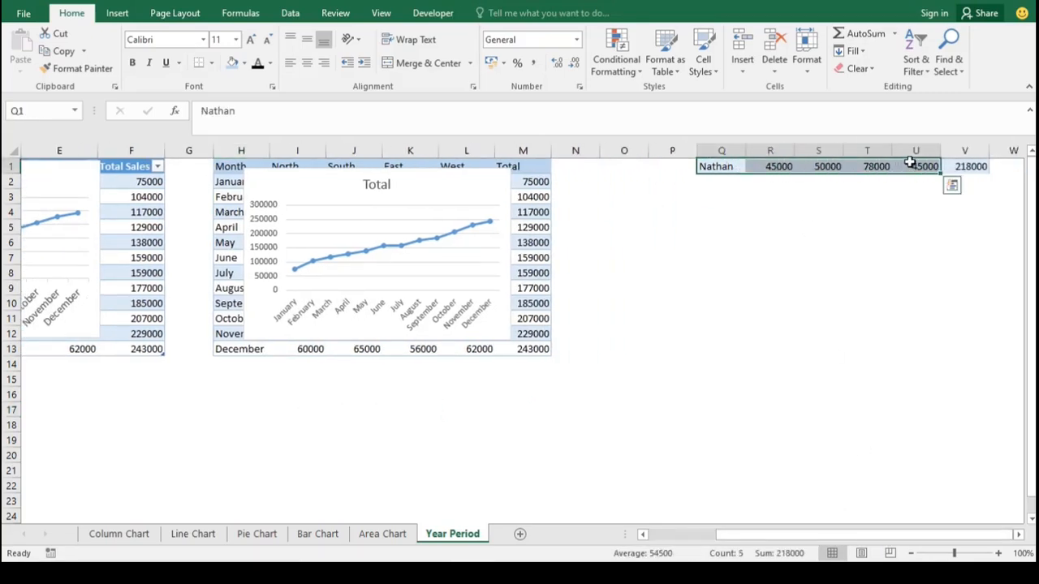
{"action": "right_click", "coordinate": [909, 165]}
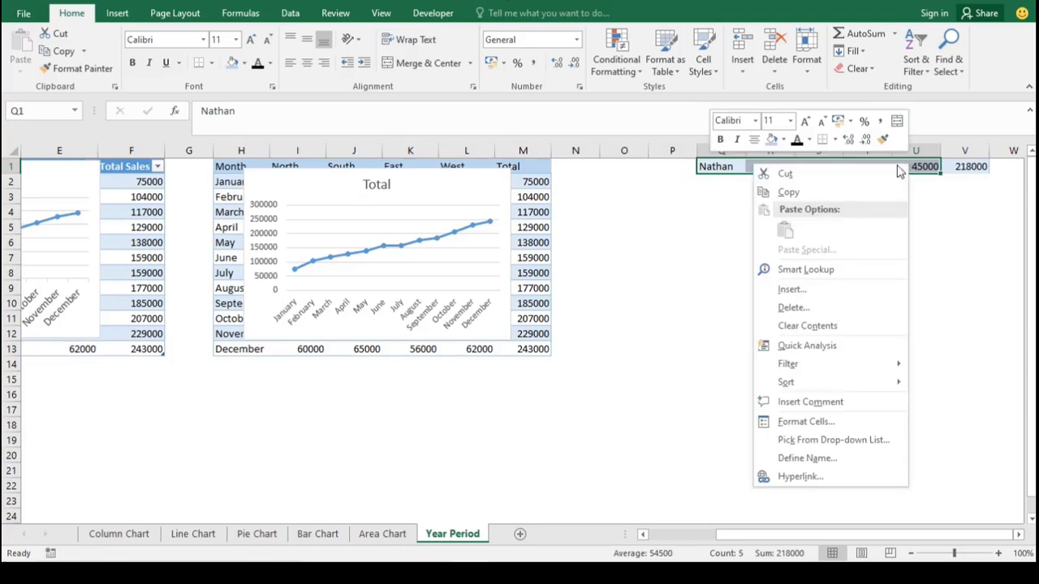
{"action": "left_click", "coordinate": [858, 190]}
{"action": "left_click_drag", "start_coordinate": [892, 538], "coordinate": [754, 538]}
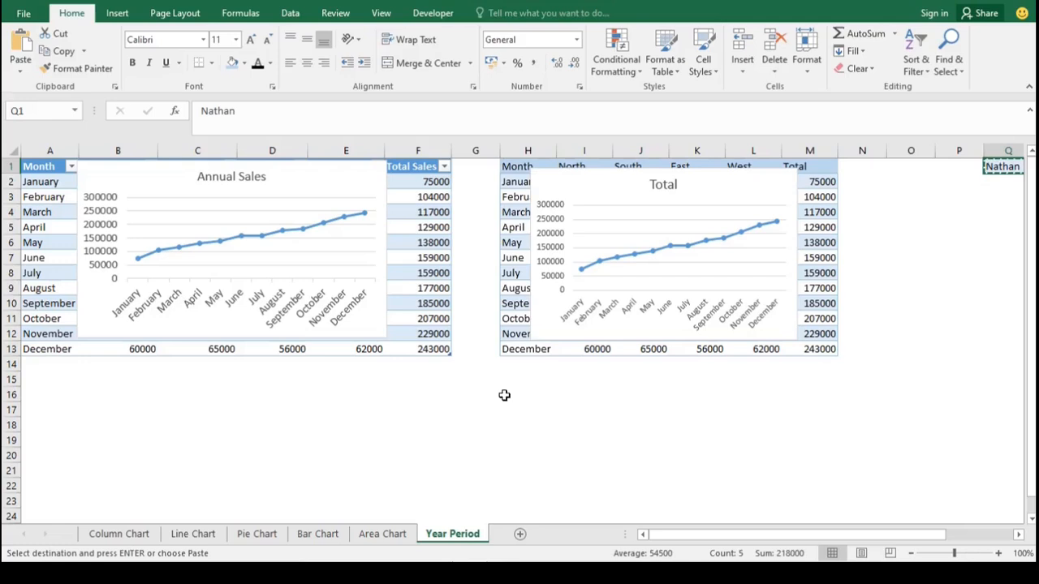
{"action": "left_click", "coordinate": [524, 362]}
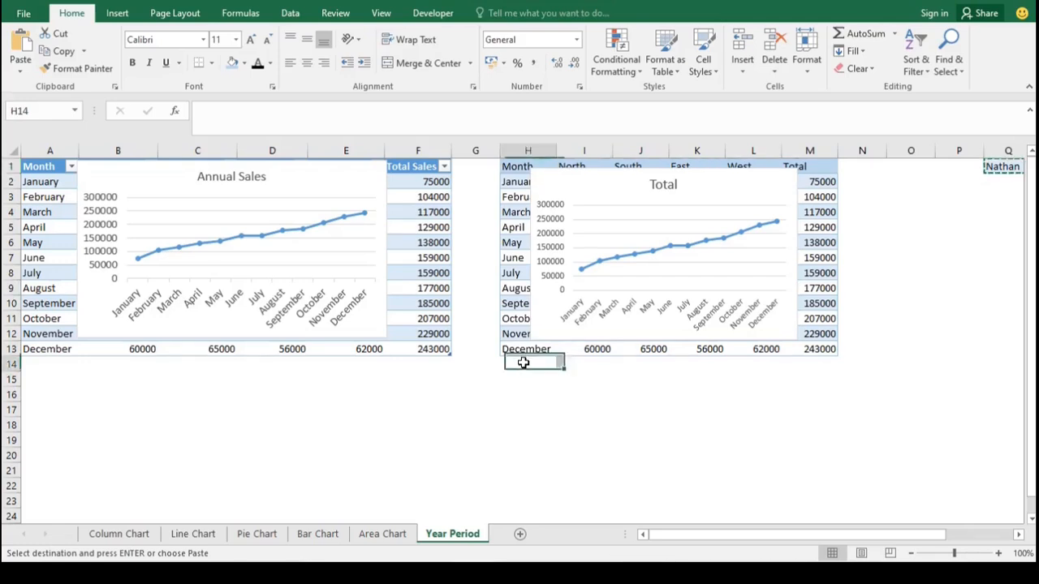
{"action": "right_click", "coordinate": [523, 362]}
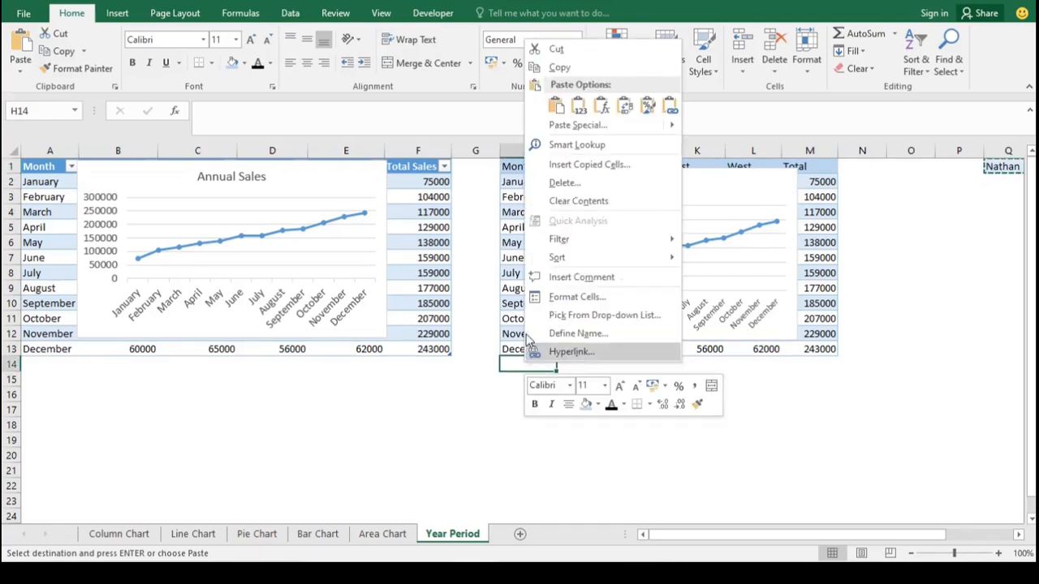
{"action": "left_click", "coordinate": [554, 108]}
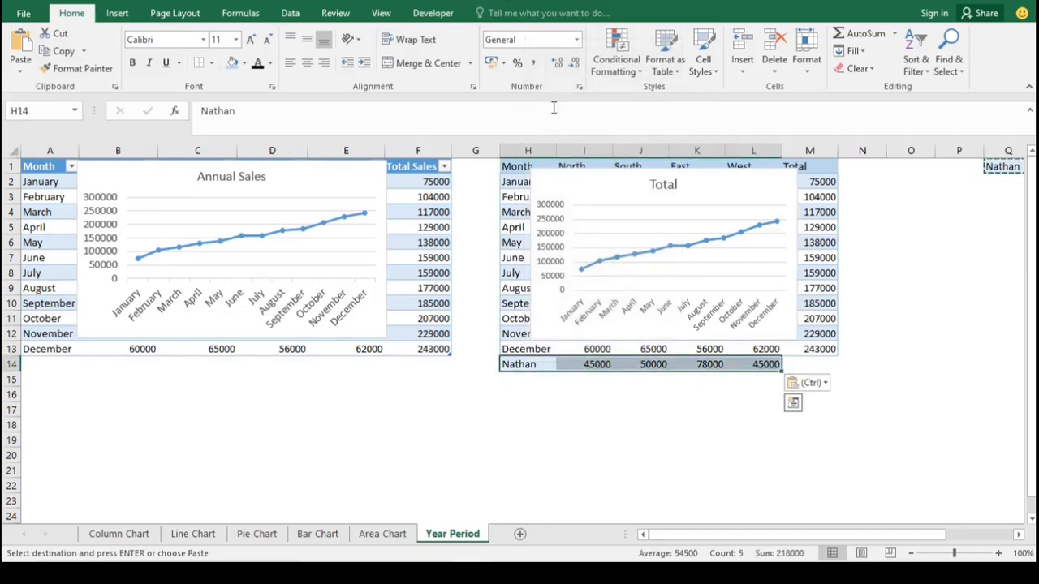
Step: Fill the total formula from M13 down into M14 for the added row
{"action": "left_click", "coordinate": [813, 362]}
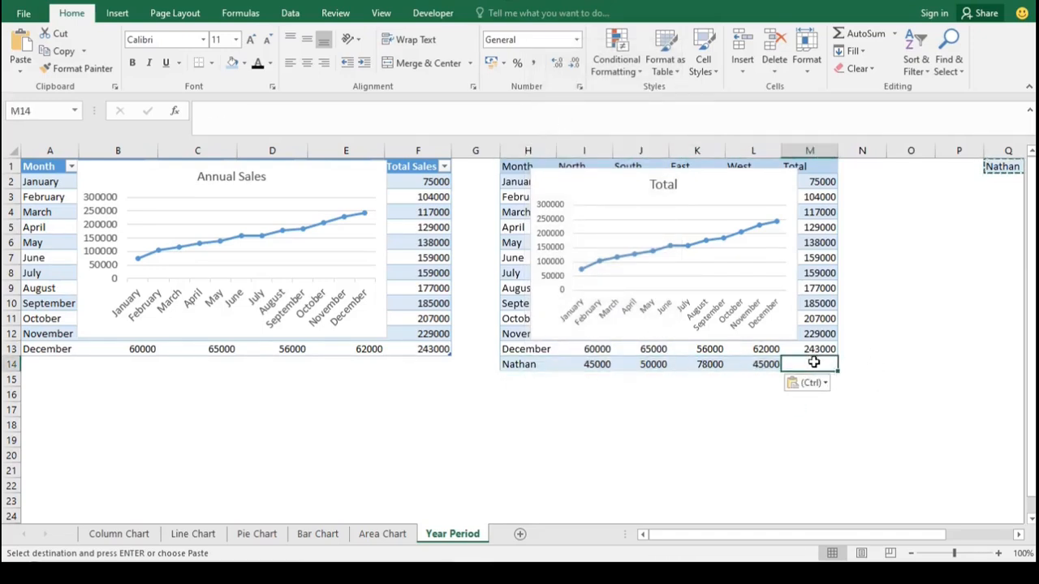
{"action": "left_click", "coordinate": [813, 346]}
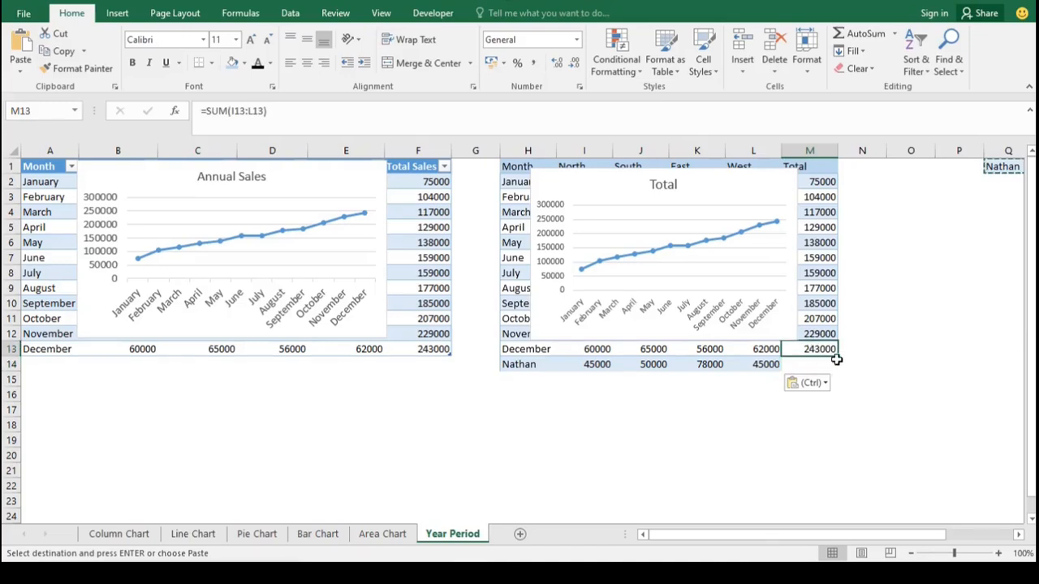
{"action": "left_click_drag", "start_coordinate": [838, 357], "coordinate": [839, 372]}
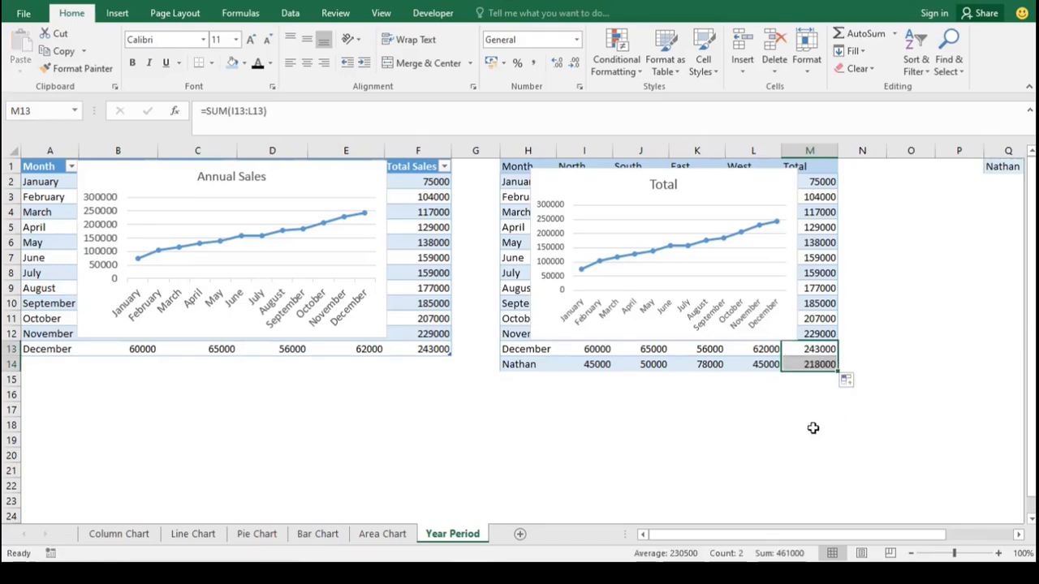
{"action": "left_click", "coordinate": [813, 428]}
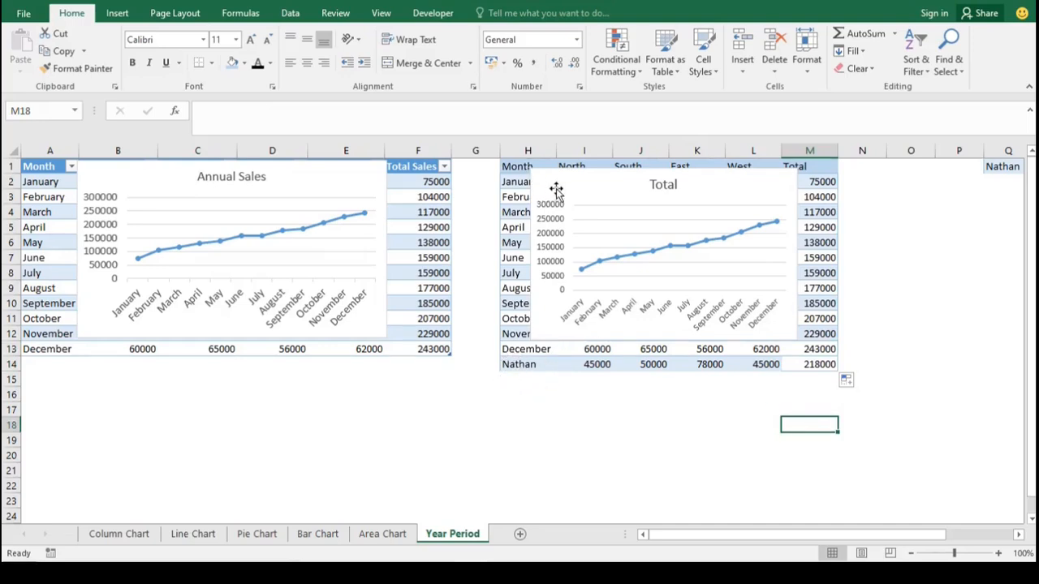
Step: Edit the Total chart's data source so its month range becomes $H$1:$H$14
{"action": "left_click", "coordinate": [598, 187]}
{"action": "right_click", "coordinate": [598, 185]}
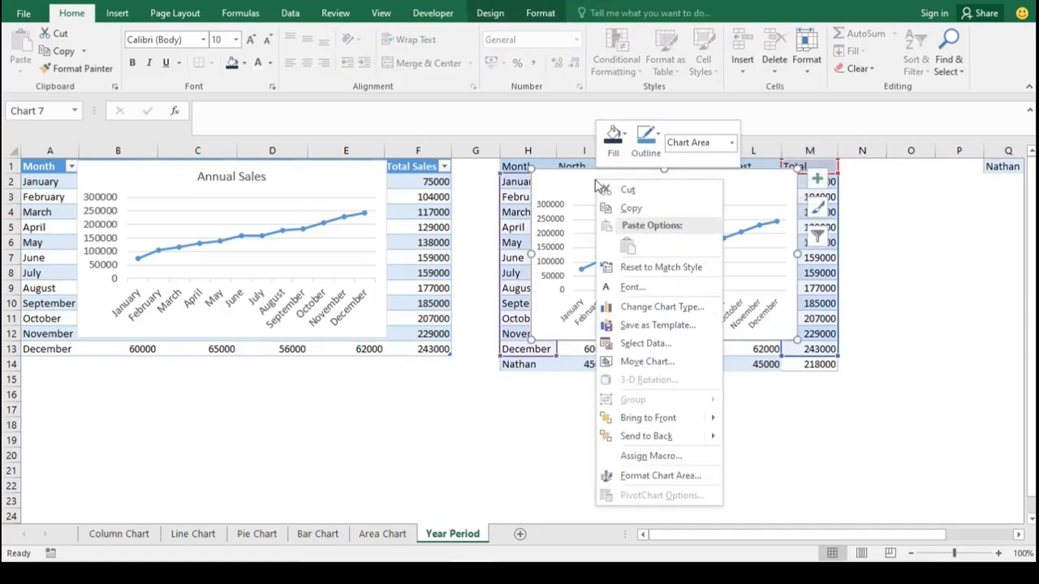
{"action": "left_click", "coordinate": [627, 344]}
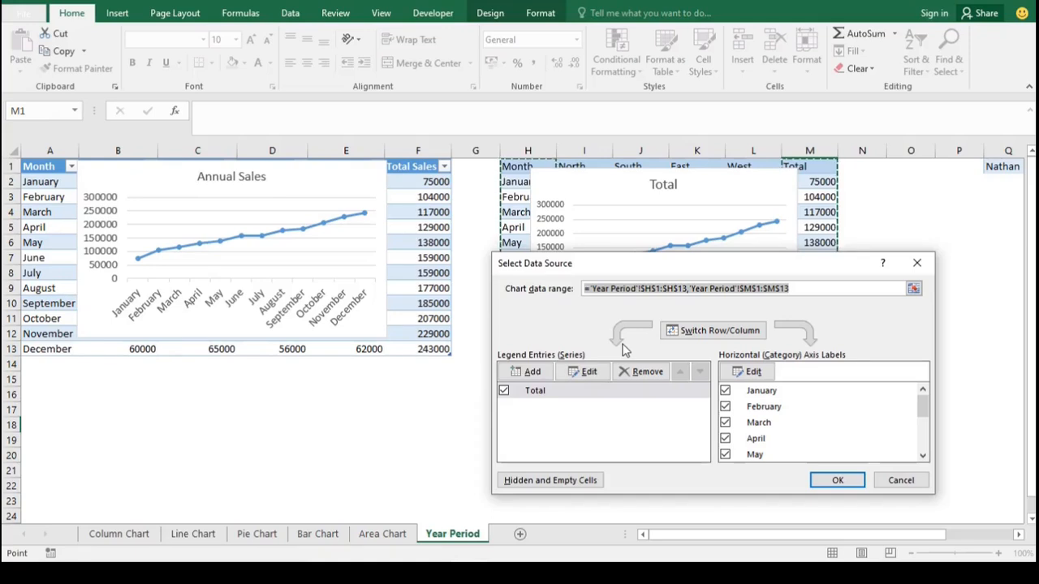
{"action": "left_click", "coordinate": [688, 289]}
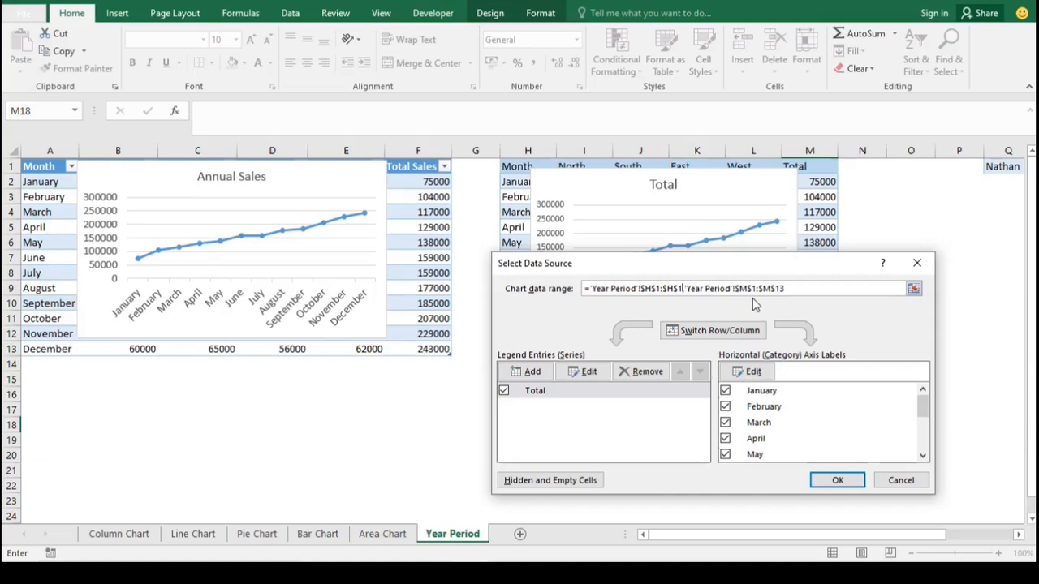
{"action": "key", "text": "BackSpace"}
{"action": "type", "text": "4,"}
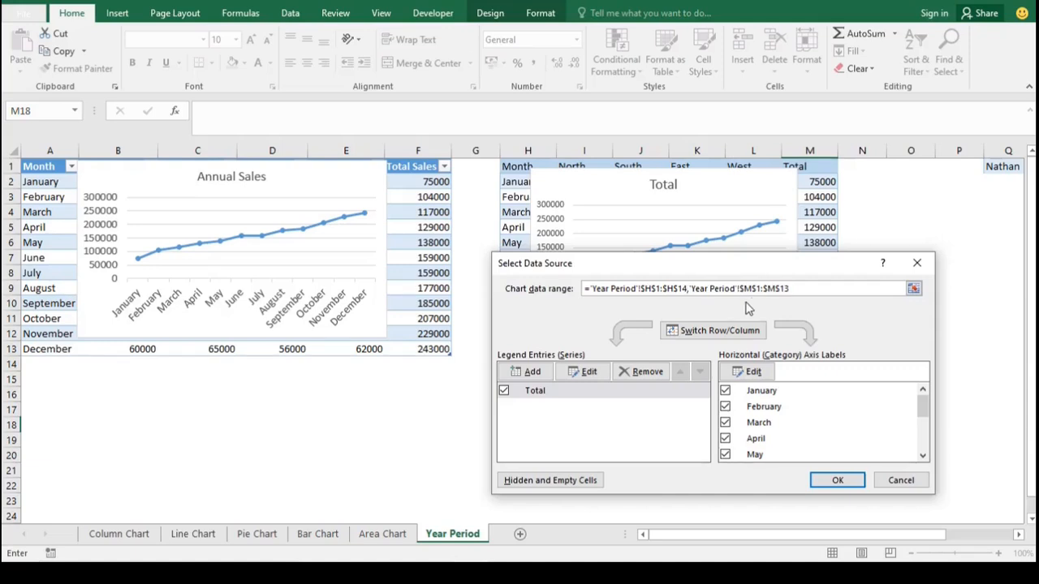
{"action": "type", "text": "+"}
{"action": "left_click", "coordinate": [9, 364]}
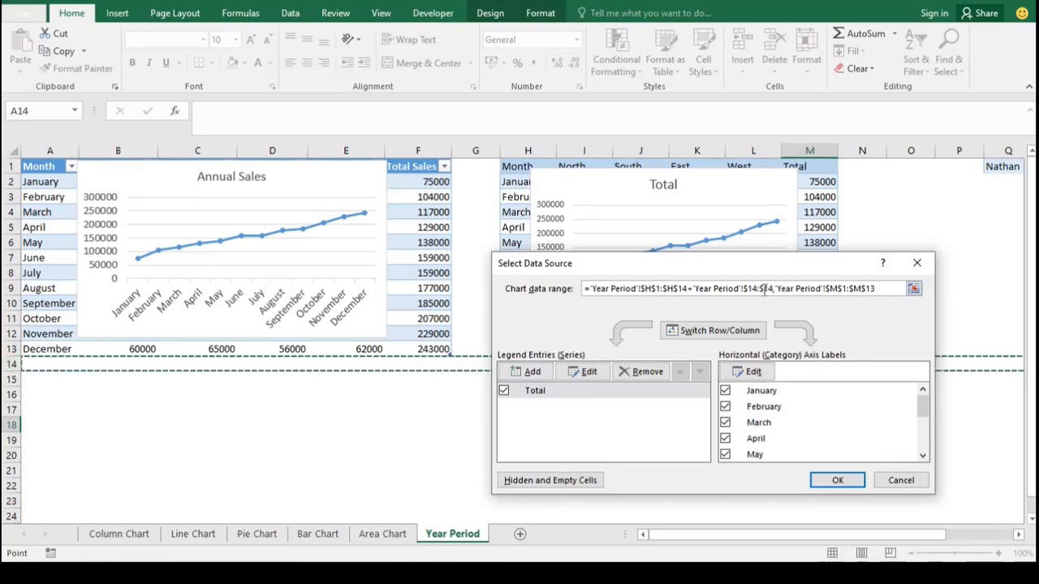
{"action": "key", "text": "BackSpace"}
{"action": "key", "text": "BackSpace"}
{"action": "key", "text": "BackSpace"}
{"action": "key", "text": "BackSpace"}
{"action": "key", "text": "BackSpace"}
{"action": "key", "text": "BackSpace"}
{"action": "key", "text": "BackSpace"}
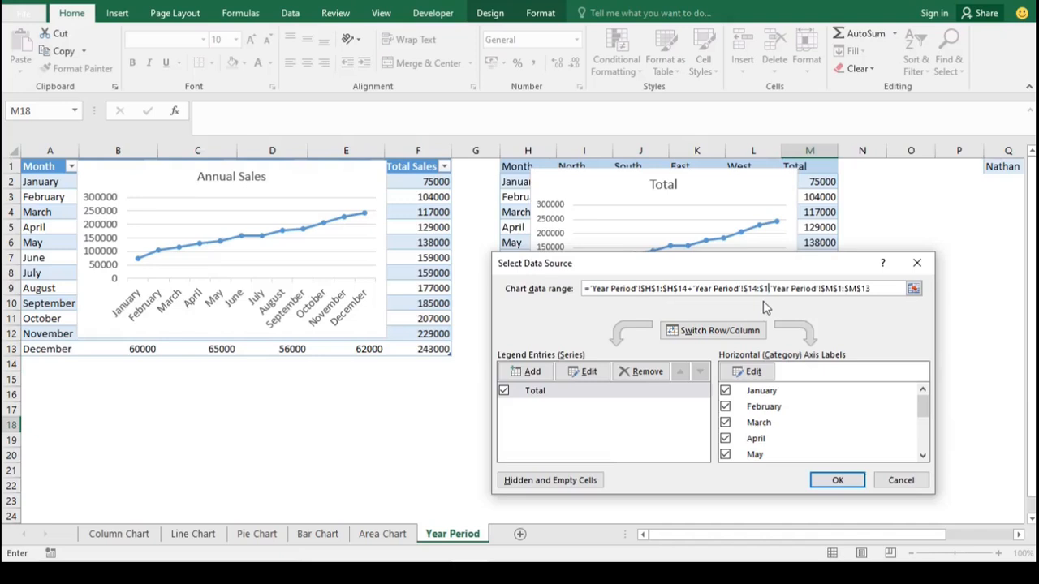
{"action": "key", "text": "BackSpace"}
{"action": "key", "text": "BackSpace"}
{"action": "key", "text": "BackSpace"}
{"action": "key", "text": "BackSpace"}
{"action": "key", "text": "BackSpace"}
{"action": "key", "text": "BackSpace"}
{"action": "key", "text": "BackSpace"}
{"action": "key", "text": "BackSpace"}
{"action": "key", "text": "BackSpace"}
{"action": "key", "text": "BackSpace"}
{"action": "key", "text": "BackSpace"}
{"action": "key", "text": "BackSpace"}
{"action": "key", "text": "BackSpace"}
{"action": "key", "text": "BackSpace"}
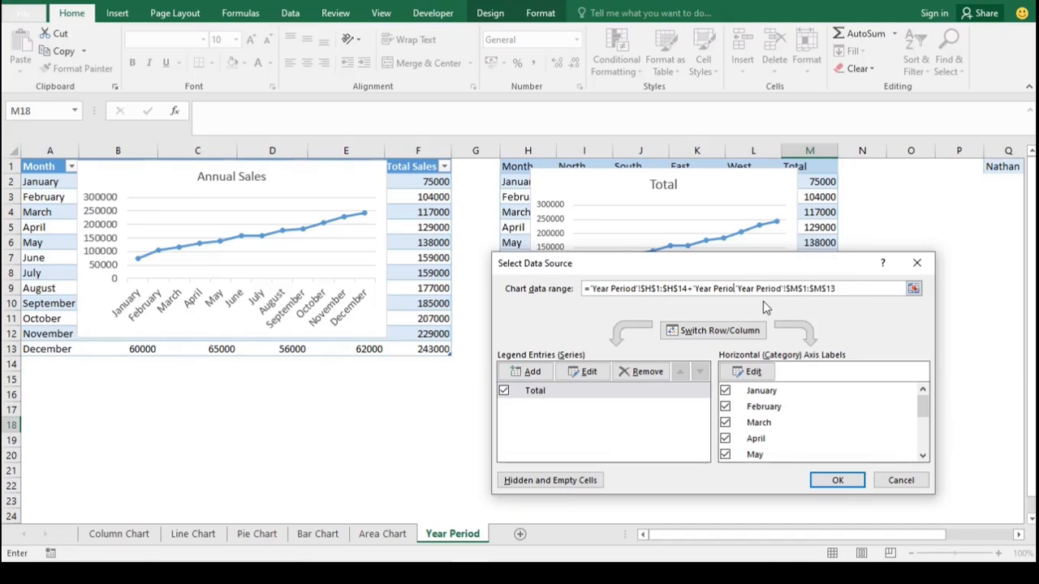
{"action": "key", "text": "BackSpace"}
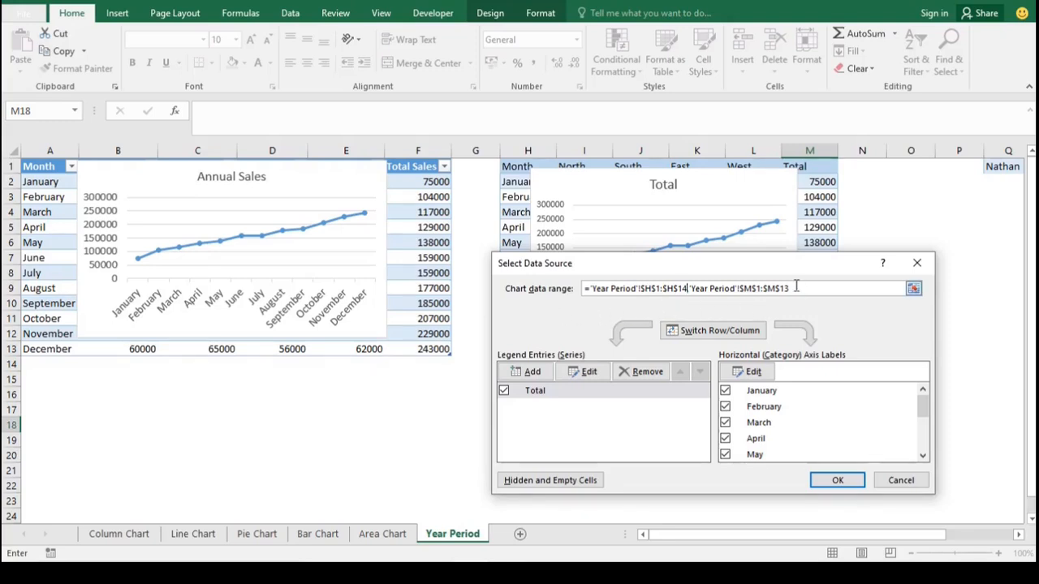
Step: Extend the Total chart's values range to $M$1:$M$14, apply the new data source, and deselect the chart
{"action": "type", "text": "4"}
{"action": "left_click", "coordinate": [839, 480]}
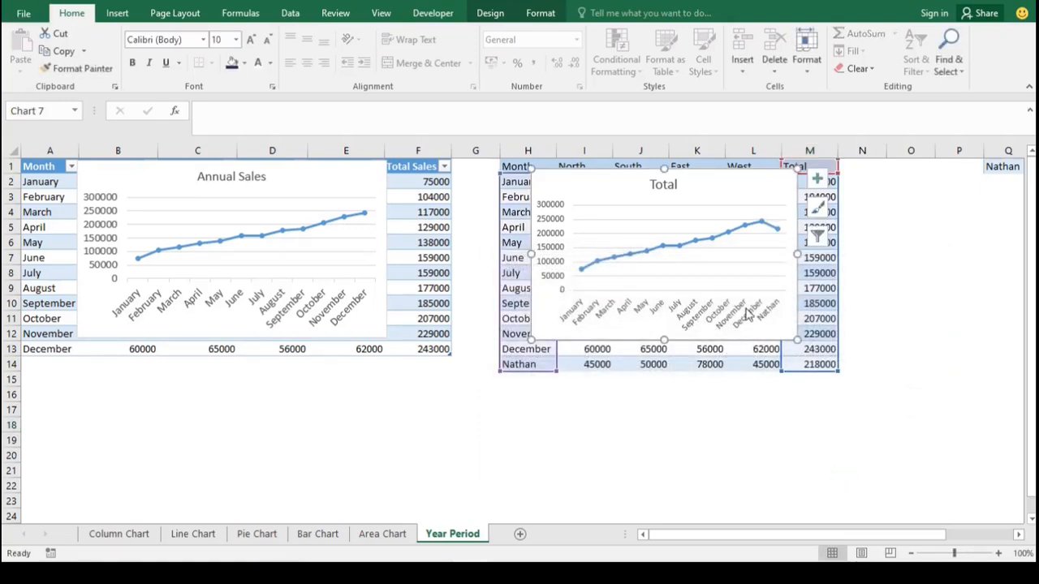
{"action": "left_click", "coordinate": [881, 441]}
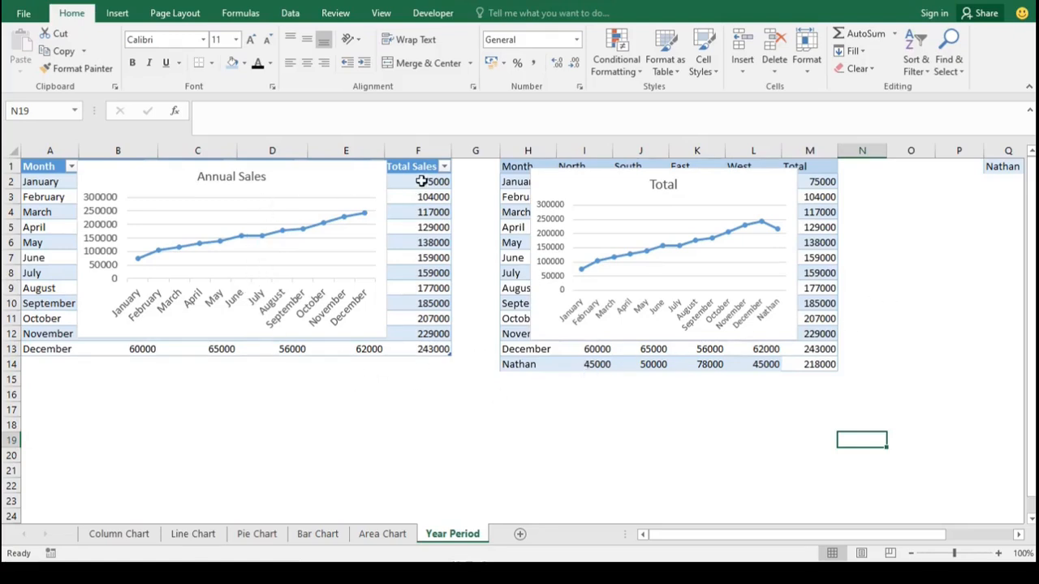
Step: Copy cells Q1:U1 and paste them at A14, directly below the December row of the Annual Sales table
{"action": "left_click_drag", "start_coordinate": [743, 534], "coordinate": [860, 537]}
{"action": "left_click_drag", "start_coordinate": [720, 167], "coordinate": [910, 168]}
{"action": "right_click", "coordinate": [909, 168]}
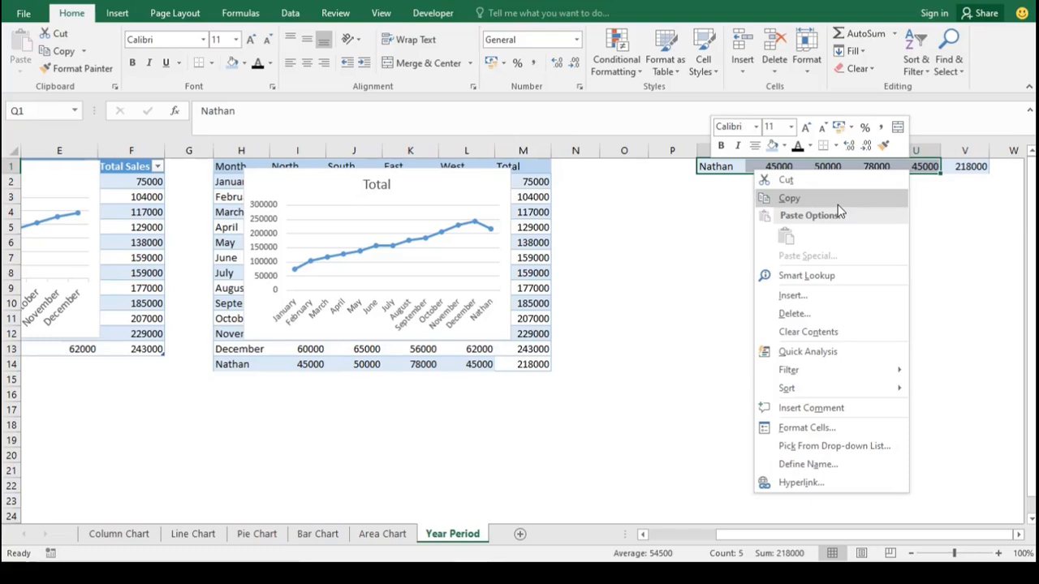
{"action": "left_click", "coordinate": [839, 203]}
{"action": "scroll", "coordinate": [487, 324], "scroll_direction": "left", "scroll_amount": 4}
{"action": "left_click", "coordinate": [21, 65]}
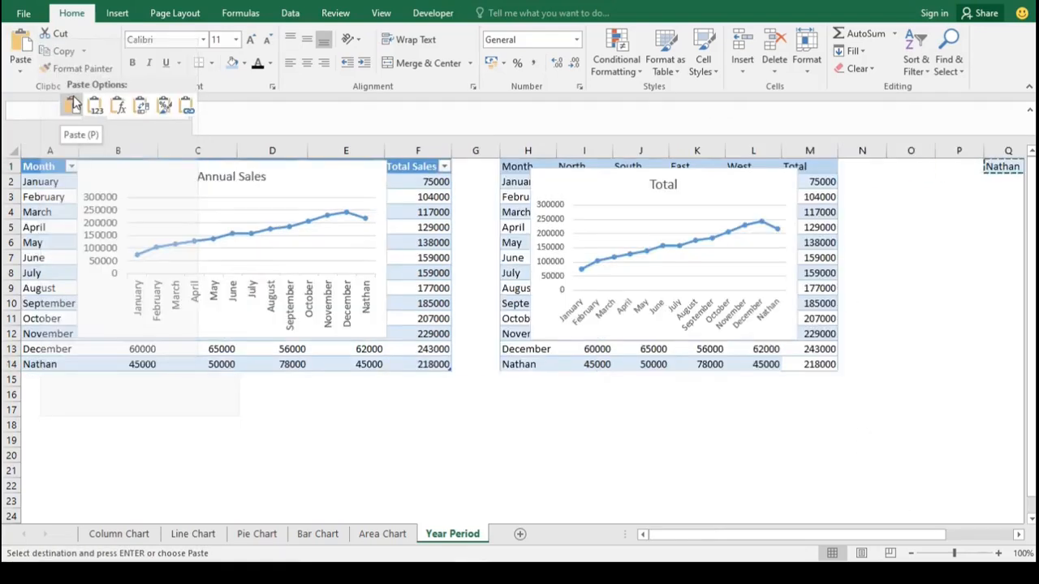
Step: Paste the copied cells into A14:E14 to extend the Annual Sales table
{"action": "left_click", "coordinate": [72, 104]}
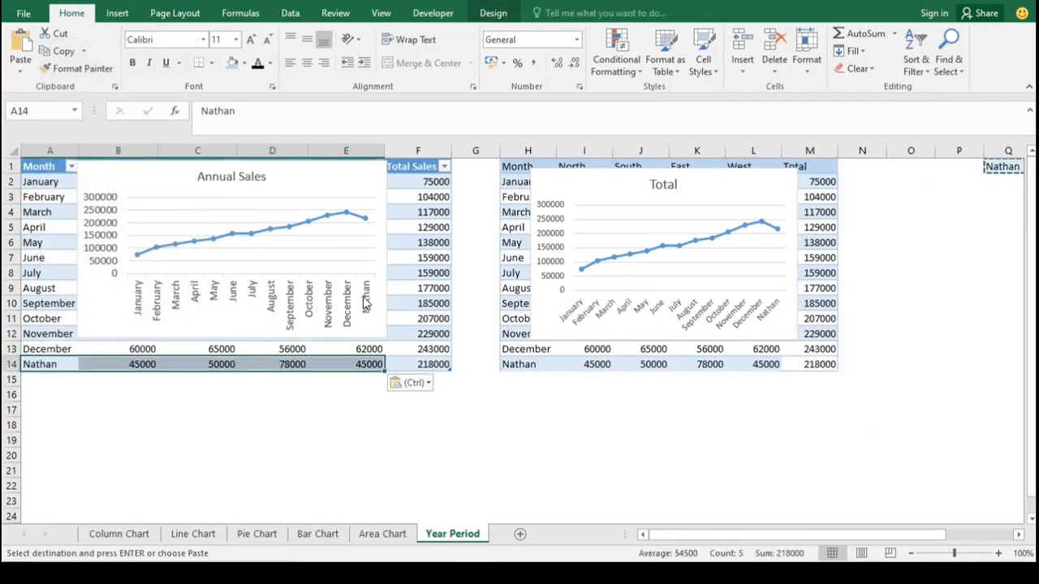
Step: Undo back through the pasted row and the Total chart's data source change, and redo those changes
{"action": "key", "text": "ctrl+z"}
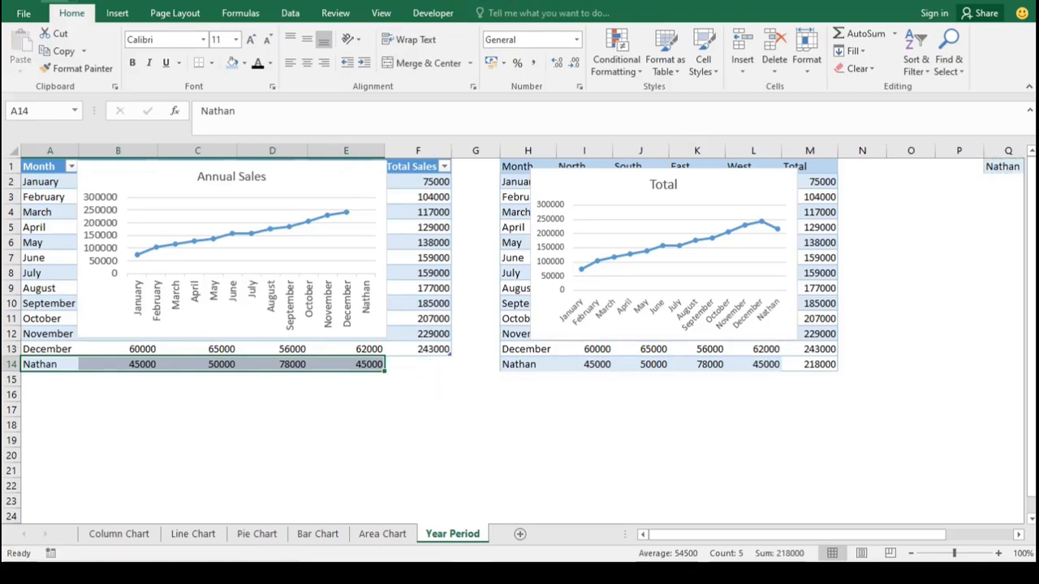
{"action": "key", "text": "ctrl+z"}
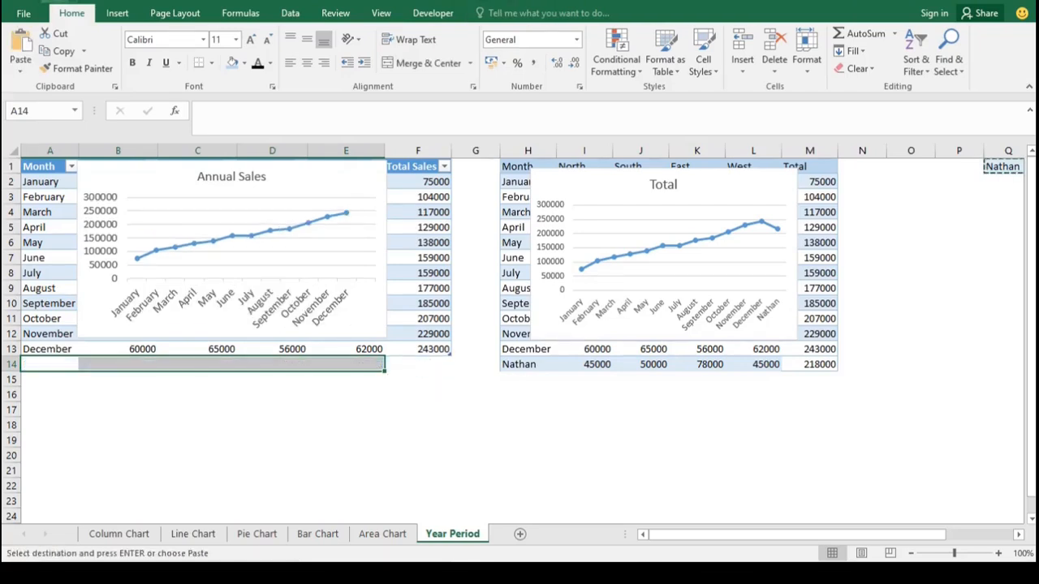
{"action": "key", "text": "ctrl+z"}
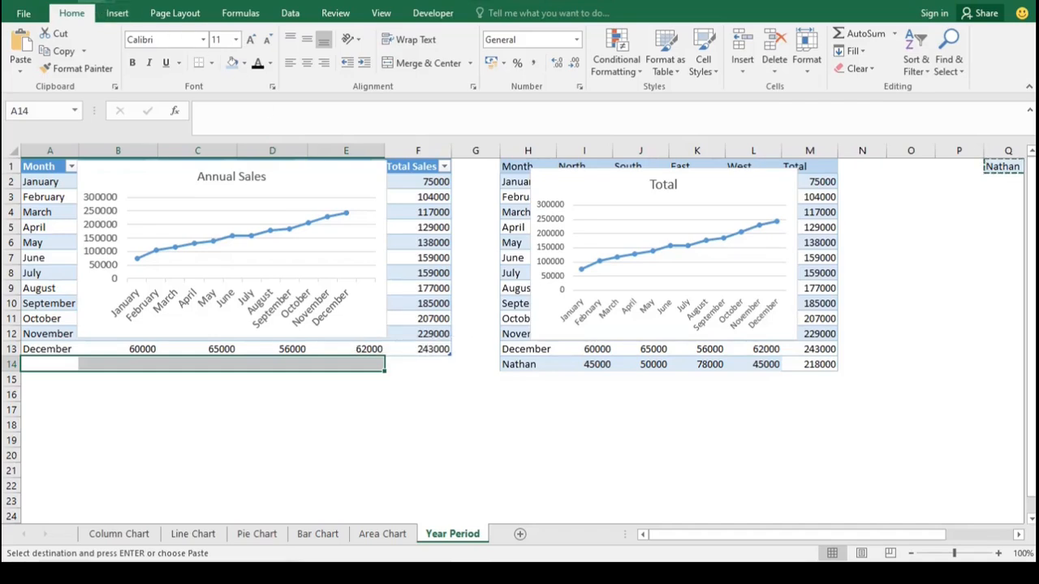
{"action": "key", "text": "ctrl+y"}
{"action": "key", "text": "Return"}
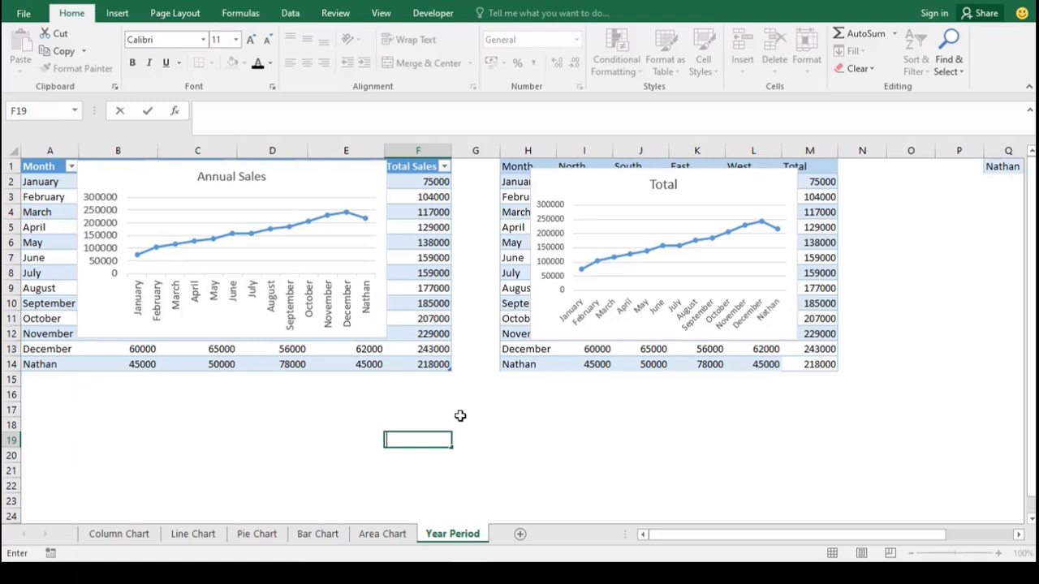
Step: Edit the Annual Sales chart's data source to $A$2:$A$10 and $F$2:$F$10 and apply it
{"action": "left_click", "coordinate": [369, 174]}
{"action": "right_click", "coordinate": [368, 174]}
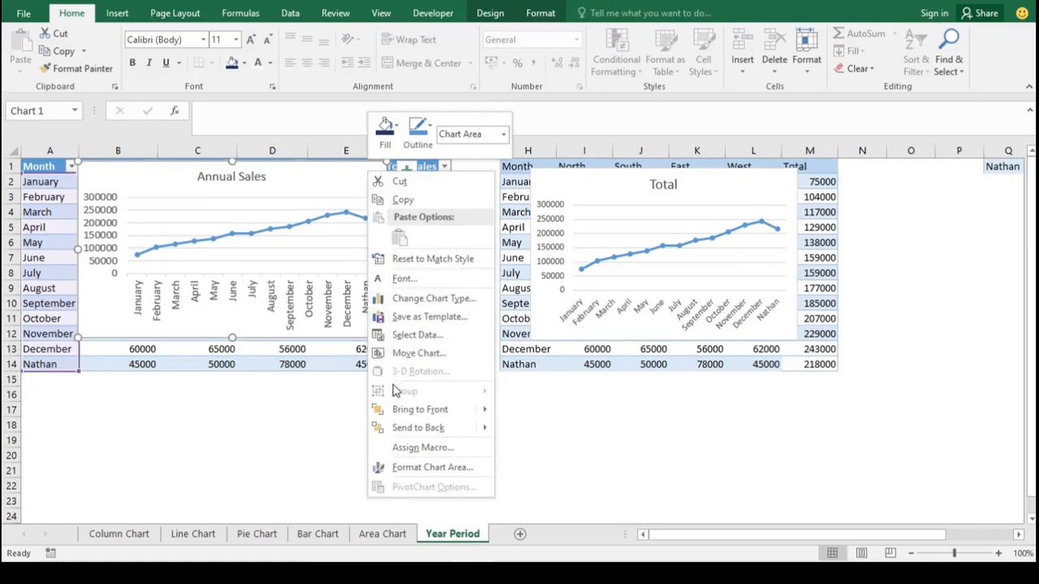
{"action": "left_click", "coordinate": [407, 339]}
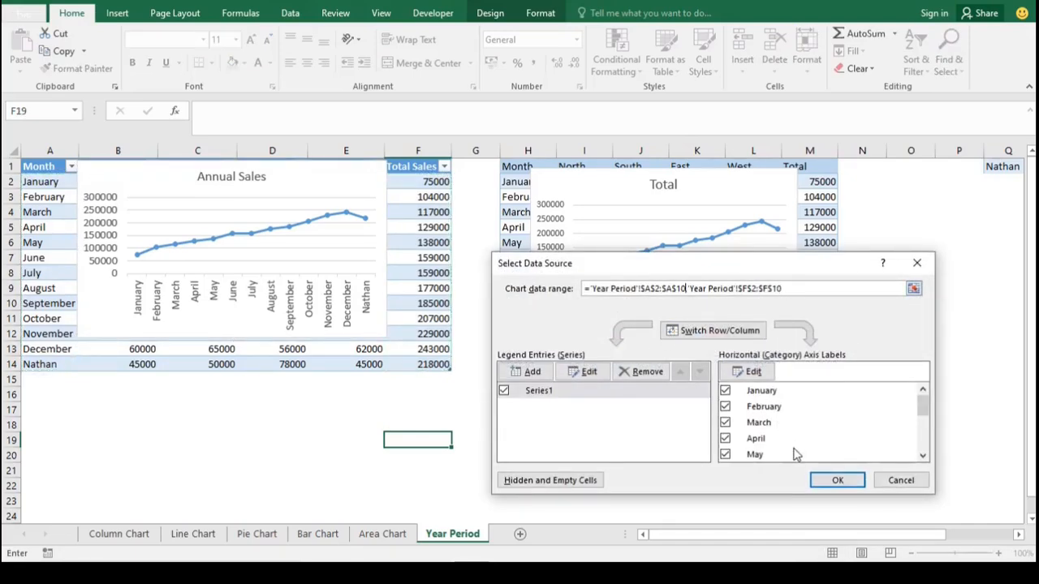
{"action": "left_click", "coordinate": [836, 481]}
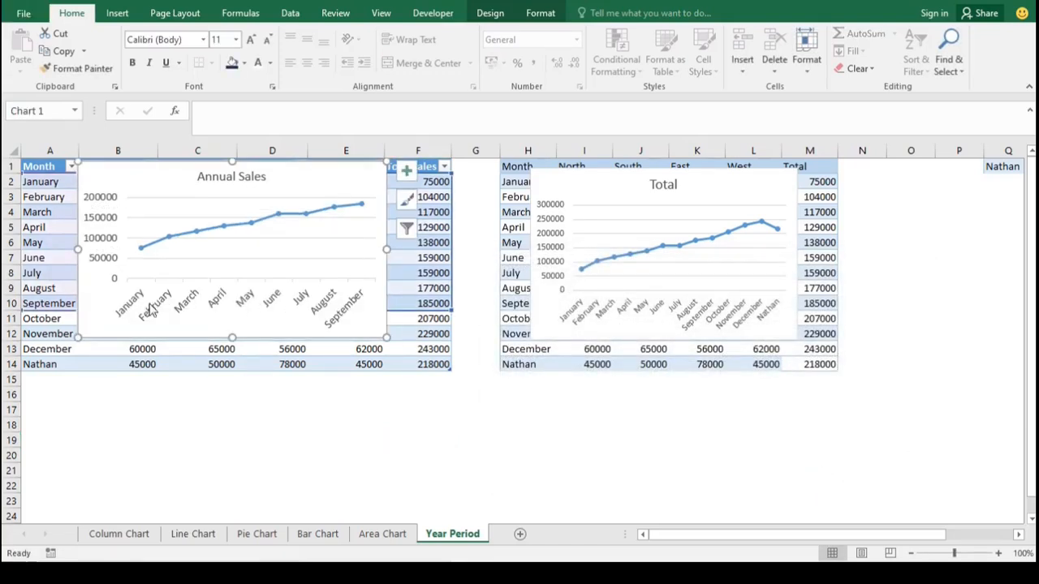
Step: Shorten the Total chart's data source to $H$1:$H$10 and $M$1:$M$10 and apply it
{"action": "left_click", "coordinate": [584, 176]}
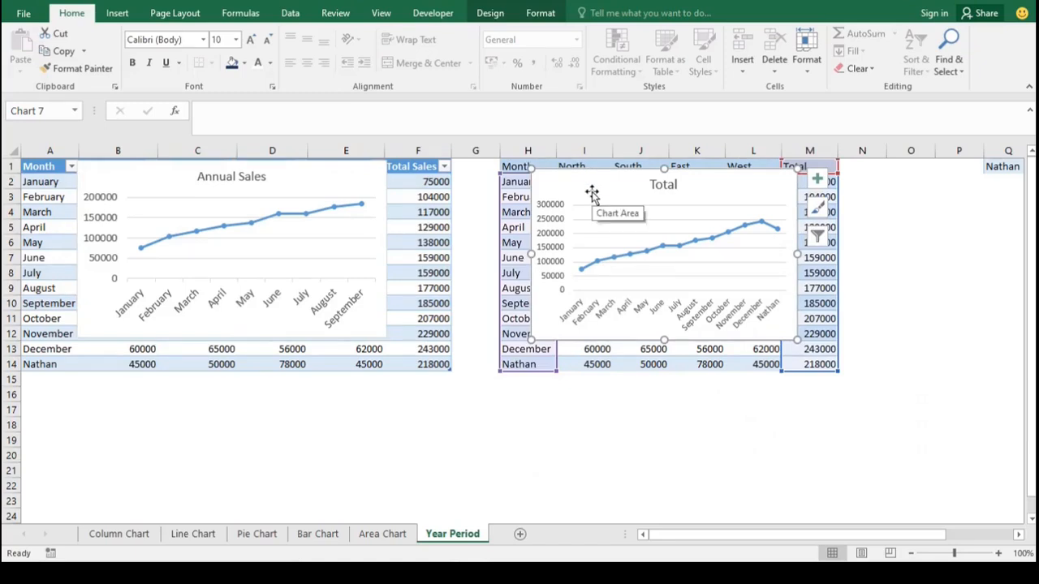
{"action": "right_click", "coordinate": [593, 193]}
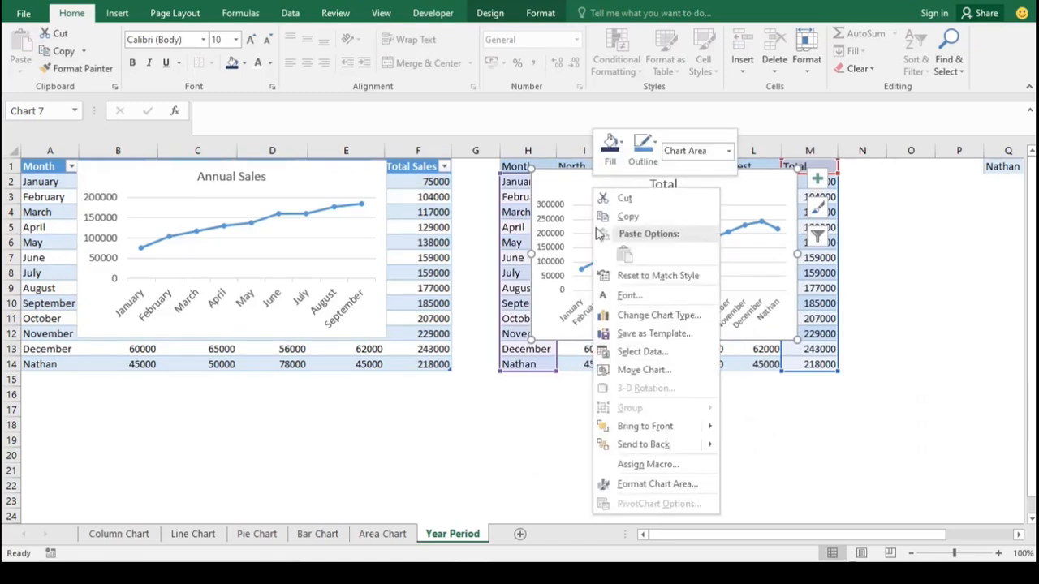
{"action": "left_click", "coordinate": [625, 352]}
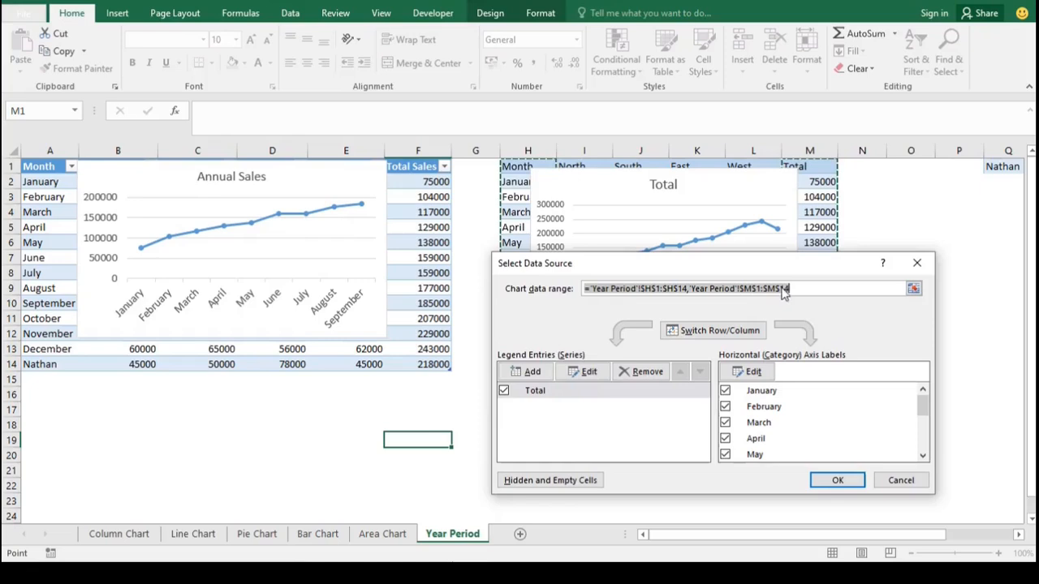
{"action": "left_click", "coordinate": [796, 288]}
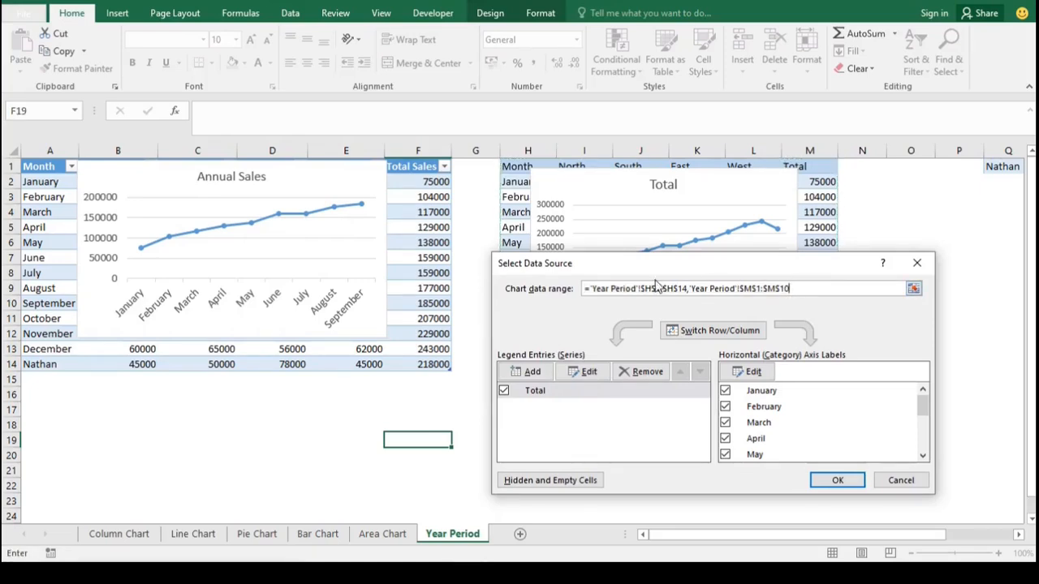
{"action": "left_click", "coordinate": [689, 289]}
{"action": "key", "text": "BackSpace"}
{"action": "type", "text": "0"}
{"action": "left_click", "coordinate": [852, 479]}
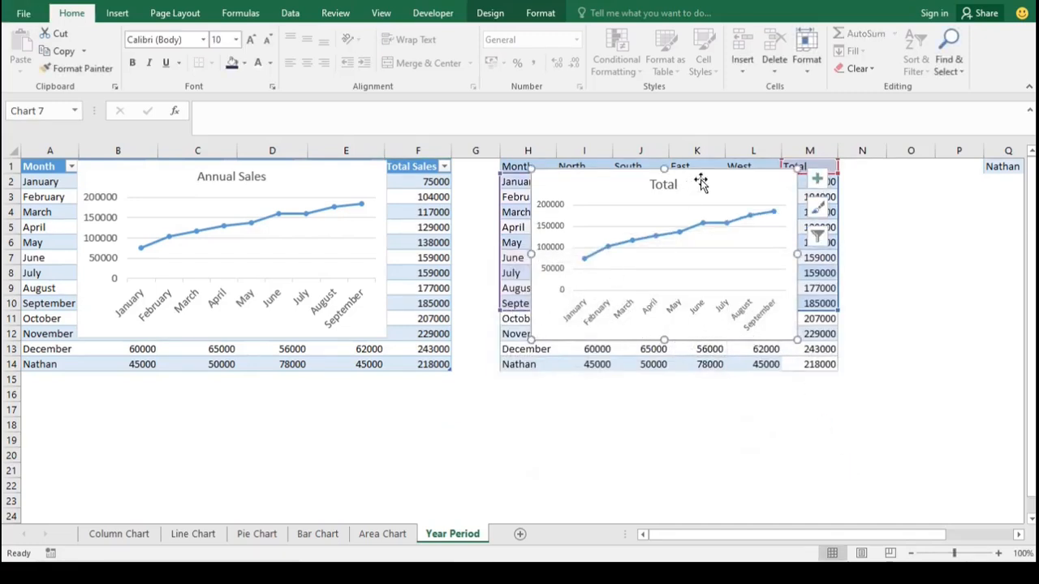
Step: Move the Total chart clear of its month column and extend its highlighted source range on the sheet to row 14
{"action": "left_click_drag", "start_coordinate": [700, 181], "coordinate": [230, 349]}
{"action": "left_click_drag", "start_coordinate": [556, 310], "coordinate": [561, 373]}
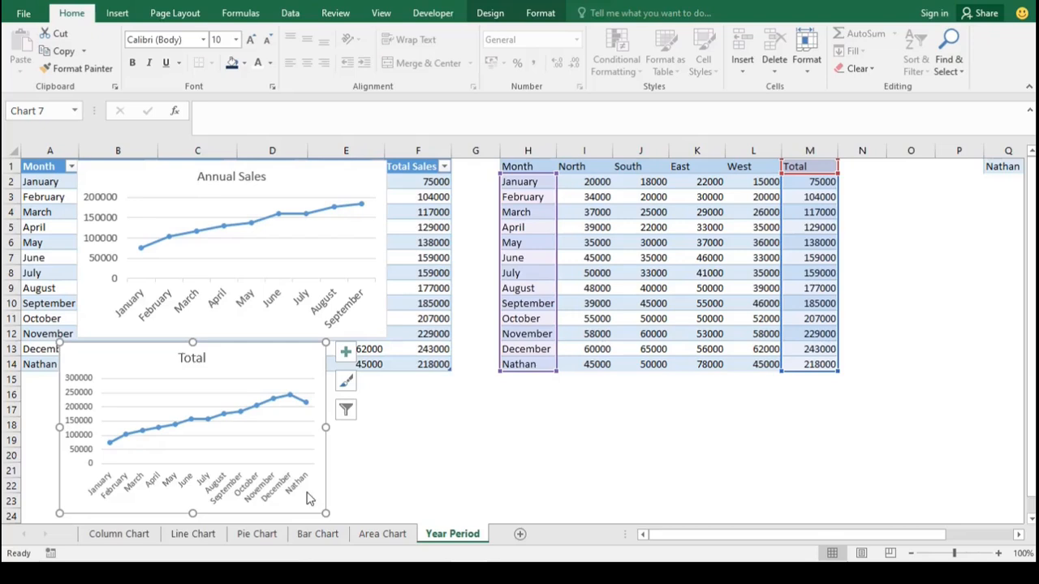
{"action": "left_click_drag", "start_coordinate": [276, 364], "coordinate": [878, 224]}
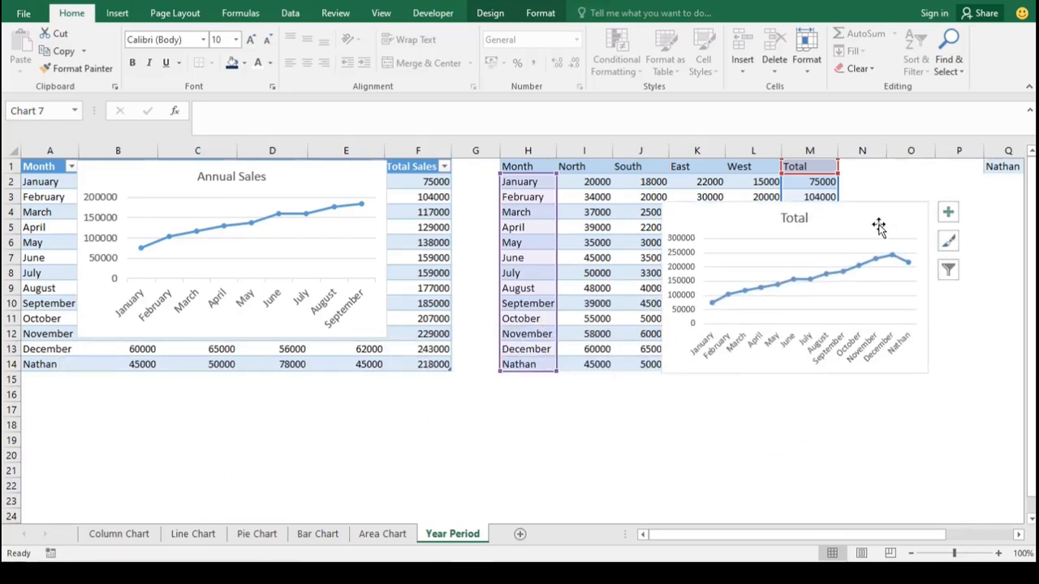
Step: Resize the Annual Sales chart's highlighted source range to reach row 14, and narrow it to May through August
{"action": "left_click", "coordinate": [362, 185]}
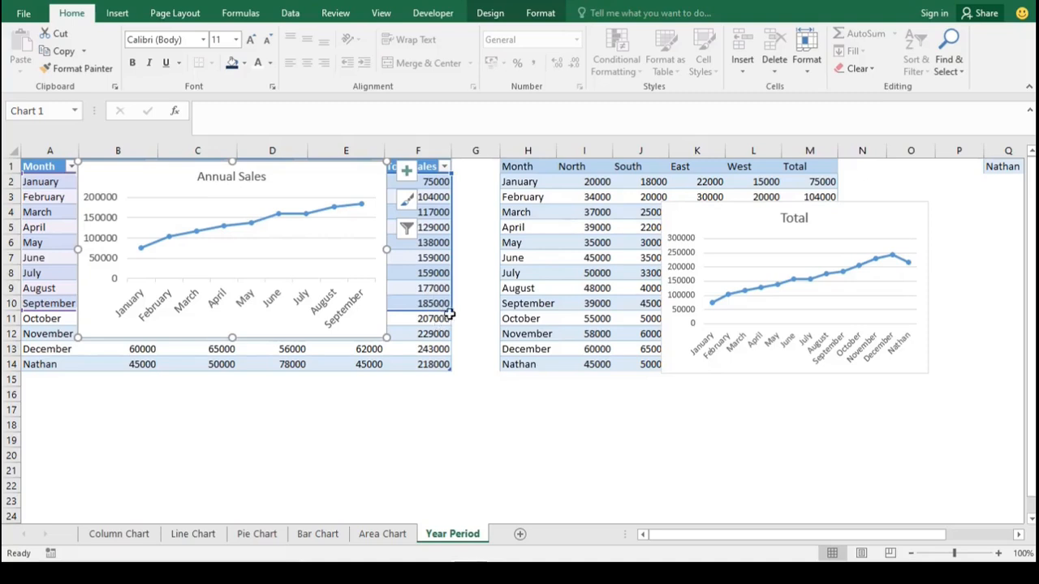
{"action": "left_click_drag", "start_coordinate": [452, 312], "coordinate": [454, 370]}
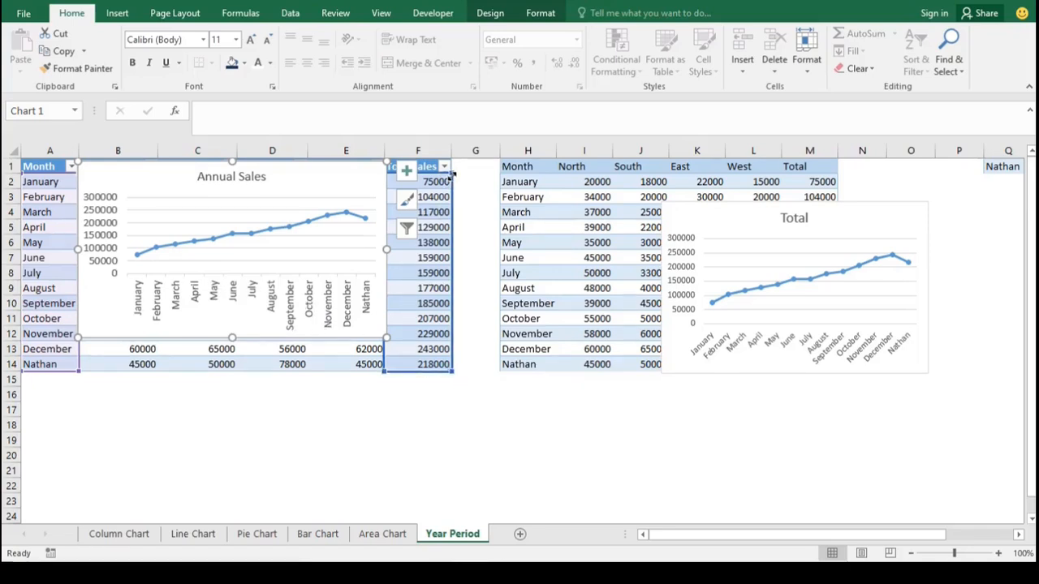
{"action": "left_click_drag", "start_coordinate": [453, 172], "coordinate": [454, 237]}
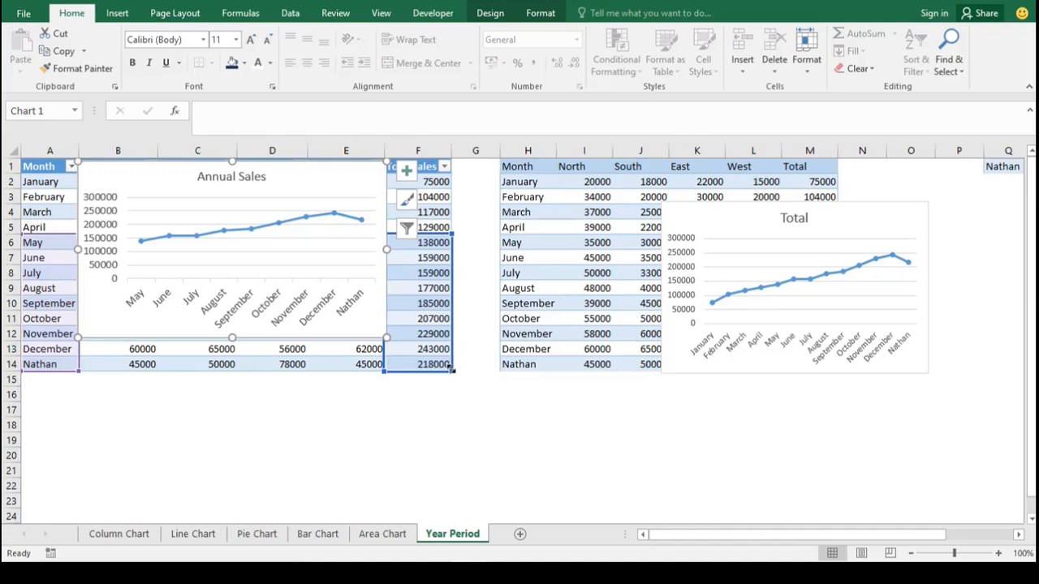
{"action": "mouse_move", "coordinate": [452, 370]}
{"action": "left_mouse_down"}
{"action": "mouse_move", "coordinate": [440, 274]}
{"action": "mouse_move", "coordinate": [442, 289]}
{"action": "left_mouse_up"}
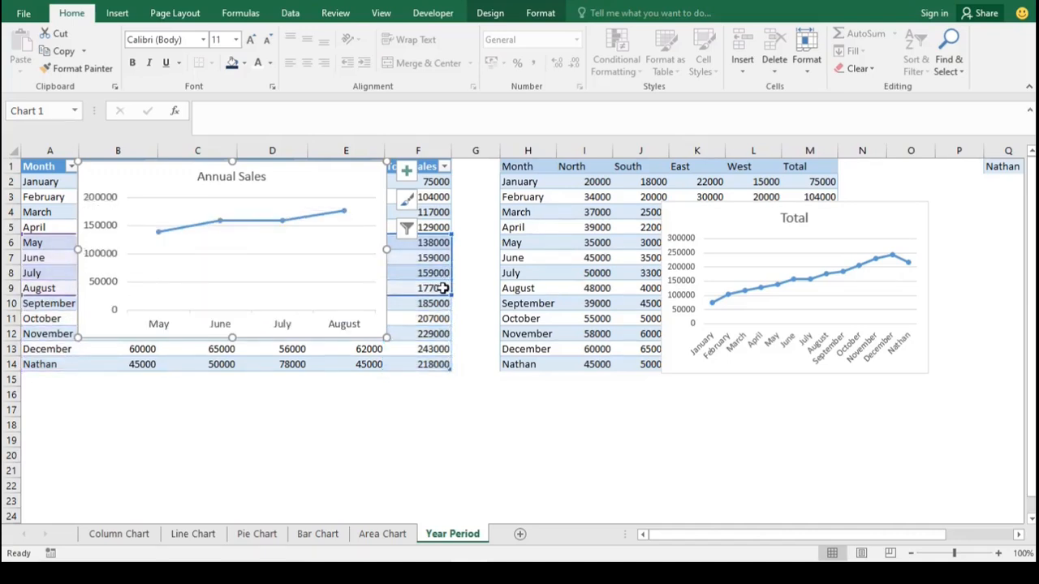
Step: Narrow the Total chart's highlighted source range to June and July, extend it through November, and deselect the chart
{"action": "left_click", "coordinate": [726, 213]}
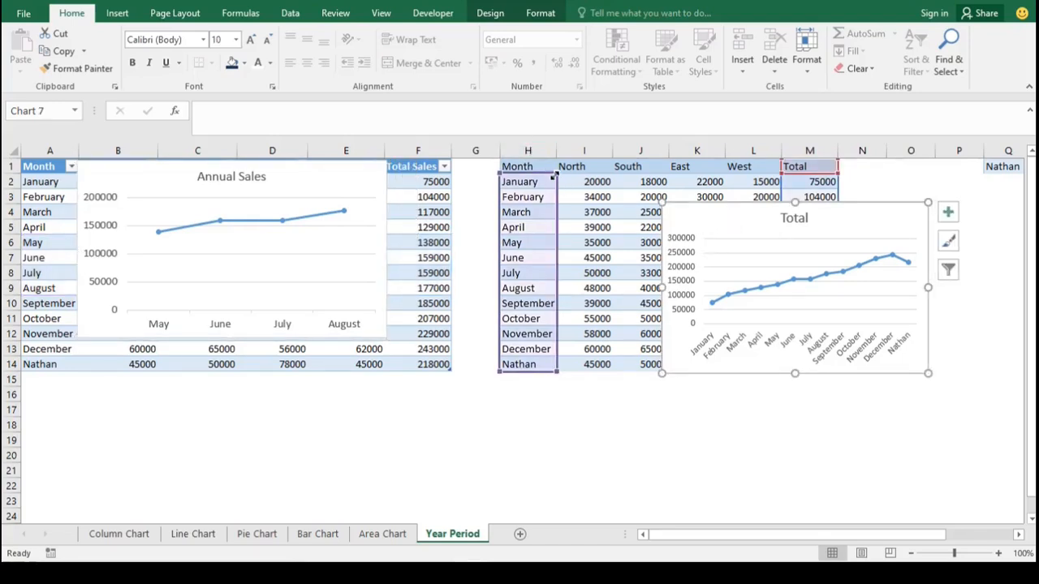
{"action": "left_click_drag", "start_coordinate": [554, 173], "coordinate": [553, 249]}
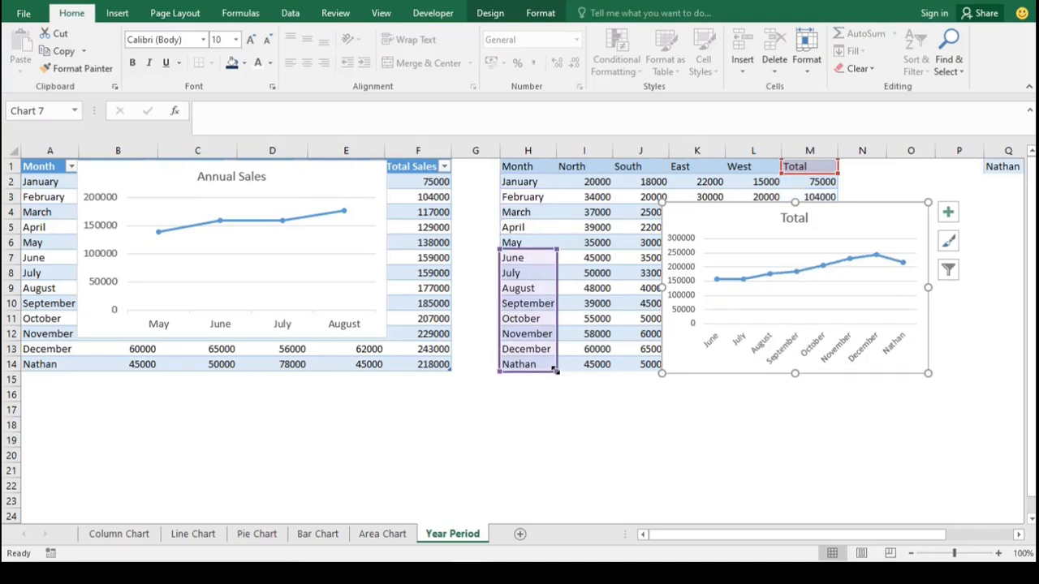
{"action": "left_click_drag", "start_coordinate": [555, 369], "coordinate": [554, 279]}
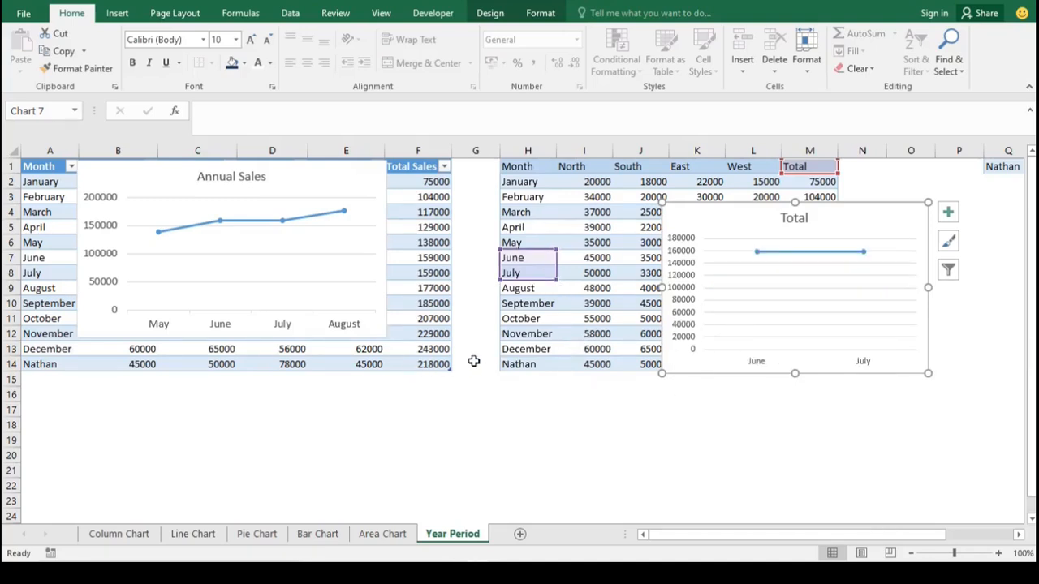
{"action": "left_click", "coordinate": [534, 274]}
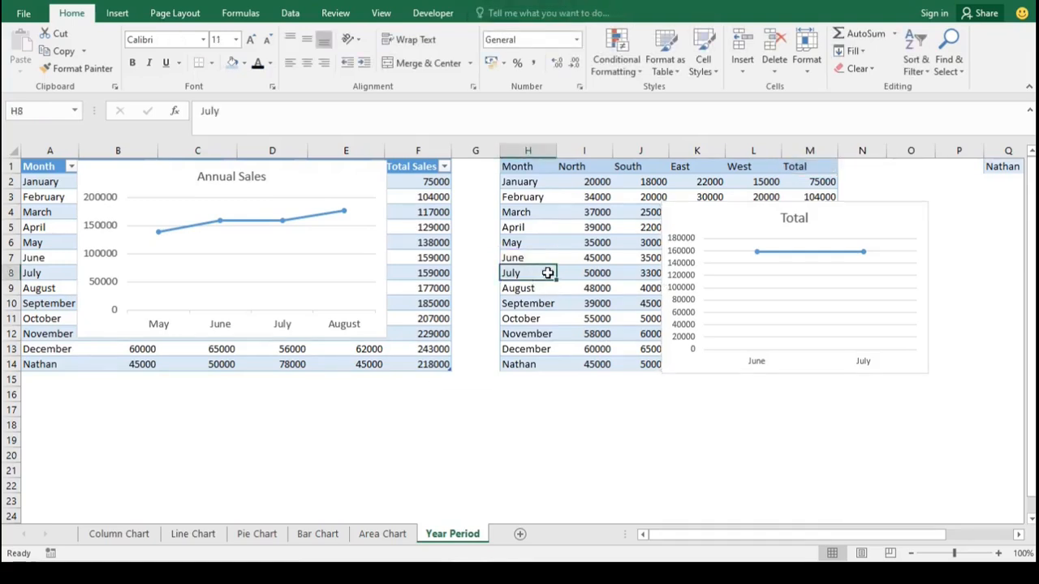
{"action": "left_click", "coordinate": [712, 219]}
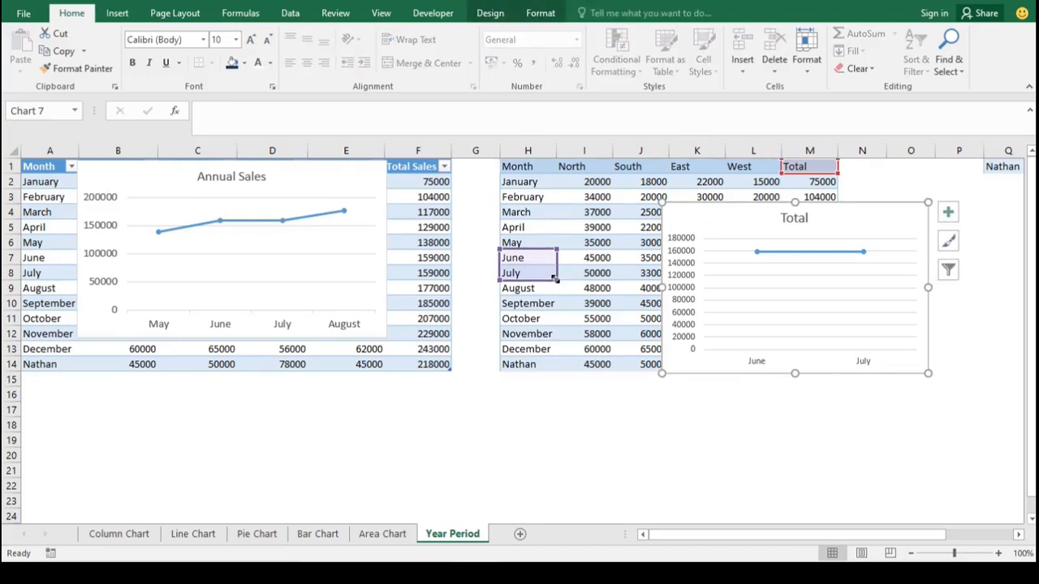
{"action": "left_click_drag", "start_coordinate": [555, 279], "coordinate": [559, 339]}
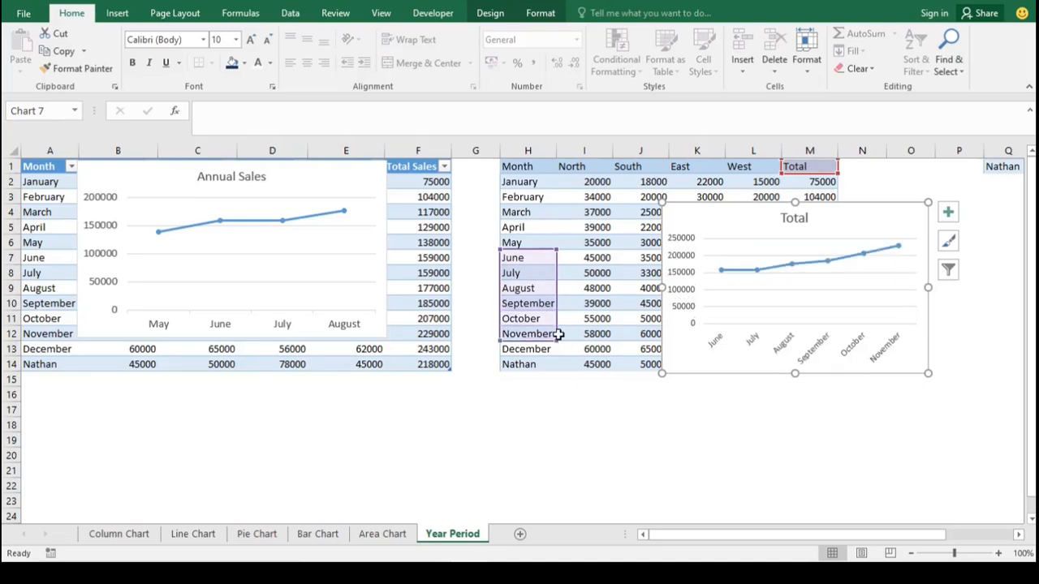
{"action": "left_click", "coordinate": [396, 459]}
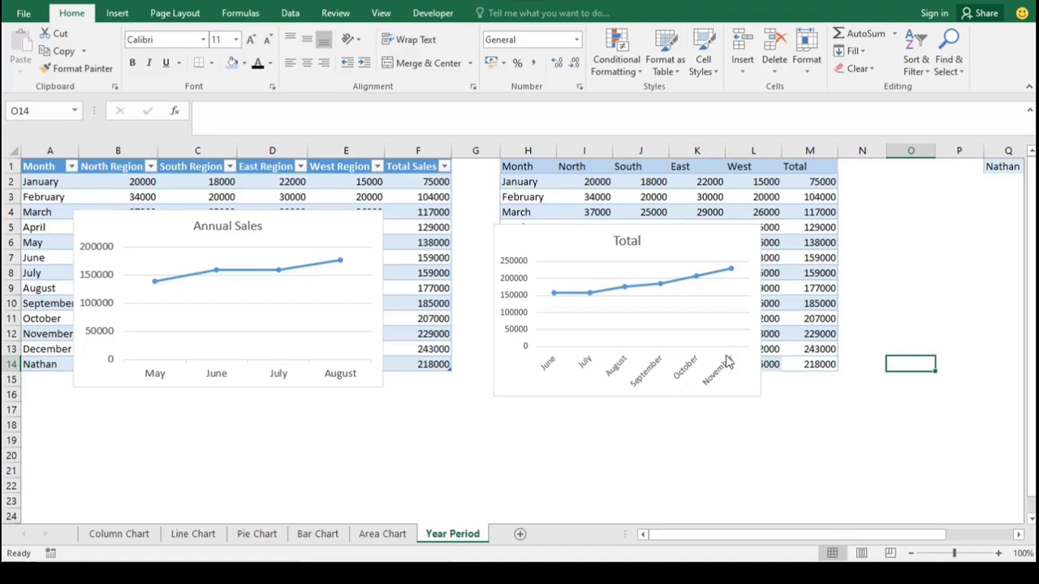
Step: Enlarge the Total chart to about 11 cm wide, reaching column M and stretching from row 3 to row 18
{"action": "left_click", "coordinate": [748, 242]}
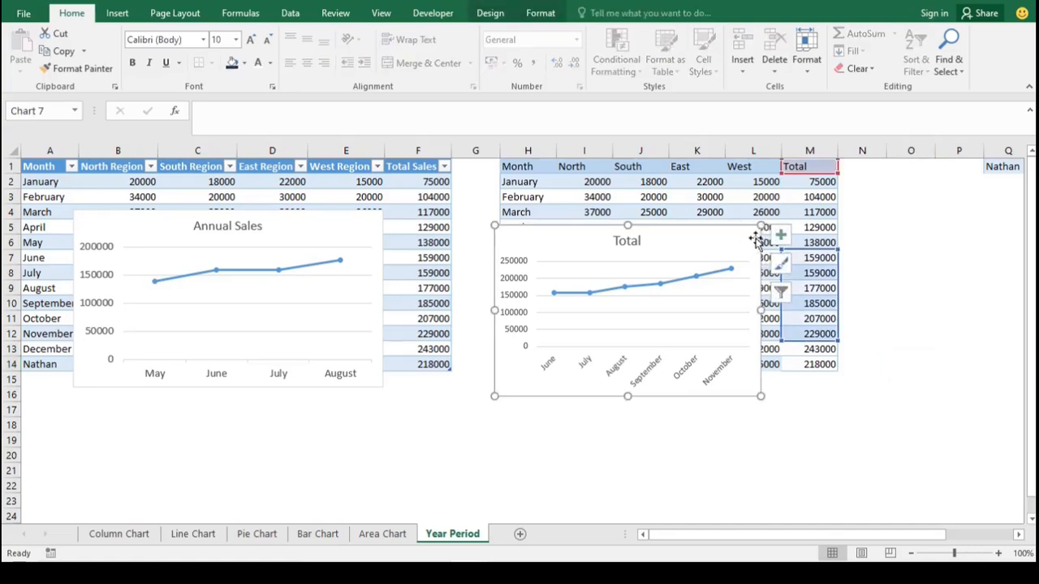
{"action": "left_click_drag", "start_coordinate": [761, 225], "coordinate": [811, 229]}
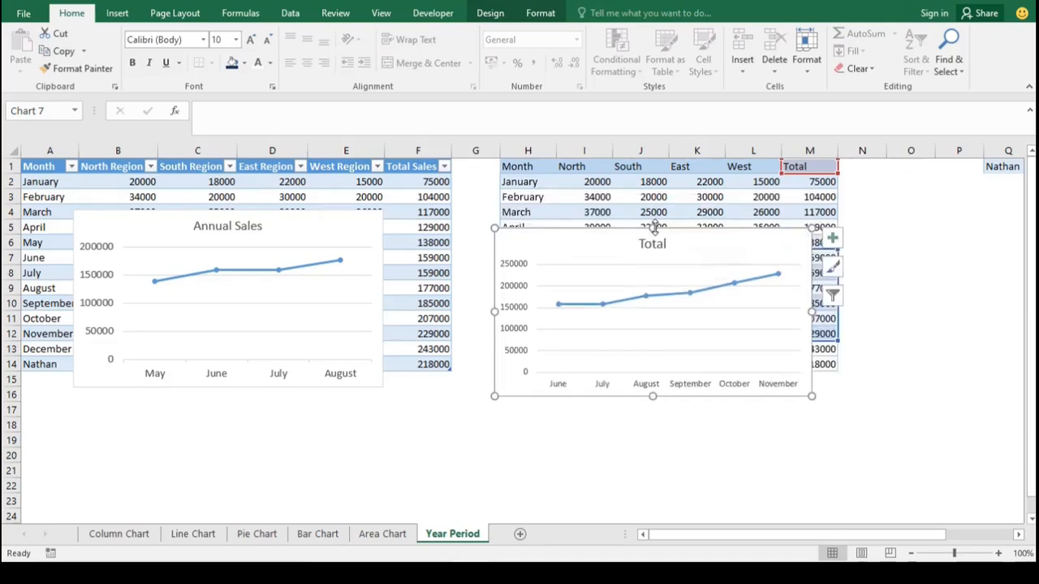
{"action": "left_click_drag", "start_coordinate": [653, 227], "coordinate": [654, 189]}
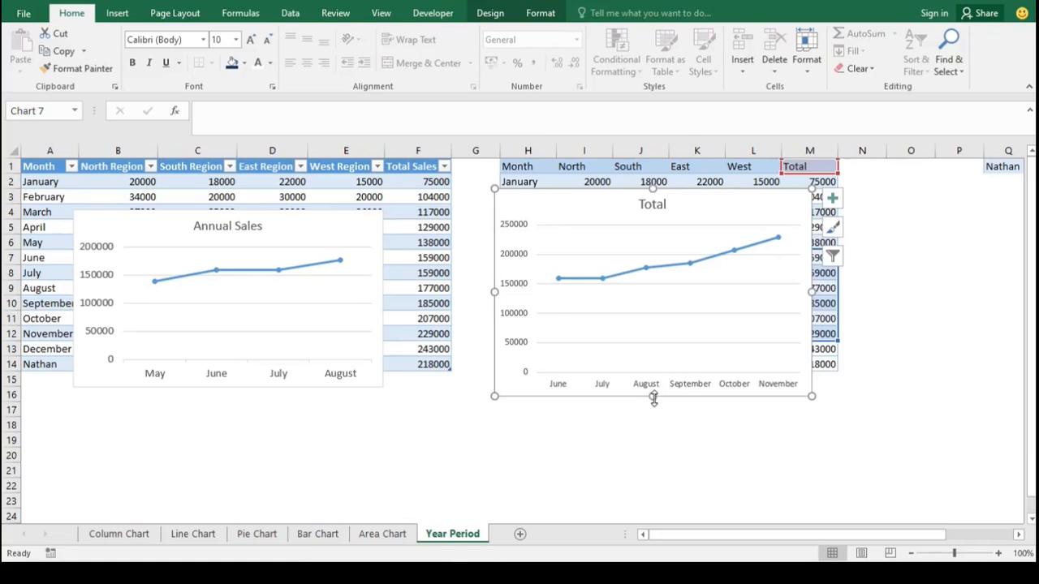
{"action": "left_click_drag", "start_coordinate": [653, 398], "coordinate": [652, 425]}
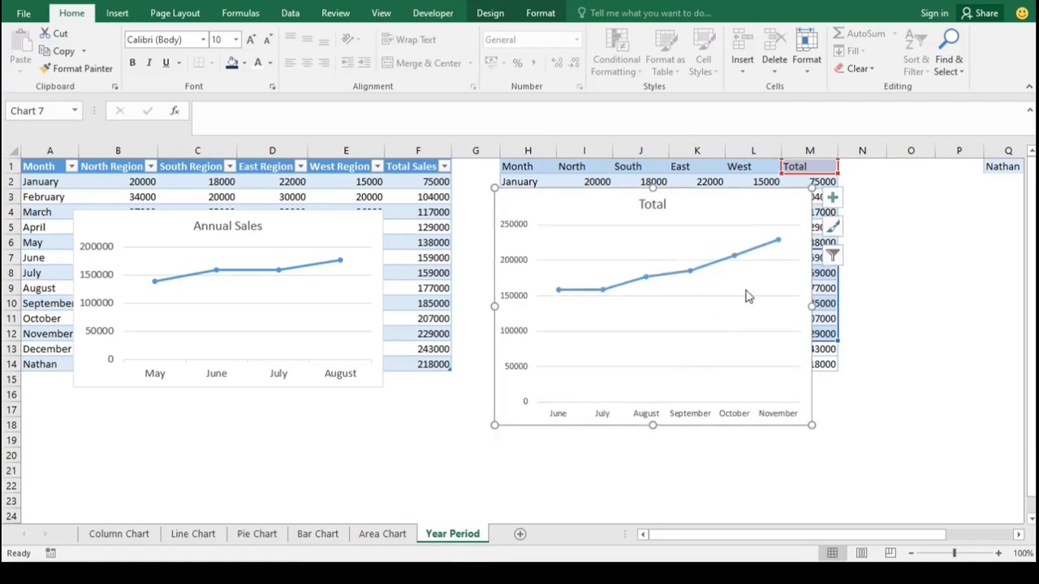
Step: Set the Total chart's height to 5.28 cm in the chart area's size settings
{"action": "right_click", "coordinate": [795, 207]}
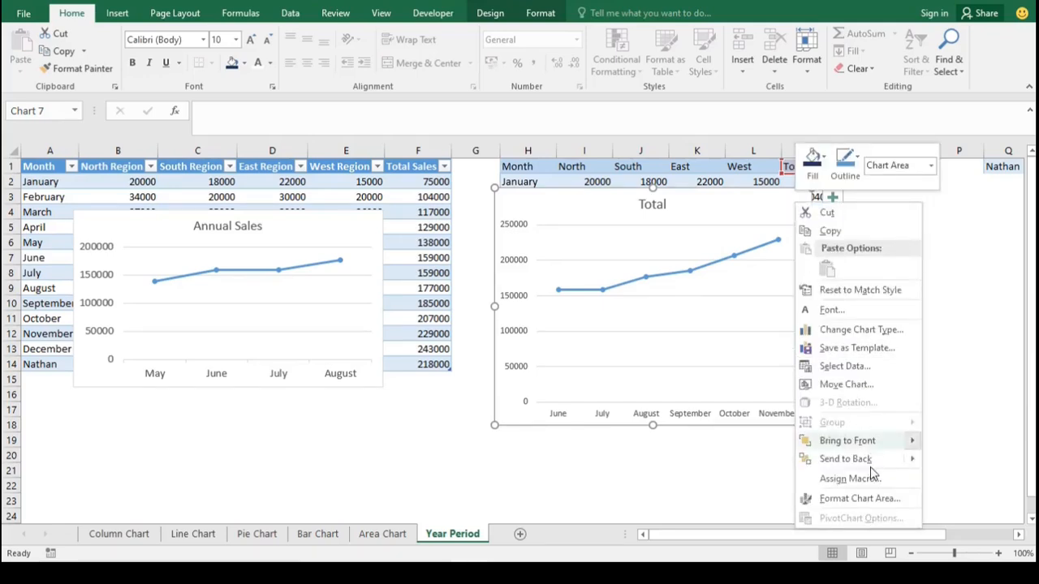
{"action": "left_click", "coordinate": [869, 501]}
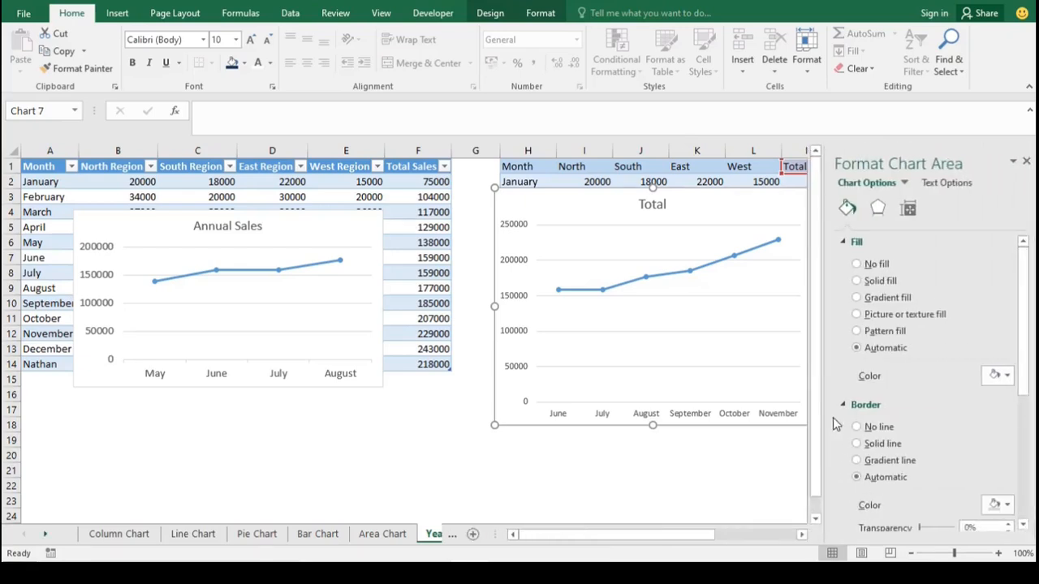
{"action": "left_click", "coordinate": [879, 212]}
{"action": "left_click", "coordinate": [908, 211]}
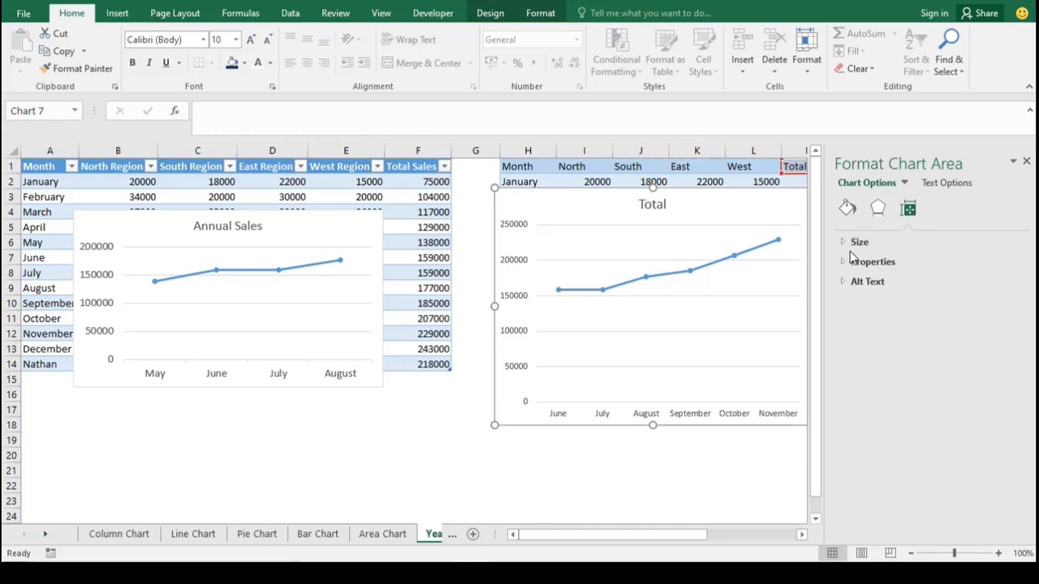
{"action": "left_click", "coordinate": [844, 243]}
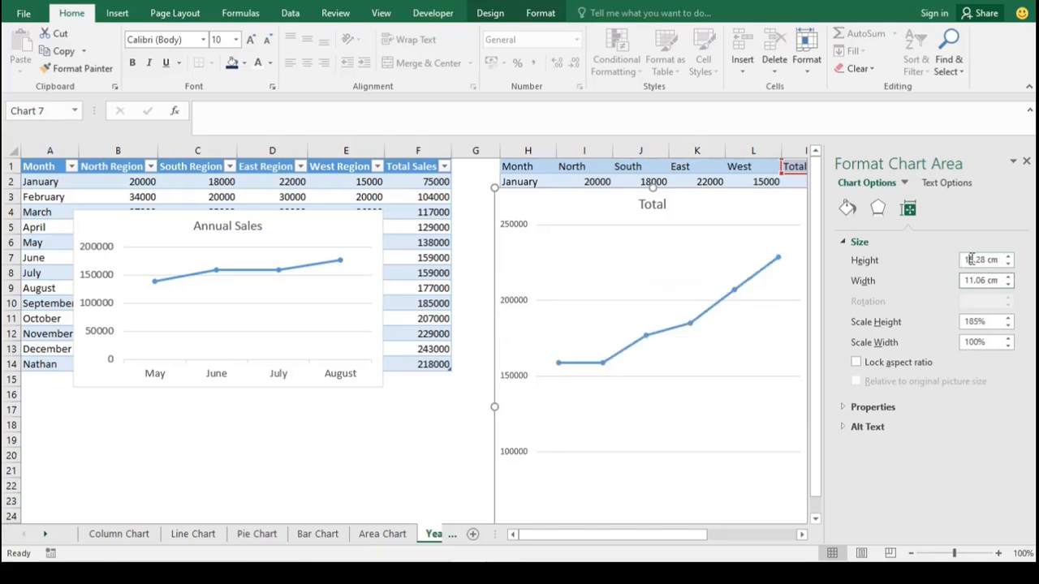
{"action": "left_click", "coordinate": [971, 260]}
{"action": "key", "text": "BackSpace"}
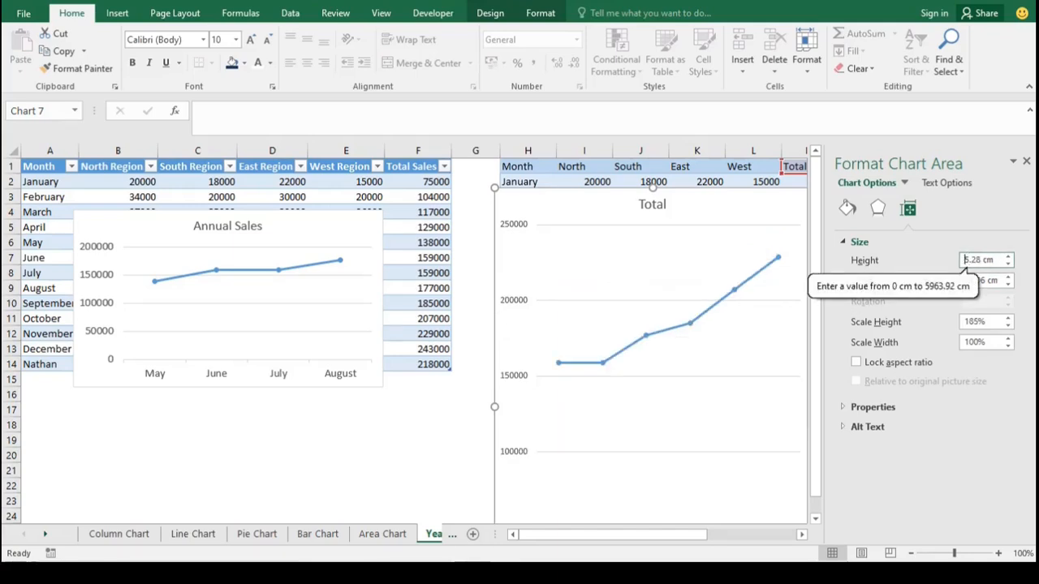
Step: Set the Total chart's width to about 15 cm, close the formatting settings and deselect the chart
{"action": "left_click", "coordinate": [972, 278]}
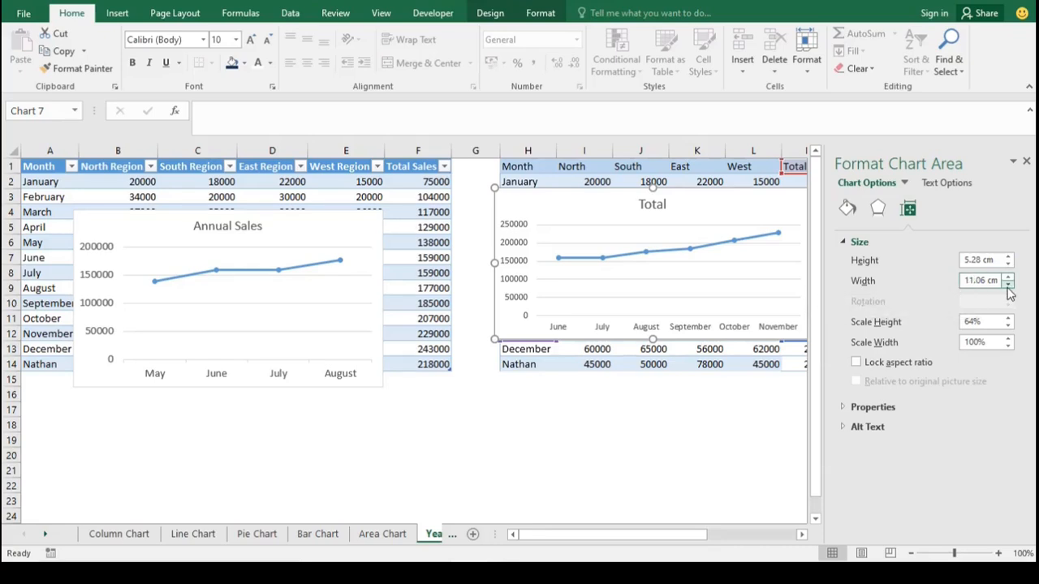
{"action": "key", "text": "BackSpace"}
{"action": "left_click", "coordinate": [978, 407]}
{"action": "left_click", "coordinate": [1026, 162]}
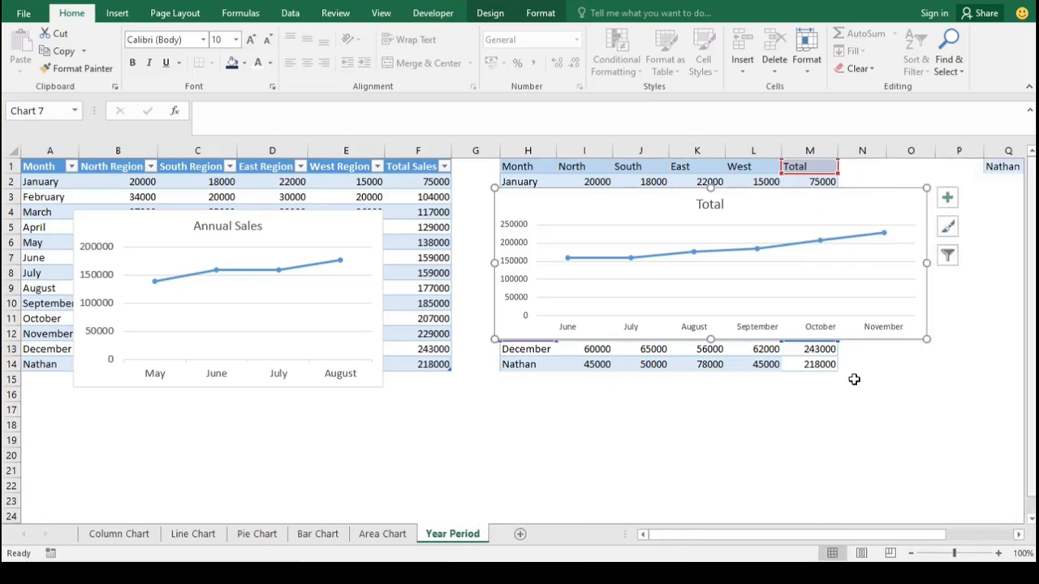
{"action": "left_click", "coordinate": [803, 465]}
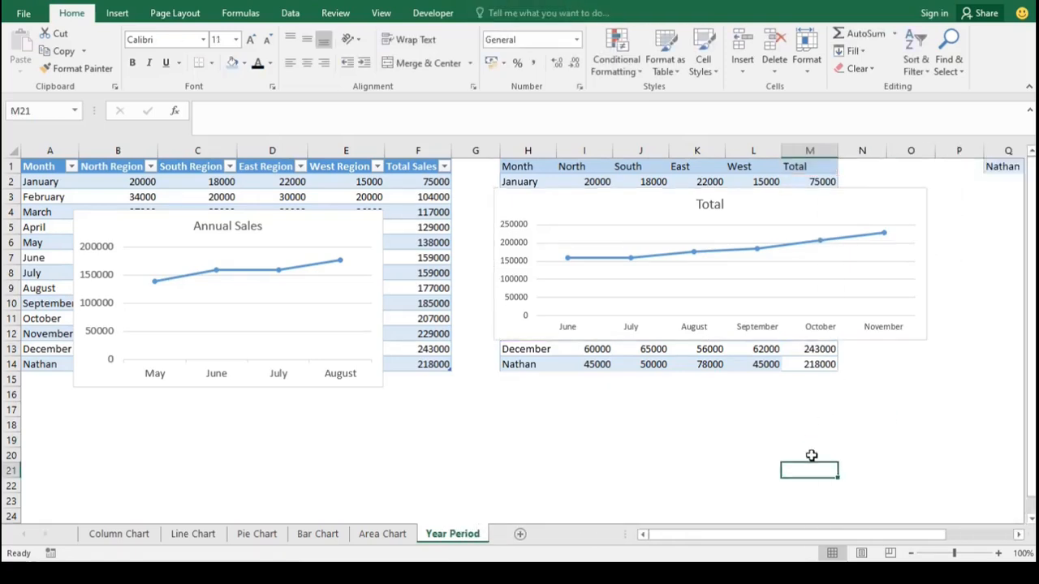
Step: Widen column N to over twice its width, and move the Total chart down and left to start at row 12
{"action": "left_click", "coordinate": [875, 150]}
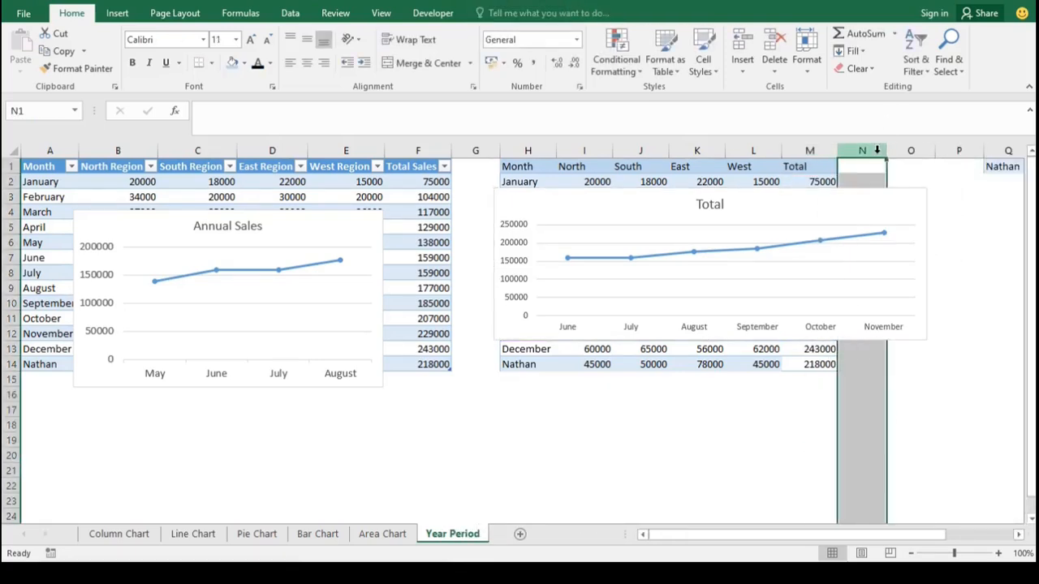
{"action": "left_click_drag", "start_coordinate": [889, 152], "coordinate": [953, 152]}
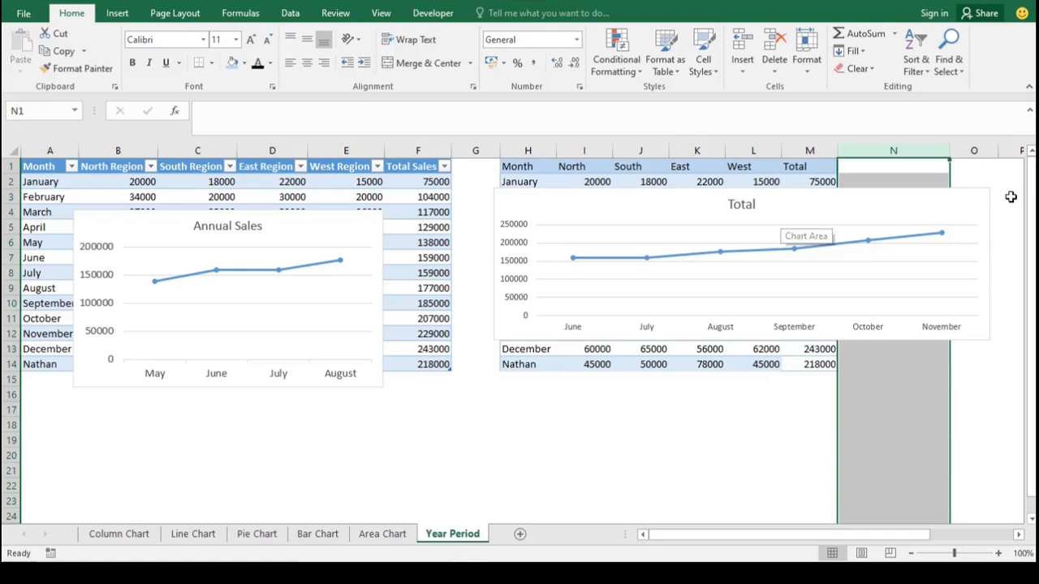
{"action": "left_click", "coordinate": [969, 199]}
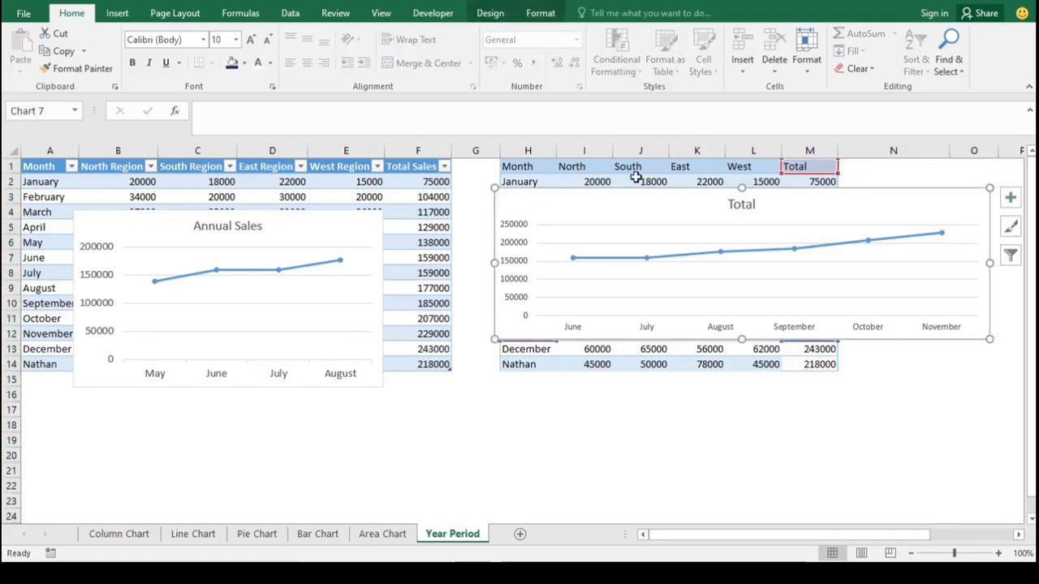
{"action": "left_click_drag", "start_coordinate": [798, 205], "coordinate": [633, 351]}
Step: Set the Total chart's properties to Don't move or size with cells, and narrow column J
{"action": "right_click", "coordinate": [632, 351]}
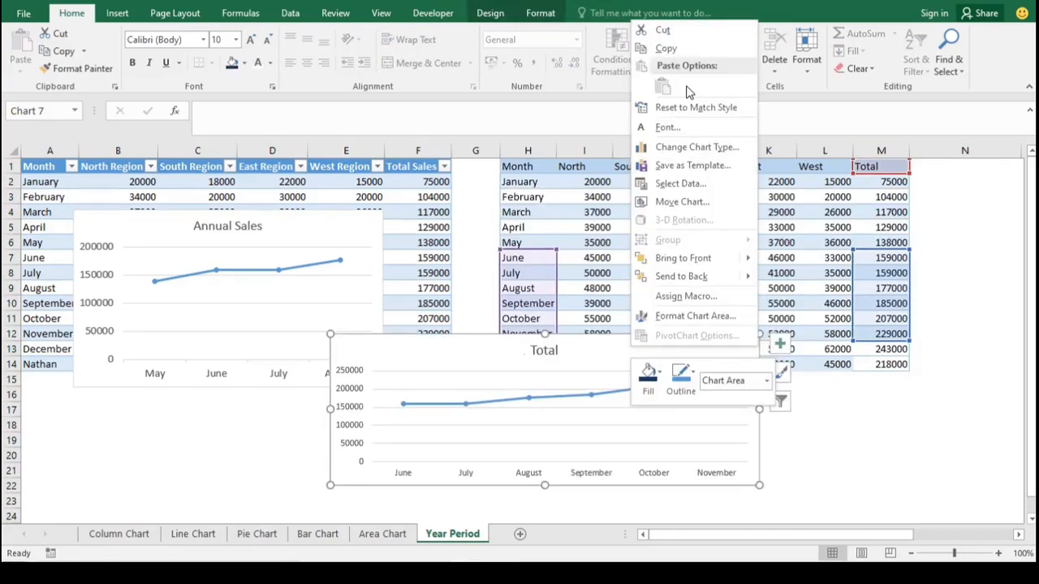
{"action": "left_click", "coordinate": [676, 316]}
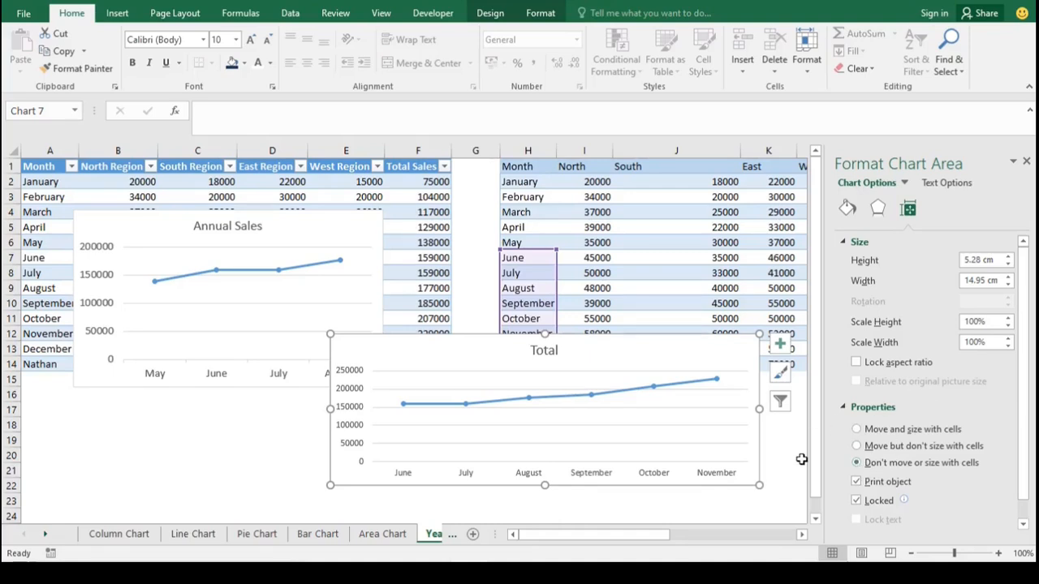
{"action": "left_click", "coordinate": [1025, 162]}
{"action": "left_click_drag", "start_coordinate": [740, 147], "coordinate": [644, 148]}
Step: Widen column K, and resize the Total chart to about 11.85 cm wide, placed from row 8 across columns I to N
{"action": "left_click_drag", "start_coordinate": [473, 346], "coordinate": [650, 283]}
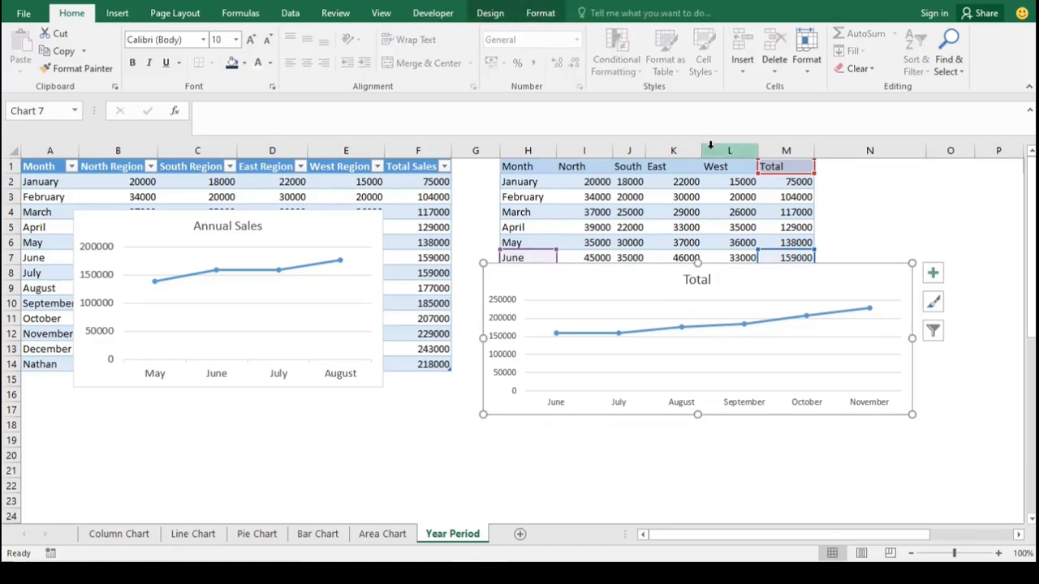
{"action": "mouse_move", "coordinate": [702, 149]}
{"action": "left_mouse_down"}
{"action": "mouse_move", "coordinate": [768, 149]}
{"action": "mouse_move", "coordinate": [714, 149]}
{"action": "left_mouse_up"}
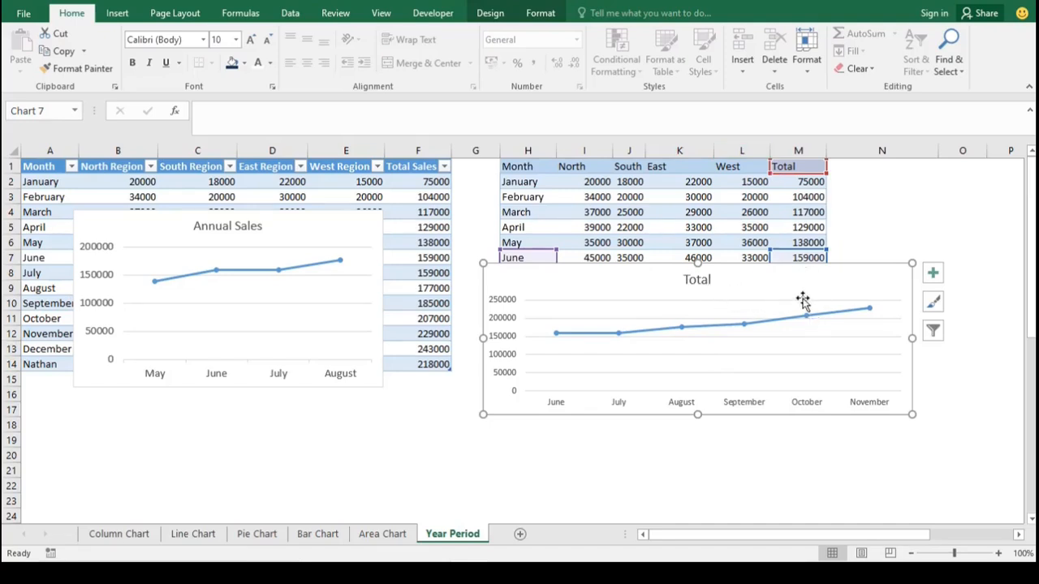
{"action": "left_click_drag", "start_coordinate": [910, 262], "coordinate": [793, 263]}
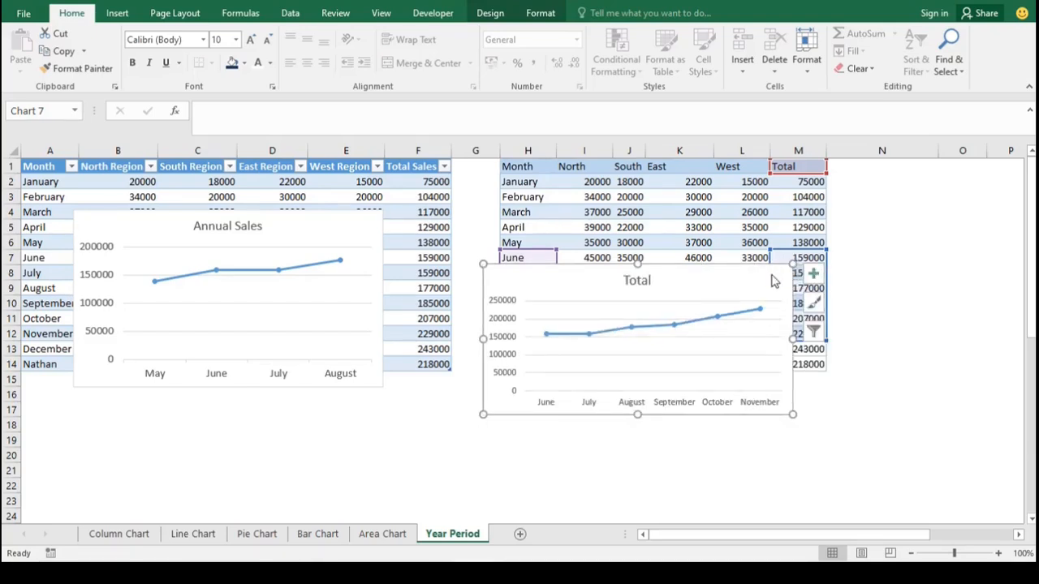
{"action": "left_click_drag", "start_coordinate": [771, 276], "coordinate": [854, 281]}
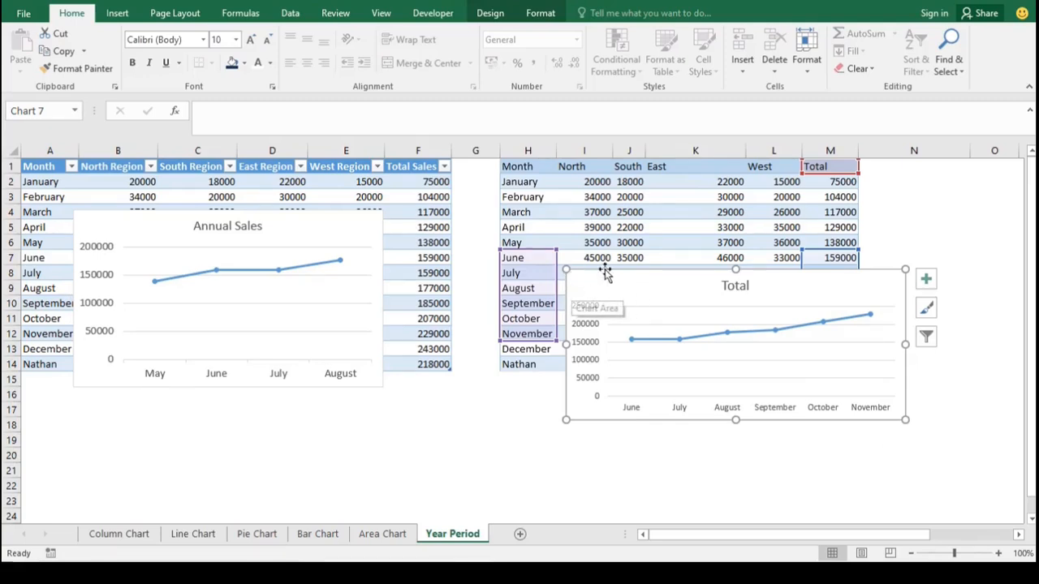
{"action": "left_click", "coordinate": [769, 456]}
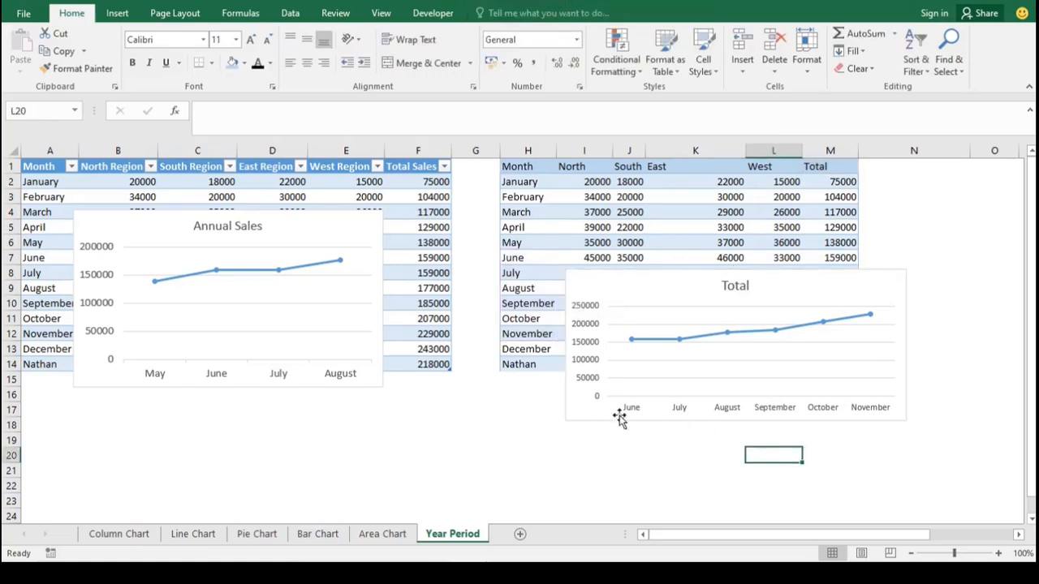
Step: Try a red fill and no fill on the Total chart's area, and settle on a white fill
{"action": "left_click", "coordinate": [676, 282]}
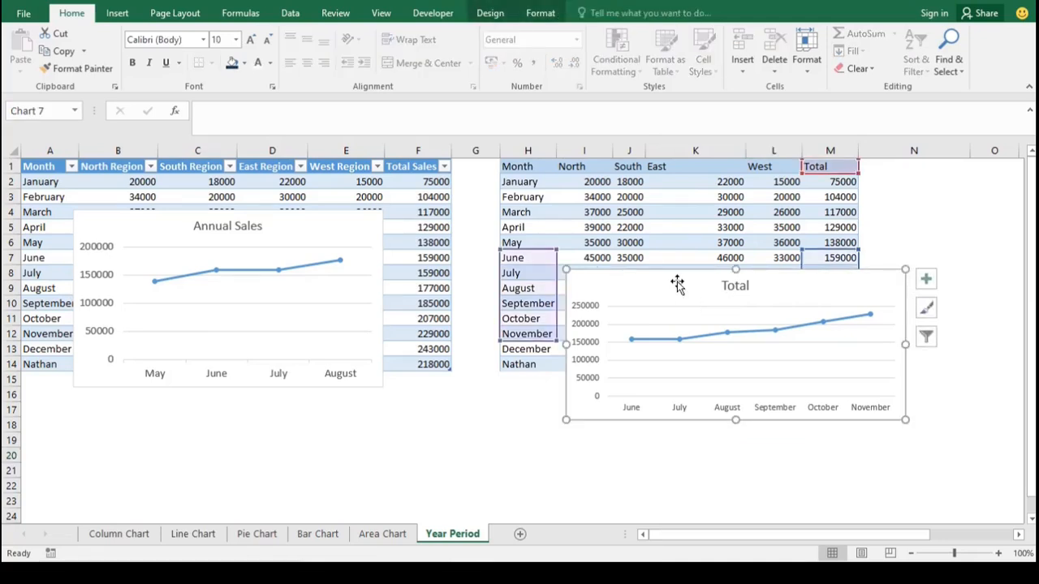
{"action": "left_click", "coordinate": [540, 14]}
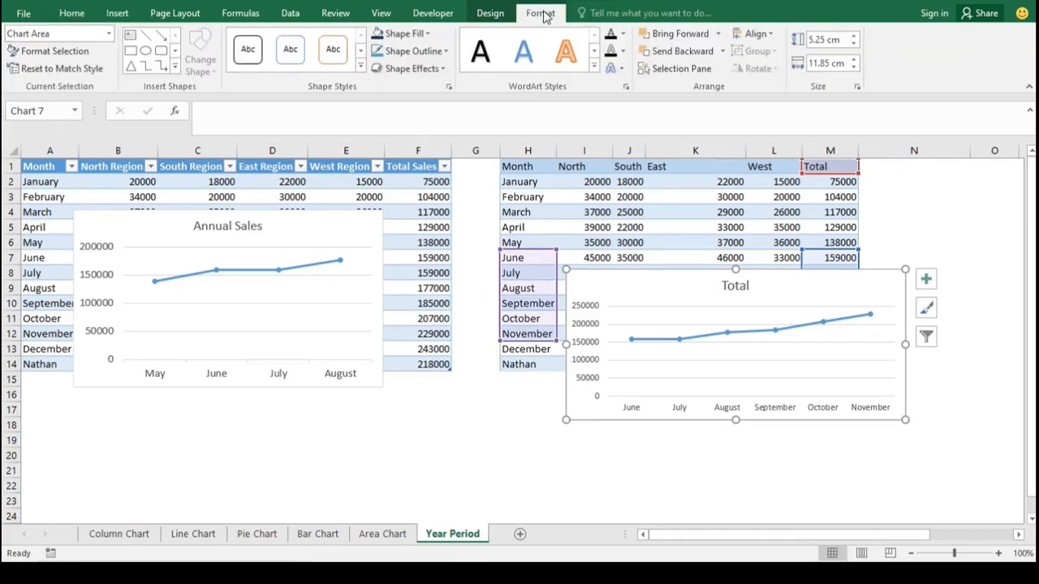
{"action": "left_click", "coordinate": [428, 34]}
{"action": "left_click", "coordinate": [387, 168]}
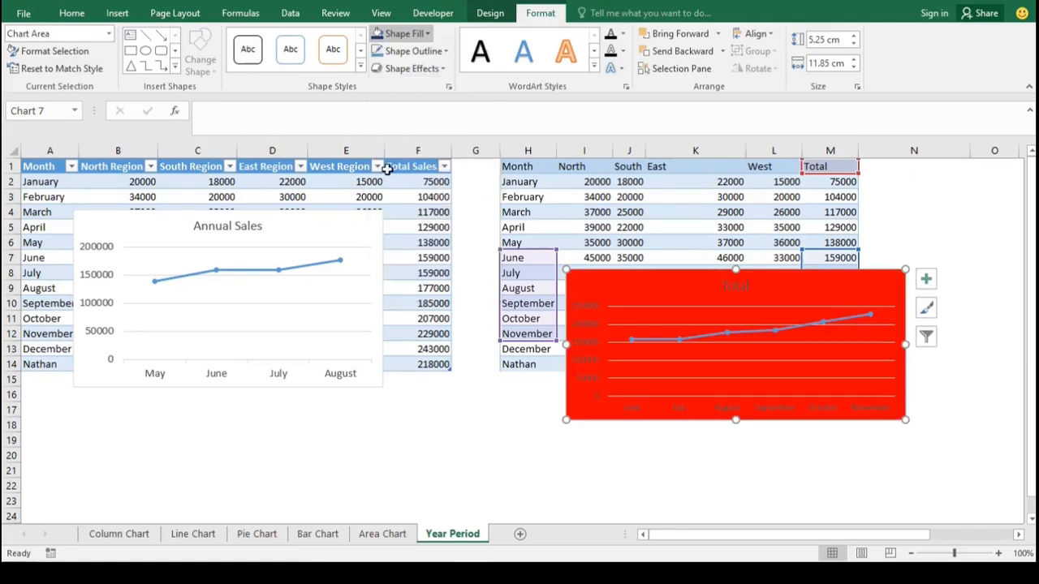
{"action": "left_click", "coordinate": [429, 34]}
{"action": "left_click", "coordinate": [389, 215]}
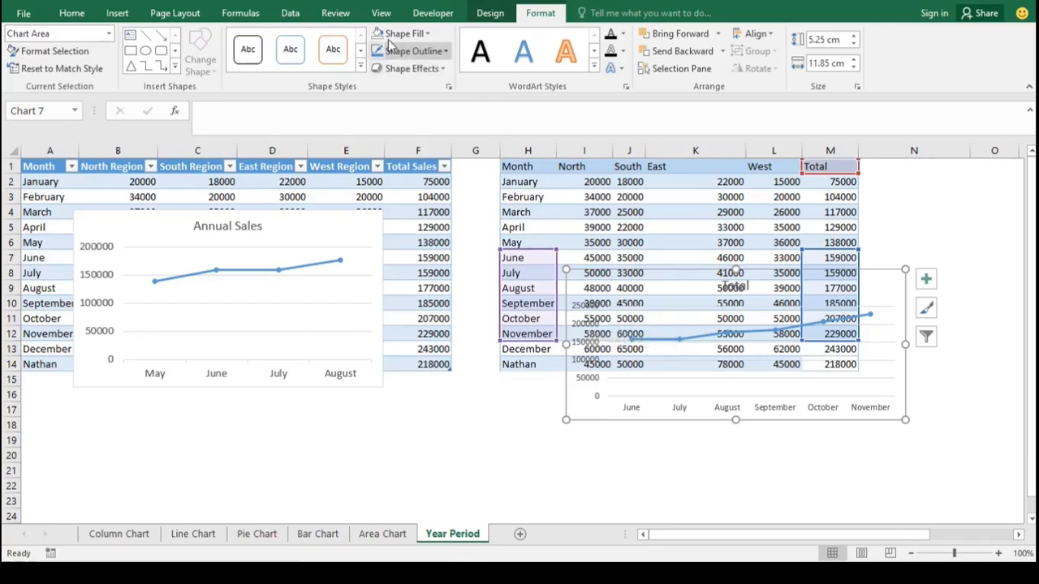
{"action": "left_click", "coordinate": [427, 34]}
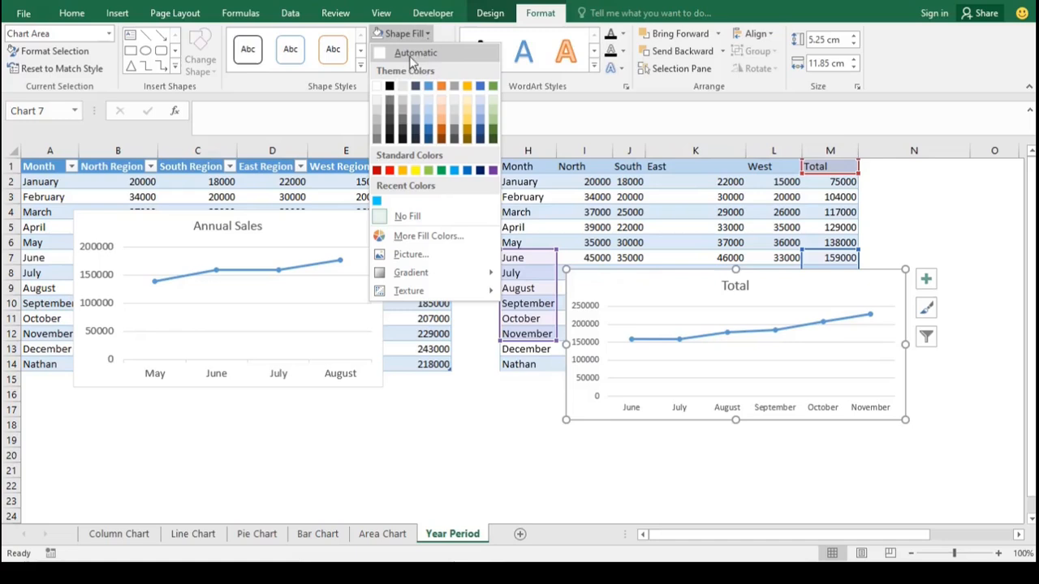
{"action": "left_click", "coordinate": [376, 90]}
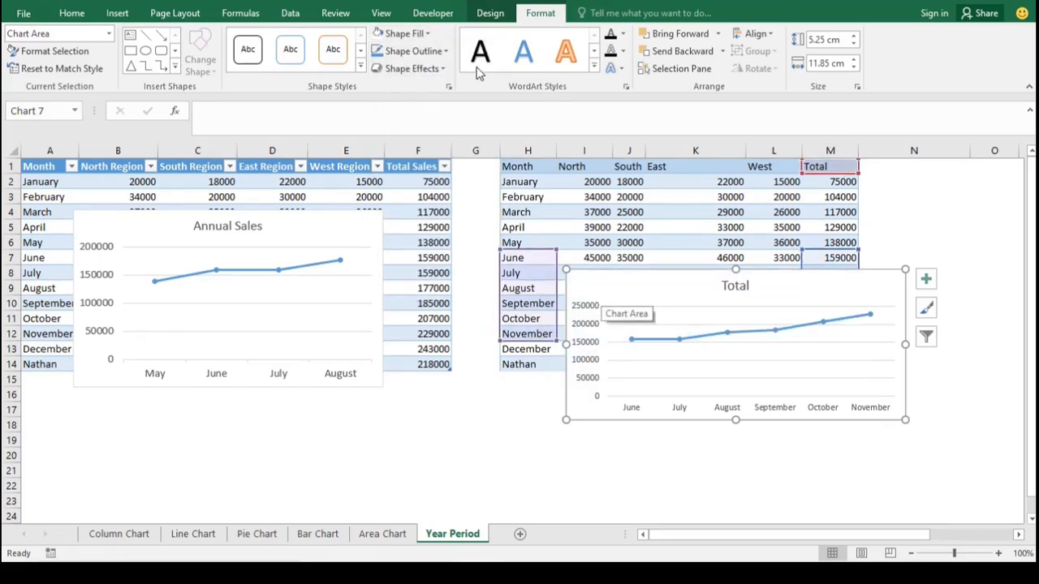
Step: Apply a red outline to the Total chart, and move the chart down to start at row 10 with the outline removed
{"action": "left_click", "coordinate": [447, 52]}
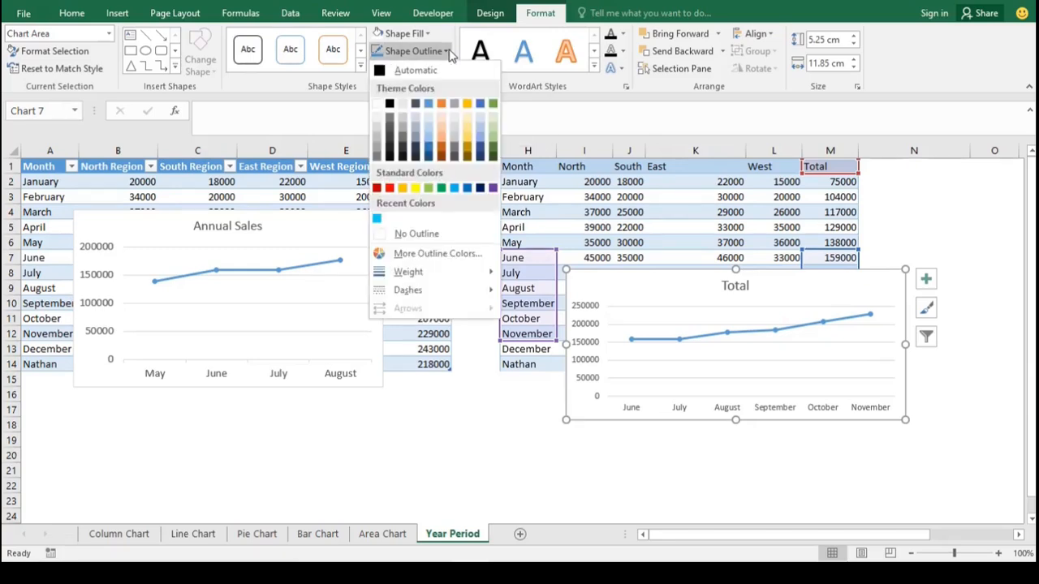
{"action": "left_click", "coordinate": [391, 188]}
{"action": "left_click", "coordinate": [560, 480]}
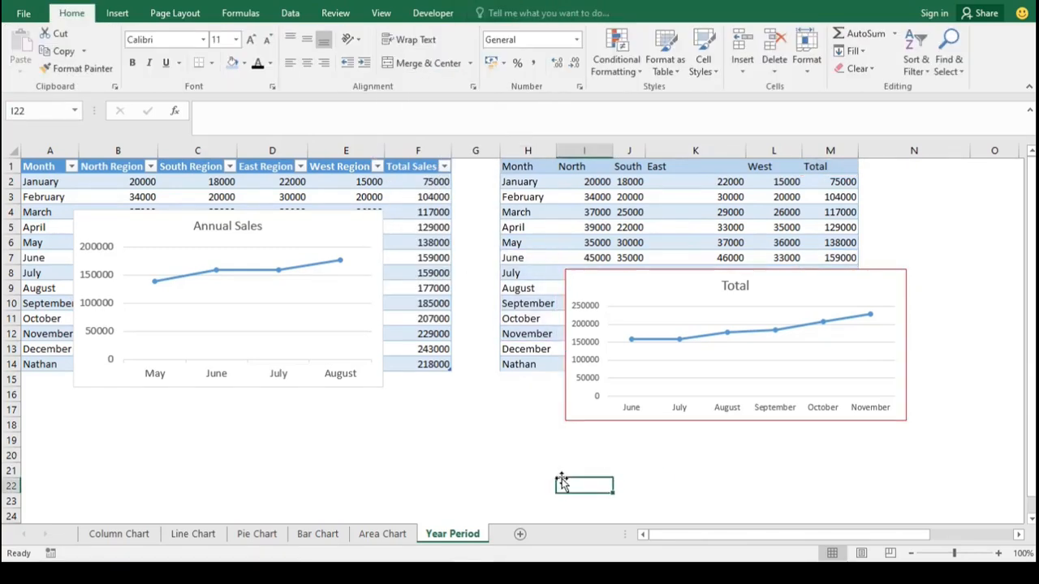
{"action": "left_click_drag", "start_coordinate": [676, 282], "coordinate": [577, 315]}
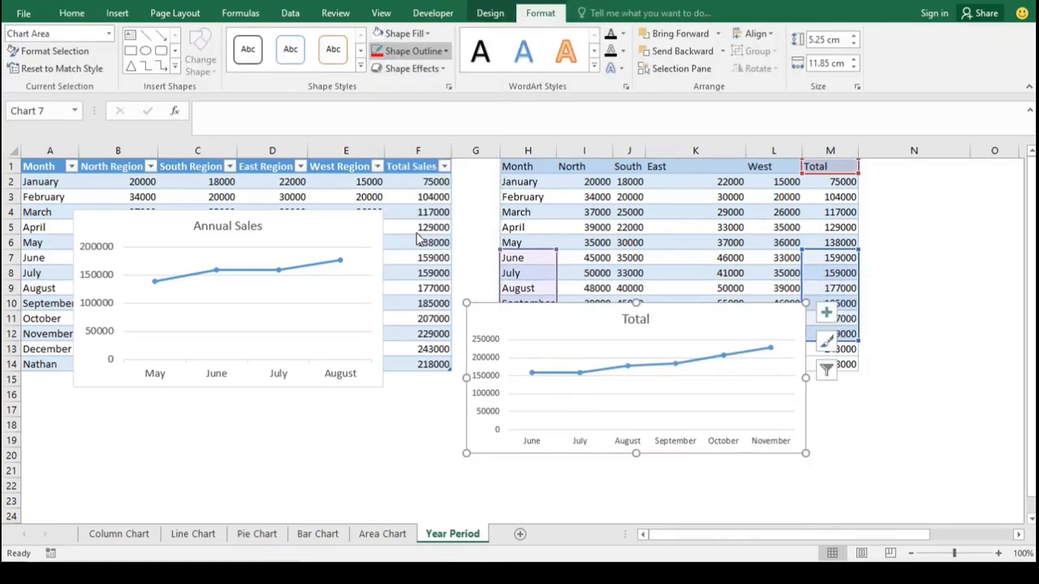
{"action": "left_click", "coordinate": [422, 456]}
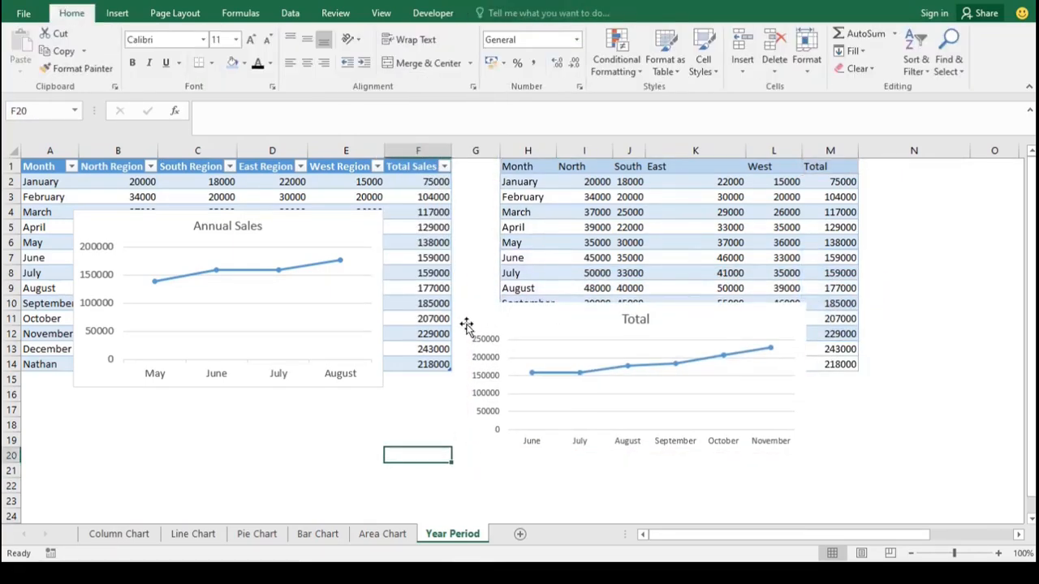
Step: Add a new worksheet after Year Period and hide its gridlines
{"action": "left_click", "coordinate": [519, 534]}
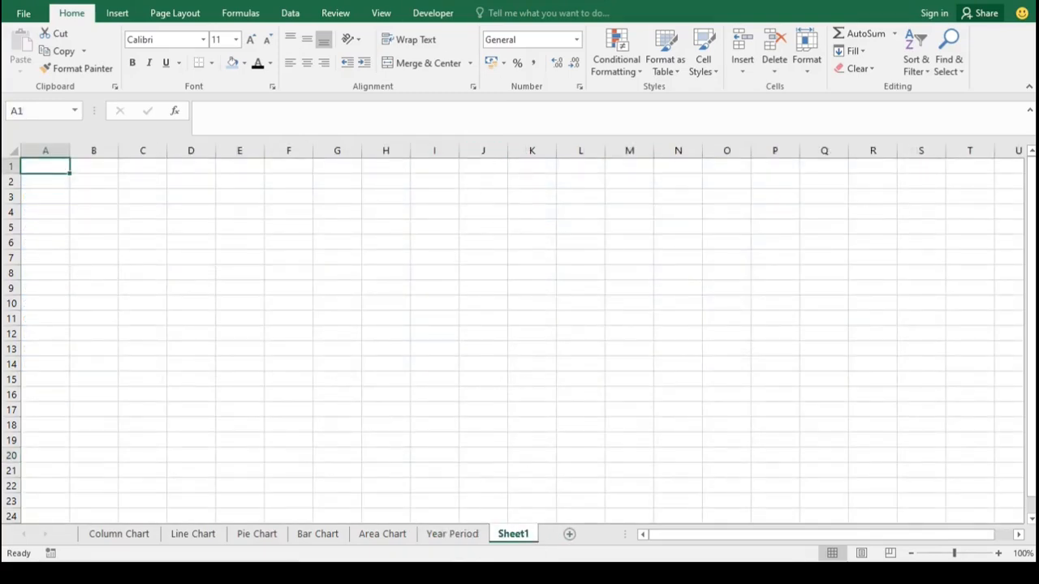
{"action": "left_click", "coordinate": [383, 15]}
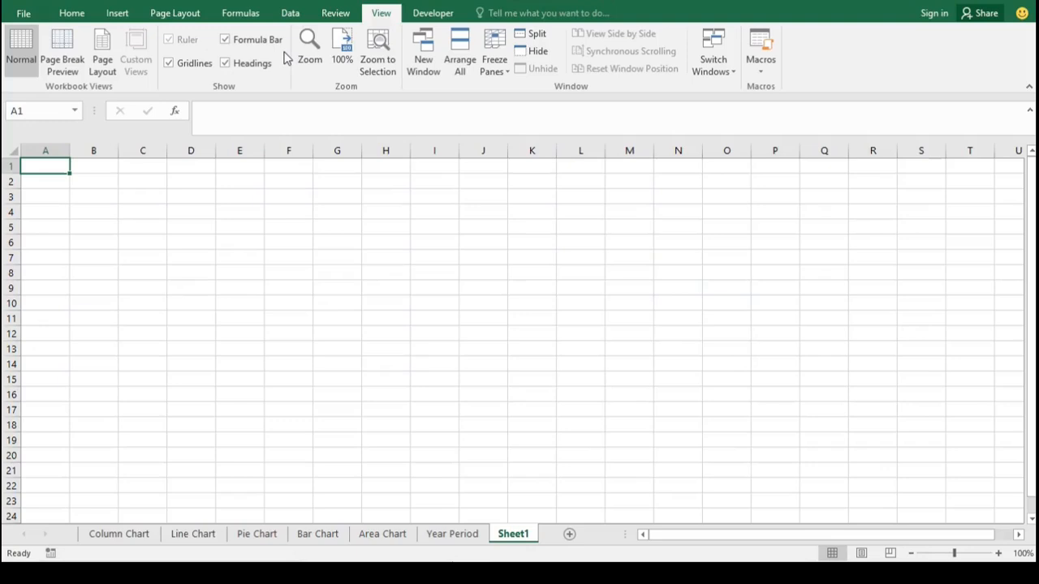
{"action": "left_click", "coordinate": [180, 67]}
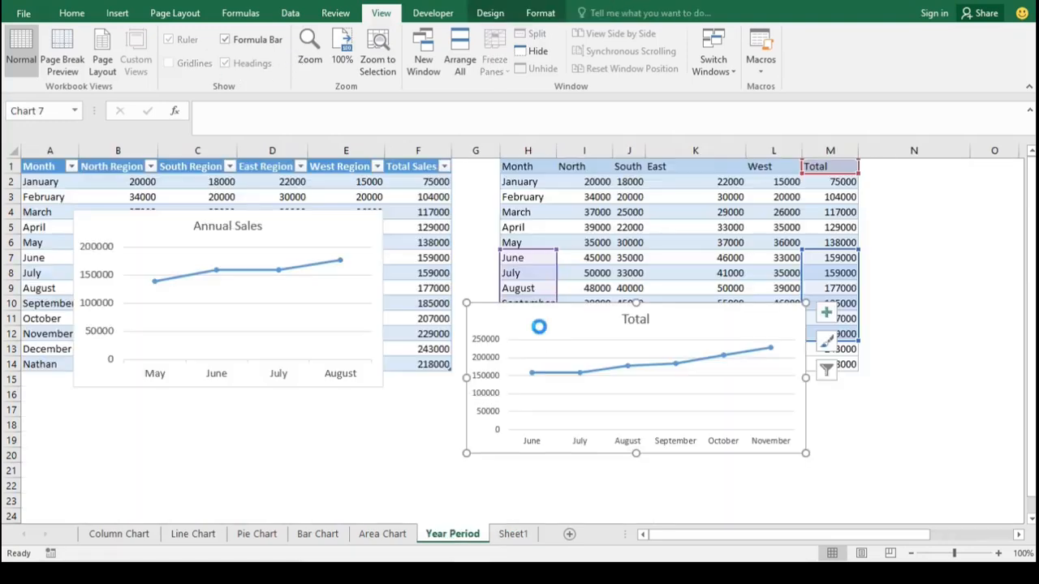
Step: Copy the Total chart from Year Period to Sheet1, and enlarge the copy to about 20.8 cm by 9.4 cm
{"action": "left_click", "coordinate": [513, 536]}
{"action": "left_click_drag", "start_coordinate": [359, 336], "coordinate": [254, 345]}
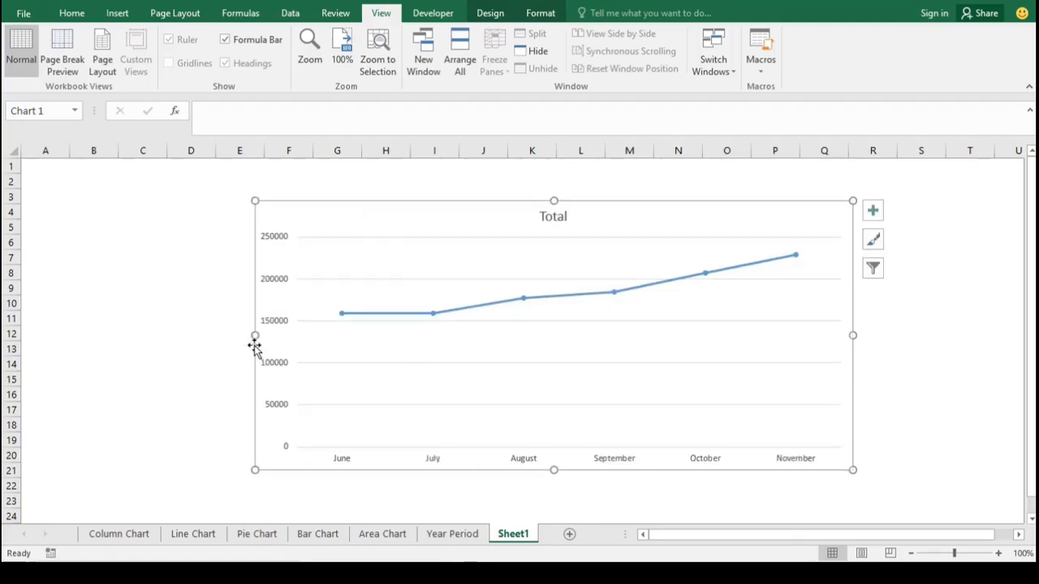
{"action": "left_click", "coordinate": [366, 181]}
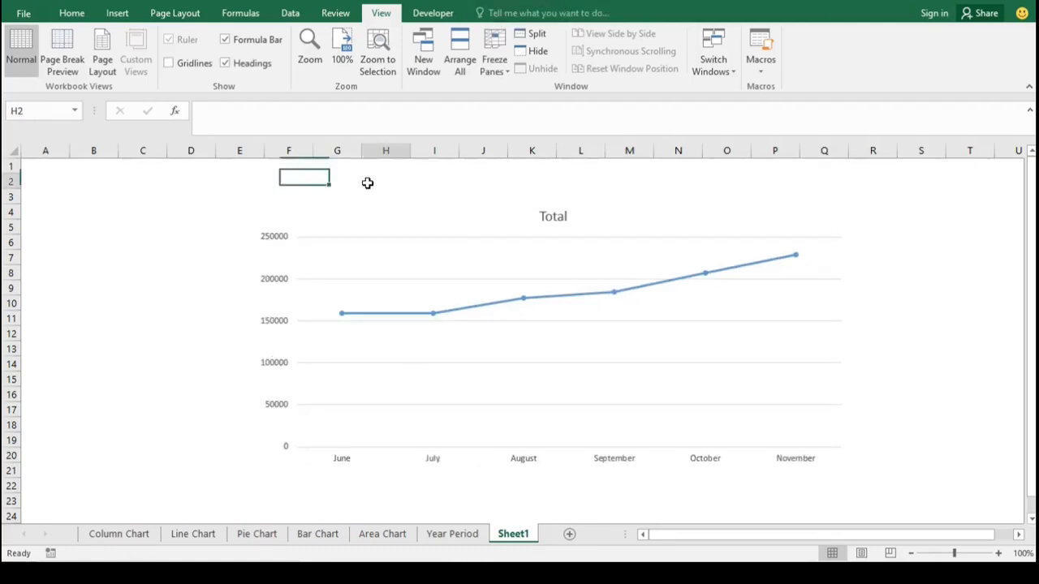
Step: Remove the outlines of the horizontal gridlines and the month axis in the Sheet1 Total chart
{"action": "left_click", "coordinate": [371, 223]}
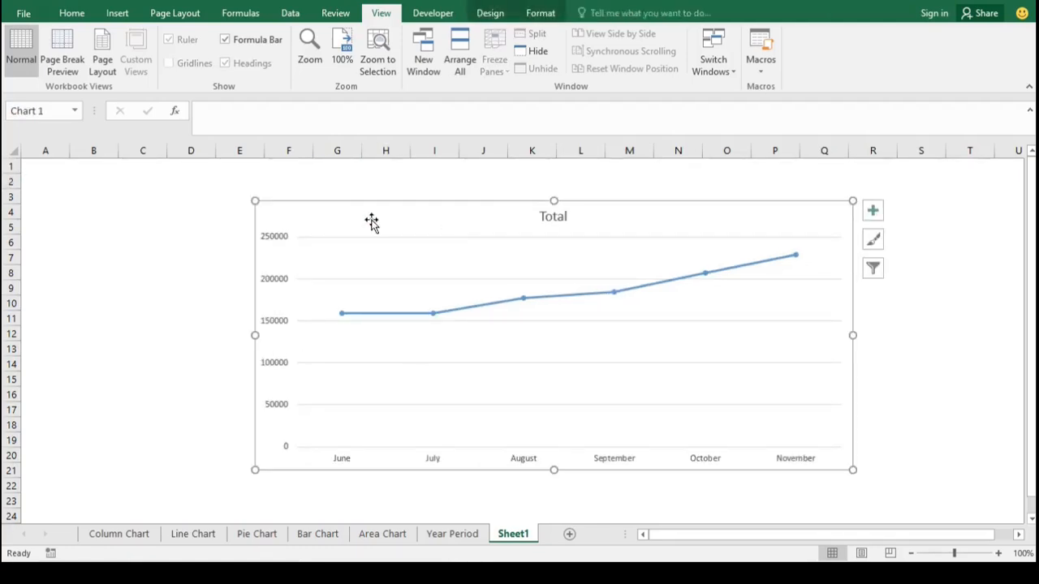
{"action": "left_click", "coordinate": [443, 275]}
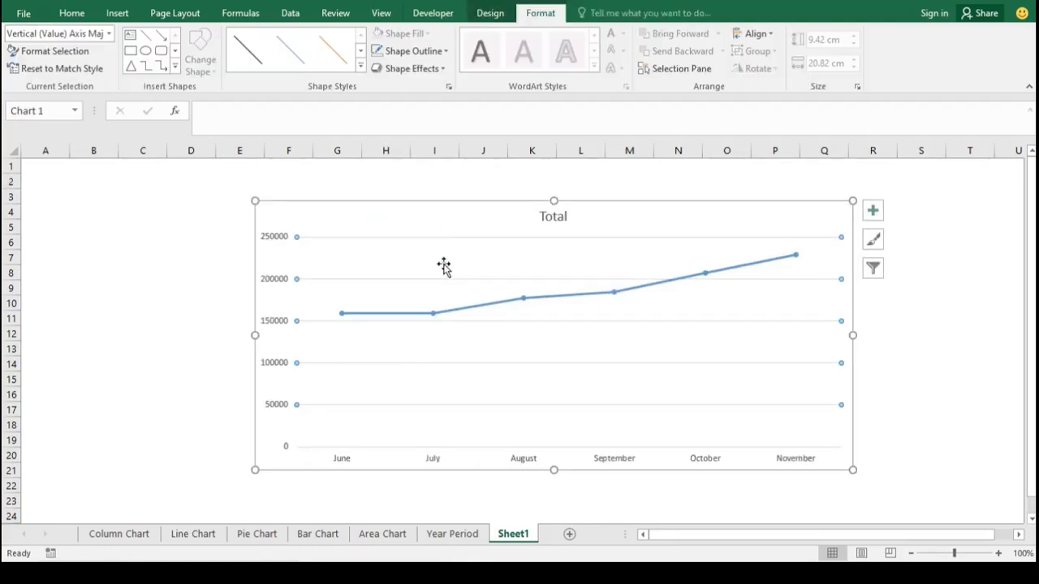
{"action": "left_click", "coordinate": [377, 51]}
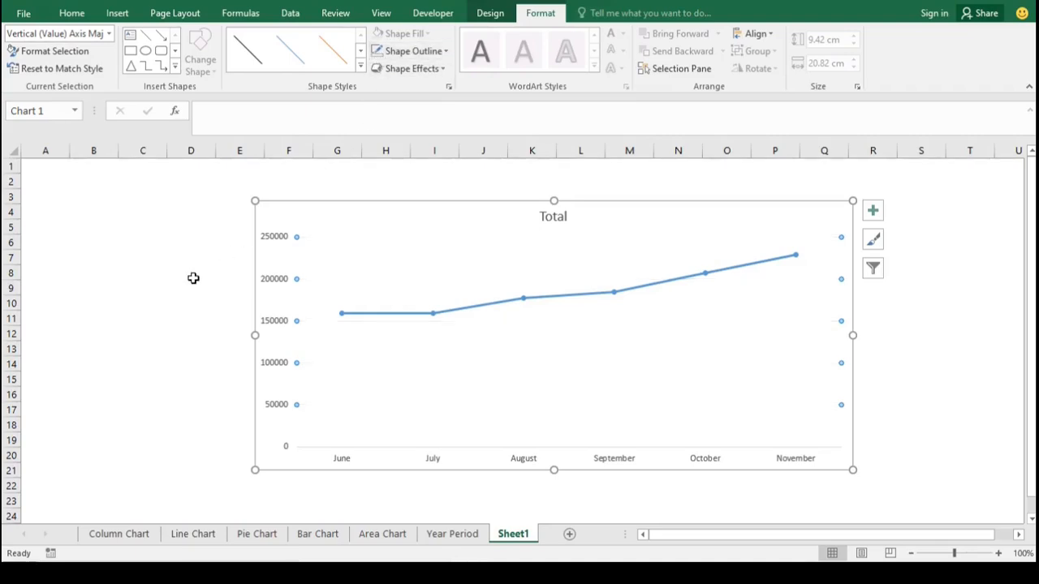
{"action": "left_click", "coordinate": [374, 458]}
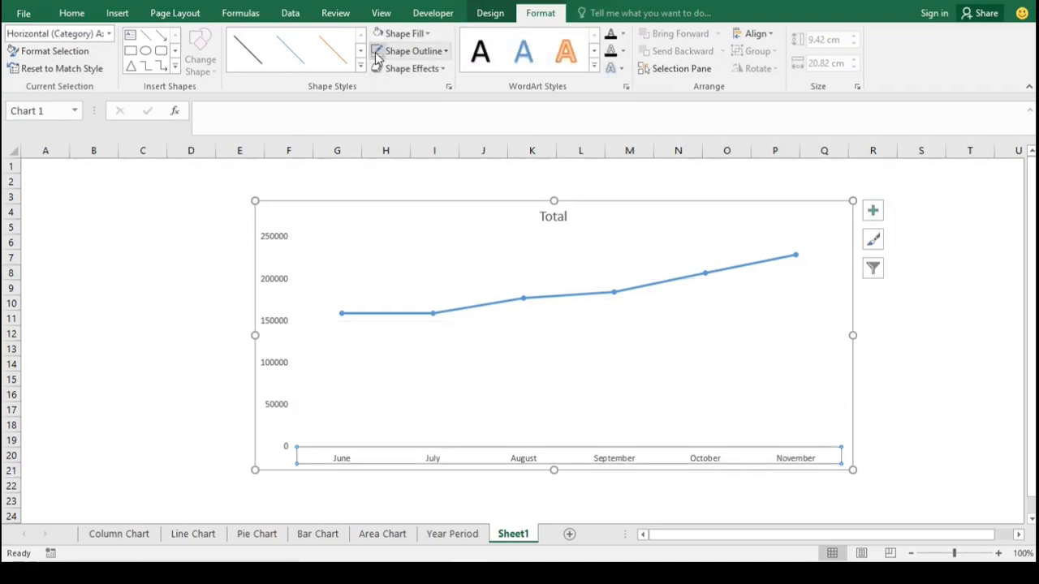
{"action": "left_click", "coordinate": [378, 54]}
{"action": "left_click", "coordinate": [181, 331]}
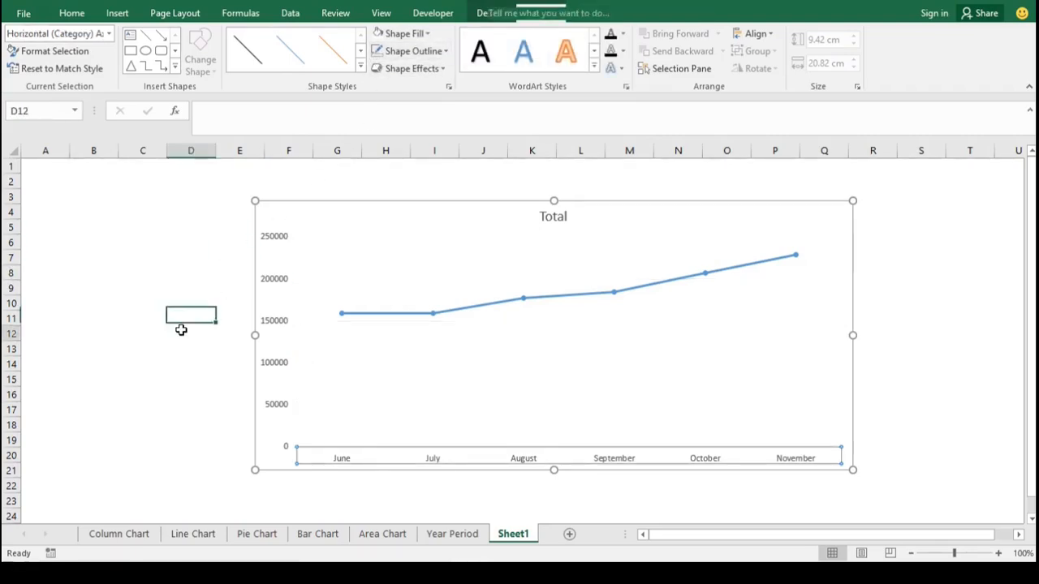
Step: Fill all cells of Sheet1 with dark blue
{"action": "left_click", "coordinate": [353, 413]}
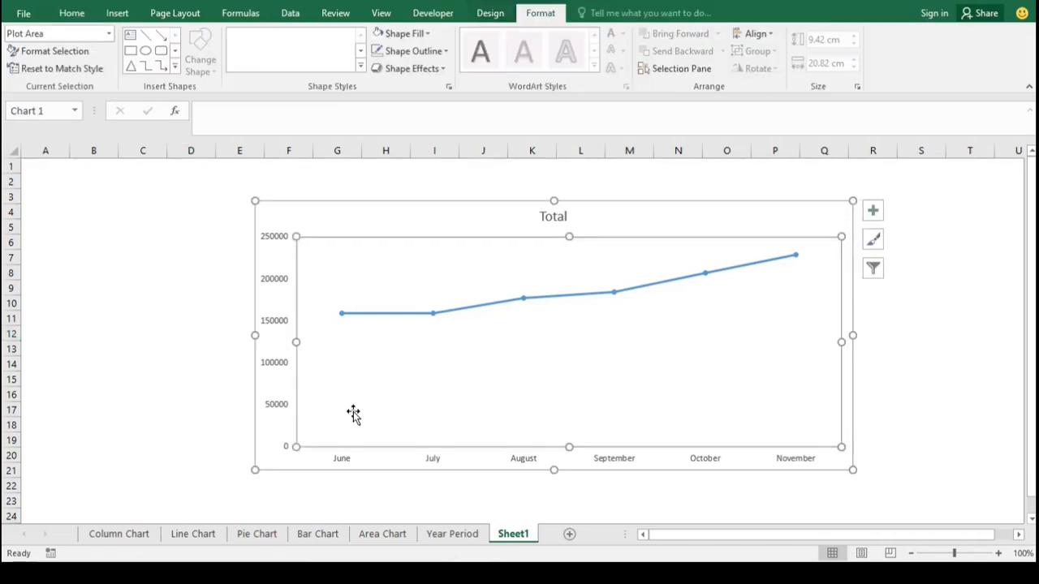
{"action": "left_click", "coordinate": [361, 216]}
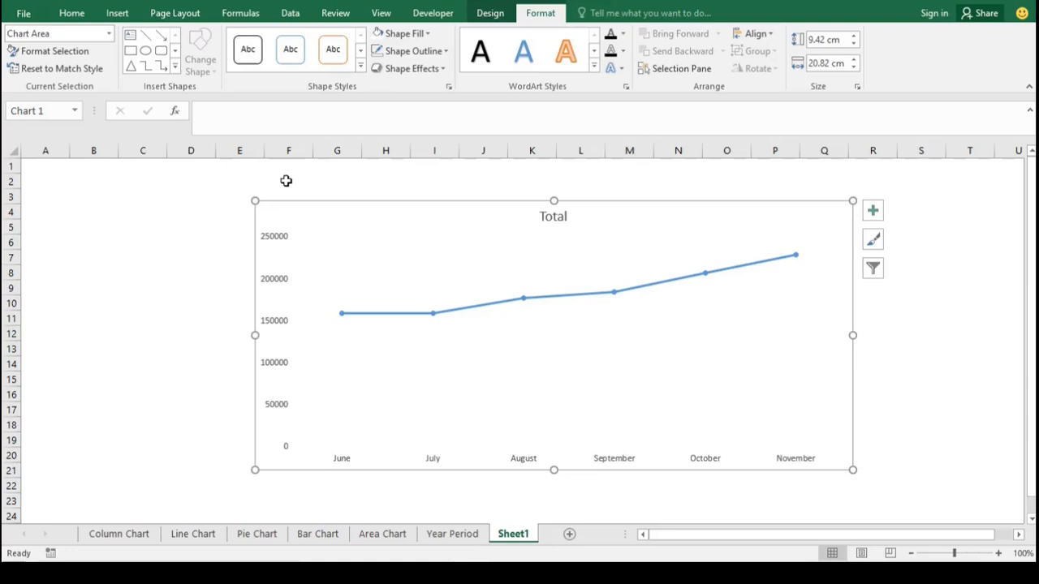
{"action": "left_click", "coordinate": [244, 185]}
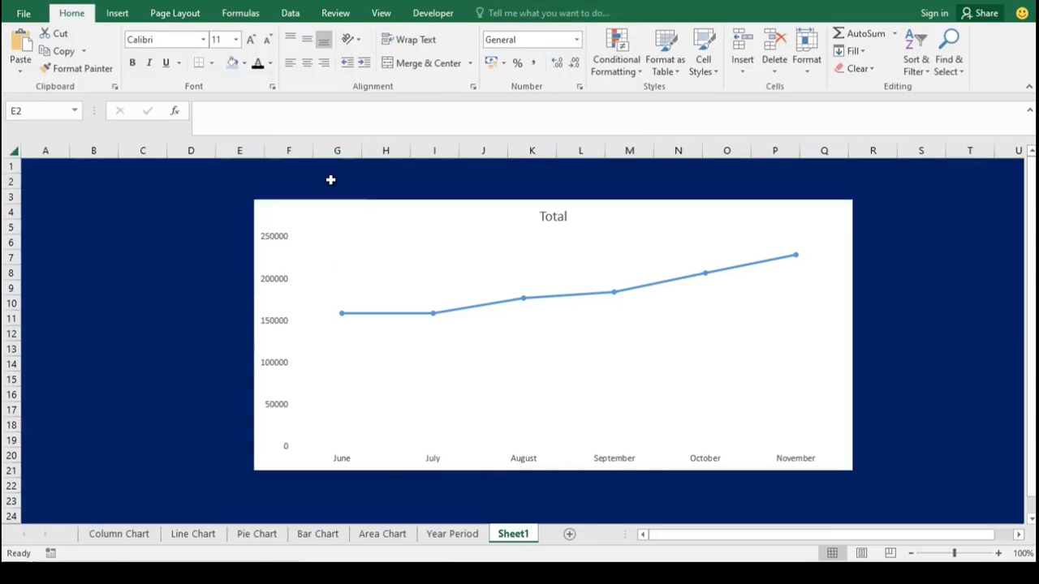
{"action": "left_click", "coordinate": [179, 387]}
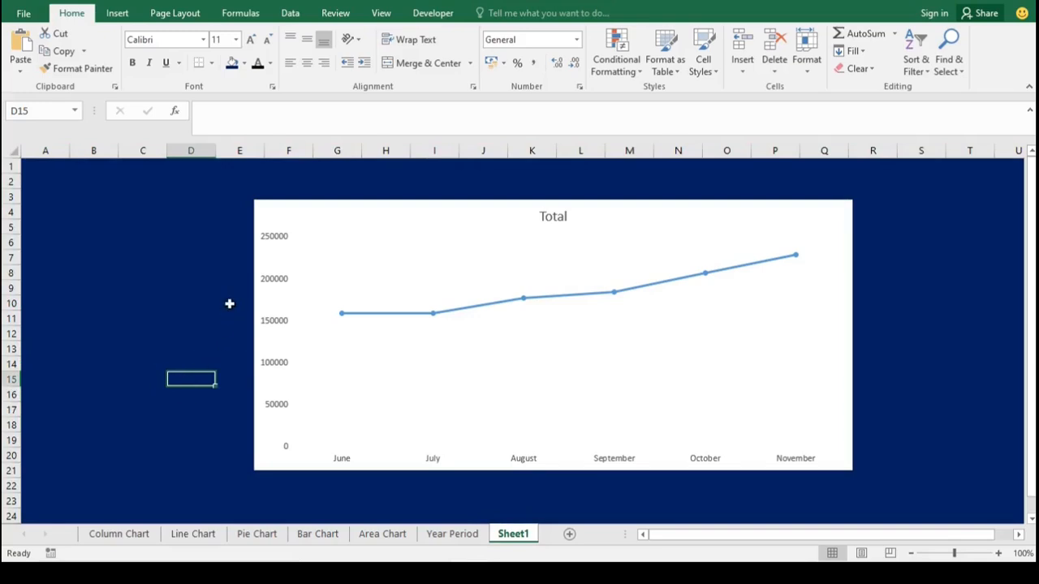
Step: Set the Total chart's area to no fill and change all of its text to white
{"action": "left_click", "coordinate": [340, 219]}
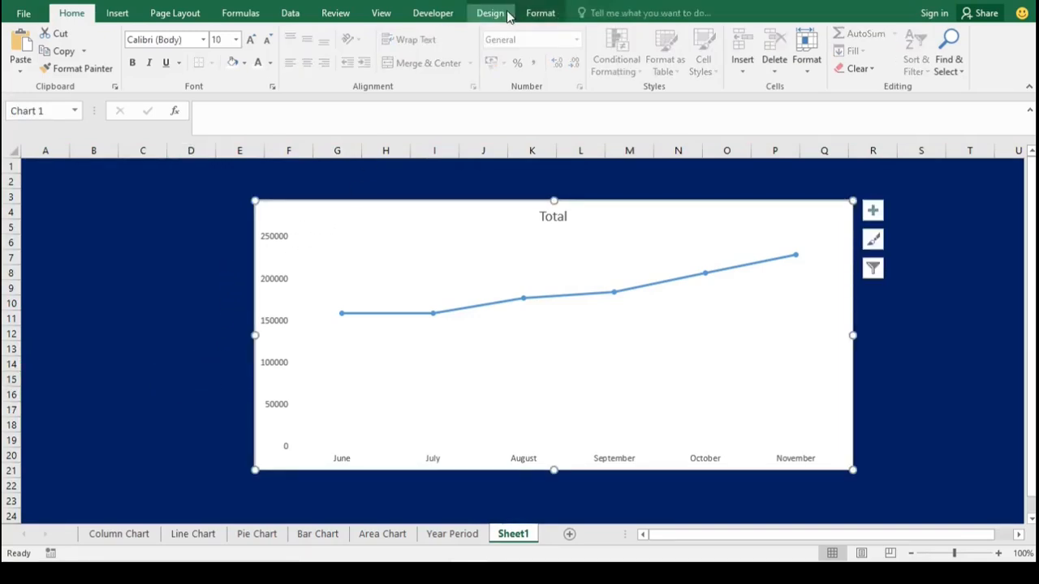
{"action": "left_click", "coordinate": [539, 13]}
{"action": "left_click", "coordinate": [404, 33]}
{"action": "left_click", "coordinate": [391, 218]}
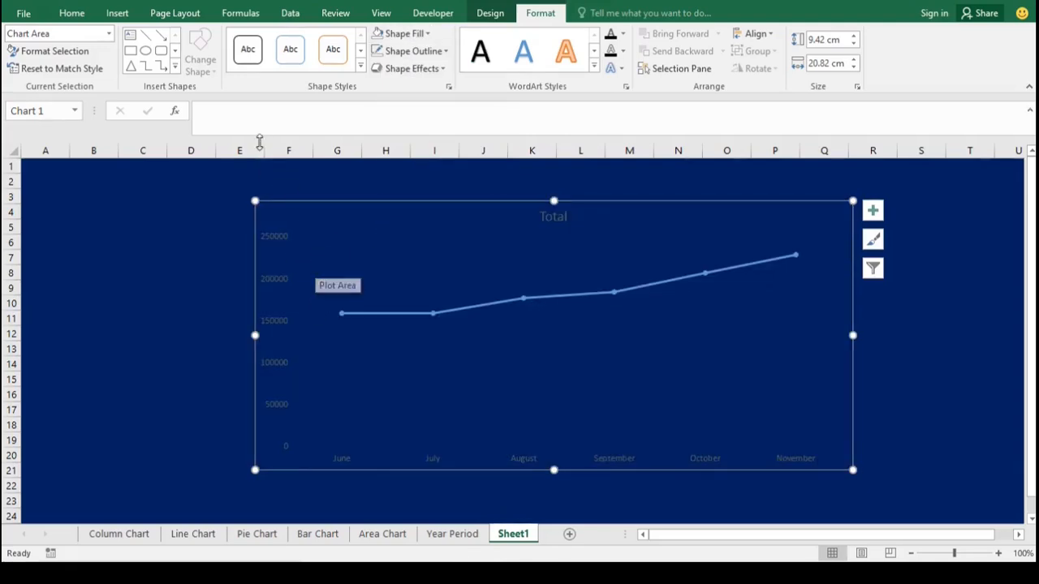
{"action": "left_click", "coordinate": [72, 13]}
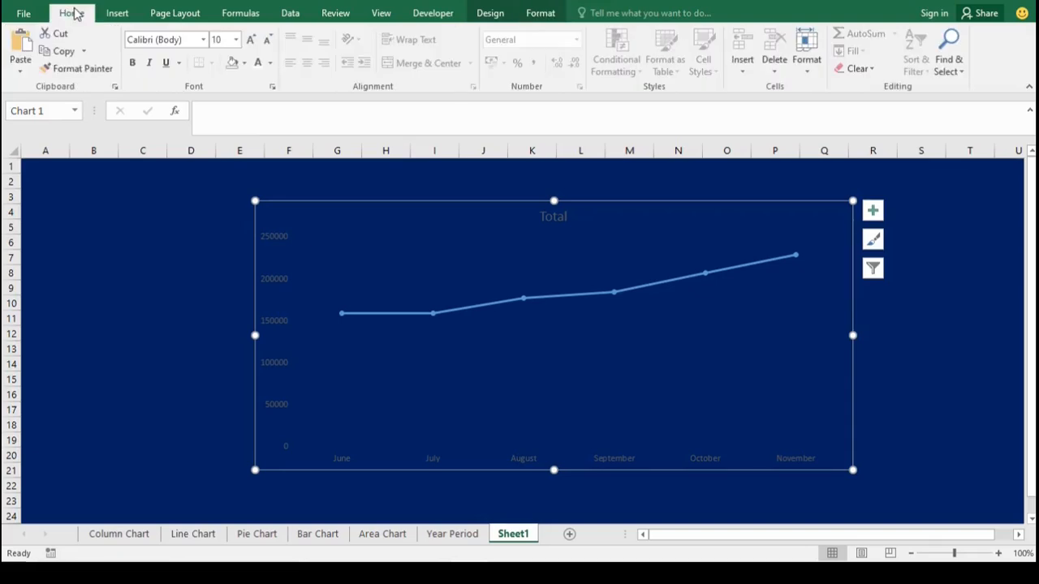
{"action": "left_click", "coordinate": [259, 65]}
Step: Delete the vertical value axis from the Total chart and add data labels to its line
{"action": "left_click", "coordinate": [278, 407]}
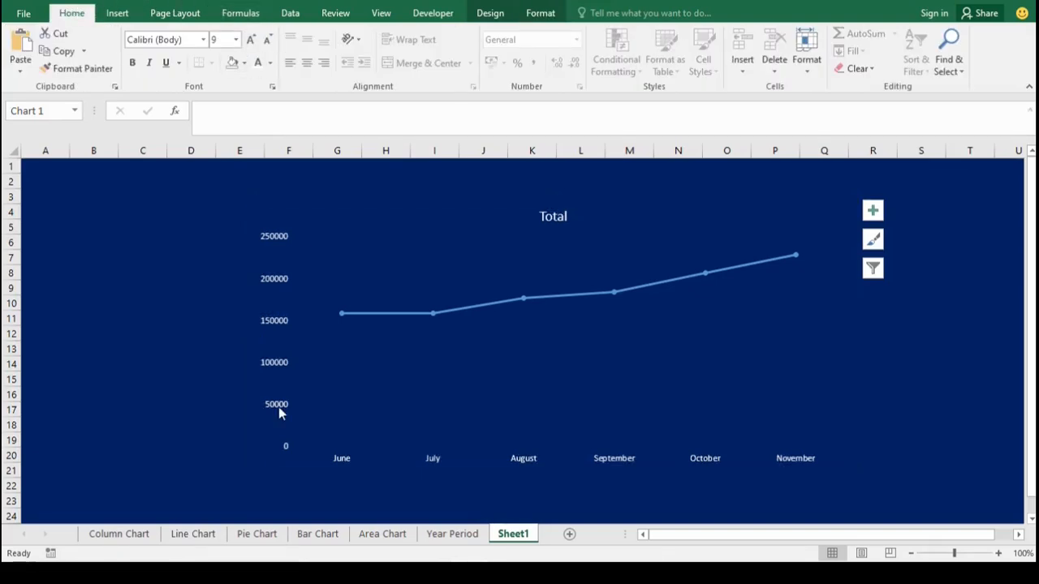
{"action": "key", "text": "Delete"}
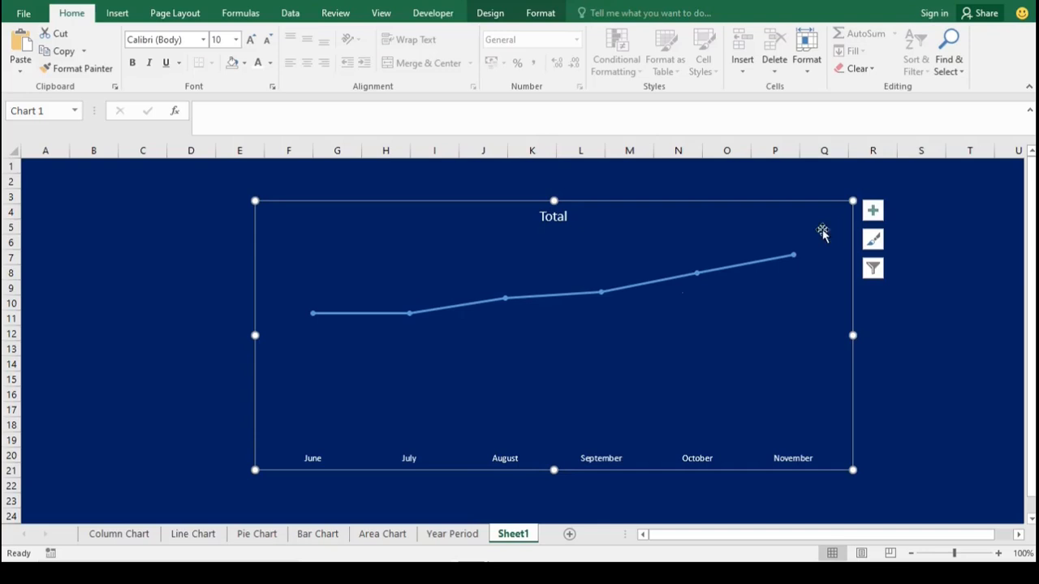
{"action": "left_click", "coordinate": [872, 212]}
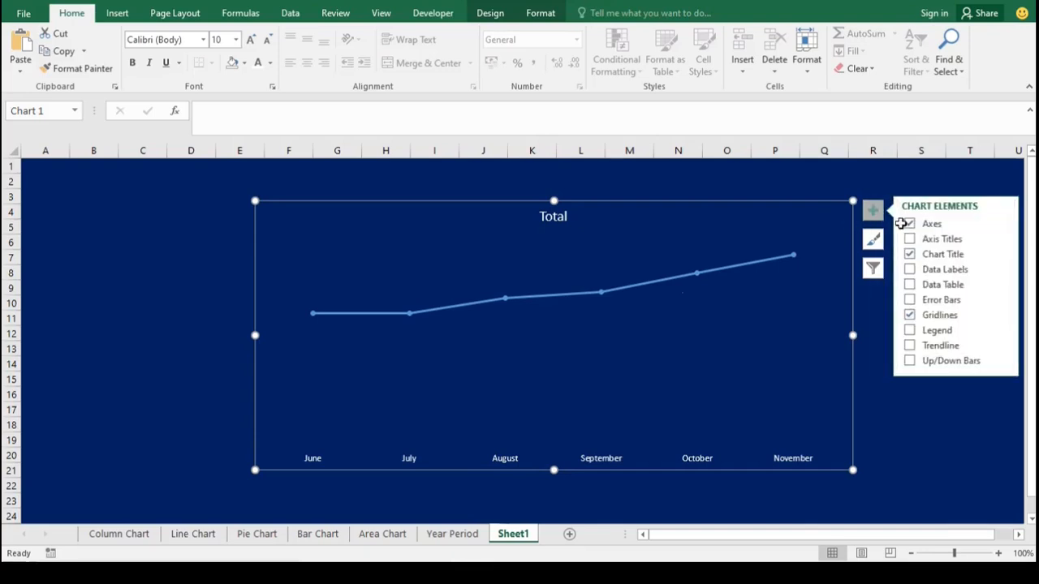
{"action": "left_click", "coordinate": [915, 270]}
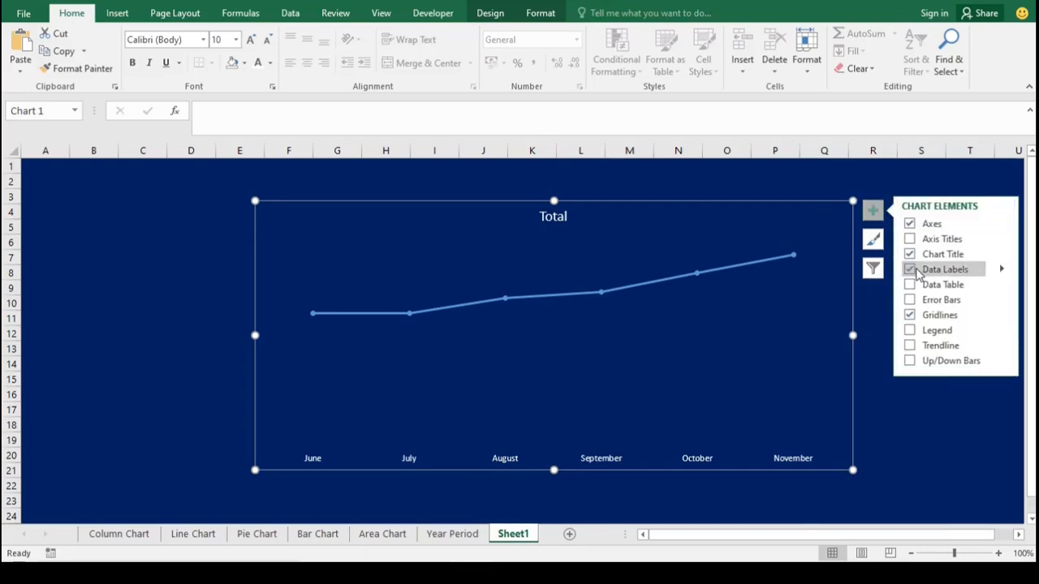
Step: Color the Total data series line white
{"action": "double_click", "coordinate": [754, 262]}
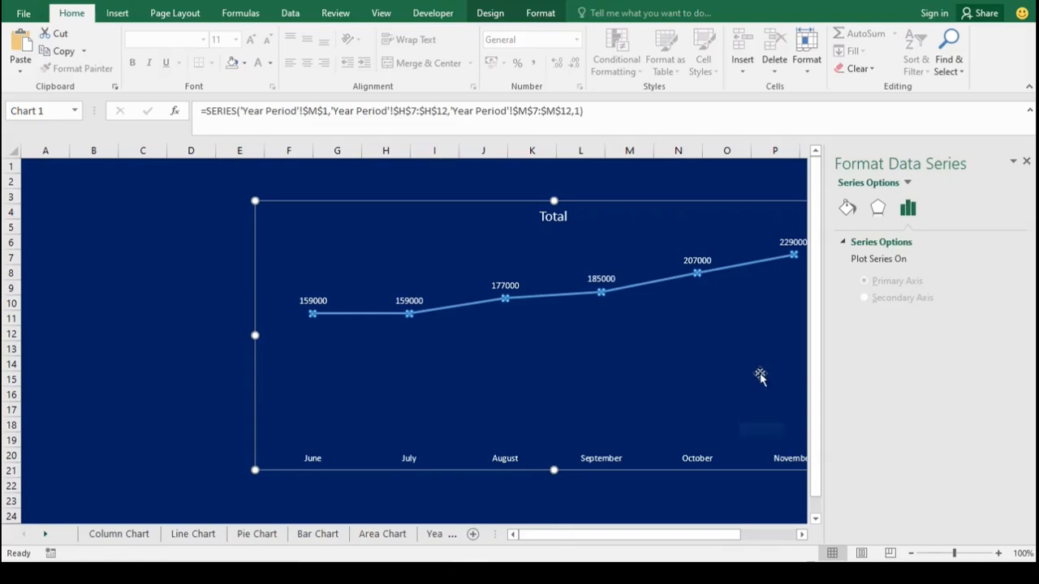
{"action": "left_click", "coordinate": [877, 210]}
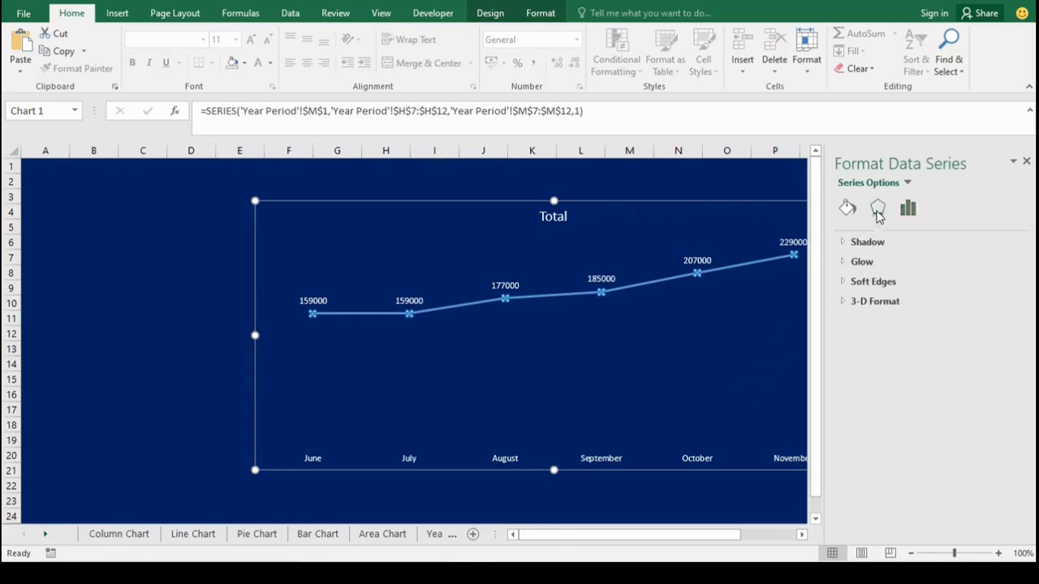
{"action": "left_click", "coordinate": [849, 210]}
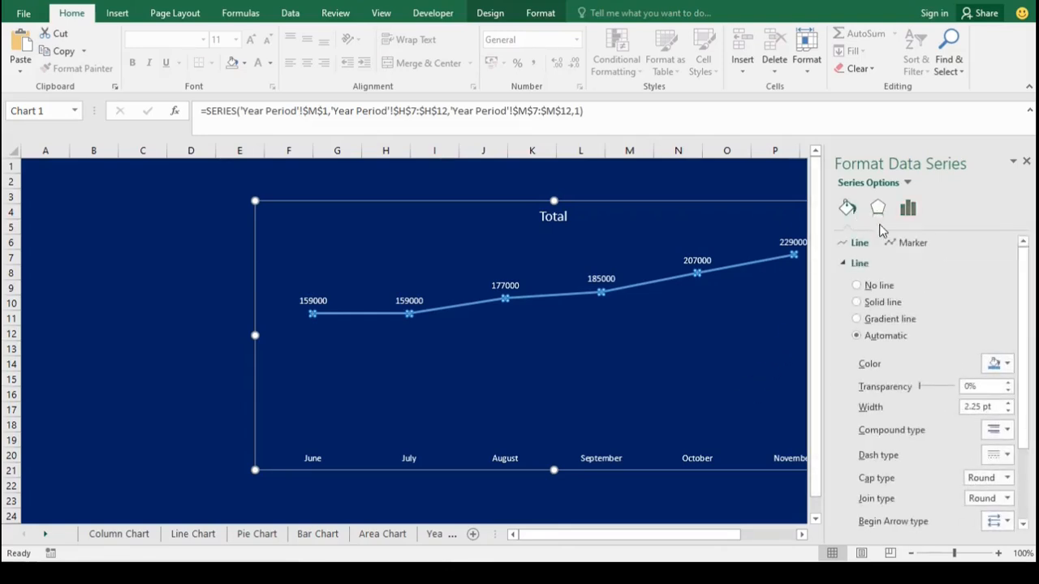
{"action": "left_click", "coordinate": [1006, 365]}
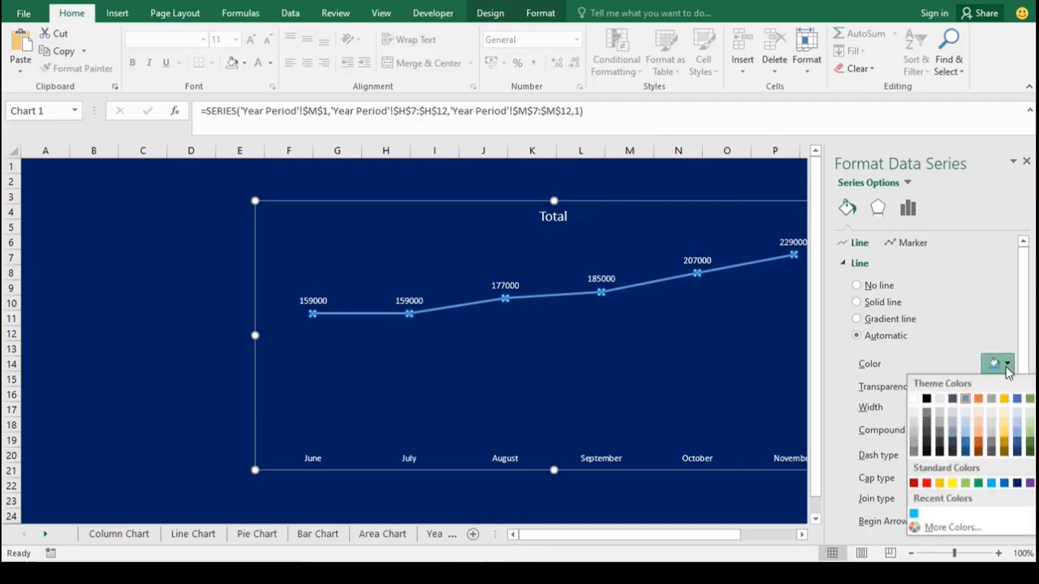
{"action": "left_click", "coordinate": [914, 399]}
Step: Give the line's markers a solid light blue fill from the recent colors, and close the series formatting
{"action": "left_click", "coordinate": [913, 243]}
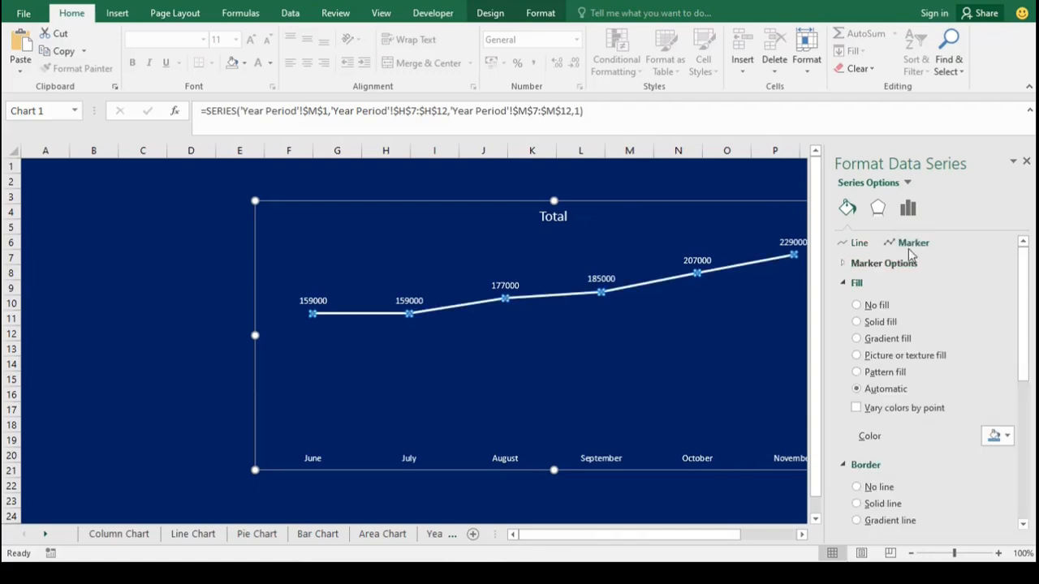
{"action": "left_click", "coordinate": [1006, 436]}
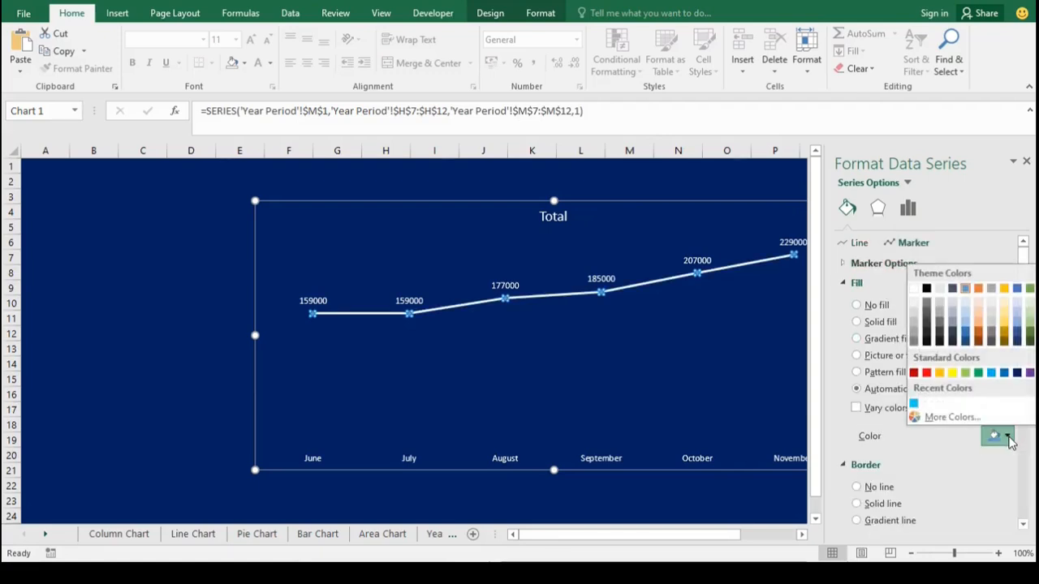
{"action": "left_click", "coordinate": [914, 404]}
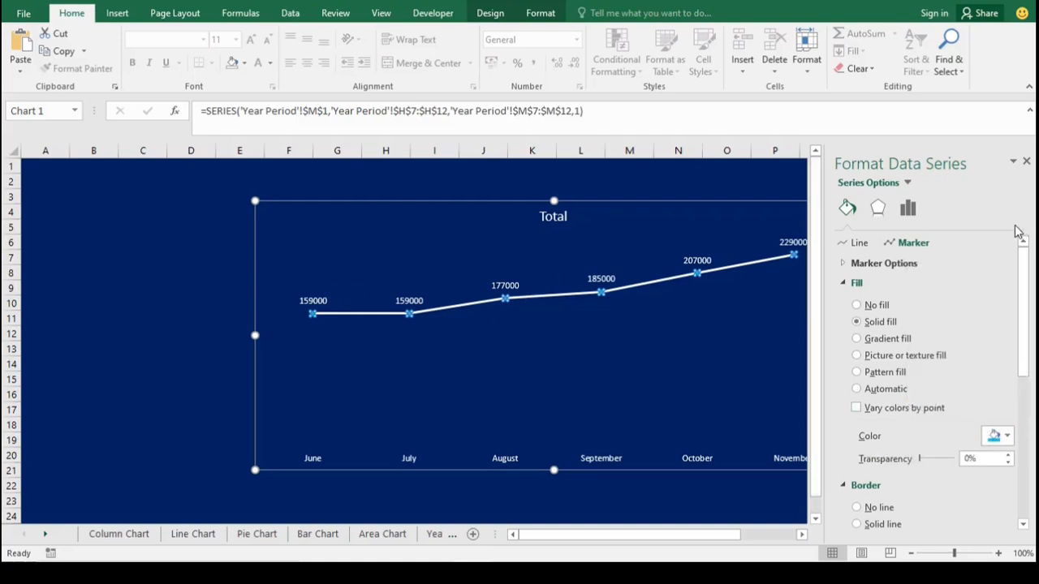
{"action": "left_click", "coordinate": [1027, 163]}
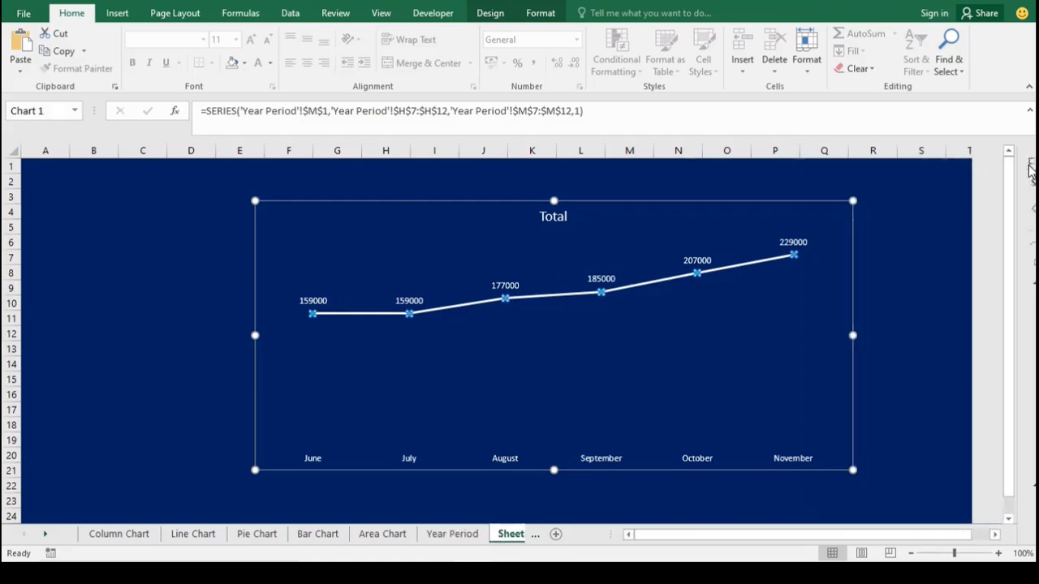
{"action": "left_click", "coordinate": [922, 230]}
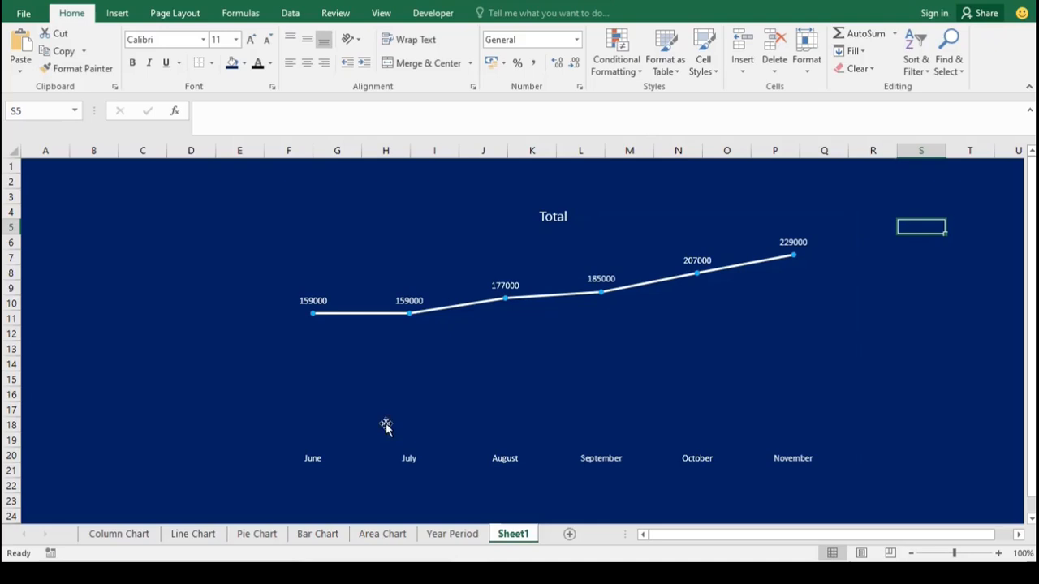
Step: Change the font of the Total chart's title to Bahnschrift SemiBold
{"action": "left_click", "coordinate": [604, 382]}
{"action": "left_click", "coordinate": [554, 212]}
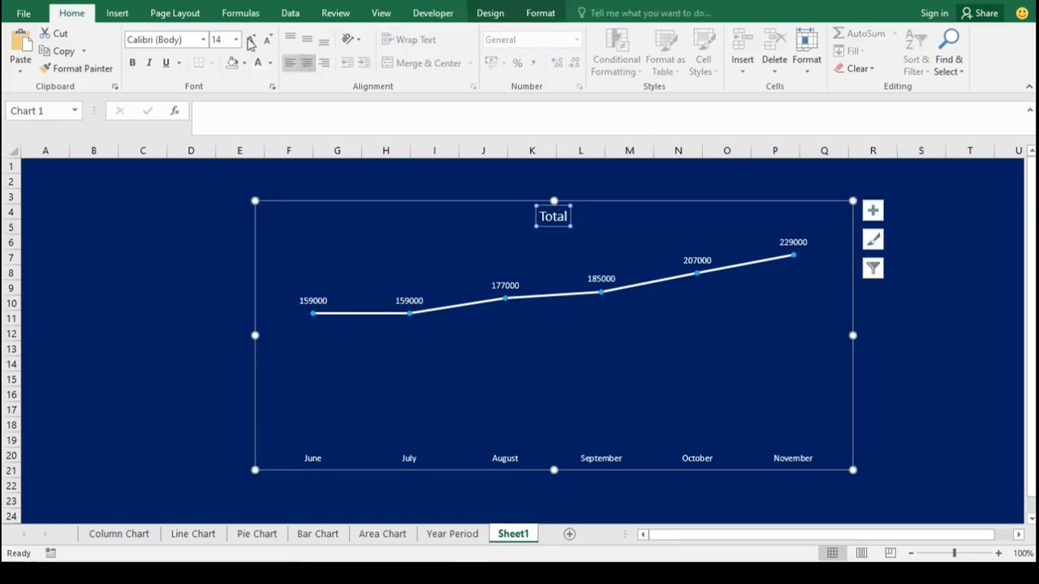
{"action": "left_click", "coordinate": [203, 39]}
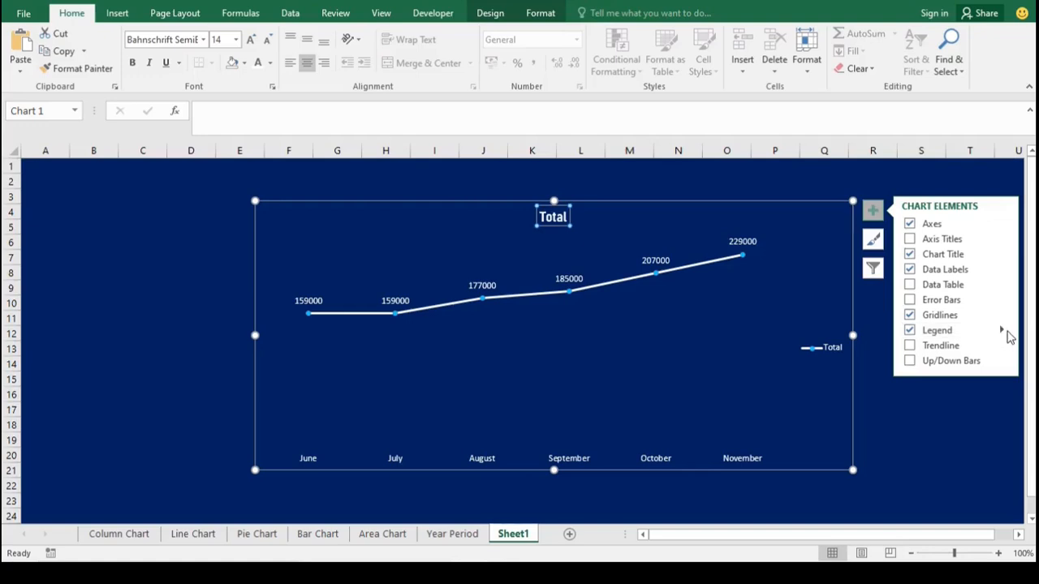
Step: Place the Total chart's legend at the bottom of the chart
{"action": "left_click", "coordinate": [1003, 332]}
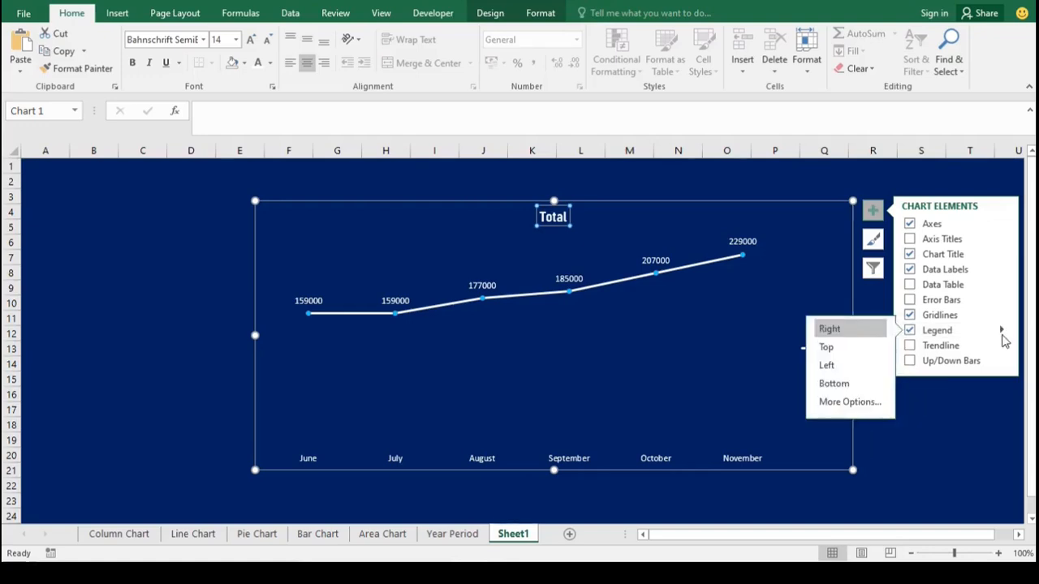
{"action": "left_click", "coordinate": [860, 387]}
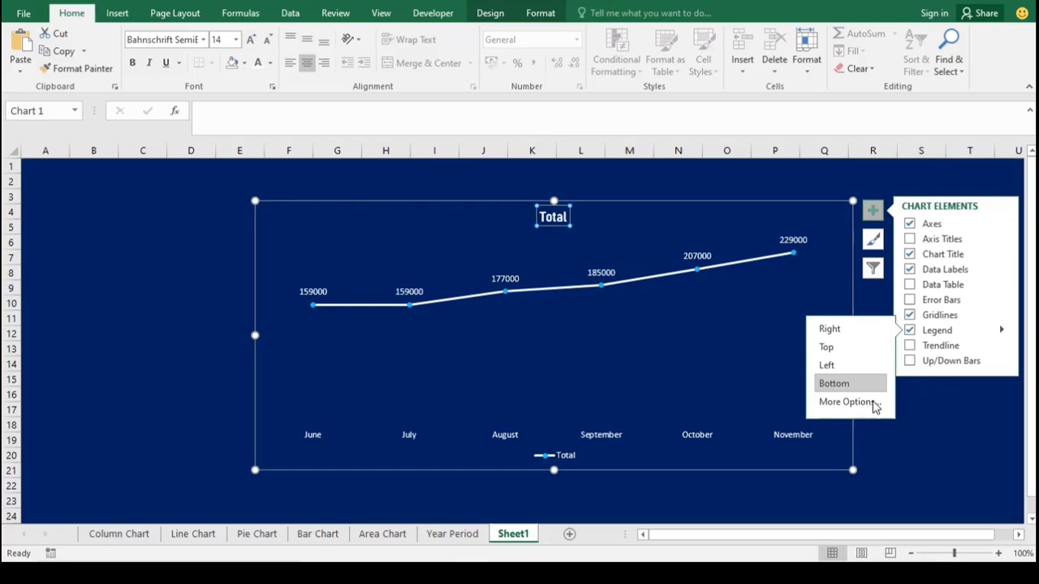
{"action": "left_click", "coordinate": [901, 489]}
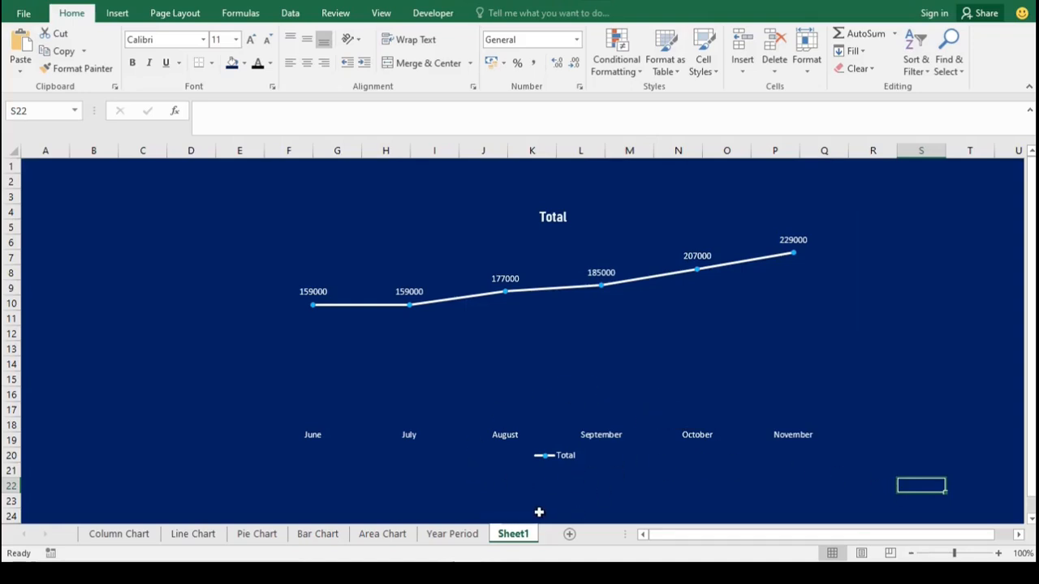
Step: On the Year Period sheet, apply the third preset in the first row of preset shape effects to the Sales chart
{"action": "left_click", "coordinate": [452, 534]}
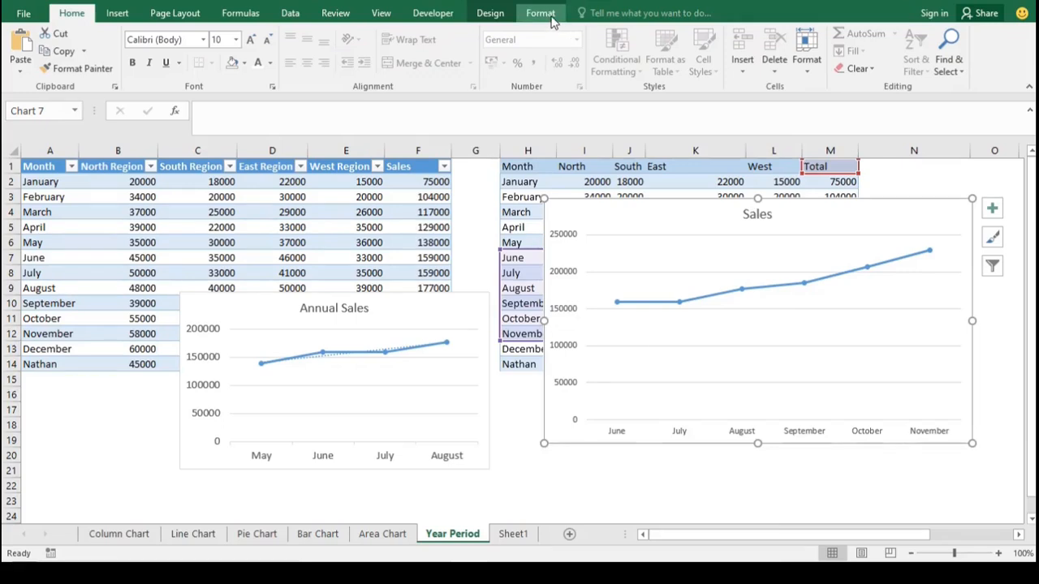
{"action": "left_click", "coordinate": [540, 13]}
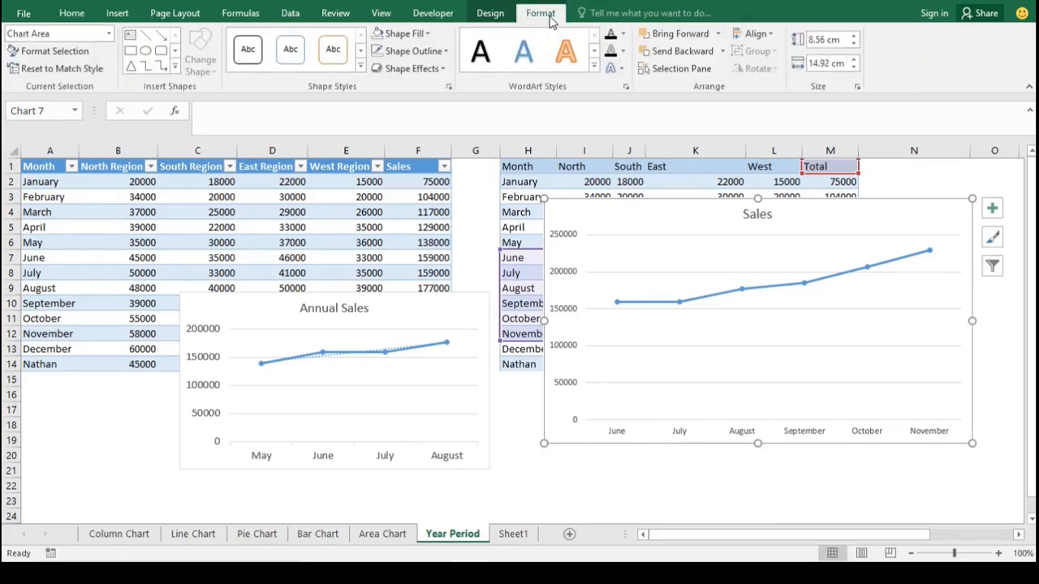
{"action": "left_click", "coordinate": [444, 71]}
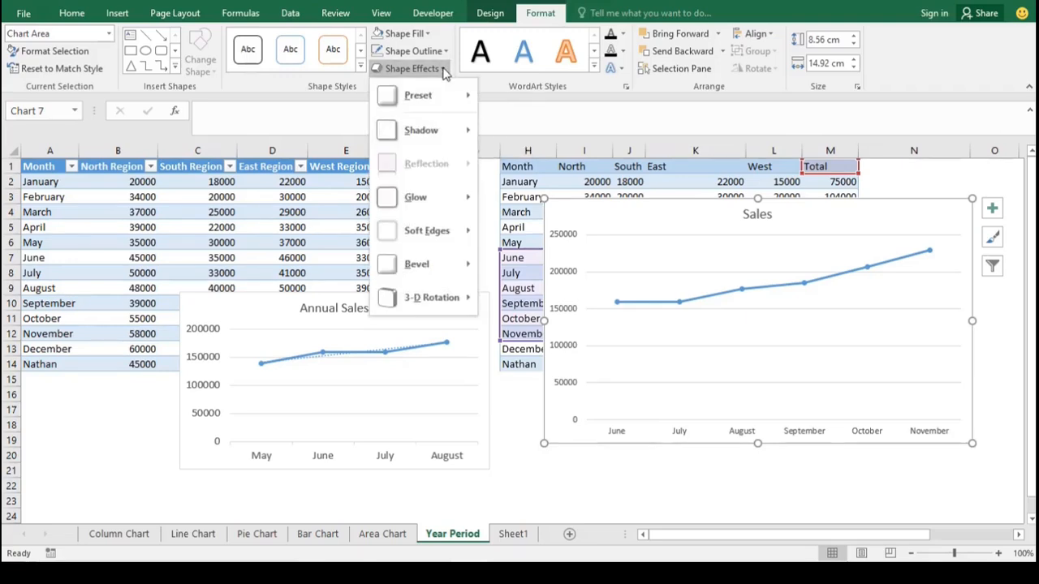
{"action": "mouse_move", "coordinate": [458, 96]}
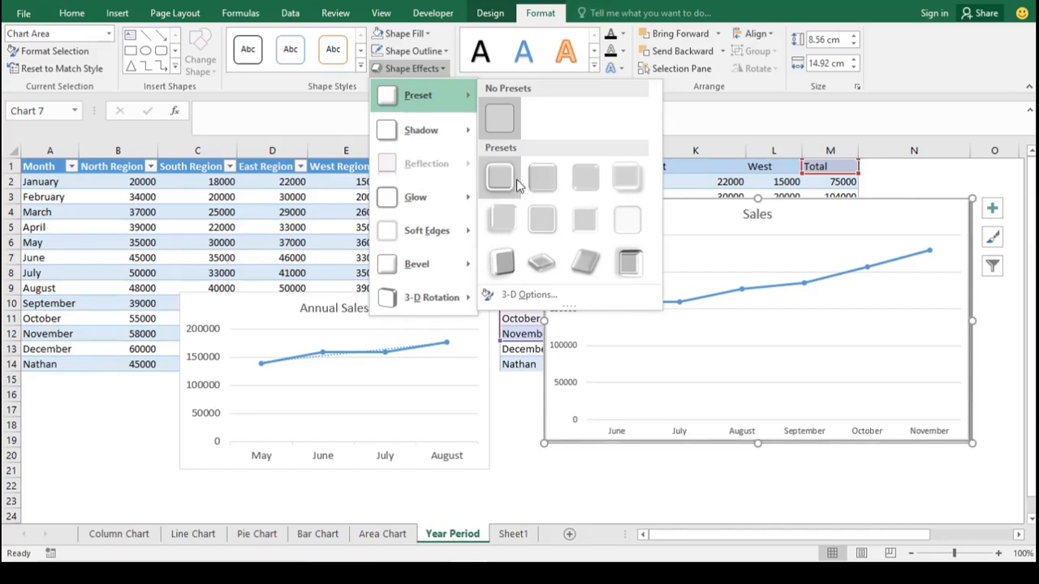
{"action": "left_click", "coordinate": [583, 182]}
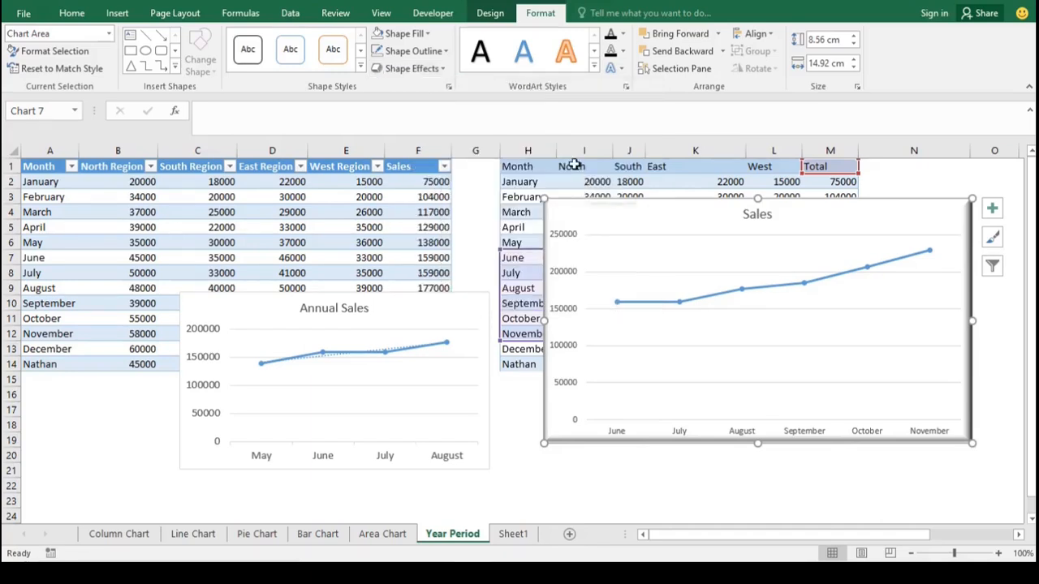
Step: Apply the centered inner shadow effect to the Sales chart
{"action": "left_click", "coordinate": [443, 69]}
{"action": "mouse_move", "coordinate": [443, 128]}
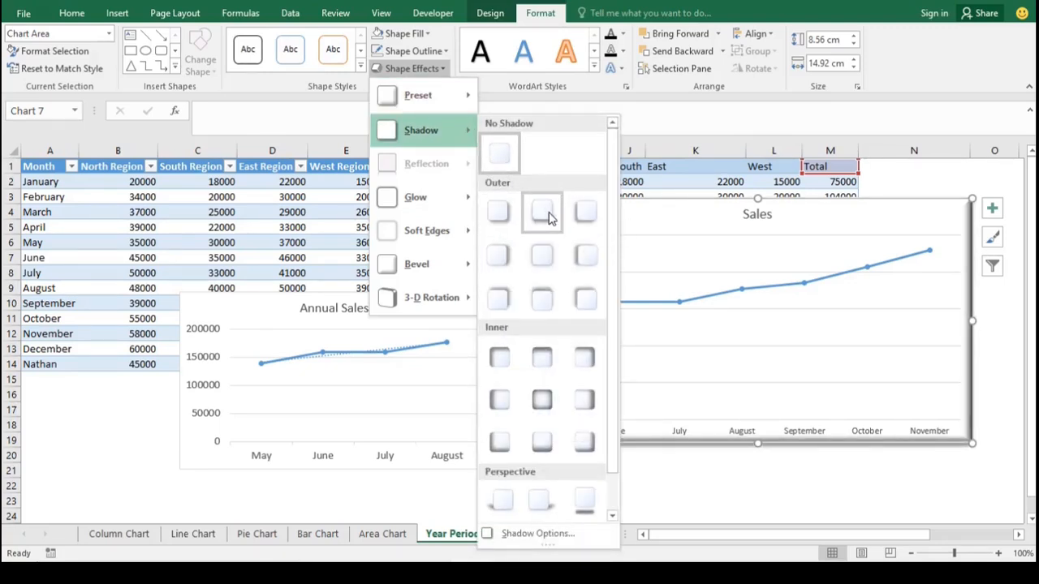
{"action": "left_click", "coordinate": [545, 400]}
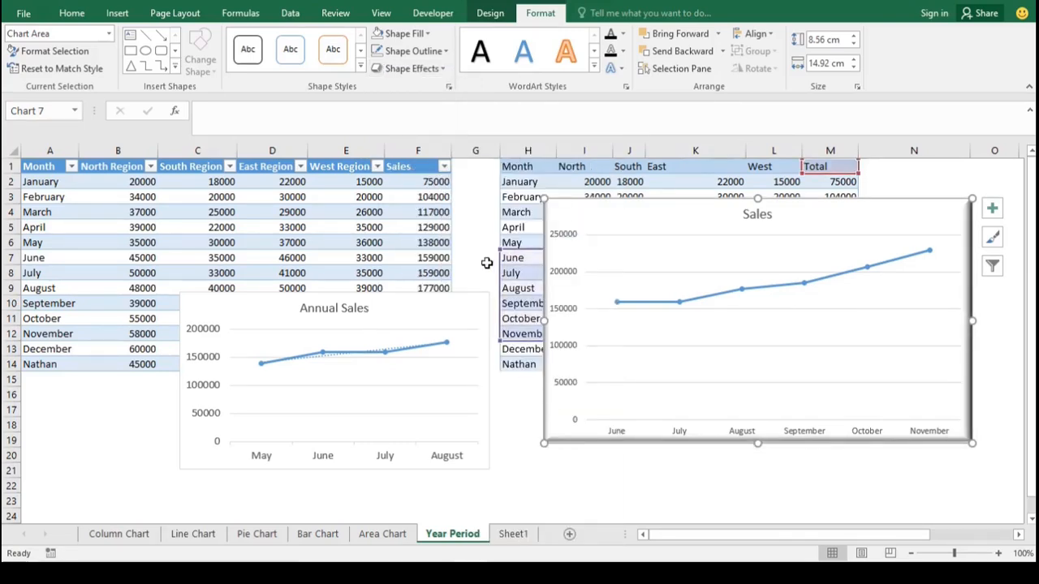
Step: Give the Sales chart a glow in the light blue from the recent colors
{"action": "left_click", "coordinate": [415, 68]}
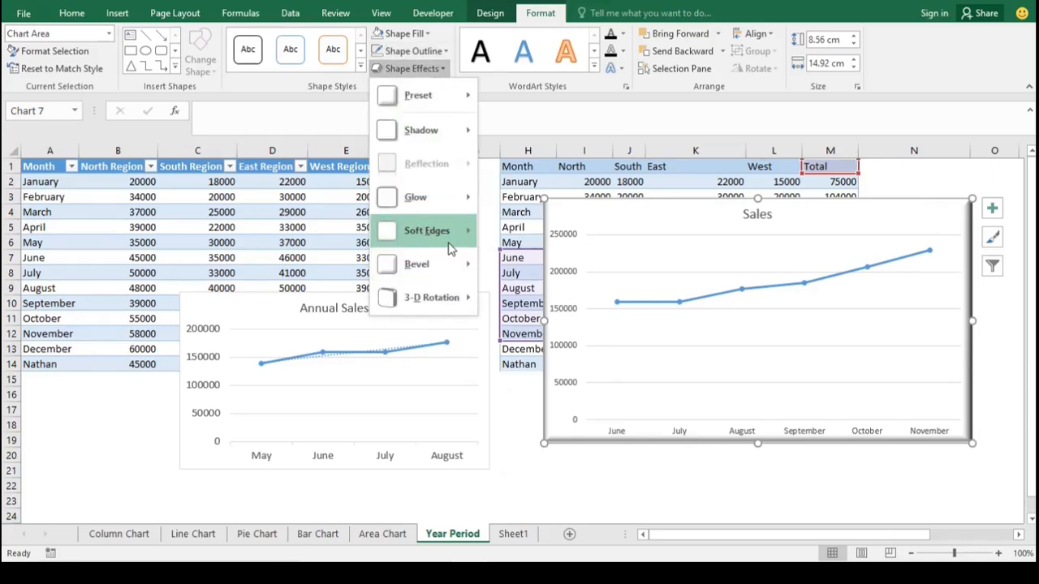
{"action": "mouse_move", "coordinate": [459, 213]}
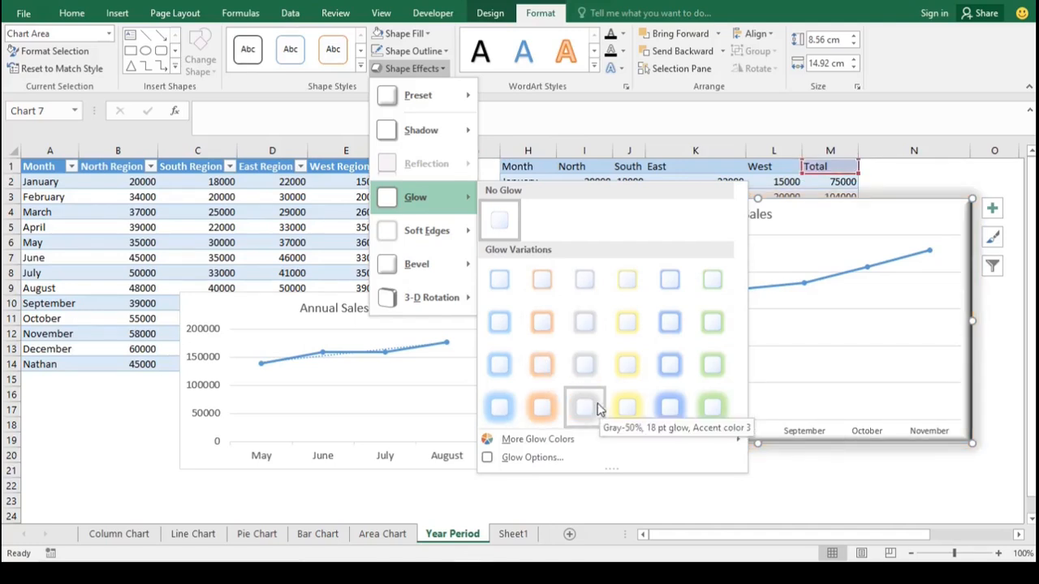
{"action": "mouse_move", "coordinate": [540, 443]}
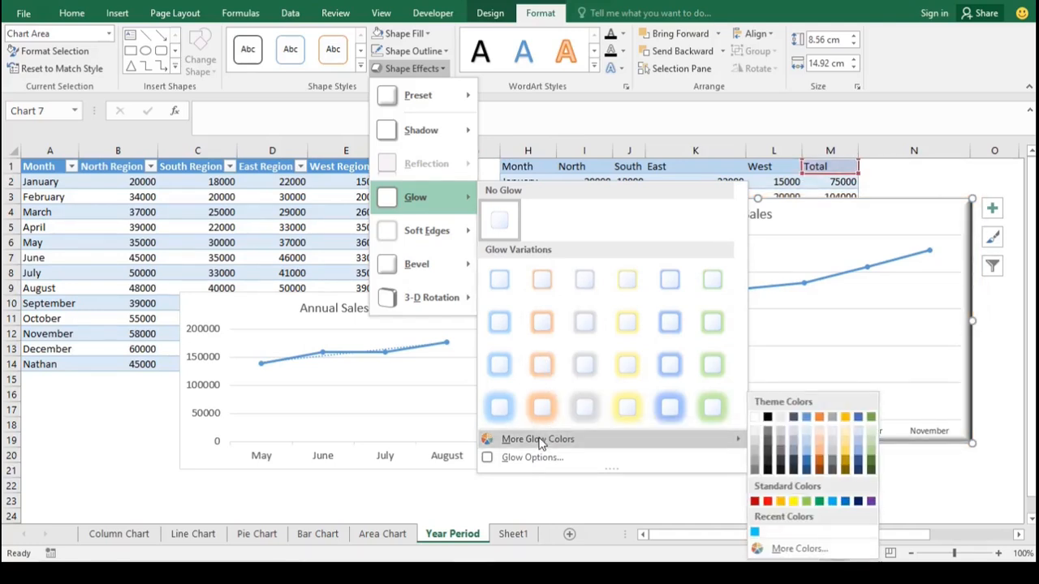
{"action": "left_click", "coordinate": [755, 534]}
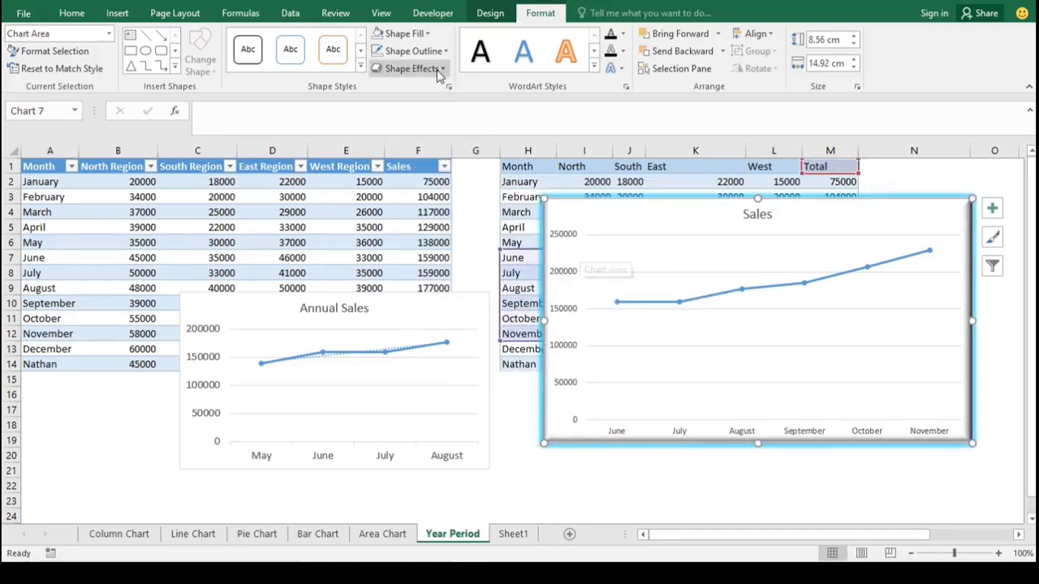
{"action": "left_click", "coordinate": [439, 69]}
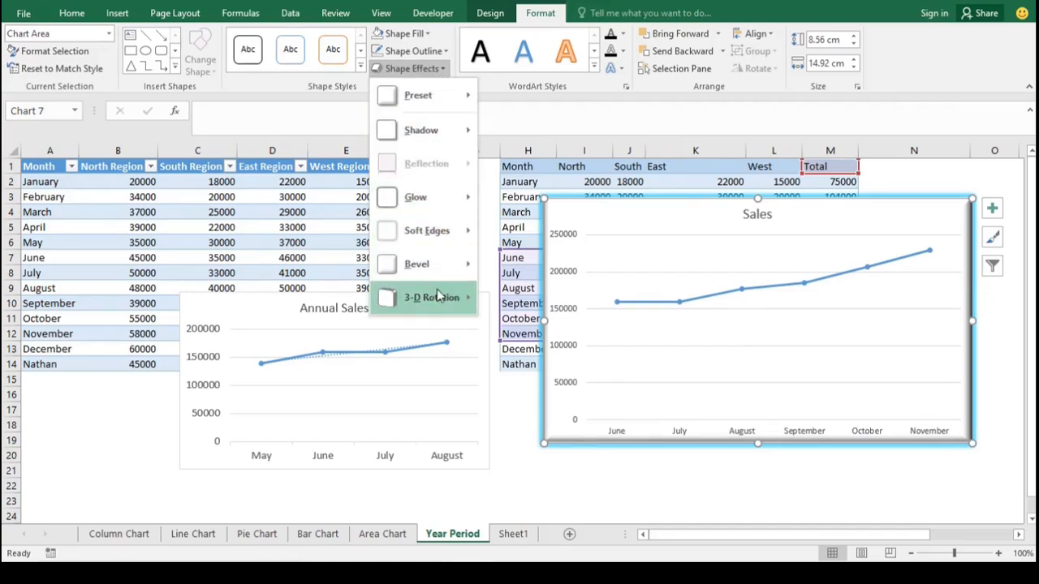
{"action": "mouse_move", "coordinate": [456, 265]}
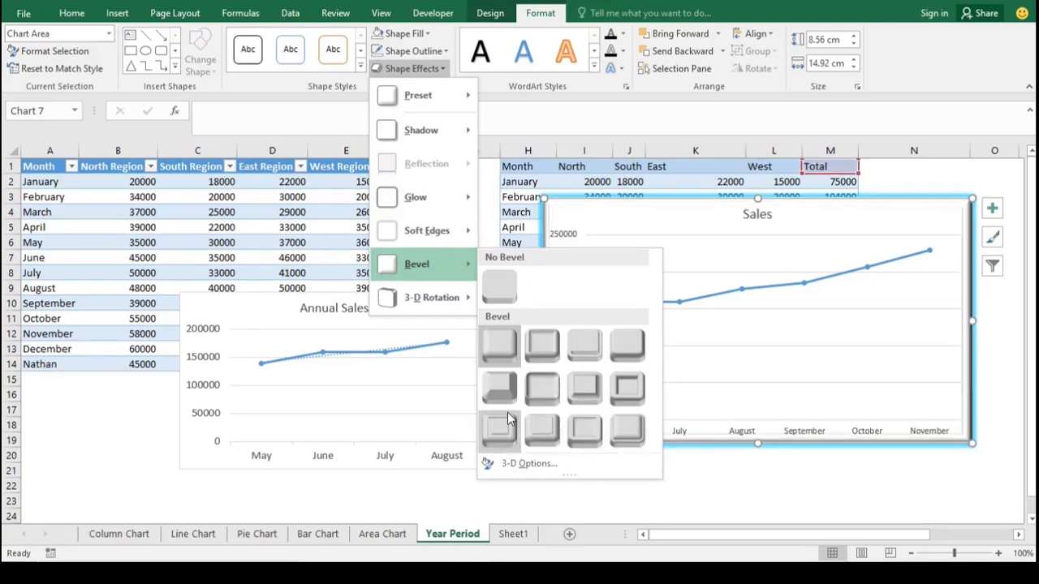
{"action": "mouse_move", "coordinate": [474, 304]}
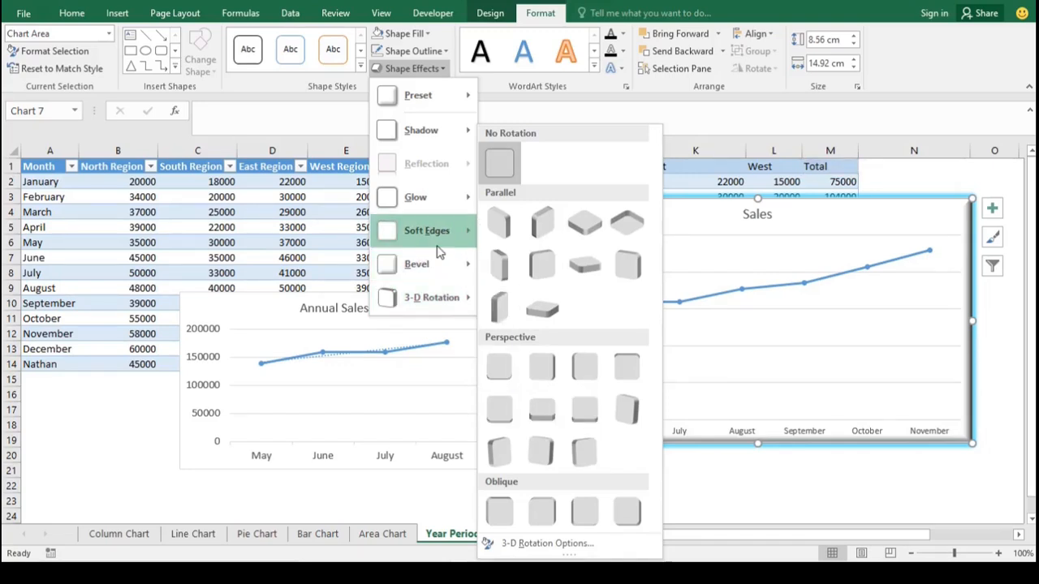
{"action": "mouse_move", "coordinate": [447, 231]}
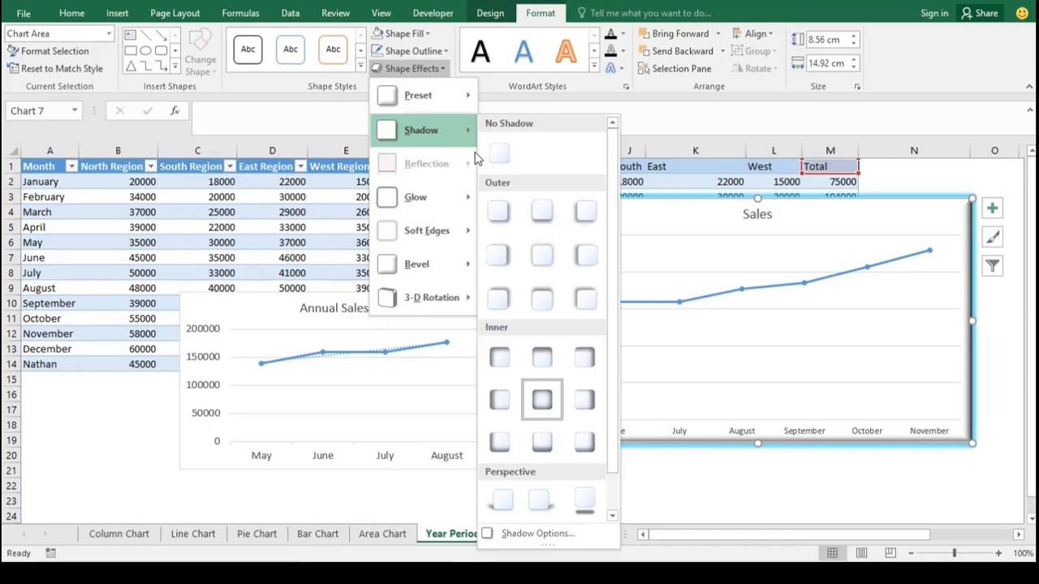
{"action": "mouse_move", "coordinate": [466, 113]}
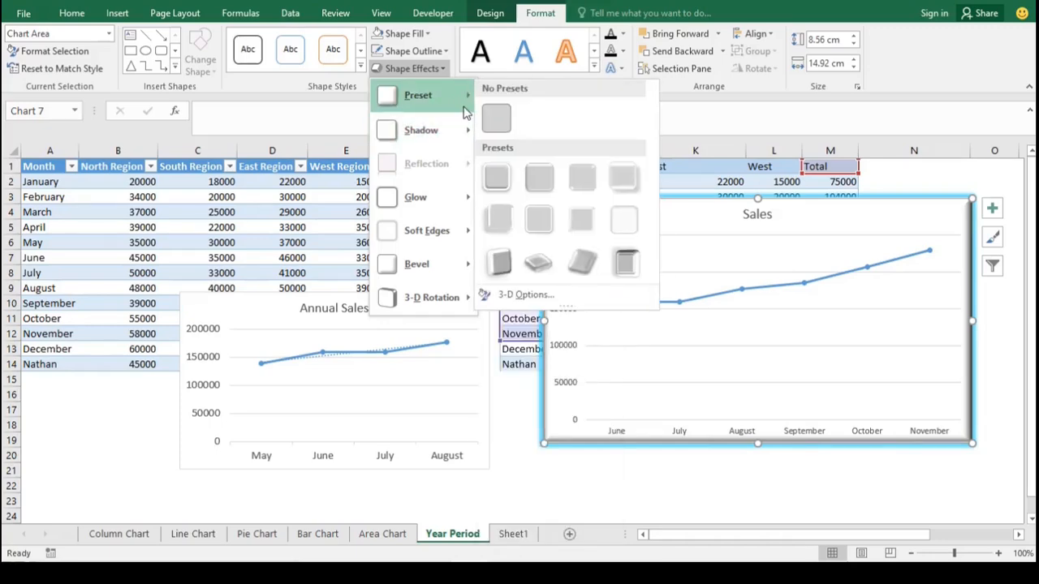
{"action": "left_click", "coordinate": [705, 507]}
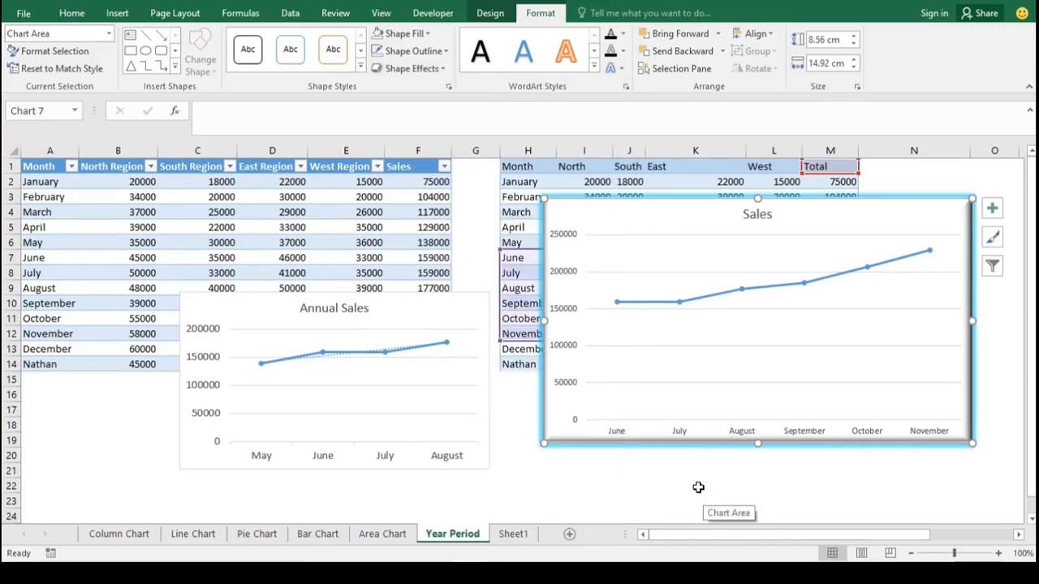
{"action": "left_click", "coordinate": [698, 487]}
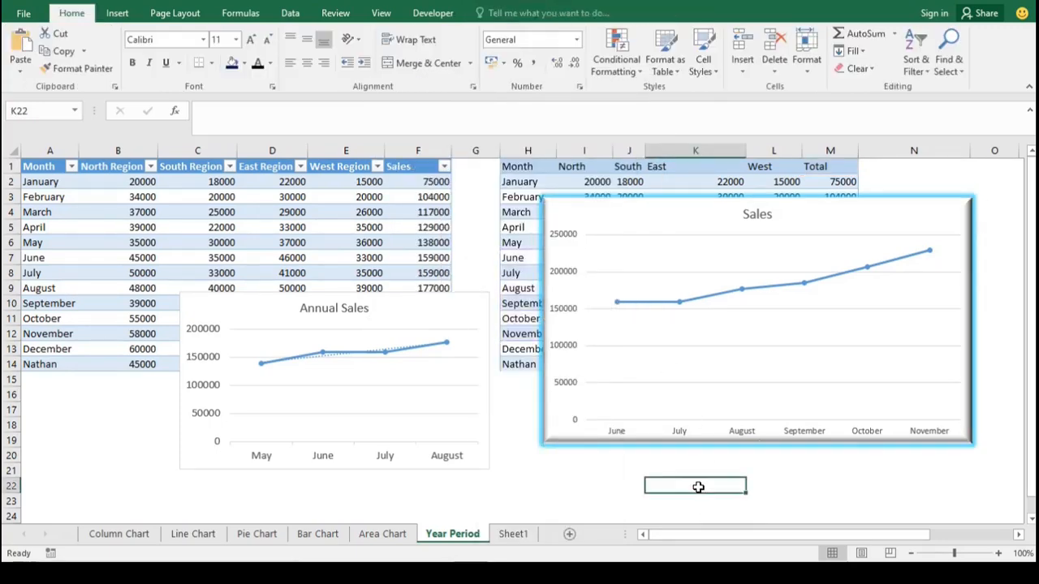
Step: Enlarge the Annual Sales chart upward and to the left, to about 9.16 cm high and 14.05 cm wide
{"action": "left_click", "coordinate": [452, 308]}
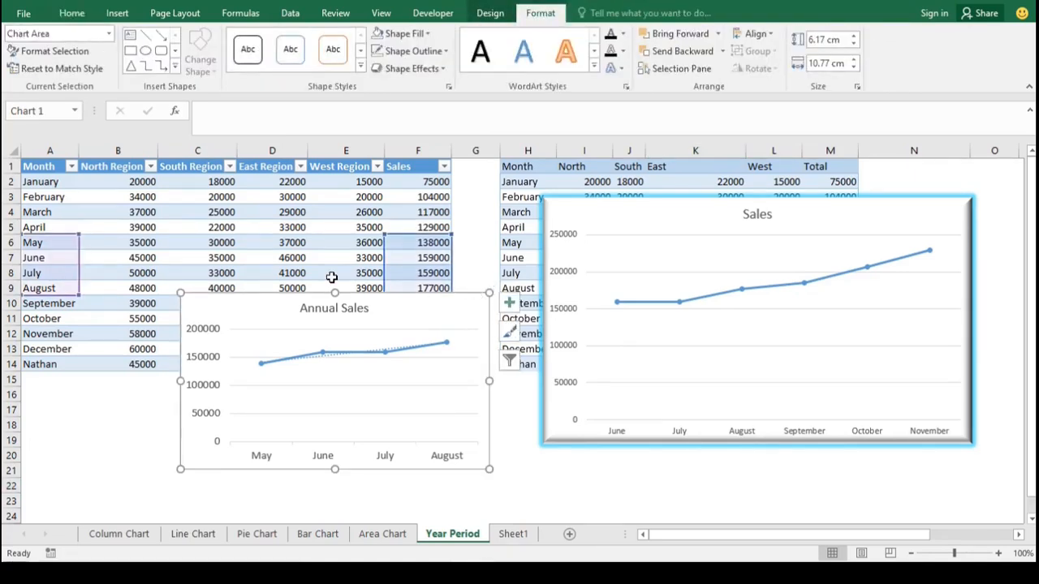
{"action": "left_click_drag", "start_coordinate": [332, 293], "coordinate": [323, 206]}
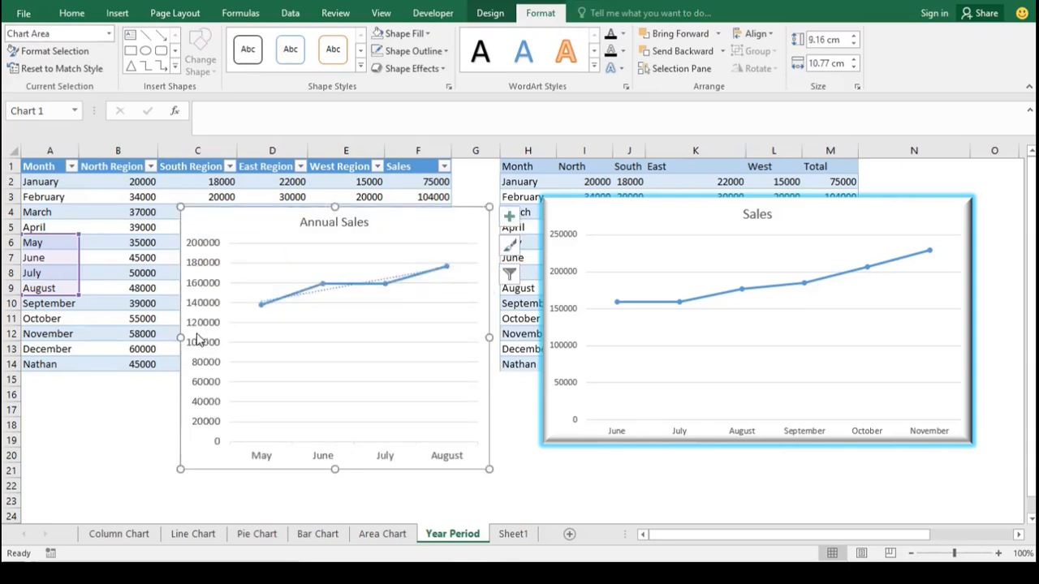
{"action": "left_click_drag", "start_coordinate": [181, 338], "coordinate": [86, 322]}
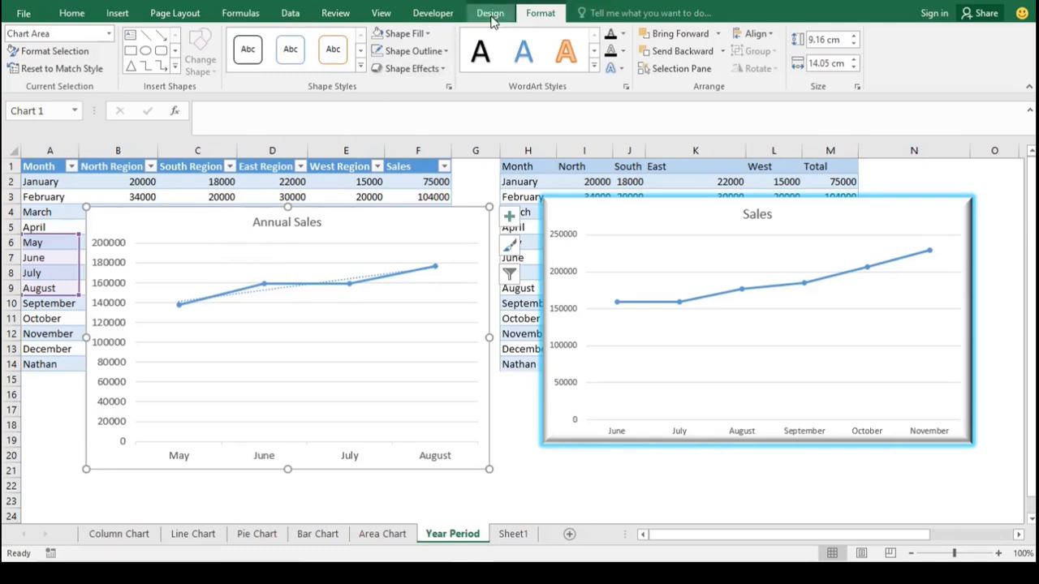
{"action": "left_click", "coordinate": [490, 14]}
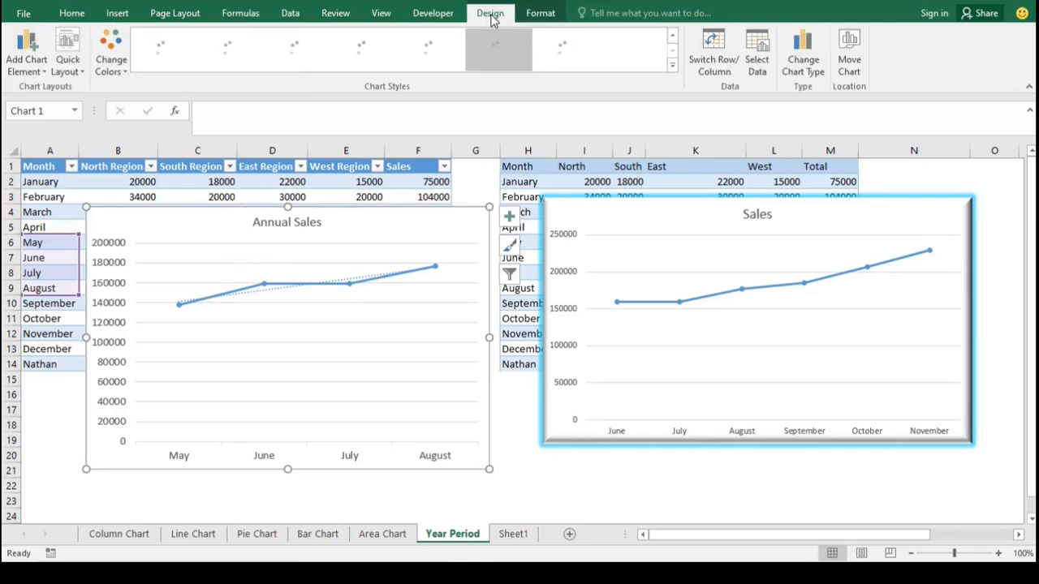
{"action": "left_click", "coordinate": [79, 71]}
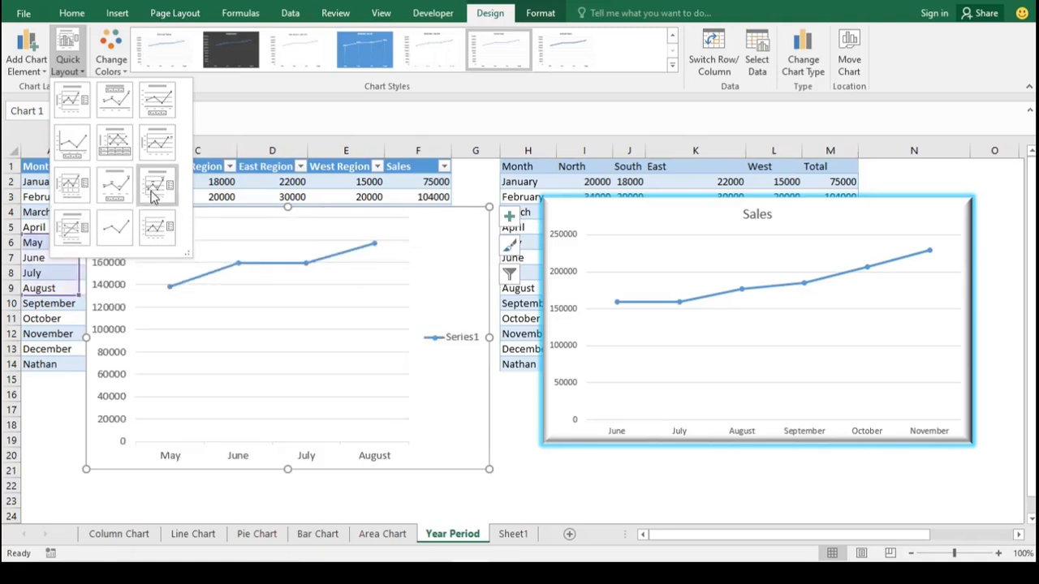
{"action": "left_click", "coordinate": [72, 142]}
{"action": "left_click", "coordinate": [111, 58]}
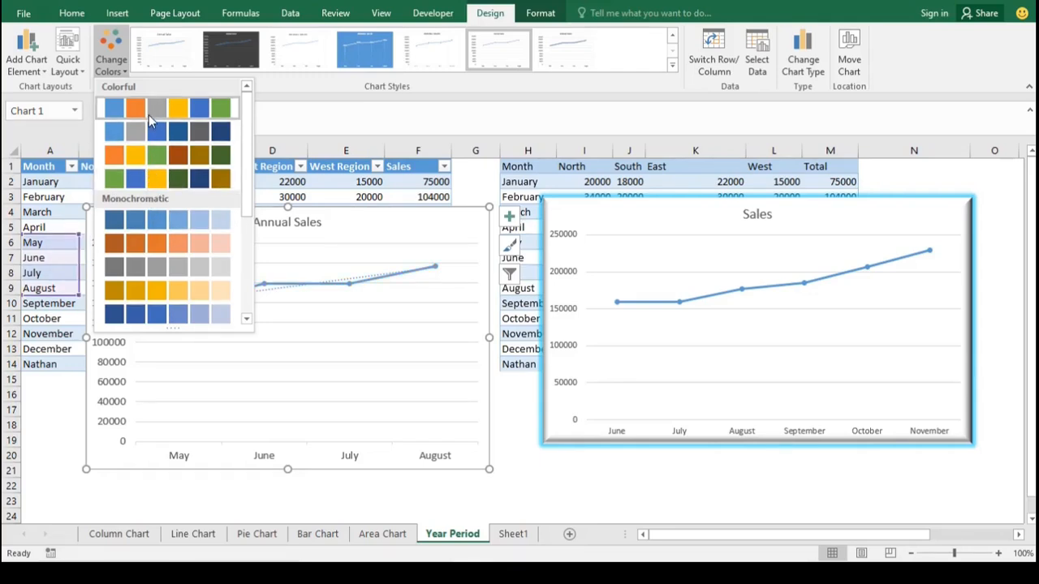
{"action": "left_click", "coordinate": [46, 74]}
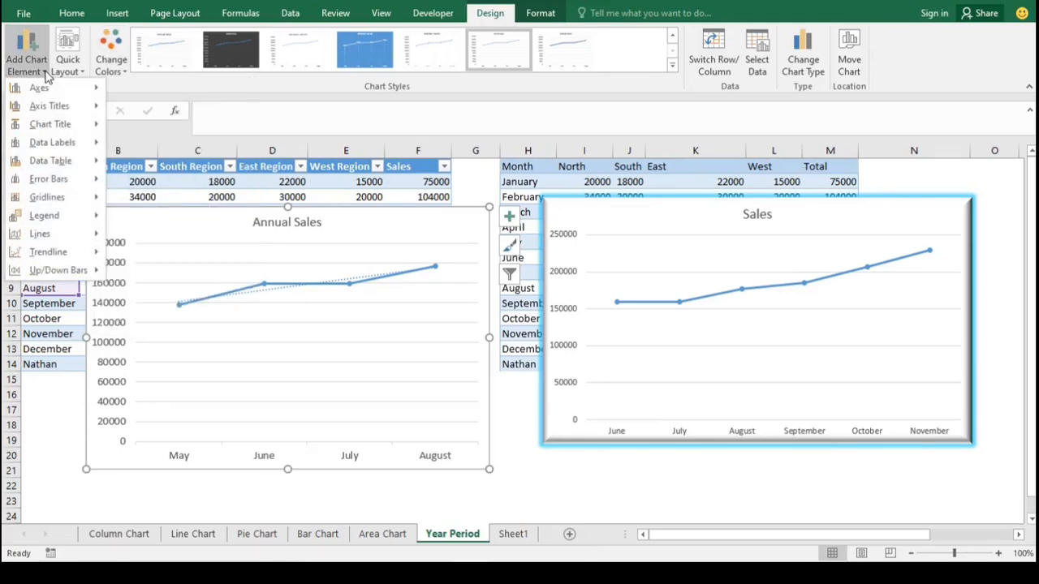
{"action": "mouse_move", "coordinate": [85, 89]}
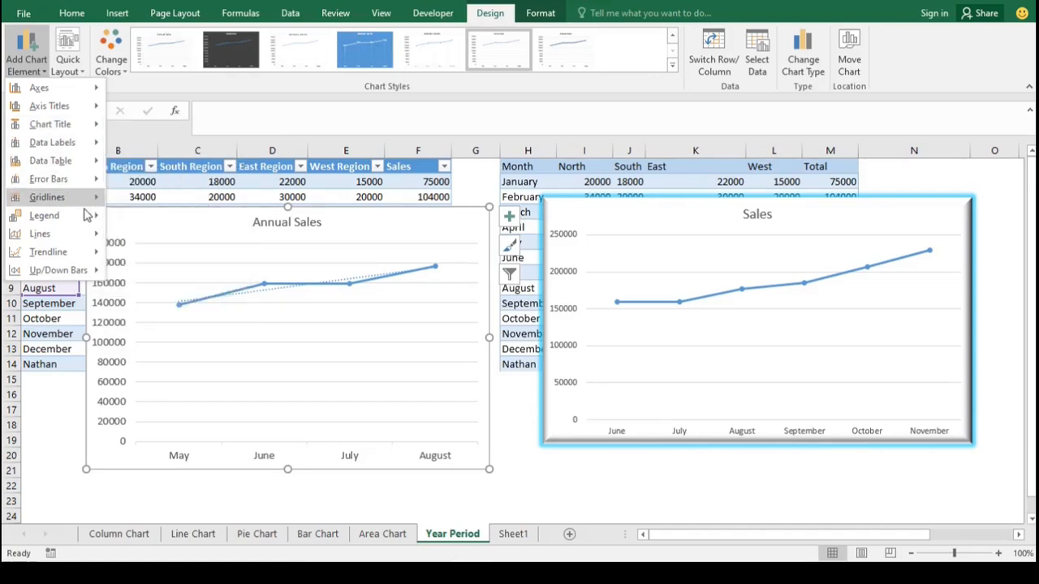
{"action": "mouse_move", "coordinate": [89, 252]}
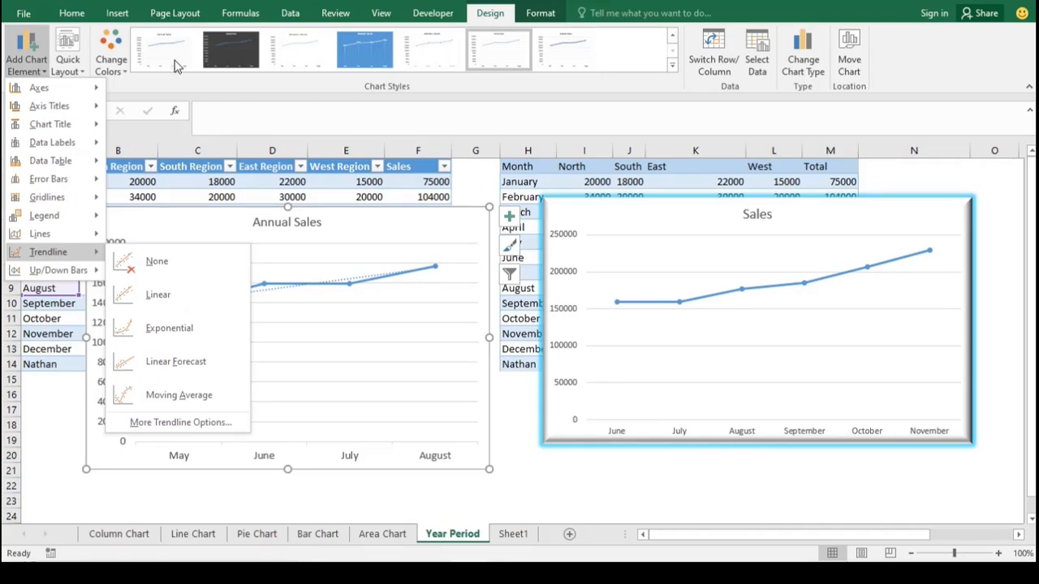
Step: Apply the third chart style, with a bold uppercase gray title, to the Annual Sales chart
{"action": "left_click", "coordinate": [177, 65]}
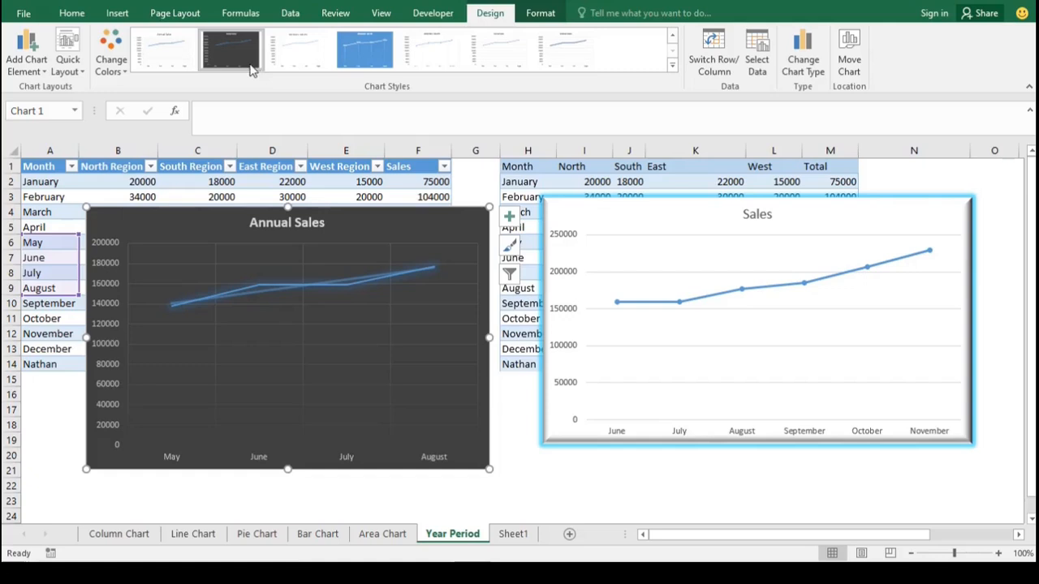
{"action": "left_click", "coordinate": [307, 70]}
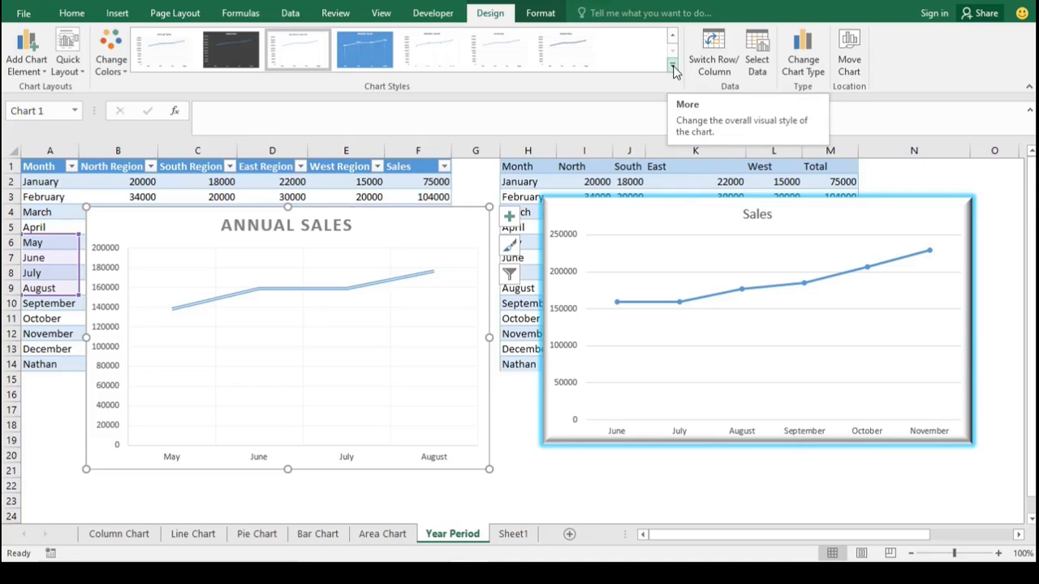
{"action": "left_click", "coordinate": [673, 70]}
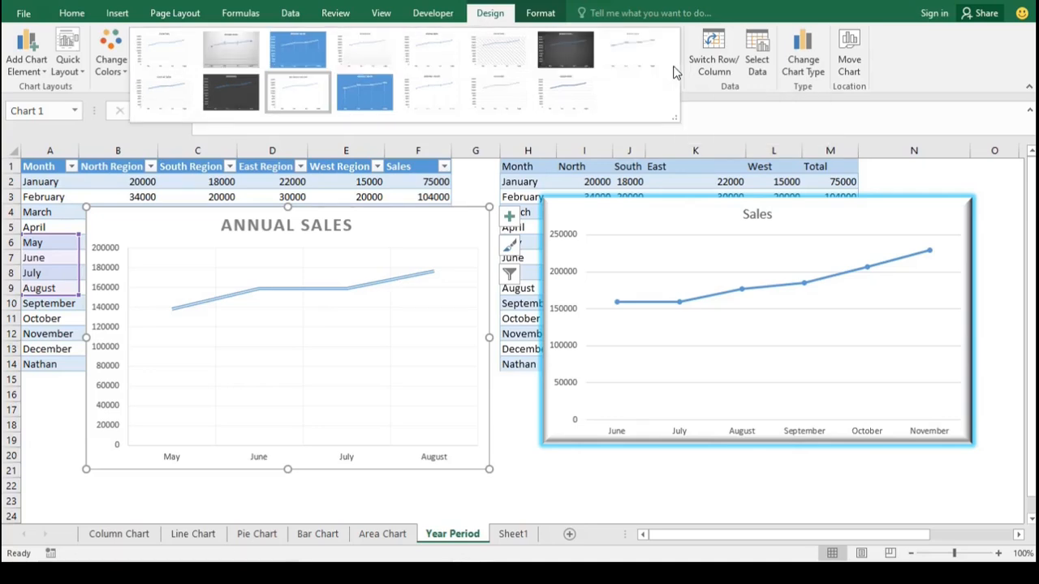
{"action": "left_click", "coordinate": [727, 72]}
Step: Switch the Annual Sales chart's rows and columns back and forth, and look at its data source settings without changing them
{"action": "left_click", "coordinate": [727, 71]}
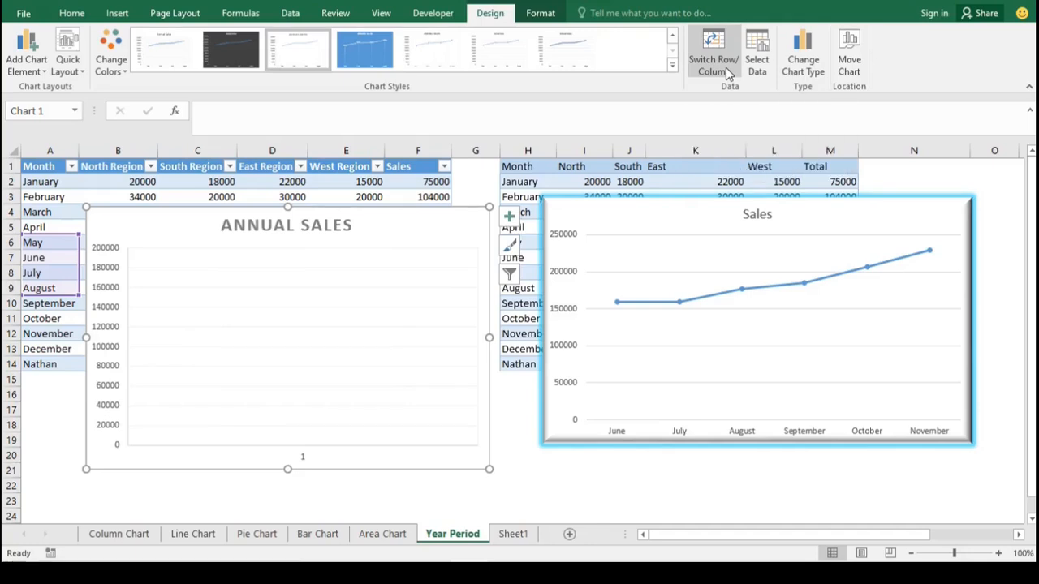
{"action": "left_click", "coordinate": [726, 69]}
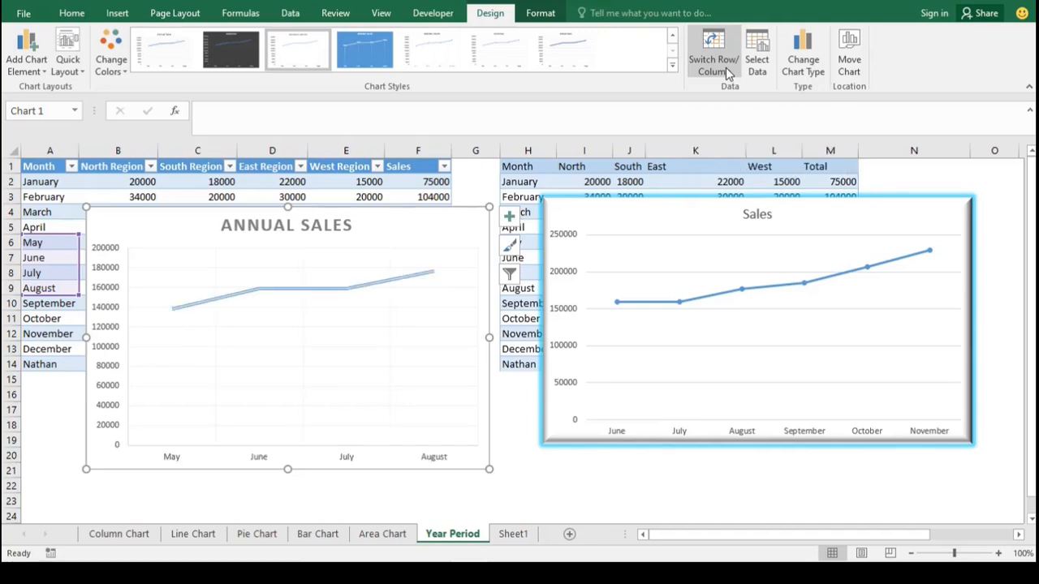
{"action": "left_click", "coordinate": [725, 67]}
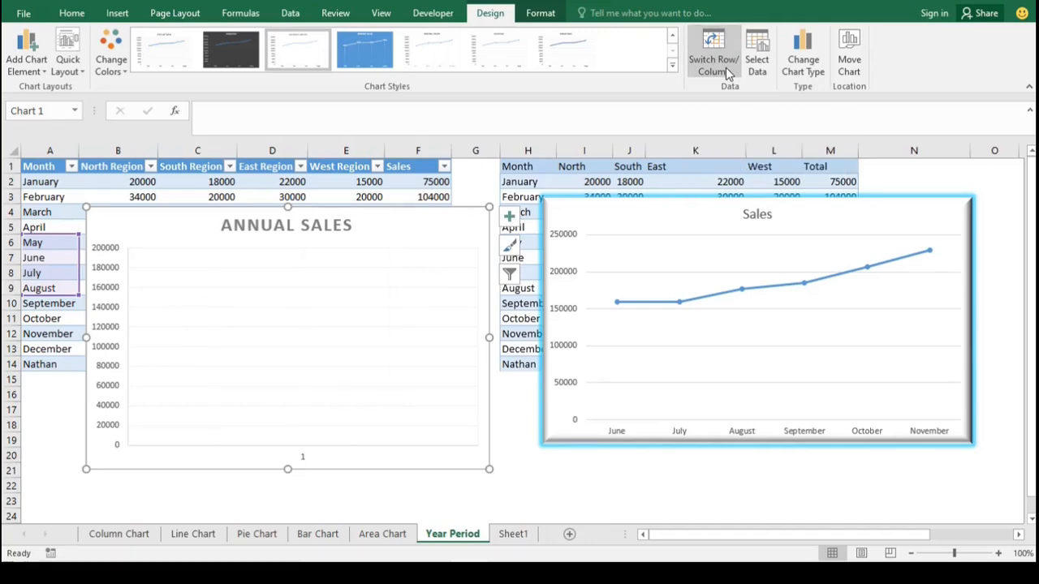
{"action": "left_click", "coordinate": [726, 67]}
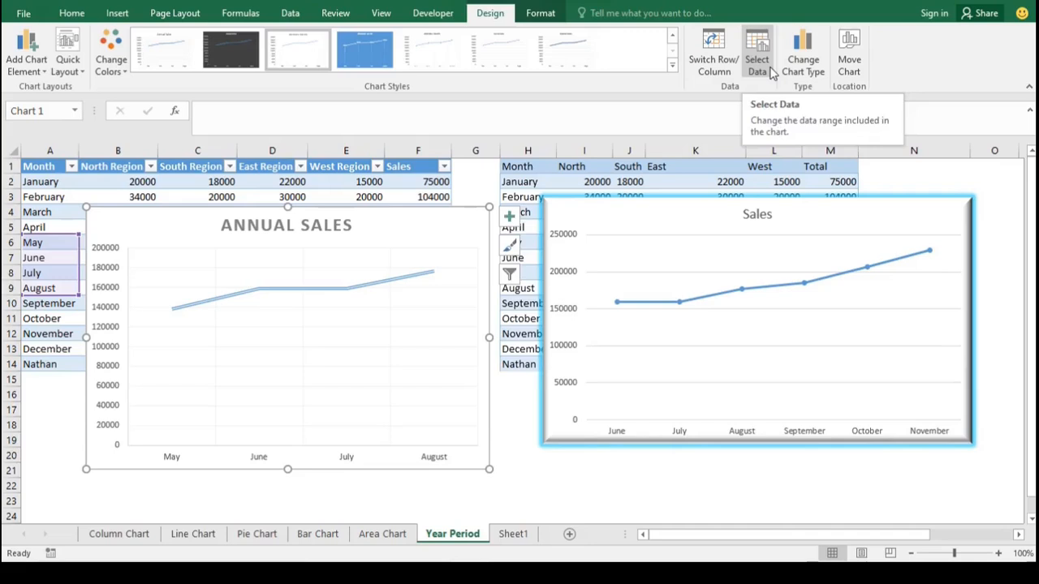
{"action": "left_click", "coordinate": [772, 72]}
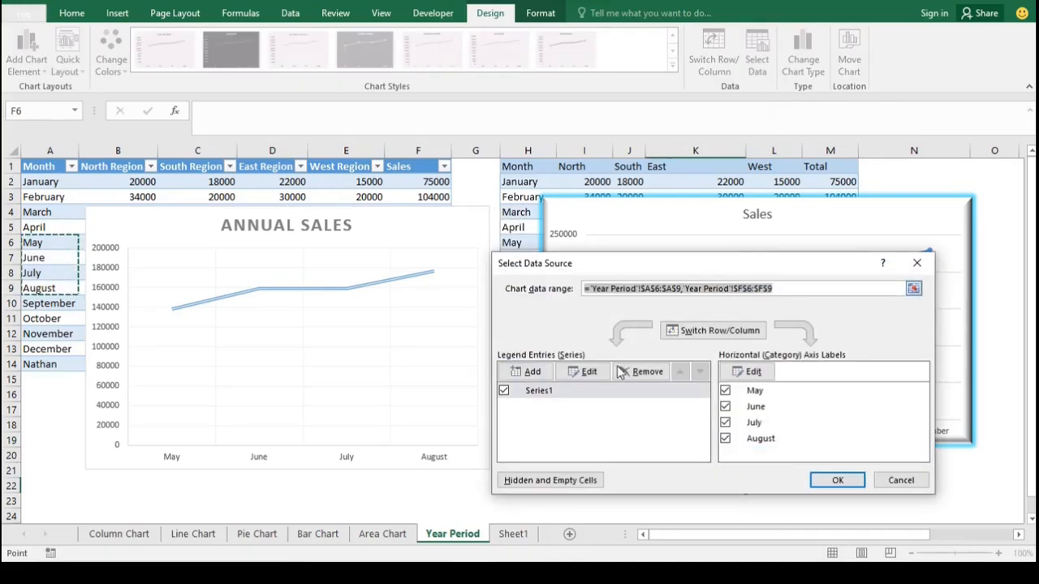
{"action": "left_click", "coordinate": [914, 265]}
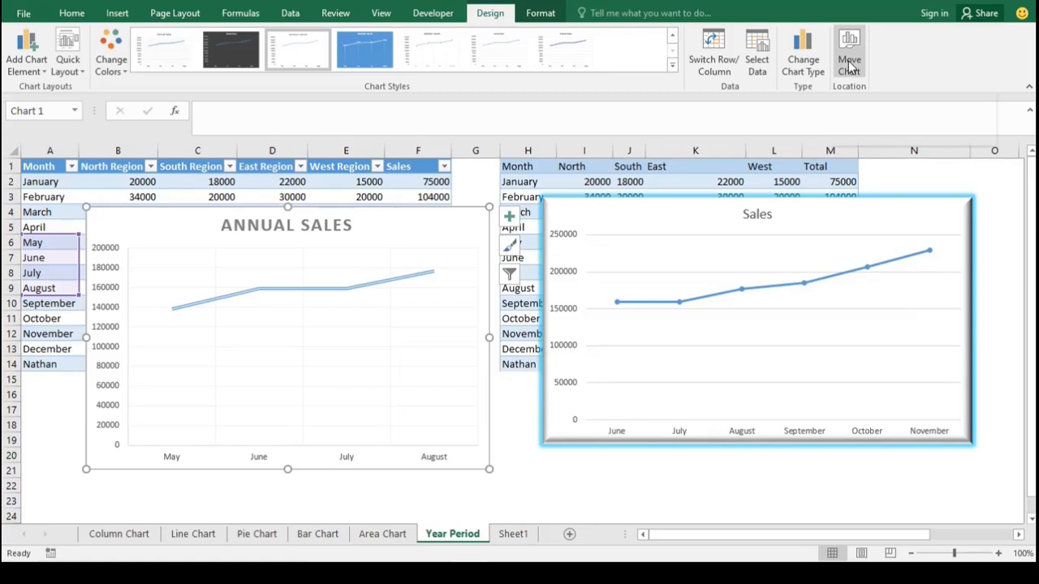
Step: Move the Annual Sales chart to the Pie Chart sheet as an embedded object
{"action": "left_click", "coordinate": [850, 65]}
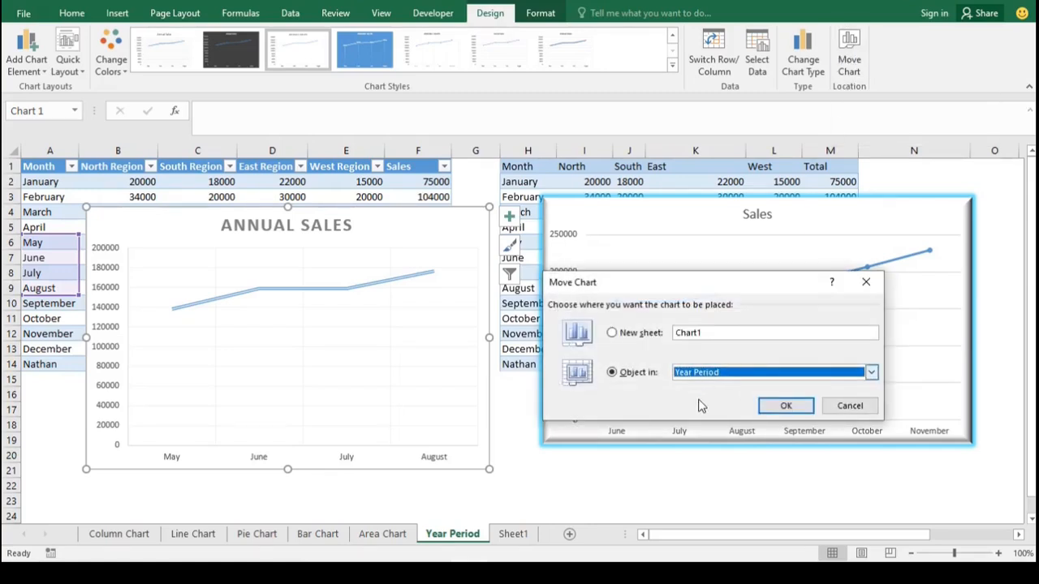
{"action": "left_click", "coordinate": [870, 372]}
{"action": "left_click", "coordinate": [689, 400]}
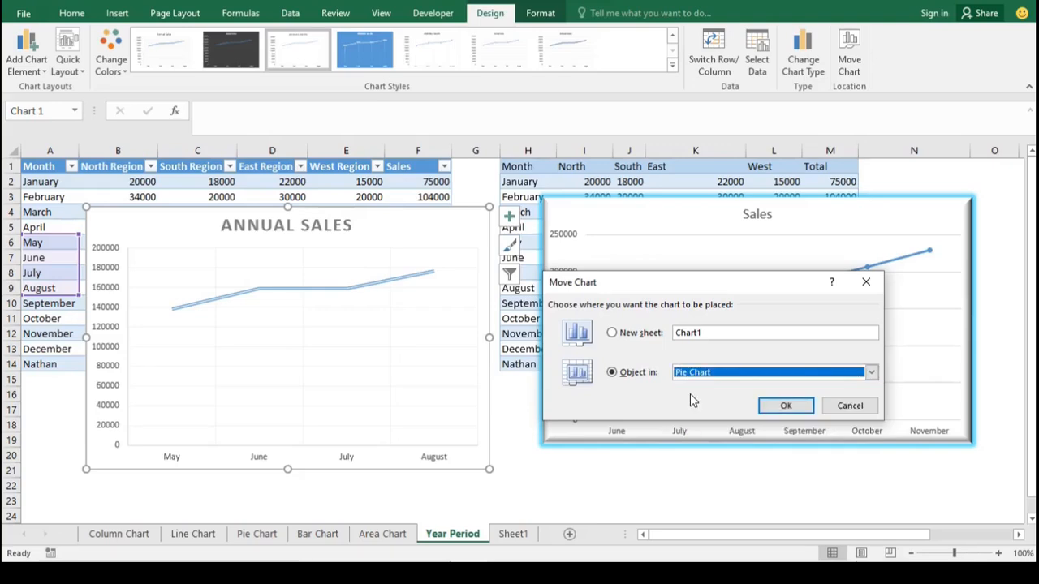
{"action": "left_click", "coordinate": [780, 406]}
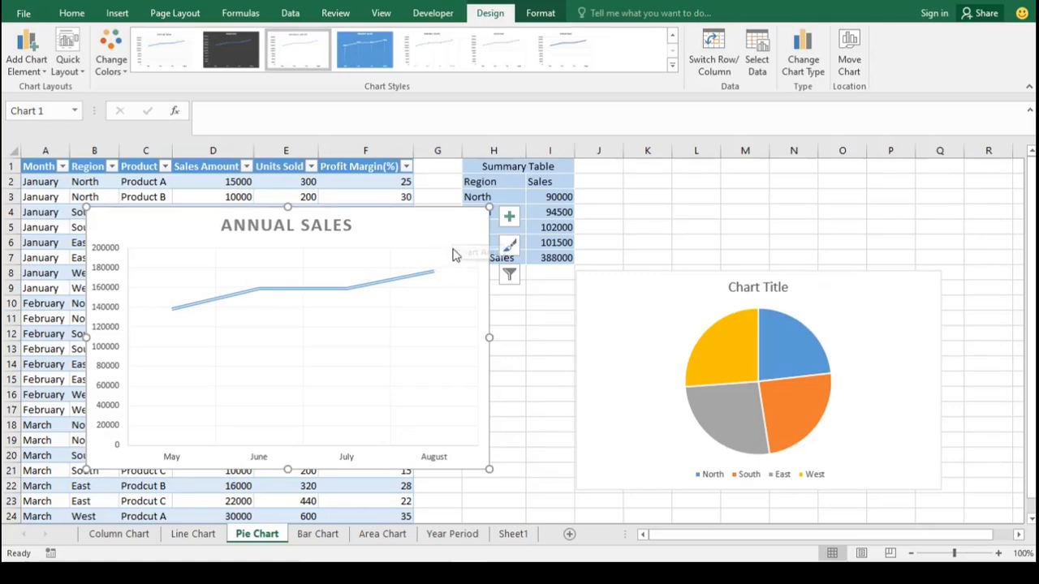
Step: Fill the column series of the chart on the Column Chart sheet with standard red
{"action": "left_click_drag", "start_coordinate": [1031, 329], "coordinate": [1032, 470]}
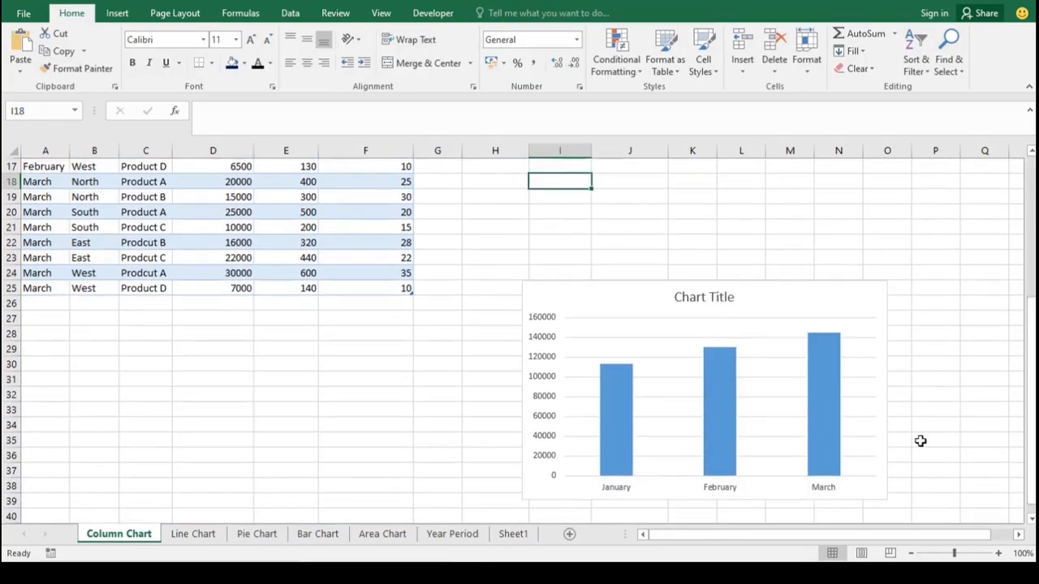
{"action": "left_click", "coordinate": [725, 399]}
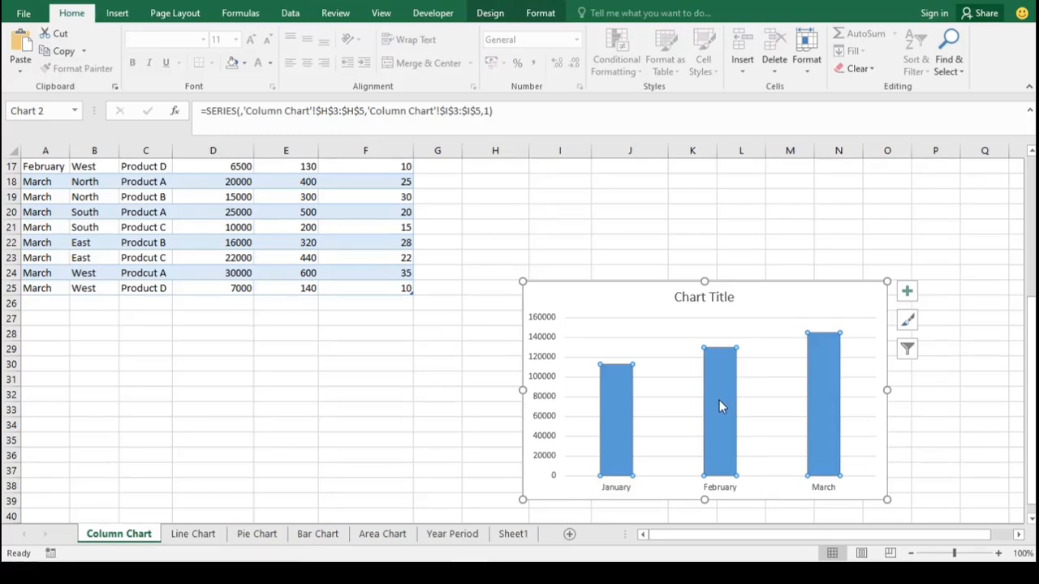
{"action": "left_click", "coordinate": [538, 14]}
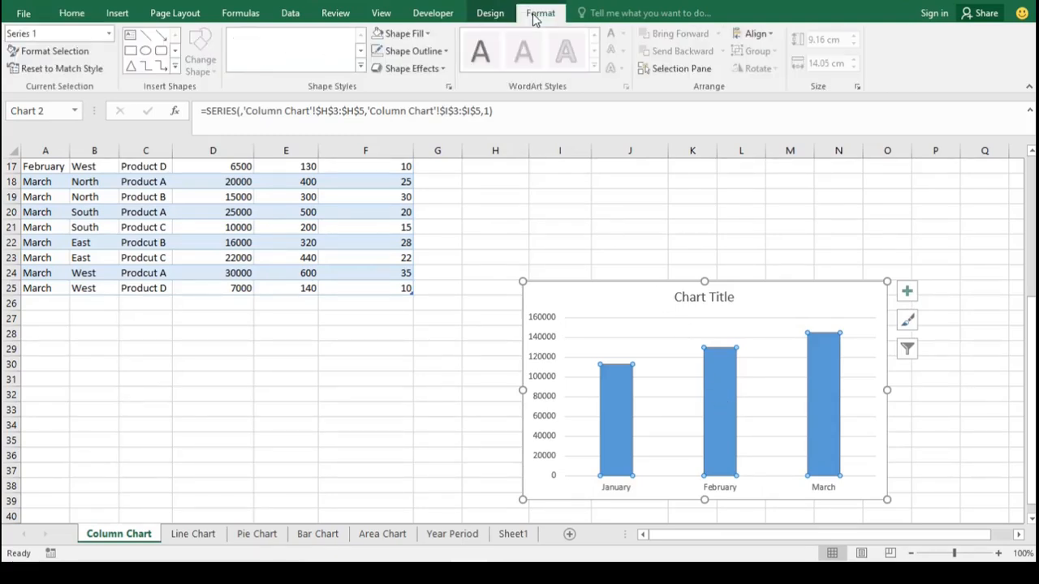
{"action": "left_click", "coordinate": [424, 34]}
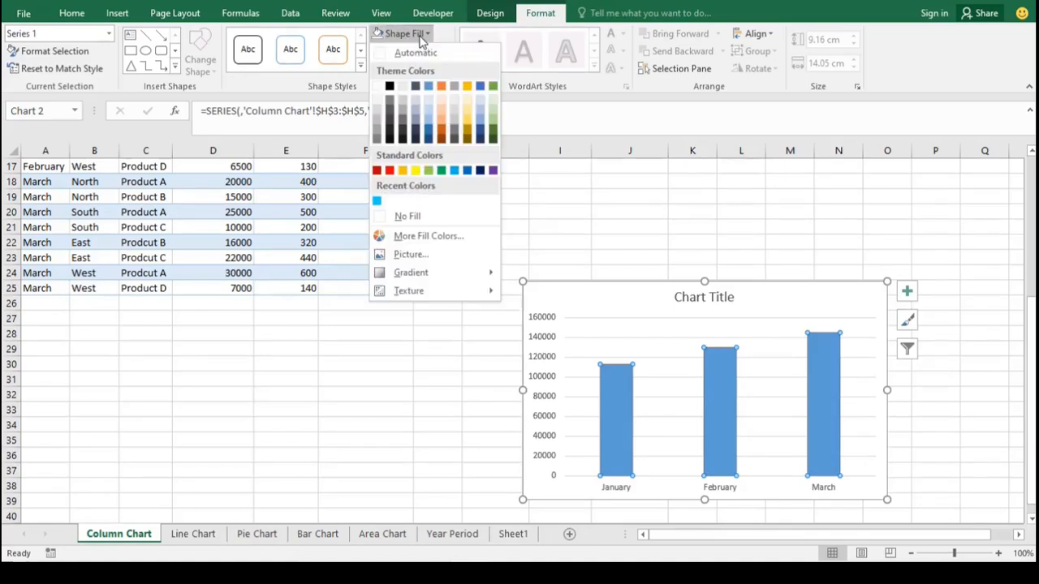
{"action": "left_click", "coordinate": [390, 170]}
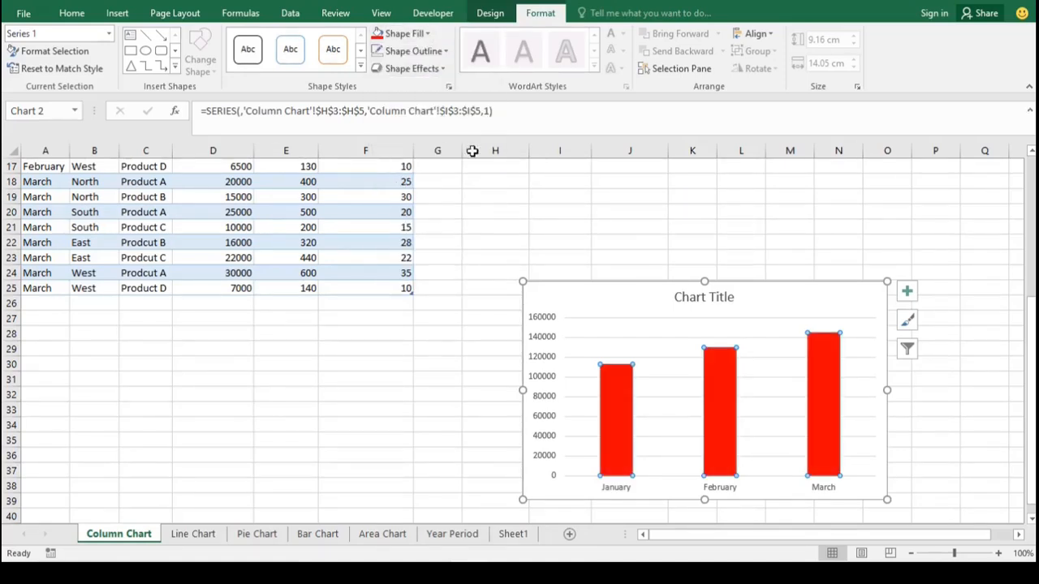
Step: Fill the March bar with the recent light blue and the January bar with yellow in the Bar Chart sheet's chart
{"action": "left_click", "coordinate": [585, 302]}
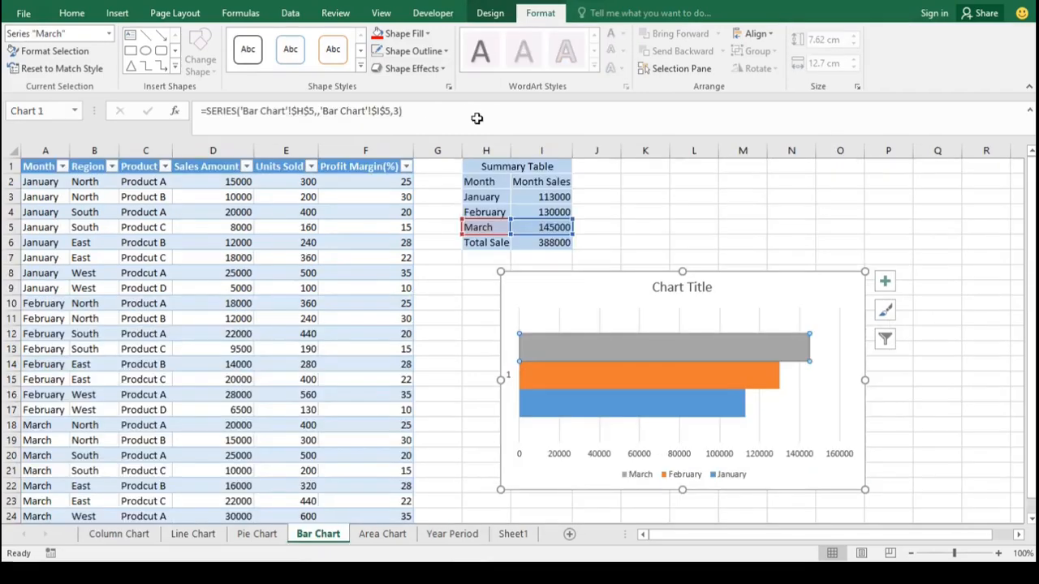
{"action": "left_click", "coordinate": [427, 34]}
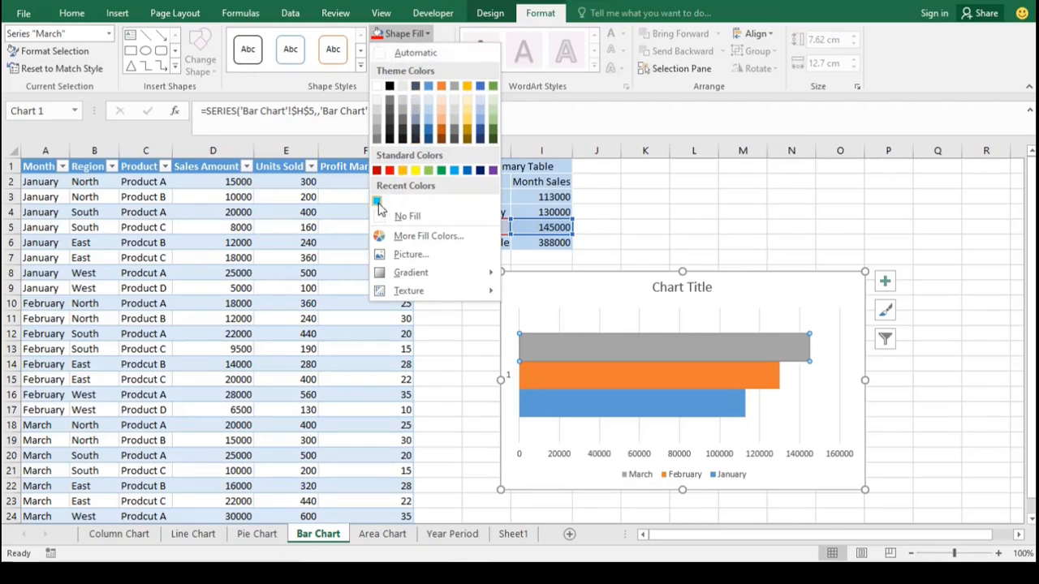
{"action": "left_click", "coordinate": [377, 203]}
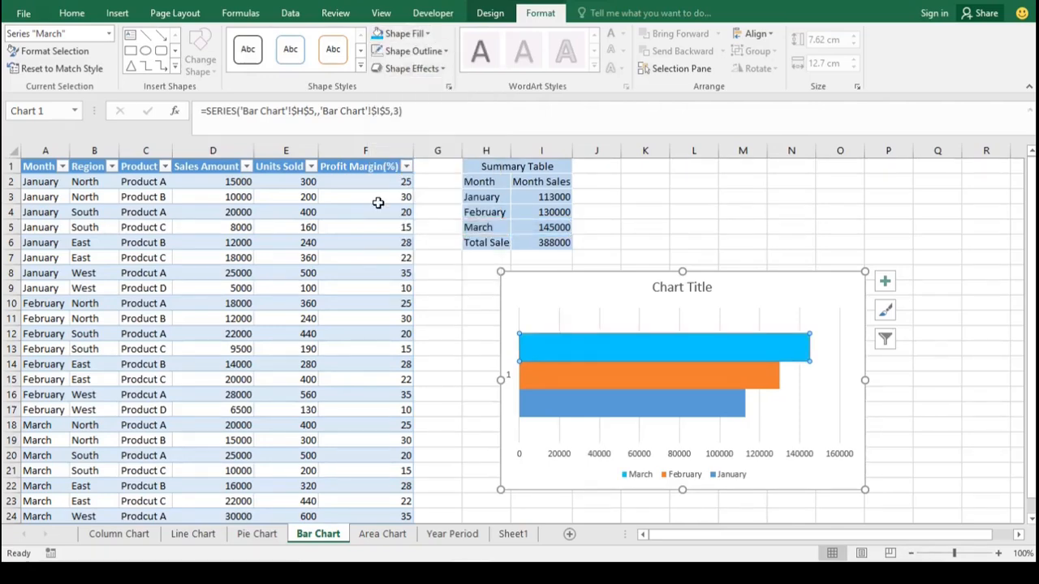
{"action": "left_click", "coordinate": [554, 405]}
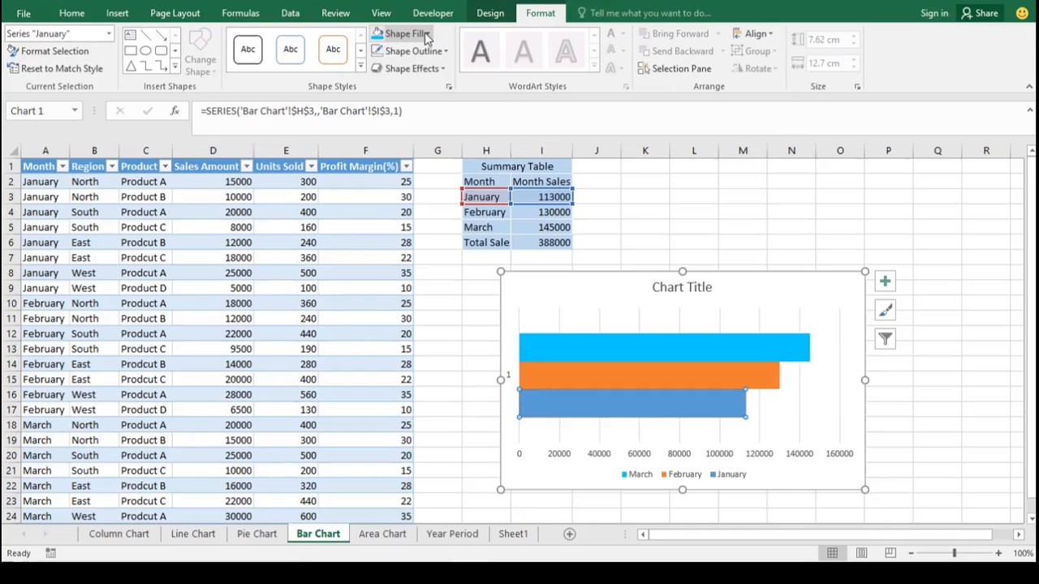
{"action": "left_click", "coordinate": [393, 34]}
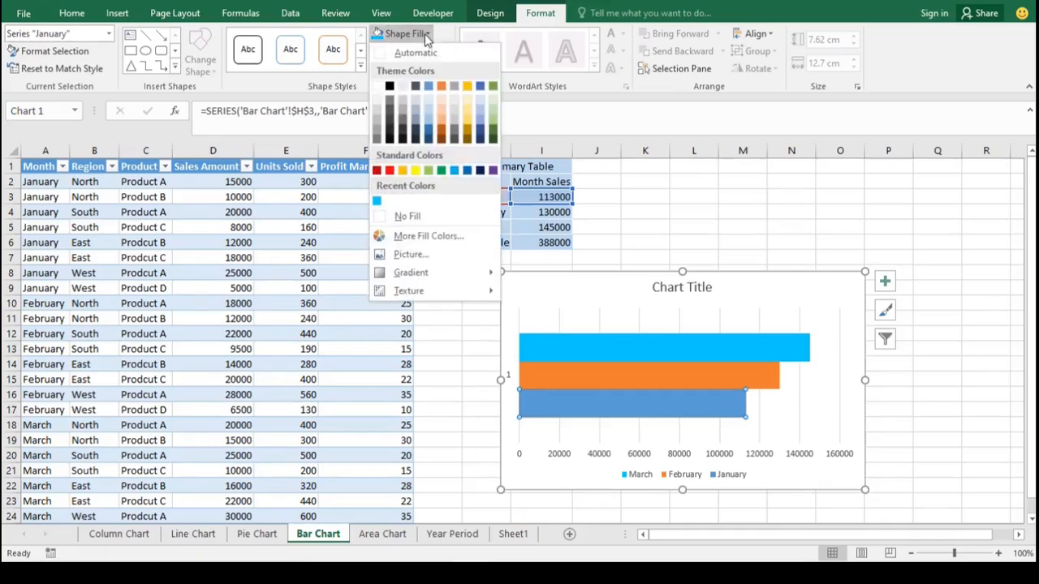
{"action": "left_click", "coordinate": [415, 170]}
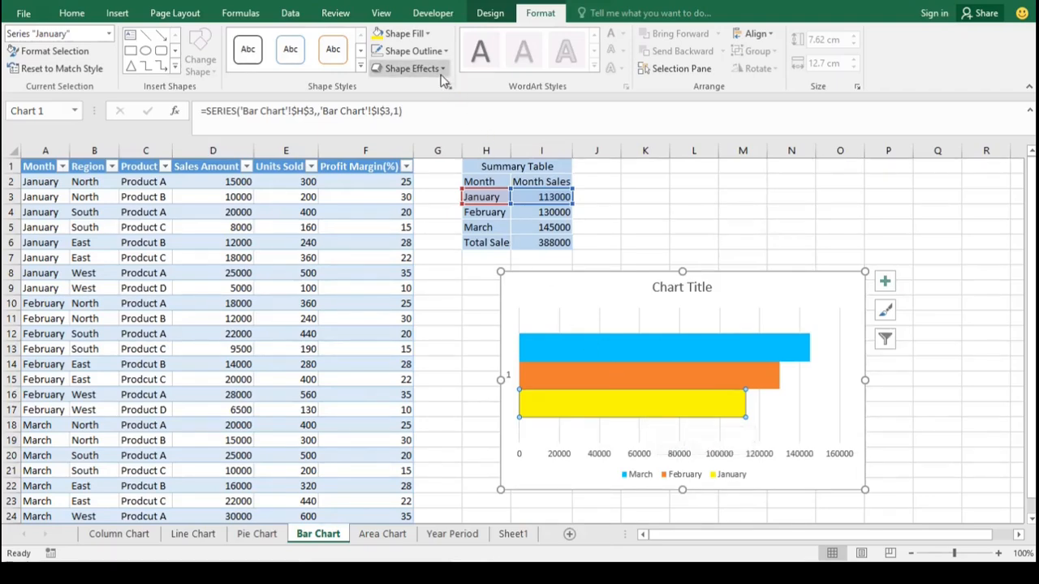
Step: Give the January, February and March bars a beveled preset shape effect
{"action": "left_click", "coordinate": [413, 68]}
{"action": "mouse_move", "coordinate": [452, 106]}
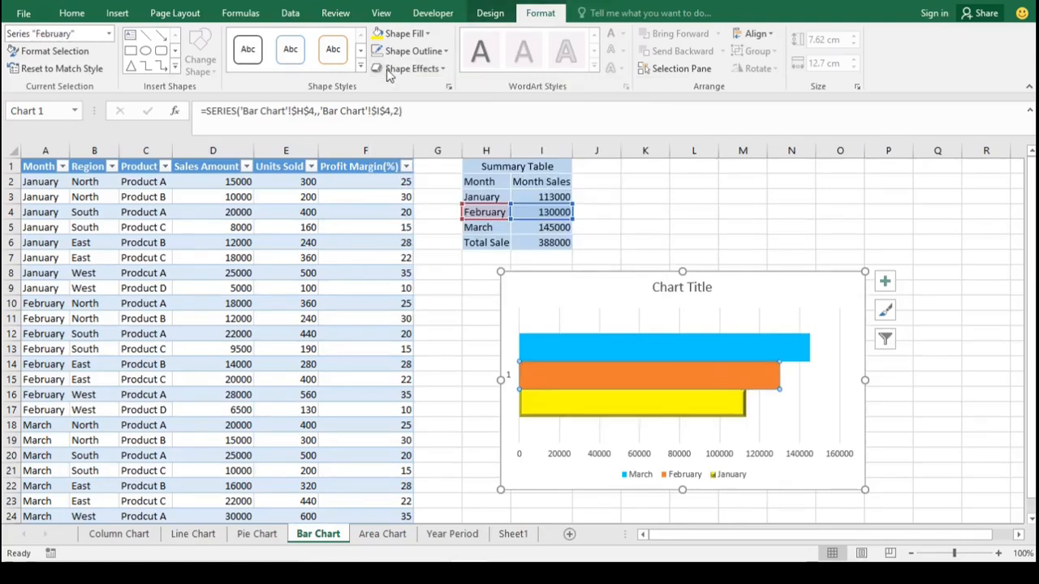
{"action": "left_click", "coordinate": [414, 69]}
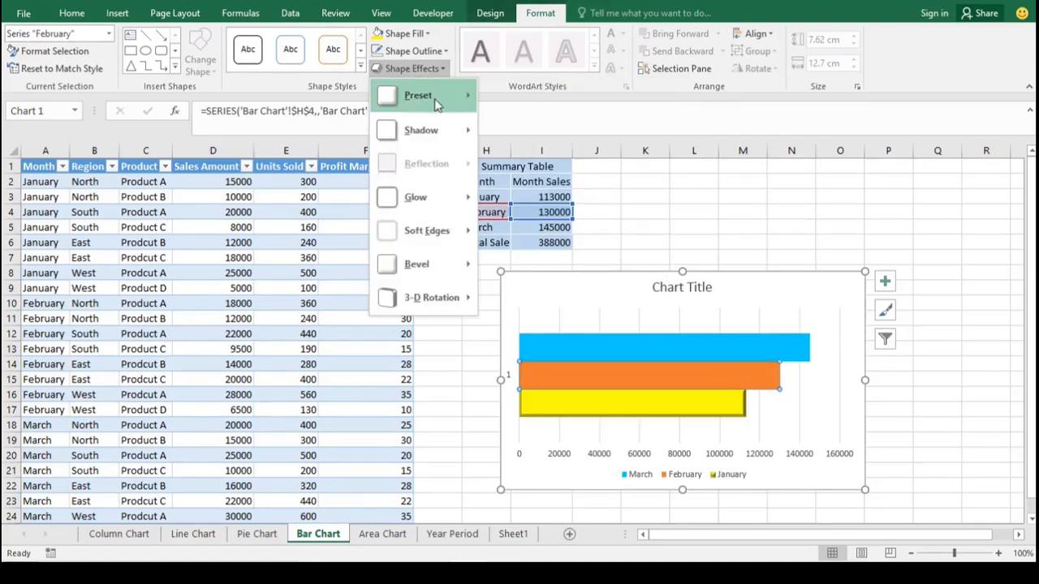
{"action": "mouse_move", "coordinate": [434, 99]}
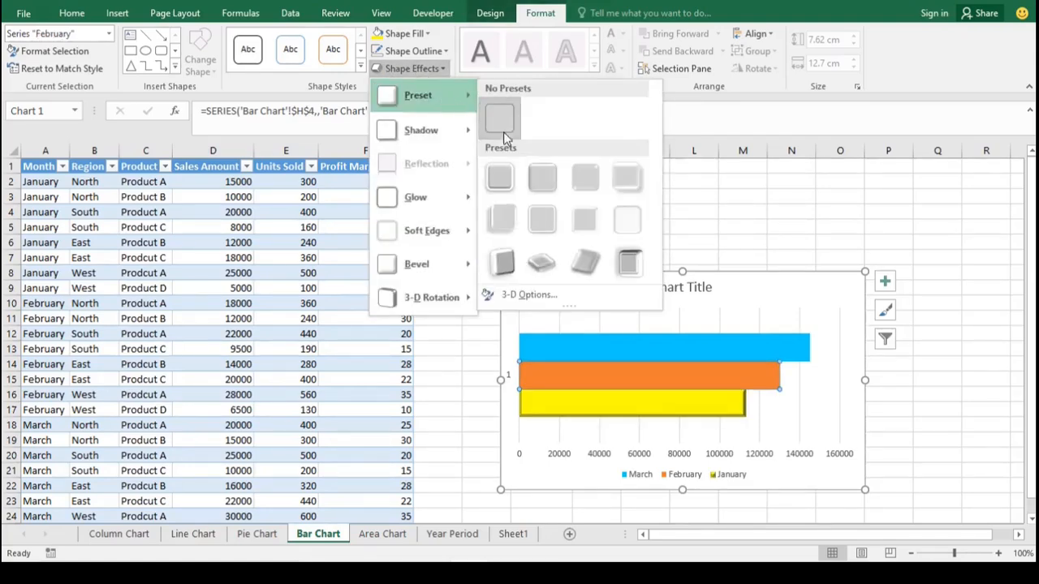
{"action": "left_click", "coordinate": [542, 222]}
{"action": "left_click", "coordinate": [599, 341]}
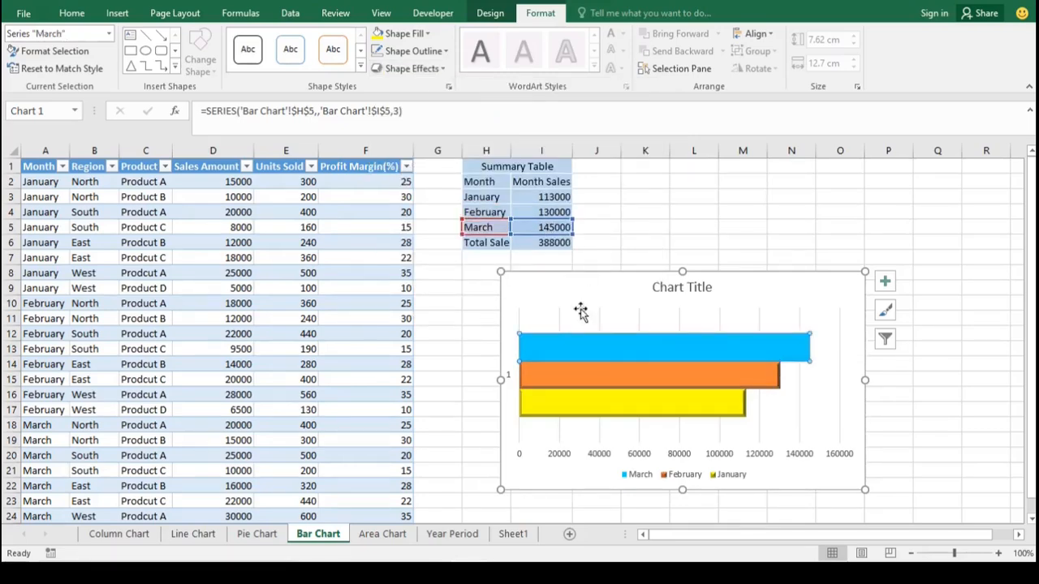
{"action": "left_click", "coordinate": [438, 70]}
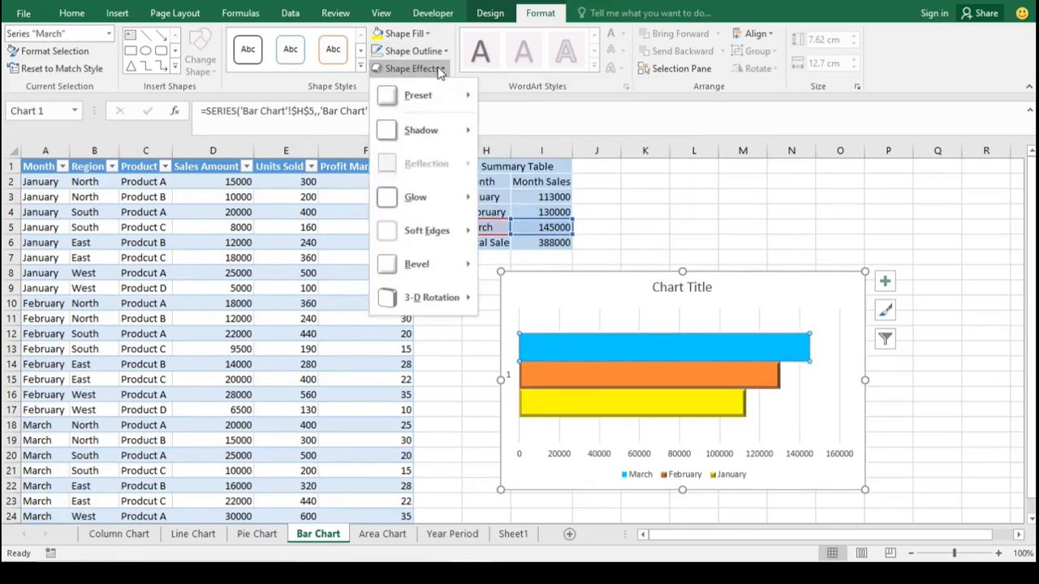
{"action": "mouse_move", "coordinate": [462, 98]}
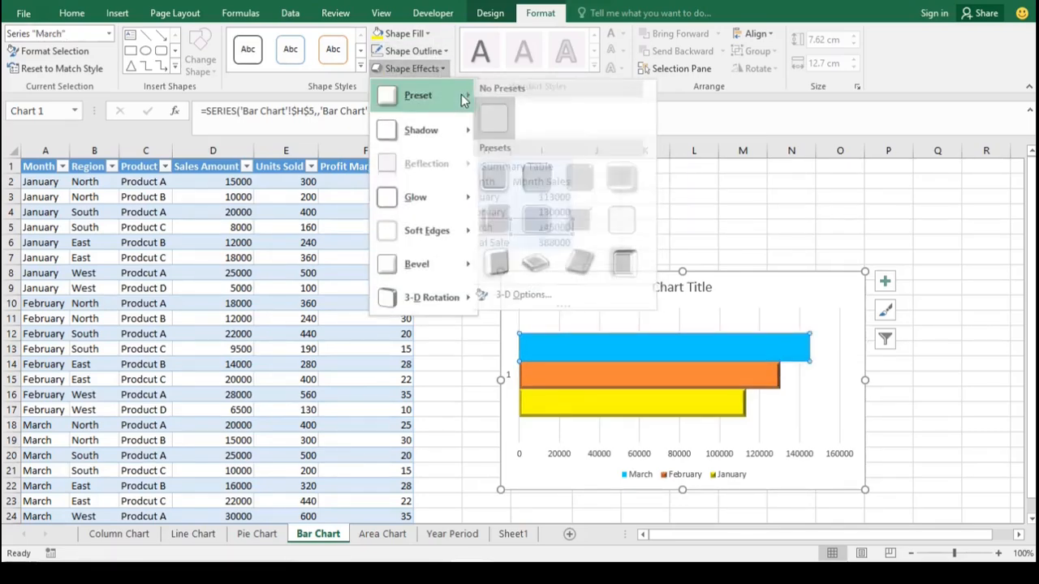
{"action": "left_click", "coordinate": [552, 215]}
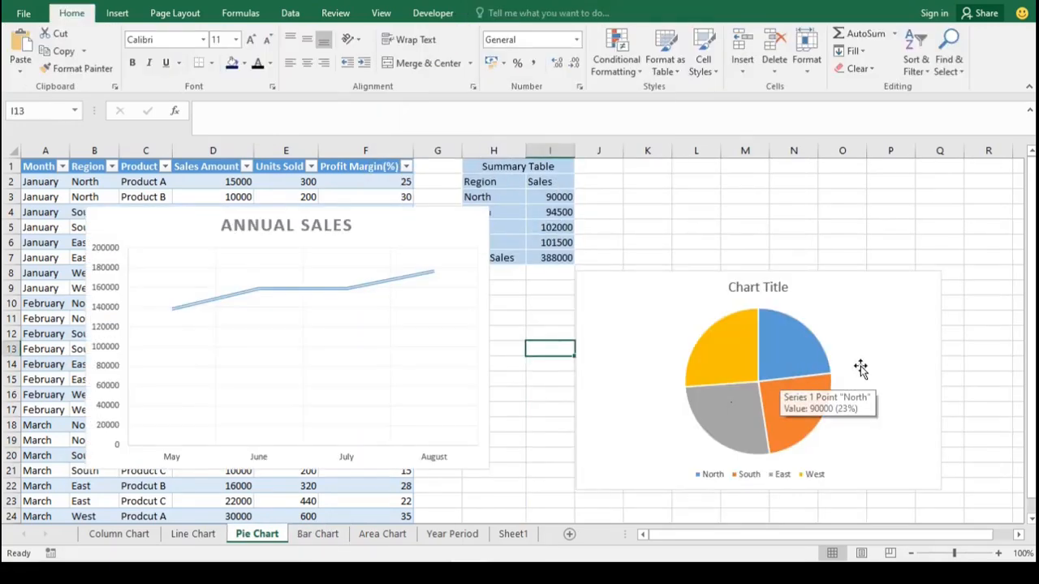
Step: Add data labels to the pie chart on the Pie Chart sheet and display them as data callouts
{"action": "left_click", "coordinate": [925, 307]}
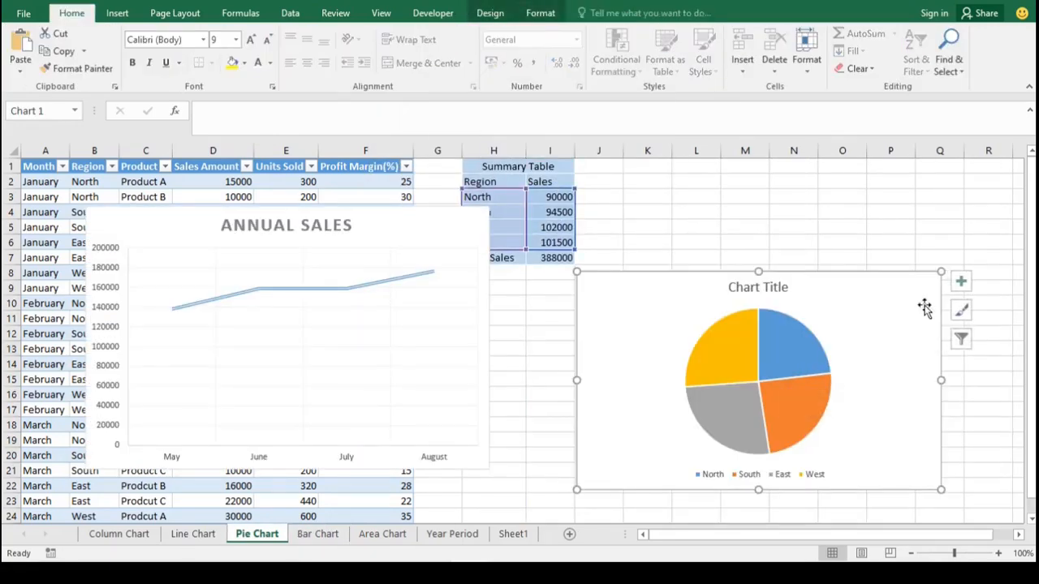
{"action": "left_click", "coordinate": [961, 280]}
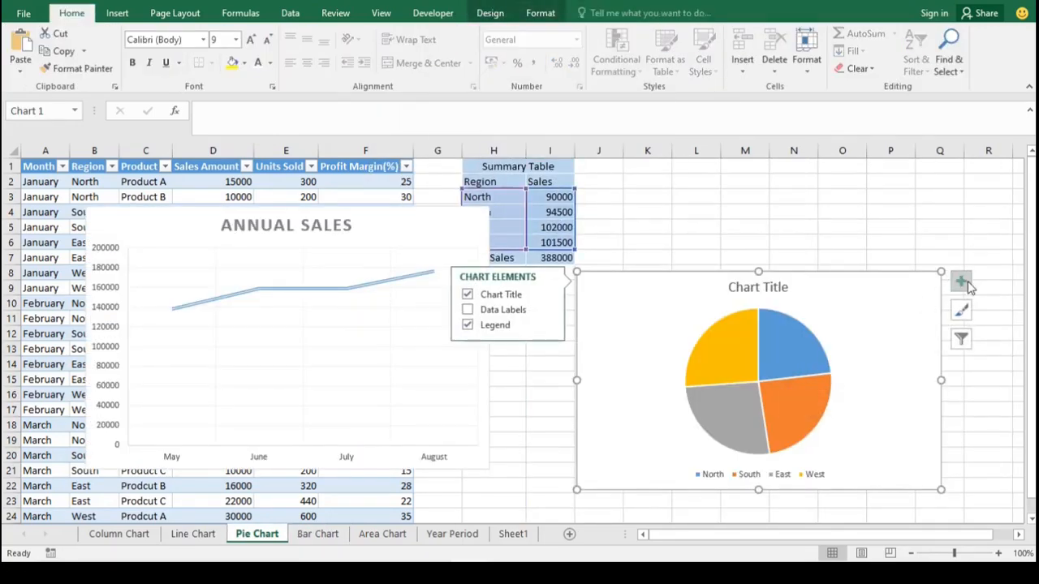
{"action": "left_click", "coordinate": [465, 311]}
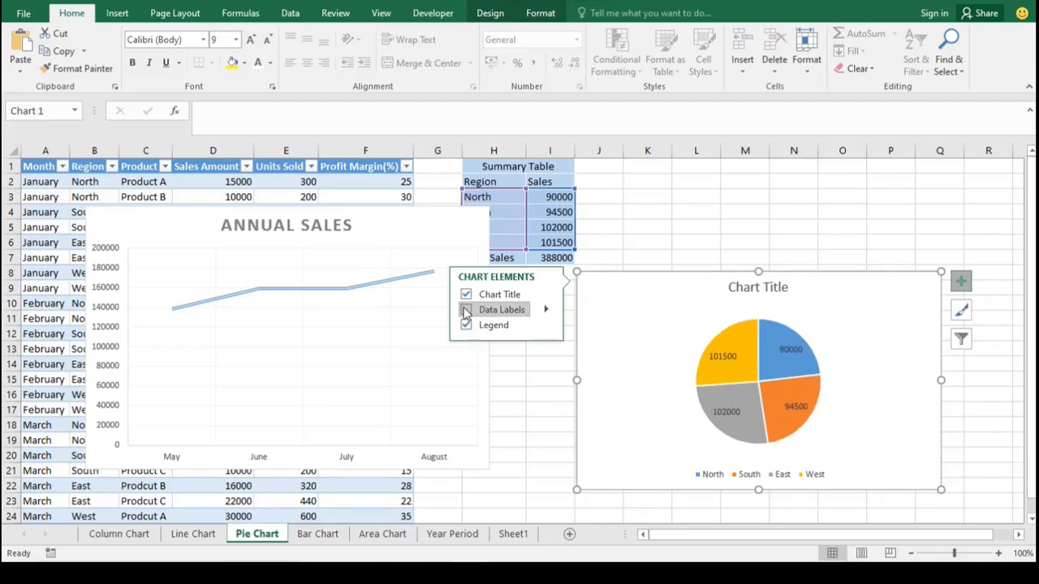
{"action": "left_click", "coordinate": [546, 313]}
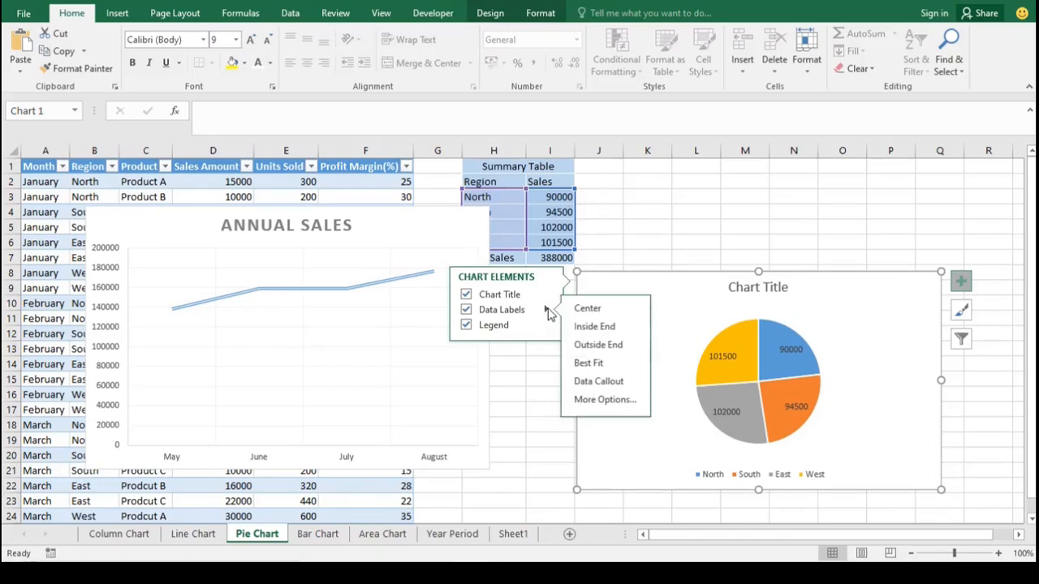
{"action": "left_click", "coordinate": [637, 381]}
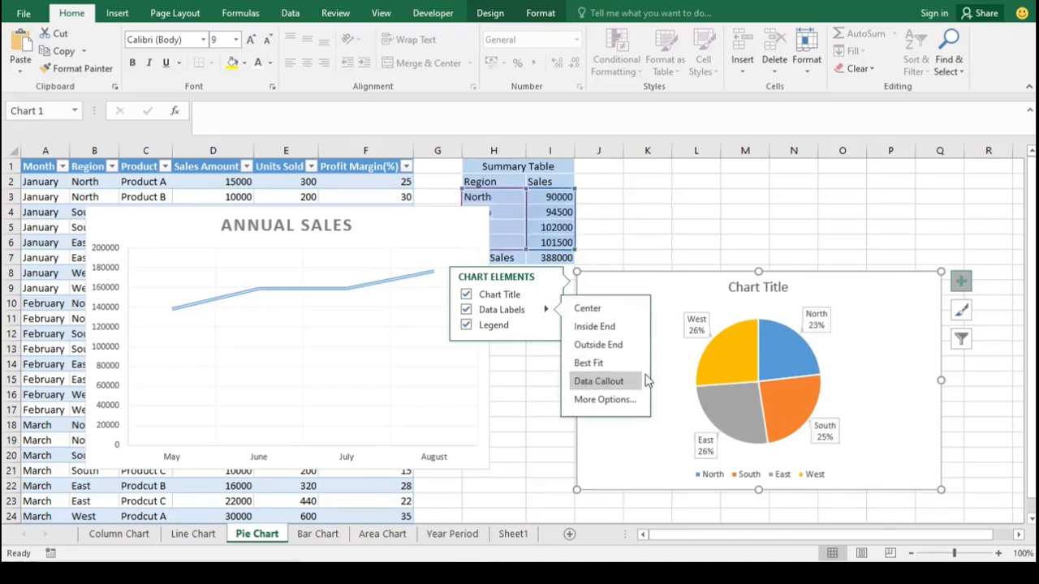
Step: Remove the outline from all slices of the pie chart
{"action": "left_click", "coordinate": [766, 370]}
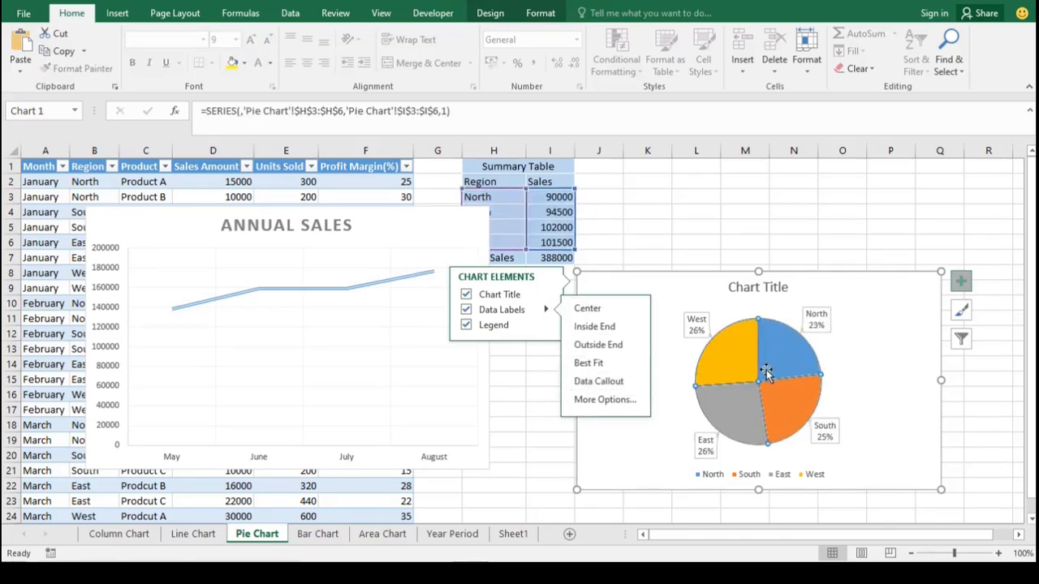
{"action": "left_click", "coordinate": [543, 14]}
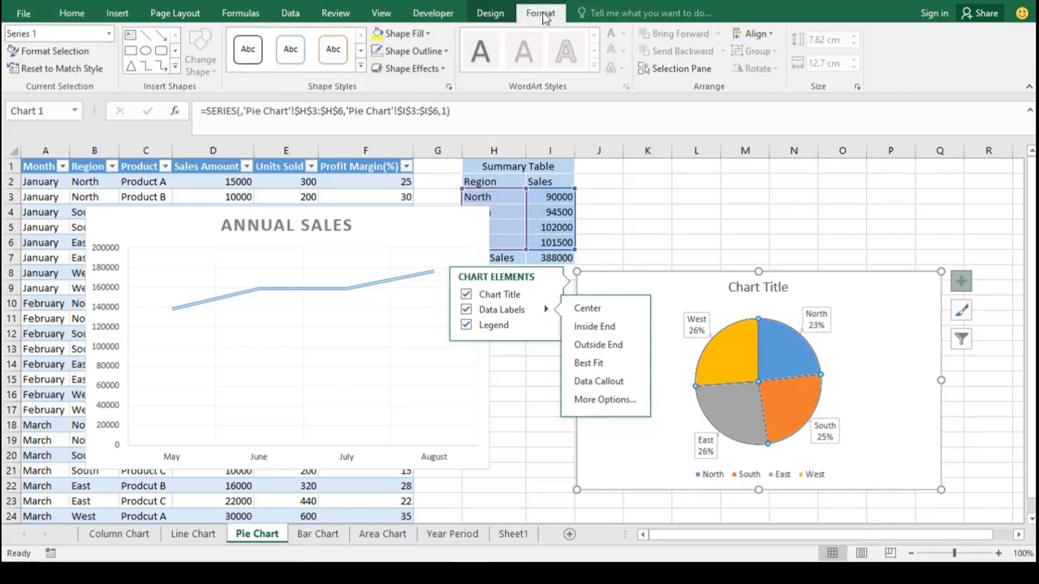
{"action": "left_click", "coordinate": [444, 50]}
{"action": "left_click", "coordinate": [399, 232]}
{"action": "left_click", "coordinate": [887, 417]}
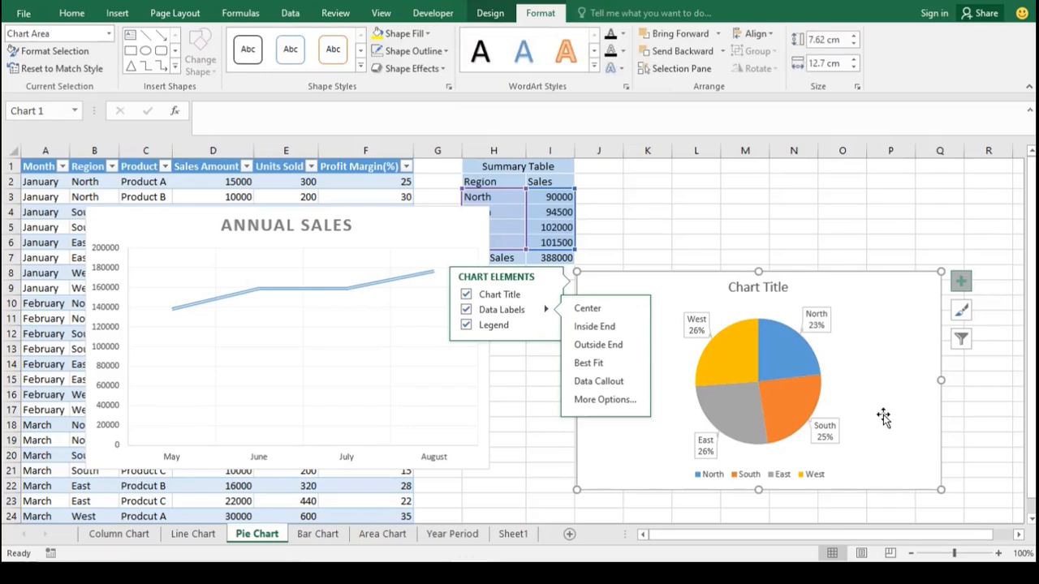
Step: Fill only the South slice of the pie chart with yellow and deselect the chart
{"action": "left_click", "coordinate": [791, 398]}
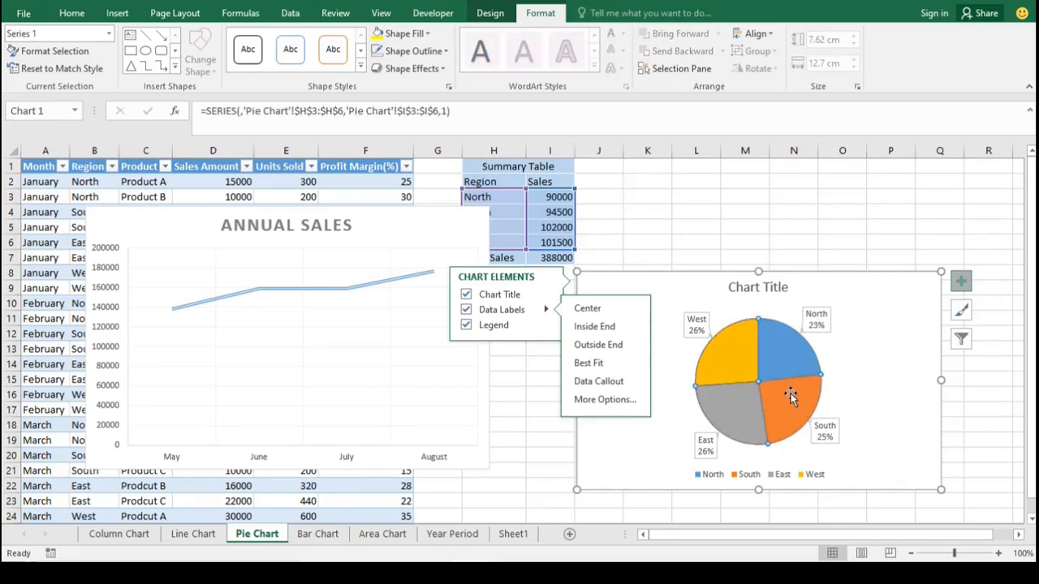
{"action": "left_click", "coordinate": [791, 397]}
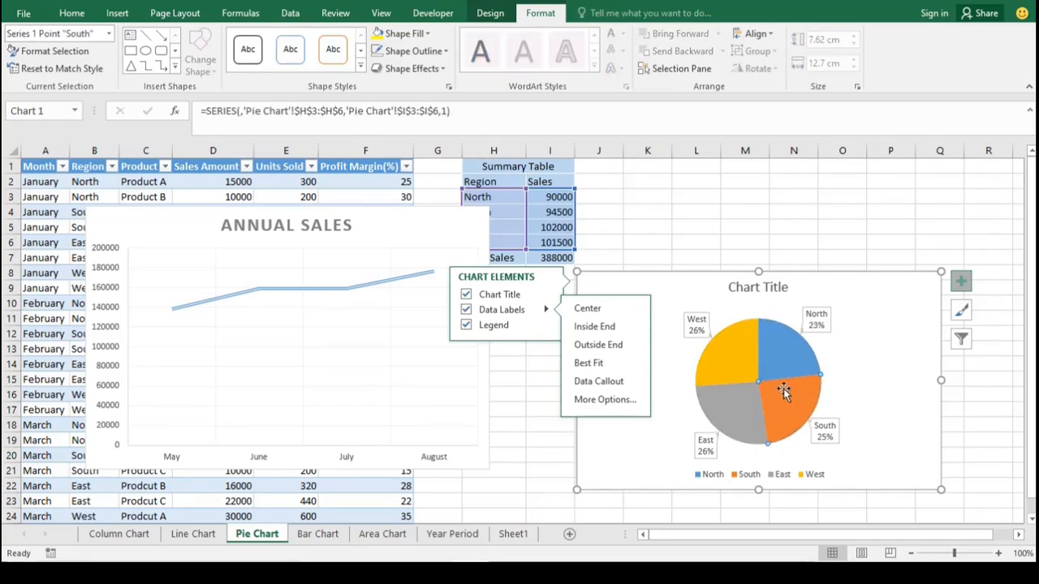
{"action": "left_click", "coordinate": [378, 40]}
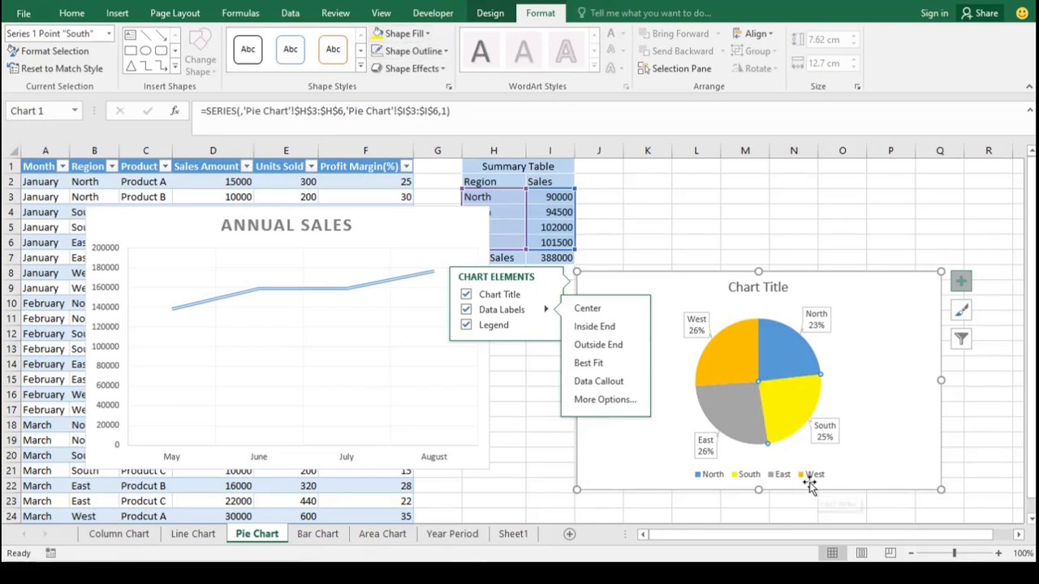
{"action": "left_click", "coordinate": [871, 444]}
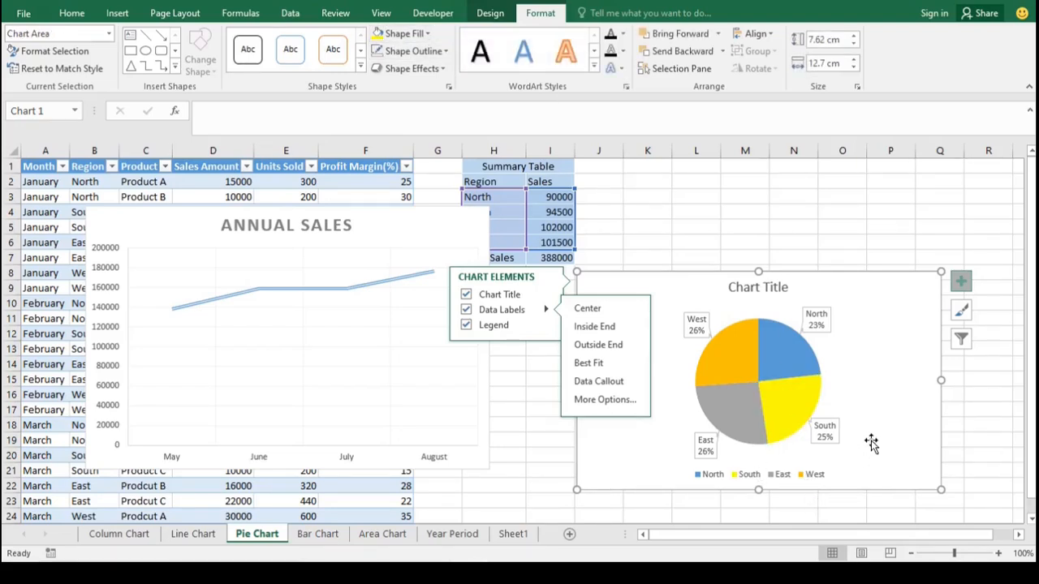
{"action": "left_click", "coordinate": [852, 216]}
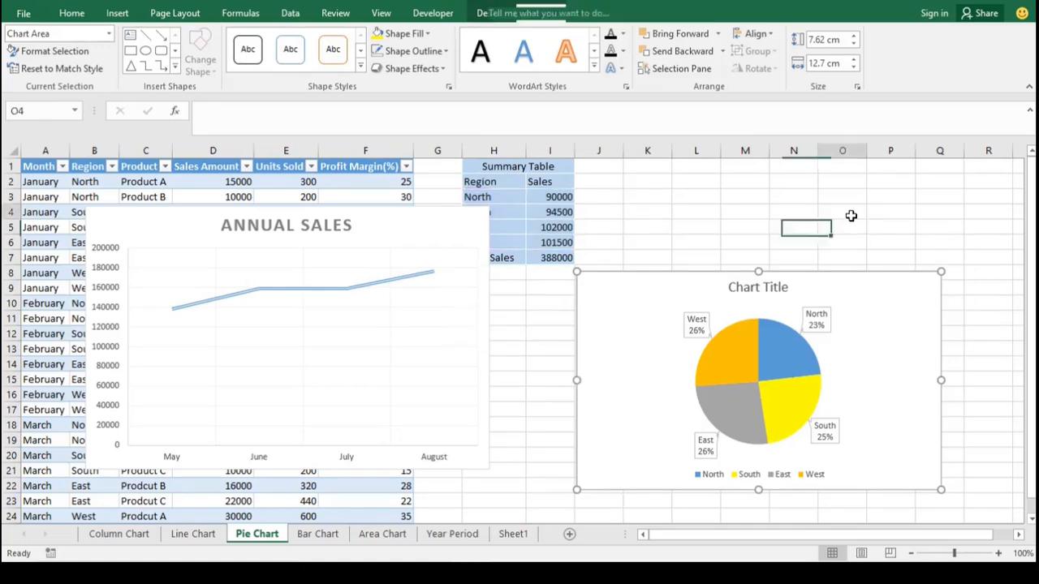
Step: On the Year Period sheet, preview axis titles, data labels, a data table, error bars and other chart elements on the Annual Sales chart
{"action": "left_click", "coordinate": [460, 539]}
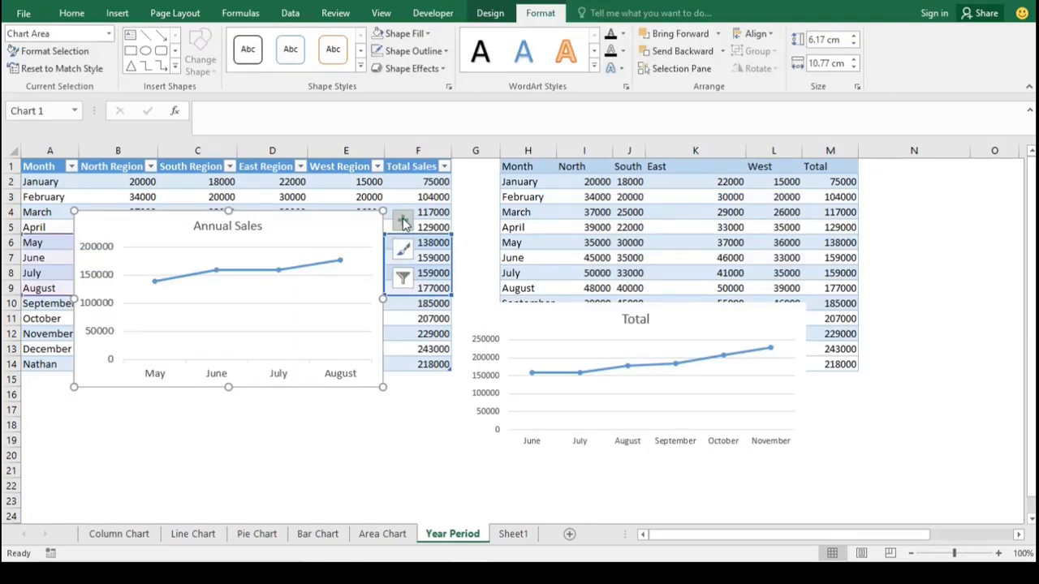
{"action": "left_click", "coordinate": [403, 221]}
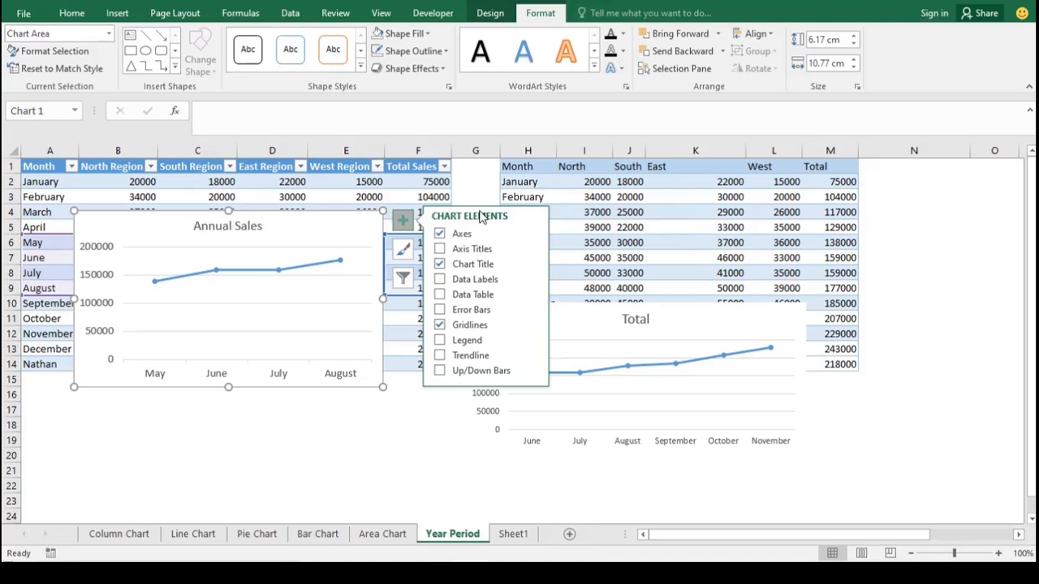
{"action": "left_click", "coordinate": [440, 250]}
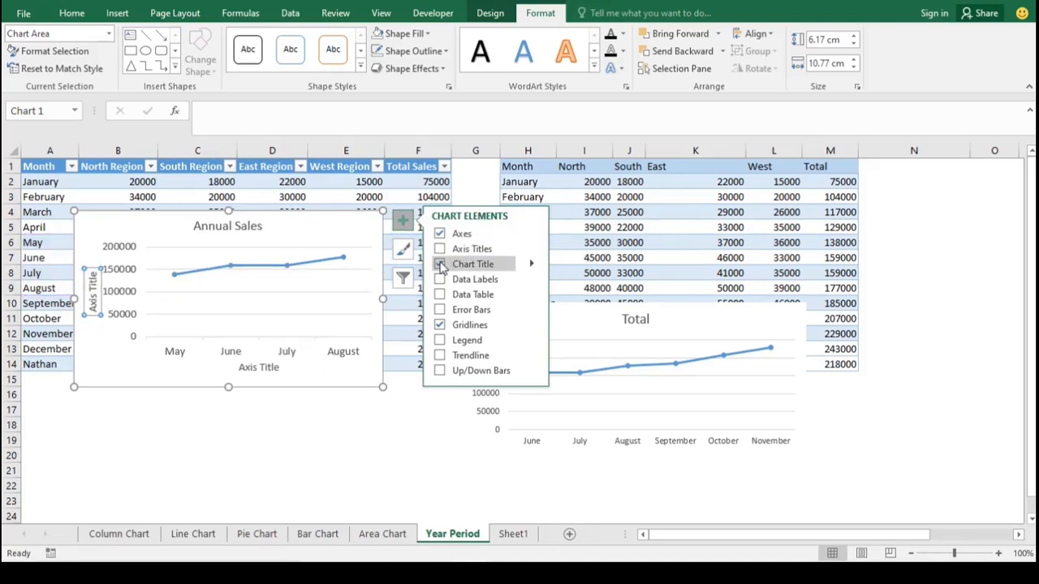
{"action": "left_click", "coordinate": [440, 265]}
{"action": "left_click", "coordinate": [440, 280]}
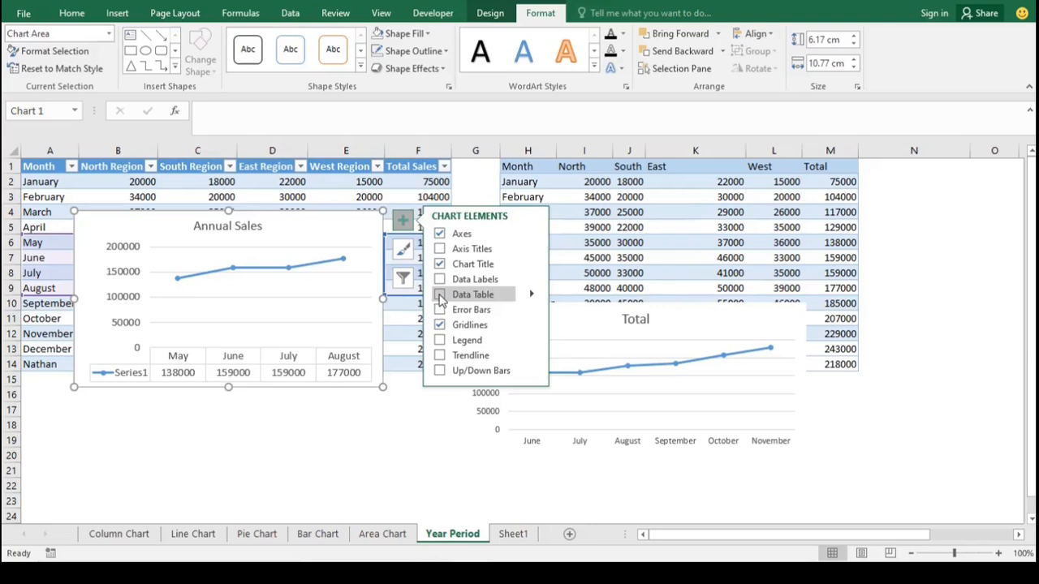
{"action": "left_click", "coordinate": [439, 295]}
{"action": "left_click", "coordinate": [439, 310]}
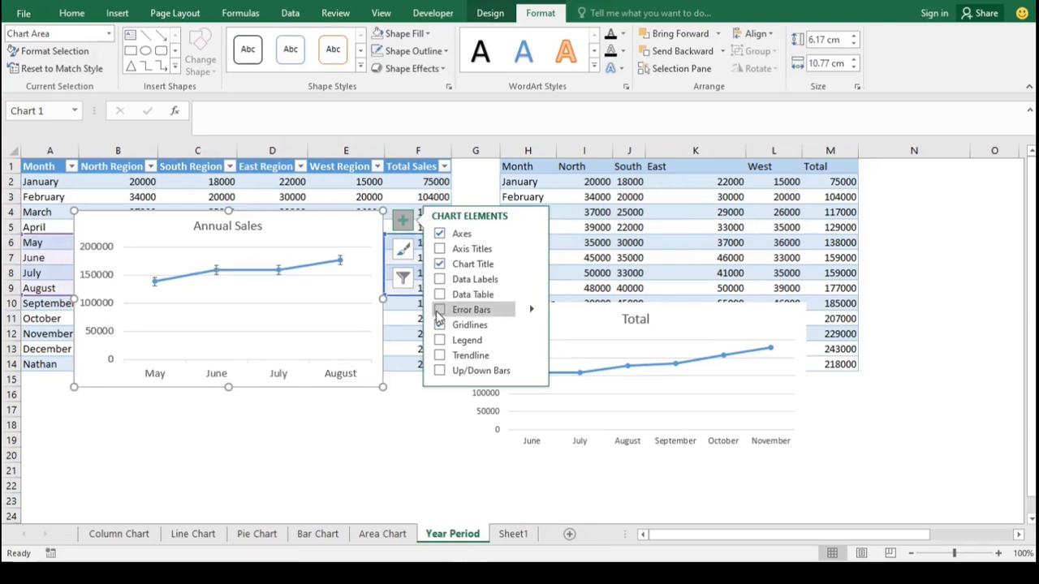
{"action": "left_click", "coordinate": [439, 325]}
{"action": "left_click", "coordinate": [439, 340]}
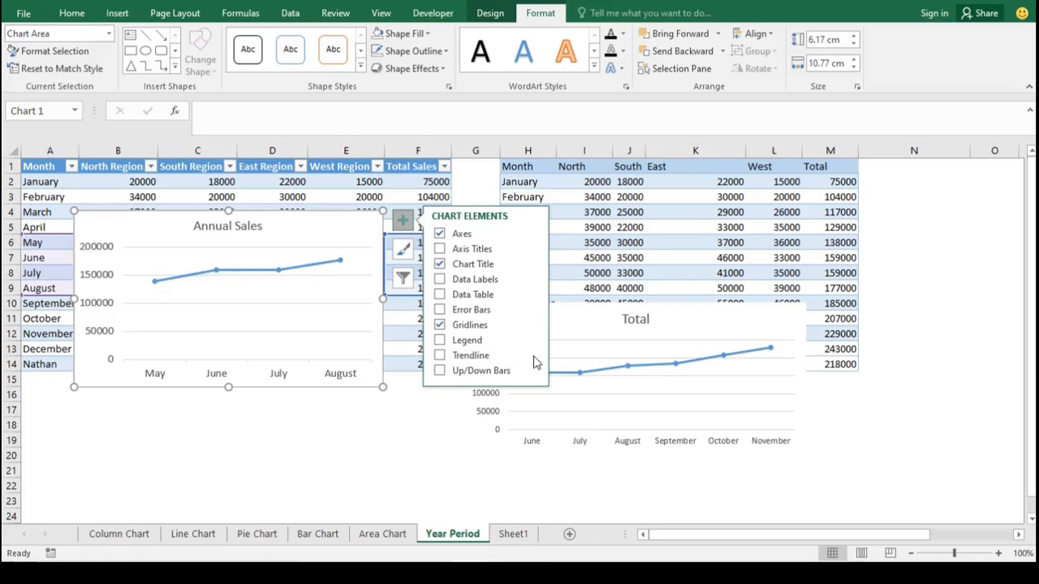
Step: Add a linear trendline to the Annual Sales chart through the additional trendline options and close its formatting settings
{"action": "left_click", "coordinate": [532, 358]}
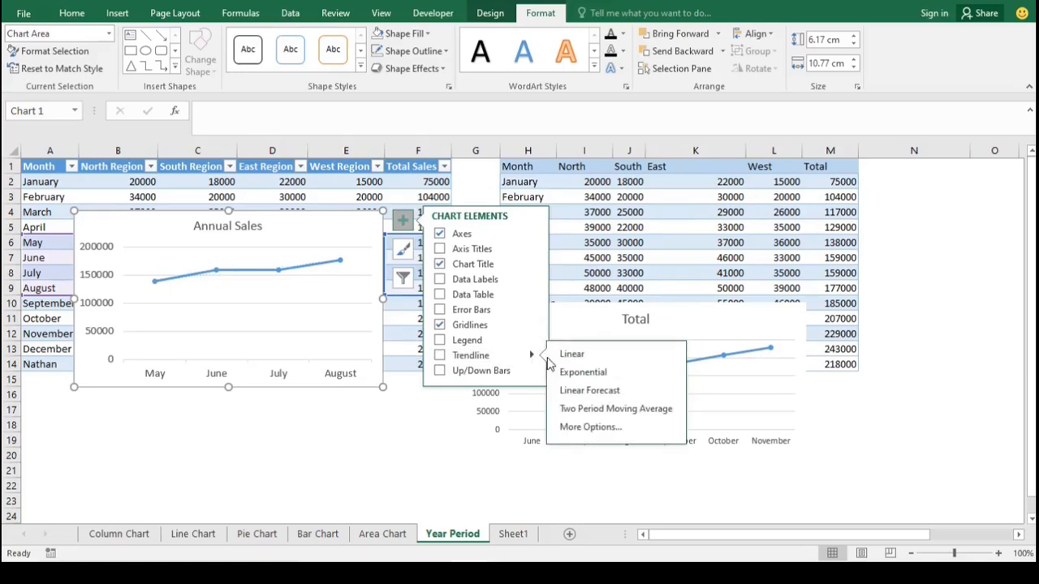
{"action": "left_click", "coordinate": [581, 428]}
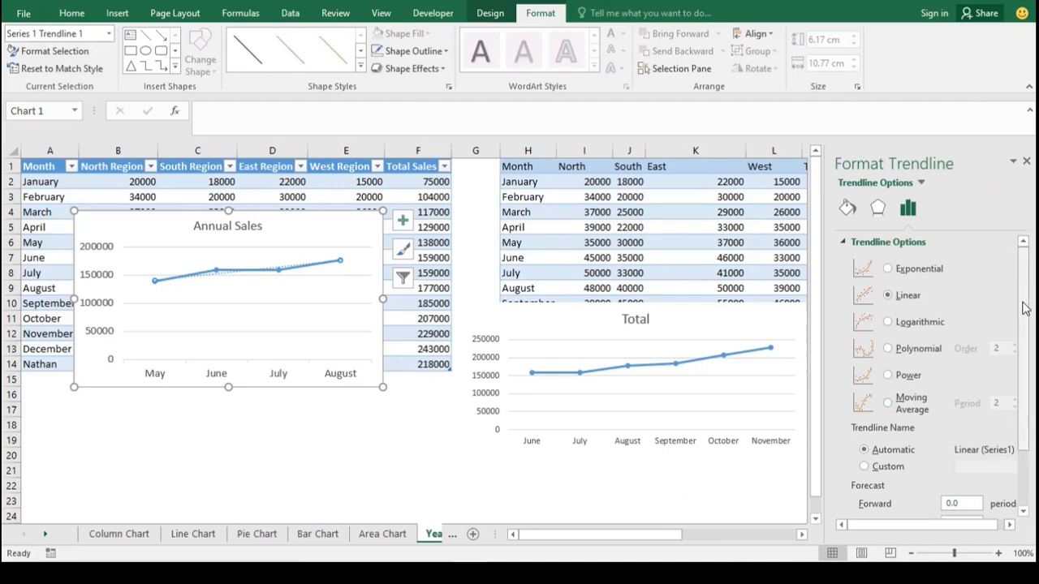
{"action": "mouse_move", "coordinate": [1024, 307]}
{"action": "left_mouse_down"}
{"action": "mouse_move", "coordinate": [1027, 422]}
{"action": "mouse_move", "coordinate": [1032, 293]}
{"action": "left_mouse_up"}
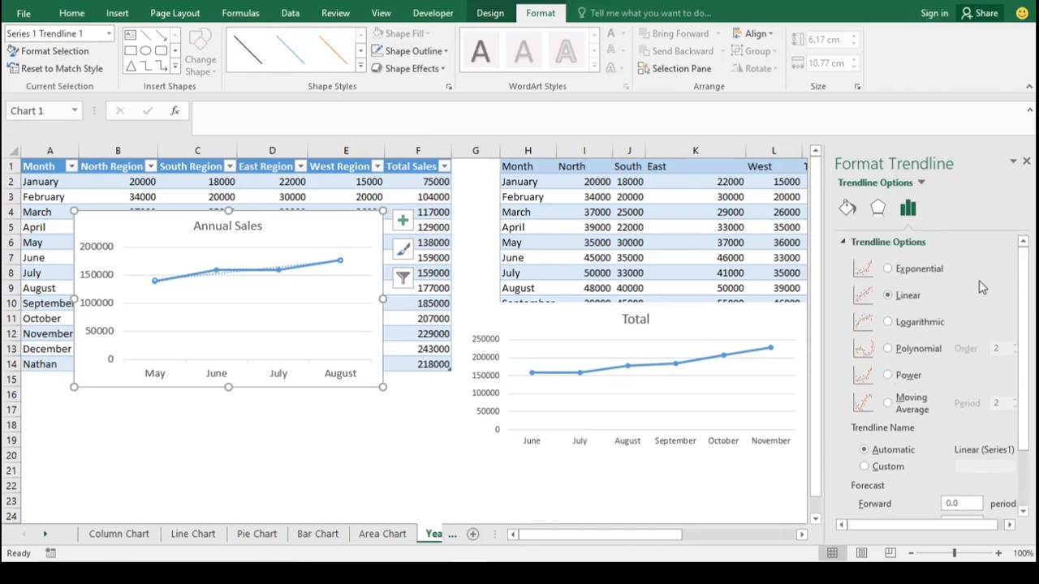
{"action": "left_click", "coordinate": [1028, 165]}
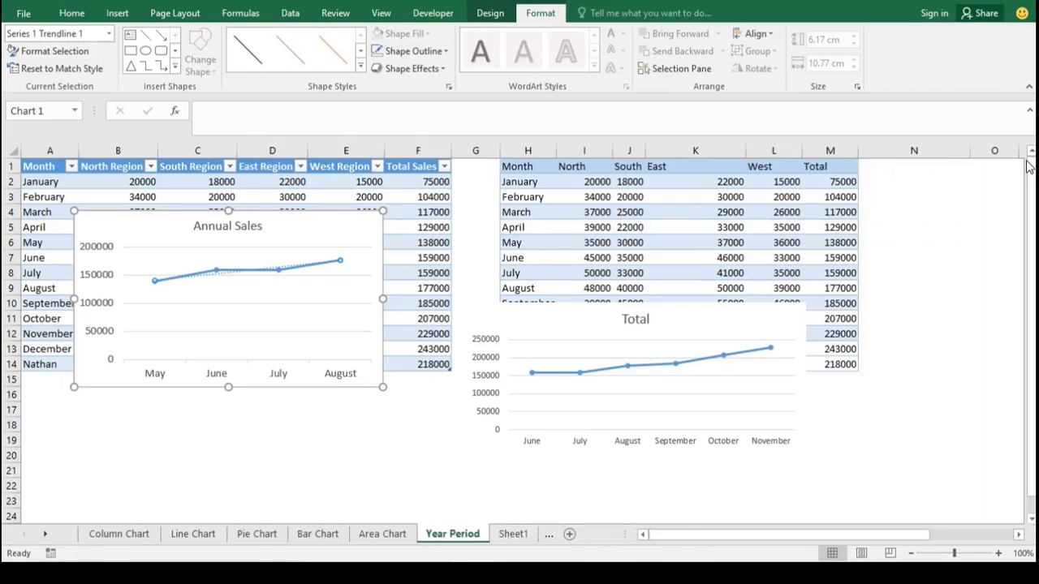
Step: Try to reposition the Annual Sales chart lower on the sheet, next to the Total chart
{"action": "left_click", "coordinate": [375, 497]}
{"action": "left_click_drag", "start_coordinate": [338, 237], "coordinate": [441, 316]}
{"action": "right_click", "coordinate": [437, 316]}
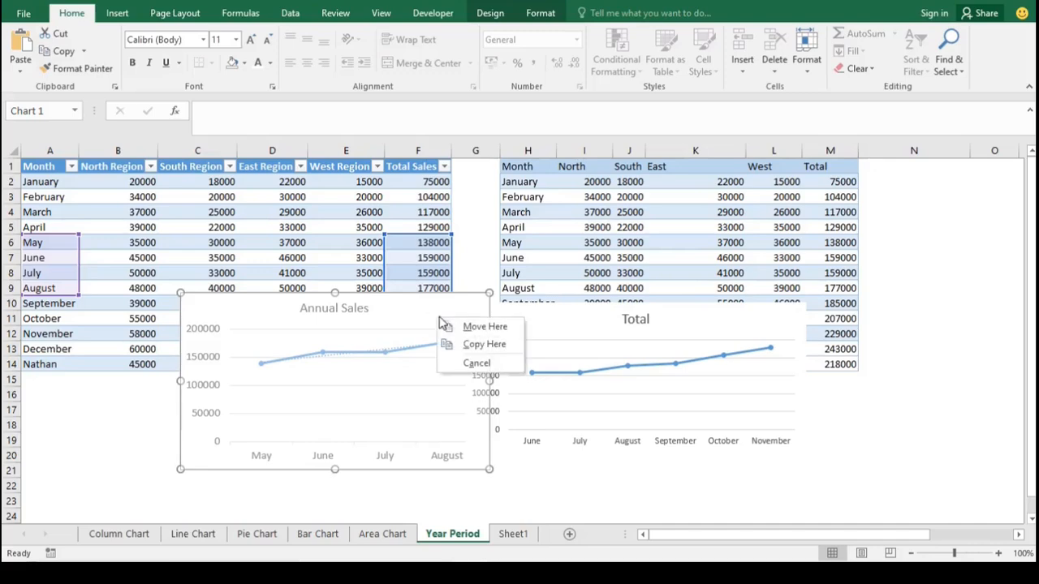
{"action": "left_click", "coordinate": [539, 482]}
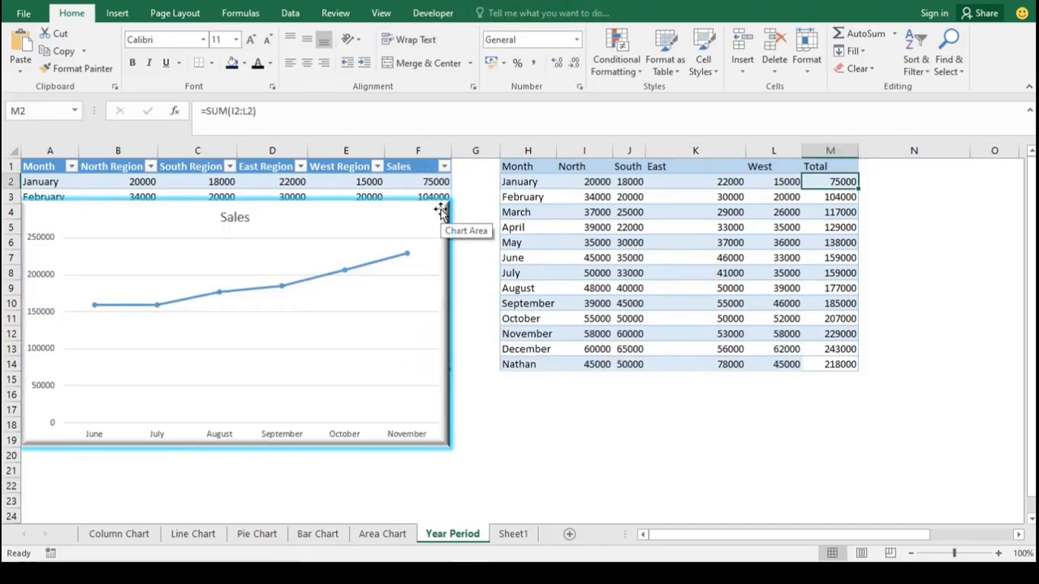
Step: Move the Sales line chart well below the data tables so that both tables are uncovered
{"action": "left_click_drag", "start_coordinate": [438, 211], "coordinate": [408, 505]}
{"action": "right_click", "coordinate": [427, 412]}
{"action": "left_click", "coordinate": [406, 401]}
{"action": "left_click", "coordinate": [411, 427]}
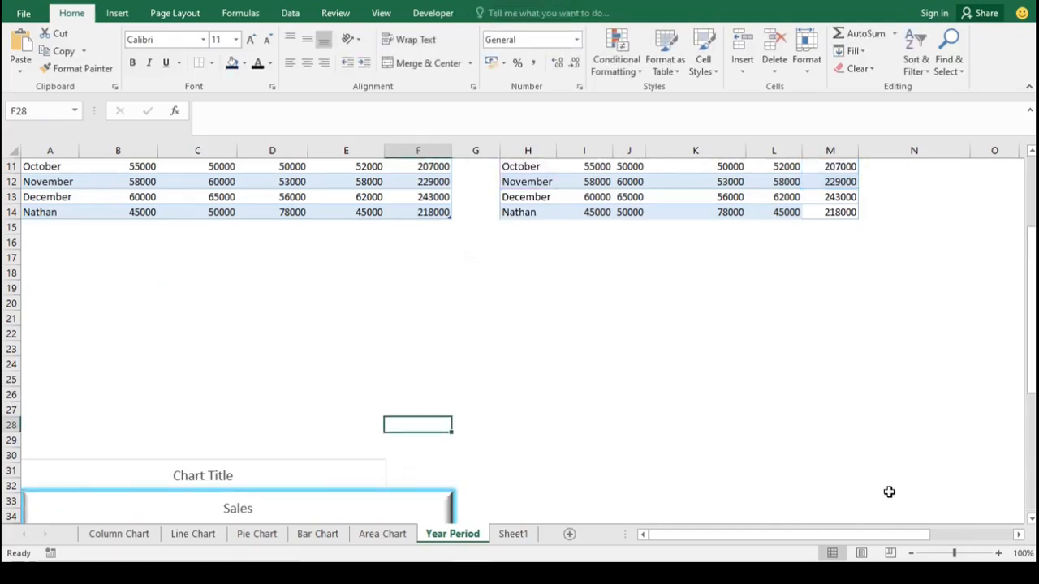
Step: Clear the values in the Total column of the second table, cells M2:M14
{"action": "left_click_drag", "start_coordinate": [1031, 394], "coordinate": [1030, 357]}
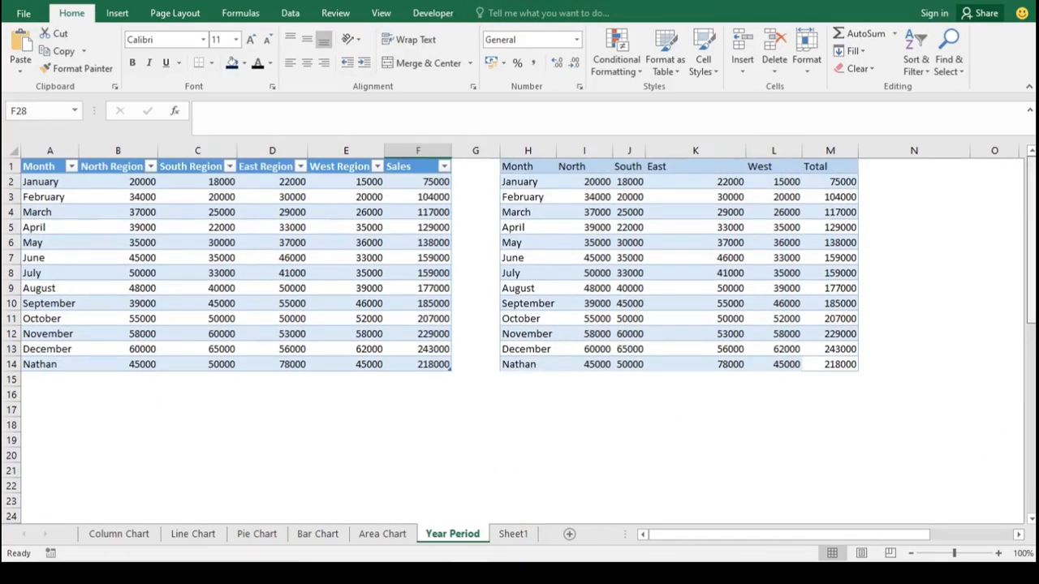
{"action": "left_click_drag", "start_coordinate": [844, 182], "coordinate": [846, 363]}
{"action": "right_click", "coordinate": [846, 362]}
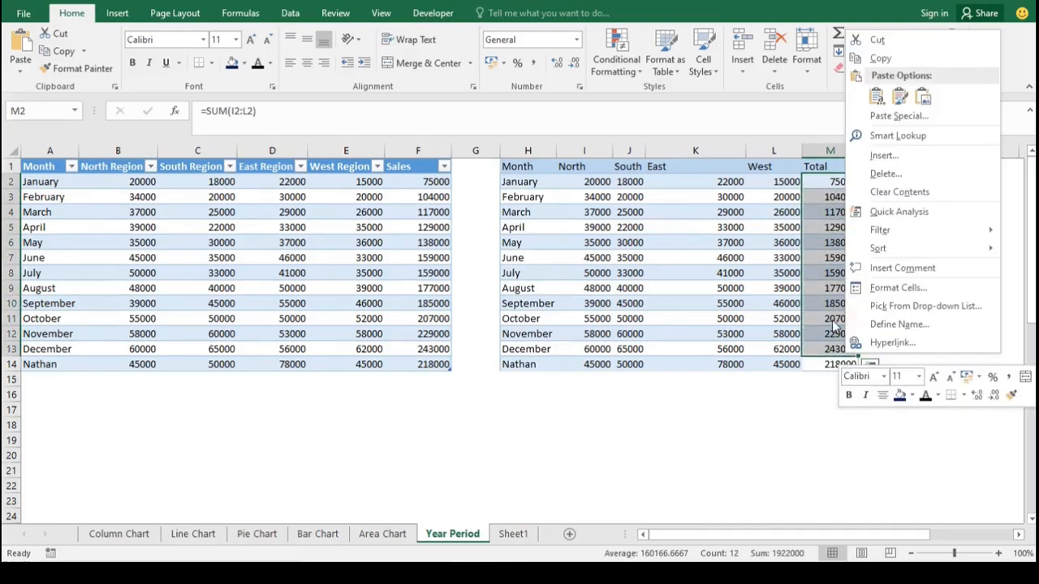
{"action": "left_click", "coordinate": [828, 182]}
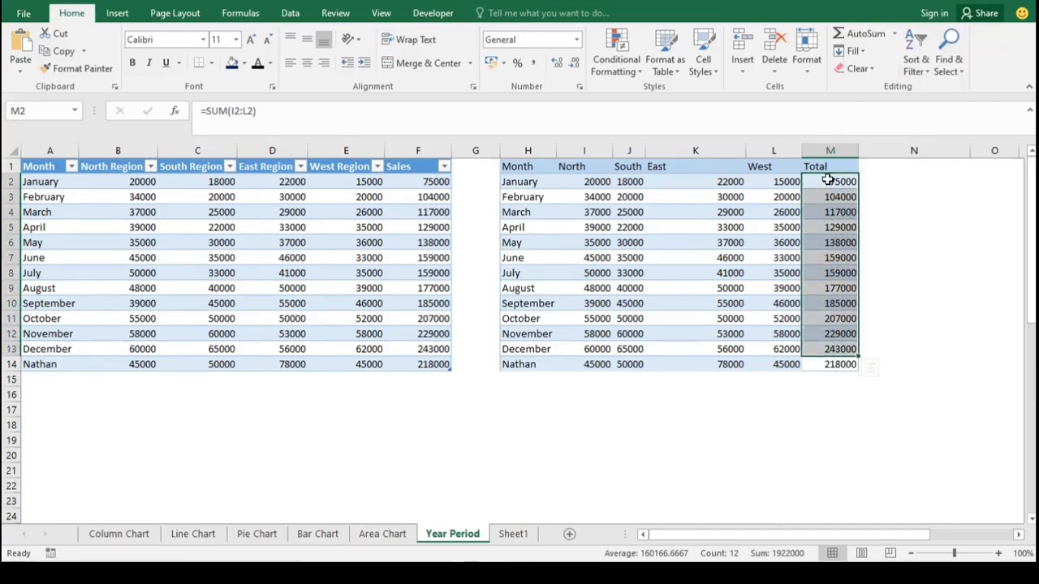
{"action": "left_click_drag", "start_coordinate": [827, 180], "coordinate": [824, 368]}
{"action": "key", "text": "Delete"}
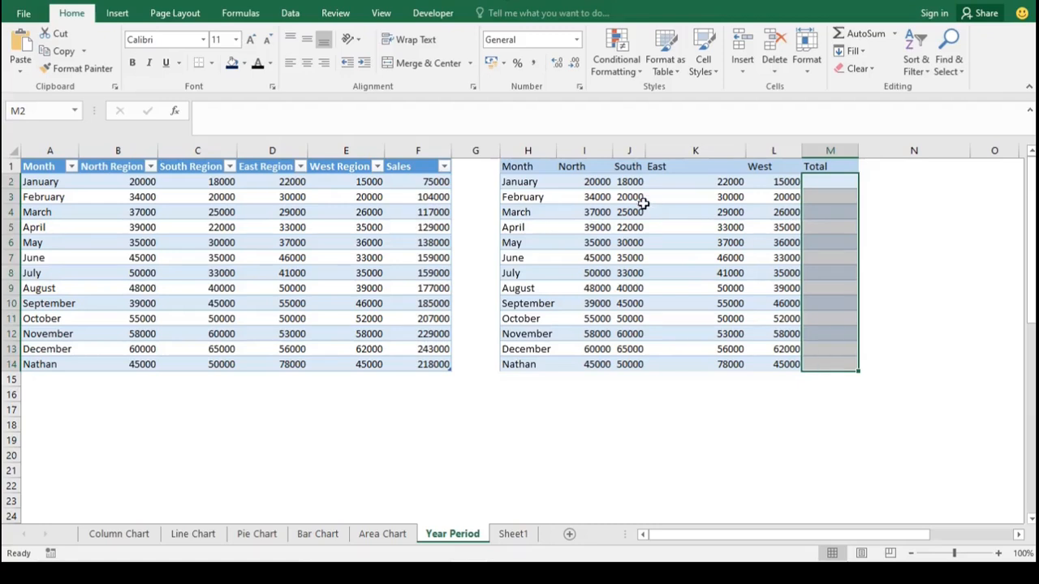
Step: Insert line sparklines for the regional sales in I2:L14, placed in the Total column cells M2:M14
{"action": "left_click_drag", "start_coordinate": [601, 182], "coordinate": [787, 364]}
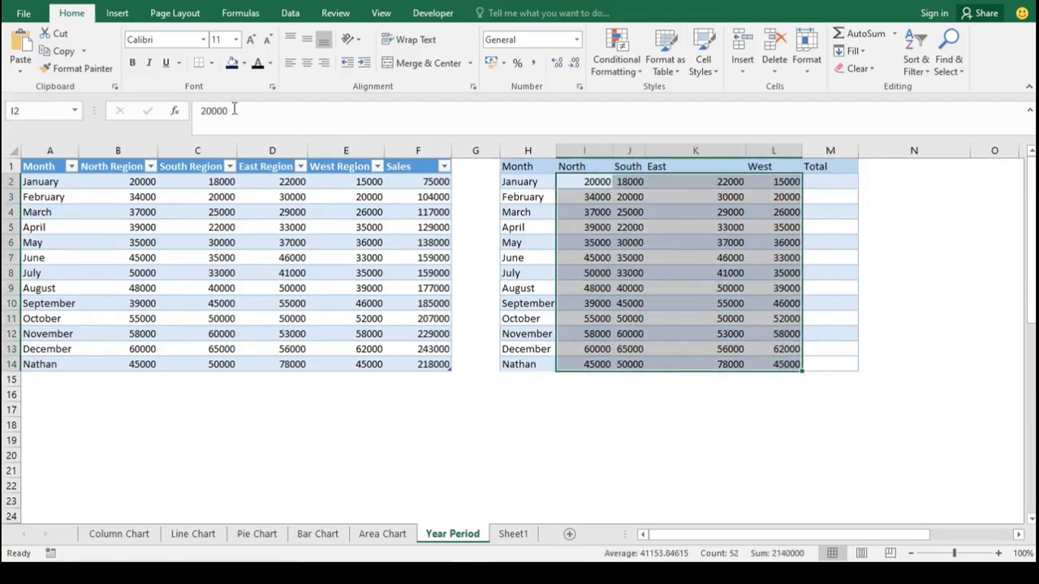
{"action": "left_click", "coordinate": [117, 14]}
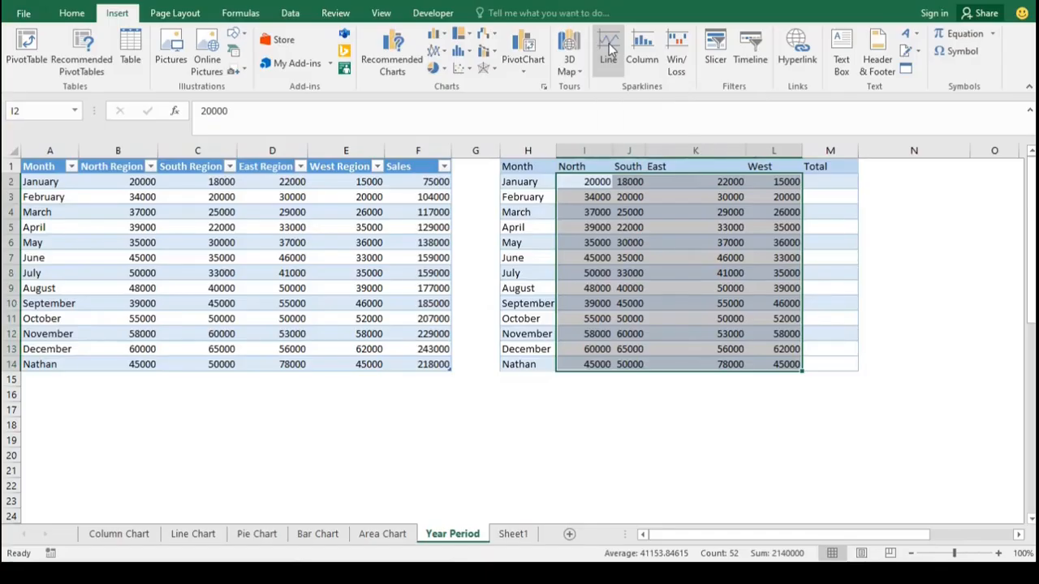
{"action": "left_click", "coordinate": [611, 50]}
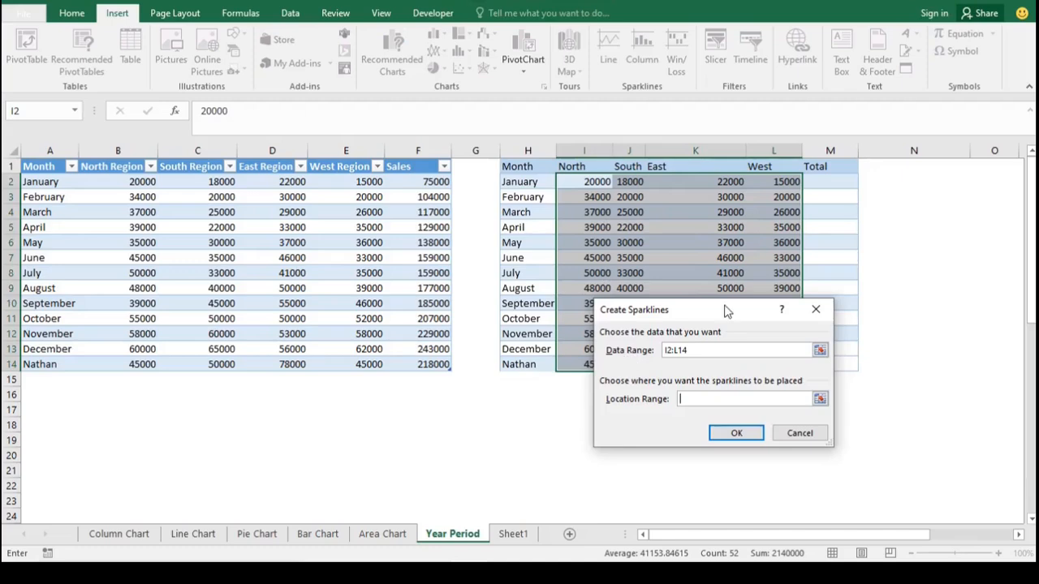
{"action": "left_click_drag", "start_coordinate": [726, 308], "coordinate": [532, 327]}
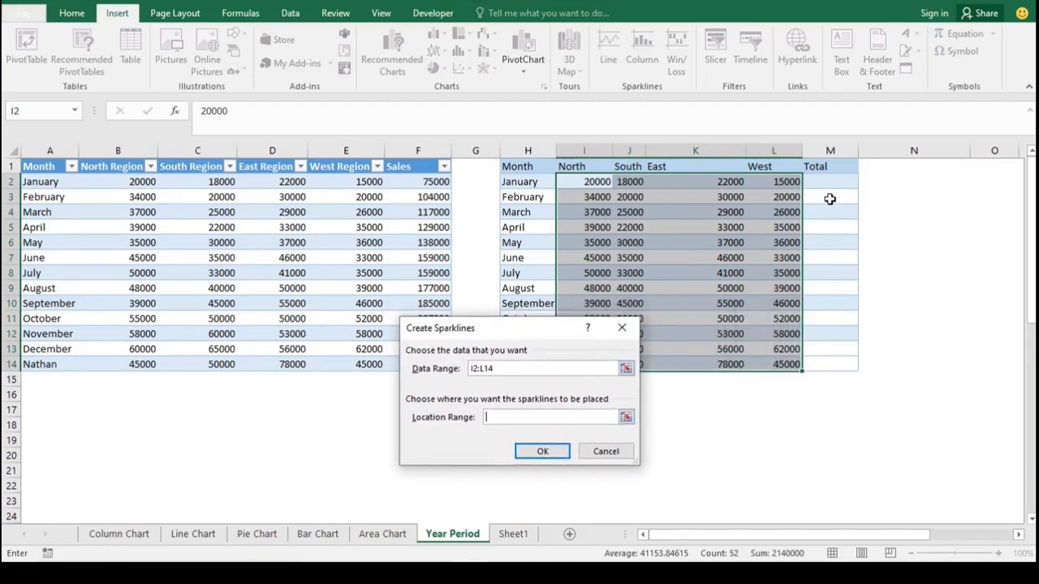
{"action": "left_click_drag", "start_coordinate": [830, 182], "coordinate": [825, 364]}
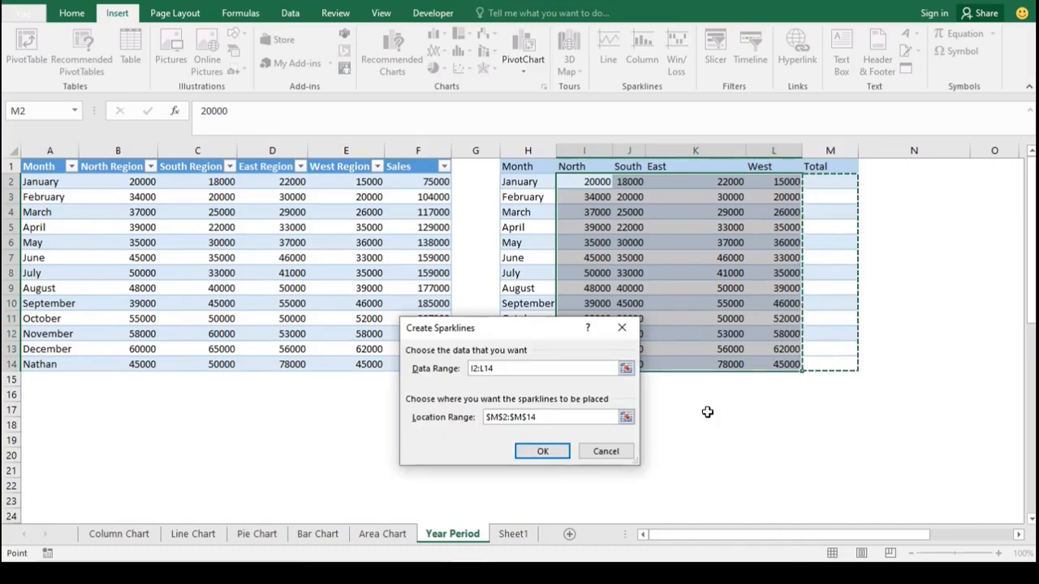
{"action": "left_click", "coordinate": [545, 452]}
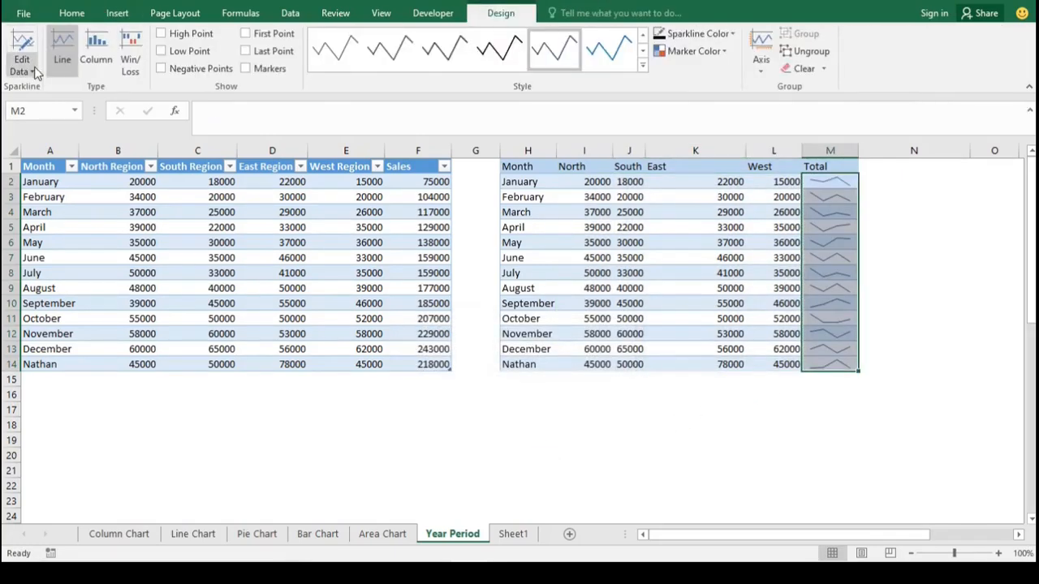
Step: Try the Column and Win/Loss sparkline types with high points highlighted, and restore the Line type
{"action": "left_click", "coordinate": [34, 73]}
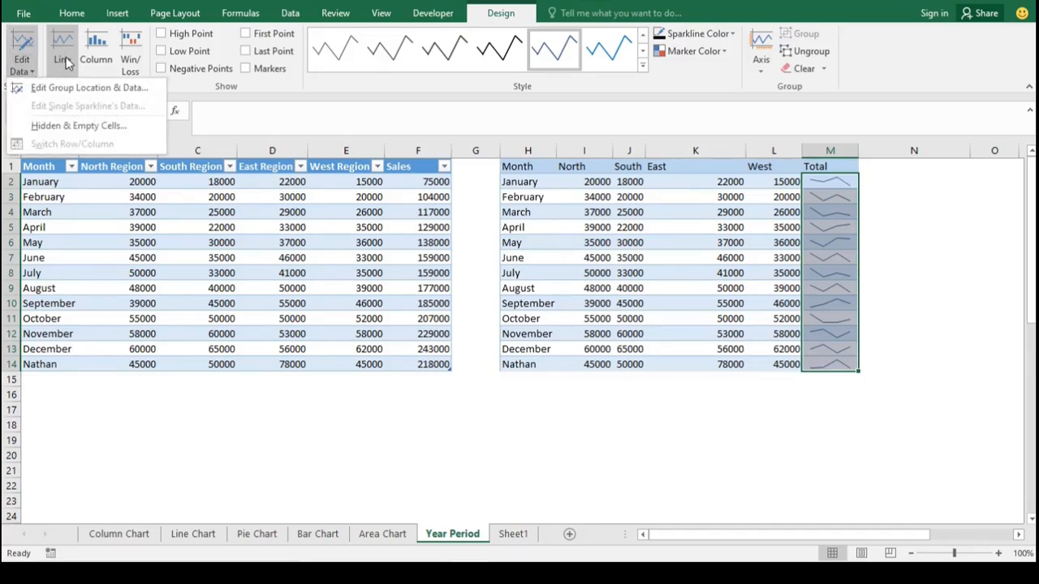
{"action": "left_click", "coordinate": [67, 64]}
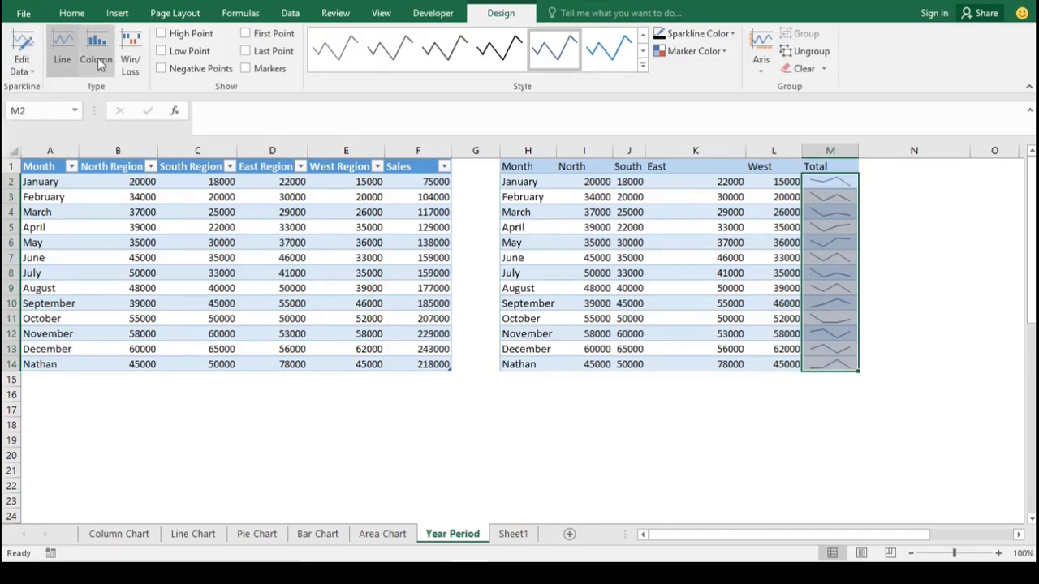
{"action": "left_click", "coordinate": [97, 62]}
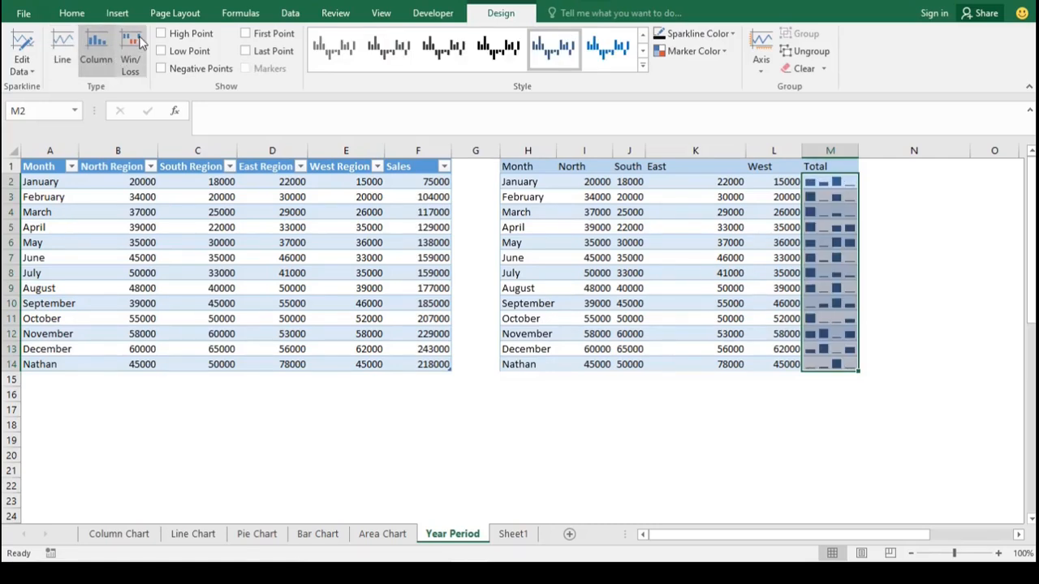
{"action": "left_click", "coordinate": [134, 48]}
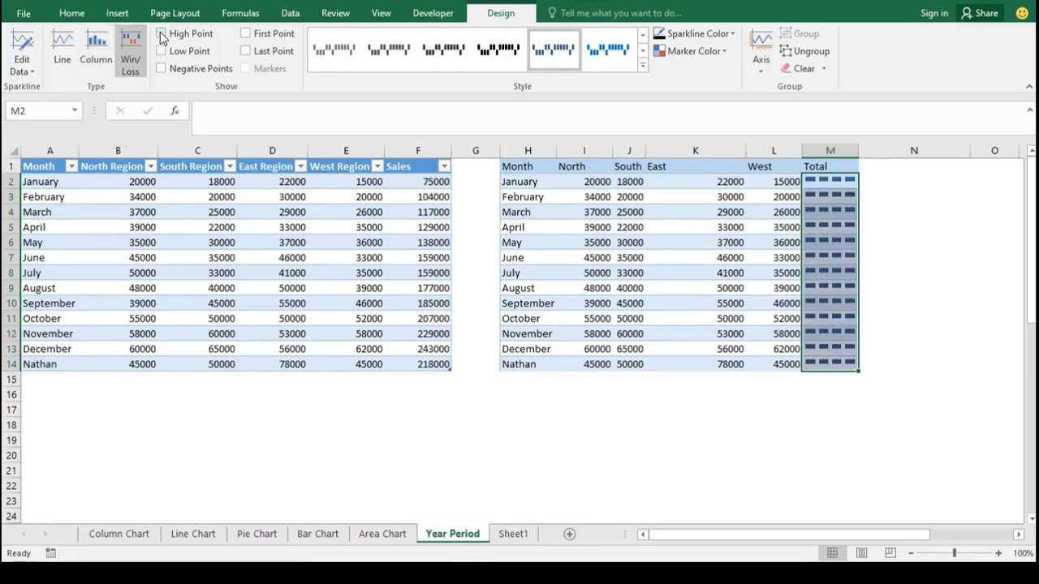
{"action": "left_click", "coordinate": [162, 34]}
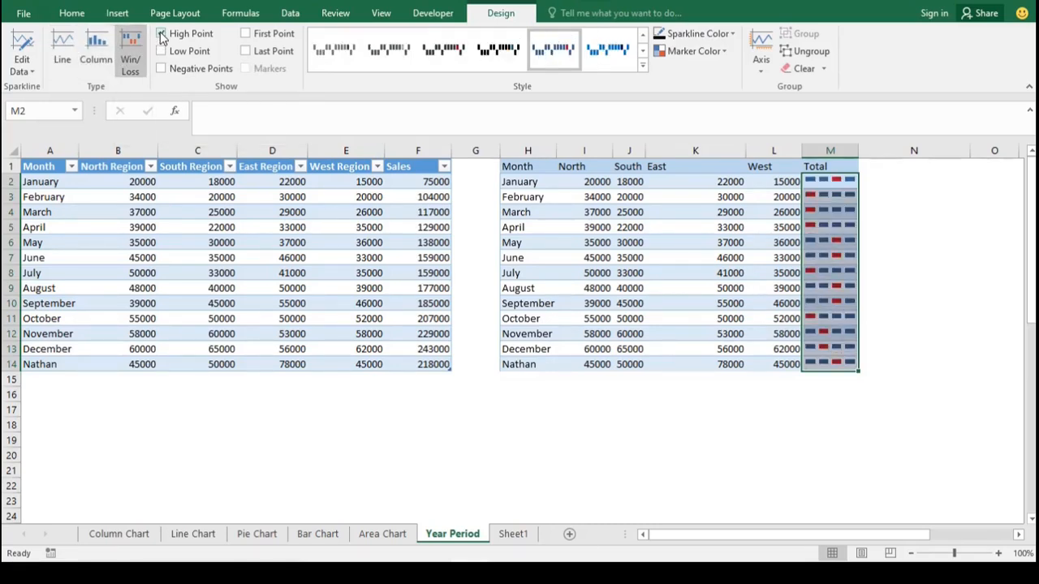
{"action": "left_click", "coordinate": [81, 46]}
{"action": "left_click", "coordinate": [67, 40]}
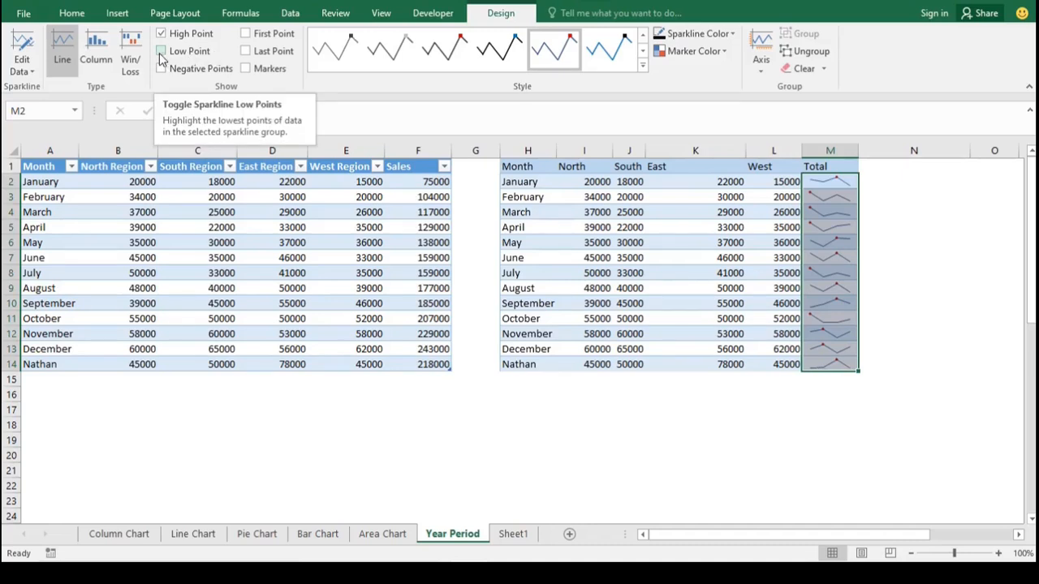
Step: Show only first points and markers on the sparklines, with high, low and negative points turned off
{"action": "left_click", "coordinate": [160, 52]}
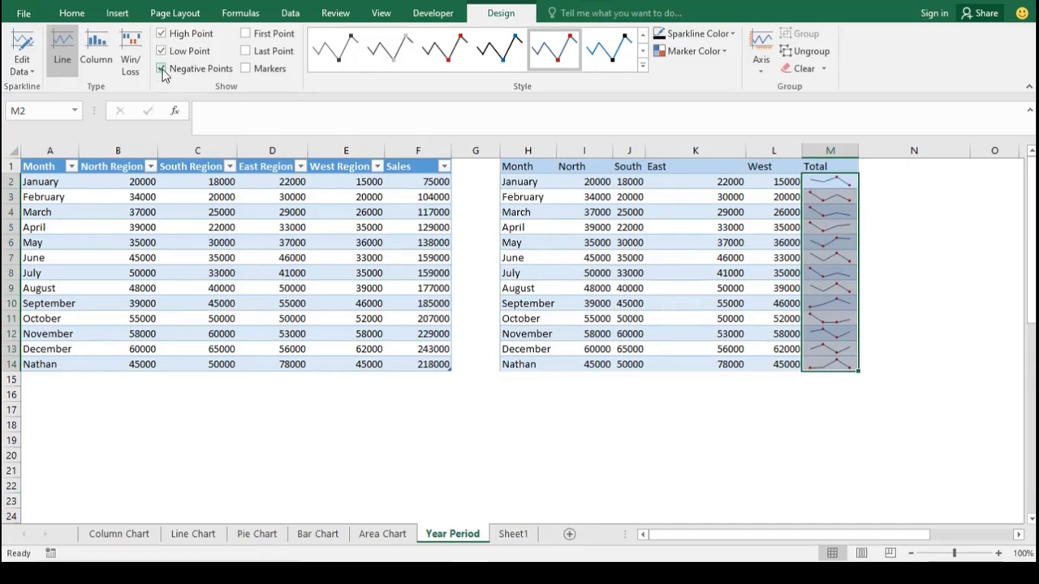
{"action": "left_click", "coordinate": [163, 70]}
{"action": "left_click", "coordinate": [161, 52]}
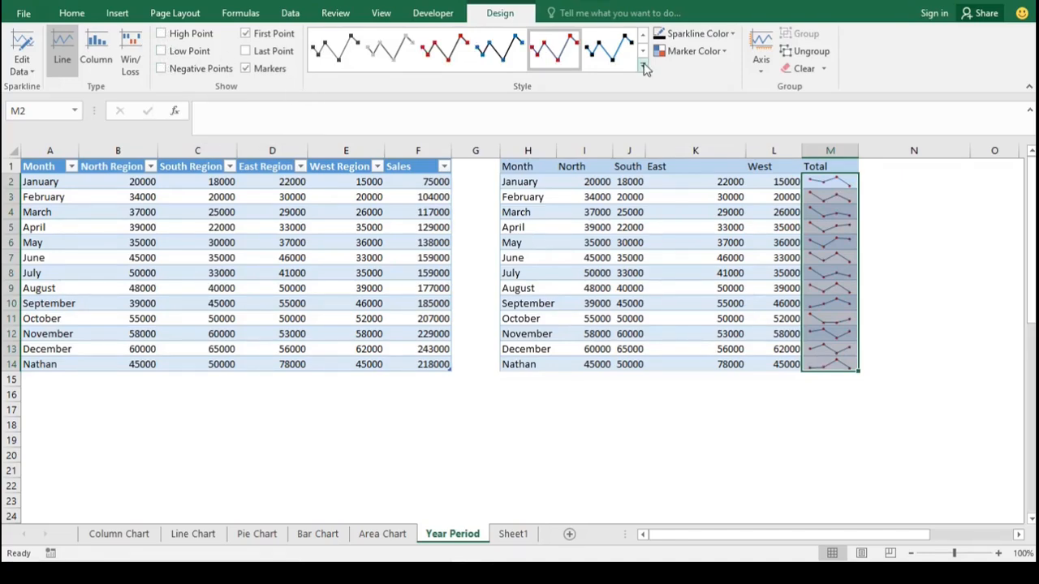
Step: Try the pale yellow sparkline style and apply the medium blue style with blue markers instead
{"action": "left_click", "coordinate": [642, 65]}
{"action": "left_click", "coordinate": [495, 174]}
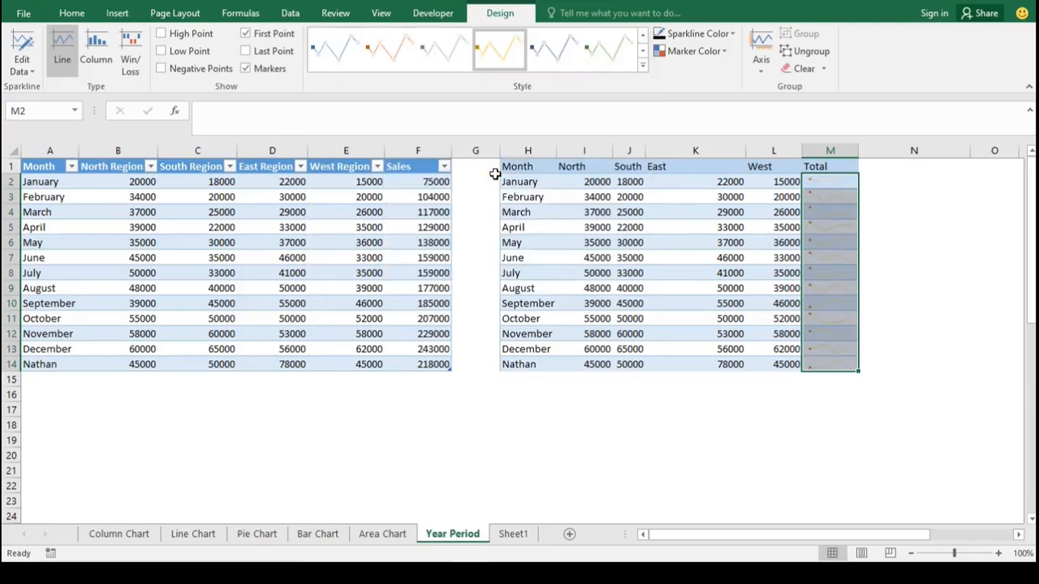
{"action": "left_click", "coordinate": [642, 65]}
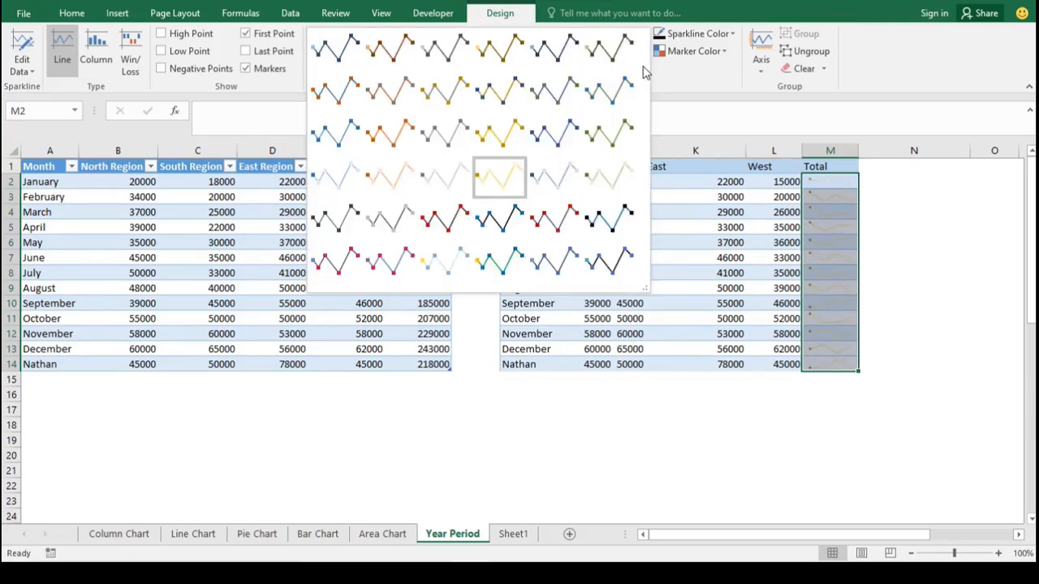
{"action": "left_click", "coordinate": [552, 132]}
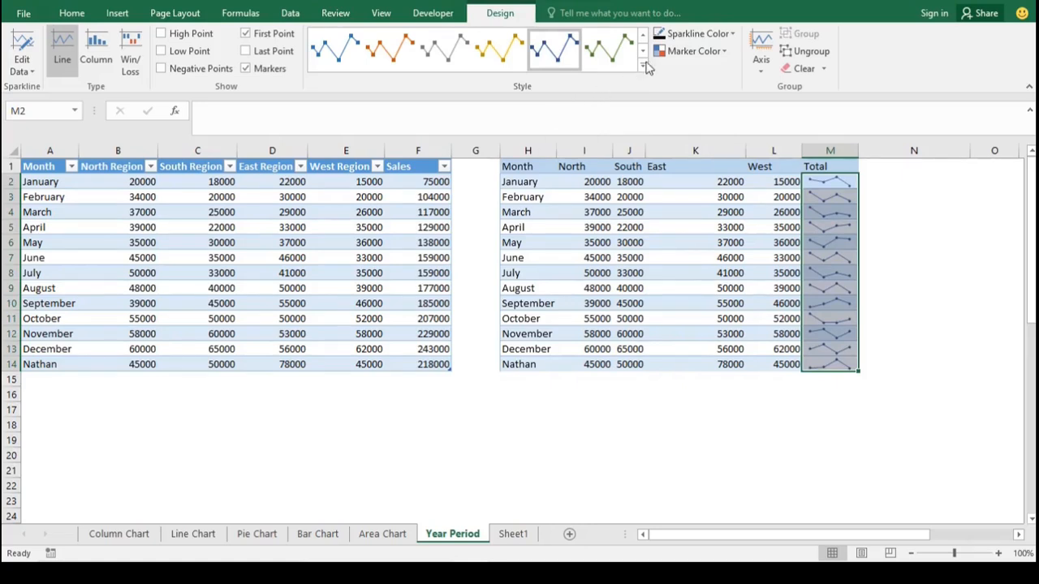
Step: Recolor the sparklines in M2:M14 light blue and mark their high and low points, with the low points in red
{"action": "left_click", "coordinate": [730, 36]}
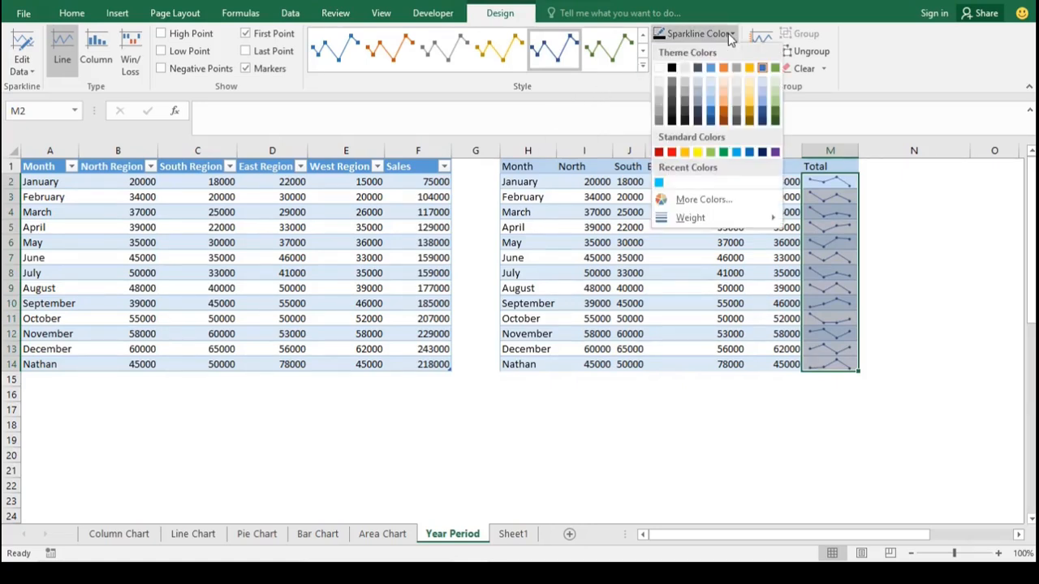
{"action": "left_click", "coordinate": [659, 184]}
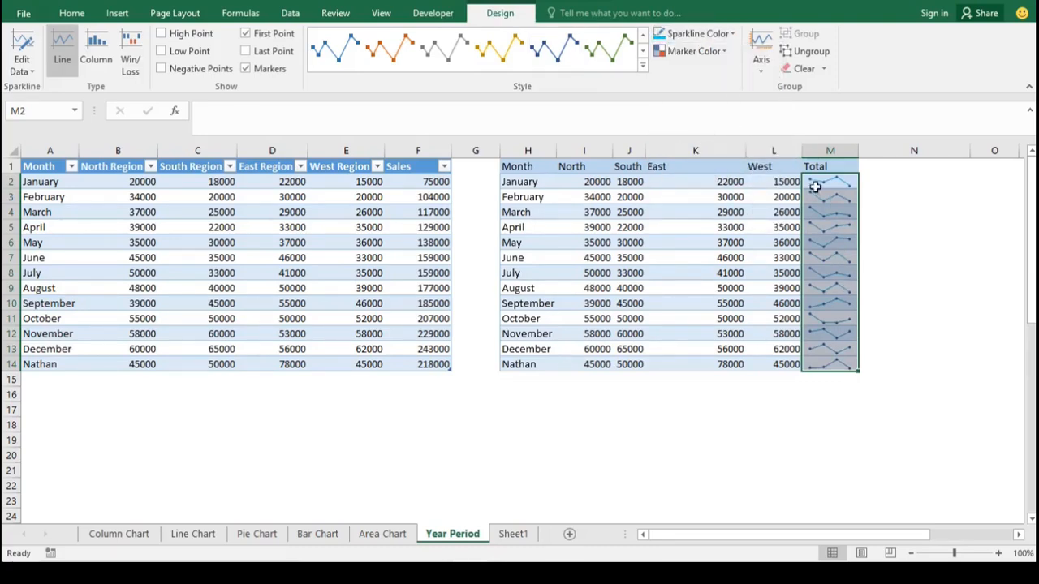
{"action": "left_click", "coordinate": [723, 60]}
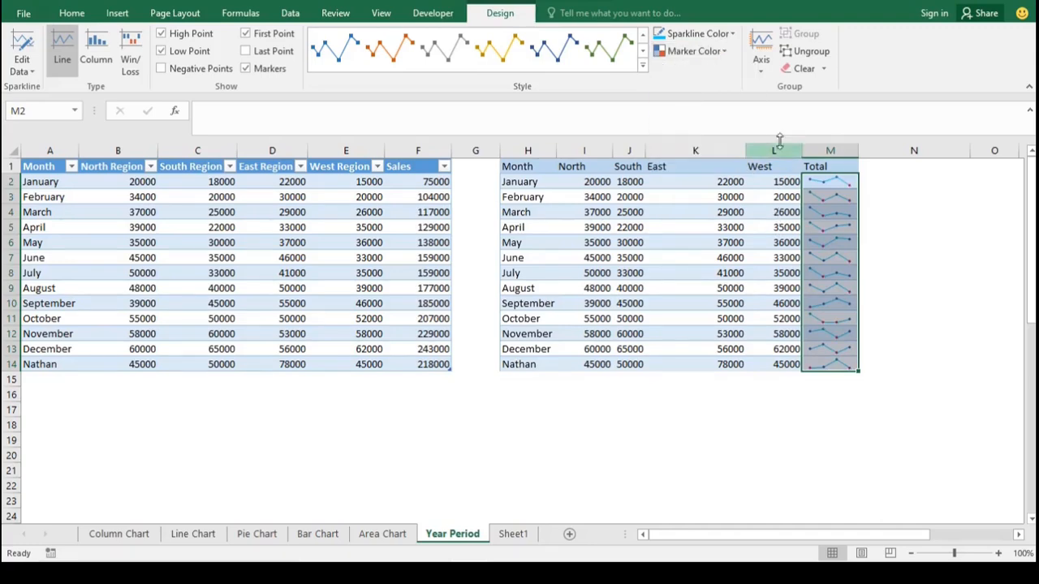
Step: Review the sparkline axis options without changing them, and deselect the sparklines
{"action": "left_click", "coordinate": [763, 71]}
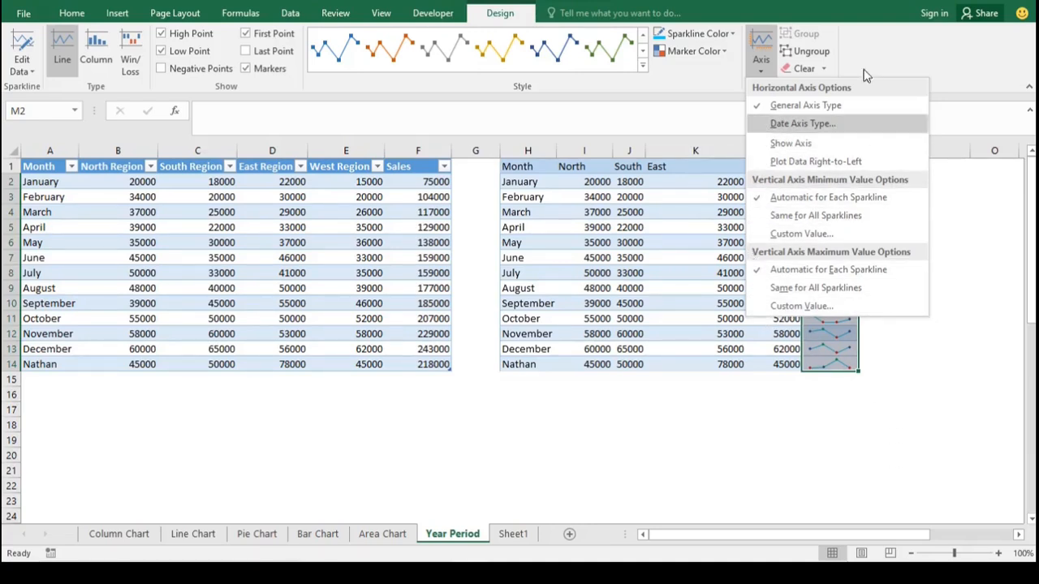
{"action": "left_click", "coordinate": [840, 64]}
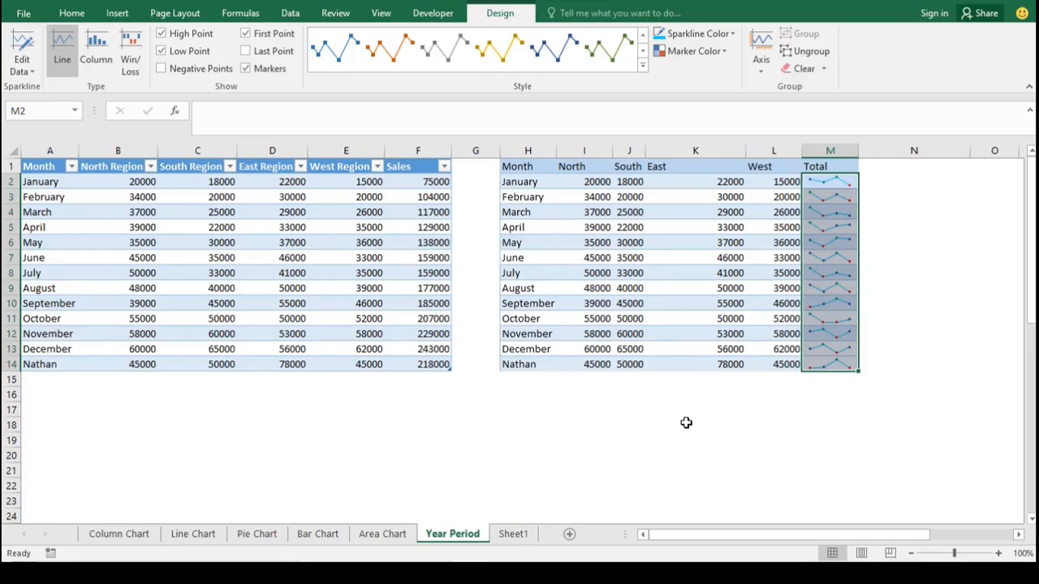
{"action": "left_click", "coordinate": [686, 422]}
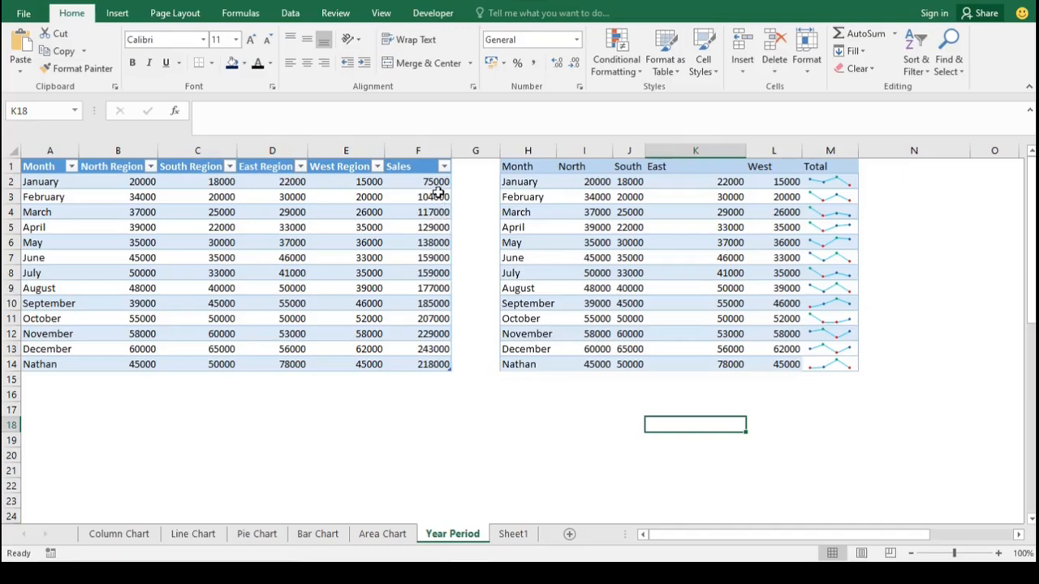
Step: Select the Sales values in F2:F14 together with the sparklines in M2:M14 to compare them
{"action": "left_click_drag", "start_coordinate": [437, 183], "coordinate": [433, 364]}
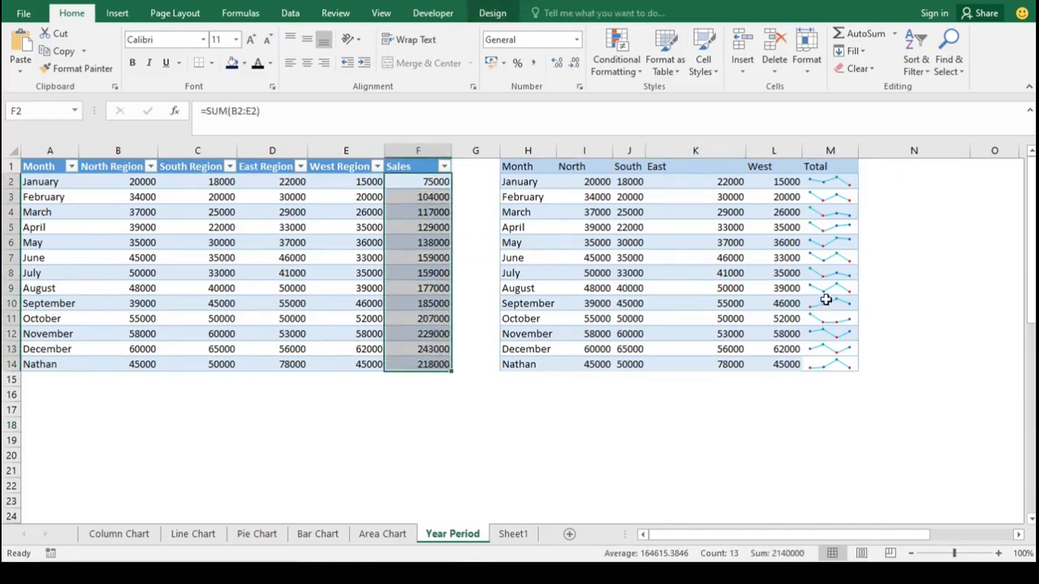
{"action": "left_click_drag", "start_coordinate": [836, 189], "coordinate": [841, 365]}
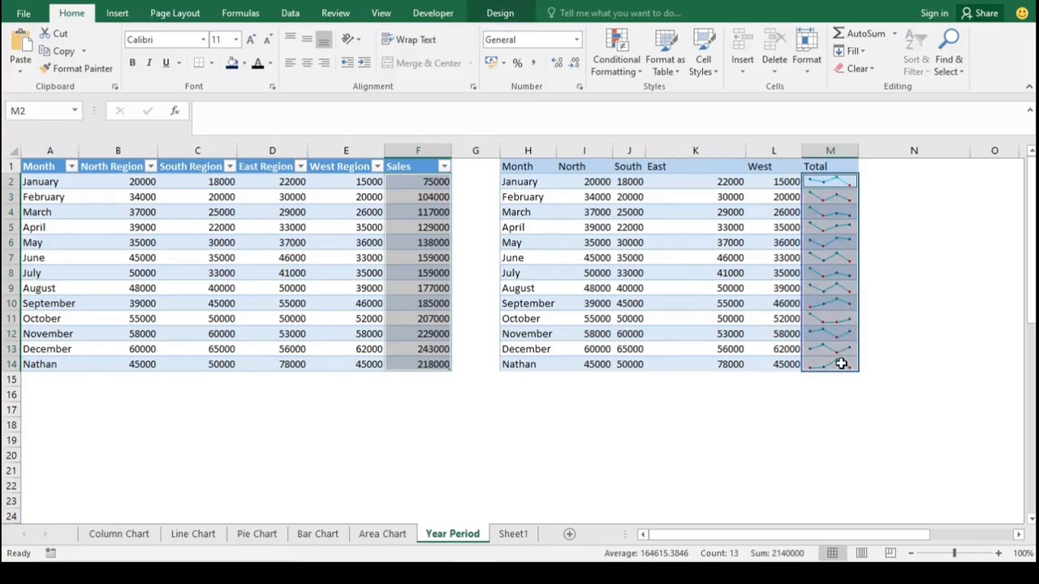